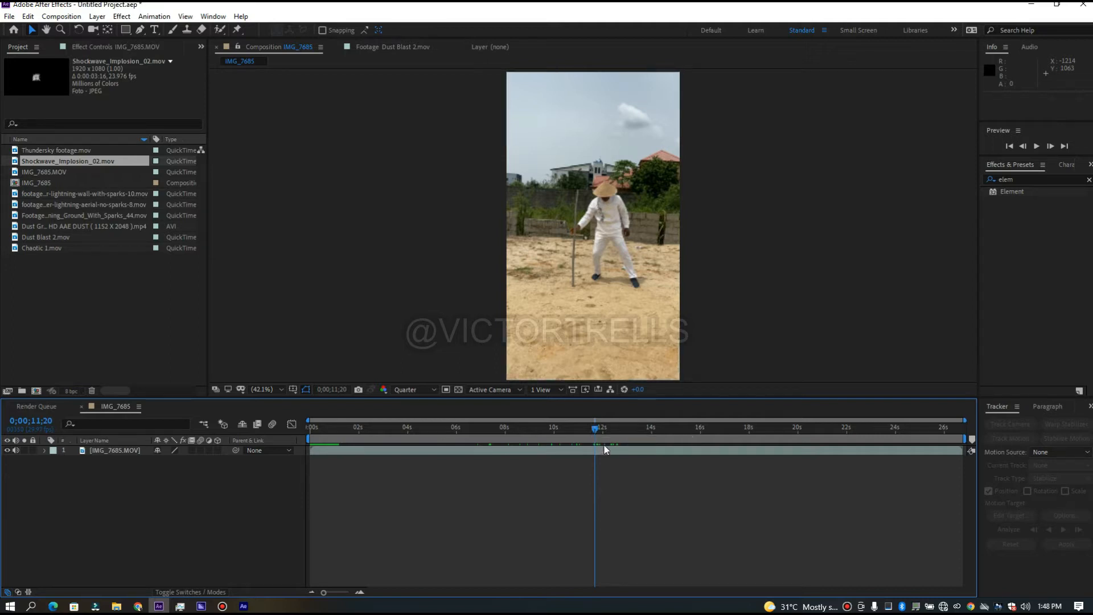
- Trim the start of the IMG_7685.MOV layer at 0;00;11;20 and shift the clip to the composition's beginning
left_click(605, 449)
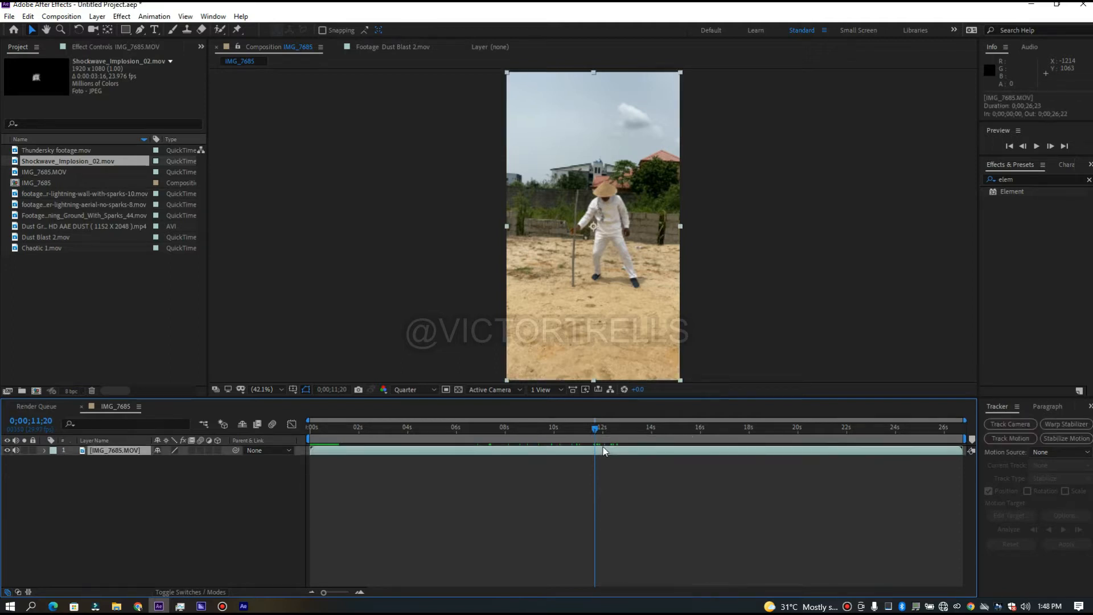
key("alt+bracketleft")
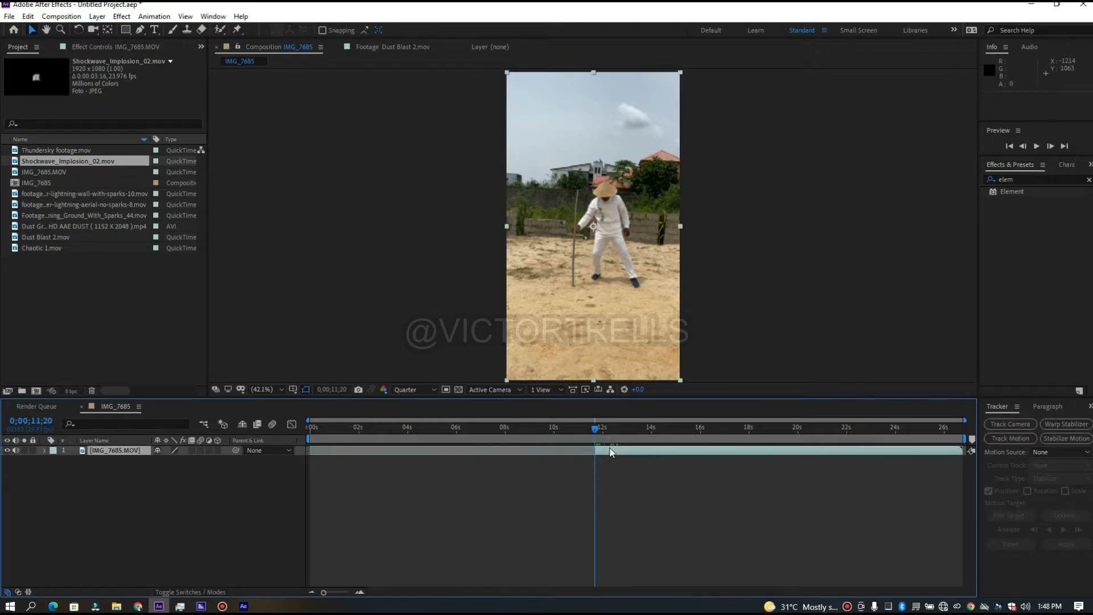
left_click_drag(623, 452, 319, 454)
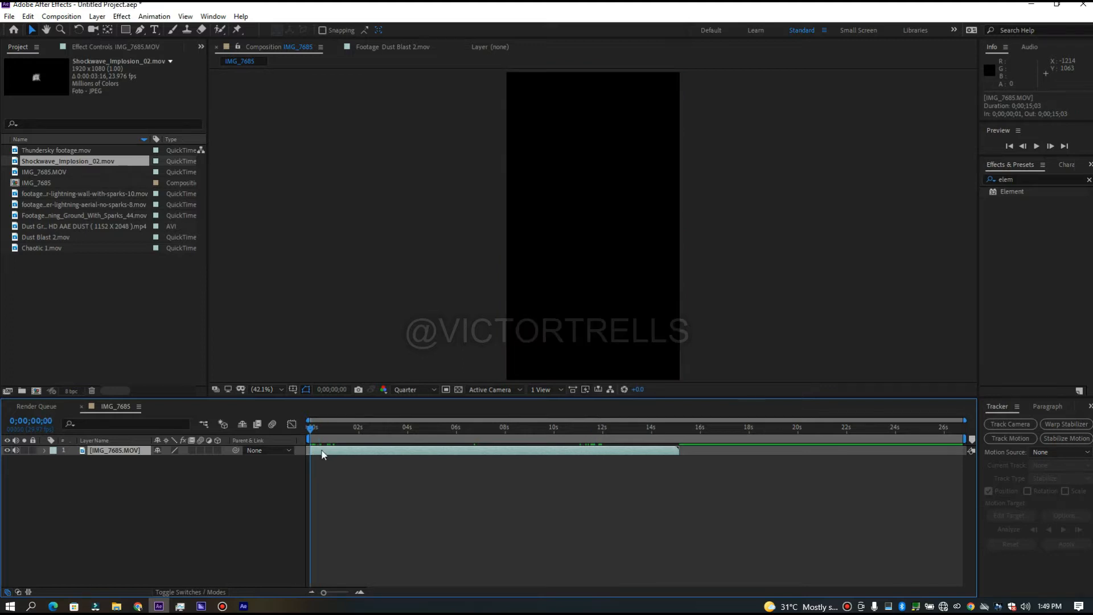
- Trim the end of the IMG_7685.MOV layer at 0;00;08;08 and set the composition preview resolution to Full
left_click_drag(316, 433, 512, 430)
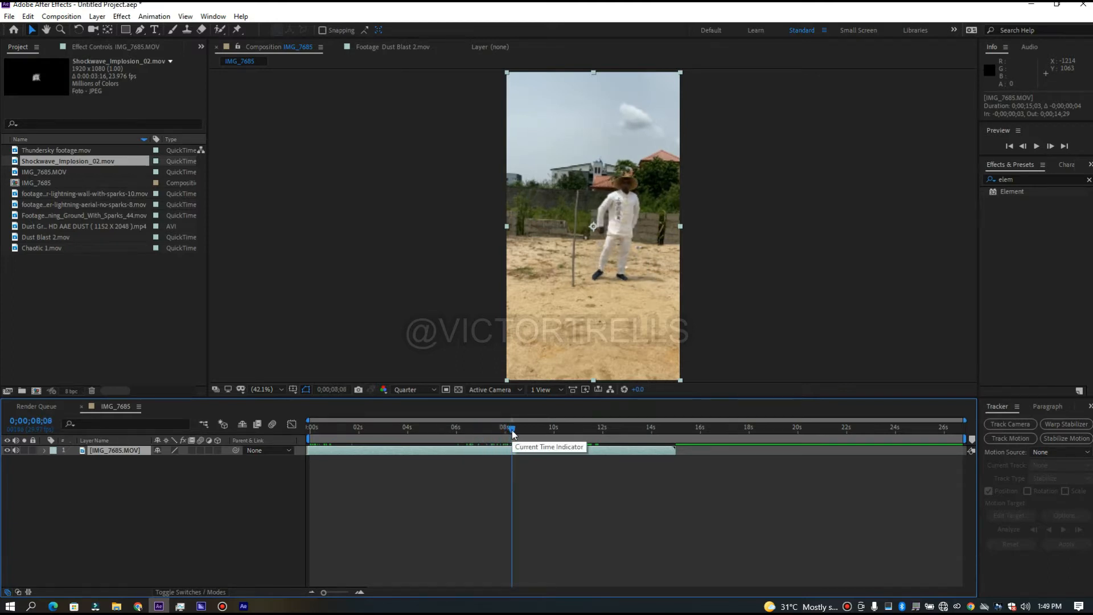
key("alt+bracketright")
left_click_drag(500, 426, 269, 428)
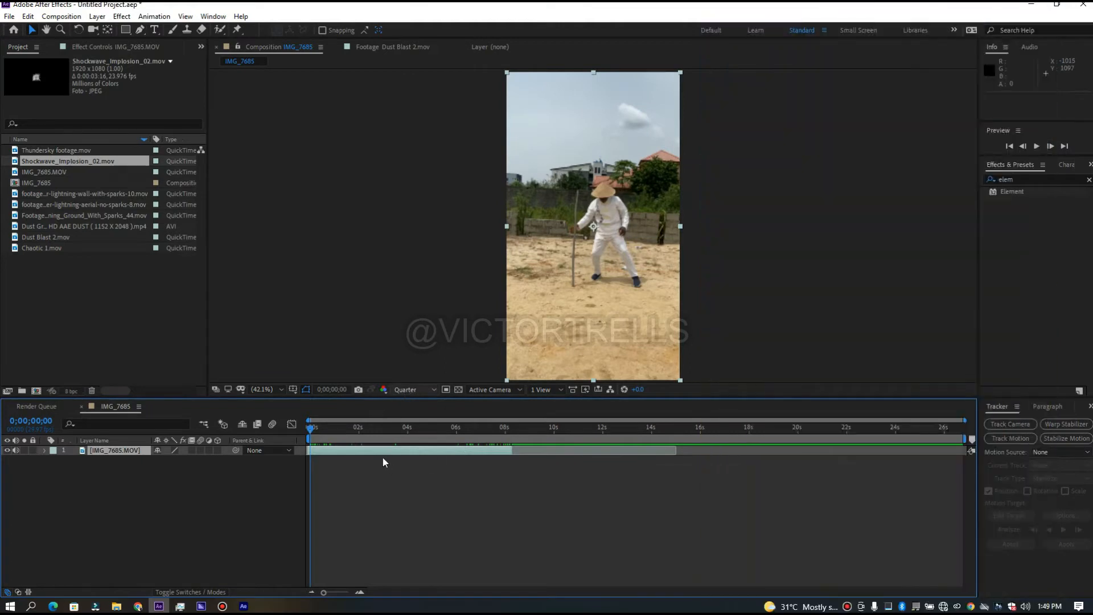
left_click(407, 391)
left_click(402, 417)
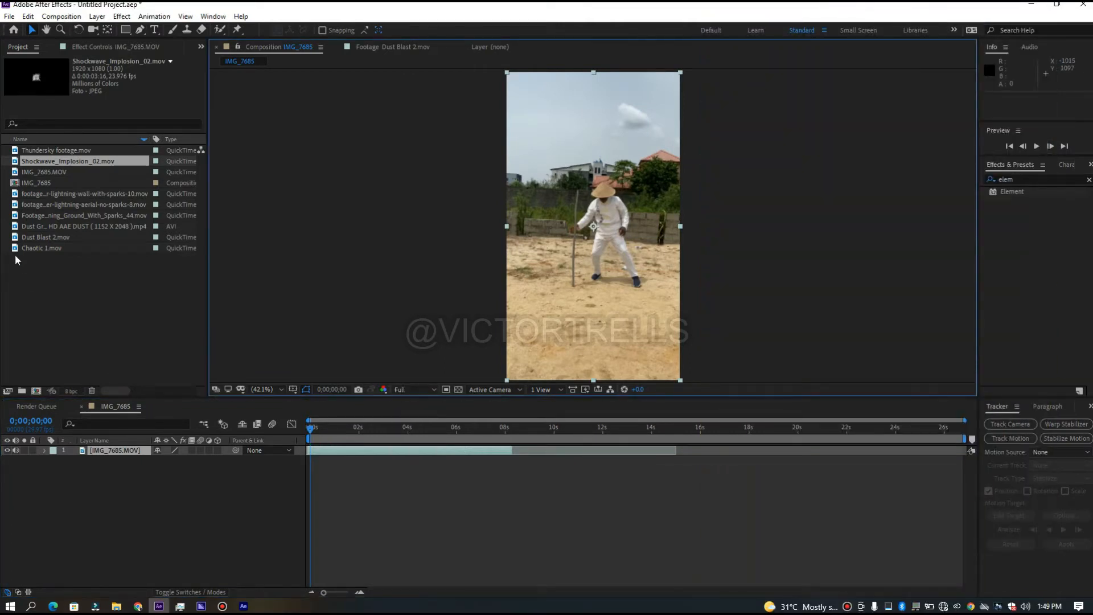
- Check Thundersky footage.mov, then place it beneath the IMG_7685.MOV layer, beginning slightly before the composition's start
left_click(42, 200)
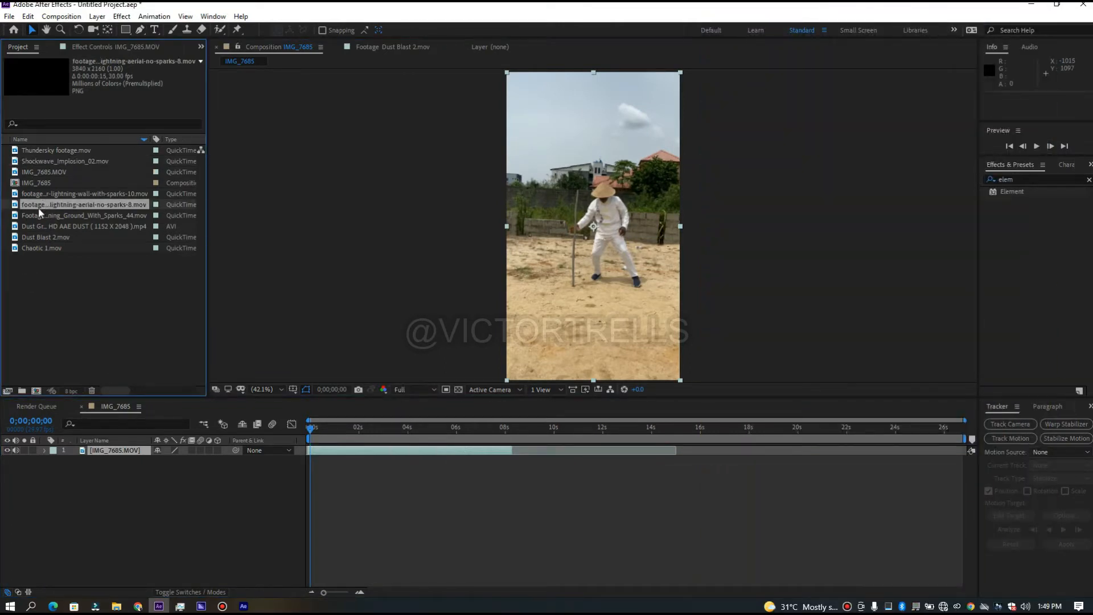
left_click(44, 152)
double_click(44, 151)
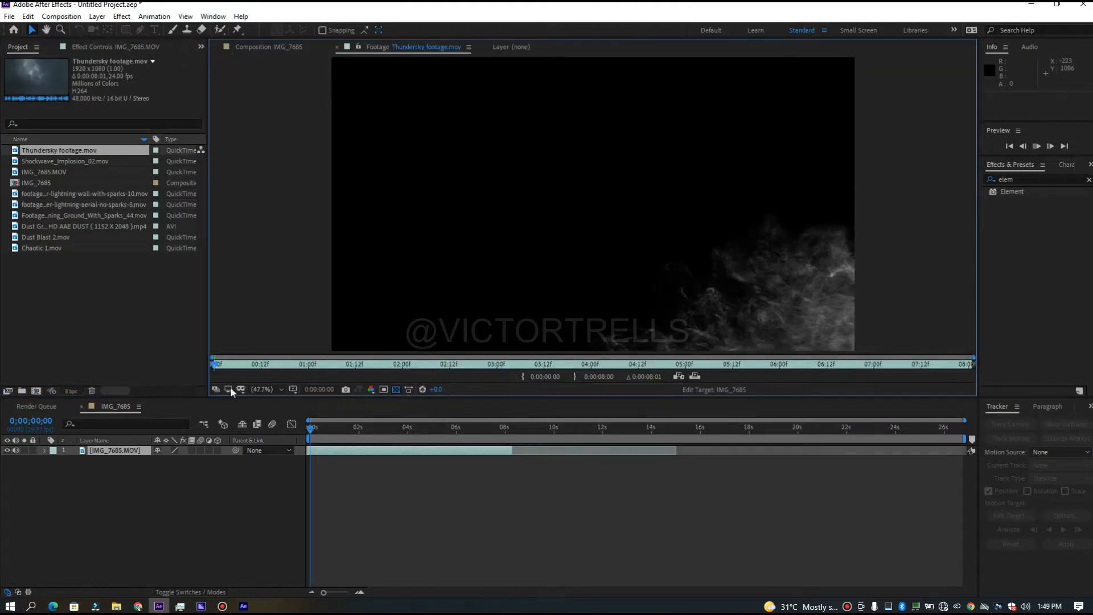
left_click_drag(224, 365, 448, 366)
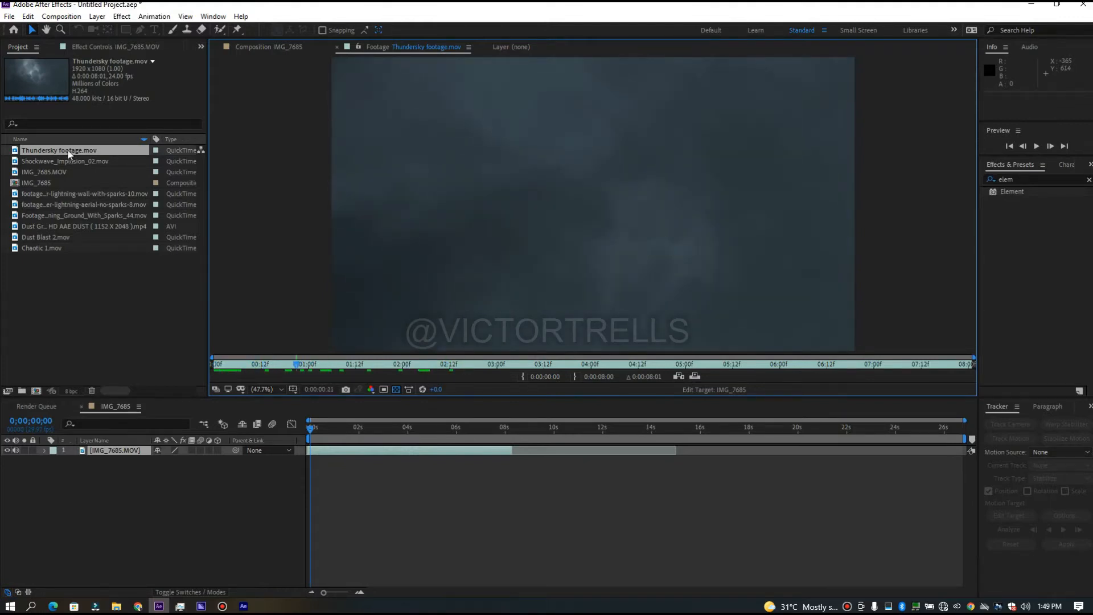
left_click_drag(69, 154, 169, 504)
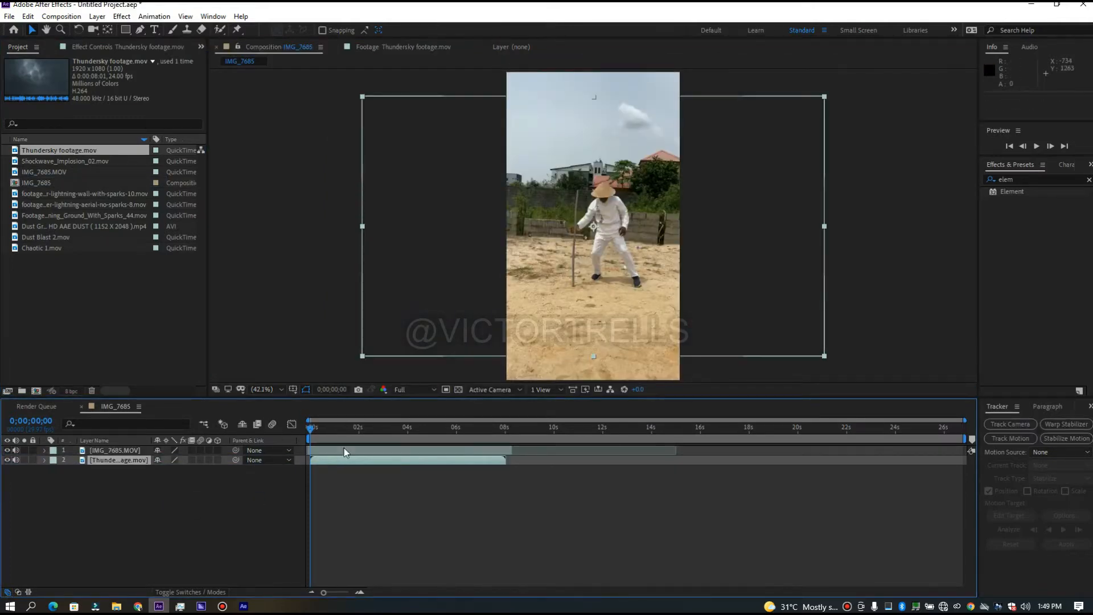
left_click_drag(327, 464, 321, 465)
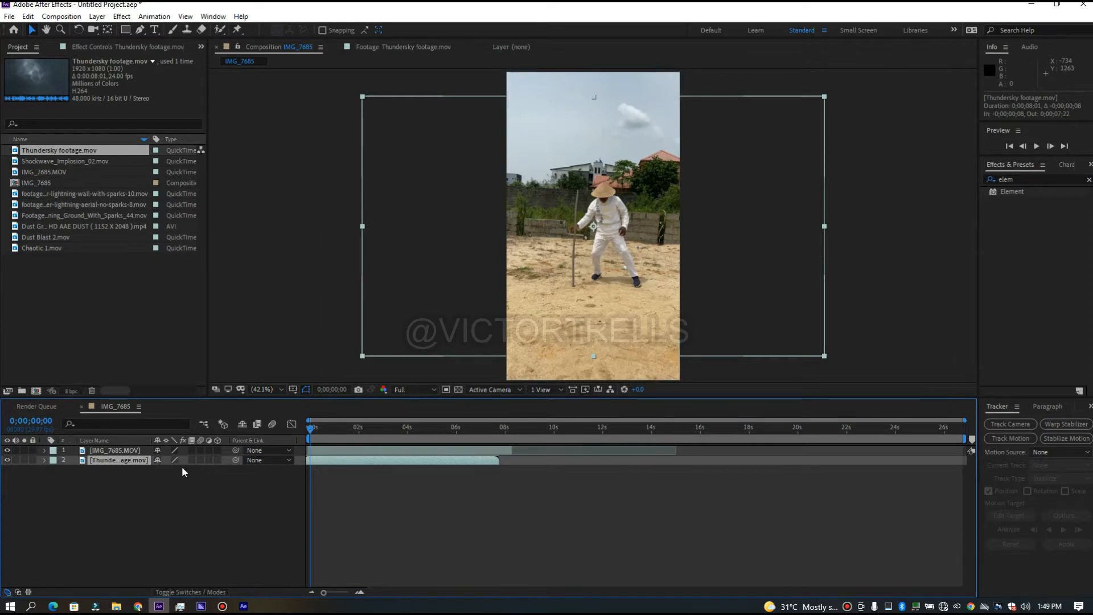
- Draw a closed Pen mask on the IMG_7685.MOV layer along the building and tree skyline and around the ground, leaving out the sky
left_click(333, 451)
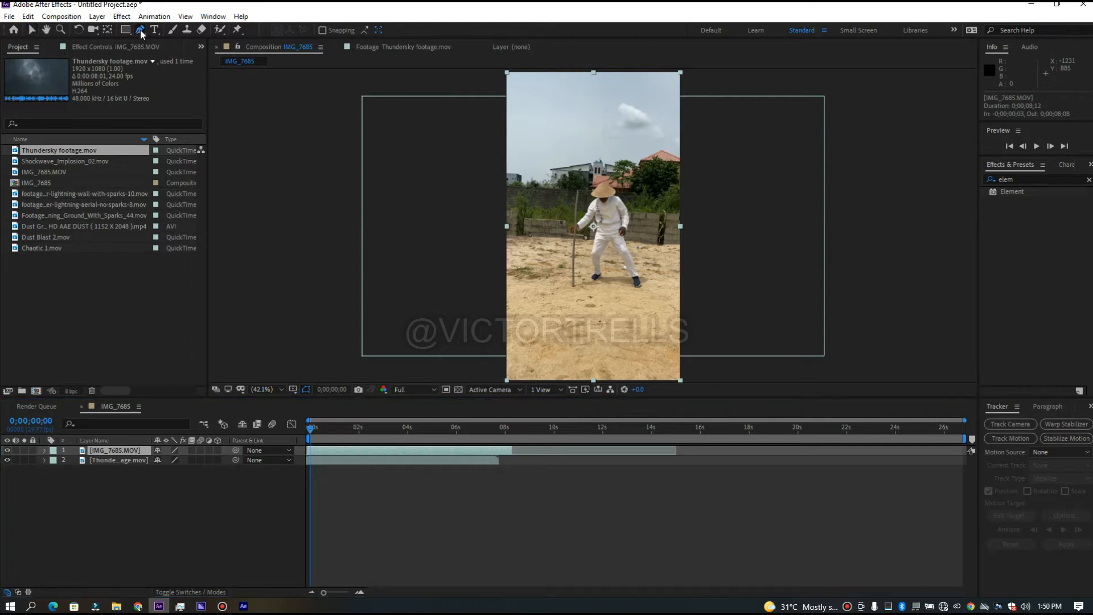
key("g")
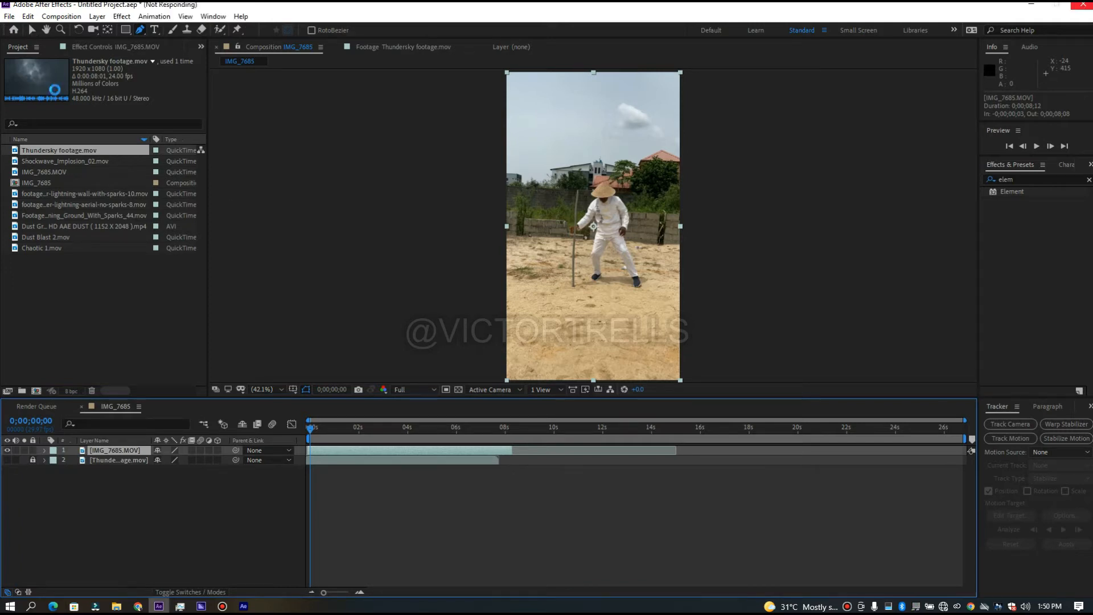
left_click(508, 174)
scroll(514, 177, "up", 3)
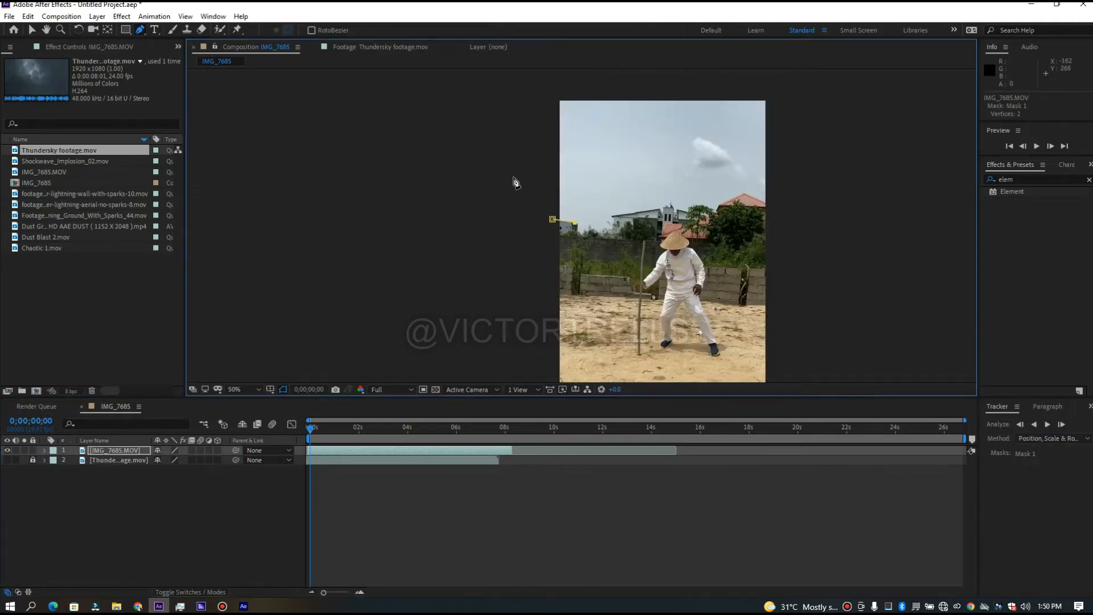
left_click(566, 216)
left_click(567, 246)
left_click(580, 259)
left_click(594, 245)
left_click(619, 240)
left_click(633, 237)
left_click(635, 253)
left_click(657, 254)
left_click(710, 197)
left_click(699, 187)
left_click(795, 173)
left_click(894, 158)
left_click(905, 178)
left_click(907, 152)
left_click(918, 151)
left_click(921, 143)
left_click(928, 151)
left_click(948, 146)
left_click(947, 153)
left_click(952, 164)
left_click(950, 171)
left_click(951, 194)
left_click(961, 196)
left_click(962, 160)
left_click_drag(963, 165, 709, 165)
left_click(754, 170)
left_click(761, 166)
left_click(763, 159)
left_click(790, 144)
left_click(811, 140)
left_click(831, 153)
left_click(844, 164)
left_click(864, 170)
left_click(878, 139)
left_click_drag(946, 108, 858, 124)
left_click(903, 94)
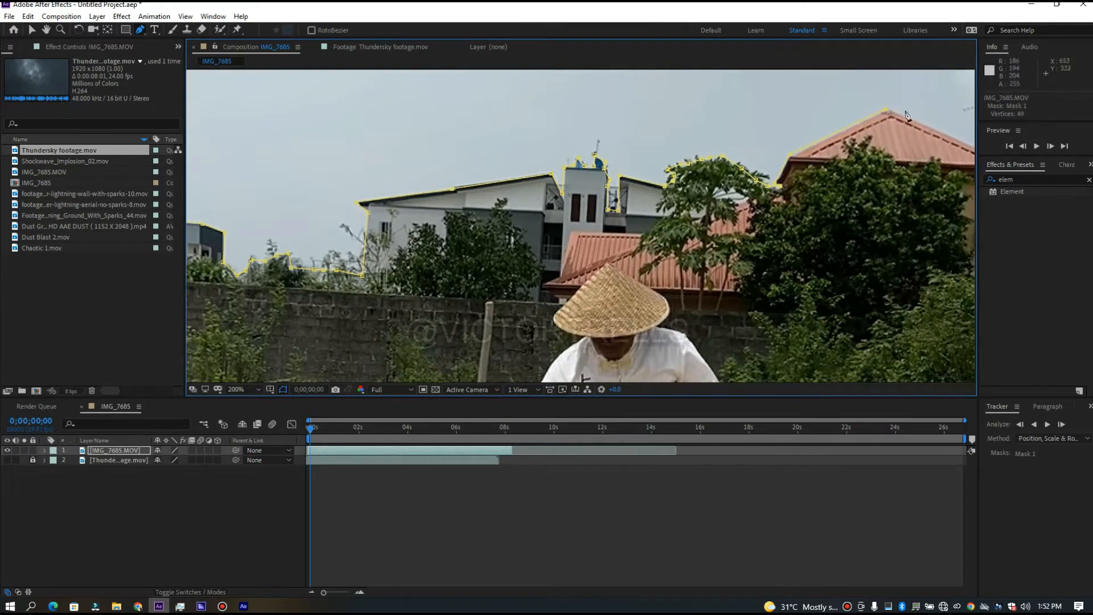
key("comma")
left_click(783, 192)
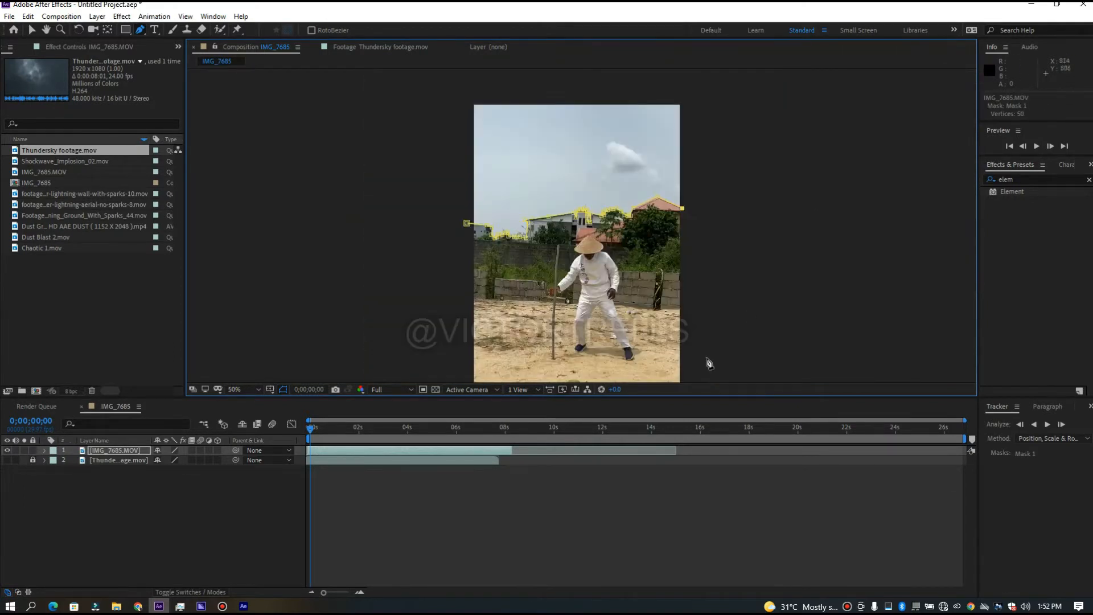
key("comma")
left_click(581, 365)
left_click(455, 367)
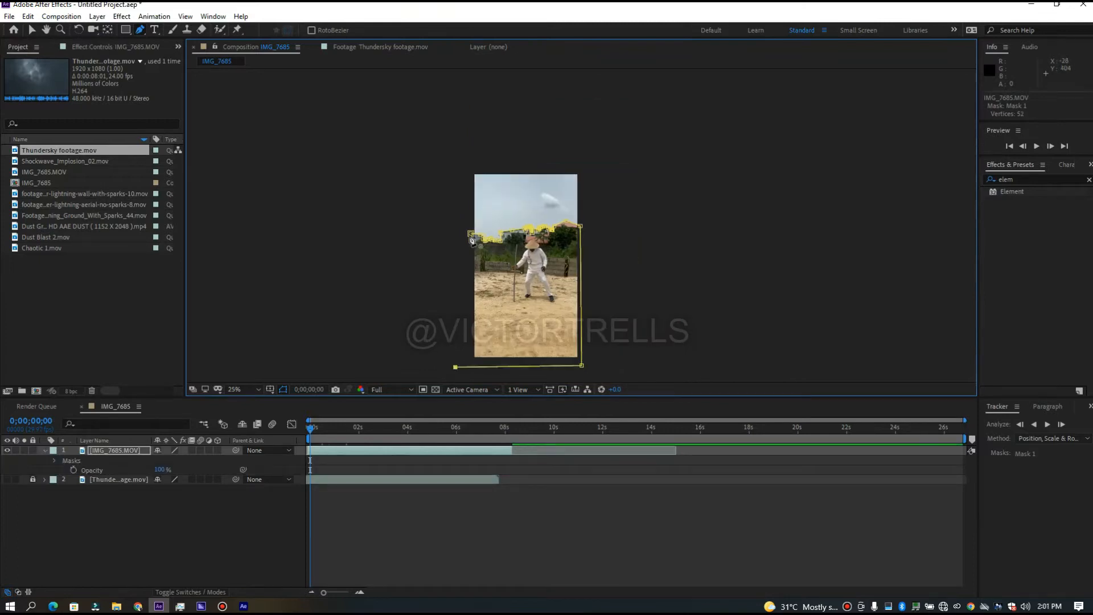
left_click(470, 233)
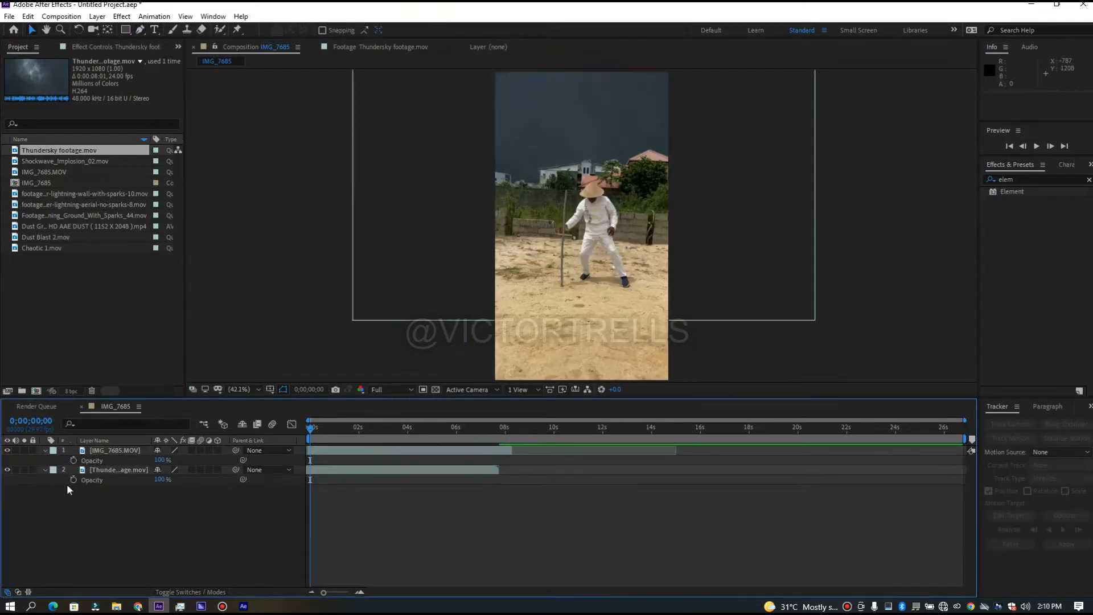
- Raise the Thundersky footage layer in the frame to about position 364.7, 319.5 so its clouds fill the sky
left_click(331, 450)
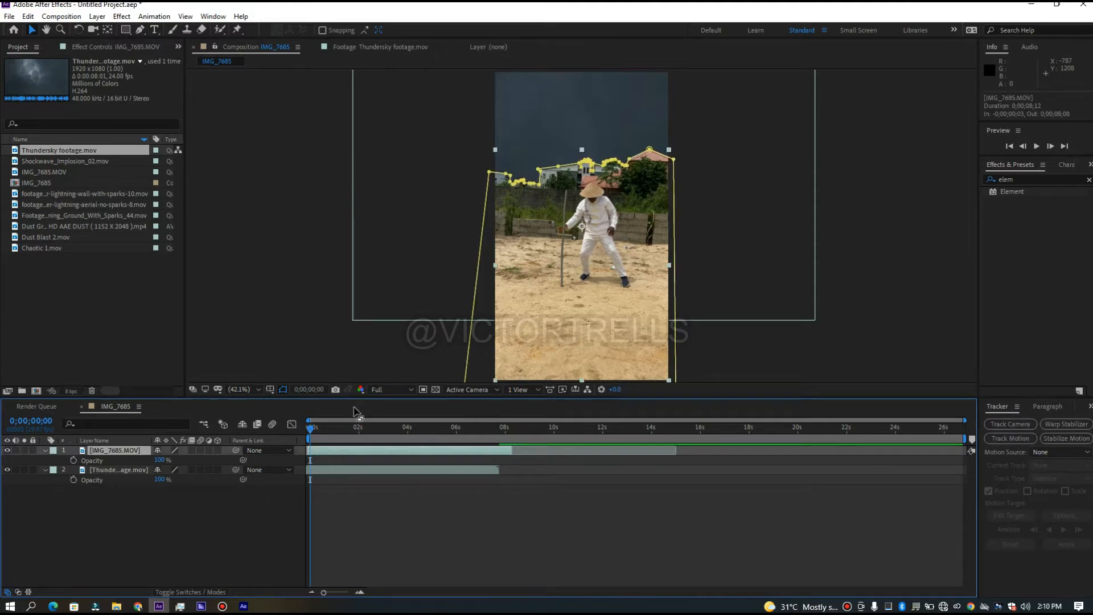
key("comma")
key("comma")
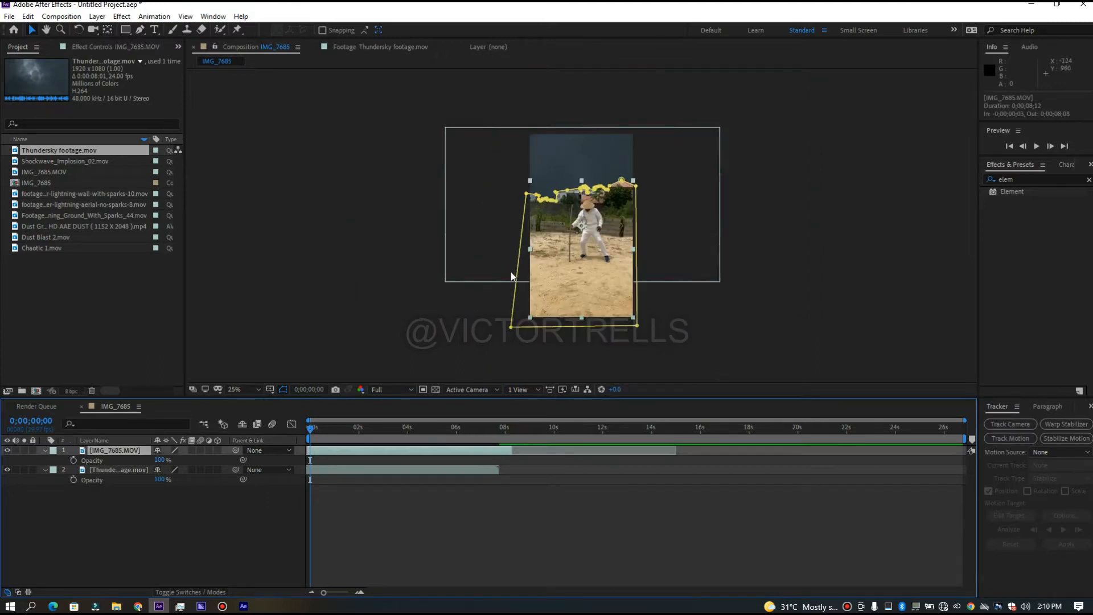
left_click_drag(318, 425, 420, 408)
left_click(490, 227)
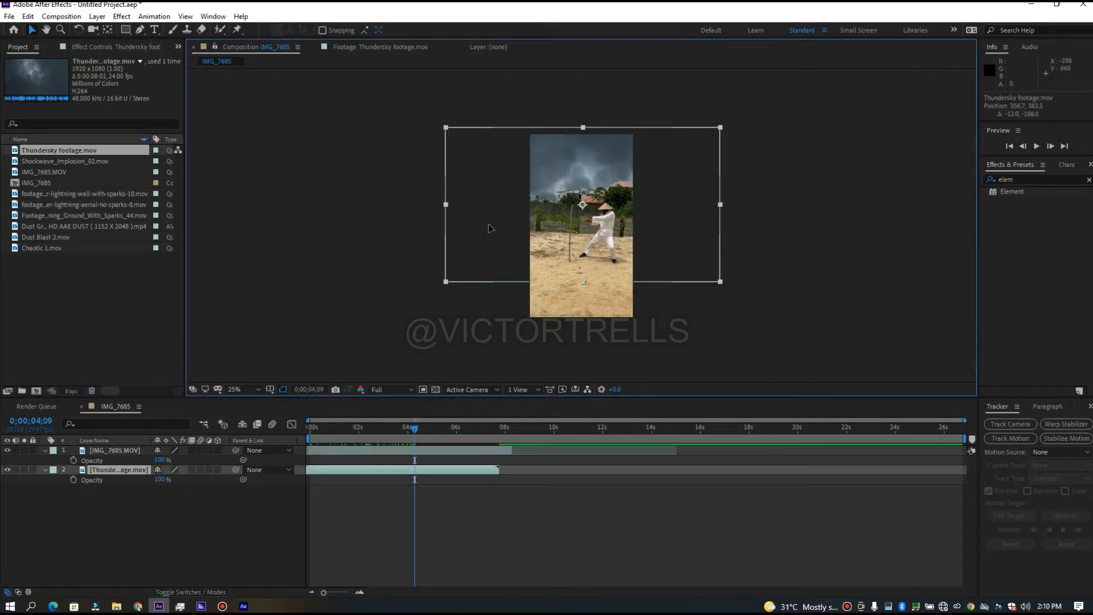
left_click_drag(491, 222, 492, 220)
left_click_drag(414, 432, 363, 431)
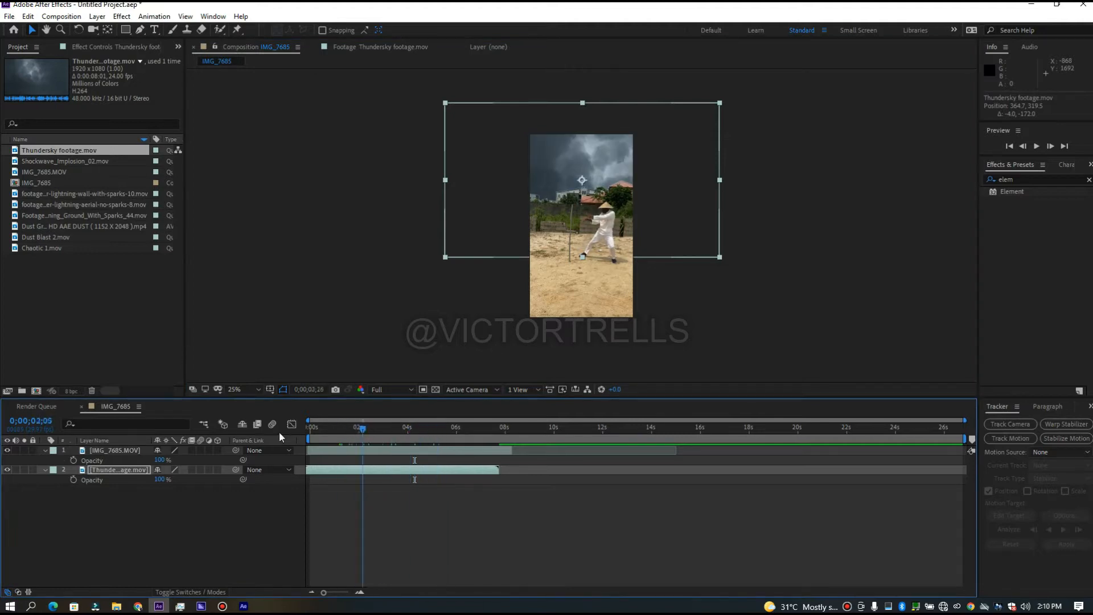
- Fit the composition in the viewer and play the sky replacement from the start to check it
key("Home")
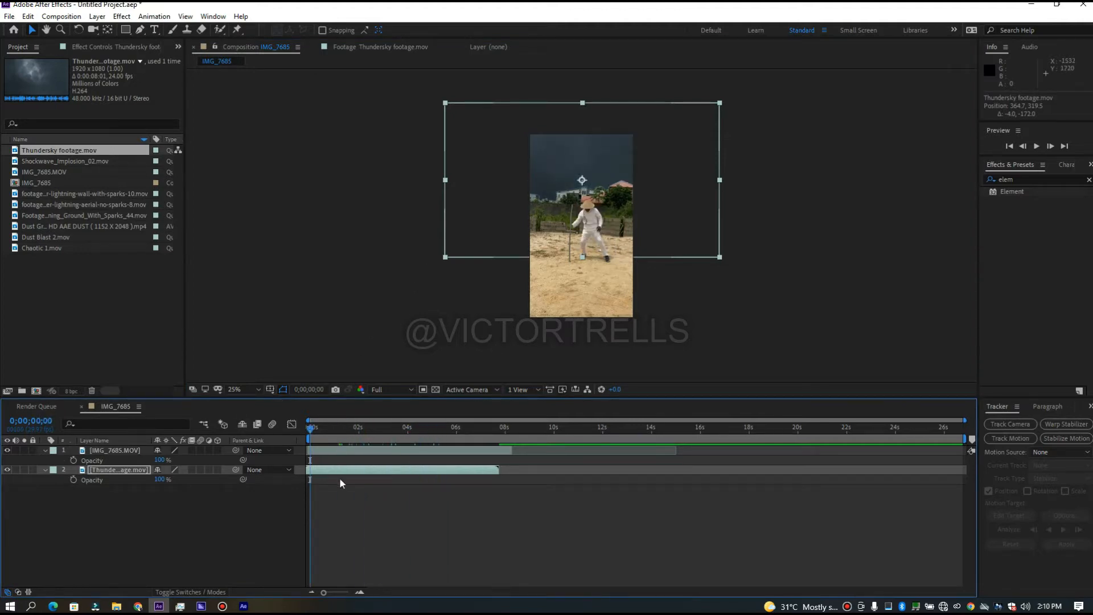
left_click(248, 388)
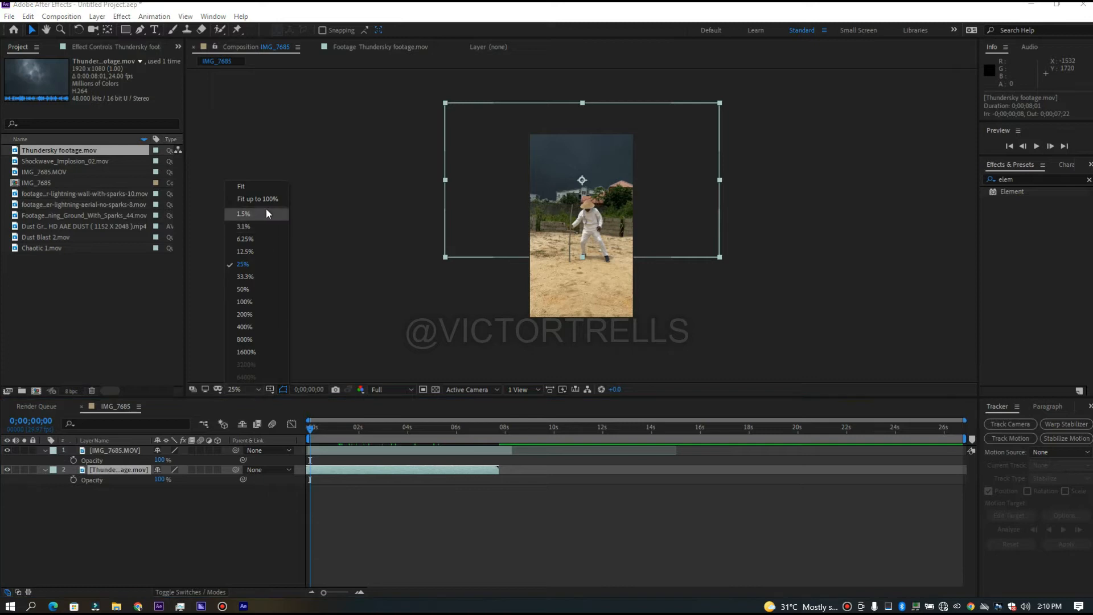
left_click(265, 199)
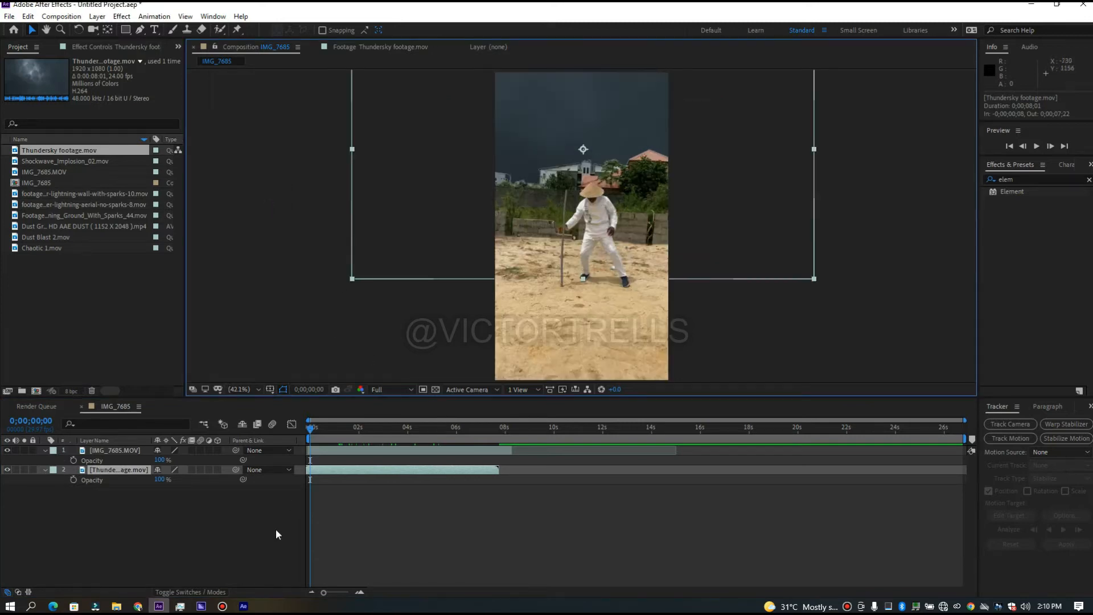
key("space")
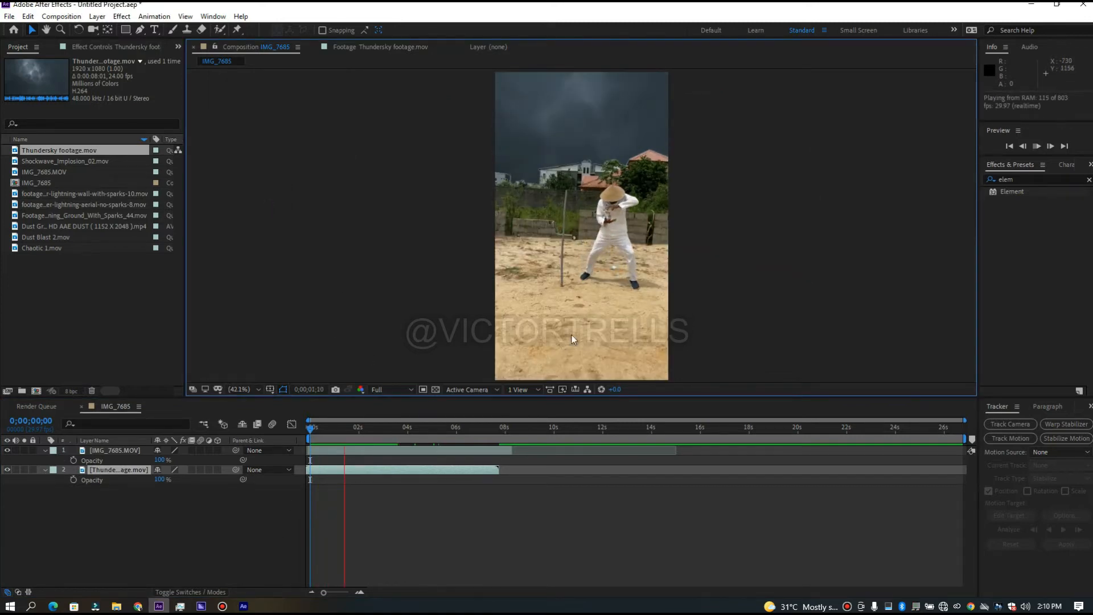
key("space")
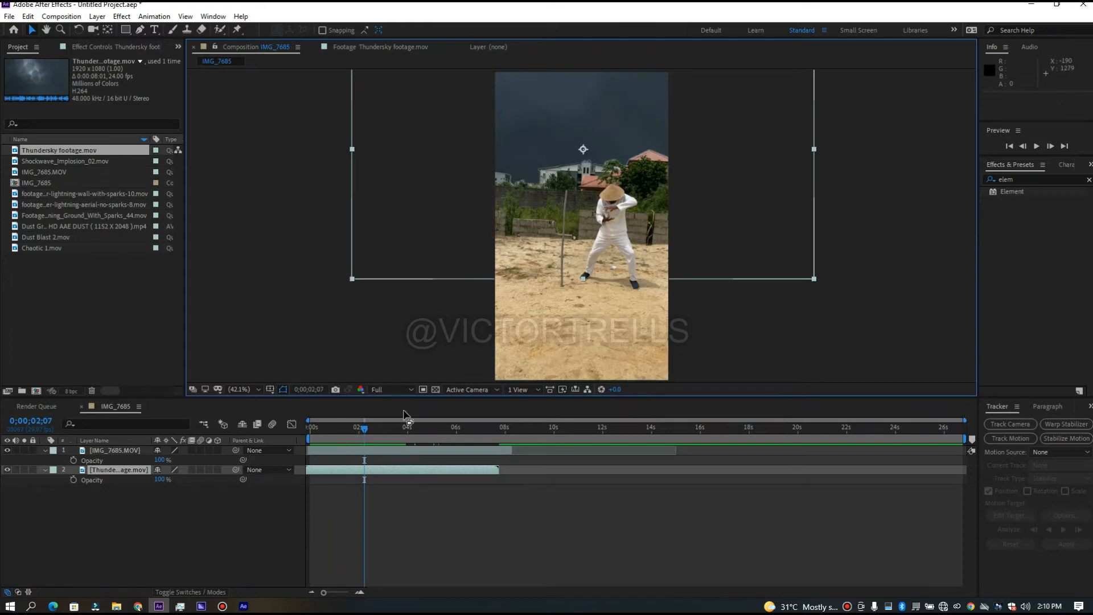
left_click_drag(366, 431, 341, 428)
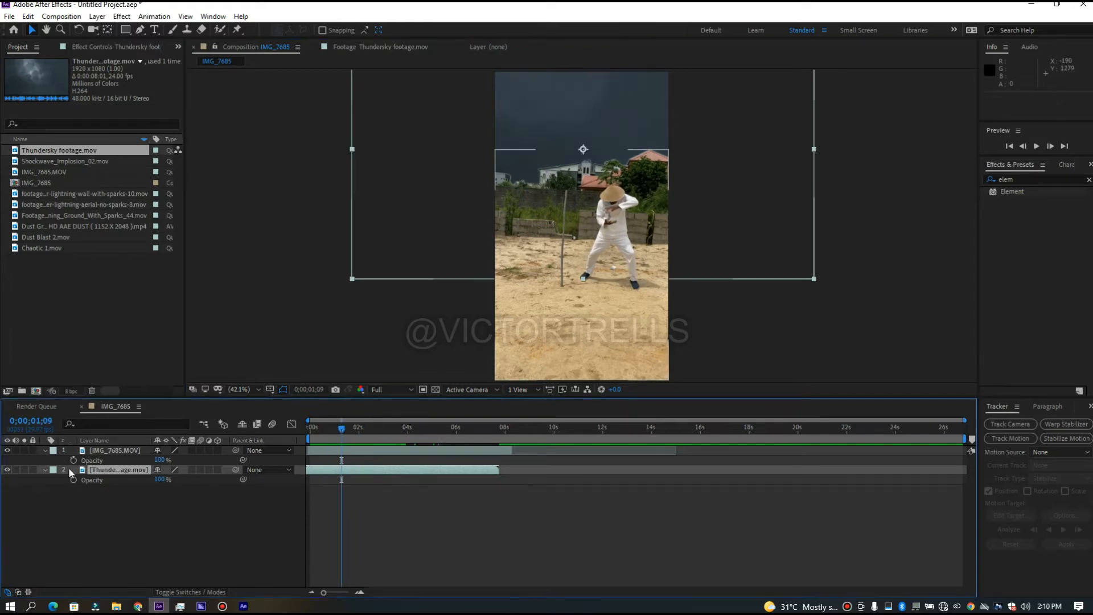
- Duplicate the masked IMG_7685.MOV layer and place one copy beneath the Thundersky footage layer
left_click(114, 450)
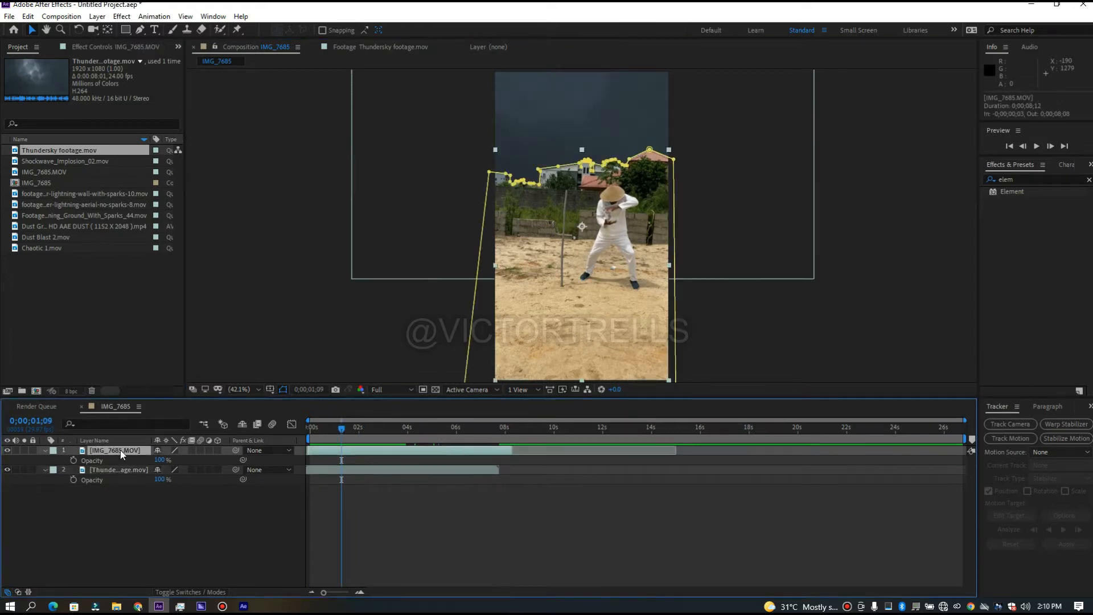
key("ctrl+d")
left_click_drag(114, 449, 124, 540)
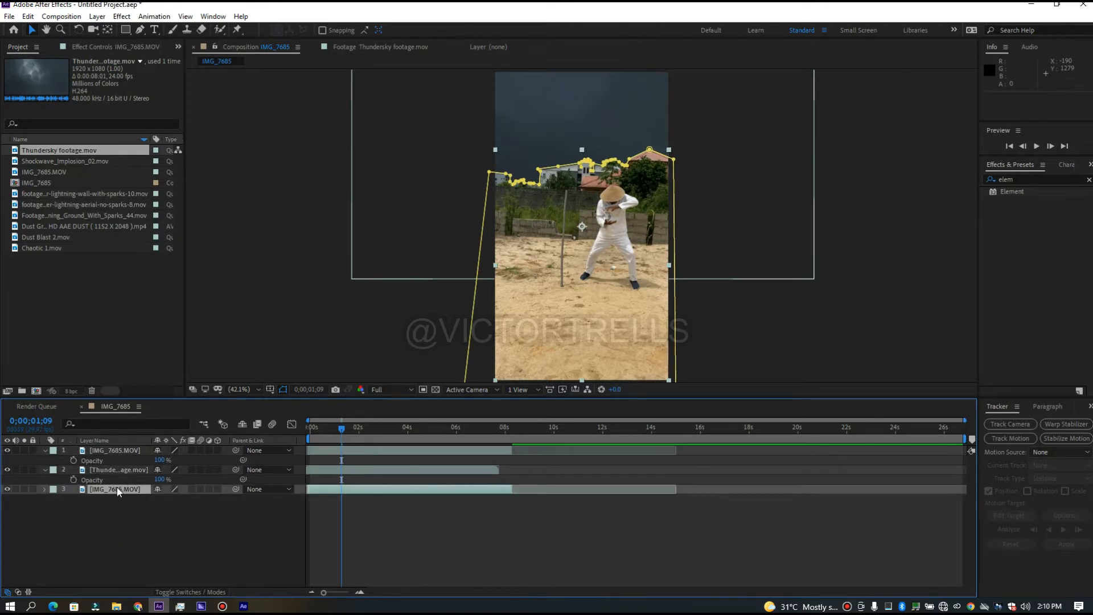
- Delete Mask 1 from the IMG_7685.MOV copy at the bottom of the layer stack
key("m")
left_click(102, 501)
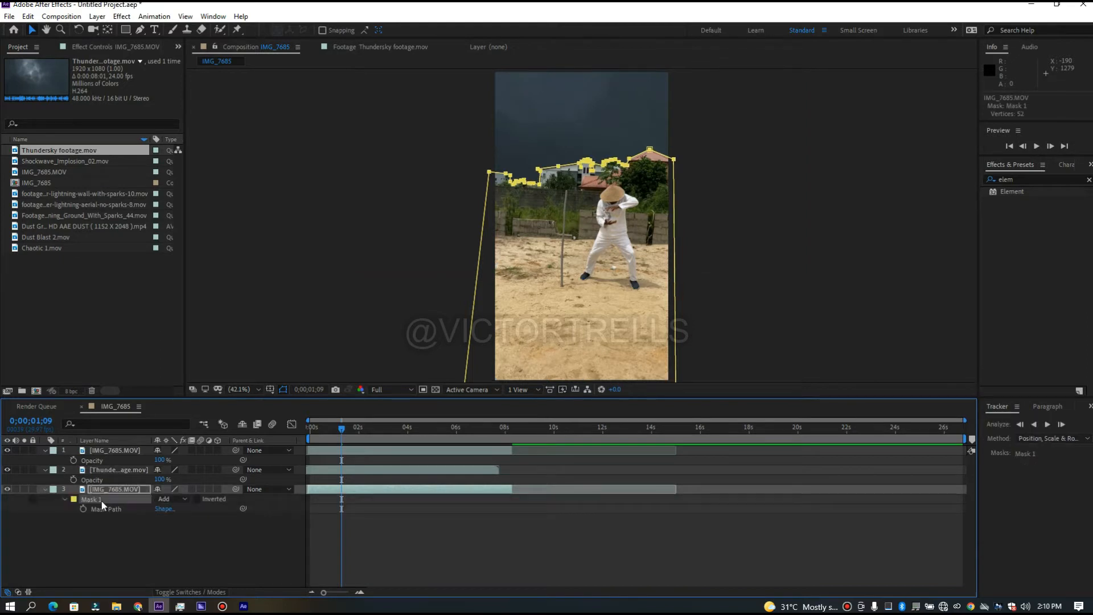
key("Delete")
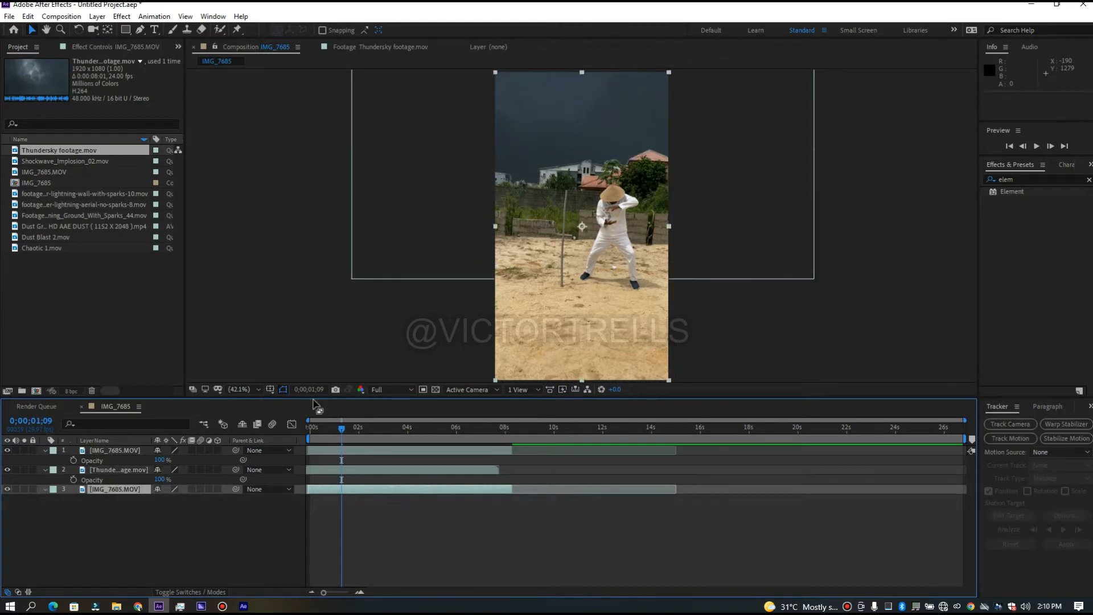
- Start keyframing the Thundersky footage layer's opacity with a 100% keyframe at 0;00;01;07
mouse_move(342, 428)
left_mouse_down()
mouse_move(284, 425)
mouse_move(351, 433)
left_mouse_up()
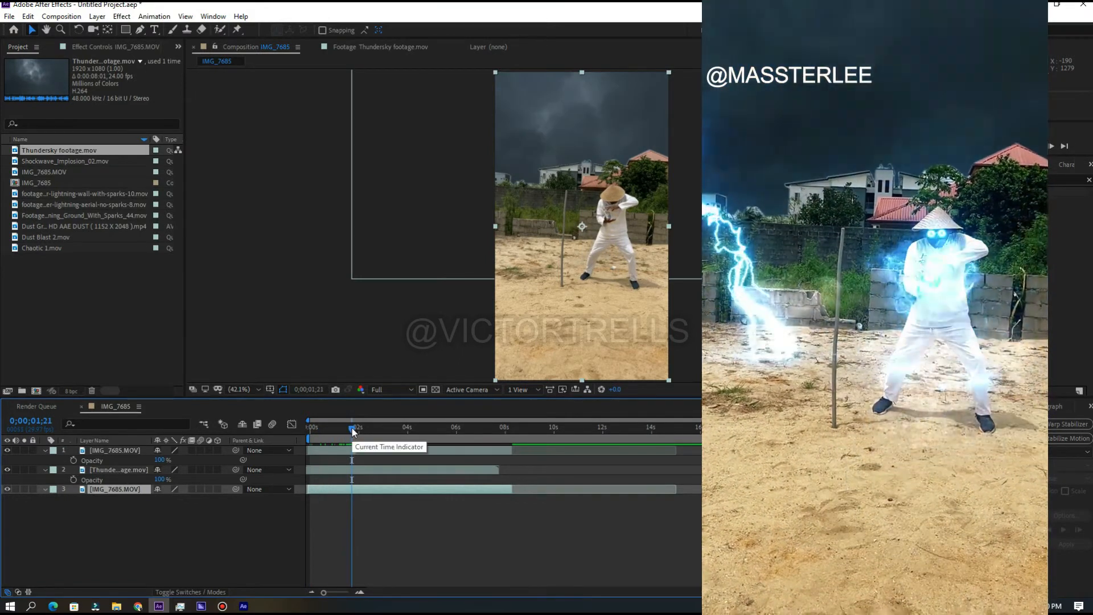
mouse_move(353, 430)
left_mouse_down()
mouse_move(303, 428)
mouse_move(340, 434)
left_mouse_up()
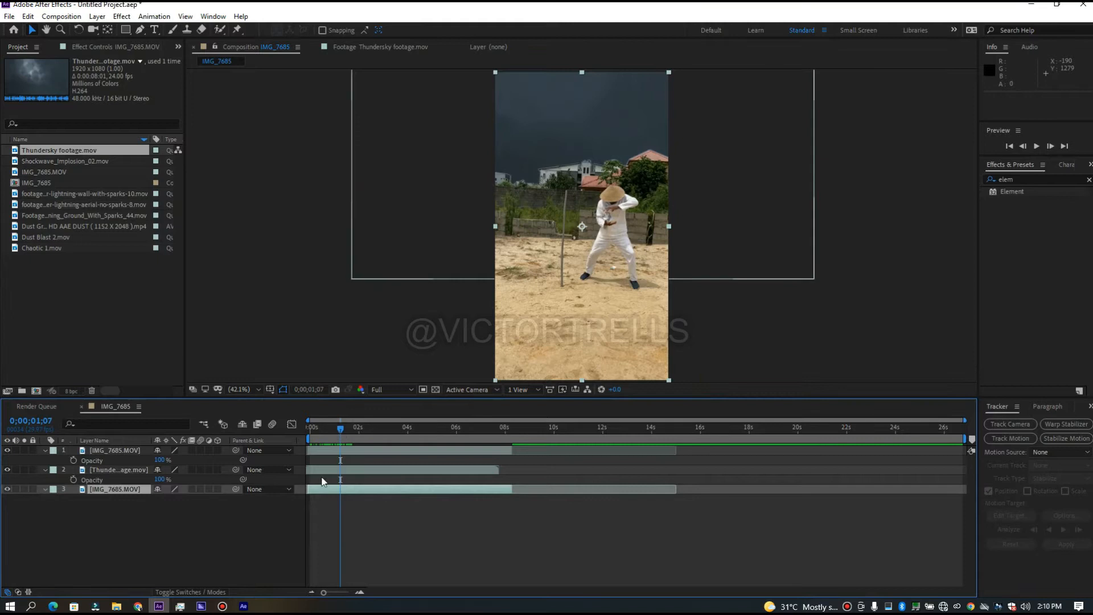
left_click(341, 470)
key("t")
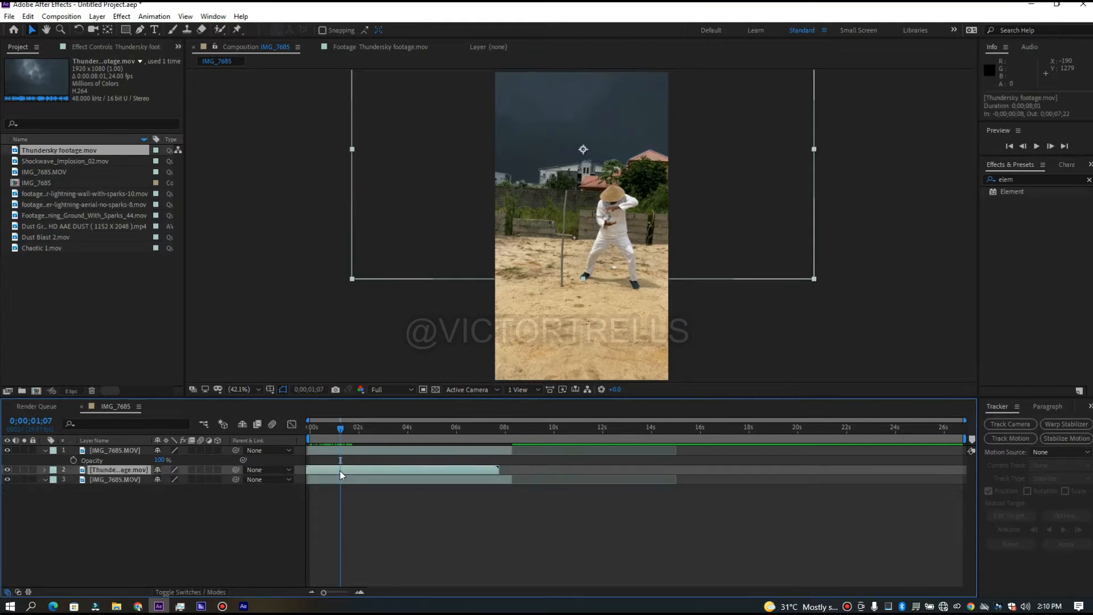
key("t")
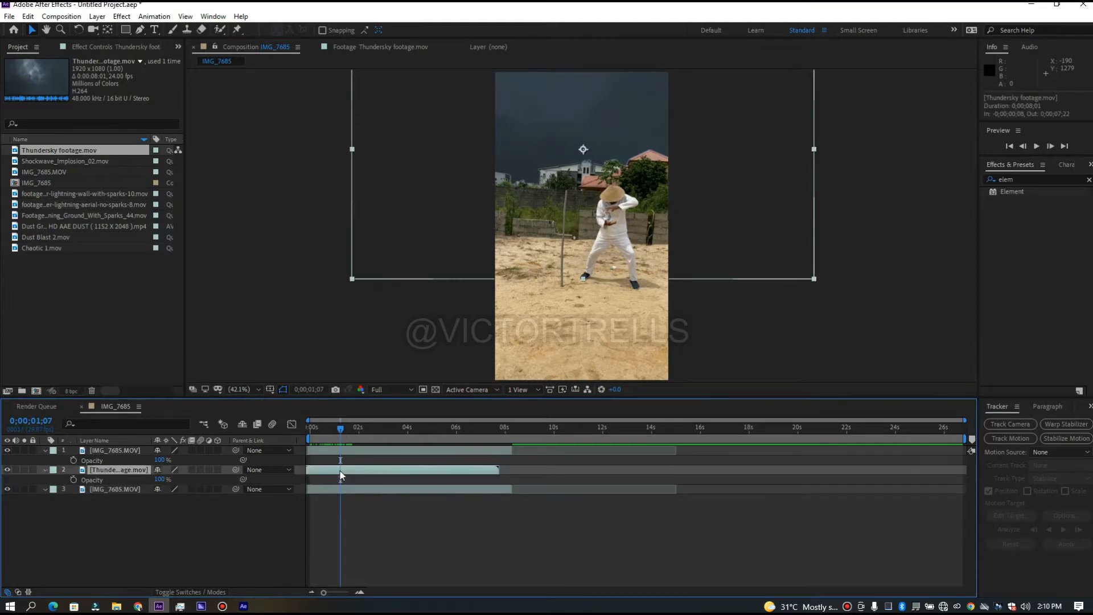
left_click(45, 450)
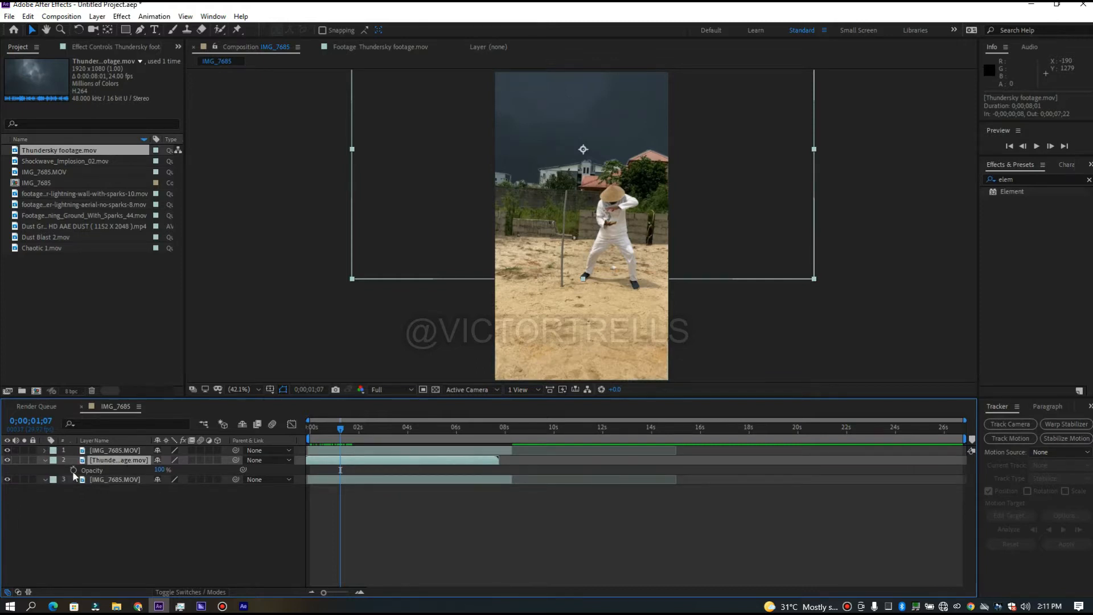
left_click(74, 471)
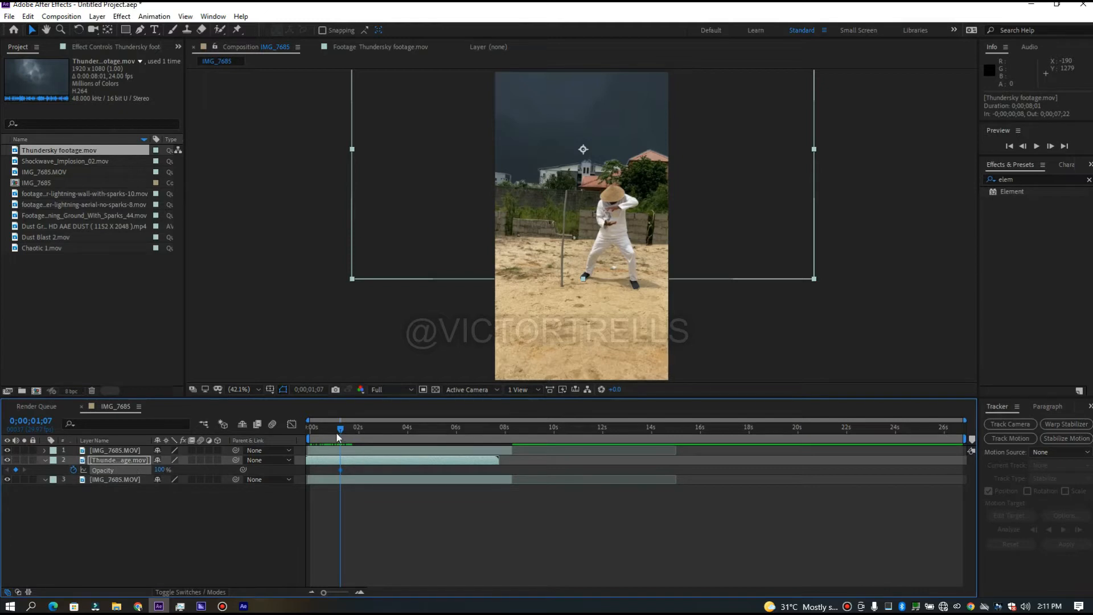
- Set the Thundersky footage layer's opacity to 0% at 0;00;00;26 so the stormy sky fades in
left_click_drag(338, 434, 333, 437)
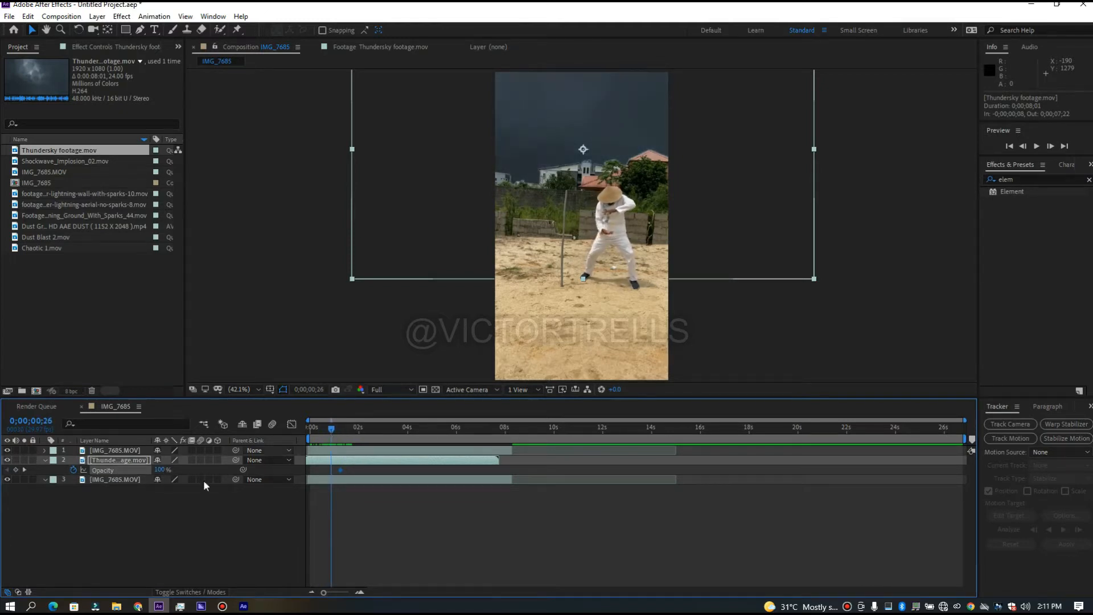
left_click(162, 469)
type("0")
left_click(216, 548)
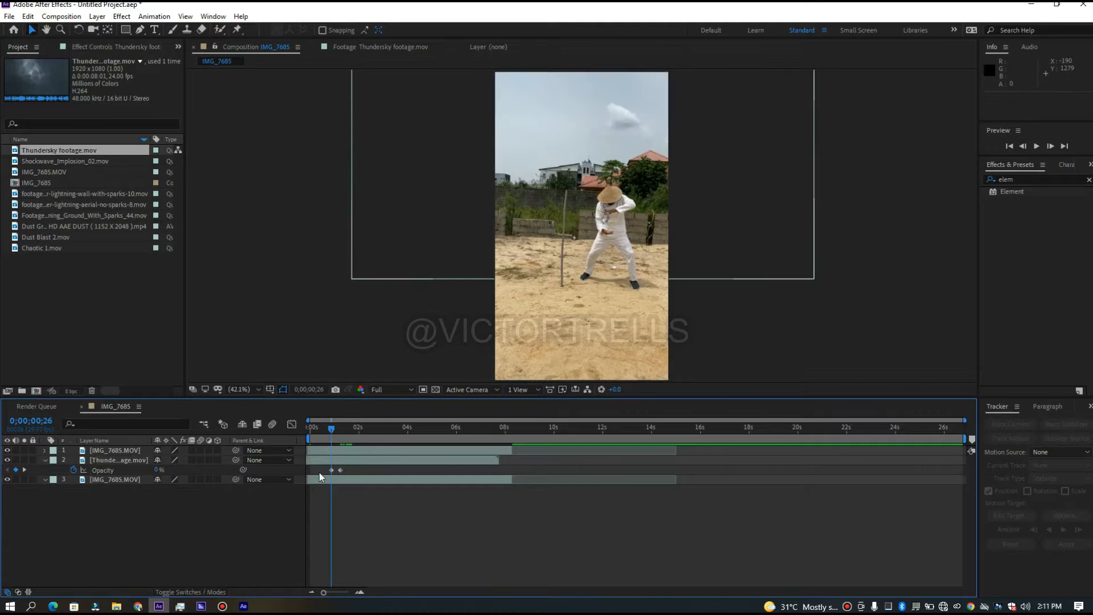
- Play the composition from the start to check the stormy sky's fade-in
key("space")
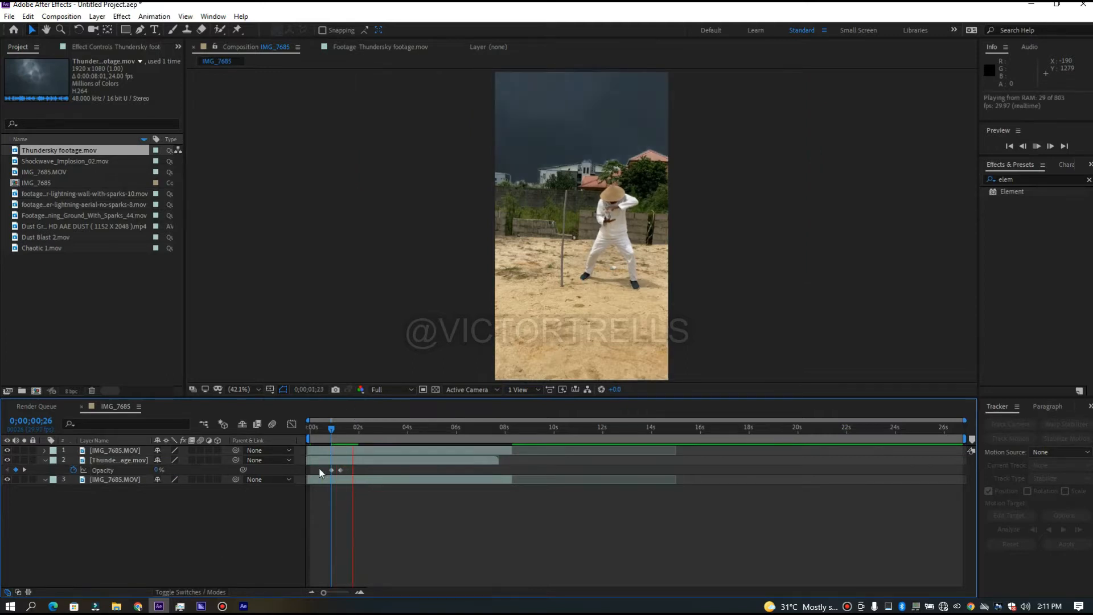
left_click_drag(332, 429, 288, 424)
key("space")
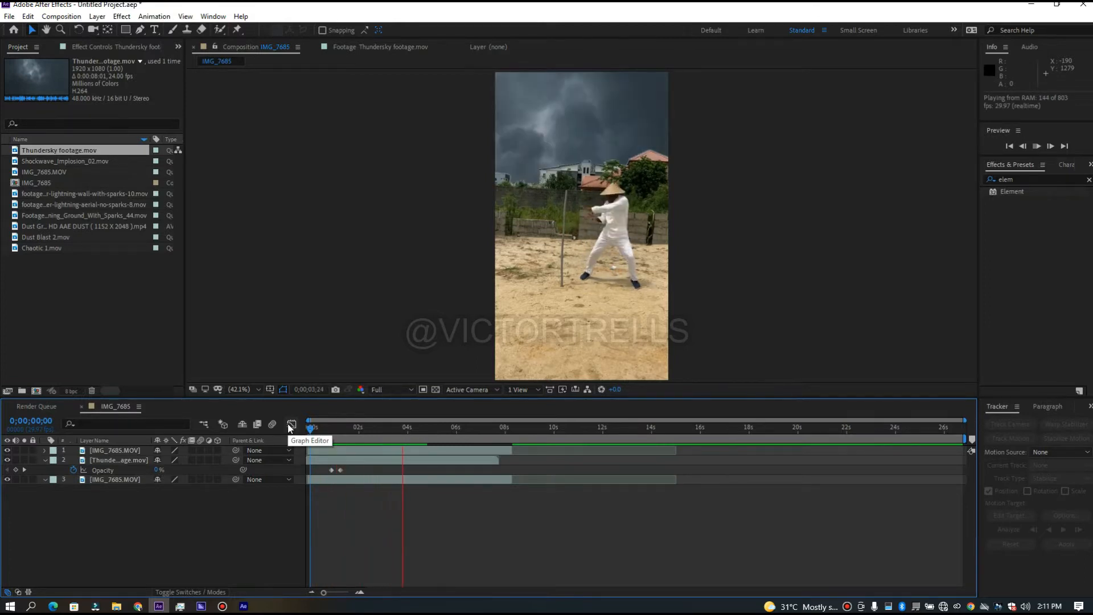
left_click(437, 478)
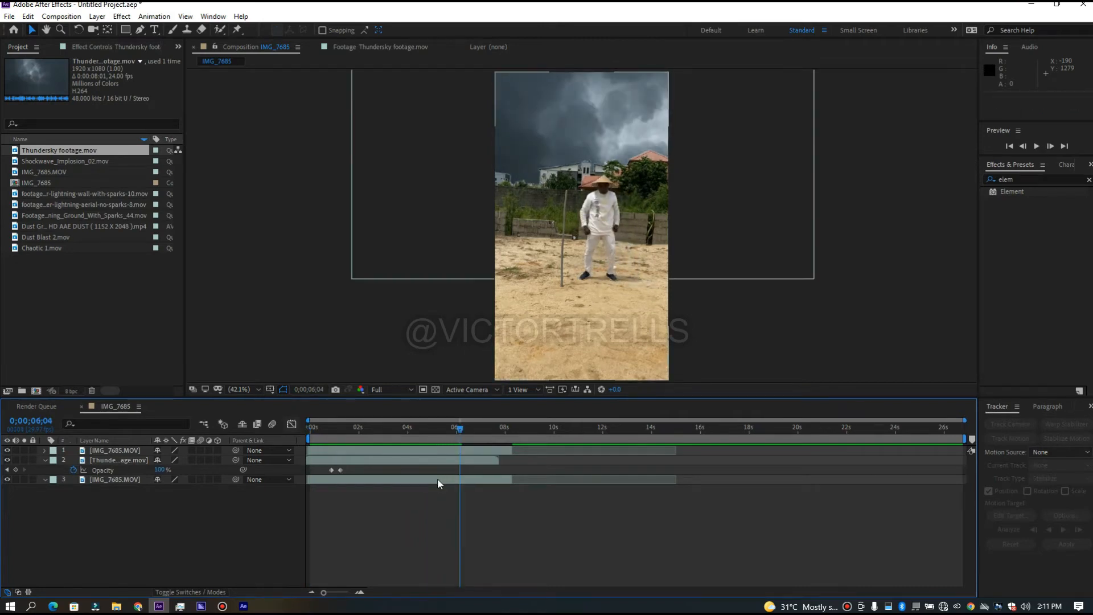
- Fade out the Thundersky footage layer with opacity keyframes of 100% at 0;00;06;18 and 0% at 0;00;07;01
key("space")
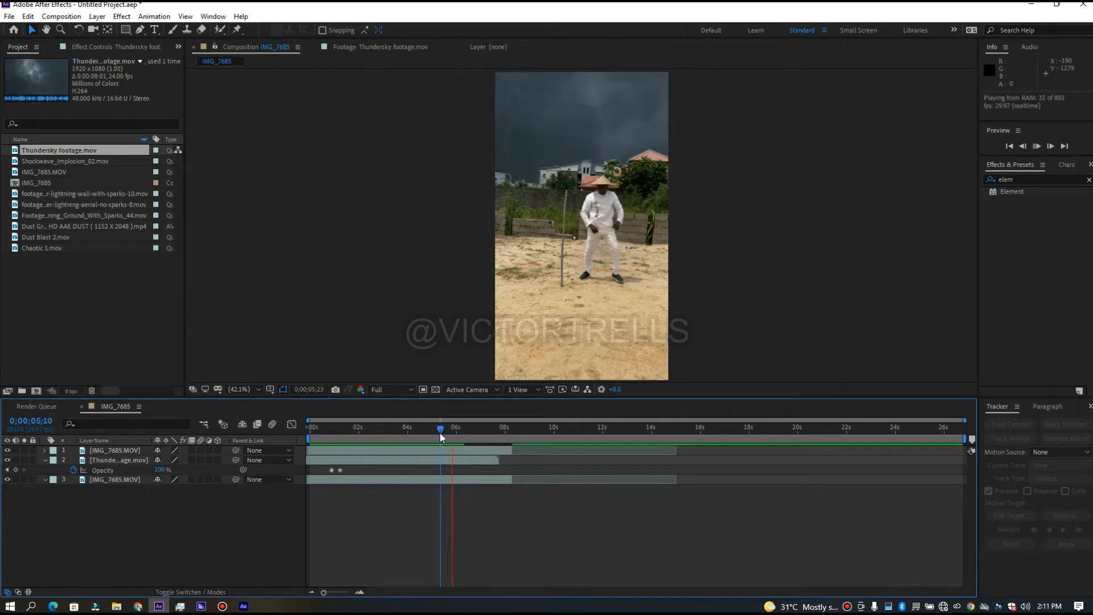
key("space")
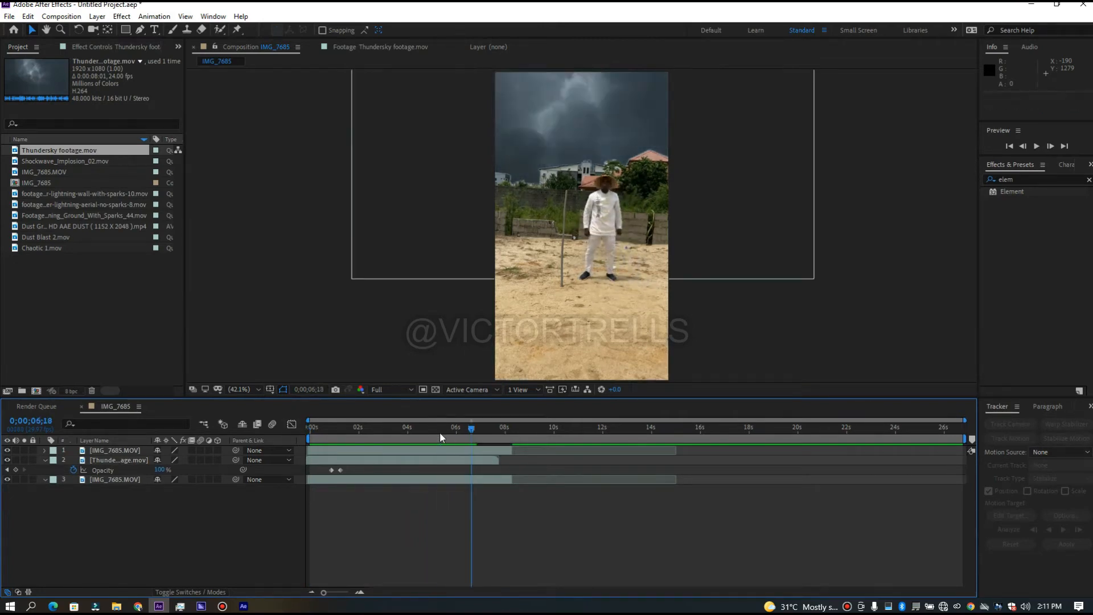
left_click(475, 463)
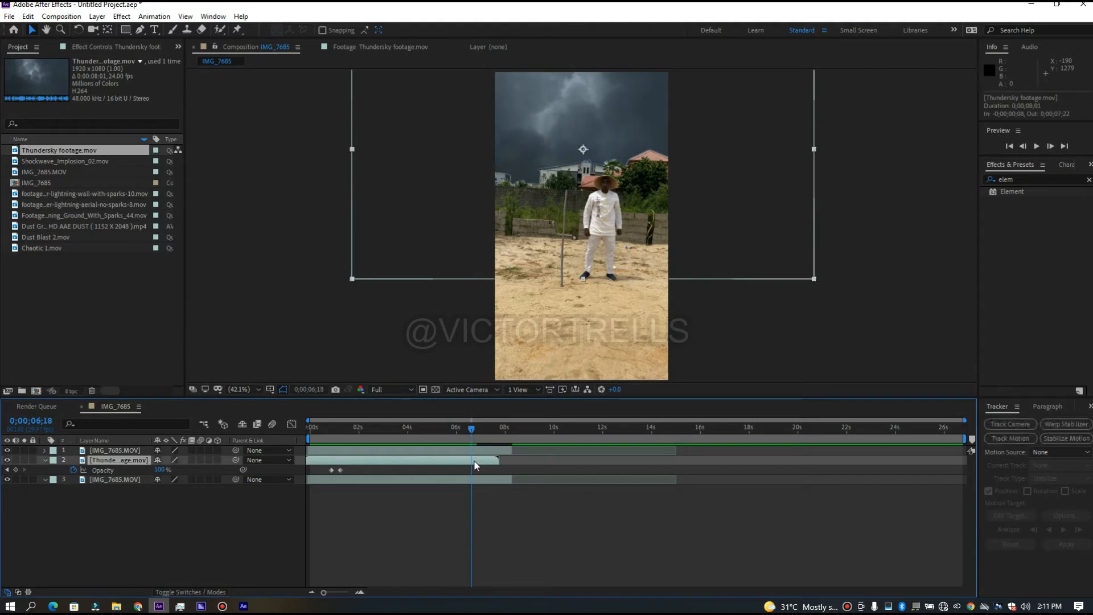
left_click(16, 470)
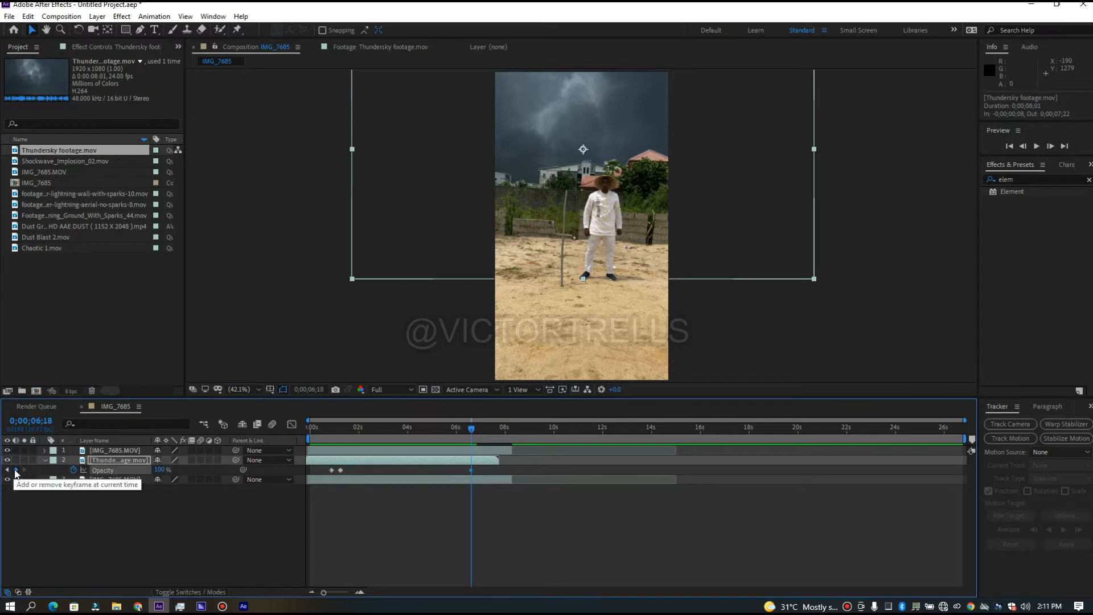
left_click_drag(471, 431, 483, 433)
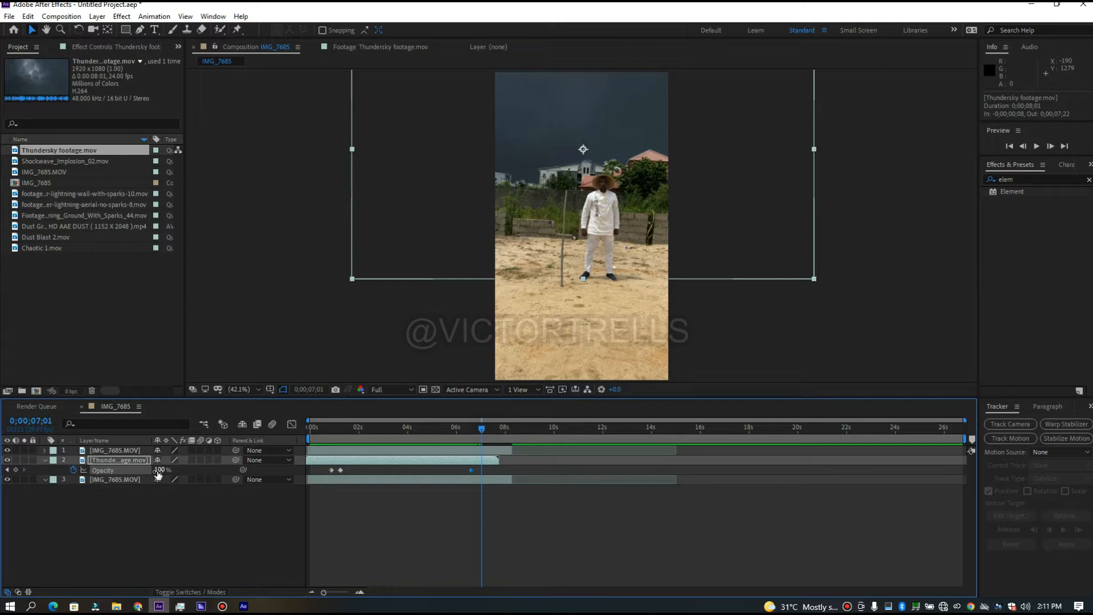
left_click_drag(158, 472, 26, 463)
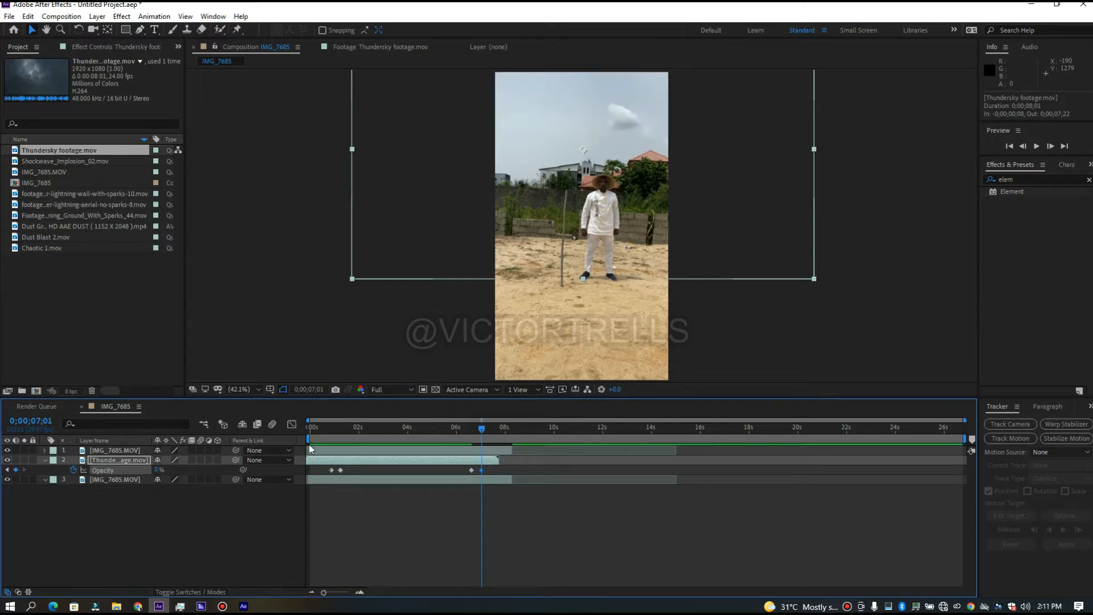
- Play the composition from near the start and inspect the sky after its fade-out, around 0;00;07;11
left_click(313, 439)
key("space")
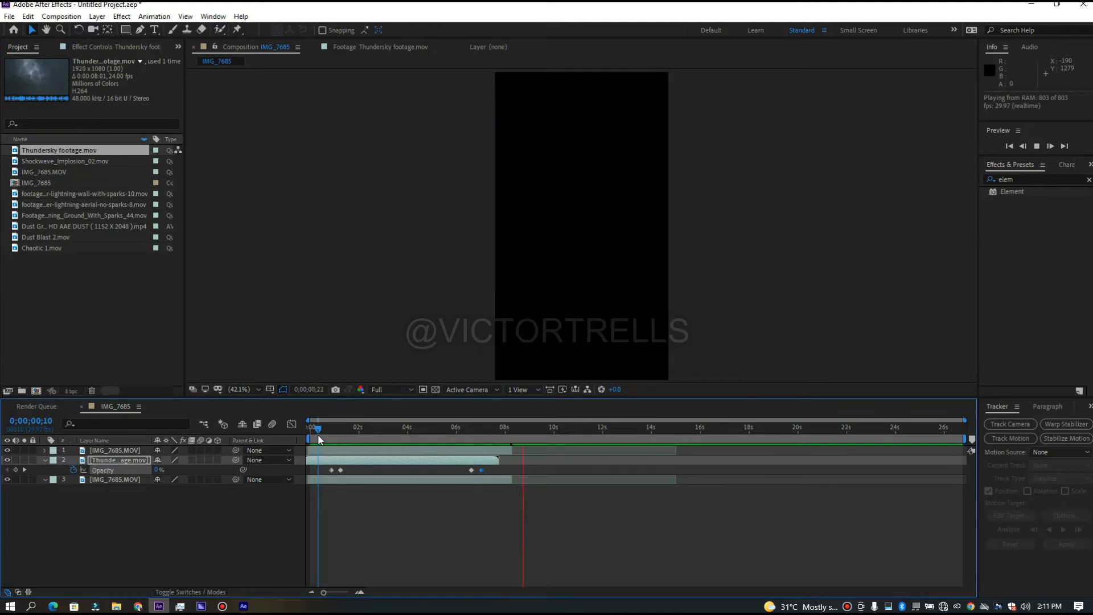
key("space")
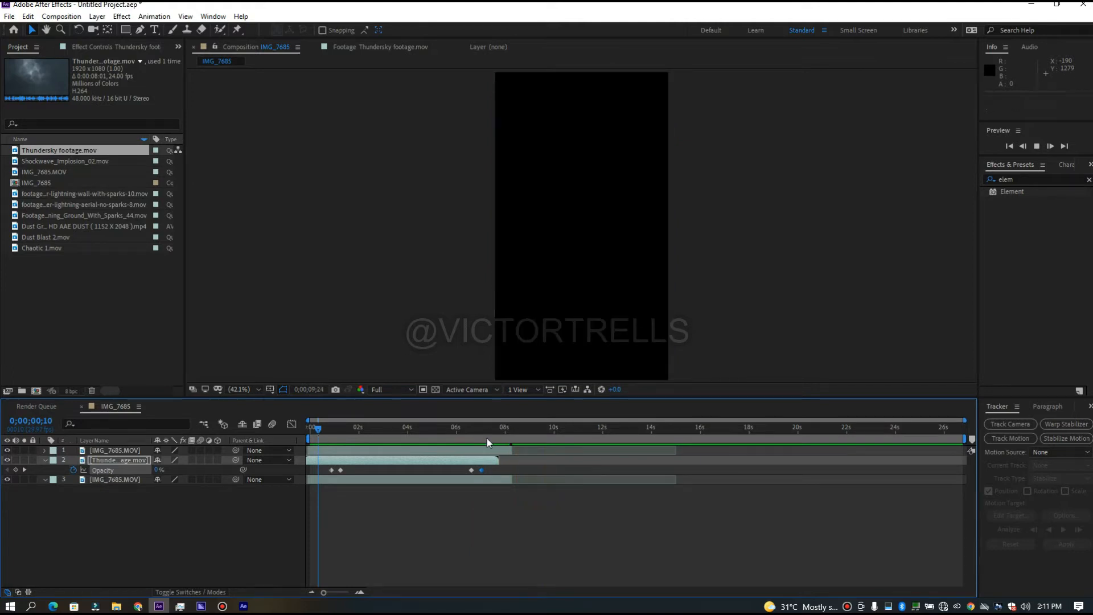
left_click_drag(487, 432, 491, 432)
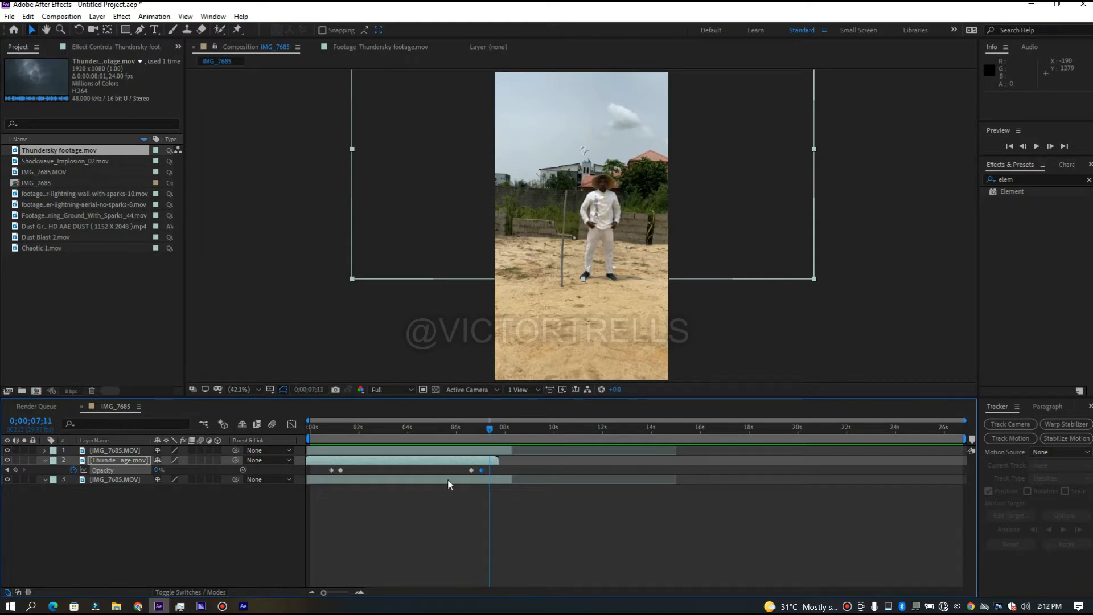
- Pre-compose all three layers into a composition named video, then return to the IMG_7685 composition
key("ctrl+a")
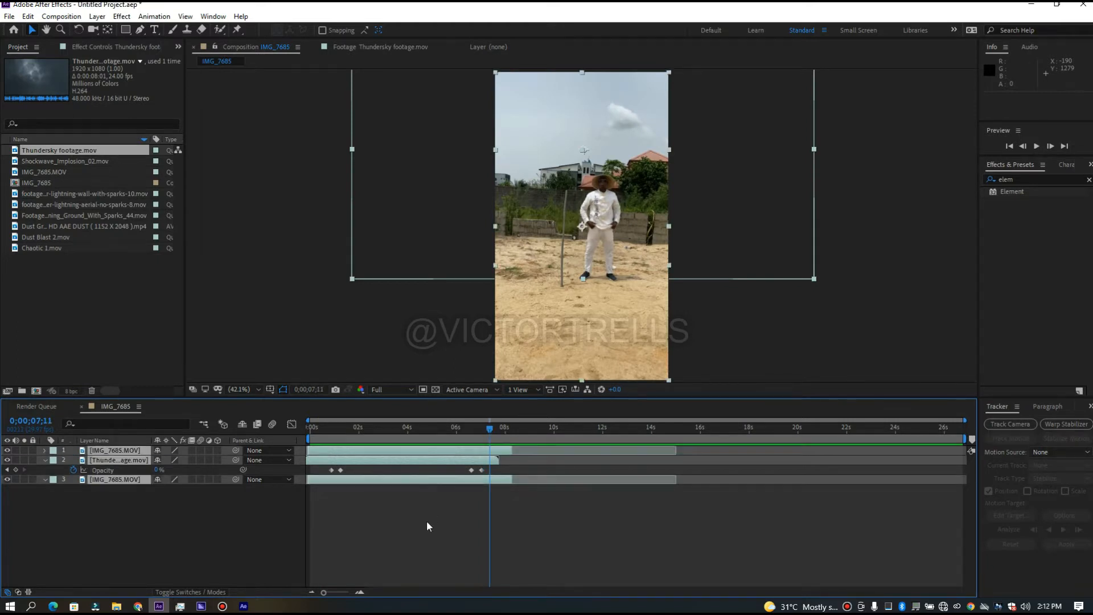
right_click(402, 454)
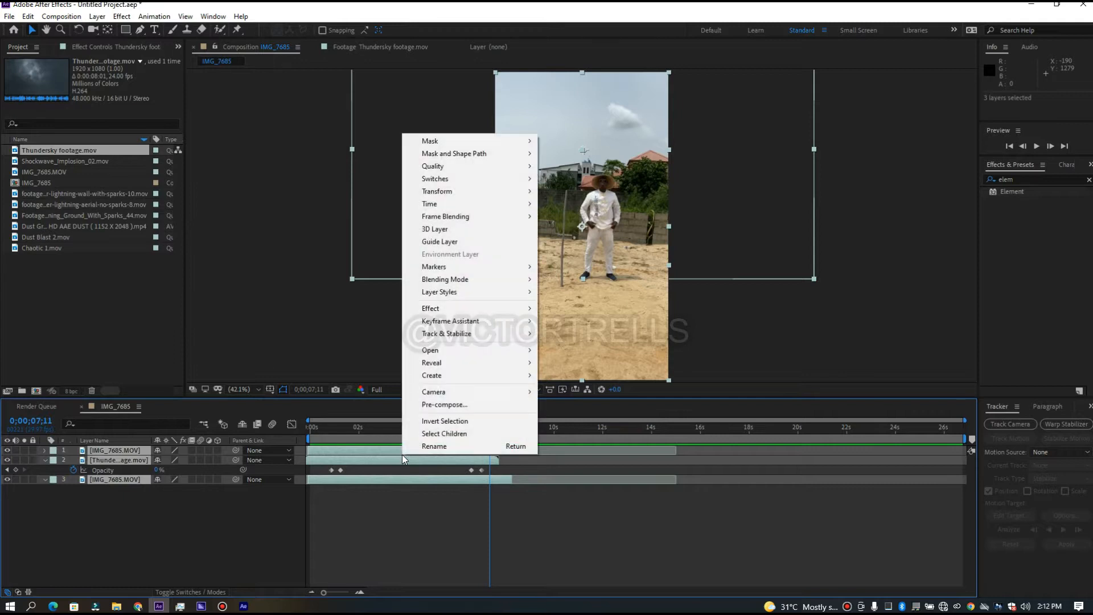
left_click(459, 403)
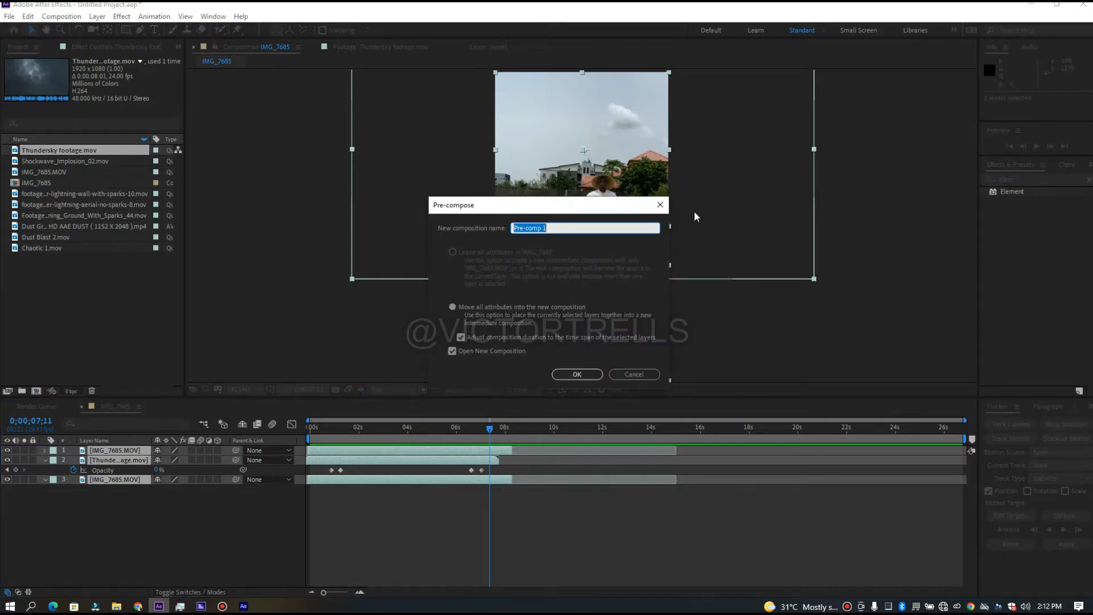
type("V")
left_click(586, 378)
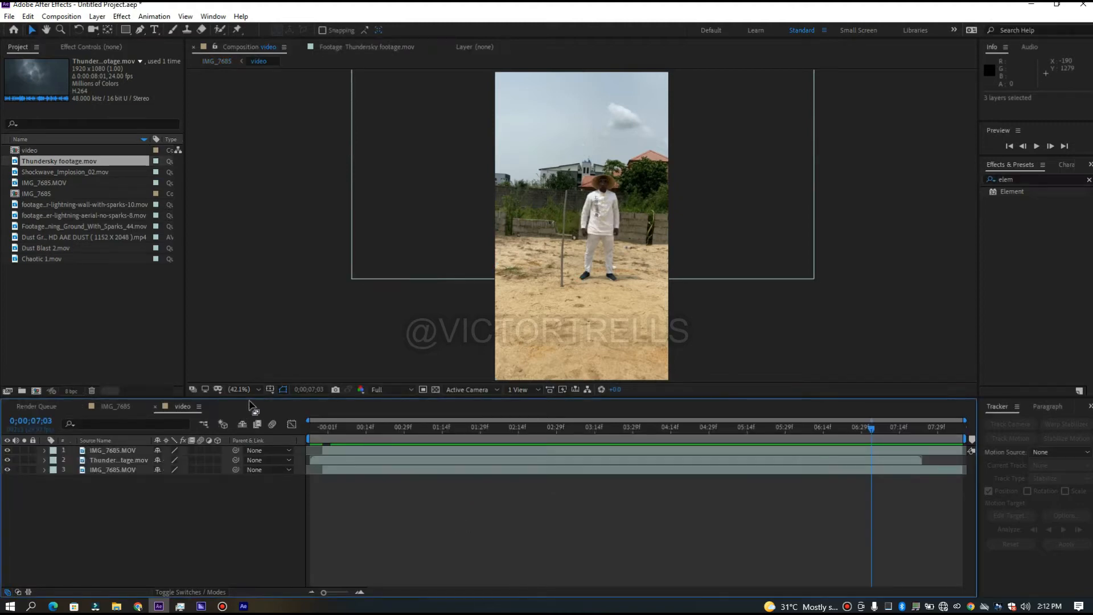
left_click(108, 405)
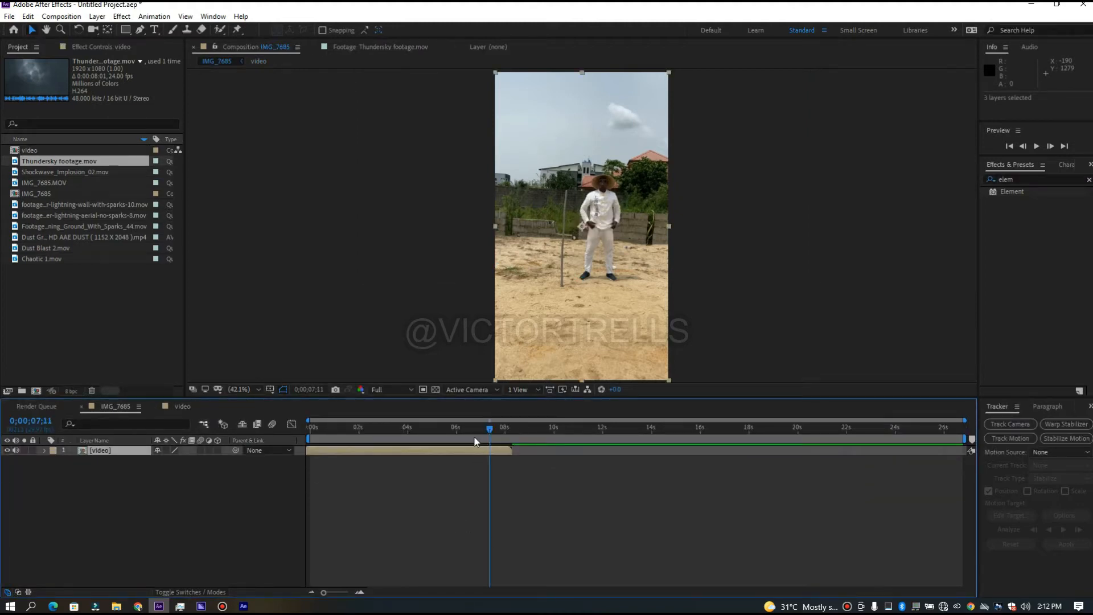
- End the work area at 0;00;08;00 and trim the IMG_7685 composition to it
left_click_drag(492, 427, 509, 428)
key("n")
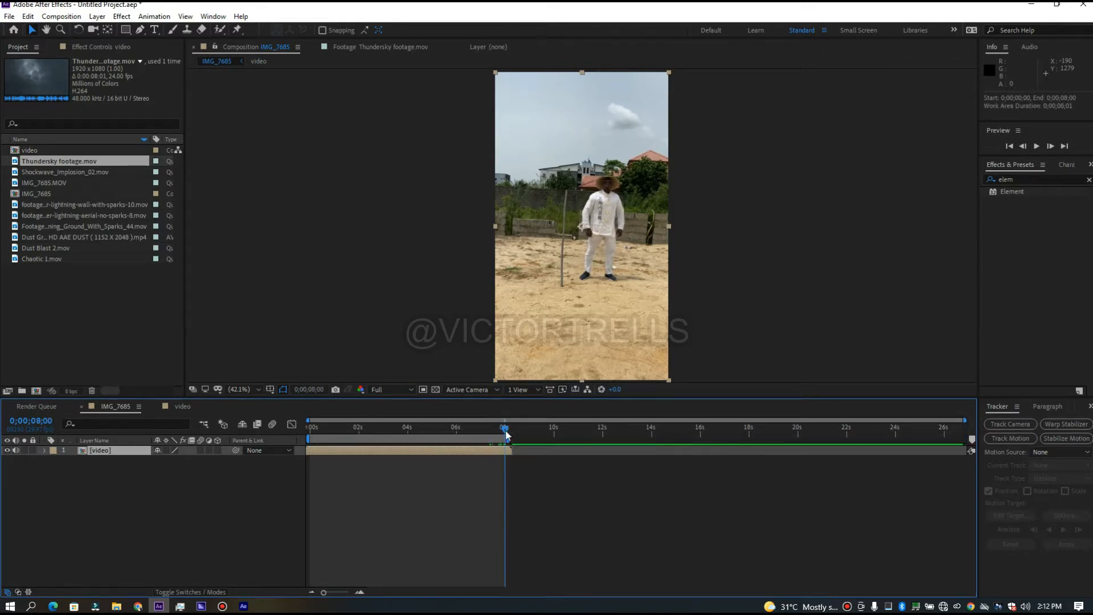
right_click(497, 442)
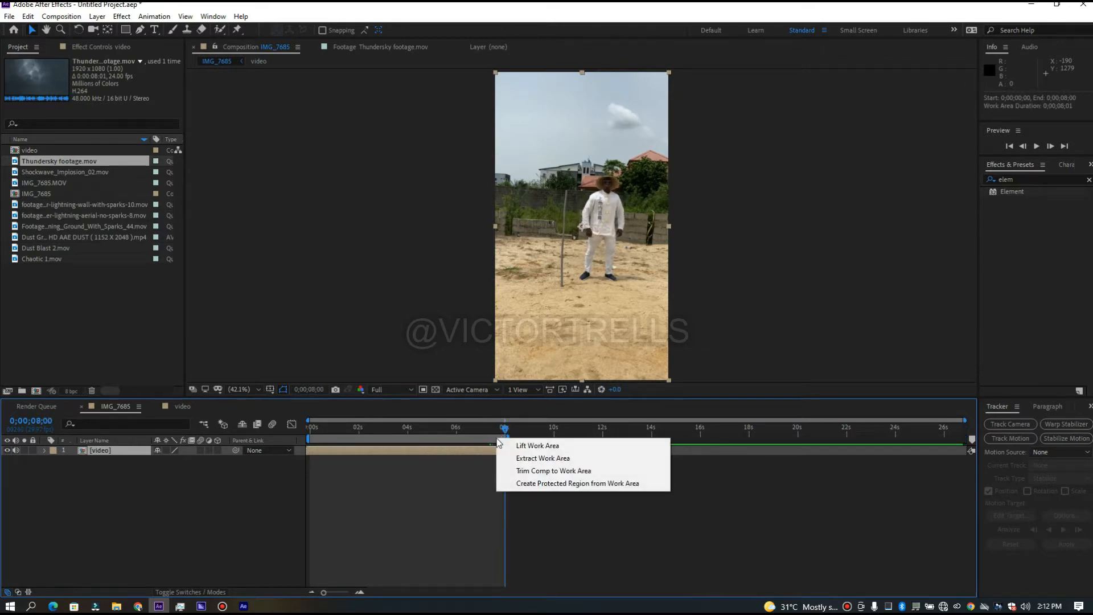
left_click(544, 472)
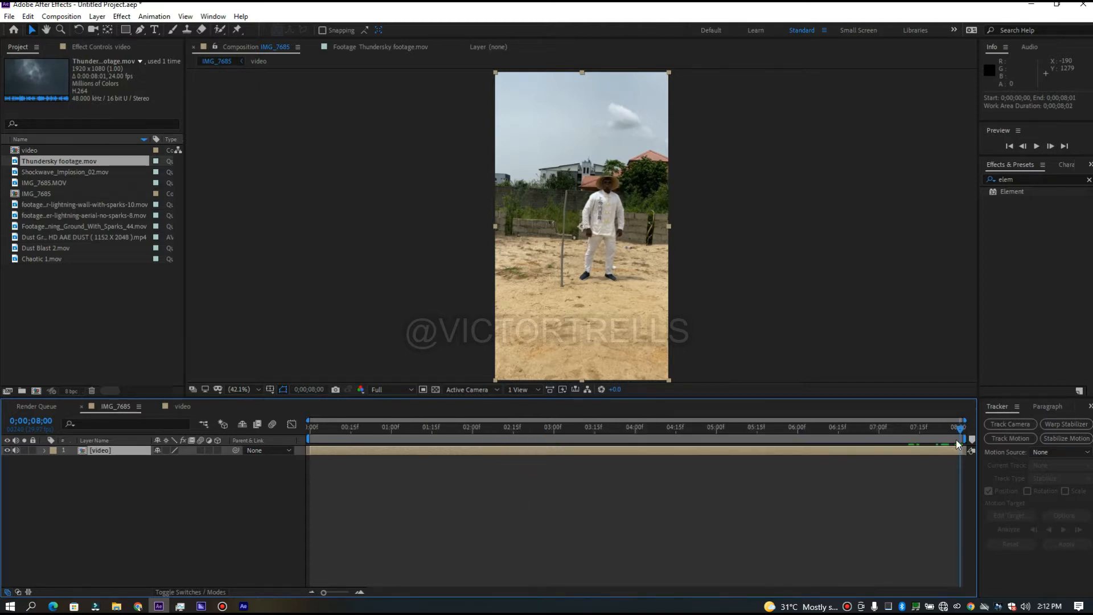
- Go to 0;00;01;03 and add a black 720 x 1280 px solid named ball above the video layer
left_click_drag(958, 428, 548, 449)
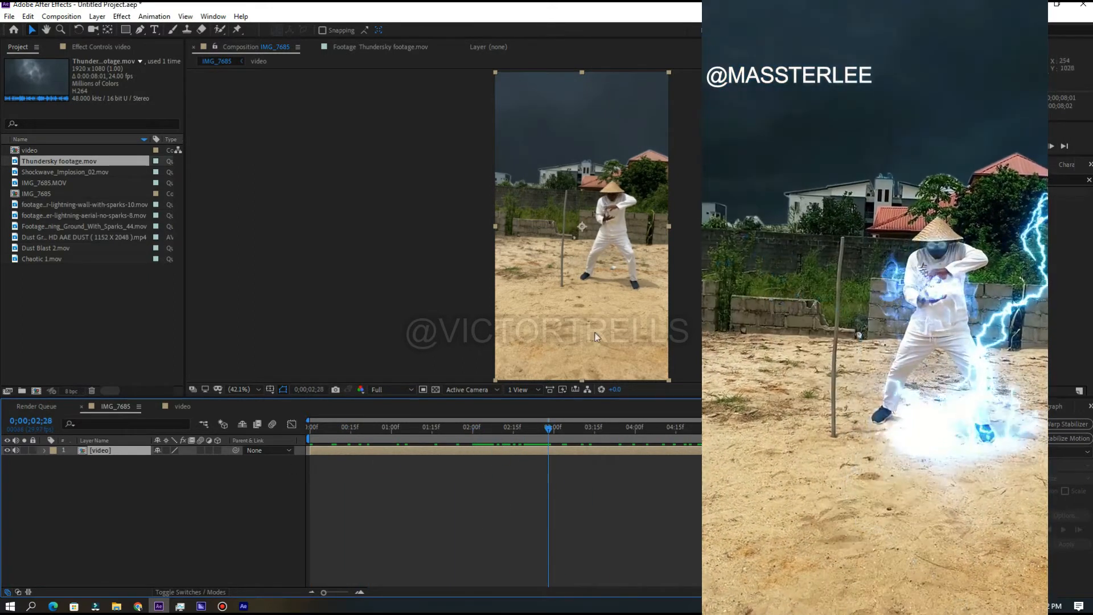
left_click_drag(549, 430, 399, 426)
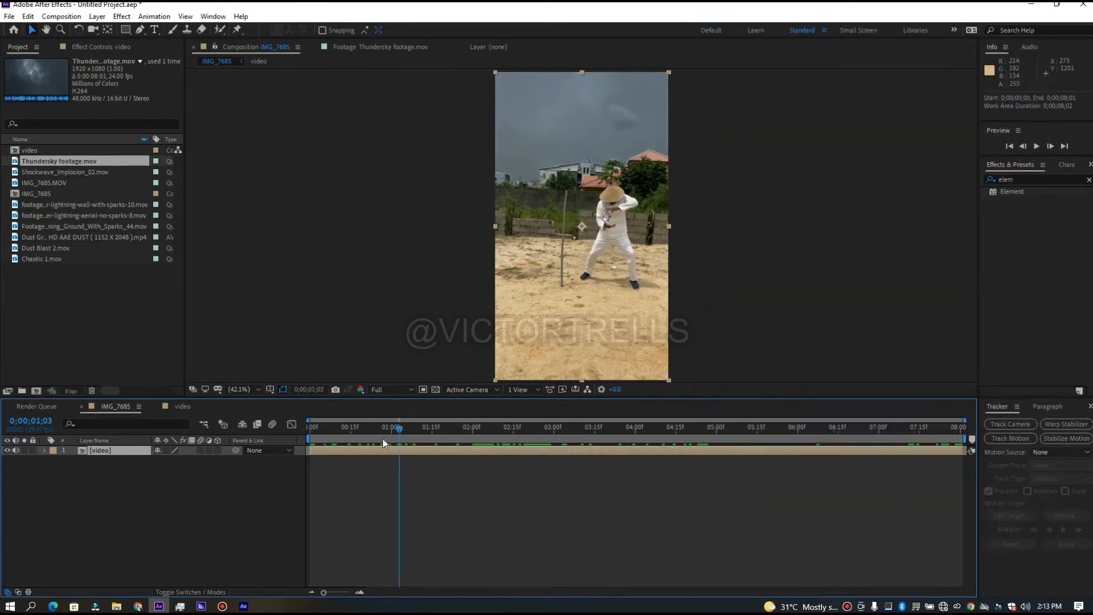
right_click(176, 518)
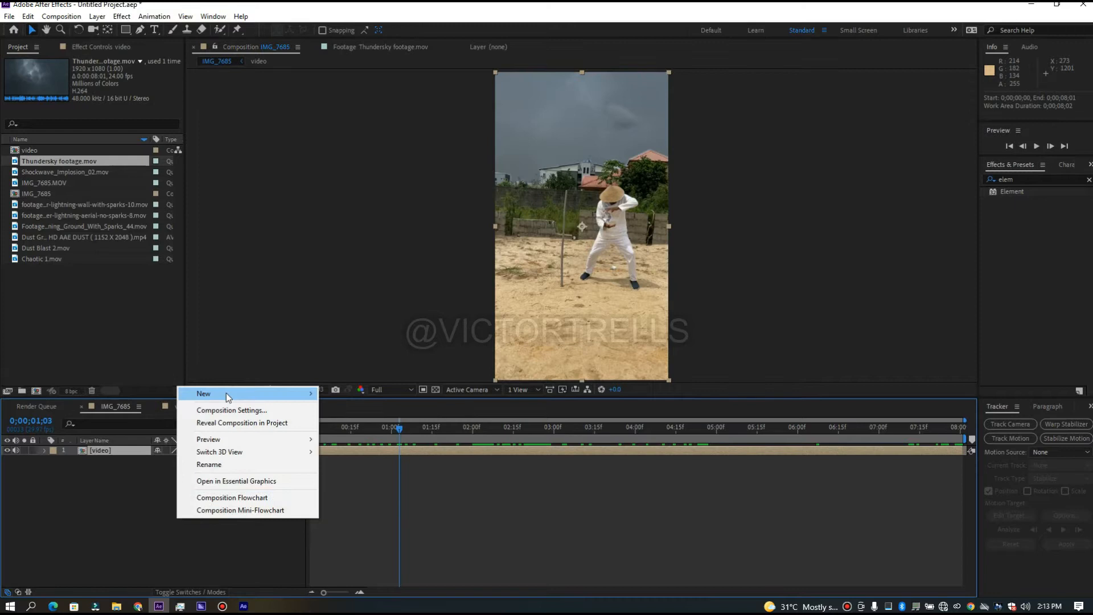
mouse_move(227, 392)
left_click(348, 422)
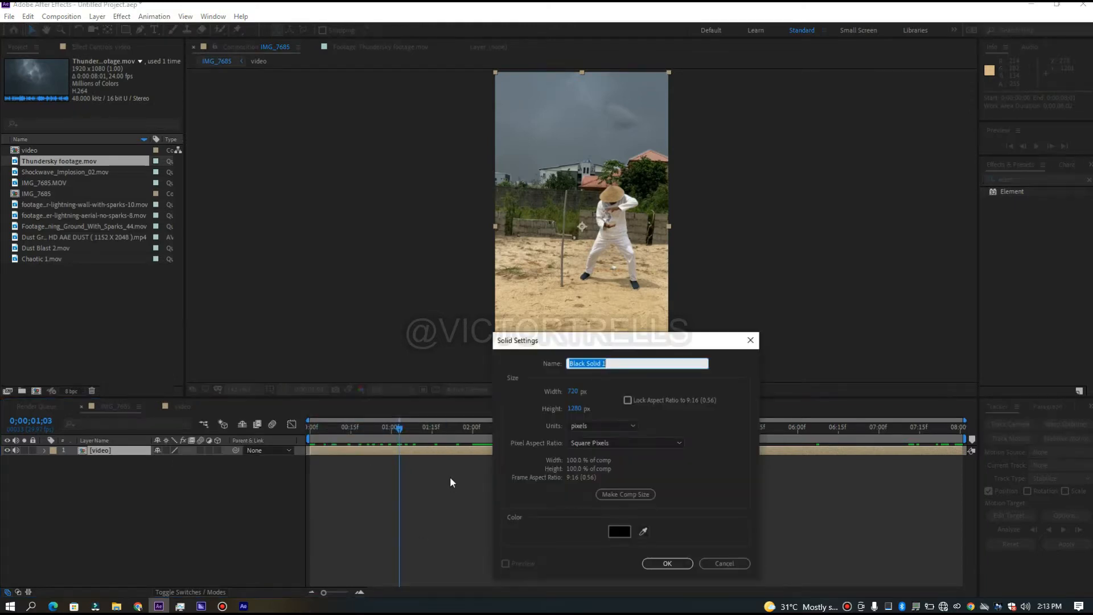
type("ball")
key("Return")
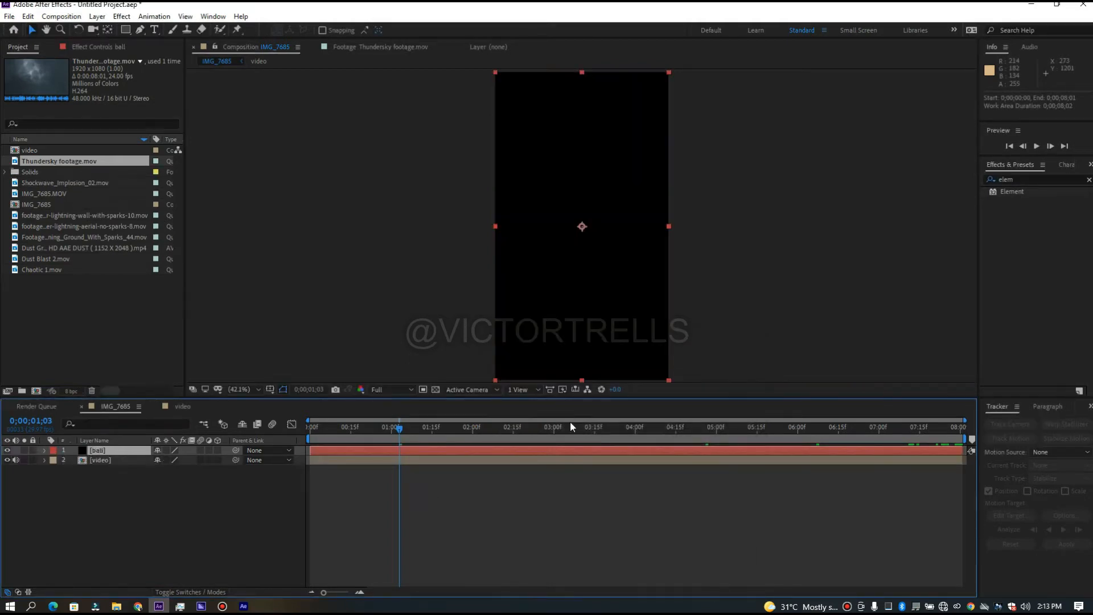
- Find the Fractal Noise effect and apply it to the ball layer
left_click(1027, 181)
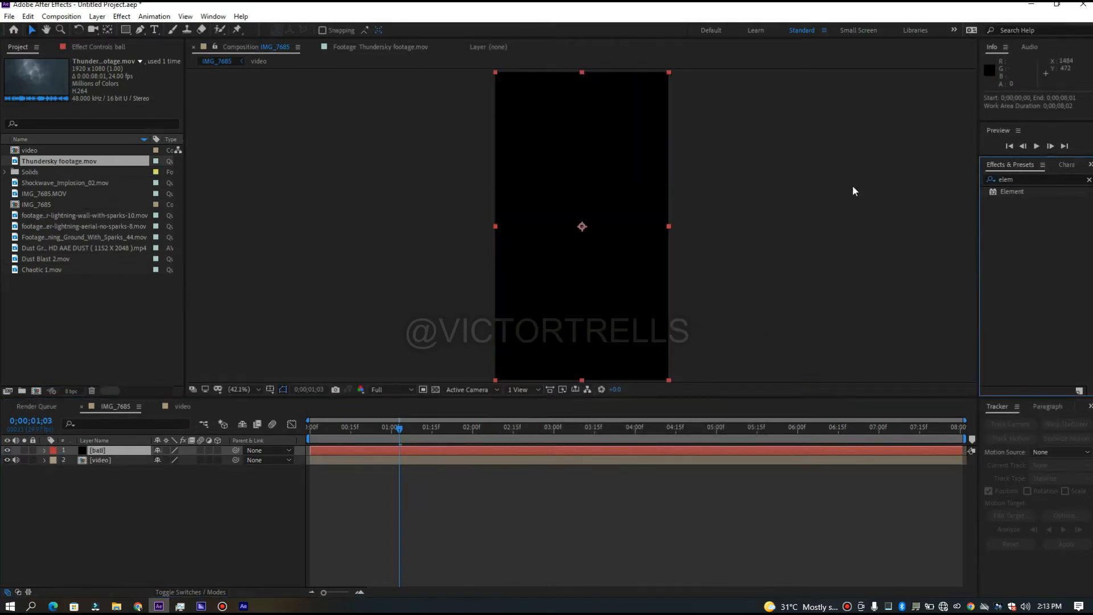
left_click(1020, 177)
left_click(1030, 179)
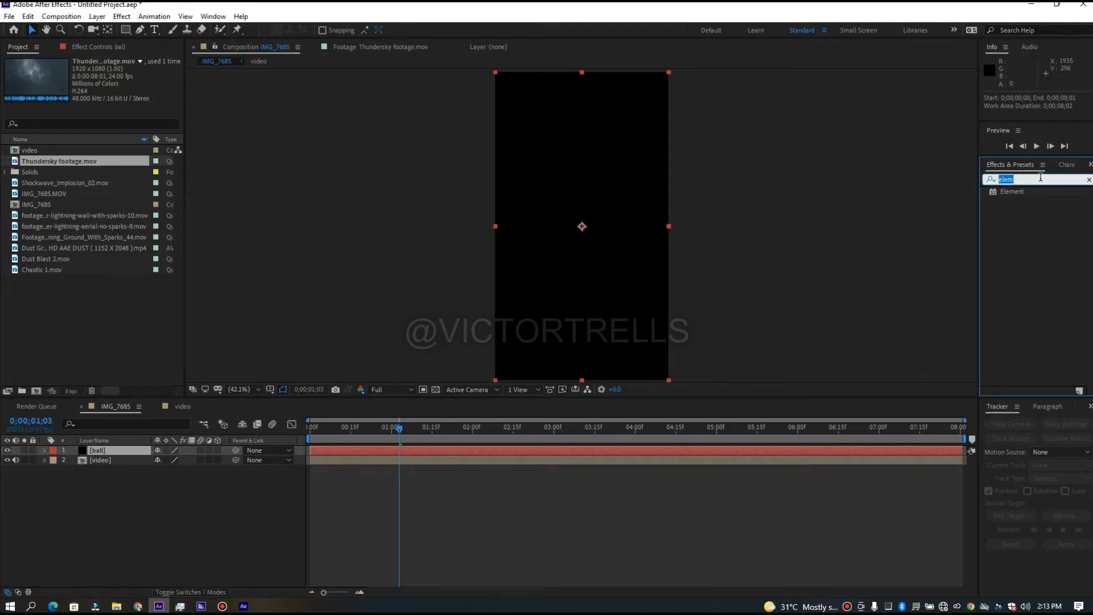
type("fract")
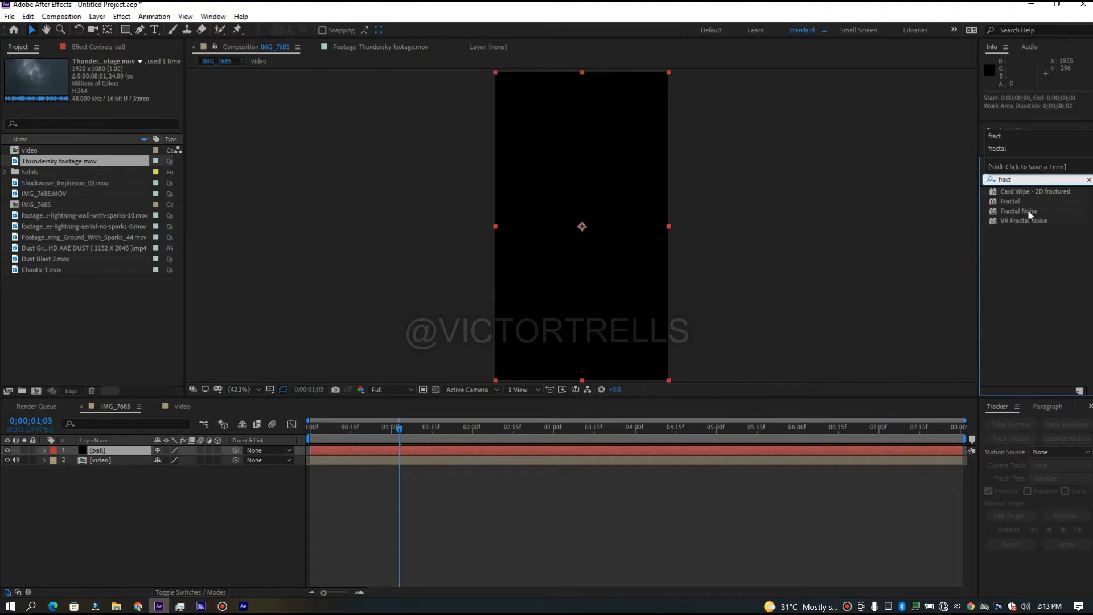
left_click(1028, 211)
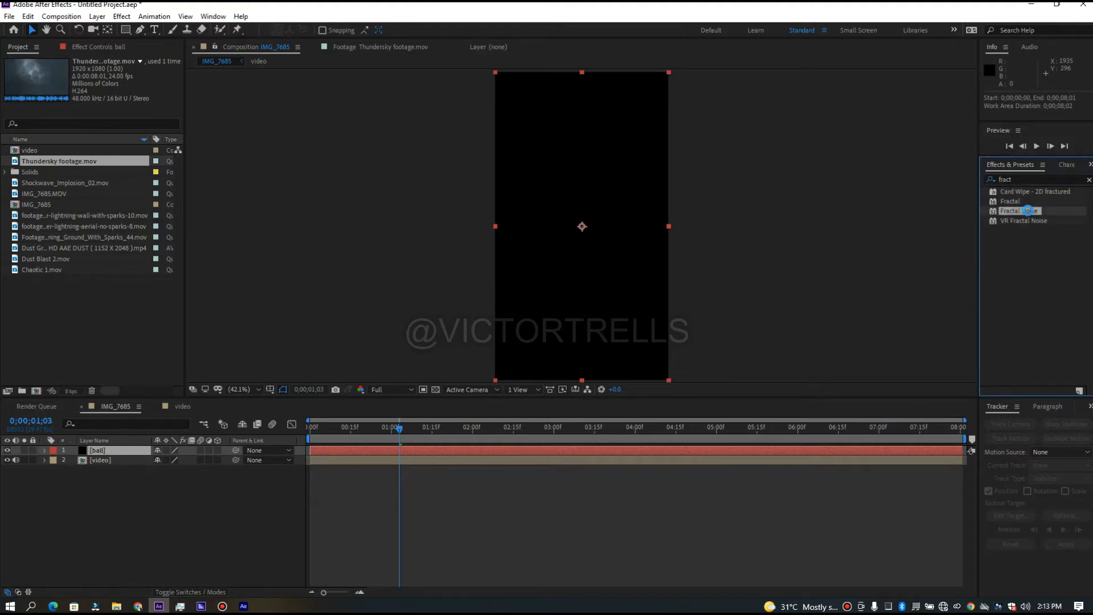
double_click(1028, 211)
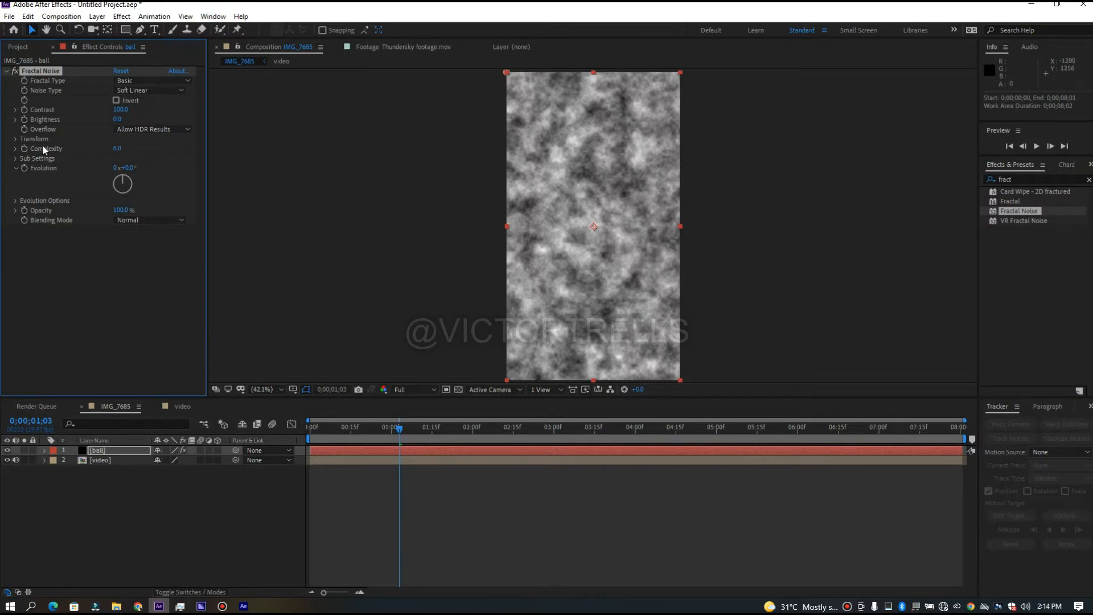
- Set the Fractal Noise fractal type to Dynamic with the Soft Linear noise type
left_click(152, 80)
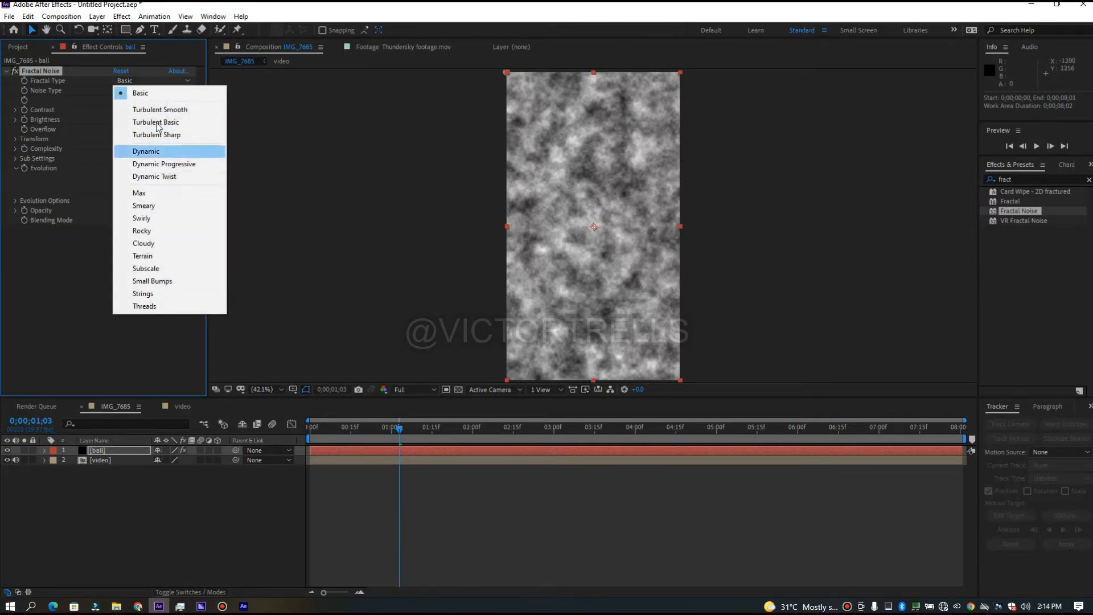
left_click(146, 151)
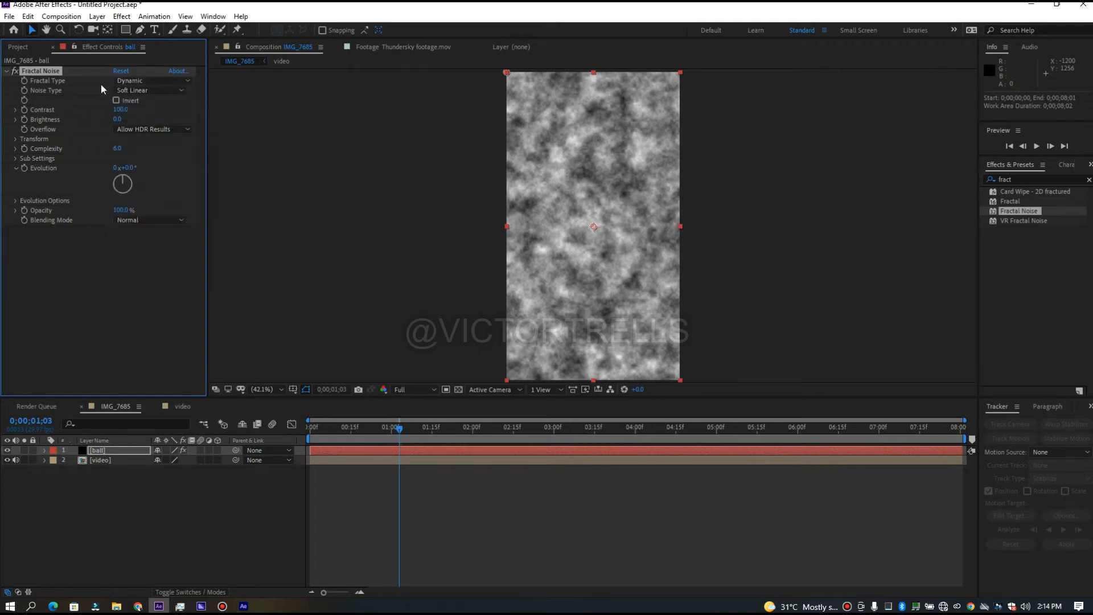
left_click(124, 90)
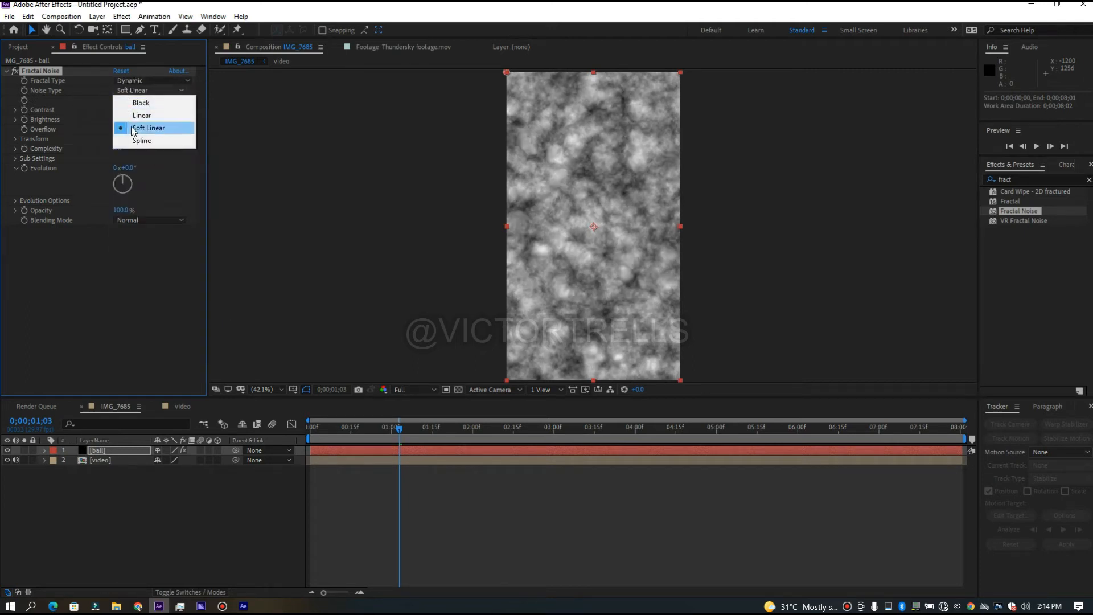
left_click(134, 129)
- Set the Fractal Noise contrast to 146 and its brightness to -20
left_click(120, 110)
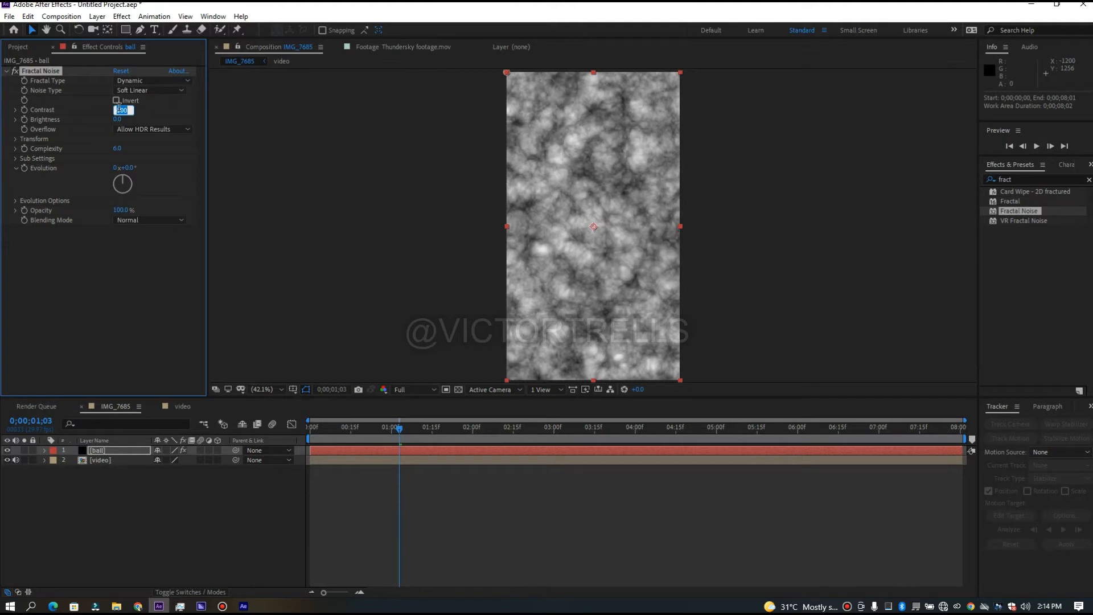
type("146")
left_click(178, 302)
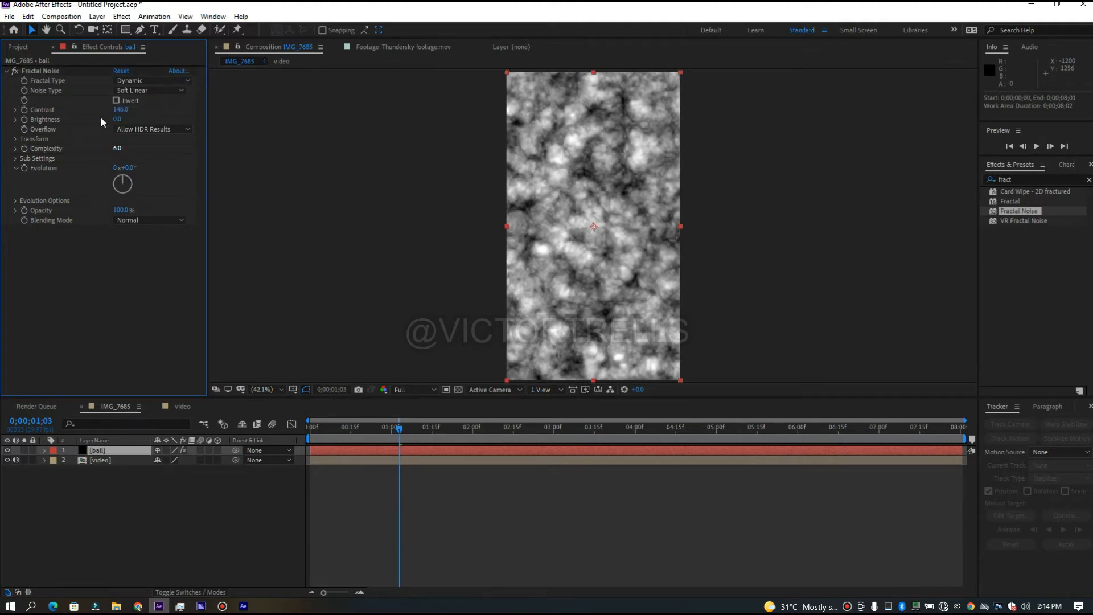
left_click_drag(117, 119, 100, 119)
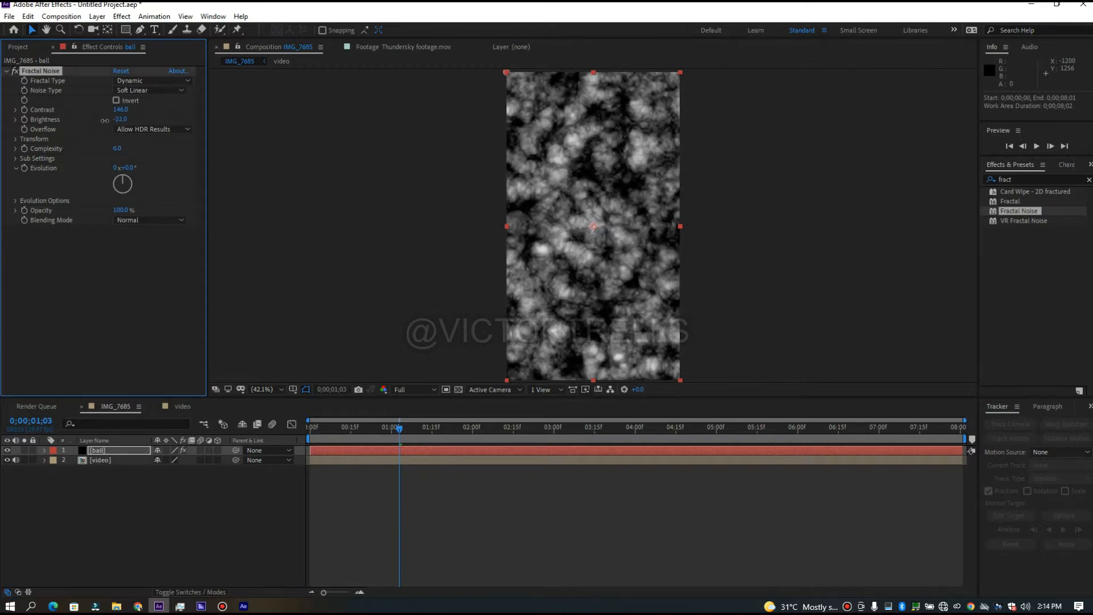
left_click_drag(106, 121, 107, 121)
- Start keyframing the Fractal Noise Evolution at 0;00;00;00
left_click_drag(399, 428, 274, 427)
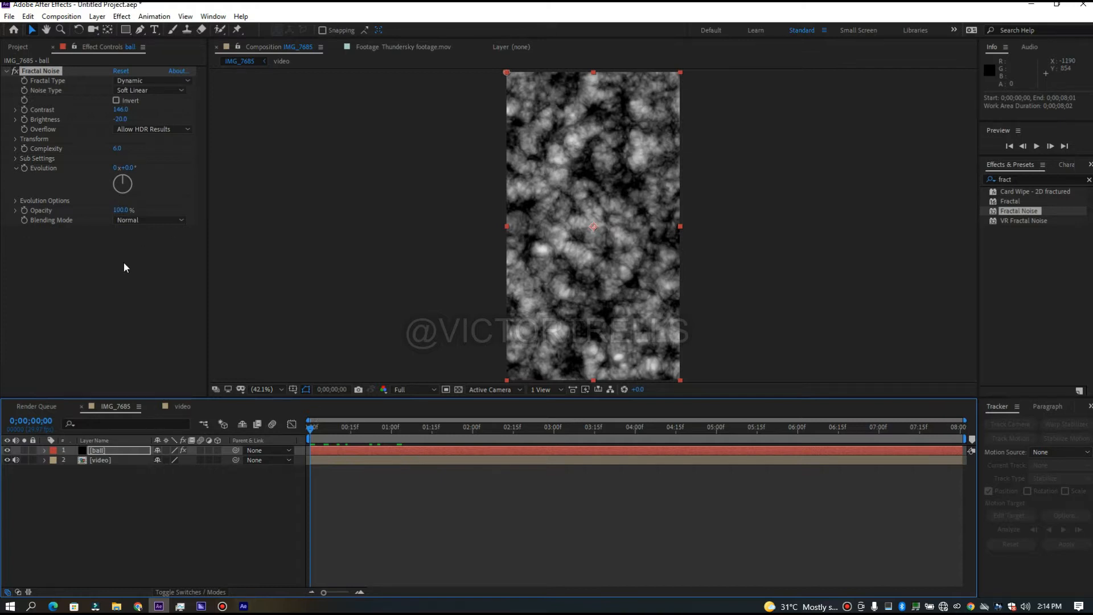
left_click(22, 168)
left_click(24, 168)
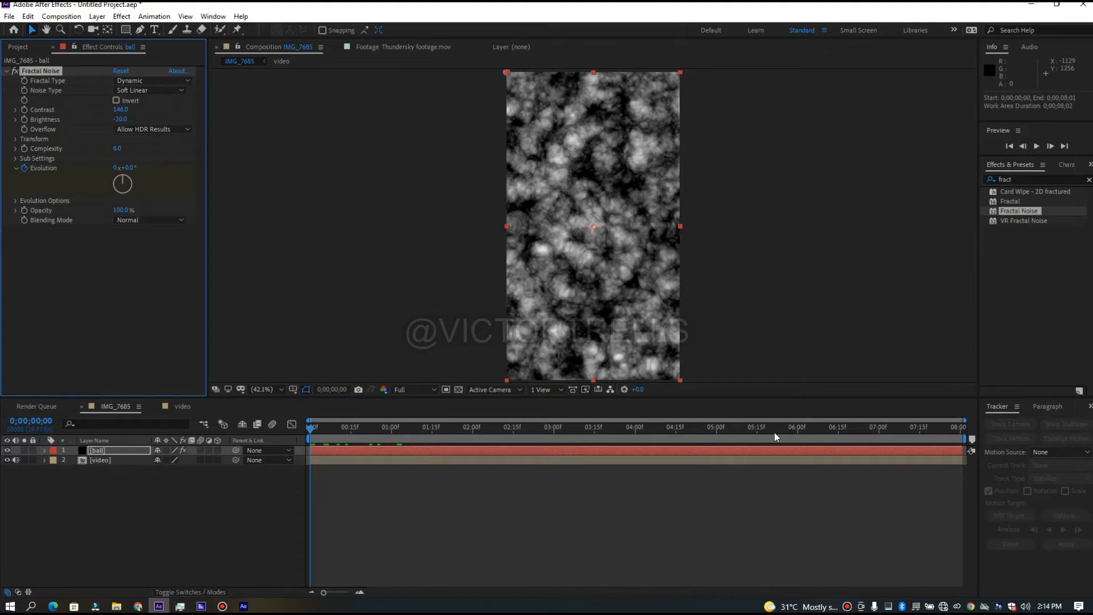
- At 0;00;08;00, reveal the ball layer's keyframes and set Evolution to 16 revolutions plus 580°
left_click(961, 438)
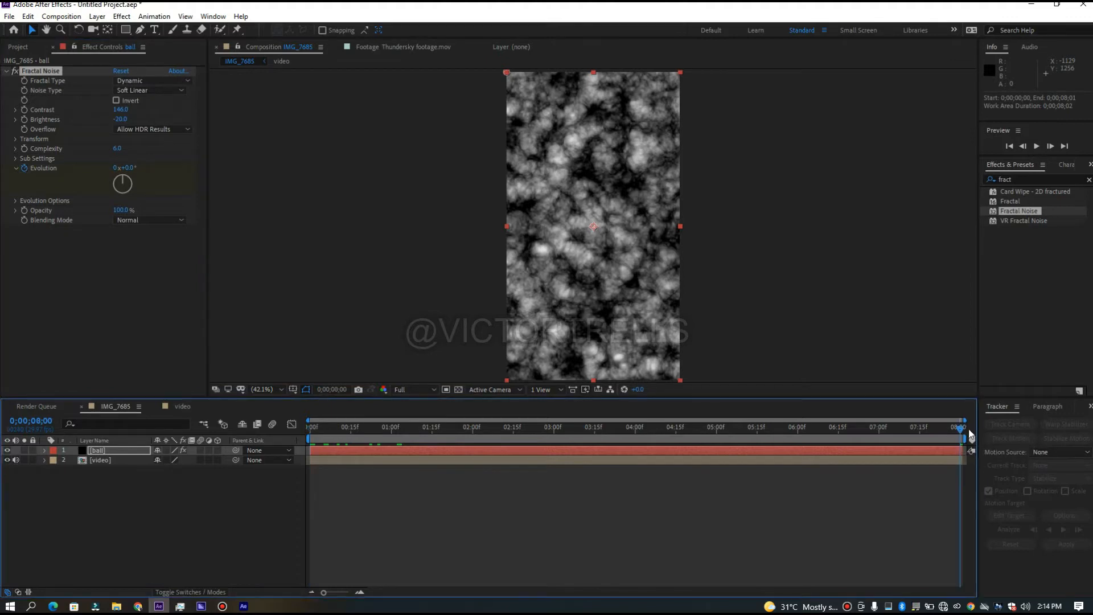
key("u")
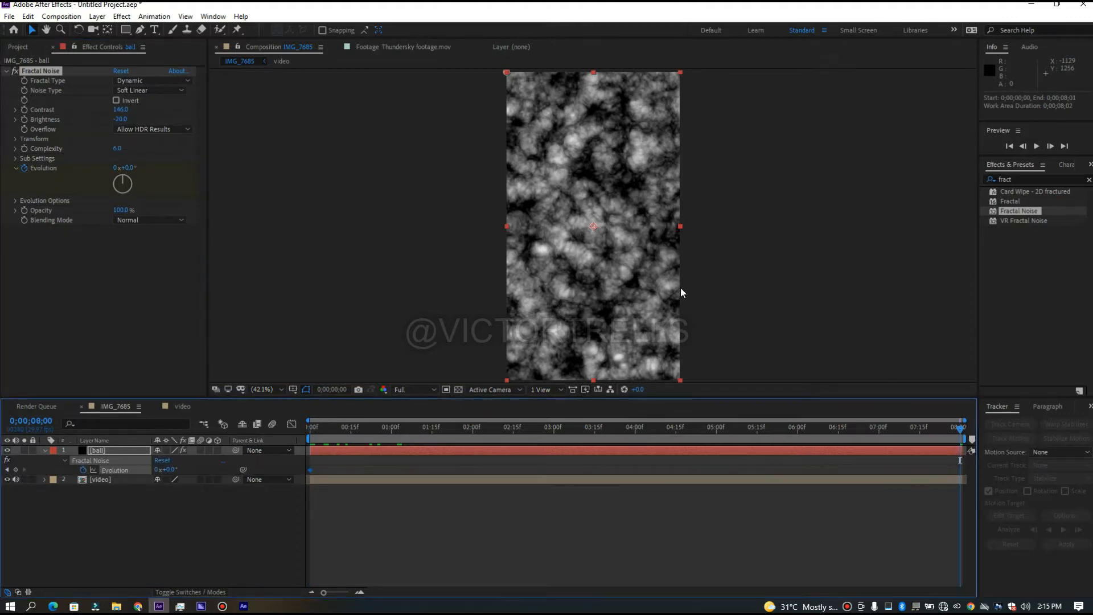
left_click(114, 169)
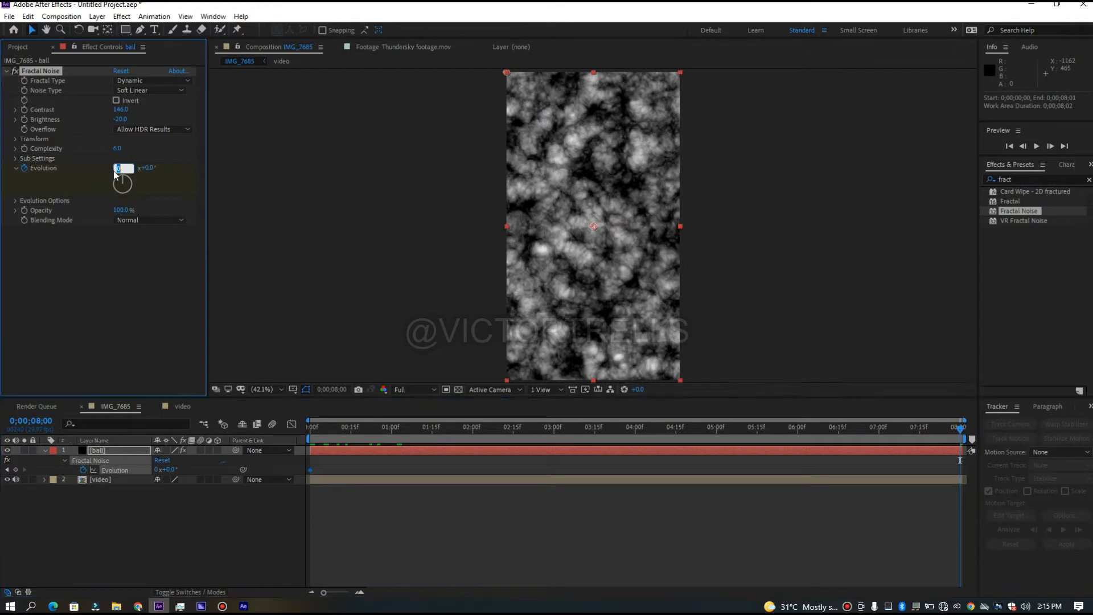
type("16")
key("Return")
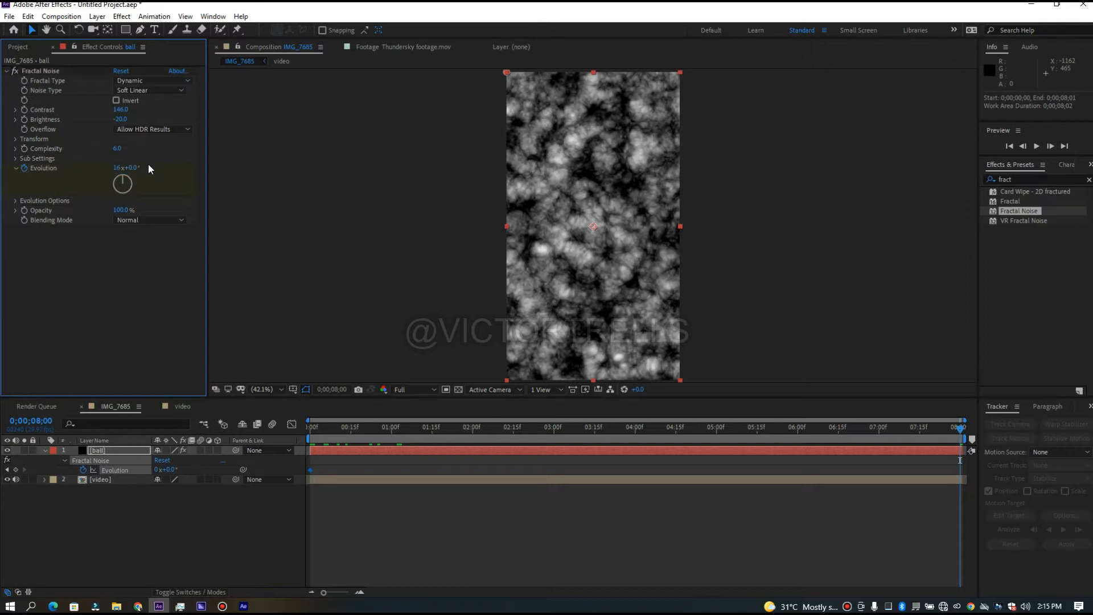
left_click(134, 168)
type("5")
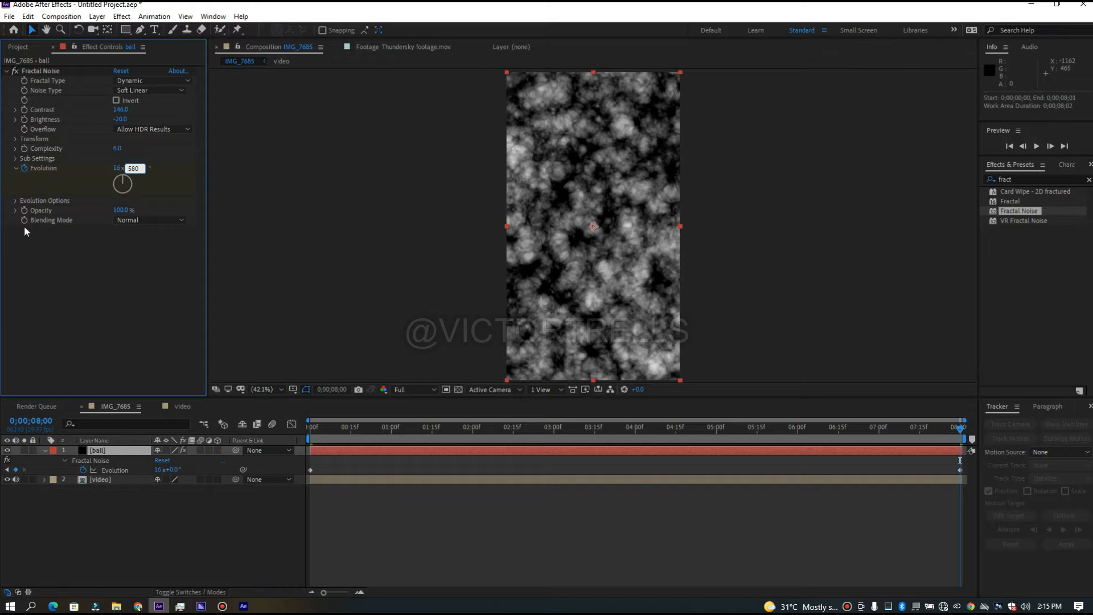
type("80")
key("Return")
- Play the composition from the beginning to check the animated noise on the ball layer
left_click(316, 428)
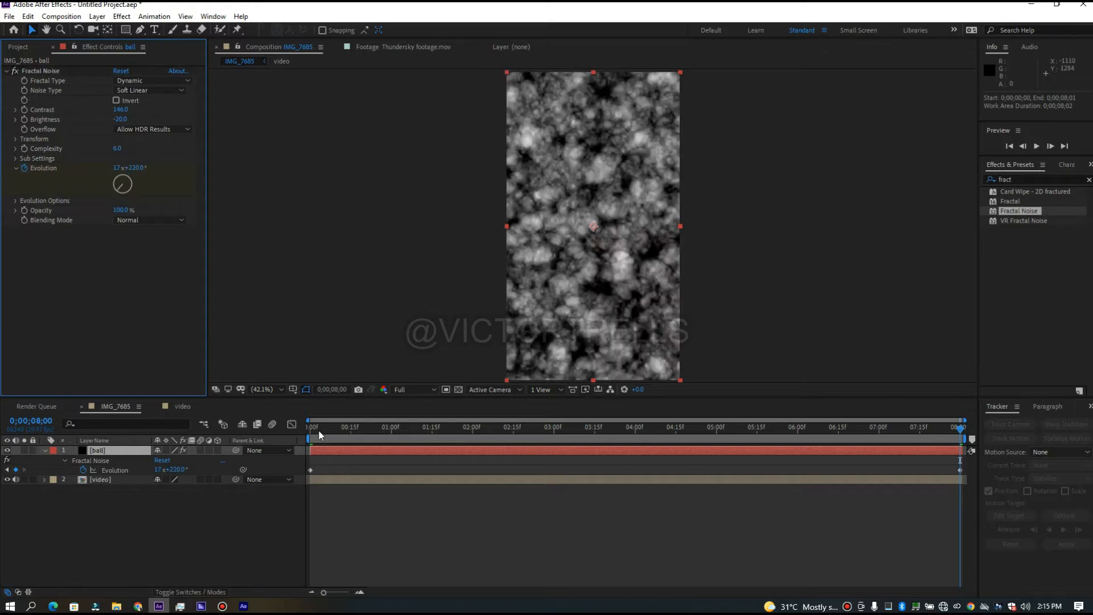
key("space")
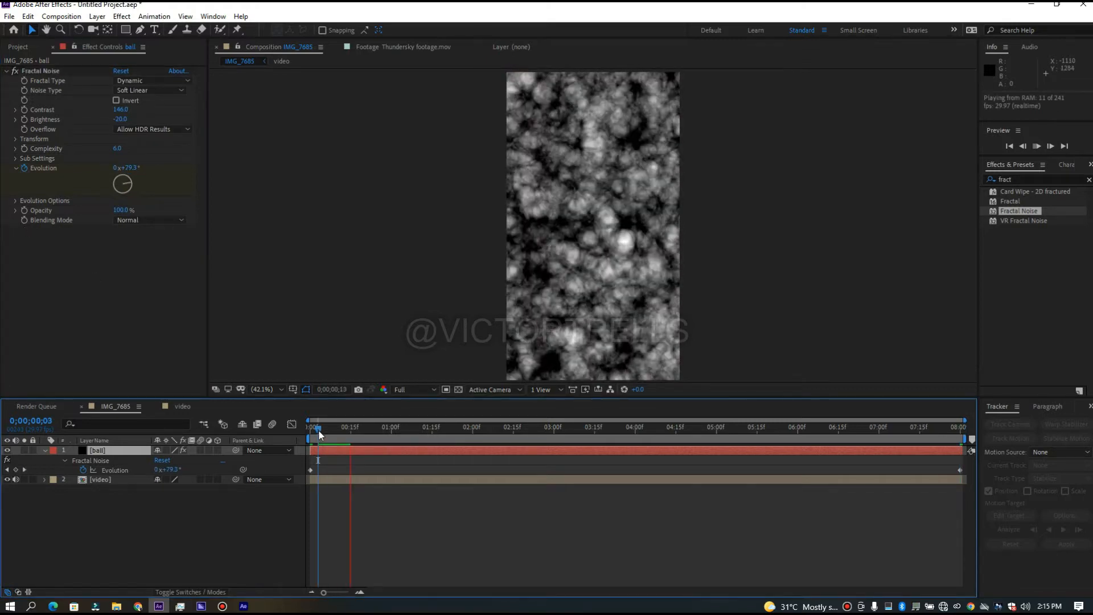
key("space")
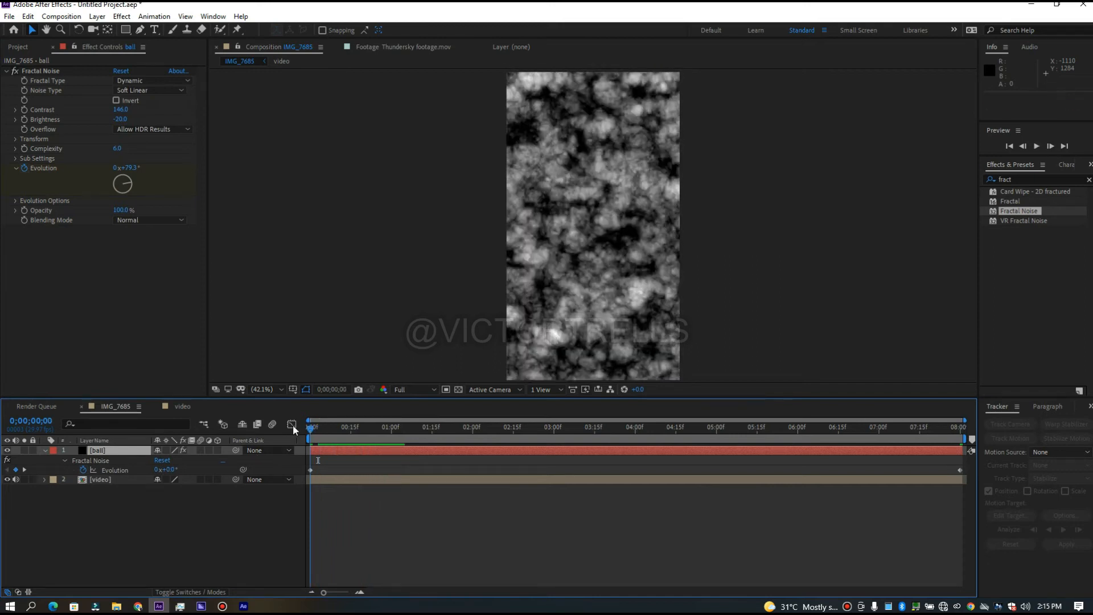
key("Home")
key("space")
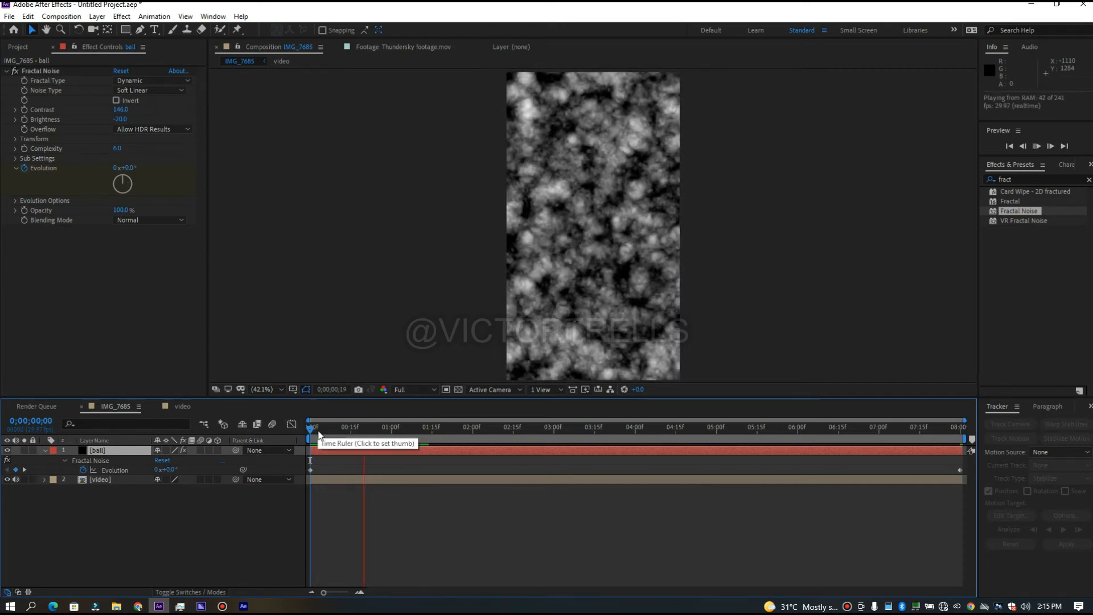
key("space")
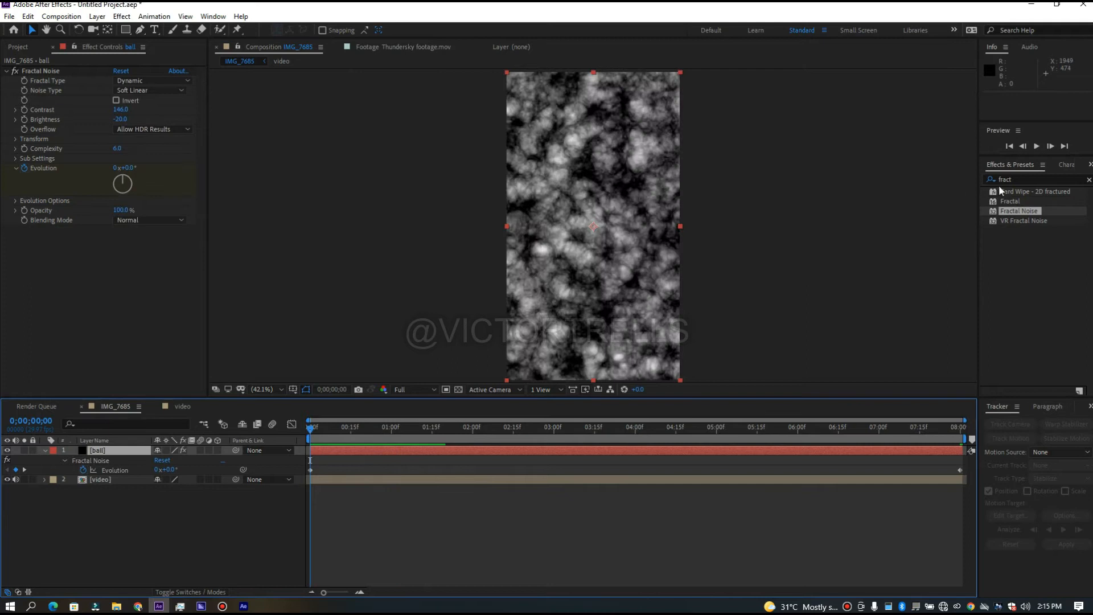
- Find the CC Sphere effect and apply it to the ball layer
double_click(1022, 178)
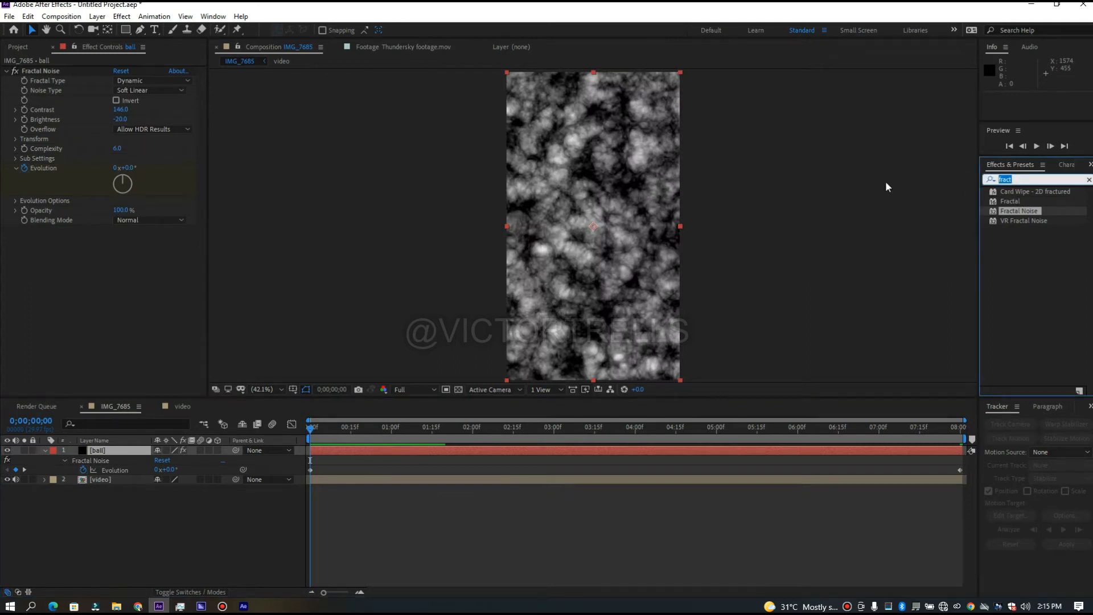
type("cc sp")
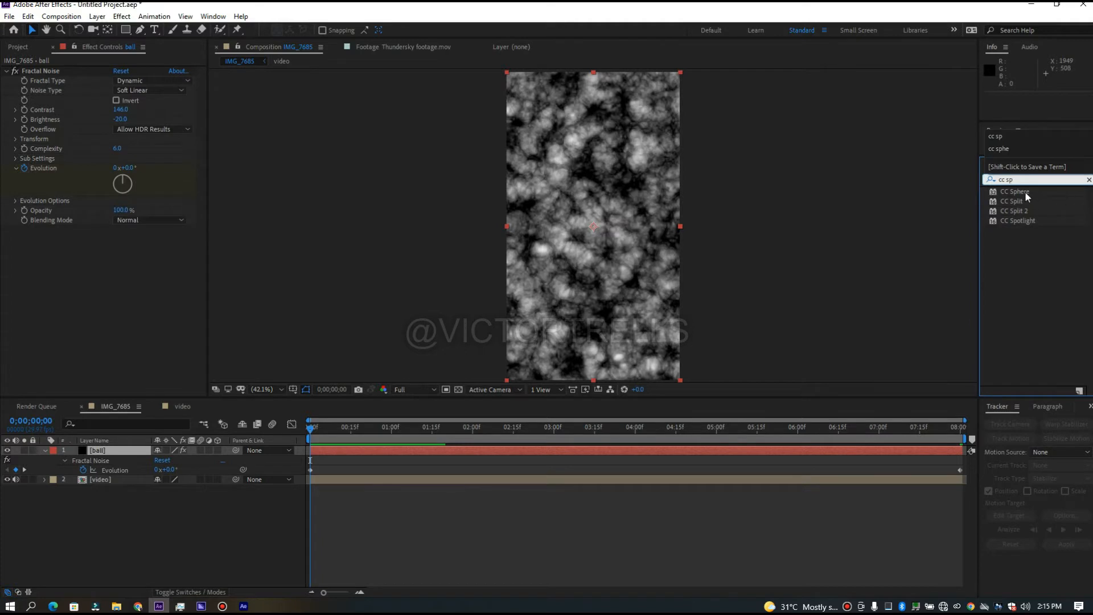
left_click(1022, 192)
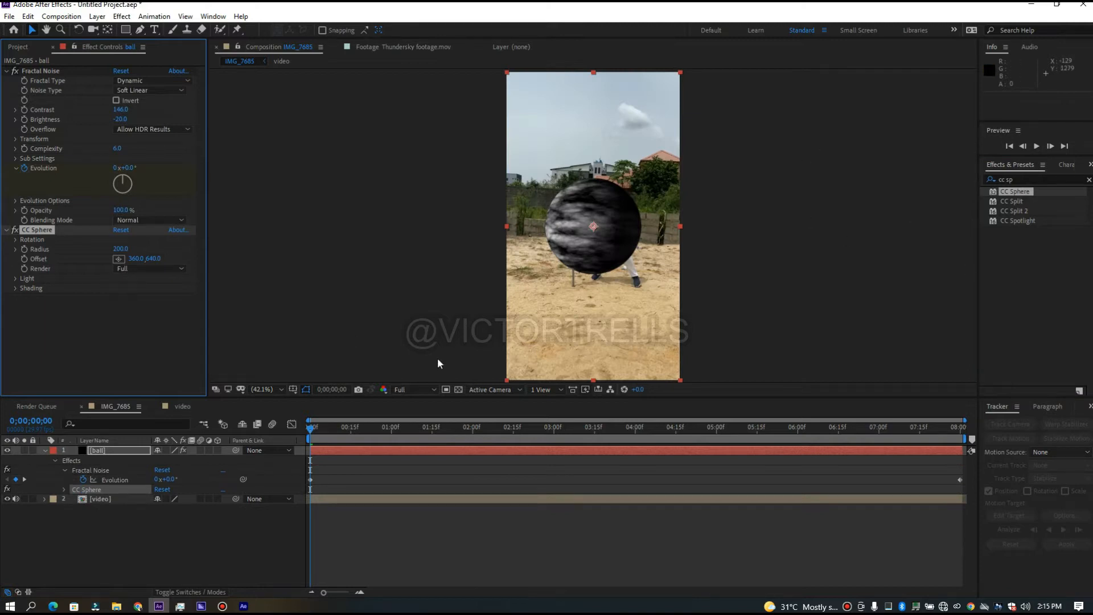
- Play the sphere over the clip and inspect the frame at 0;00;02;05
key("space")
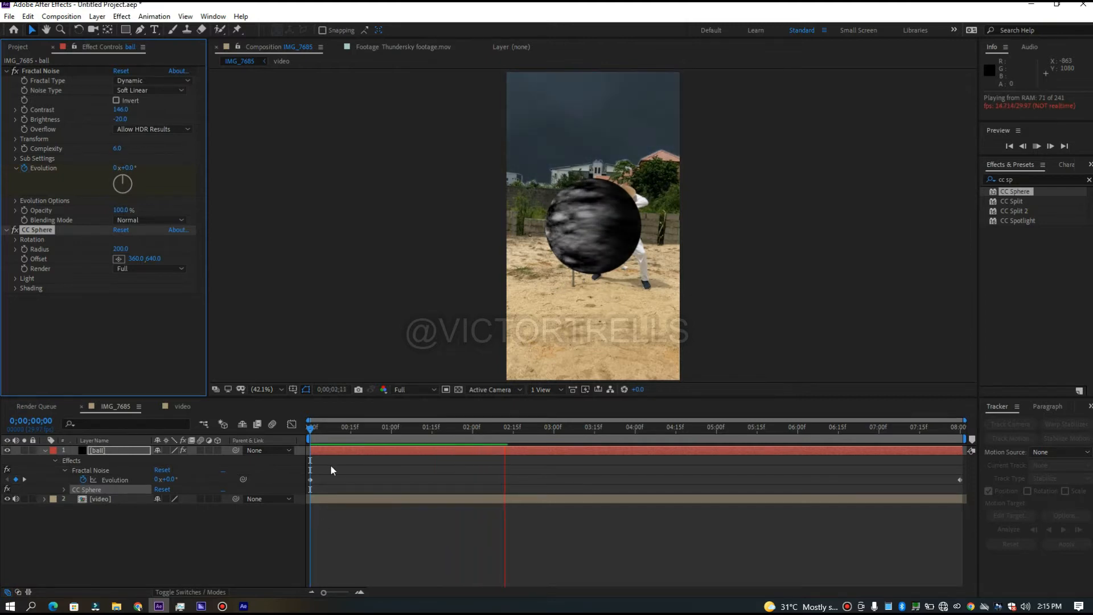
left_click_drag(309, 428, 486, 428)
left_click(416, 389)
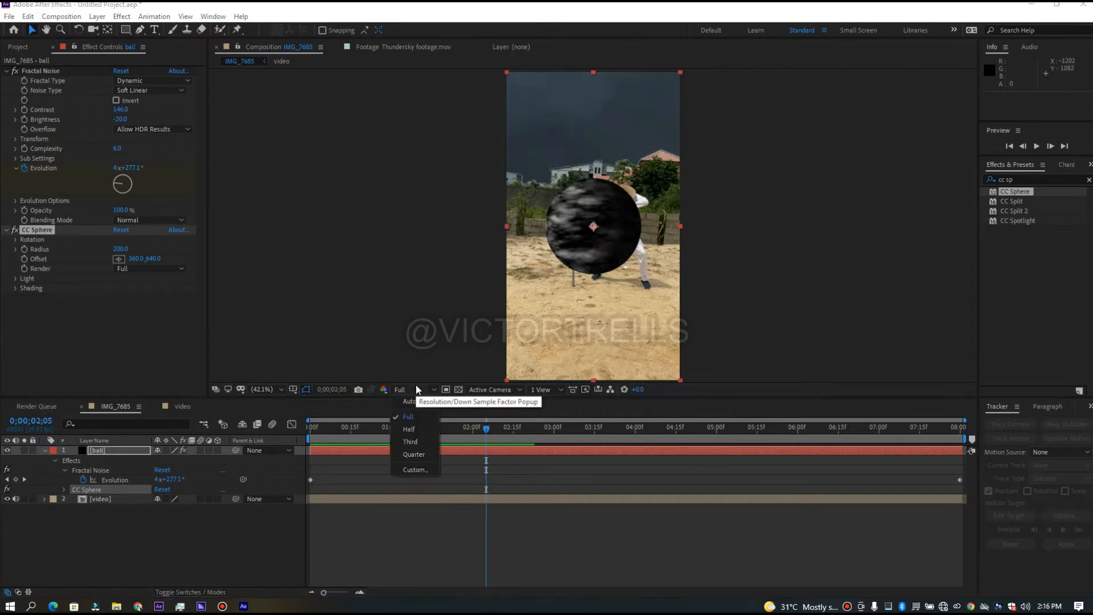
left_click(533, 559)
- At 0;00;00;28, reduce the CC Sphere radius to 53, checking its size against the performer's hands at 100% magnification
left_click_drag(487, 428, 383, 432)
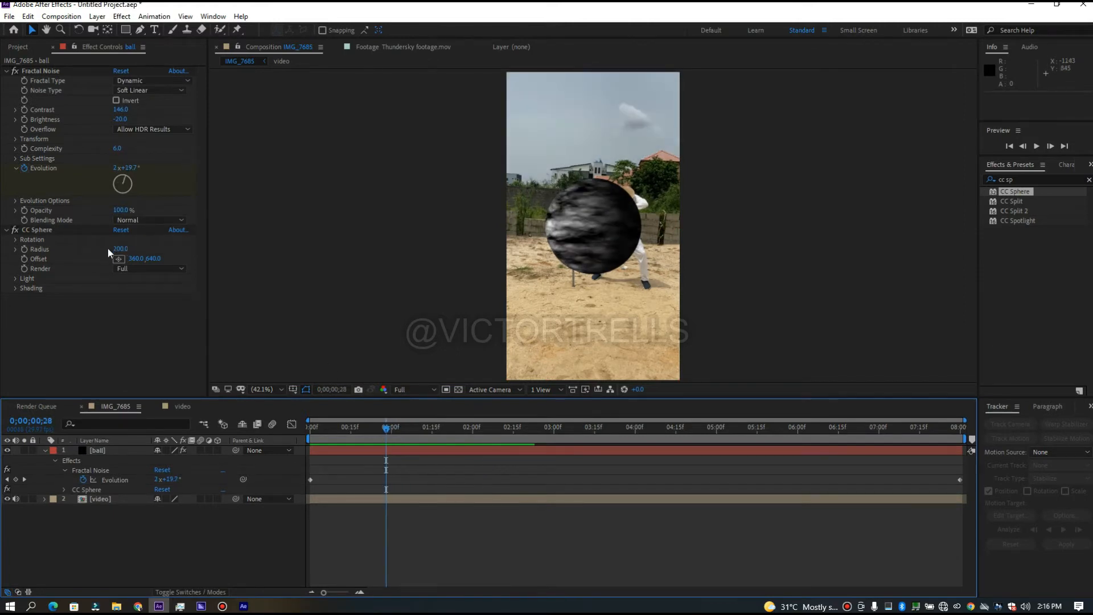
left_click_drag(119, 250, 70, 261)
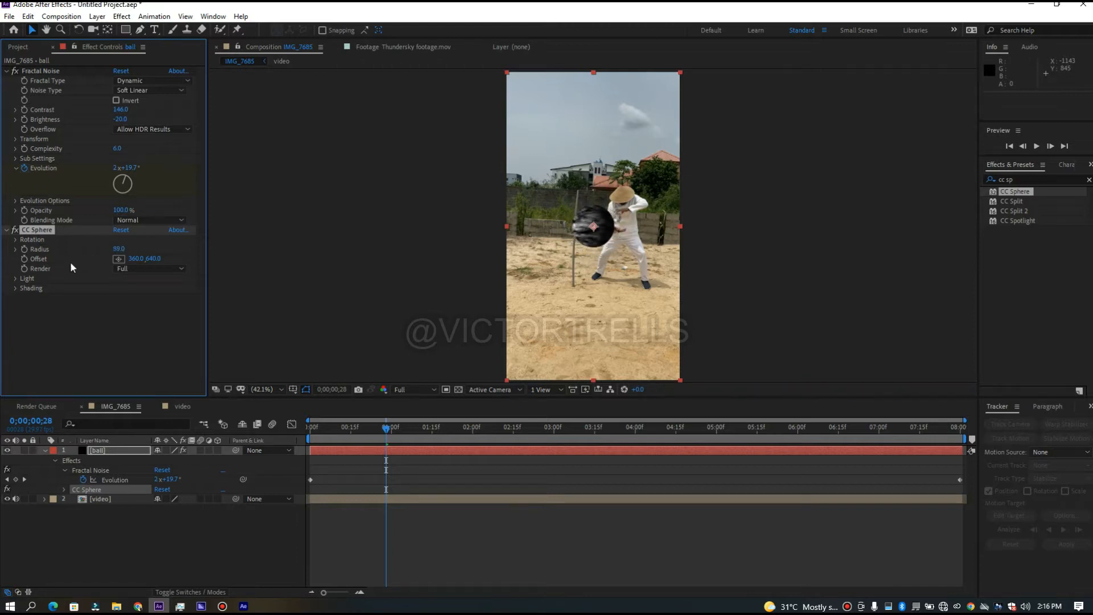
left_click(257, 389)
left_click(266, 303)
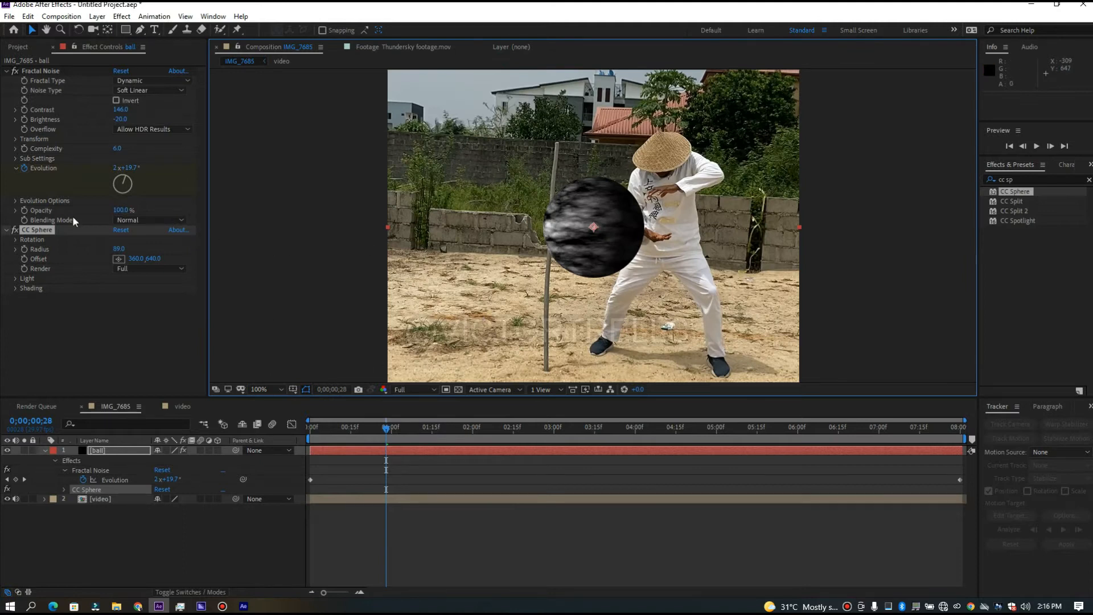
left_click_drag(121, 251, 103, 250)
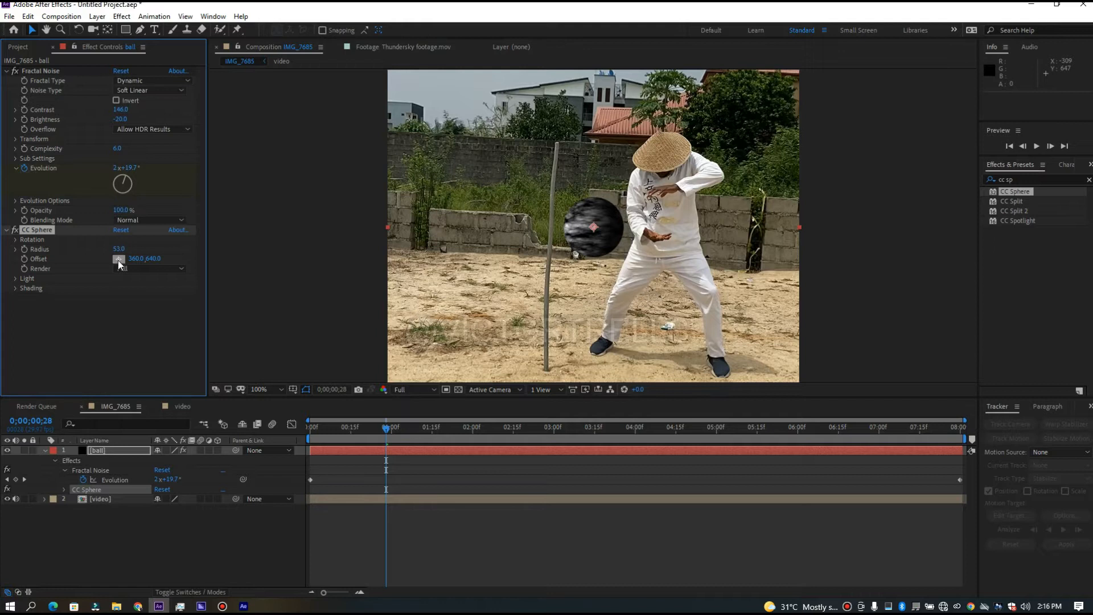
- Place the sphere between the performer's hands with offset 479, 637 and layer position 363, 632, and shrink its radius to fit
left_click(661, 226)
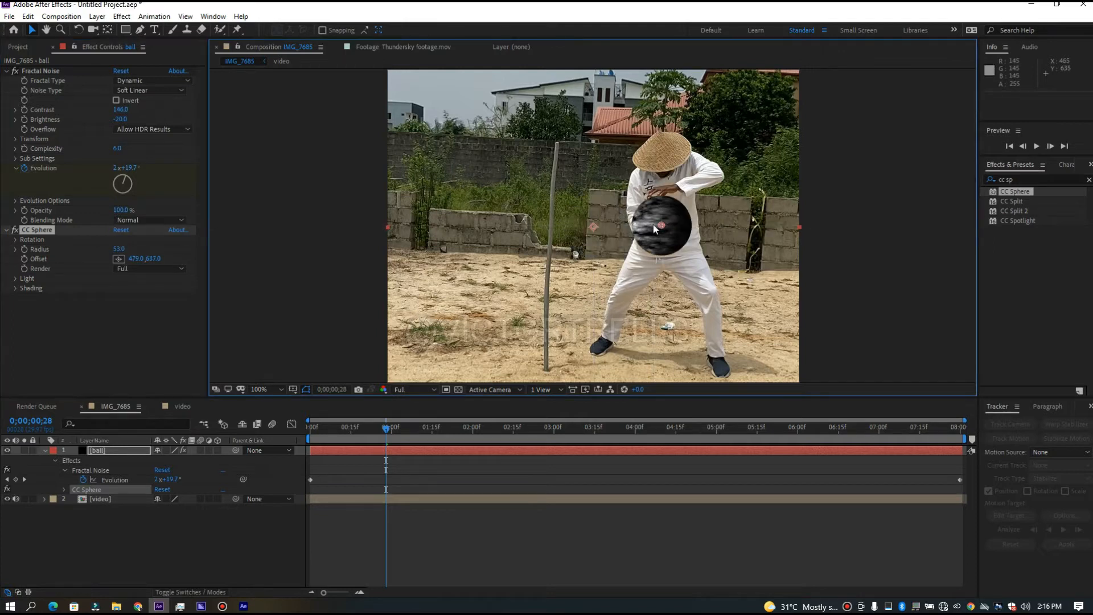
left_click_drag(661, 224, 663, 220)
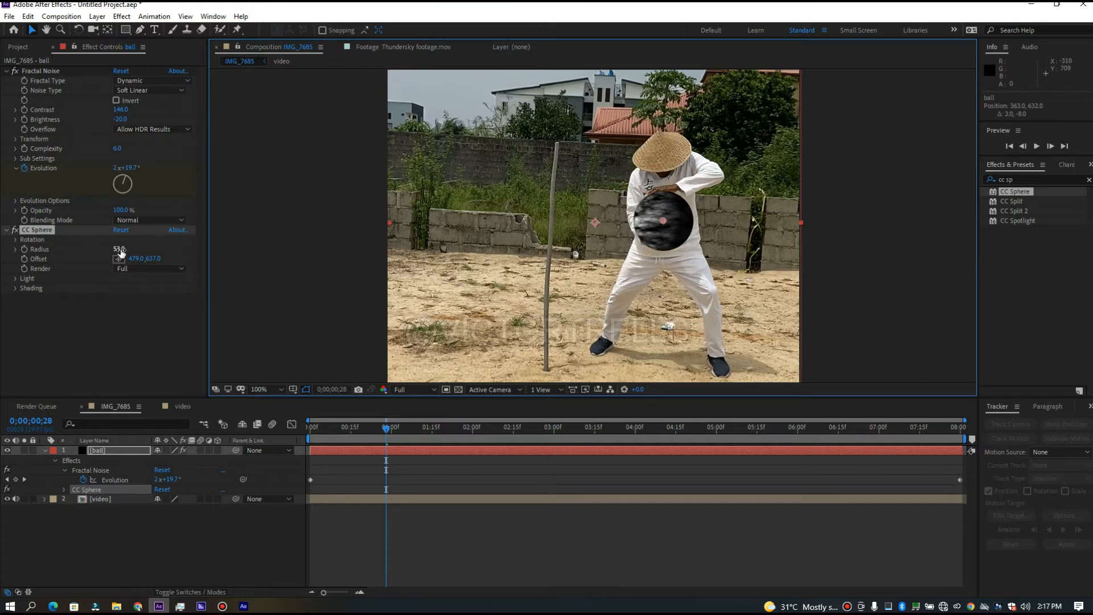
mouse_move(117, 249)
left_mouse_down()
mouse_move(134, 245)
mouse_move(118, 249)
left_mouse_up()
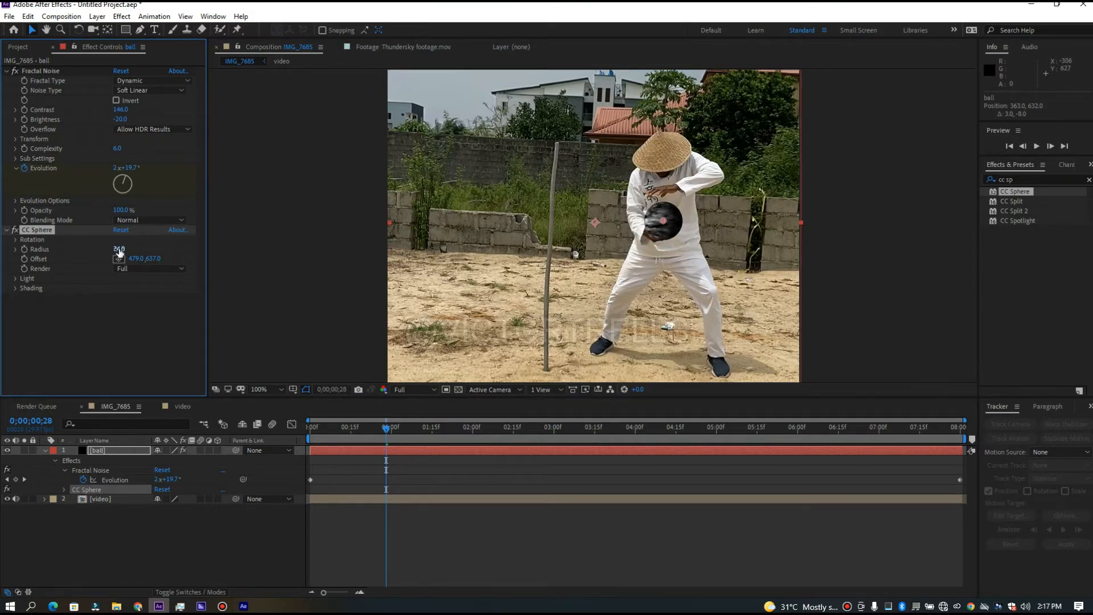
- At 0;00;01;07, place the CC Sphere between the performer's hands with offset 487, 606
left_click_drag(663, 223, 661, 217)
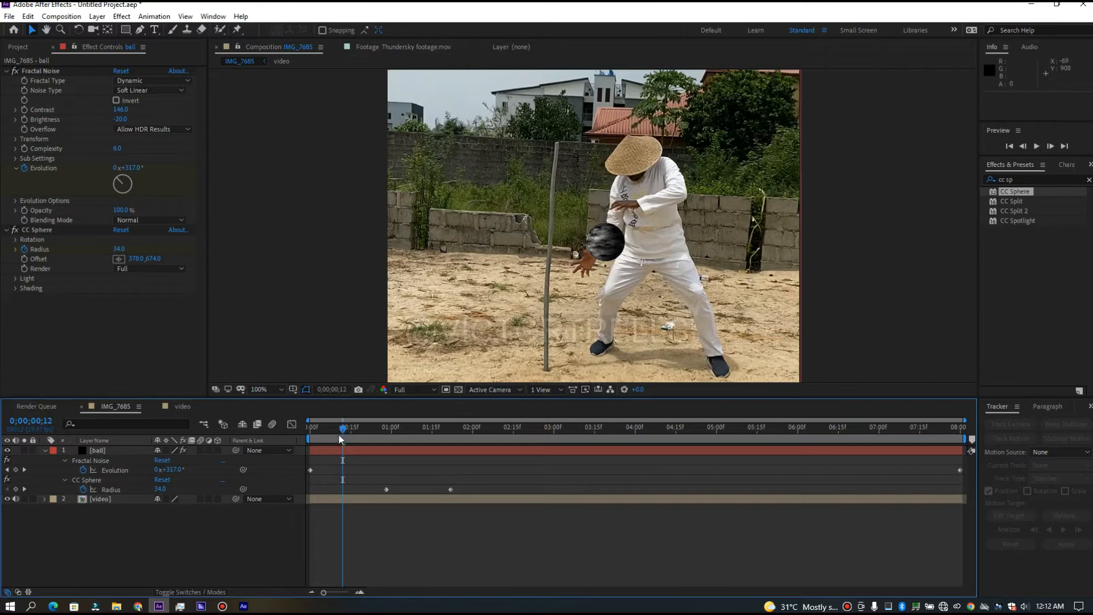
key("space")
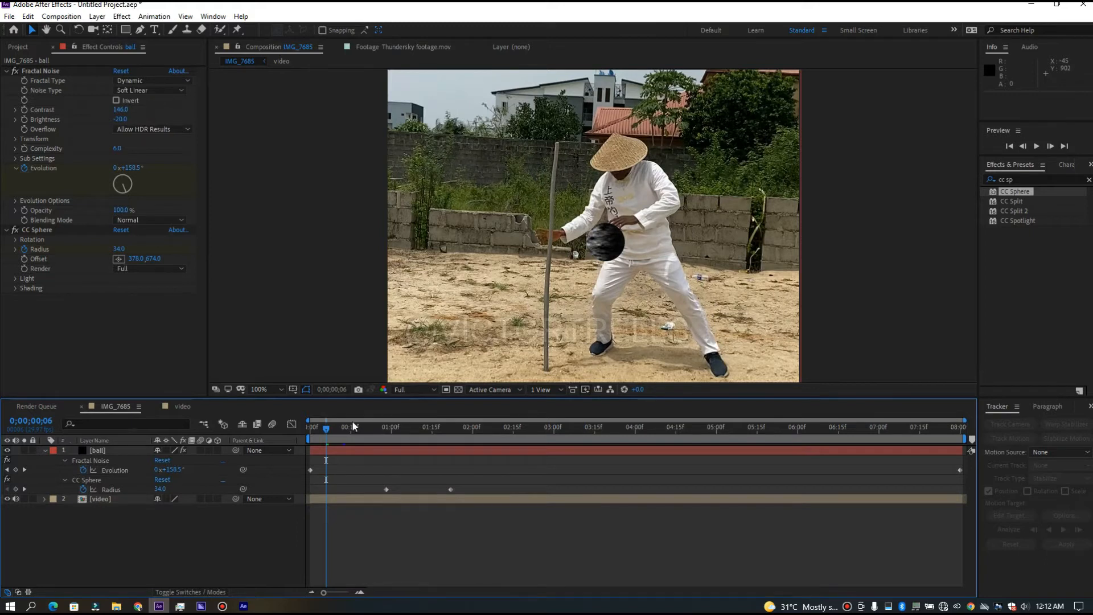
left_click_drag(327, 432, 415, 423)
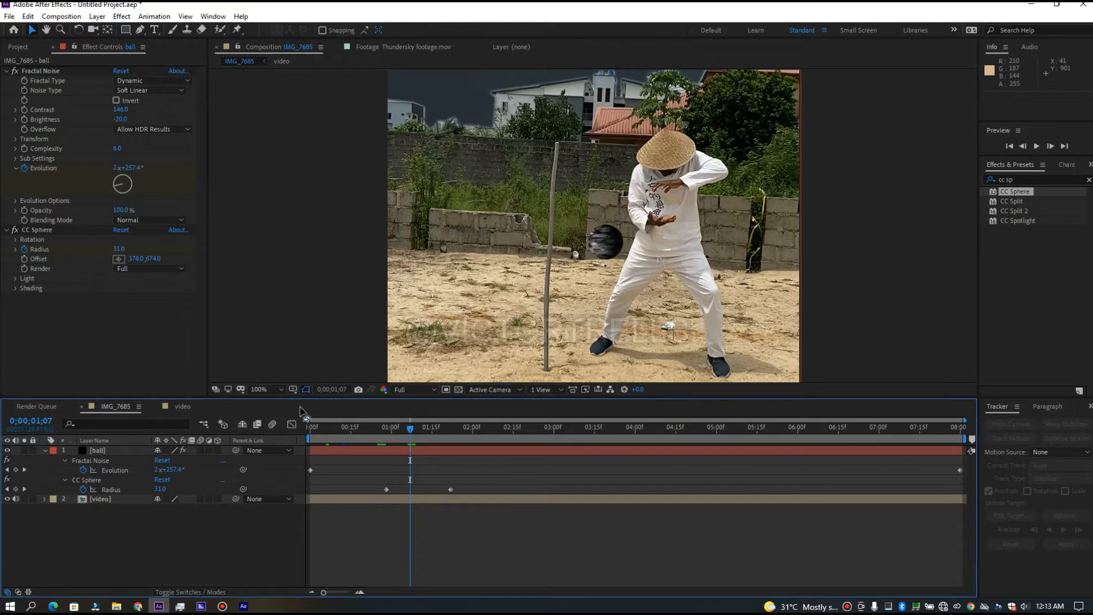
left_click(118, 259)
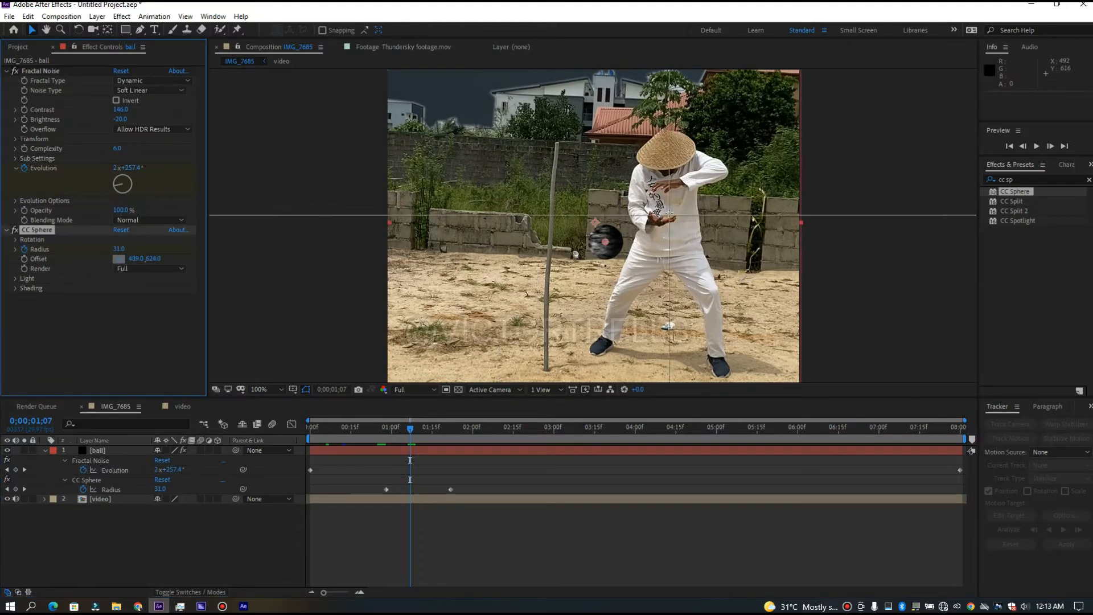
left_click(670, 214)
left_click_drag(669, 207, 668, 200)
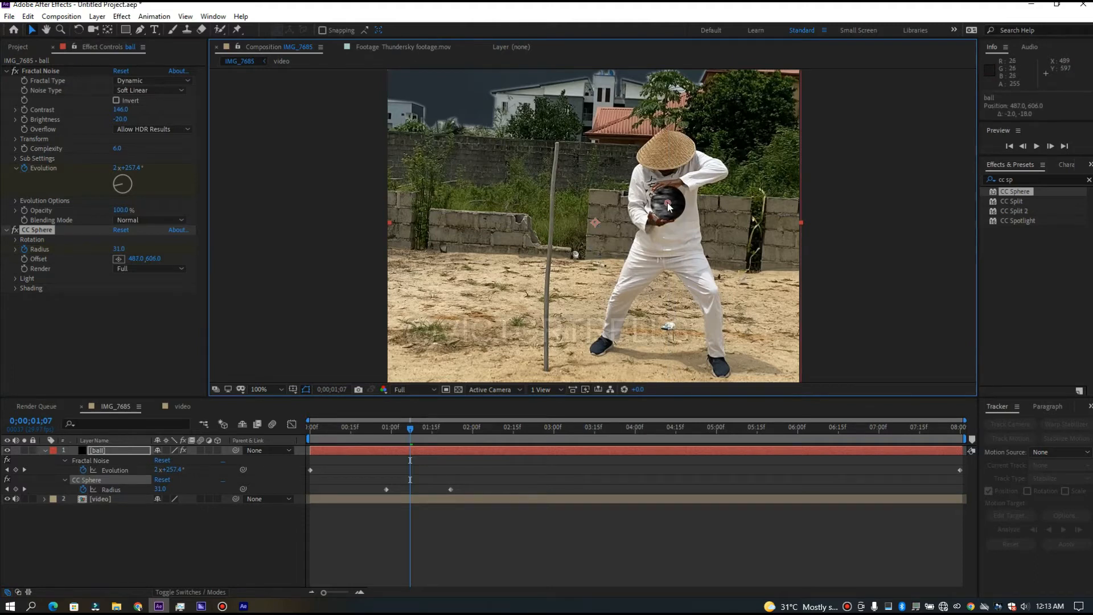
- Start keyframing the CC Sphere offset at 0;00;01;14 and add an offset keyframe of 363, 694 at 0;00;00;11
left_click_drag(411, 429, 432, 433)
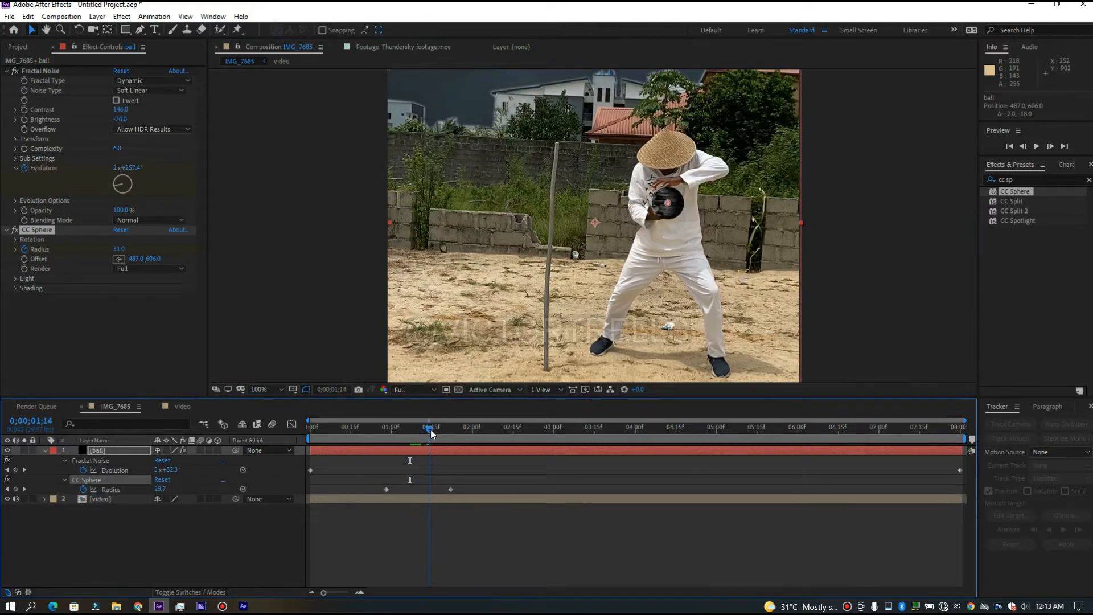
left_click(24, 259)
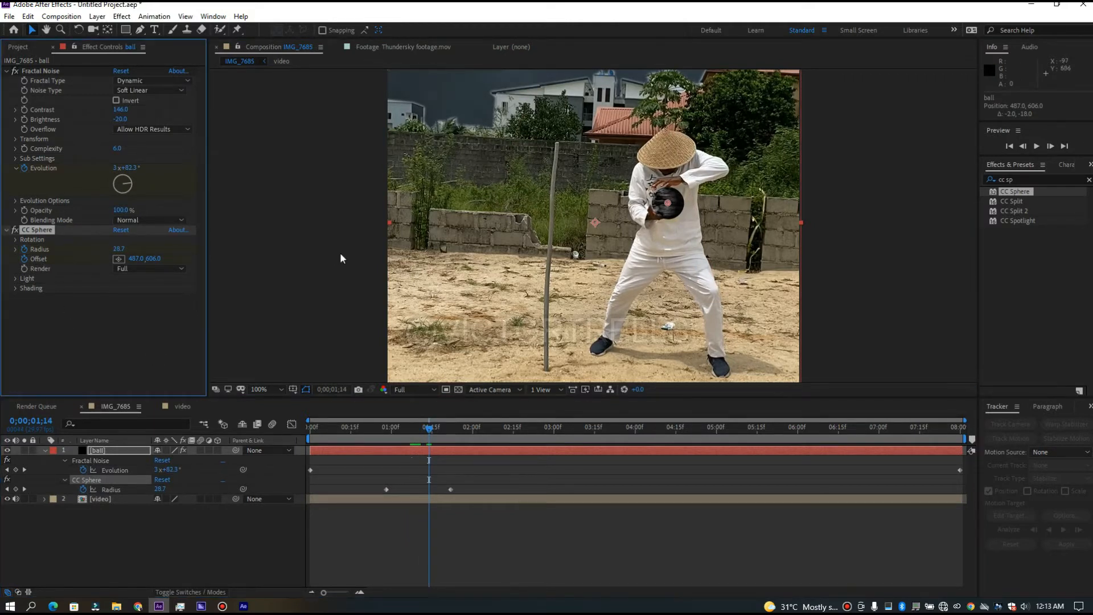
left_click(667, 202)
left_click_drag(419, 432, 341, 433)
left_click_drag(667, 201, 595, 254)
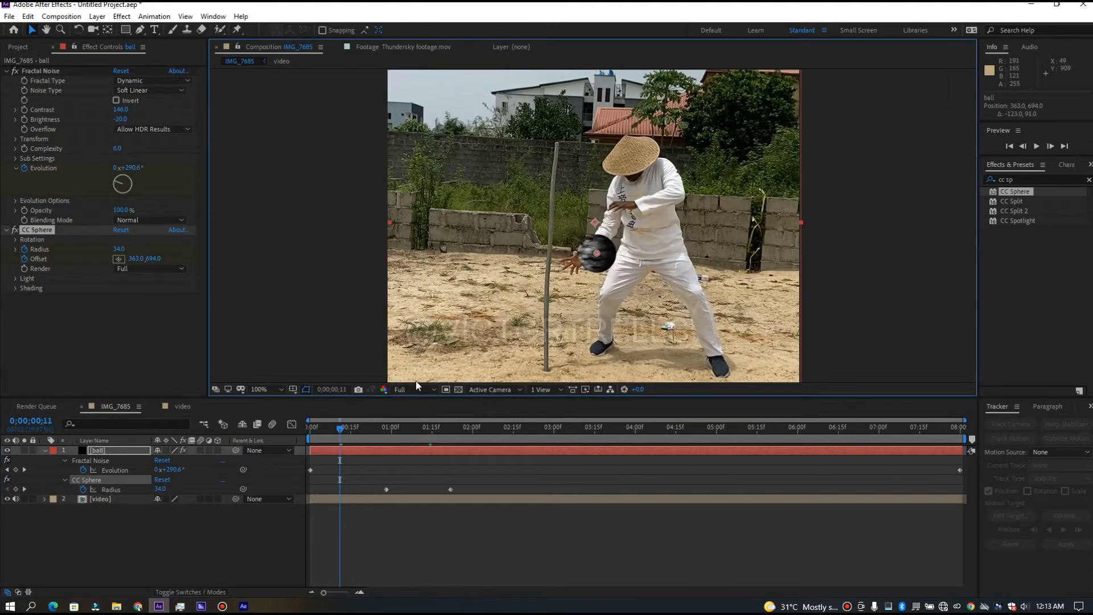
- Show the ball layer's keyframes and add offset keyframes that follow the hands at 0;00;01;00 and at 0;00;00;18 with 436.3, 660.3
key("u")
key("u")
left_click_drag(344, 432, 392, 450)
left_click_drag(638, 221, 664, 214)
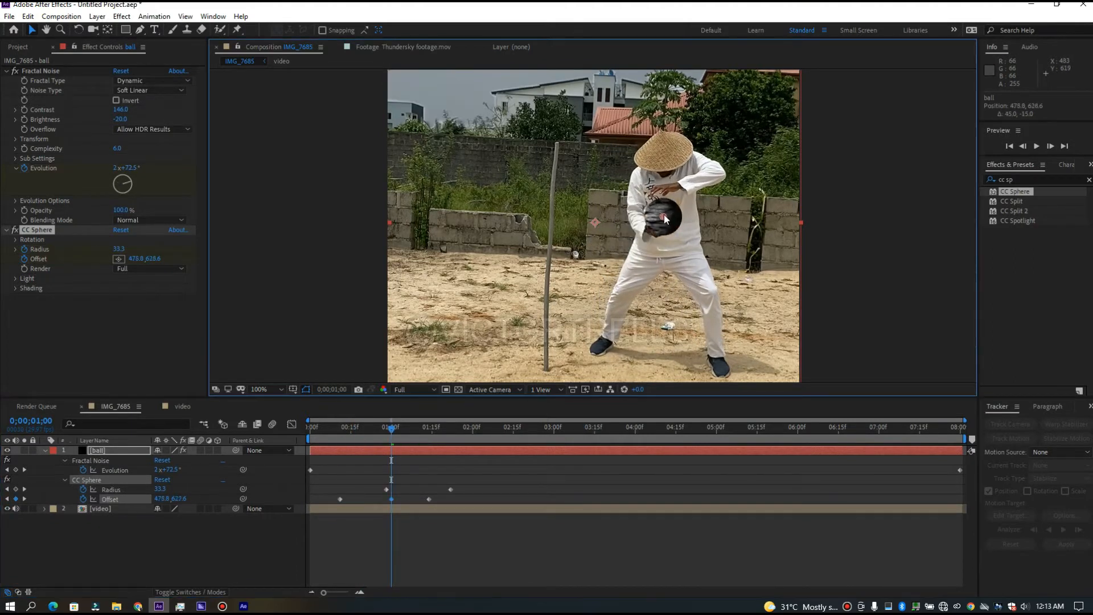
mouse_move(356, 439)
left_mouse_down()
mouse_move(347, 439)
mouse_move(358, 439)
left_mouse_up()
left_click_drag(622, 238, 638, 233)
- Play back the sphere's motion and add an offset keyframe shortly after 0;00;01;00 that centres it between the hands
key("space")
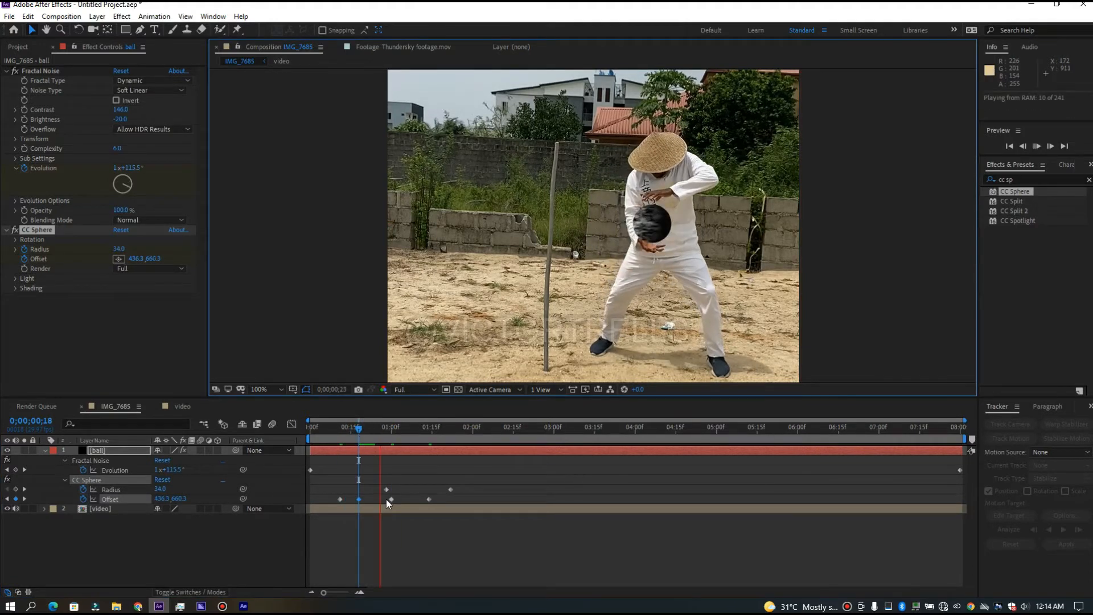
left_click(406, 437)
left_click_drag(670, 209, 664, 204)
key("space")
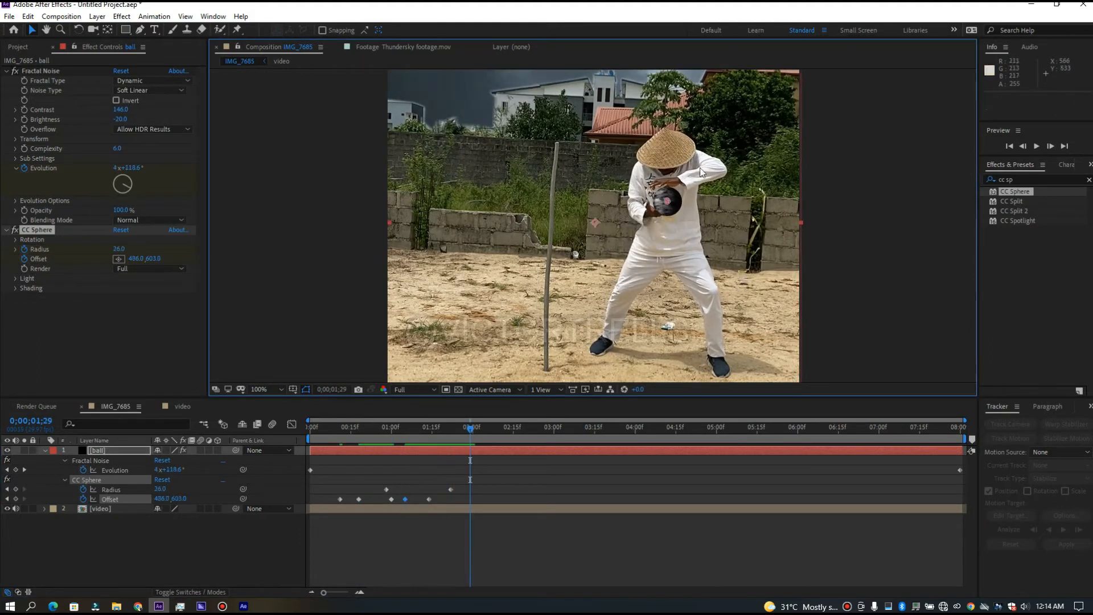
- Keyframe the sphere's offset at 481, 601.7 at 0;00;01;13 and remove the neighbouring offset keyframe at 0;00;01;14
left_click_drag(471, 434, 429, 437)
left_click_drag(668, 205, 666, 204)
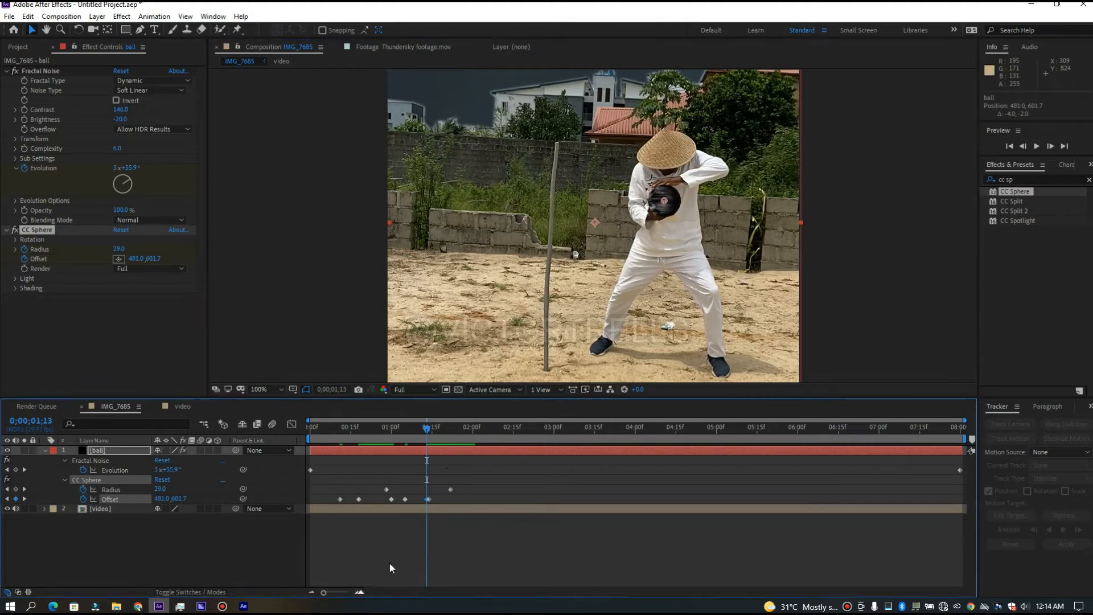
left_click(360, 592)
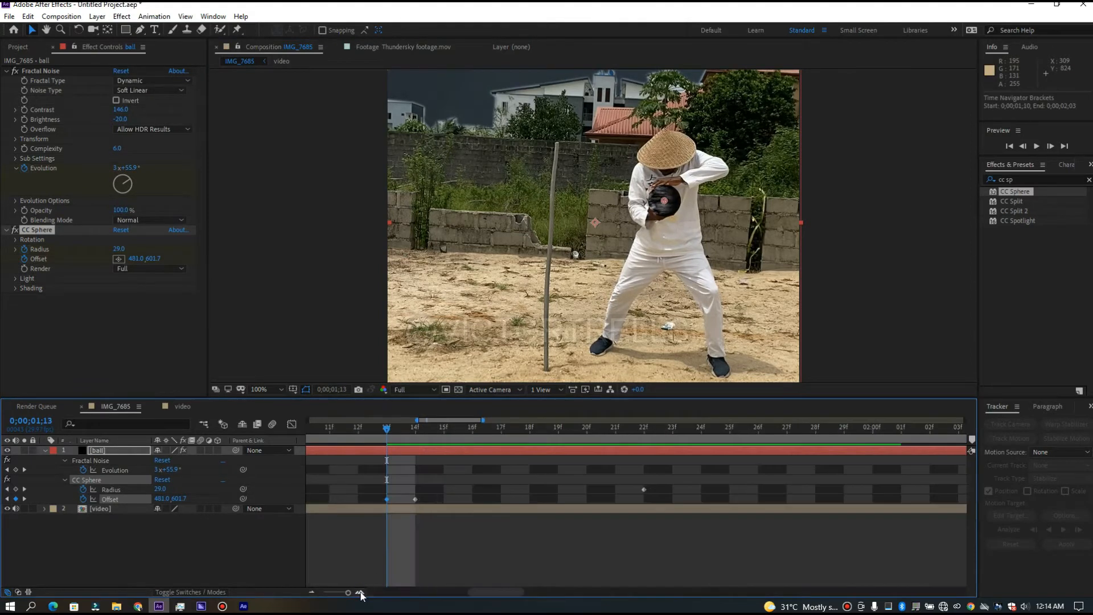
left_click(311, 592)
- Play the animation from 0;00;00;11 and keyframe the sphere's offset at 466, 604 at 0;00;02;17
left_click_drag(426, 436, 340, 438)
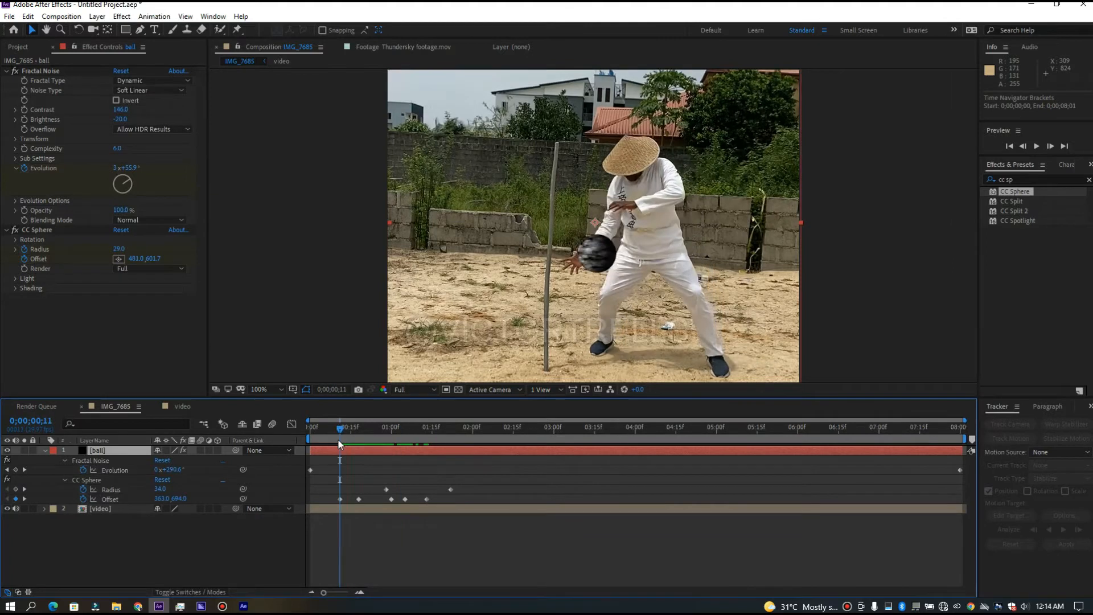
key("space")
left_click(517, 435)
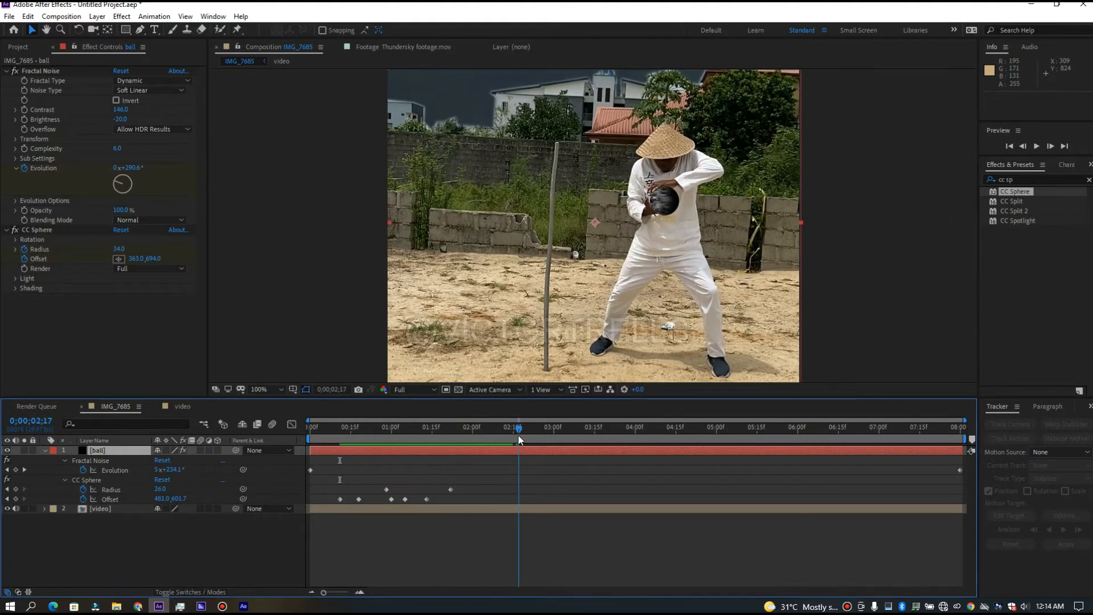
left_click(118, 258)
left_click(658, 199)
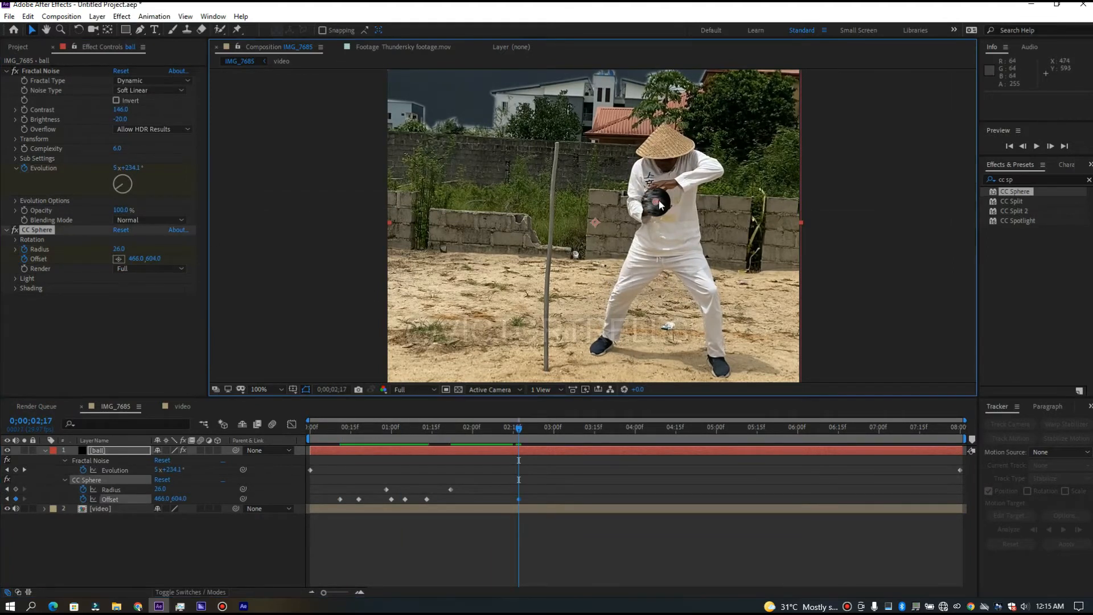
- Keyframe the sphere's offset at 471, 600 just before 0;00;03;20 and copy that keyframe to 0;00;03;20
left_click_drag(520, 424, 608, 434)
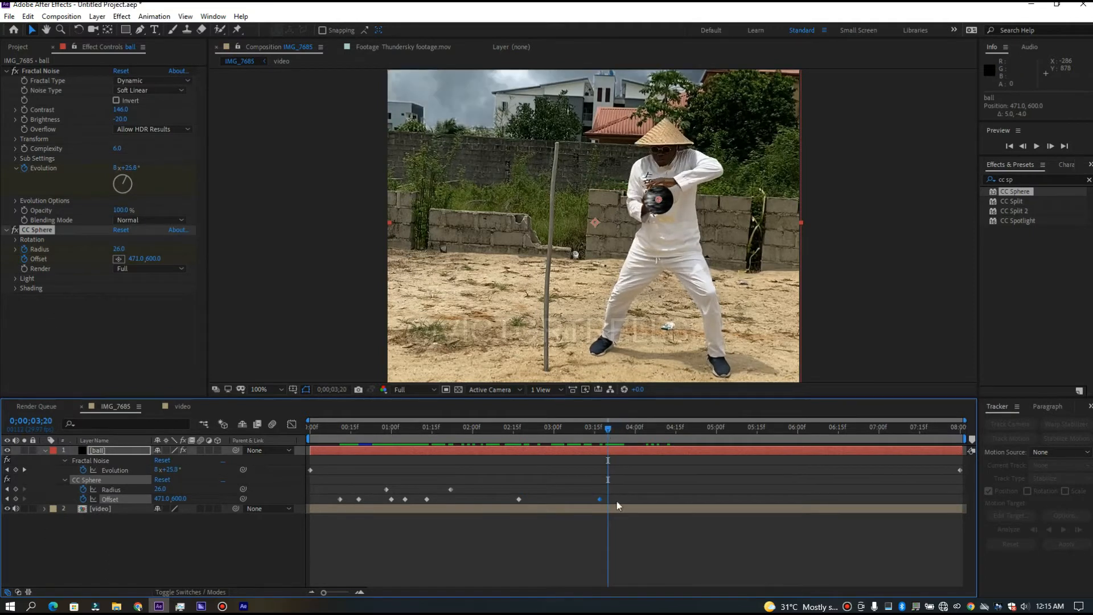
key("ctrl+c")
key("ctrl+v")
left_click(589, 500)
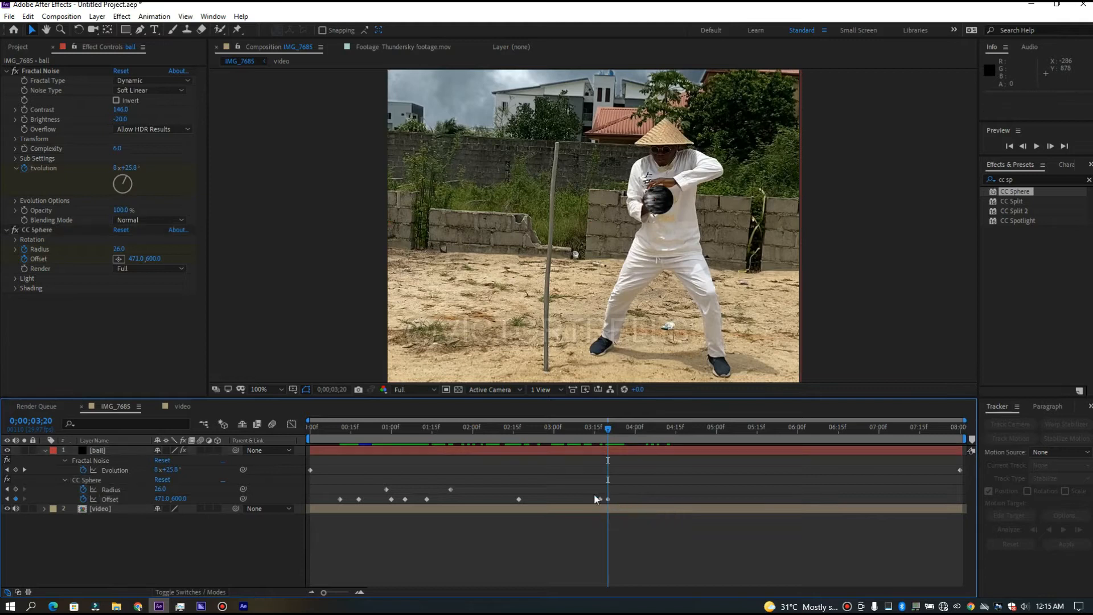
- At 0;00;03;24, move the sphere to the outstretched hands with offset 356, 598, and play the whole motion from the start
left_click_drag(614, 431, 619, 431)
left_click(109, 499)
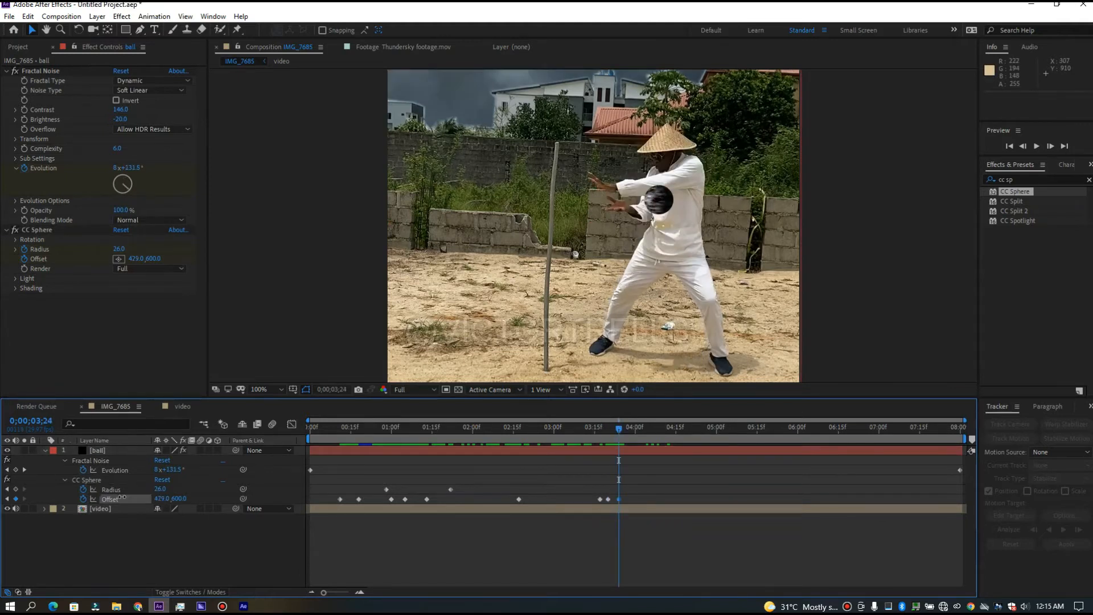
key("ctrl+v")
left_click_drag(85, 488, 78, 488)
left_click_drag(180, 499, 178, 501)
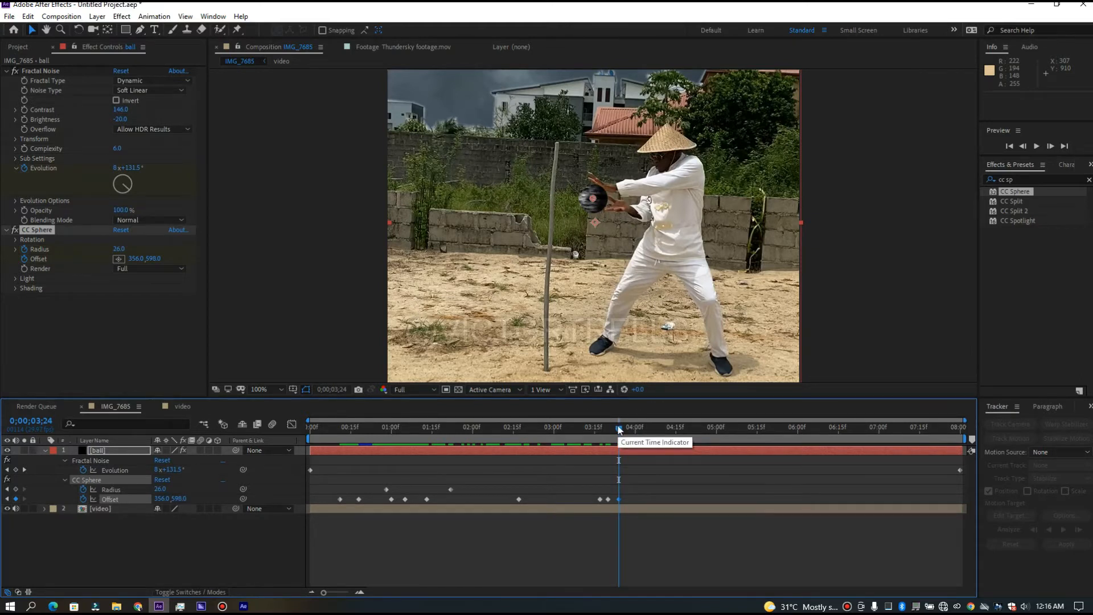
left_click_drag(617, 428, 586, 438)
key("space")
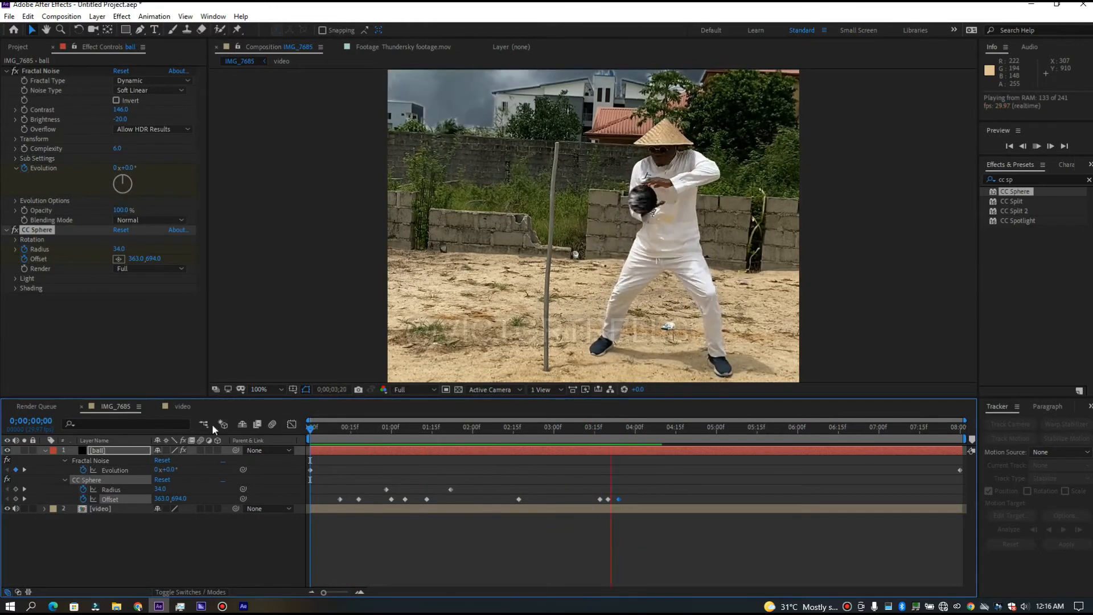
left_click_drag(607, 431, 310, 434)
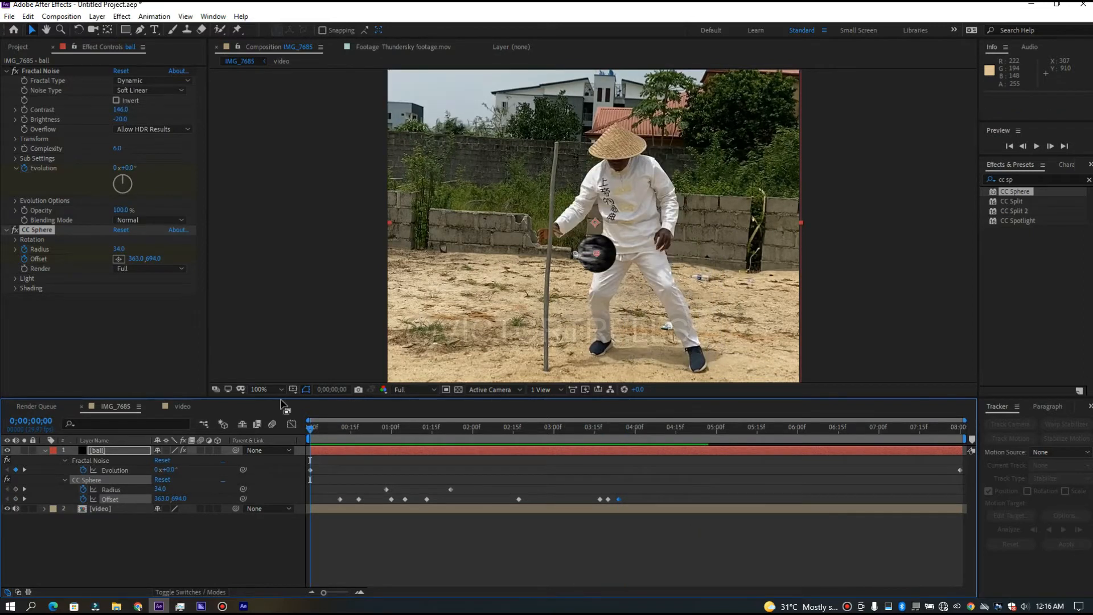
key("space")
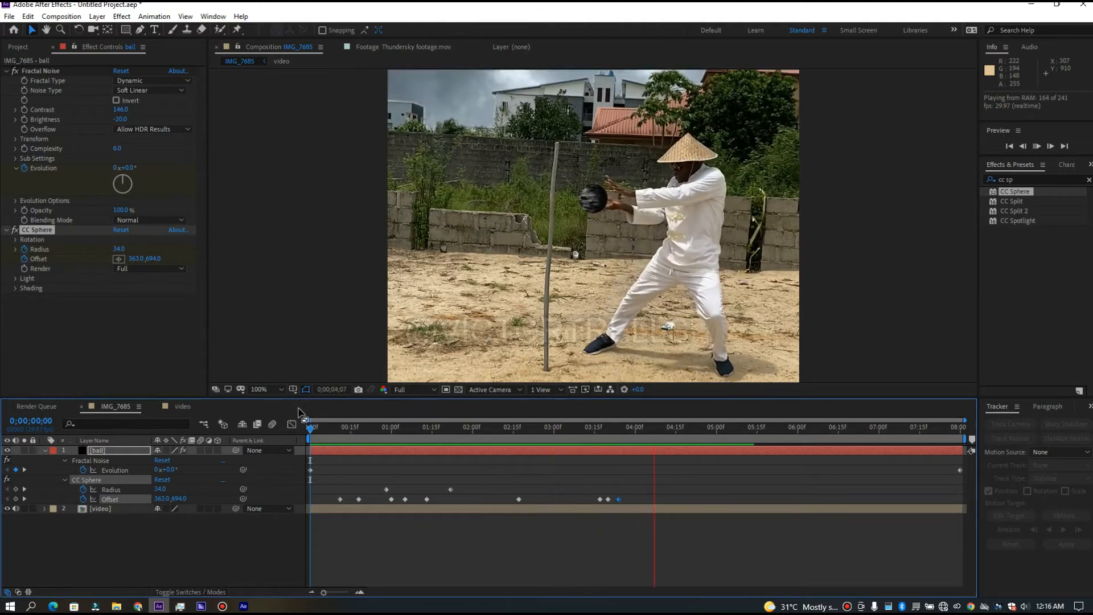
- Fade the ball layer in with opacity keyframes of 0% at 0;00;00;15 and 100% at 0;00;00;17
left_click_drag(310, 430, 353, 430)
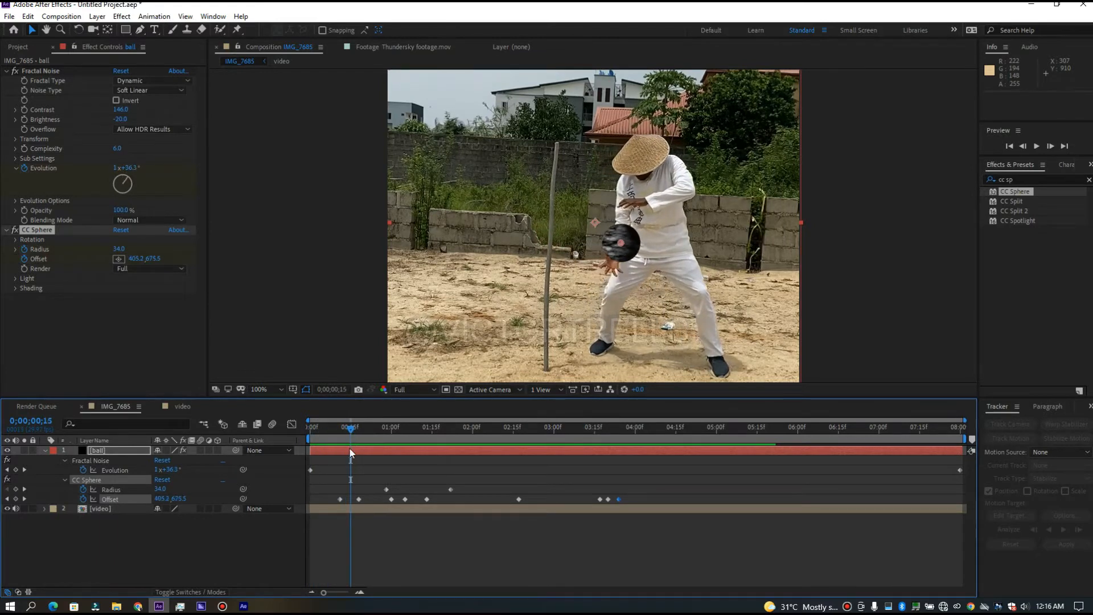
left_click(352, 454)
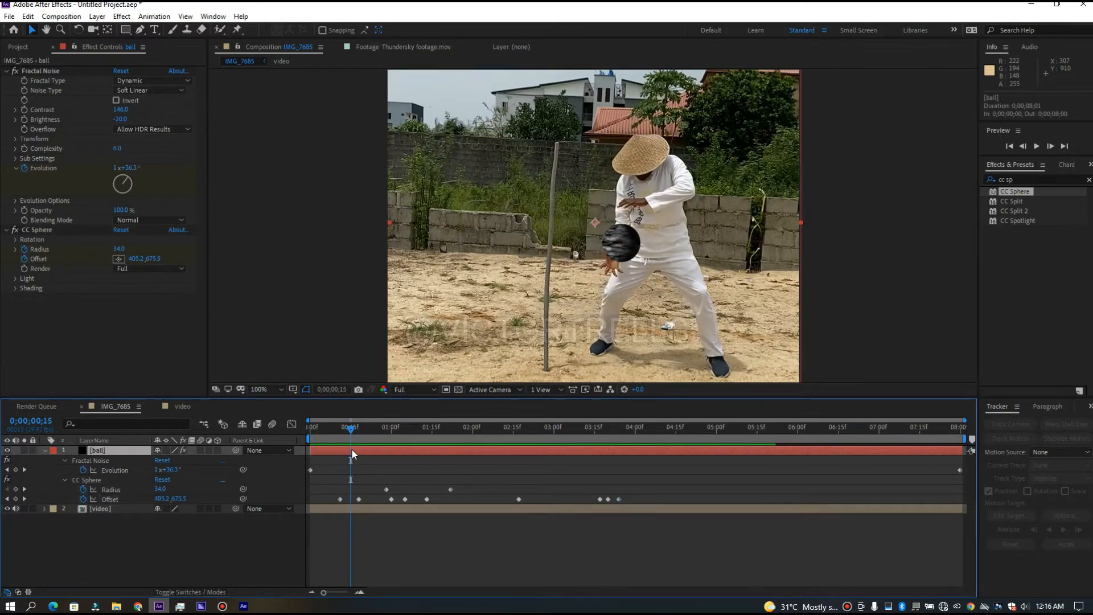
key("t")
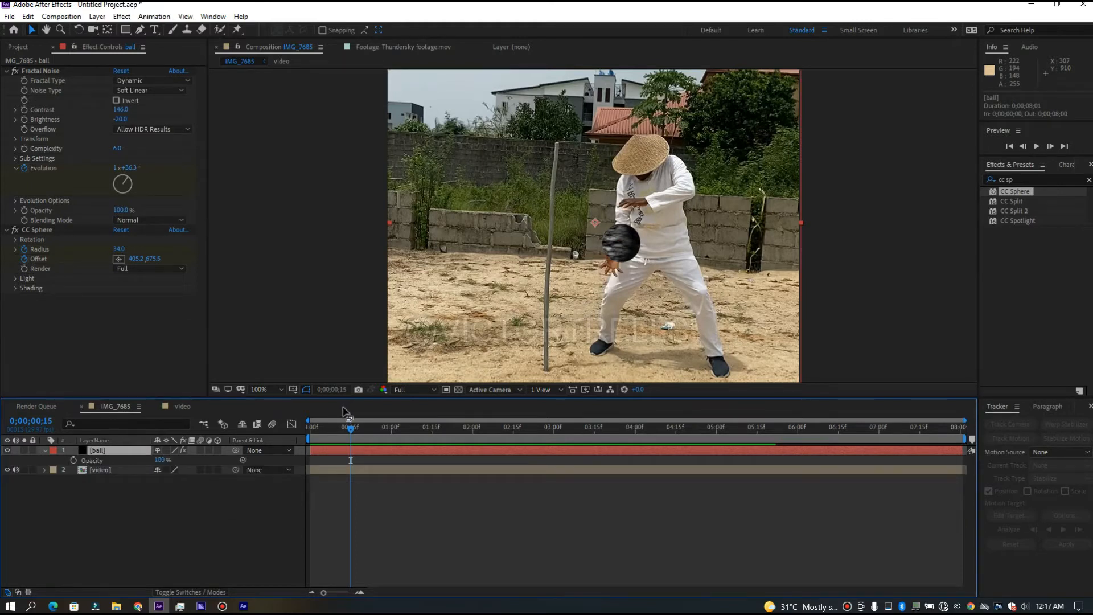
left_click_drag(351, 433, 357, 432)
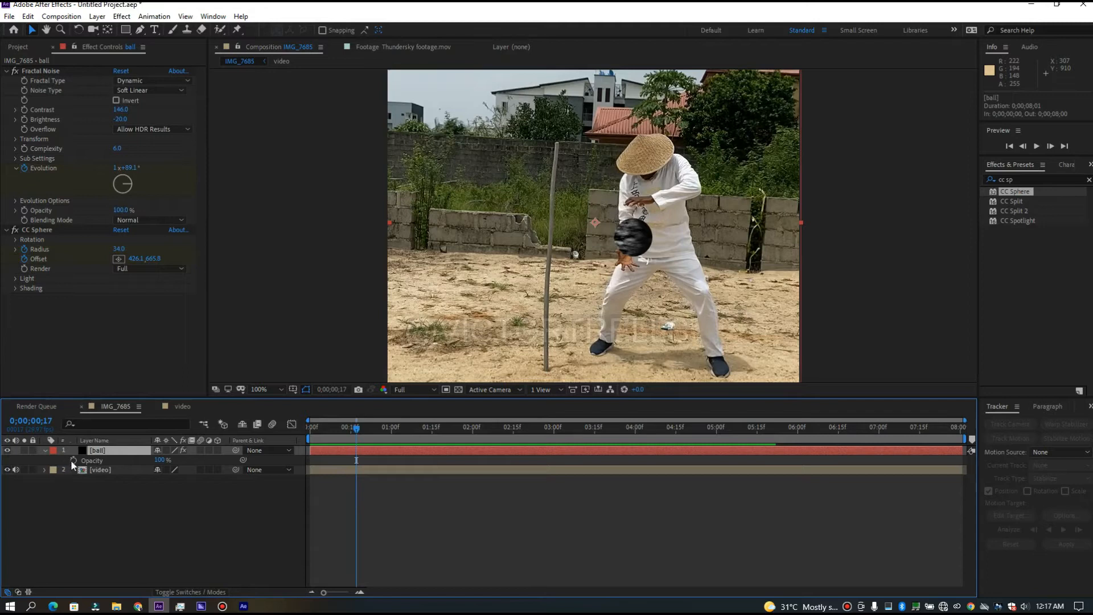
left_click(72, 460)
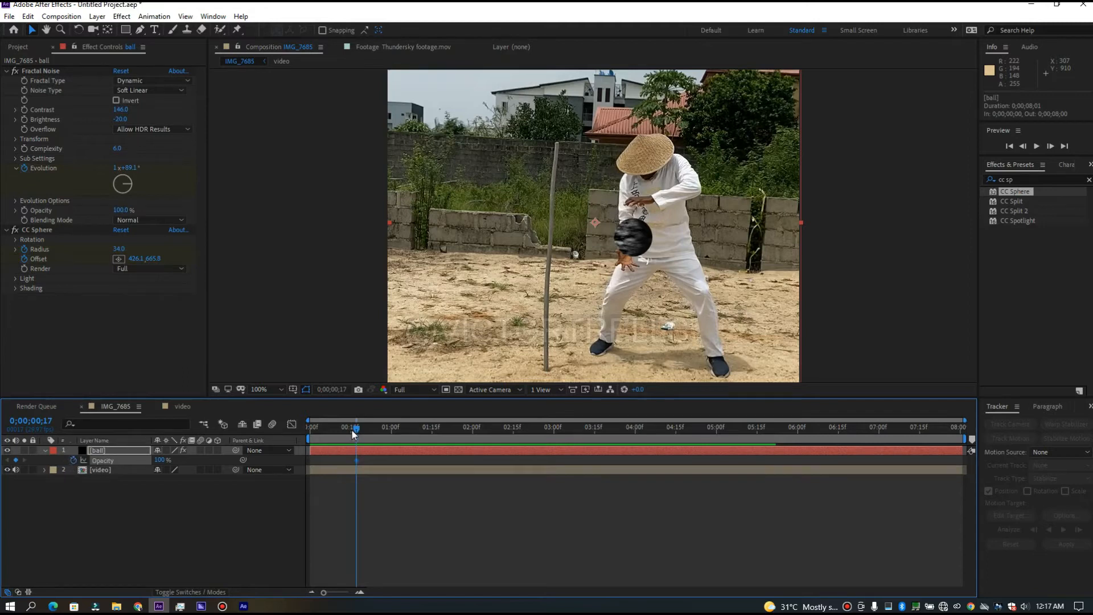
left_click_drag(357, 432, 351, 431)
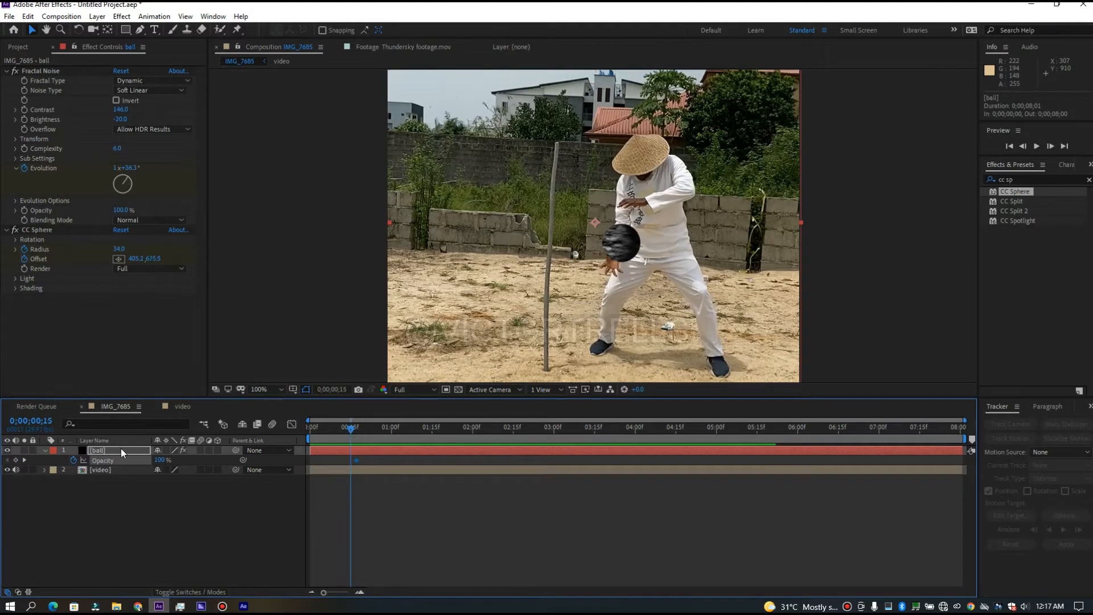
left_click_drag(160, 460, 51, 449)
- Play the fade-in and move its 0% opacity keyframe earlier, to just before 0;00;00;11
key("space")
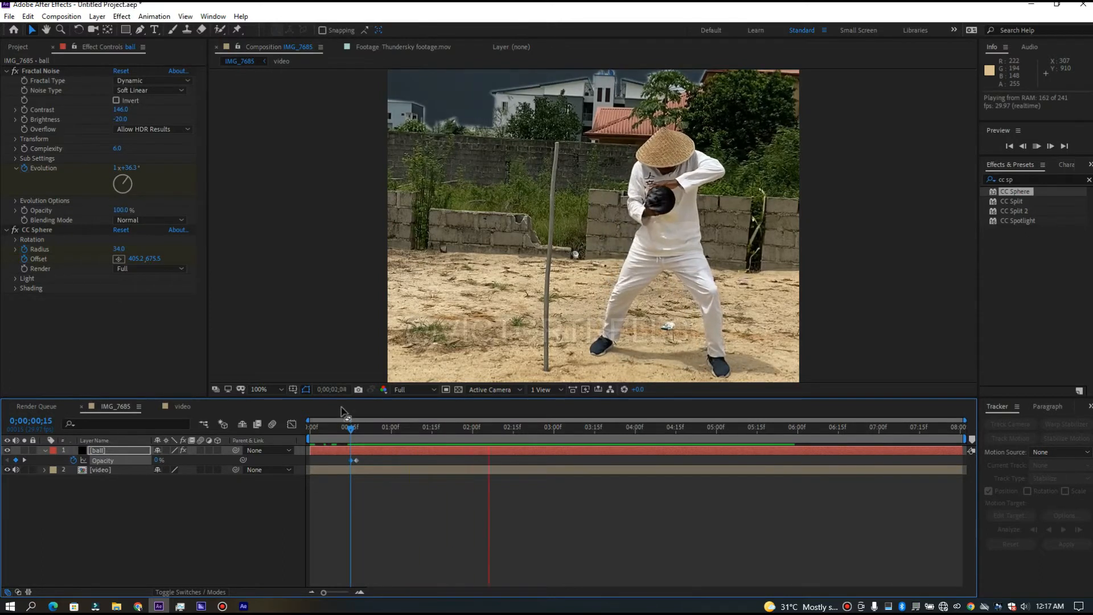
left_click(340, 431)
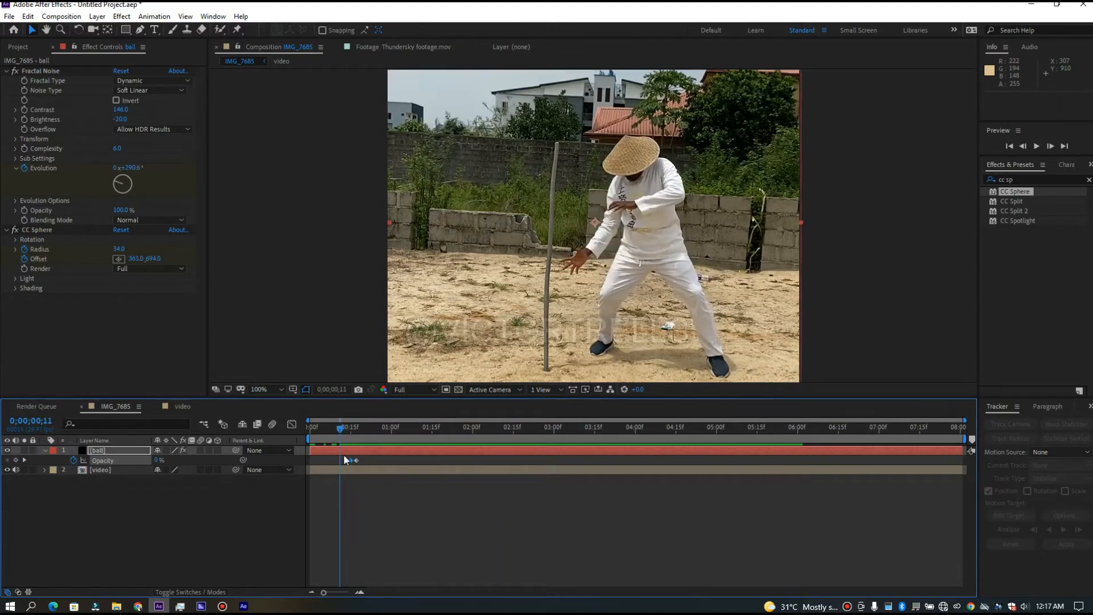
key("space")
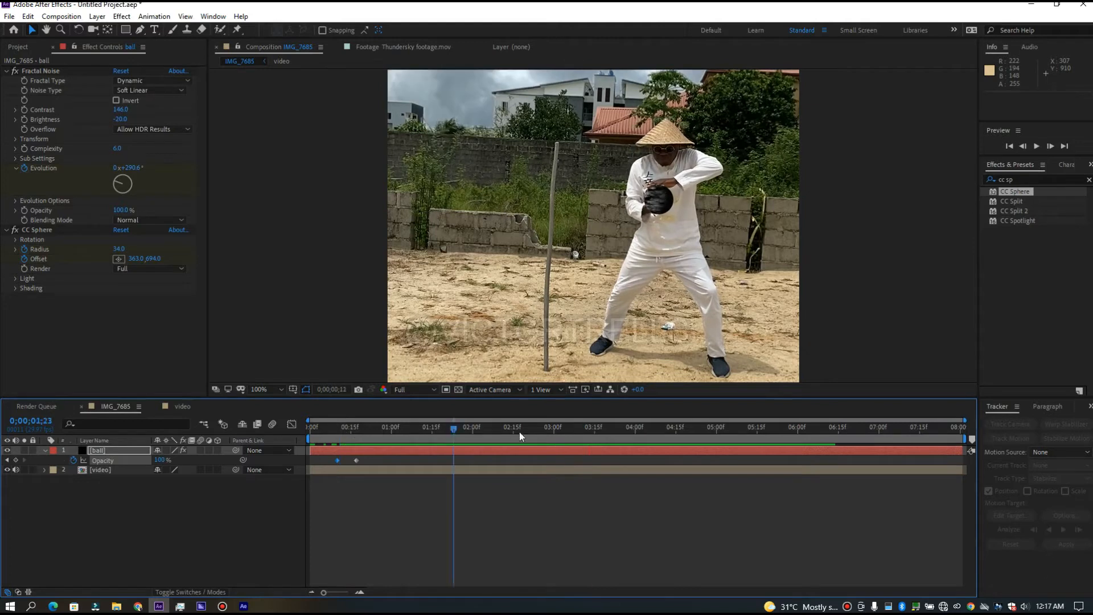
- Play the end of the motion and fade the ball out with opacity keyframes of 100% at 0;00;03;24 and 0% at 0;00;03;29
left_click(684, 428)
key("space")
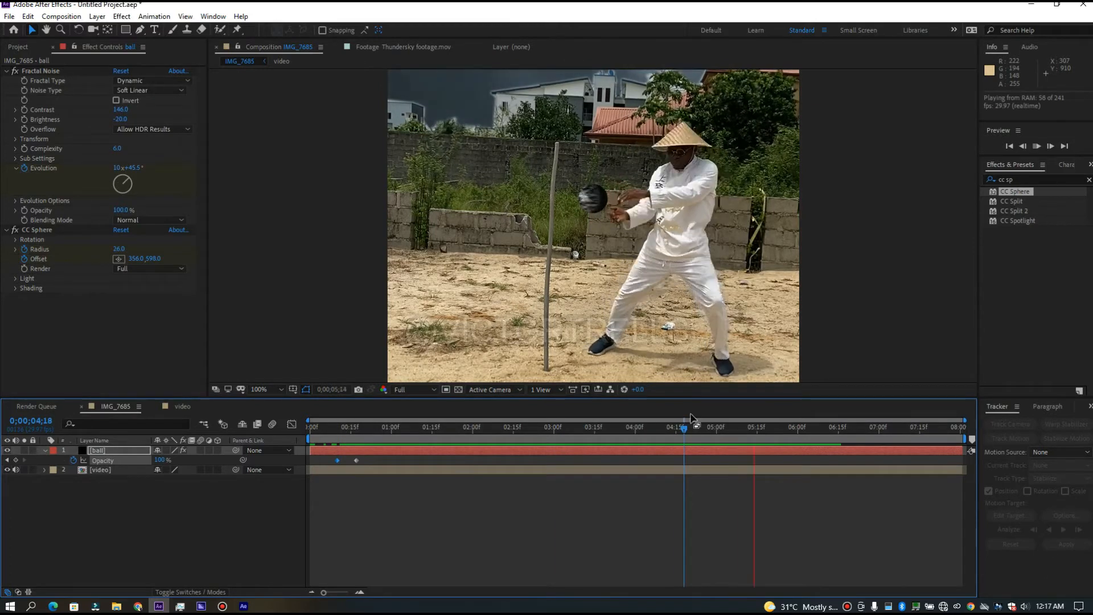
left_click(643, 428)
left_click_drag(593, 437, 620, 437)
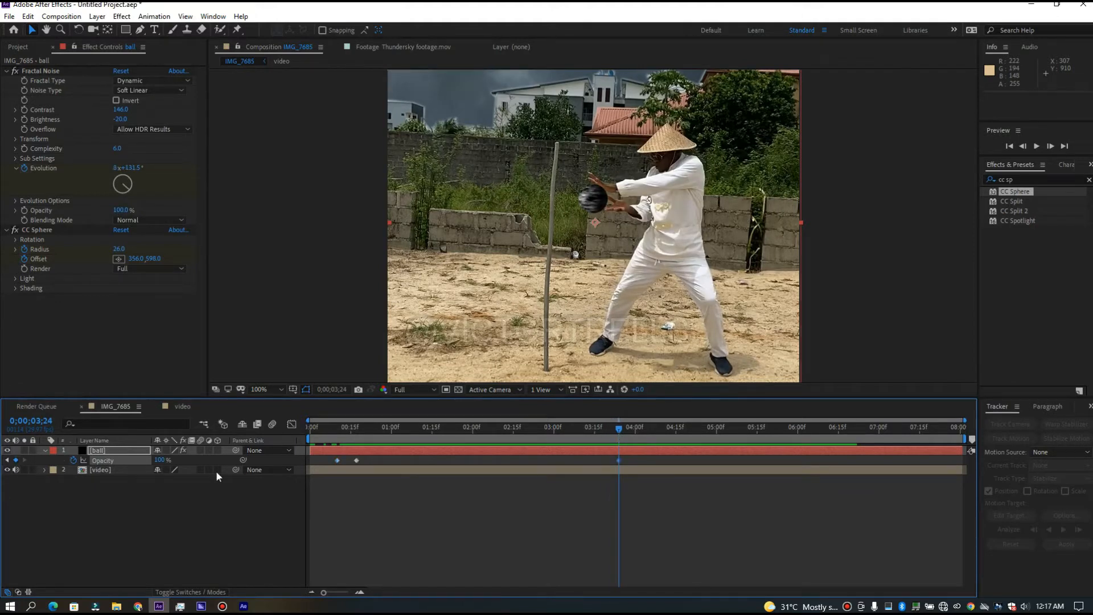
left_click_drag(616, 426, 631, 430)
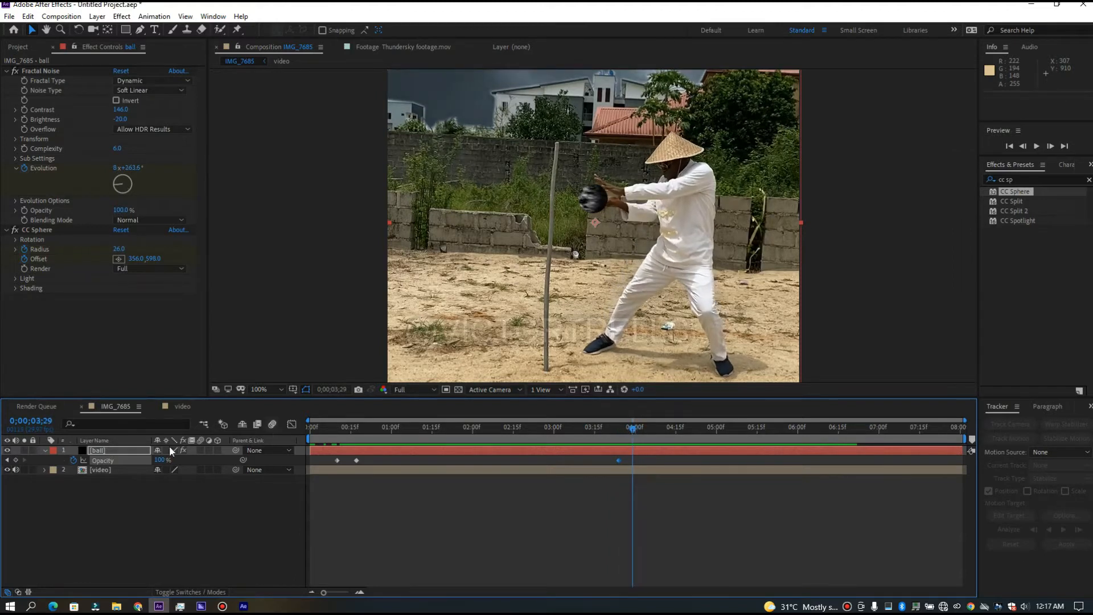
left_click_drag(64, 450, 67, 448)
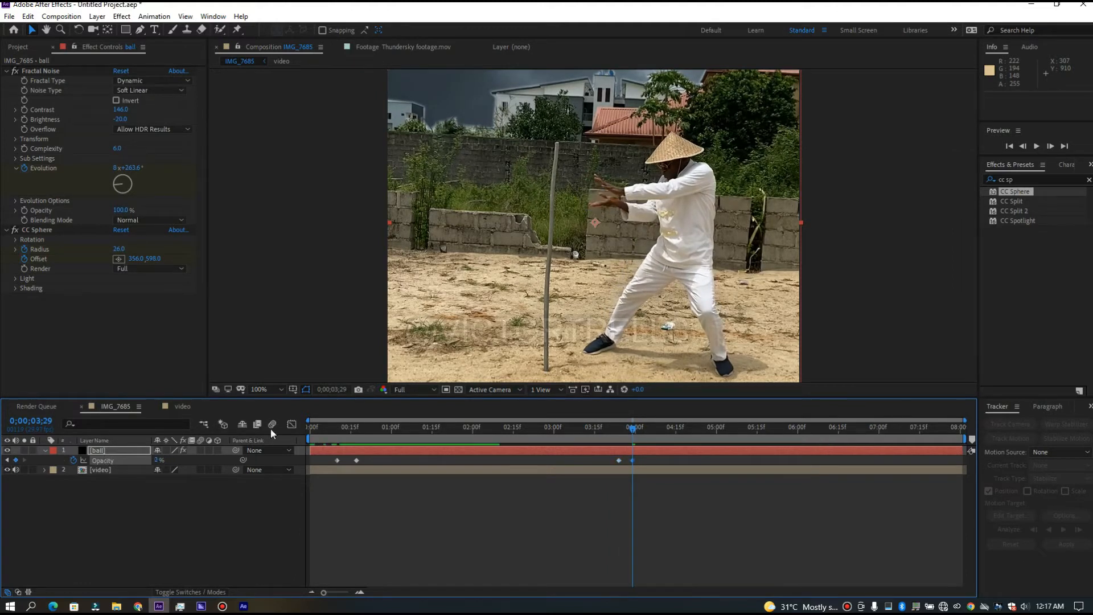
- Play the fade-out, shift both of its opacity keyframes about three frames earlier to start just after 0;00;03;20, and review the timing
left_click_drag(634, 435, 603, 436)
key("space")
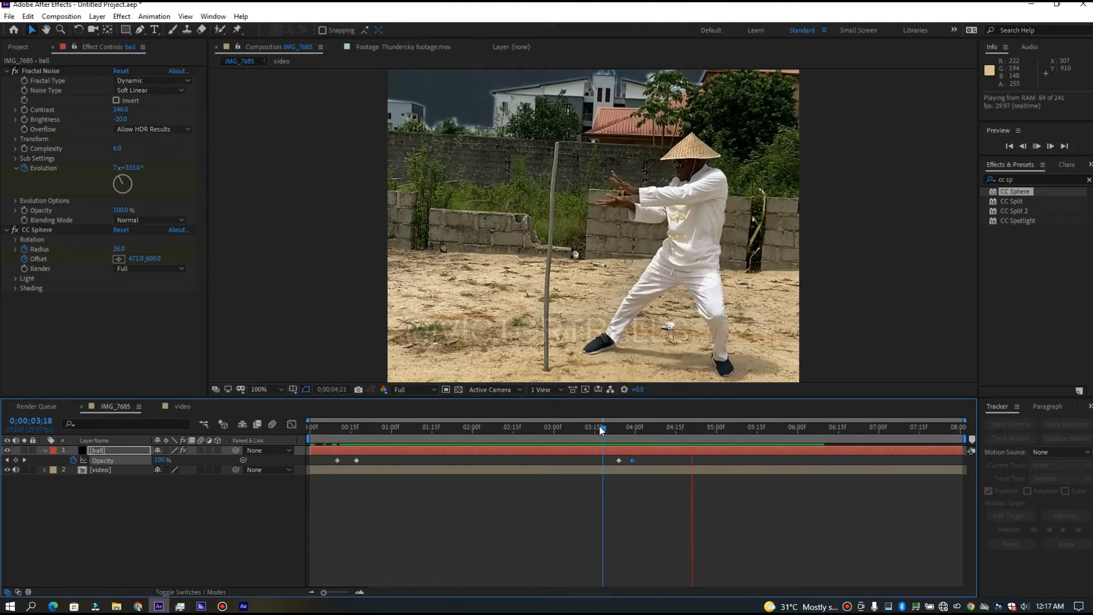
left_click(608, 430)
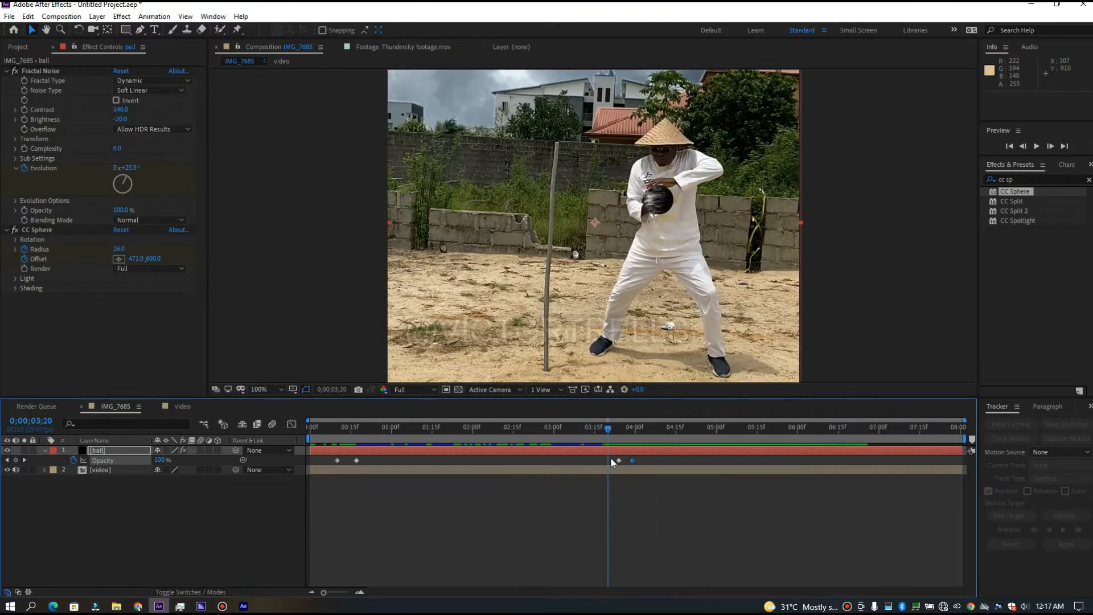
left_click_drag(633, 459, 625, 461)
key("space")
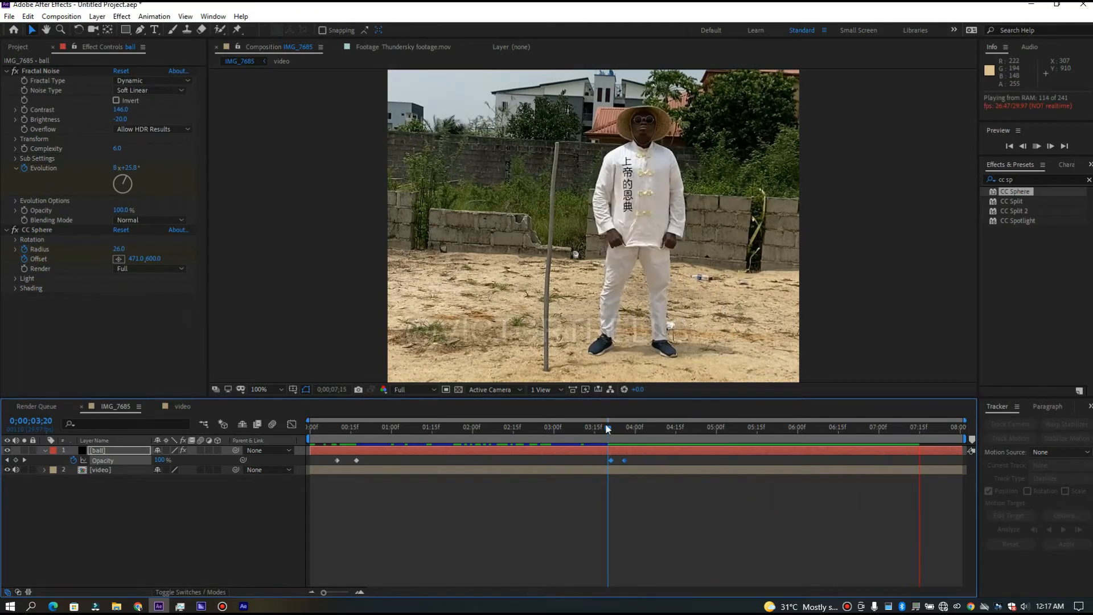
left_click_drag(607, 425, 433, 434)
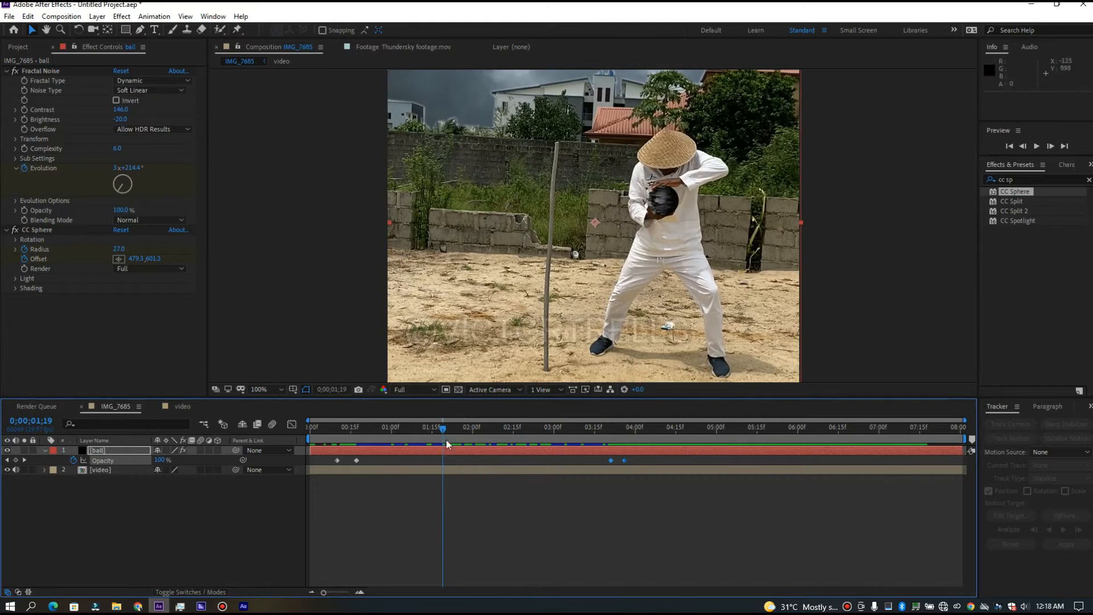
left_click_drag(445, 428, 601, 430)
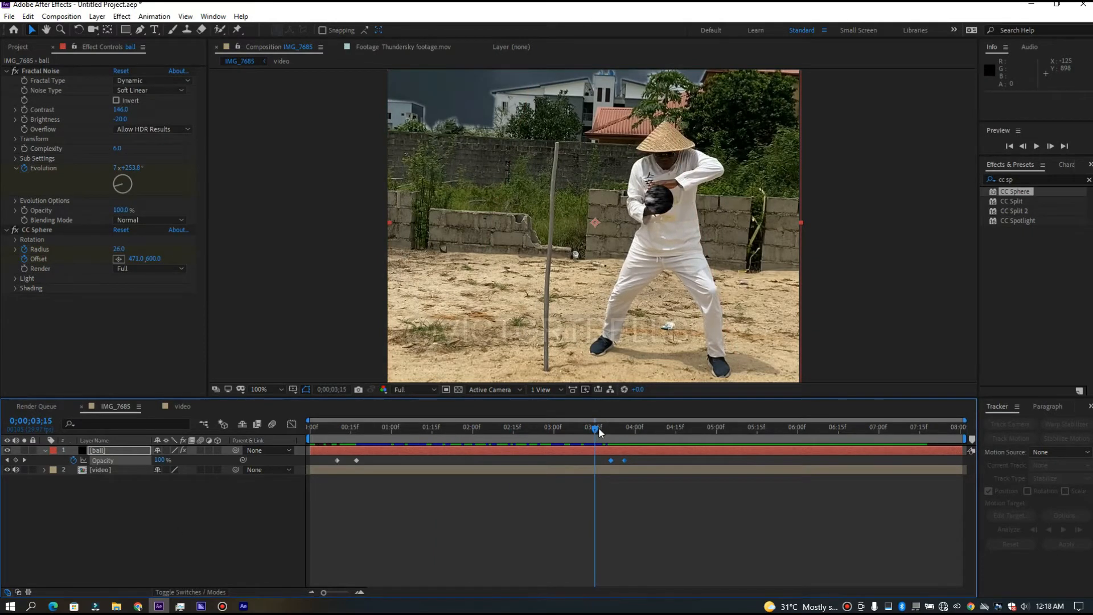
- Set the ball layer's blending mode to Add and scrub through the clip to check the look
left_click(132, 451)
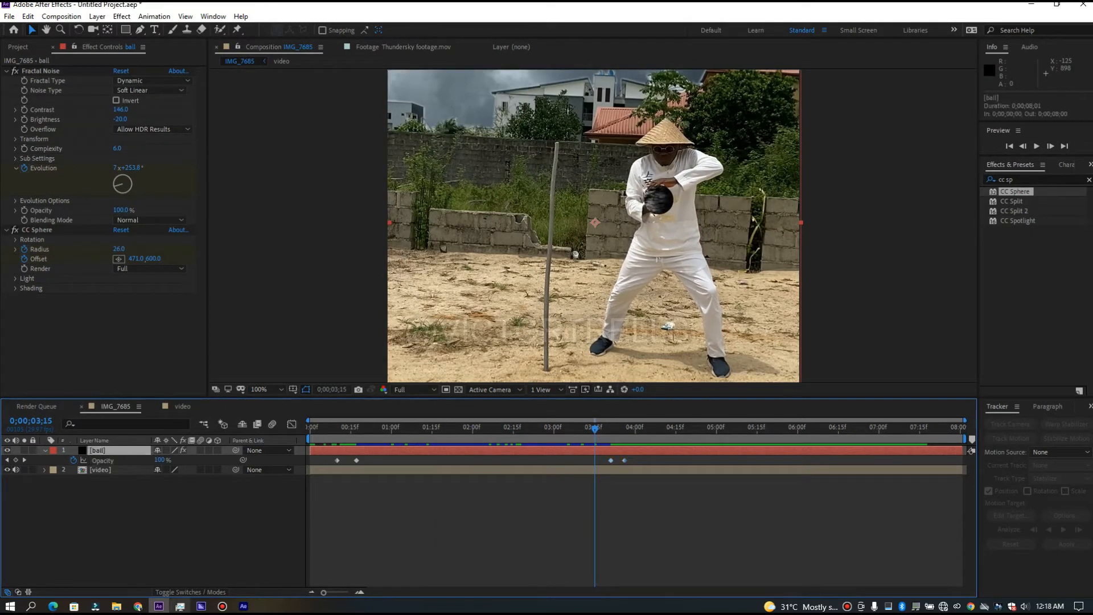
left_click(201, 592)
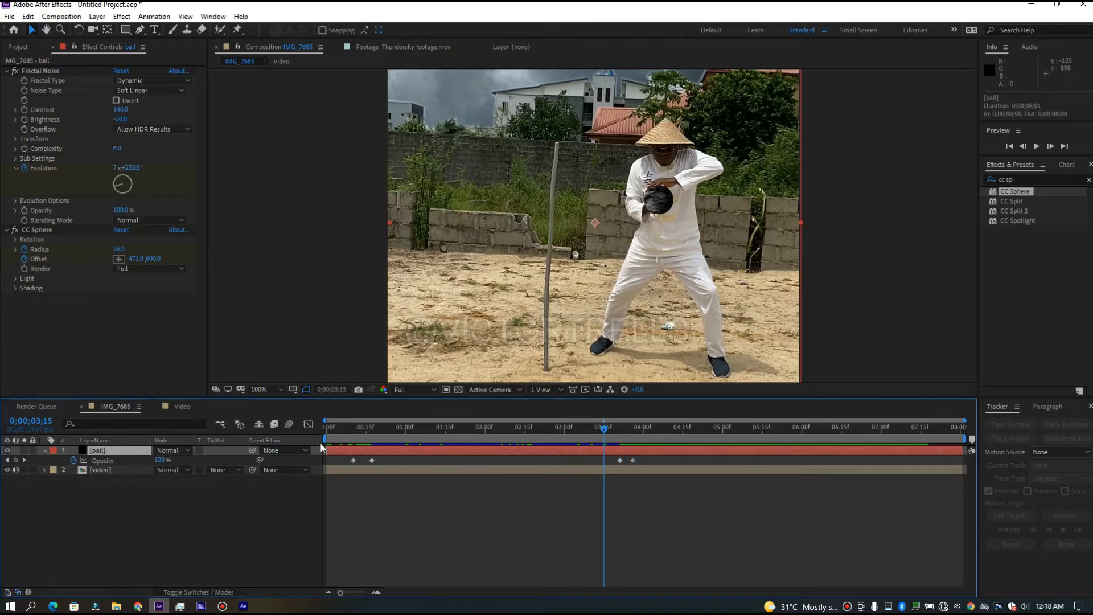
left_click_drag(603, 434, 519, 437)
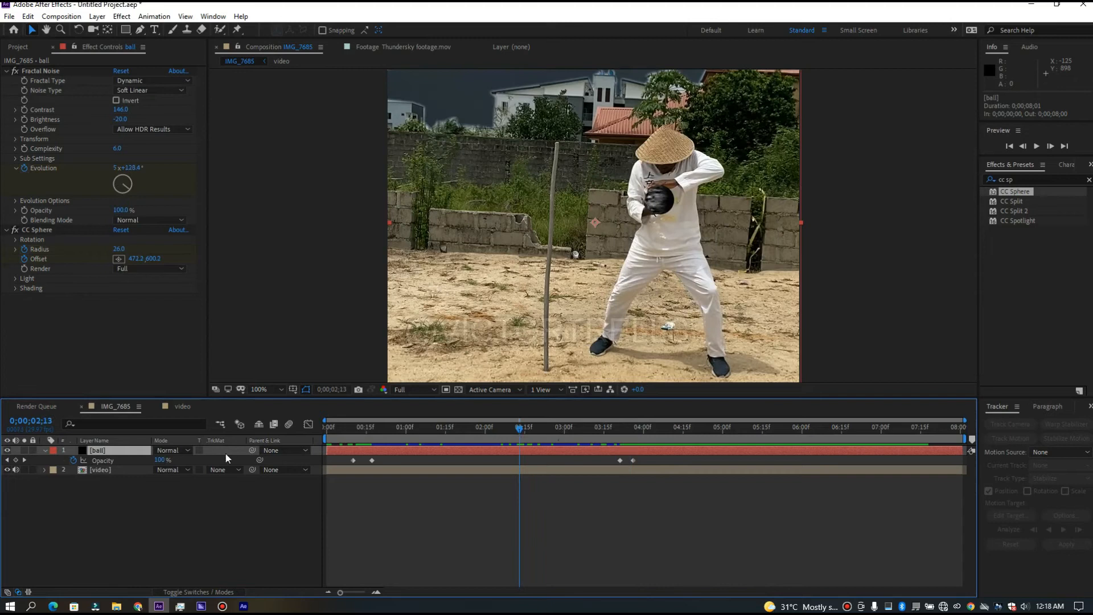
left_click(164, 451)
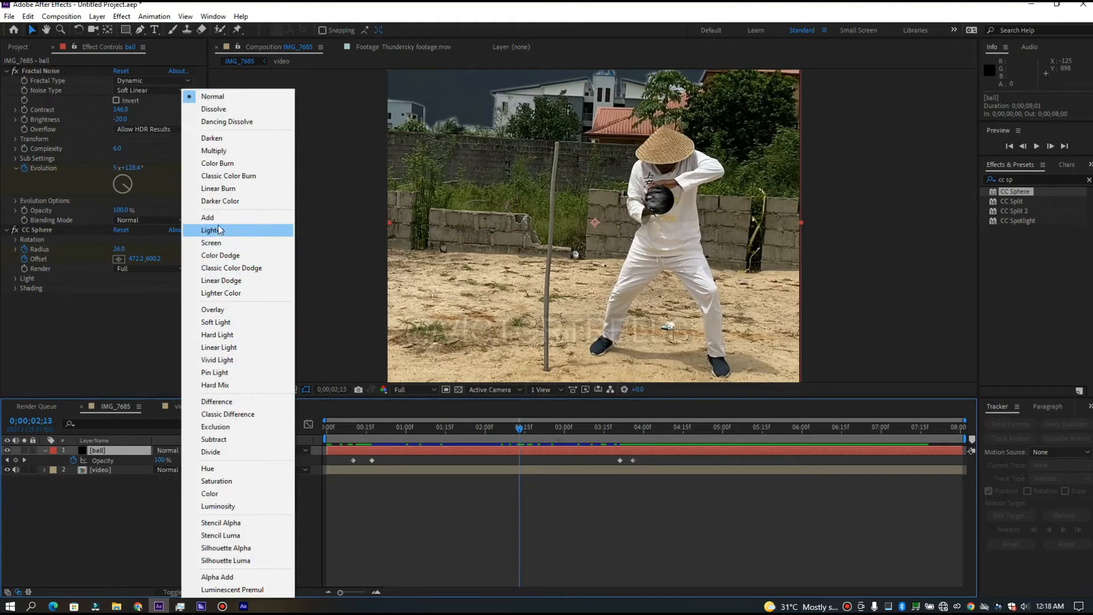
key("Escape")
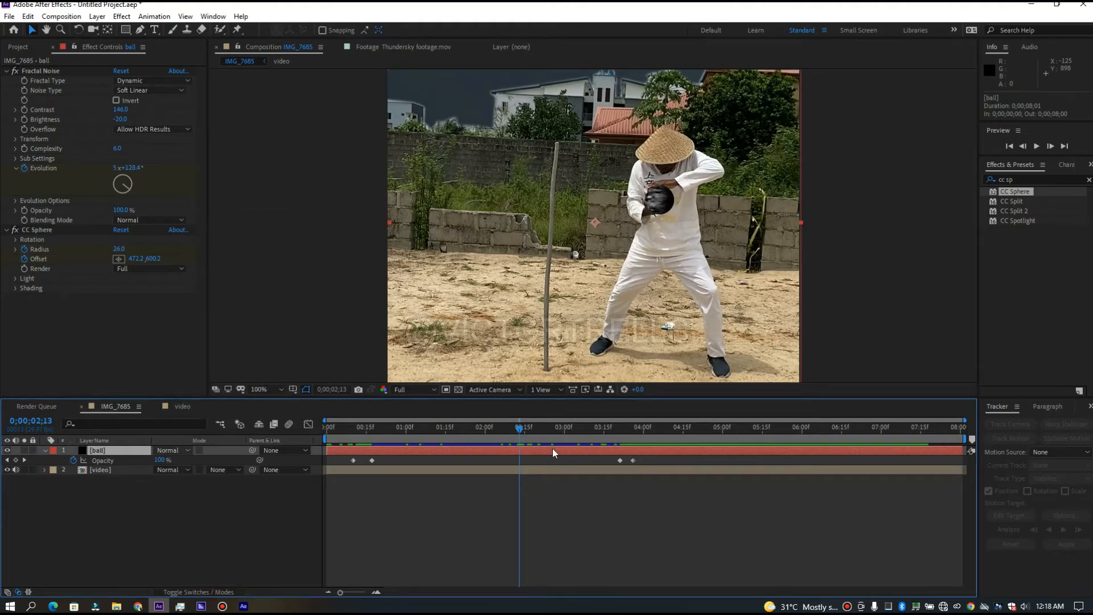
left_click_drag(522, 429, 527, 431)
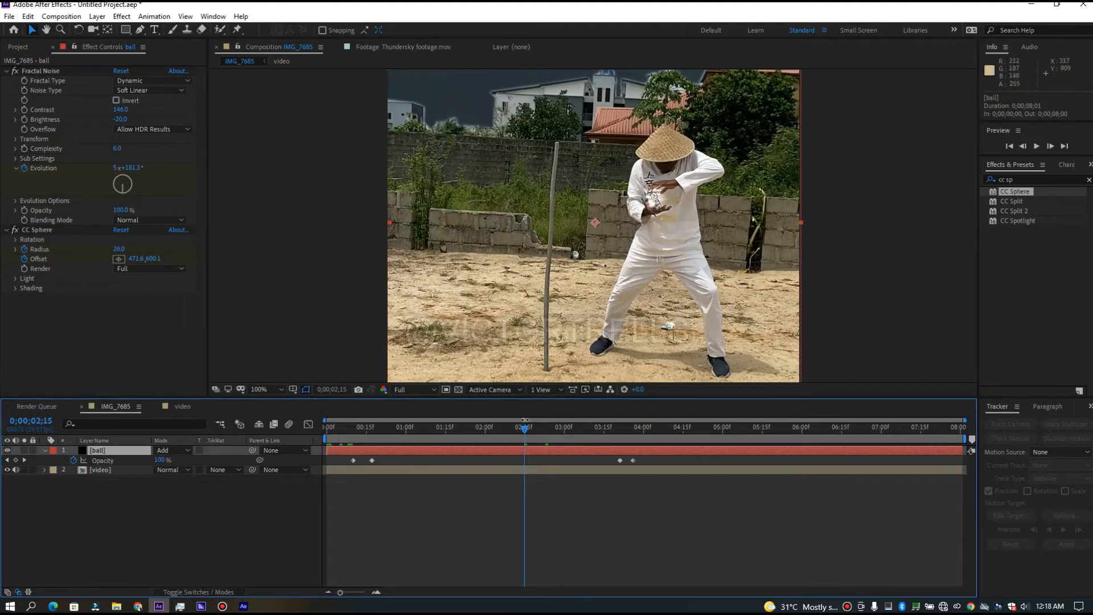
left_click_drag(574, 426, 445, 485)
left_click_drag(447, 434, 472, 429)
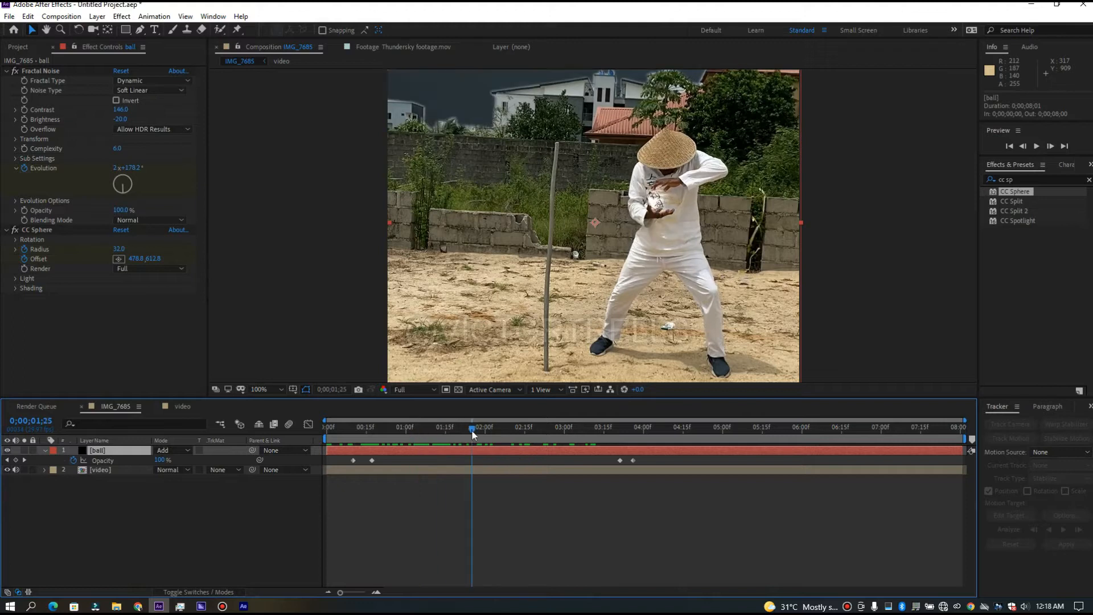
- Find the VC Color Vibrance effect, apply it to the ball layer, and play the coloured ball from near the start
left_click(1031, 179)
type("v")
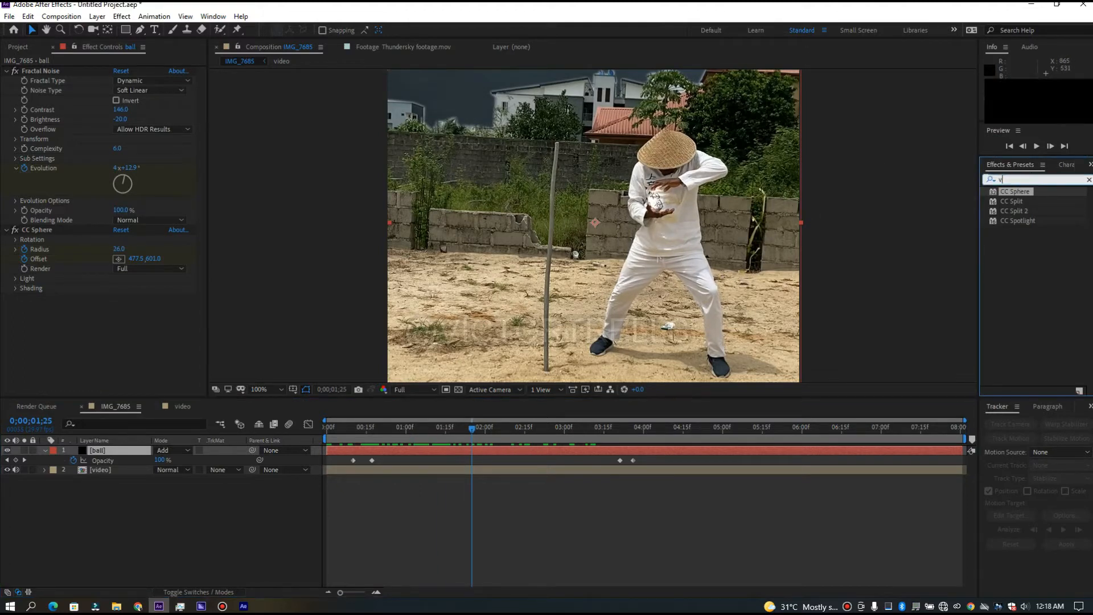
type("c")
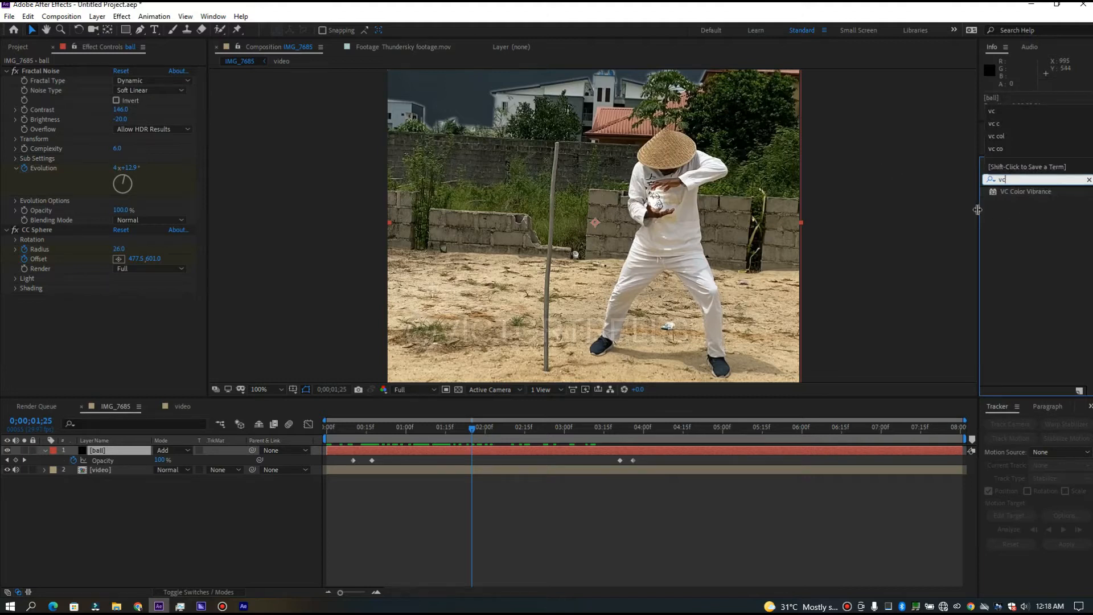
left_click(1019, 191)
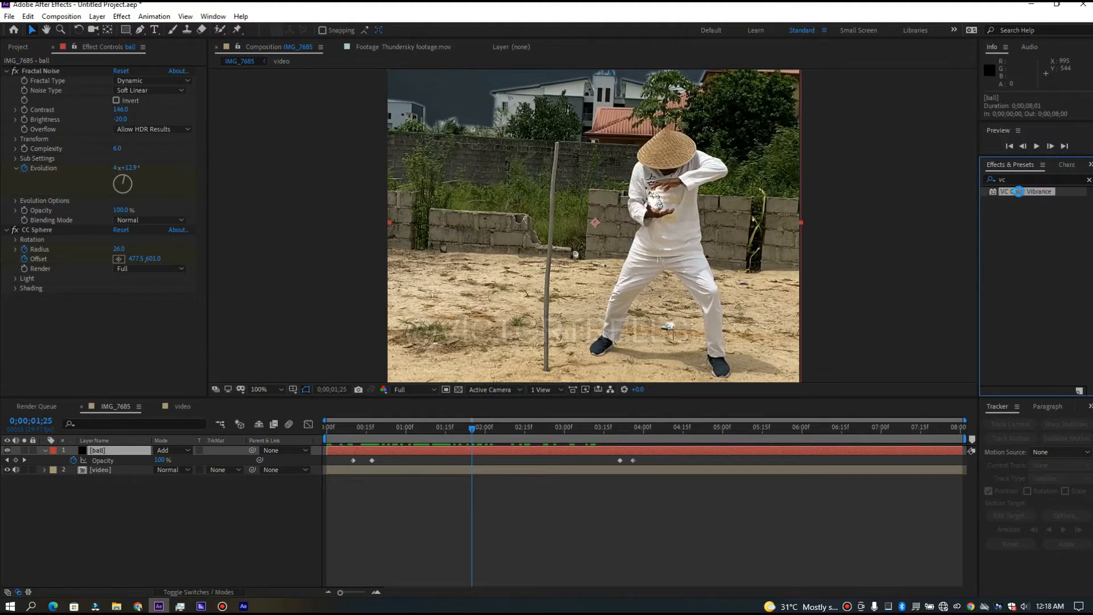
double_click(1019, 191)
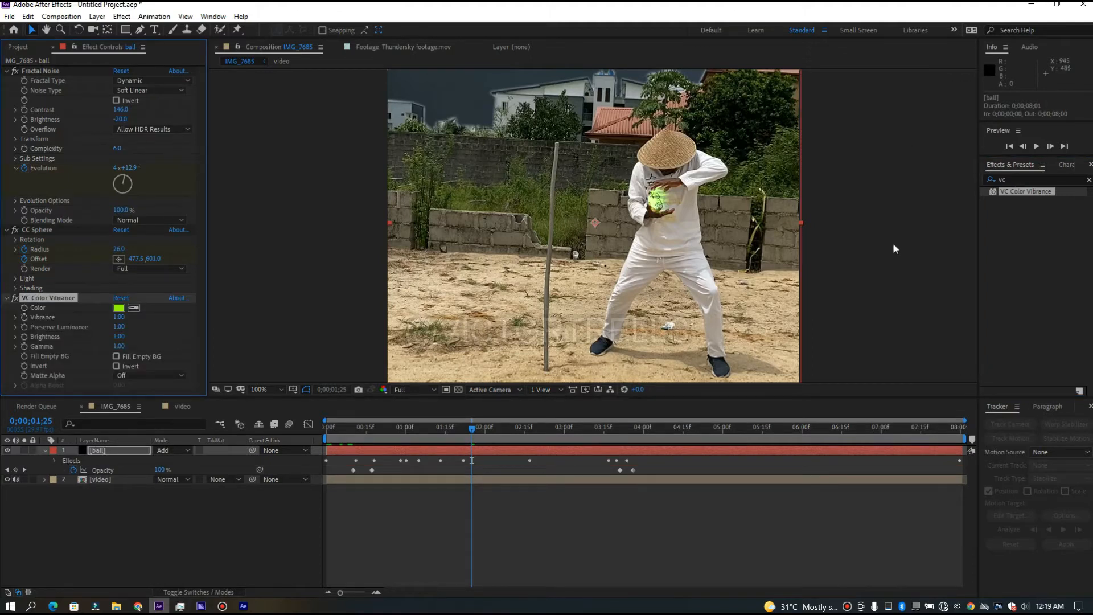
left_click(348, 443)
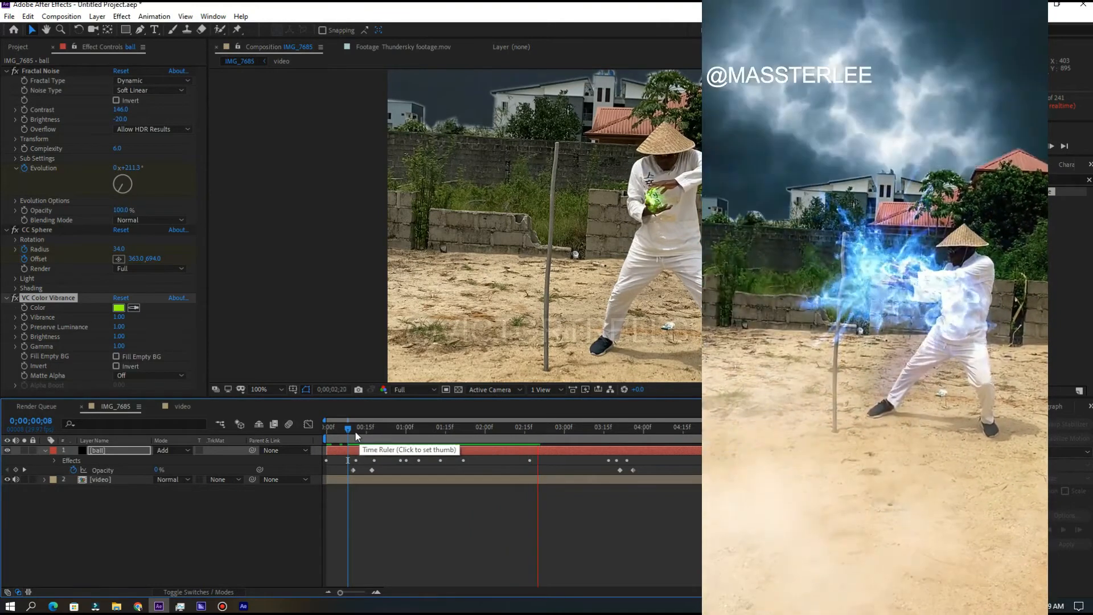
left_click(448, 440)
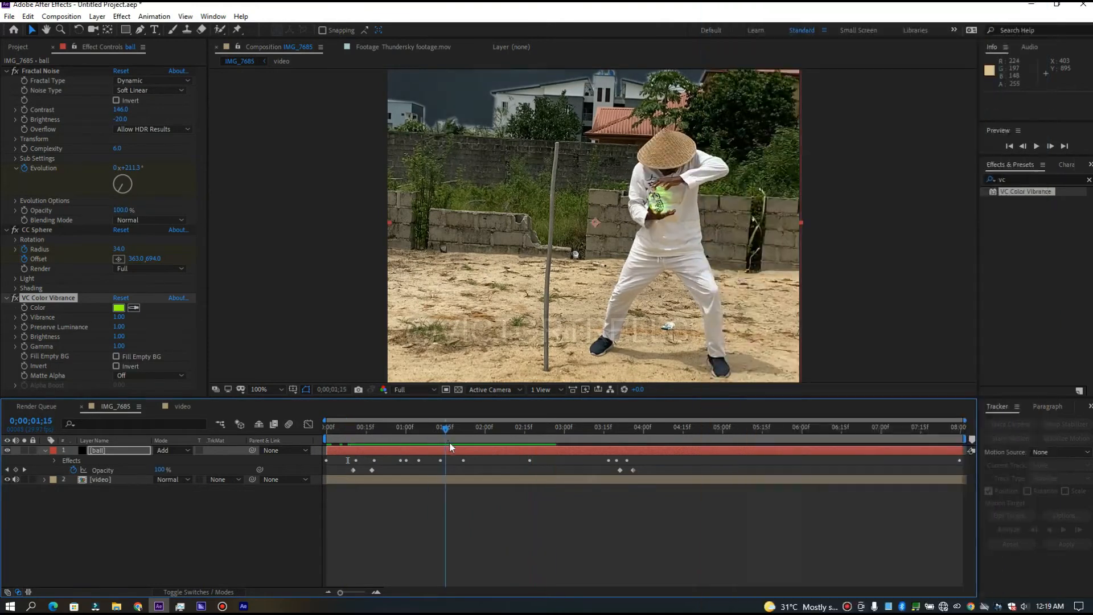
- Change the ball's VC Color Vibrance color to blue, 0072FF
left_click(120, 309)
left_click(119, 308)
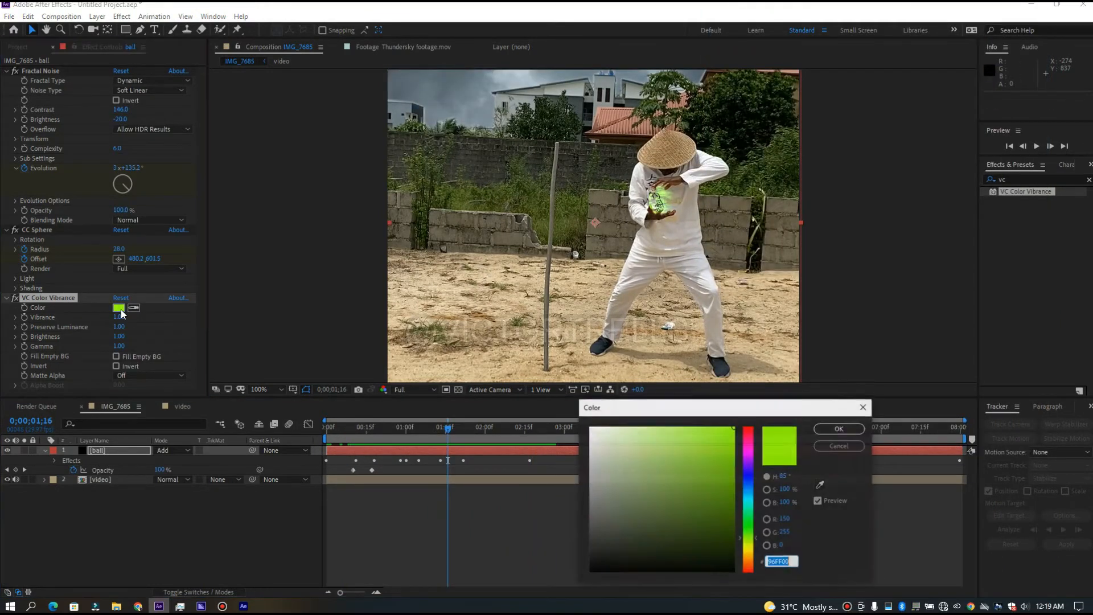
left_click_drag(752, 491, 747, 466)
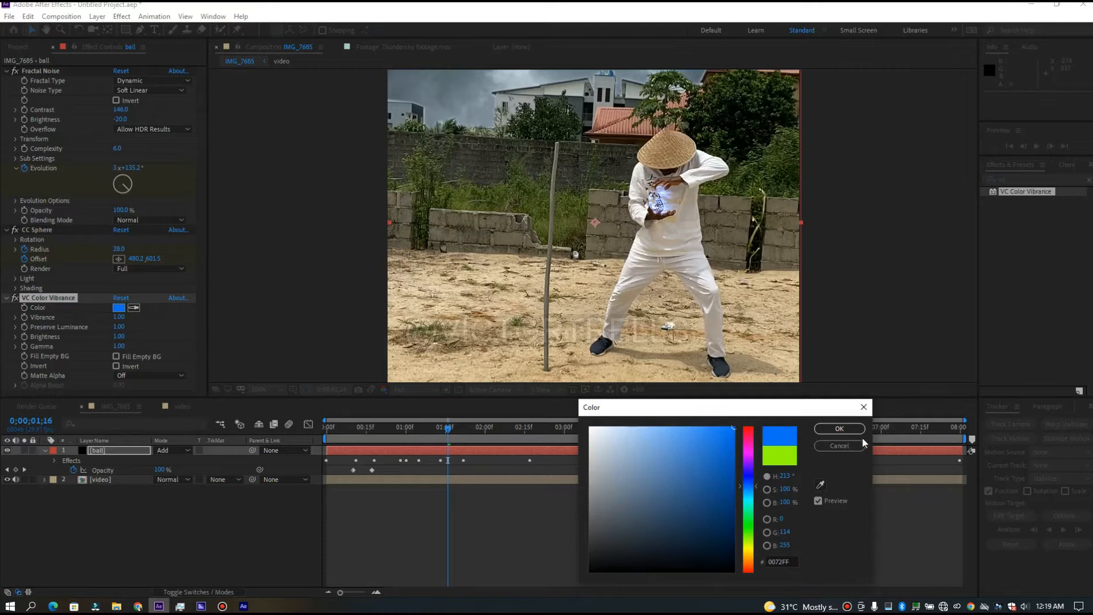
left_click(839, 429)
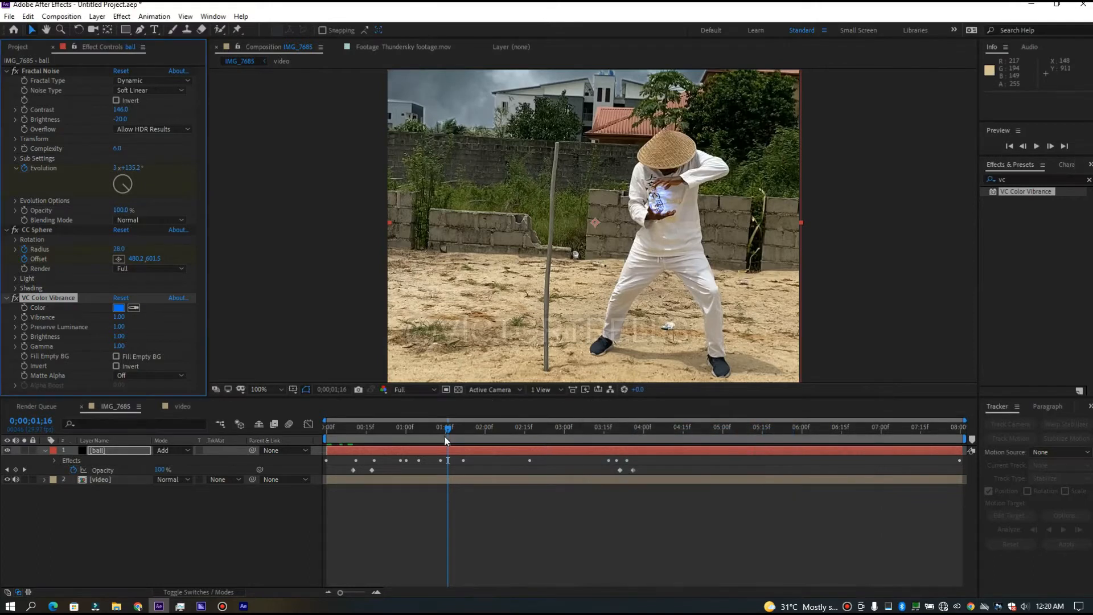
left_click_drag(447, 431, 450, 418)
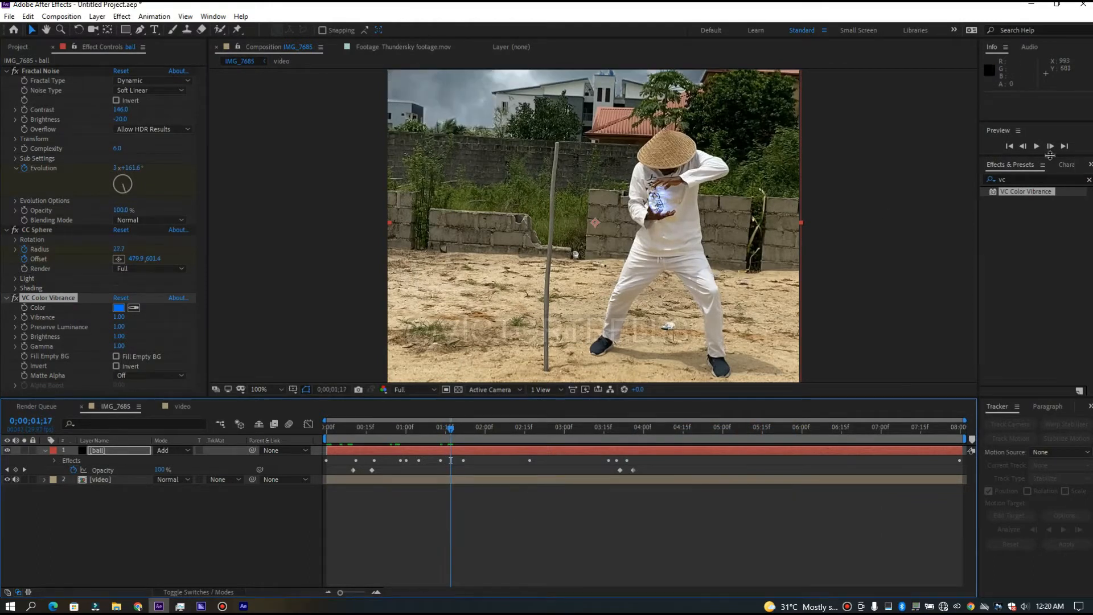
- Find CC Vector Blur, apply it to the ball layer, and play the composition from the start
left_click_drag(1015, 180, 832, 164)
type("ccv")
key("BackSpace")
type("ve")
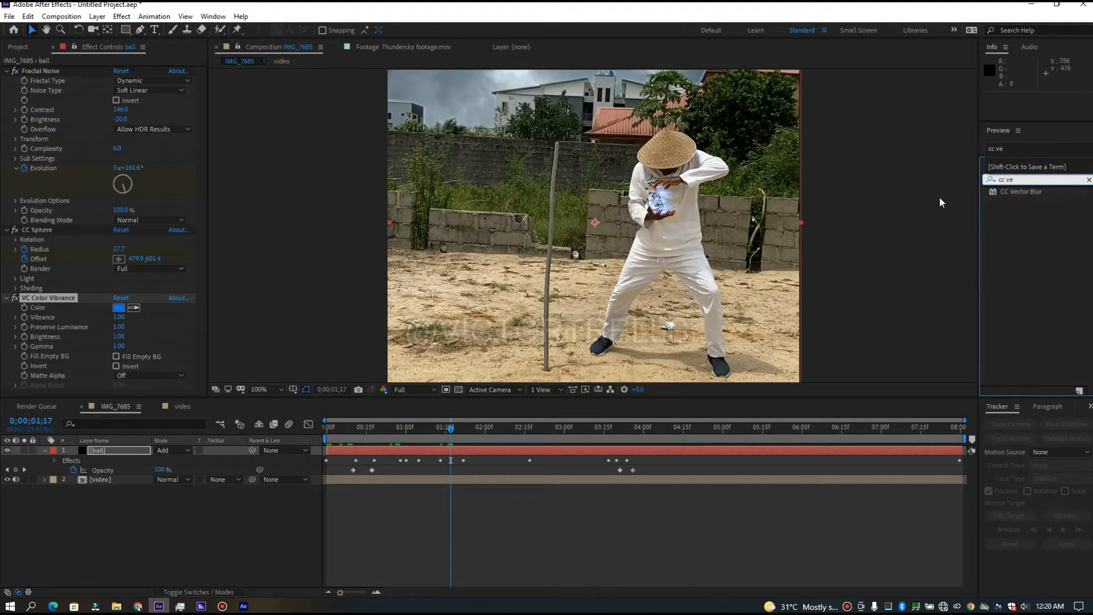
left_click(1029, 190)
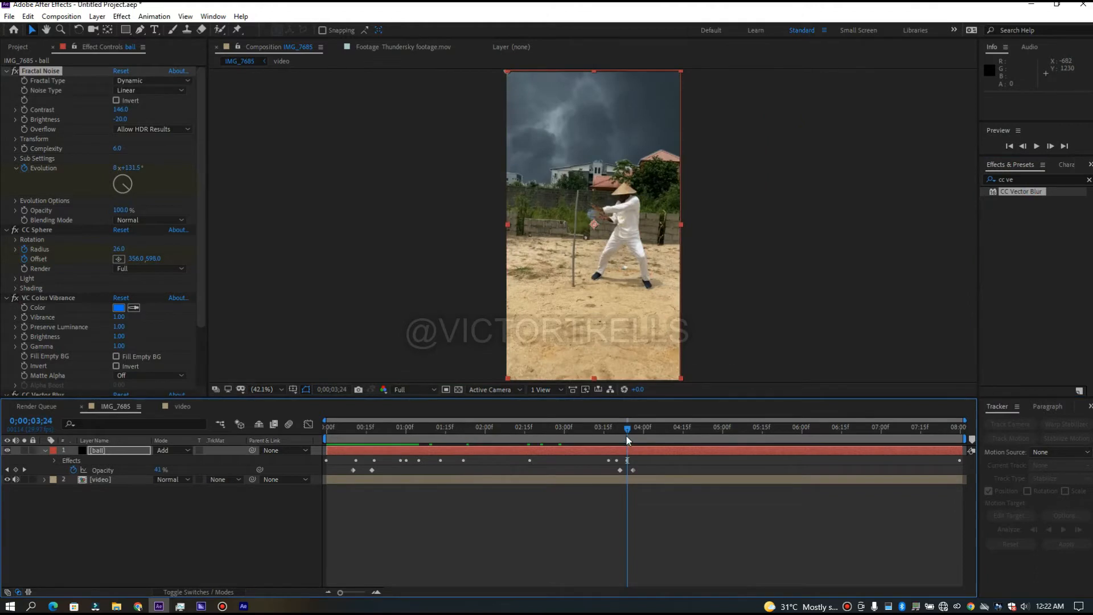
left_click_drag(629, 440, 305, 447)
key("space")
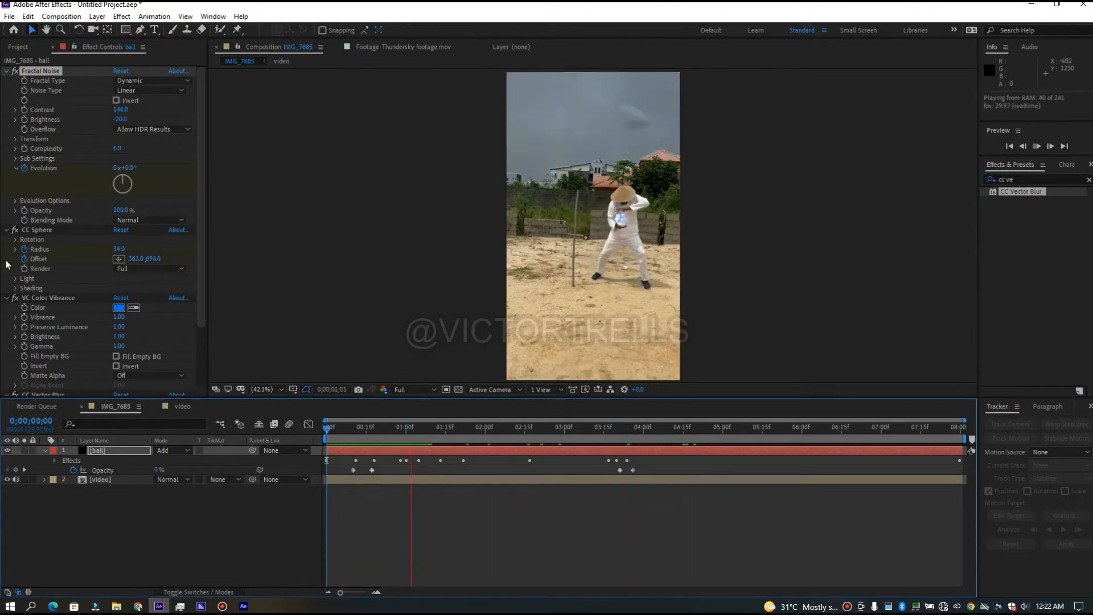
left_click(104, 540)
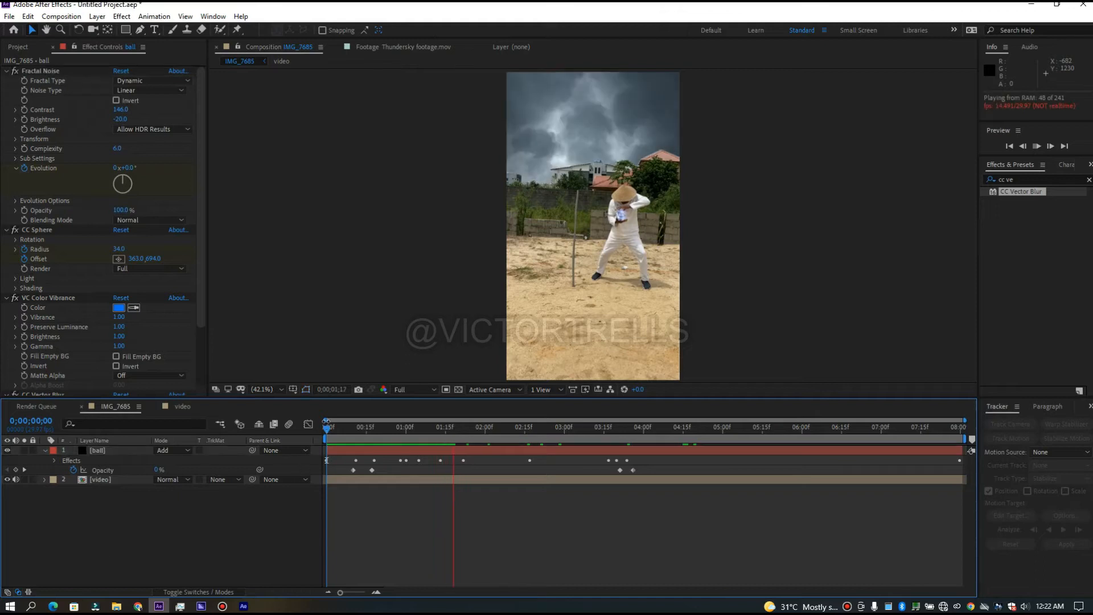
- Add Shockwave_Implosion_02.mov above the ball layer and position it in time to start at 0;00;03;04
left_click(581, 487)
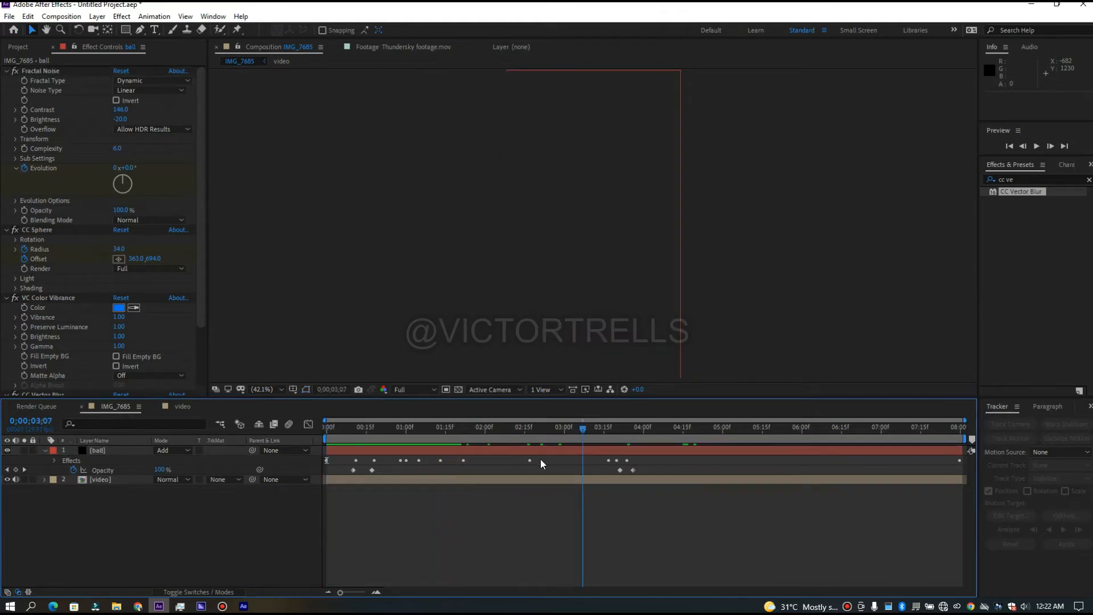
left_click(22, 46)
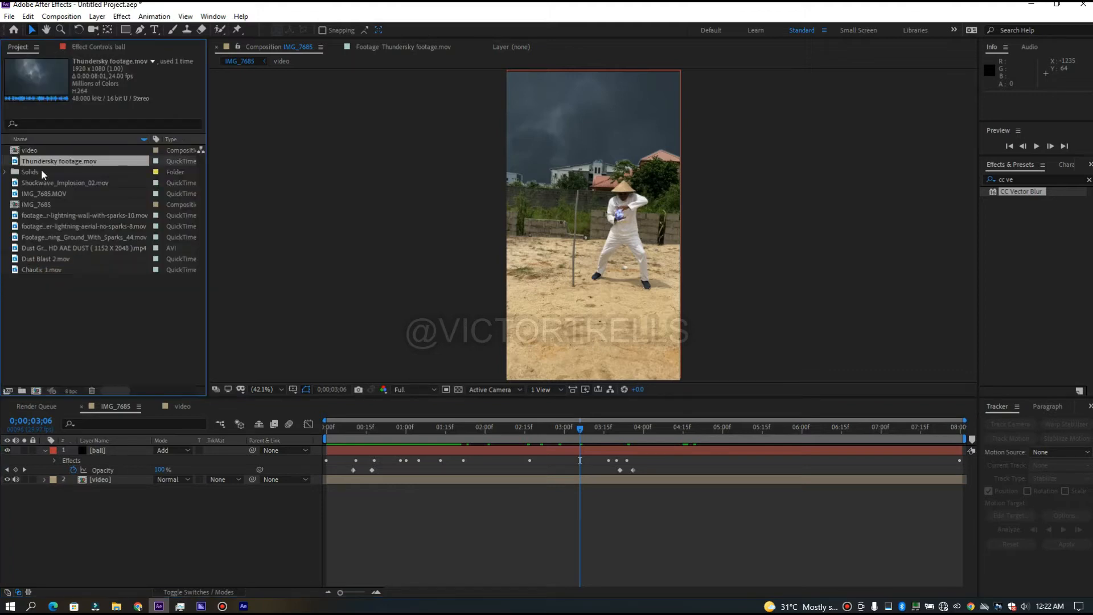
left_click(56, 181)
left_click_drag(66, 186, 115, 448)
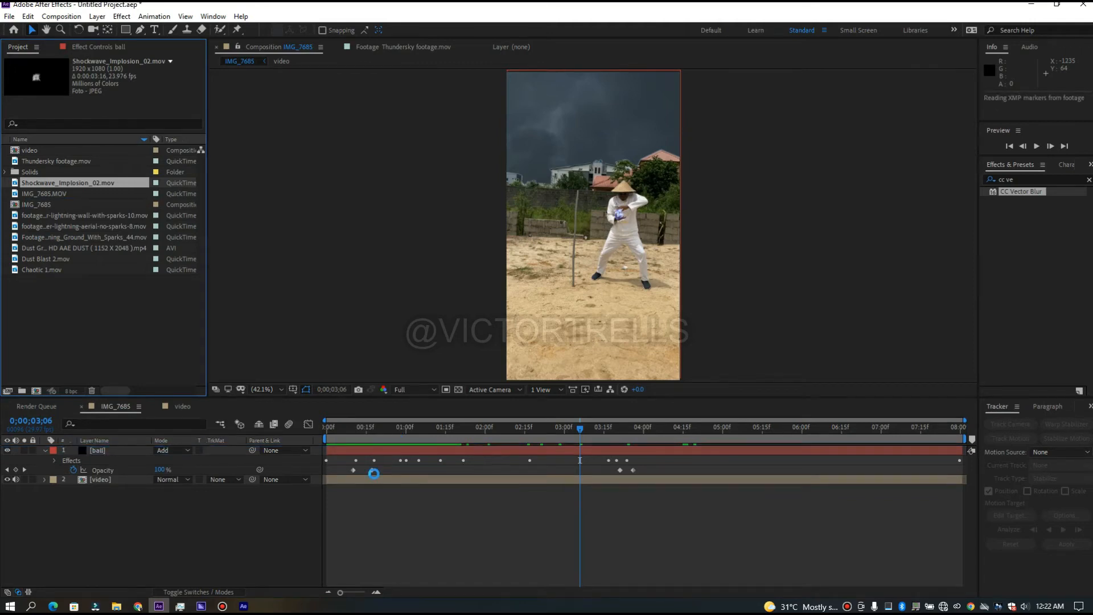
left_click_drag(500, 448, 681, 451)
left_click_drag(614, 452, 666, 448)
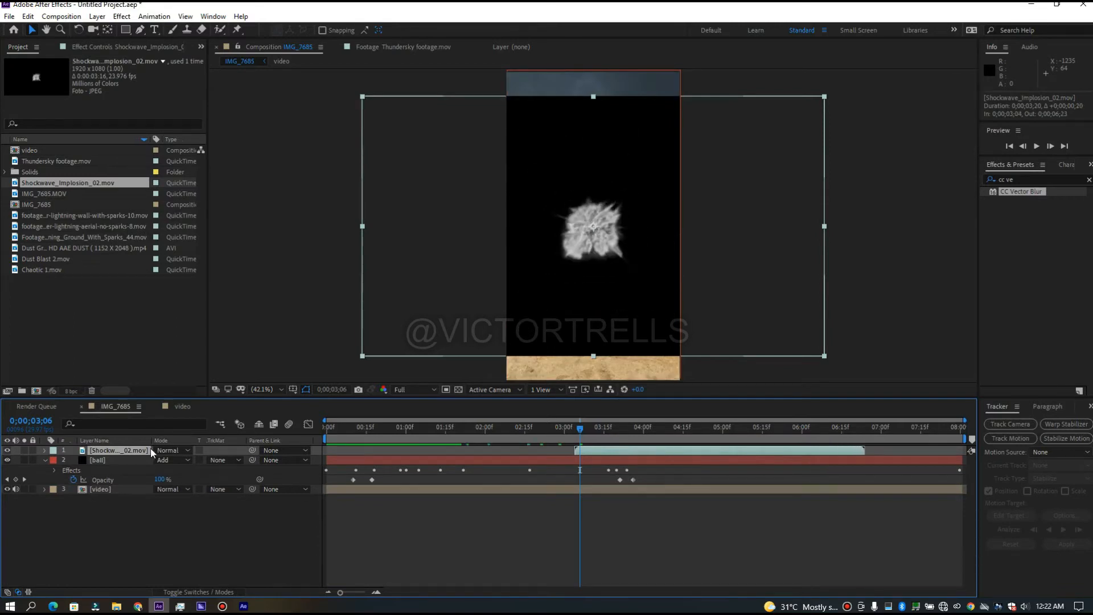
- Set the Shockwave_Implosion_02.mov layer's blending mode to Add and play the composition from 0;00;03;01
left_click(168, 449)
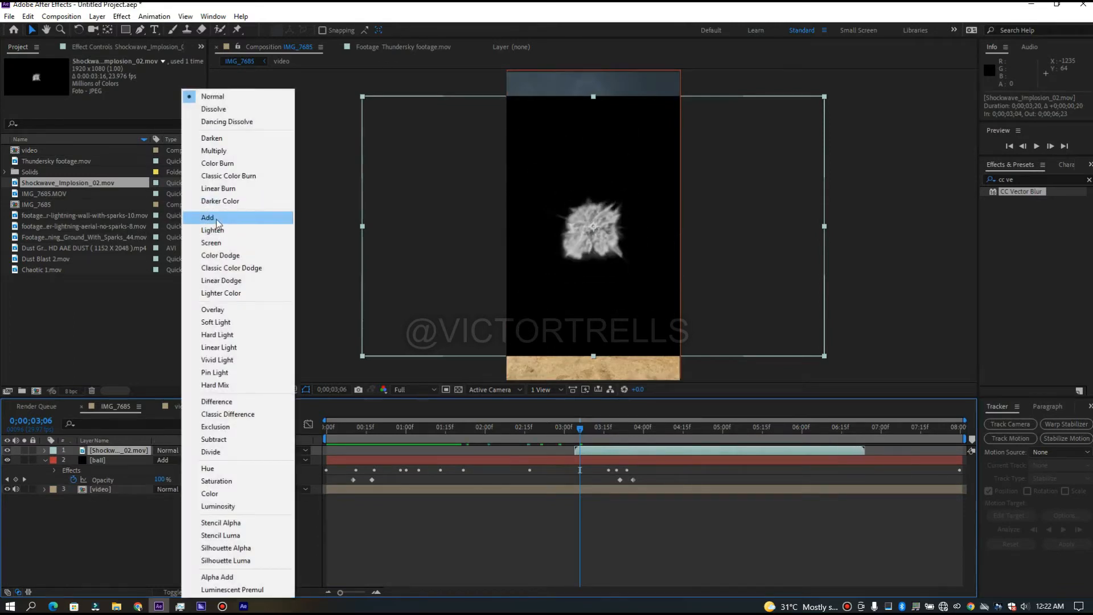
left_click(216, 218)
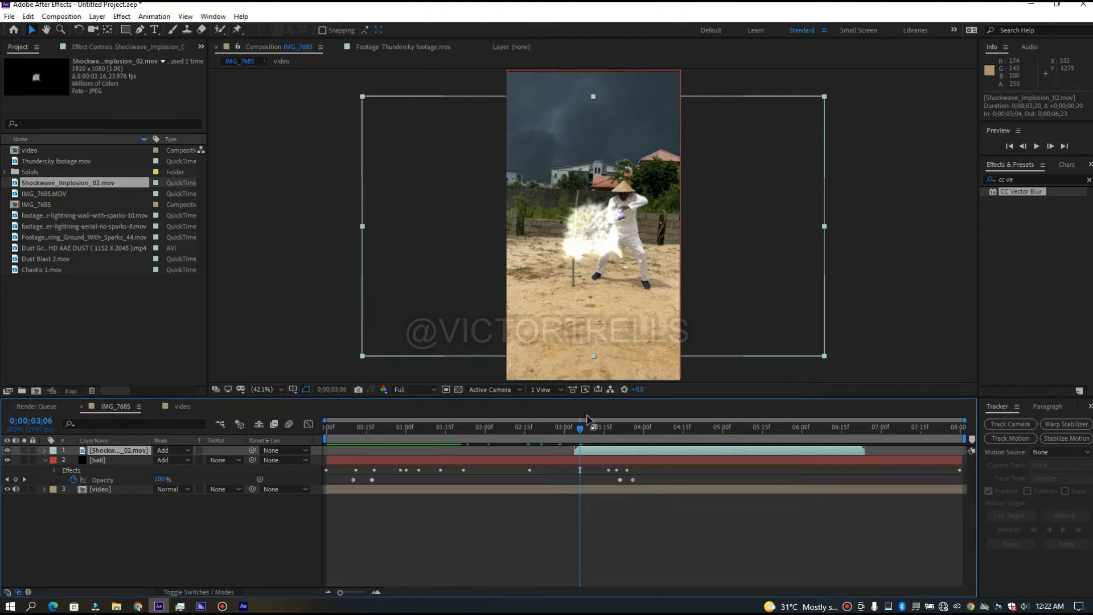
left_click(566, 434)
key("space")
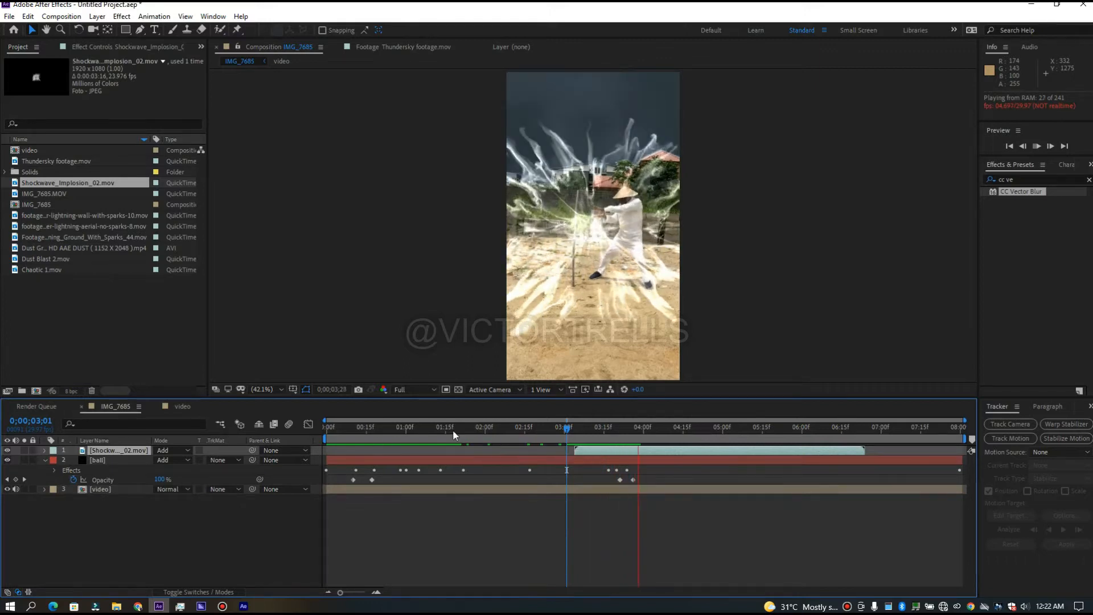
- Time-stretch the Shockwave_Implosion_02.mov layer to a duration of 0;00;02;06, holding its in-point in place
left_click_drag(567, 432, 603, 426)
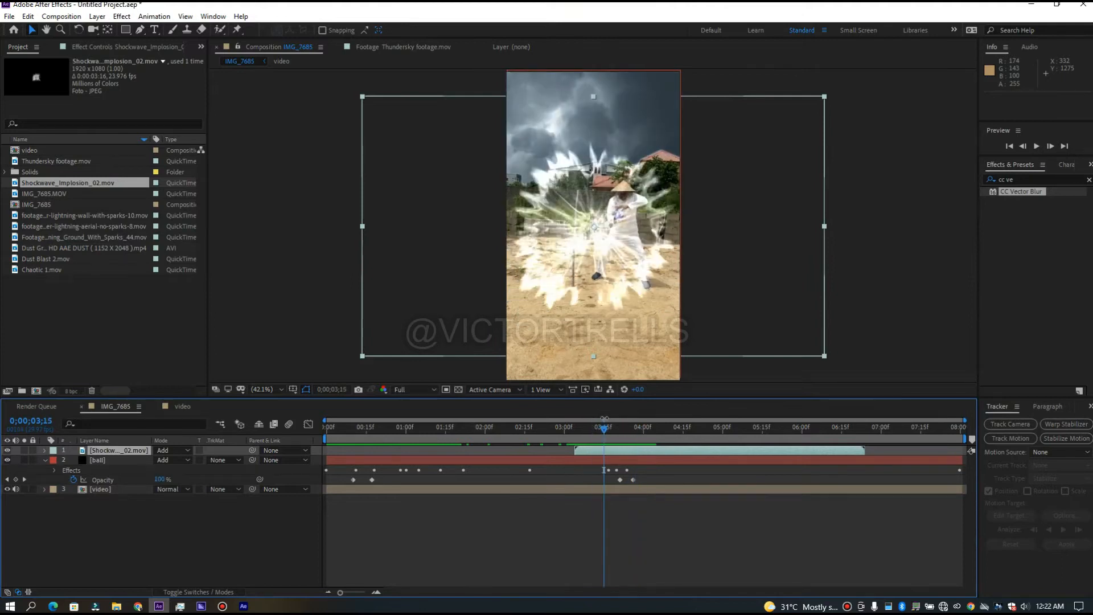
right_click(605, 452)
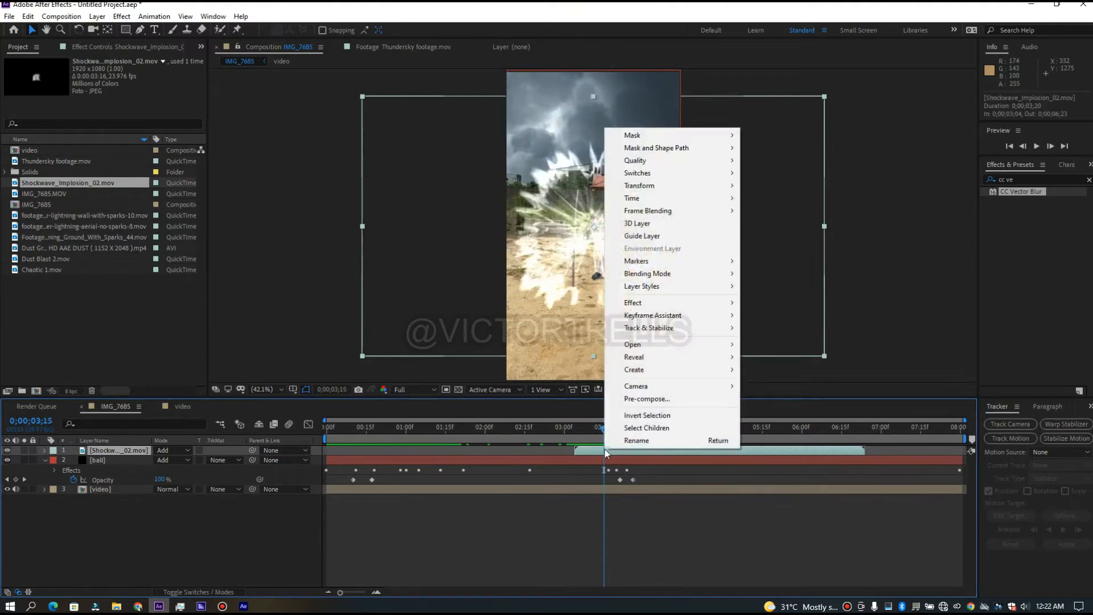
mouse_move(642, 200)
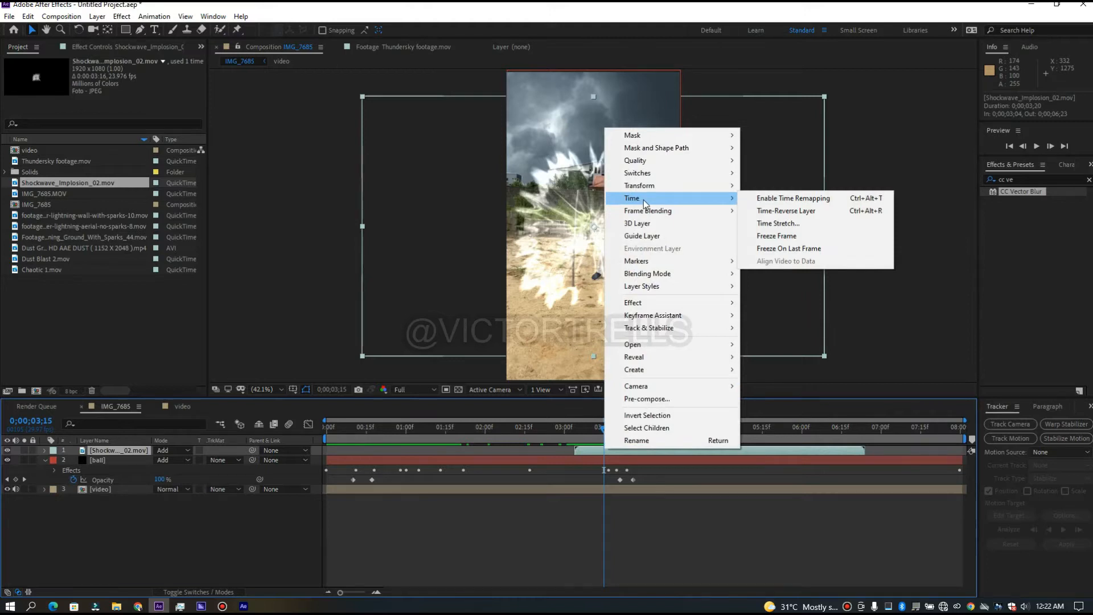
left_click(785, 224)
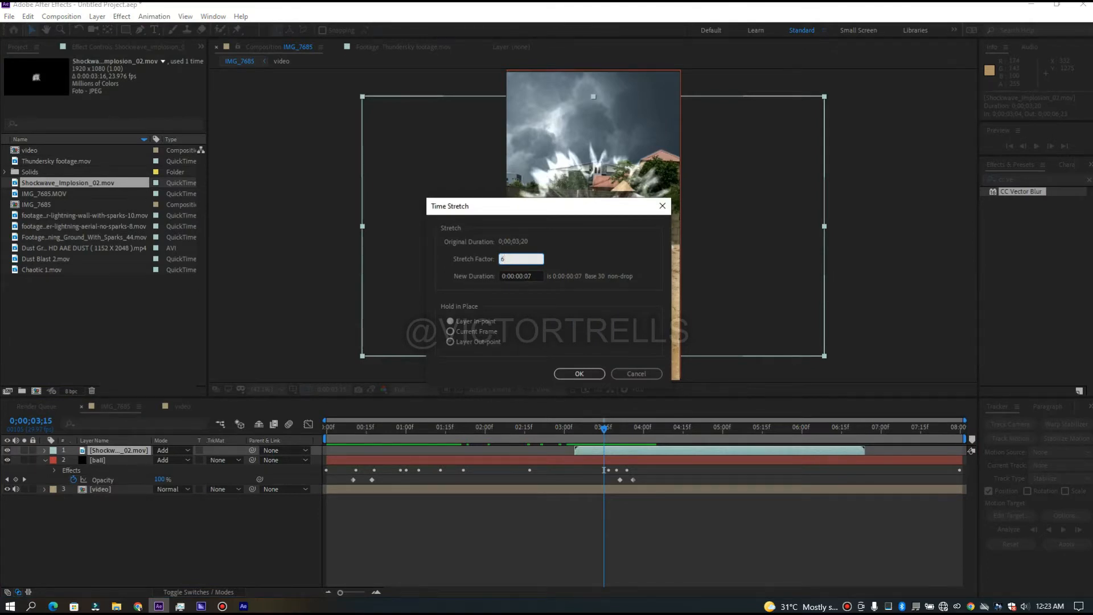
key("Return")
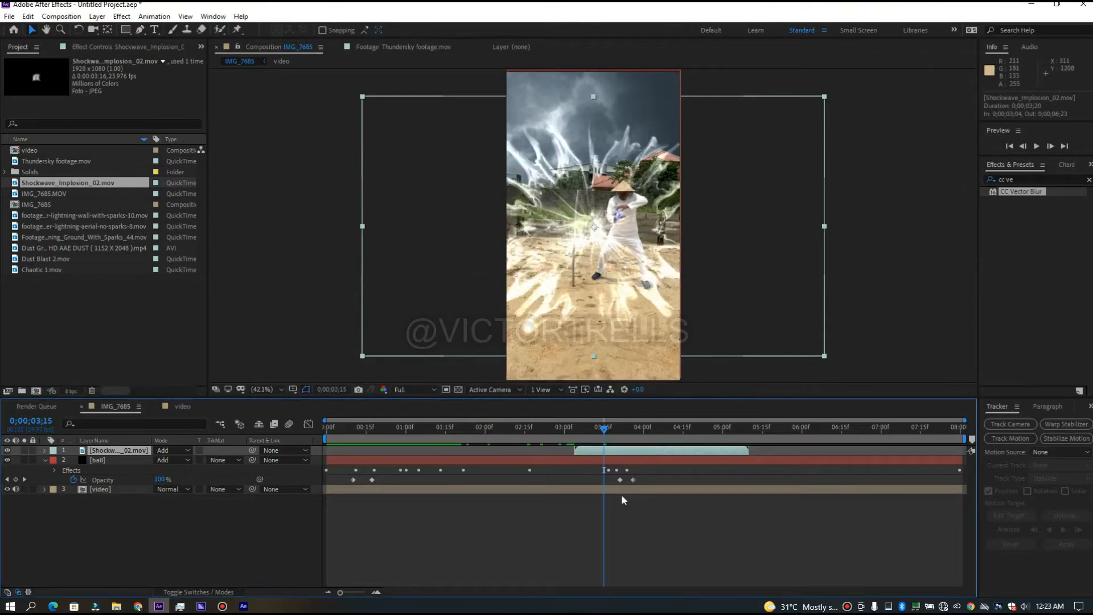
- Scale the shockwave layer to 63% and play the composition from 0;00;03;02
left_click_drag(603, 428, 606, 428)
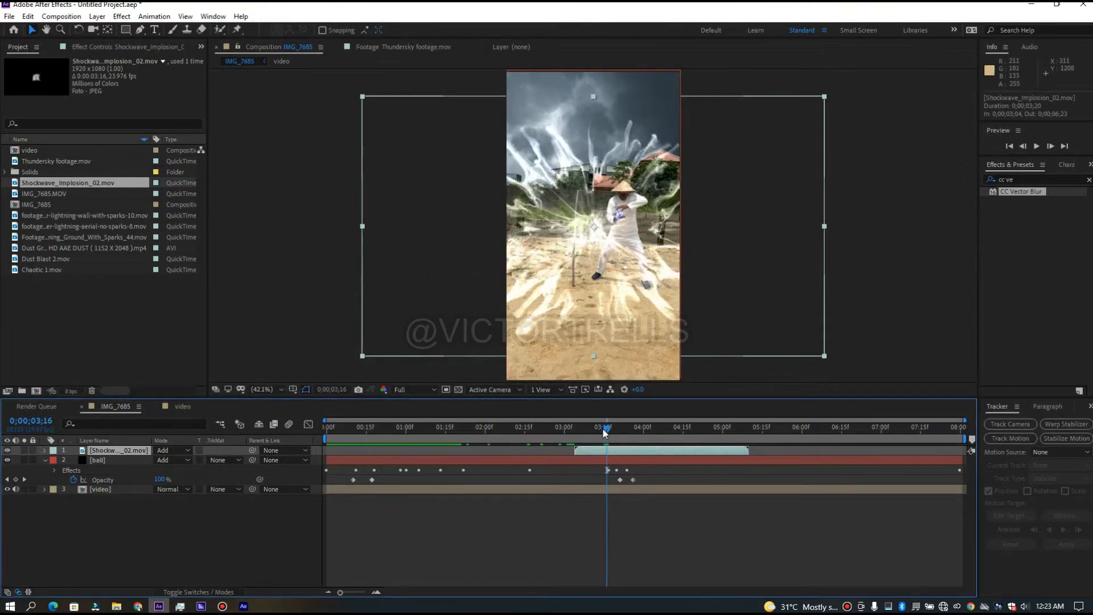
key("s")
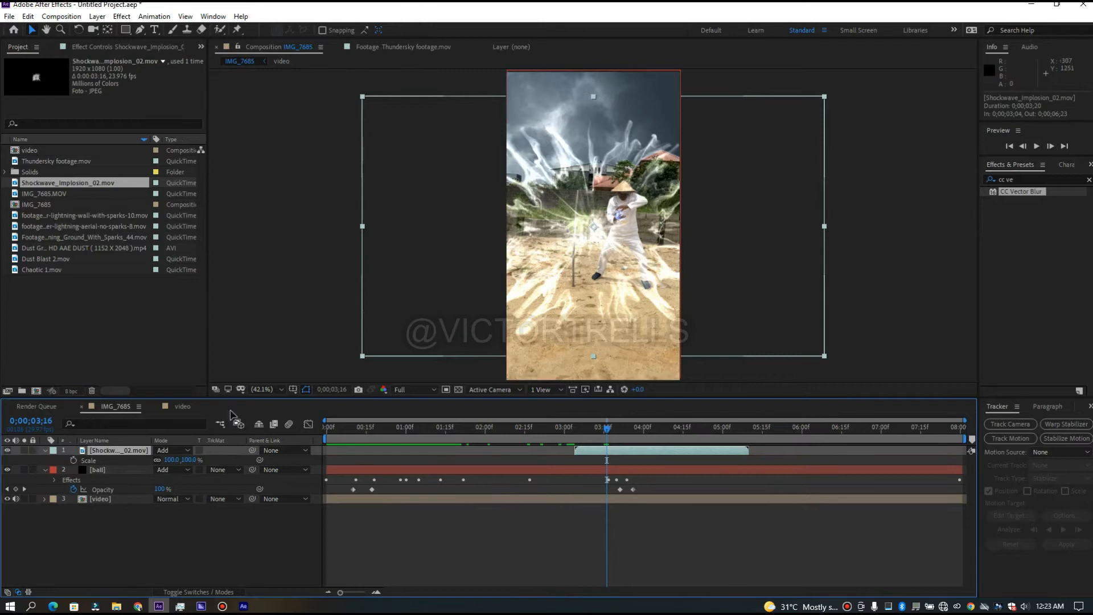
left_click_drag(165, 460, 135, 460)
left_click(569, 434)
key("space")
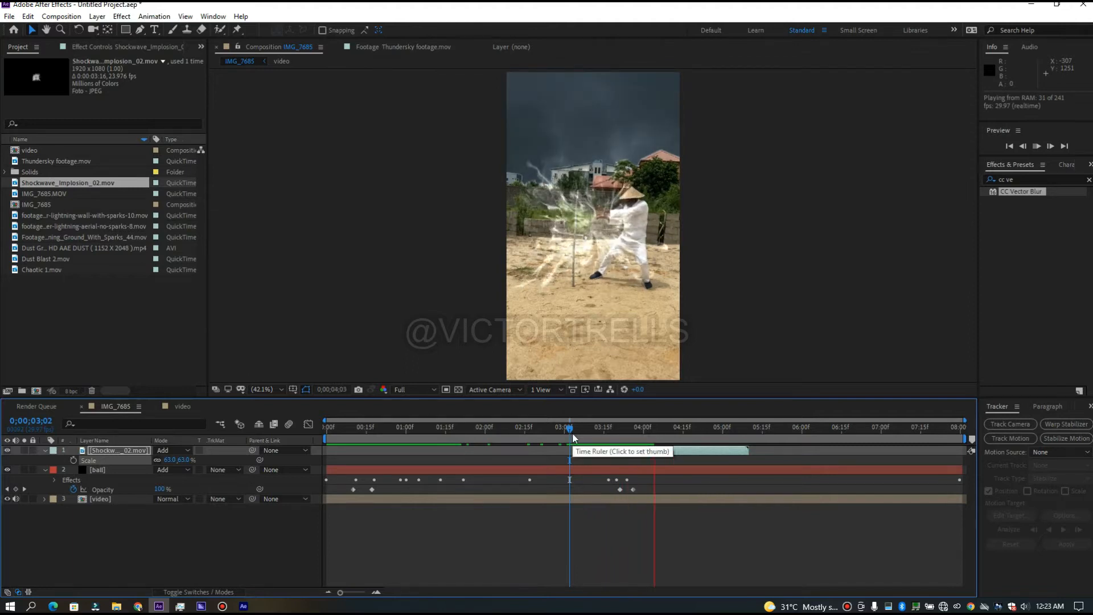
- Shift the shockwave layer in time to start at 0;00;03;23 and play it from 0;00;03;25
left_click_drag(579, 432, 634, 435)
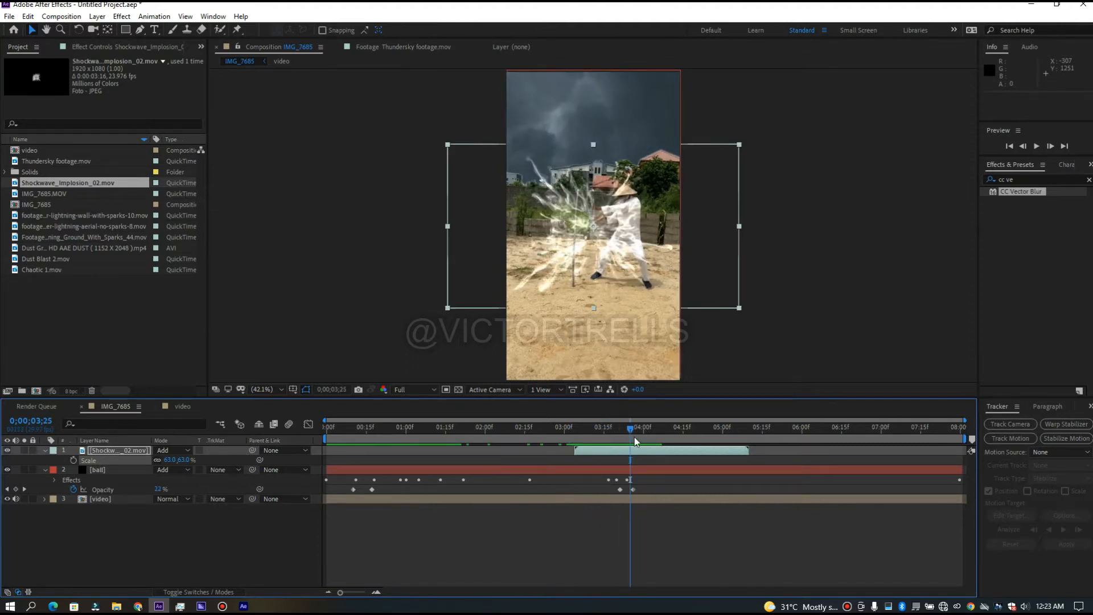
left_click_drag(614, 455, 664, 447)
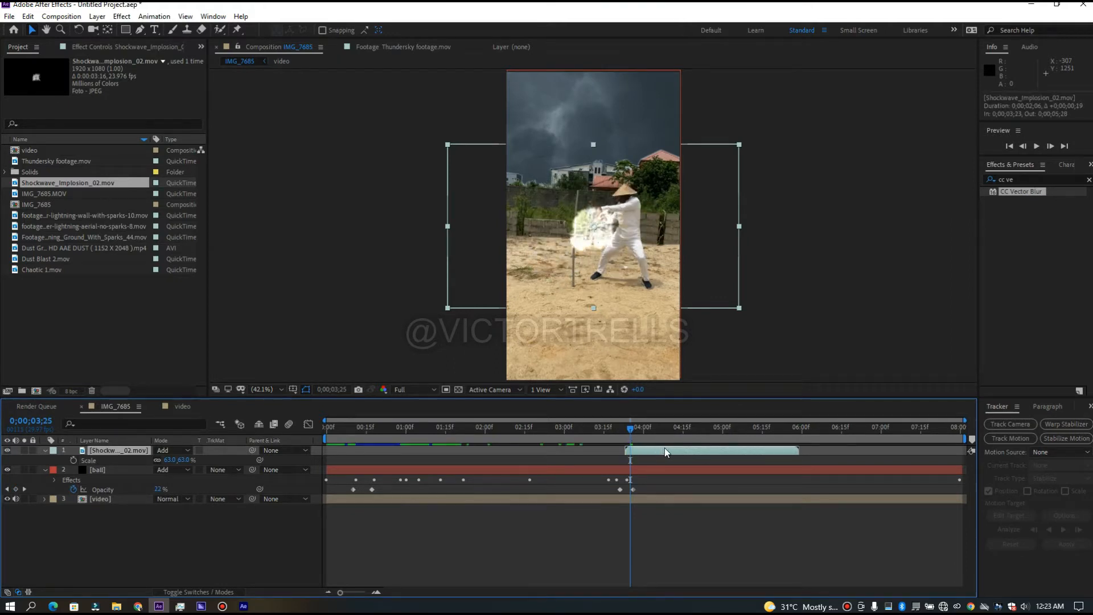
key("space")
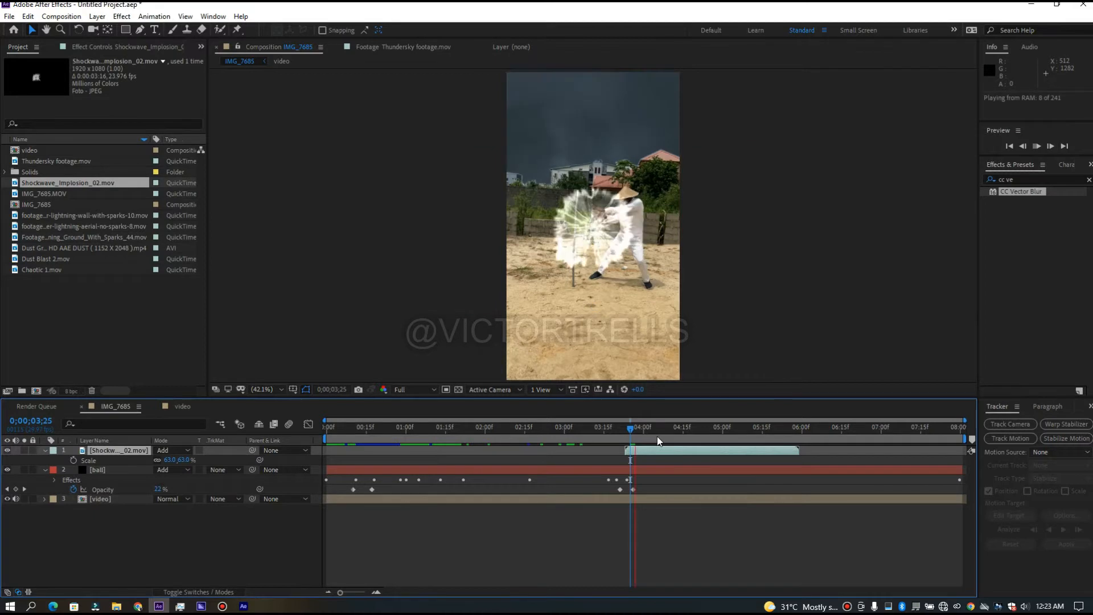
- Scale the shockwave layer to 48% and move it to the performer's hands at position 390.9, 575.9
key("space")
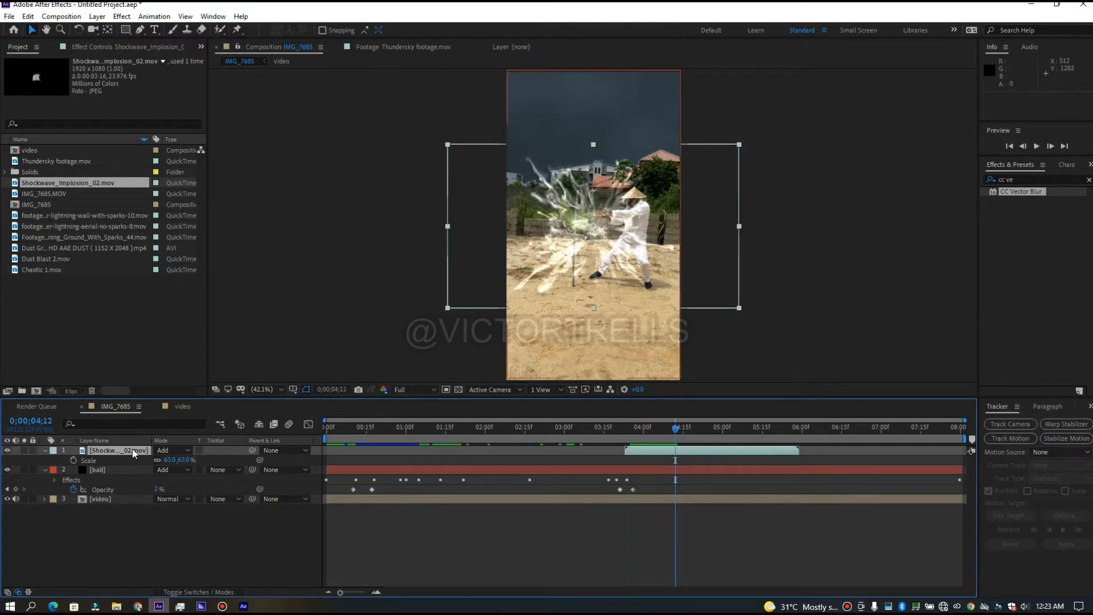
left_click_drag(169, 460, 160, 460)
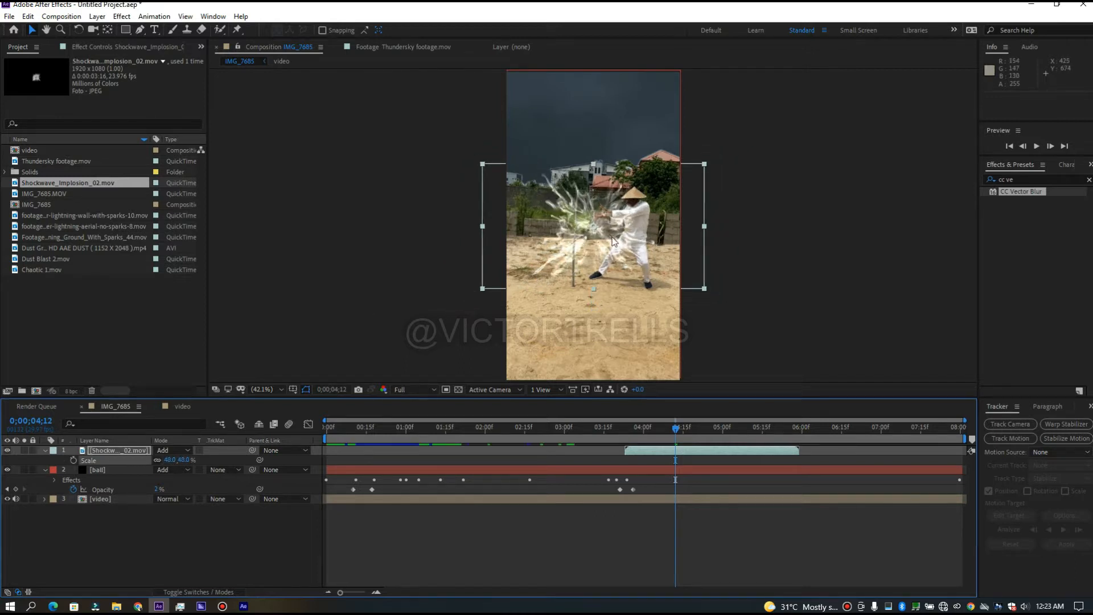
mouse_move(604, 242)
left_mouse_down()
mouse_move(612, 215)
mouse_move(612, 226)
left_mouse_up()
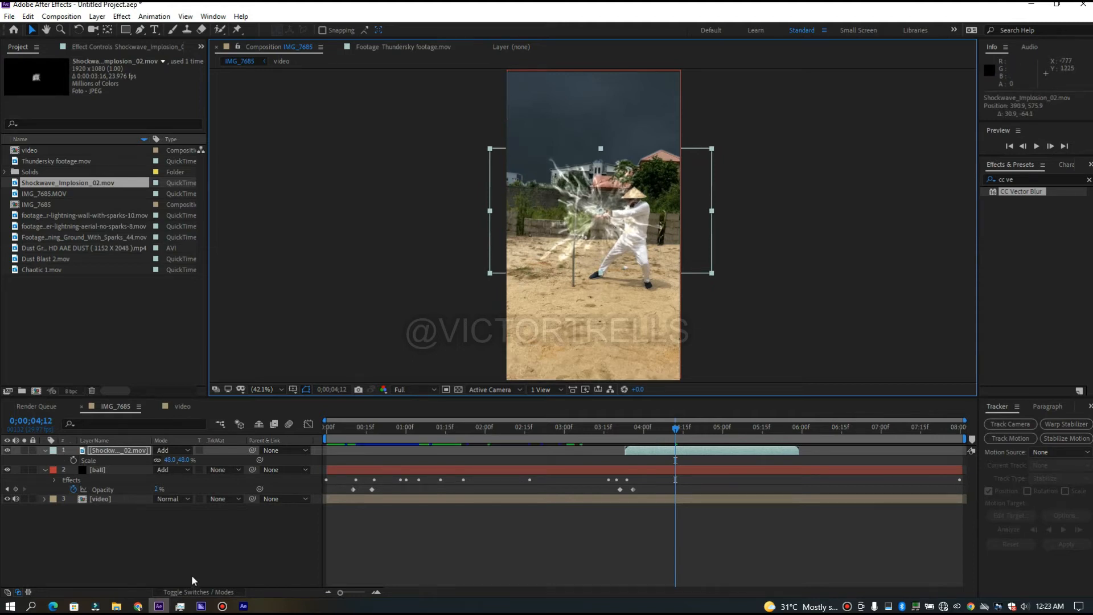
- Make the shockwave layer 3D, set its Y orientation to 27°, and play the composition around the release
left_click(210, 589)
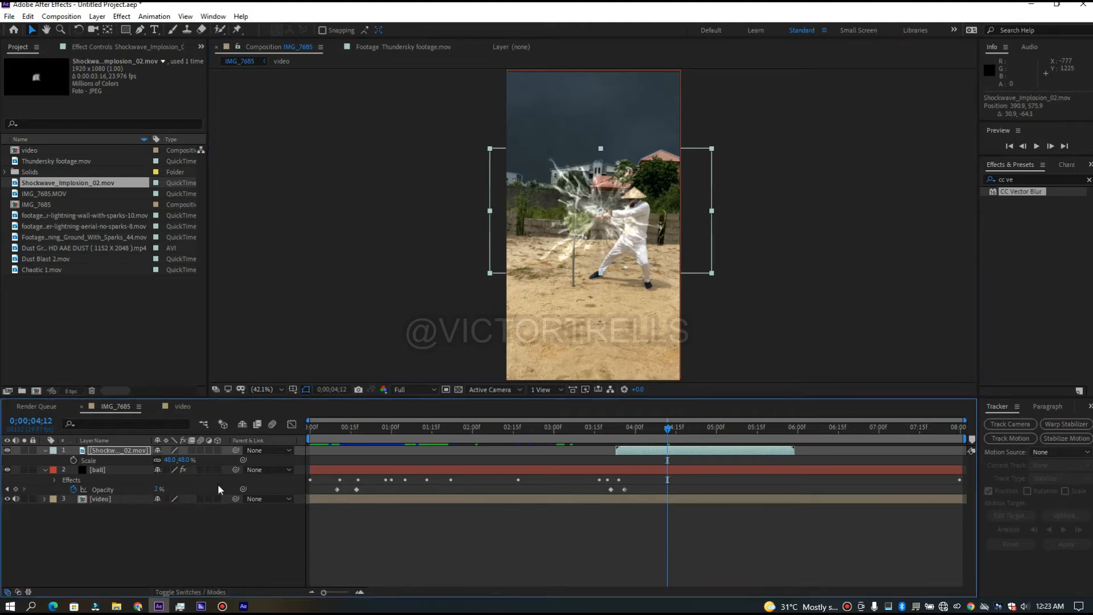
left_click(216, 447)
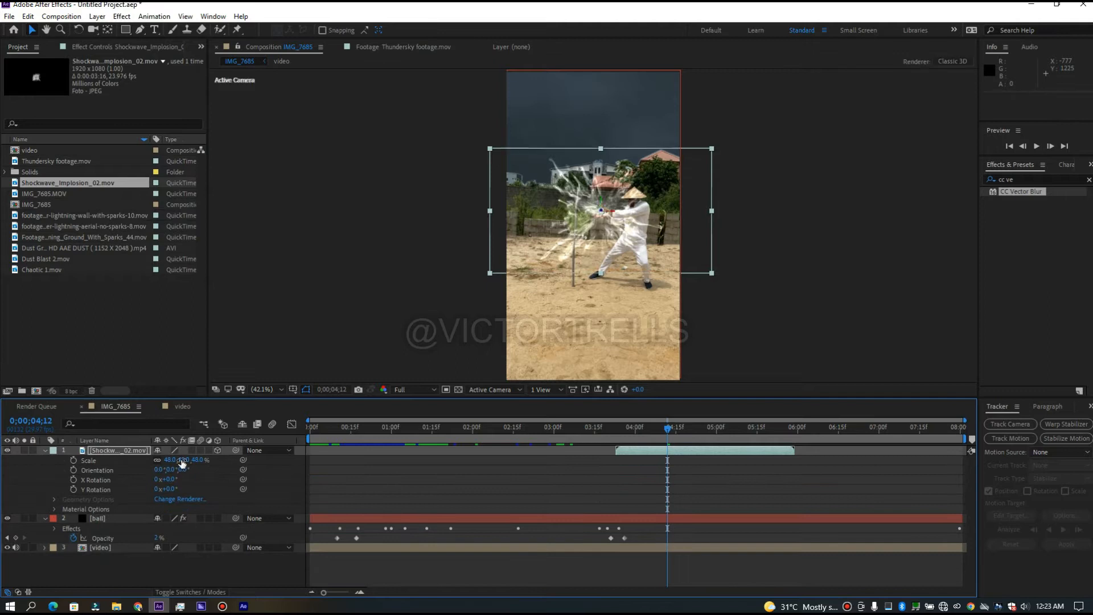
left_click_drag(169, 459, 186, 467)
key("ctrl+z")
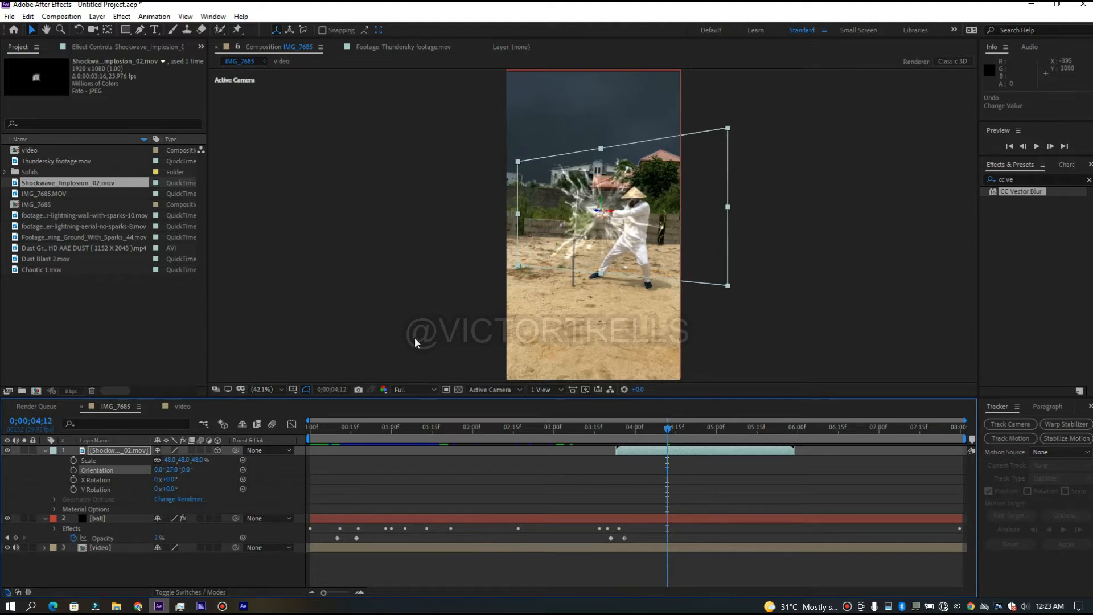
left_click_drag(660, 431, 620, 434)
key("space")
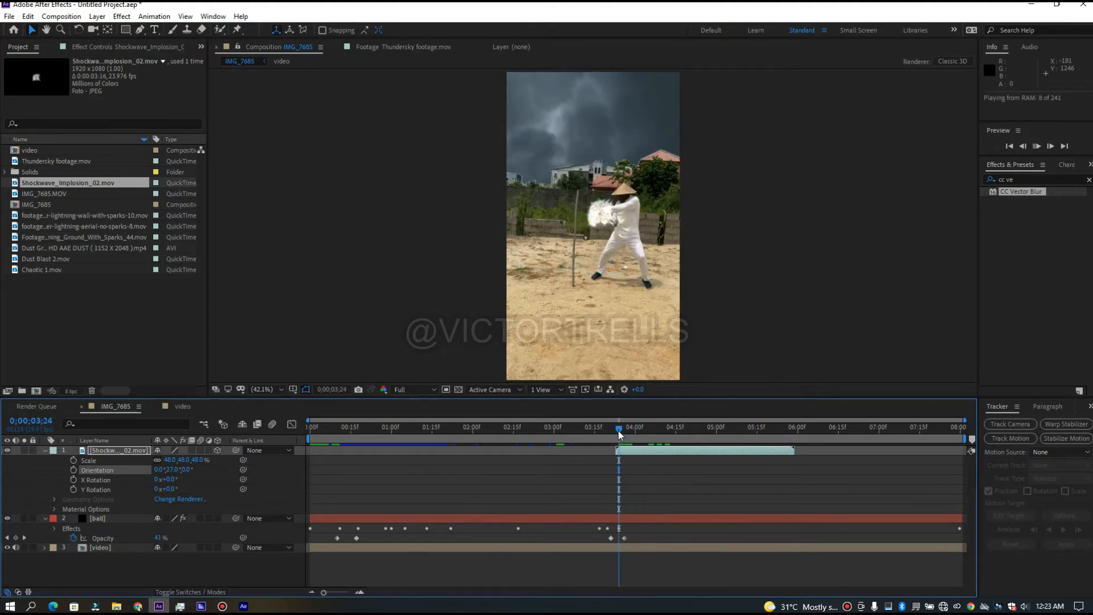
left_click_drag(604, 431, 570, 433)
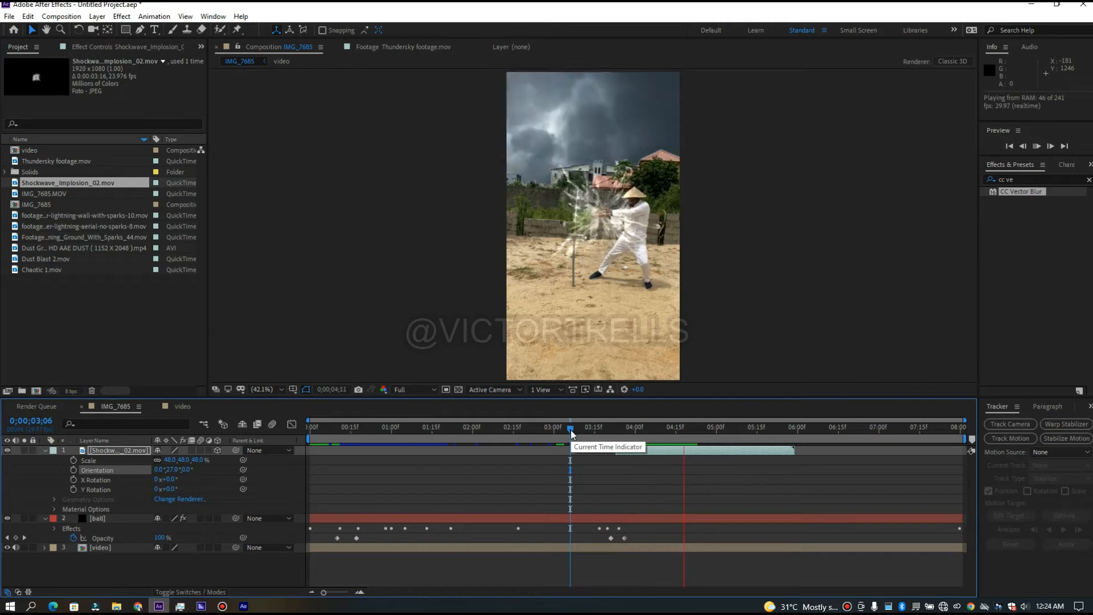
key("space")
- Try the CC Vector Blur effect on the shockwave layer and remove it
left_click_drag(637, 429, 648, 429)
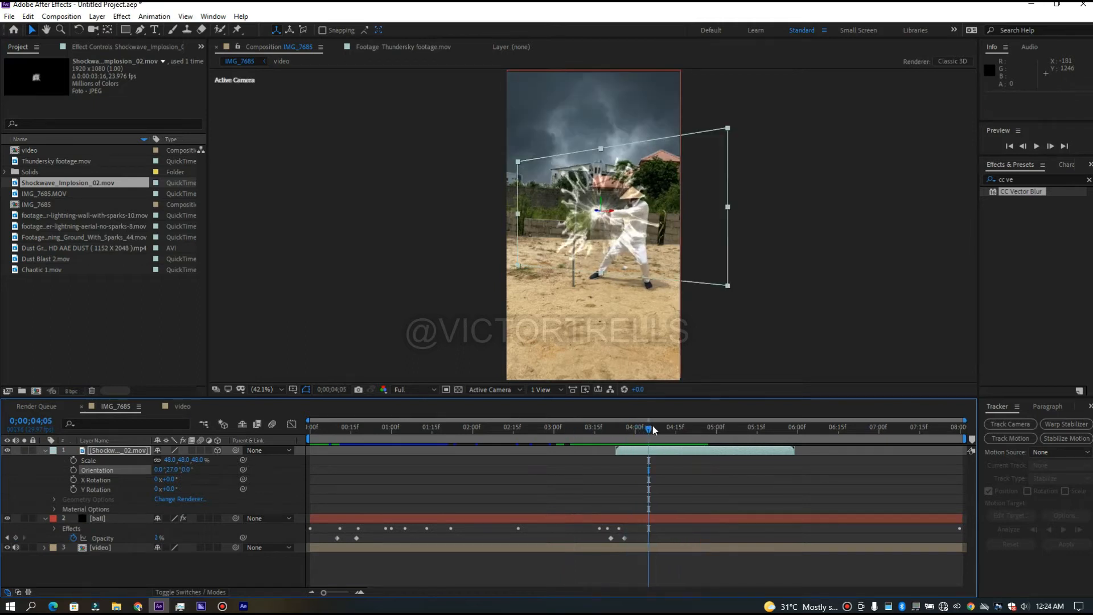
double_click(1021, 192)
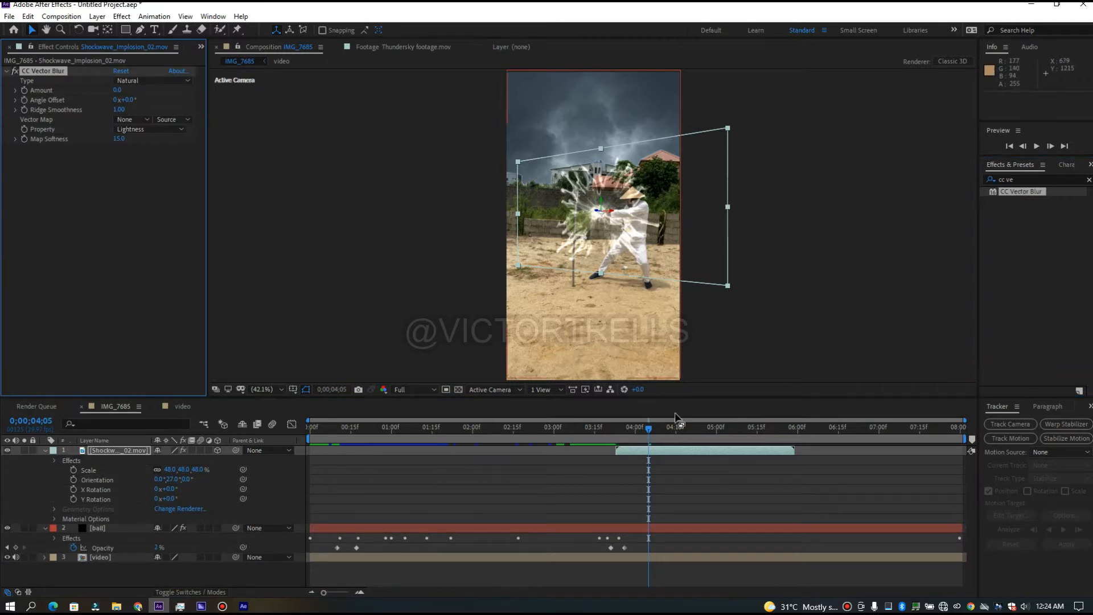
mouse_move(642, 430)
left_mouse_down()
mouse_move(665, 428)
mouse_move(654, 432)
left_mouse_up()
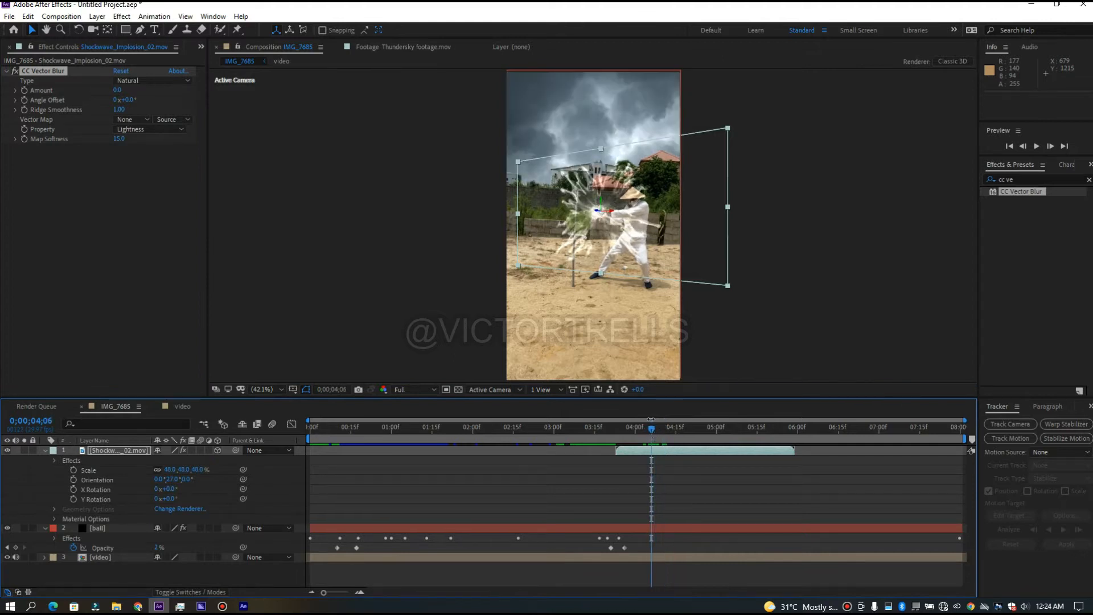
left_click(60, 70)
key("Delete")
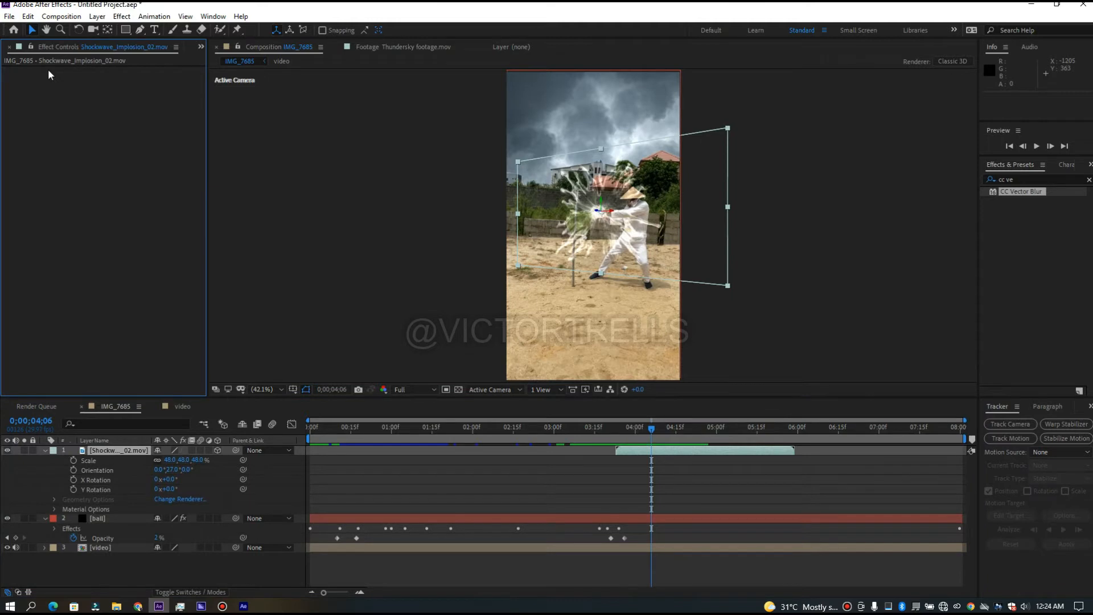
- Find the VC Color Vibrance effect and apply it to the shockwave layer
left_click(1031, 179)
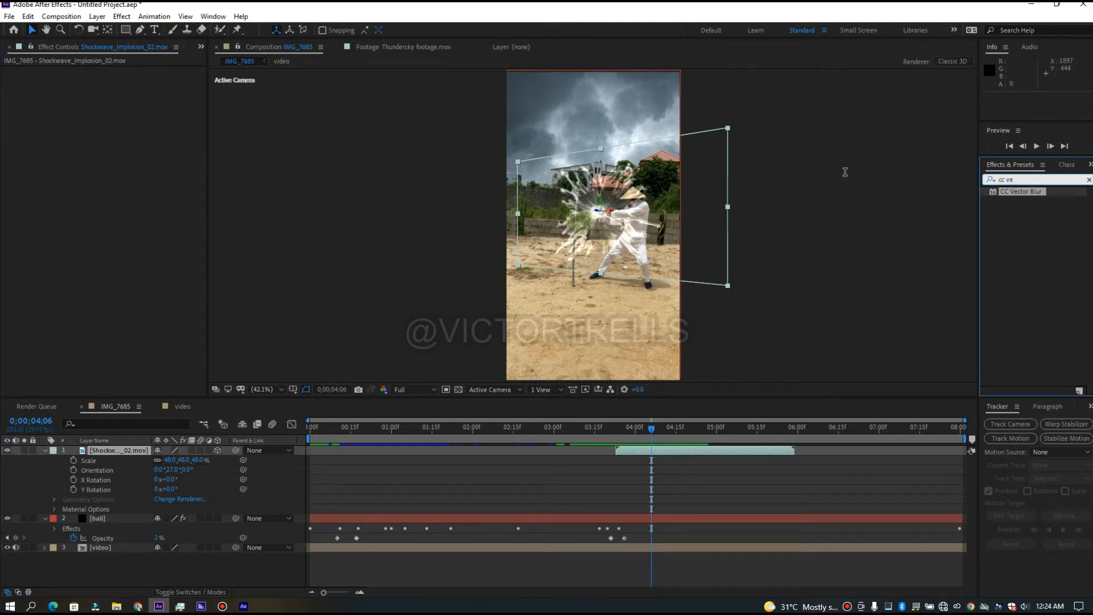
type("vc col")
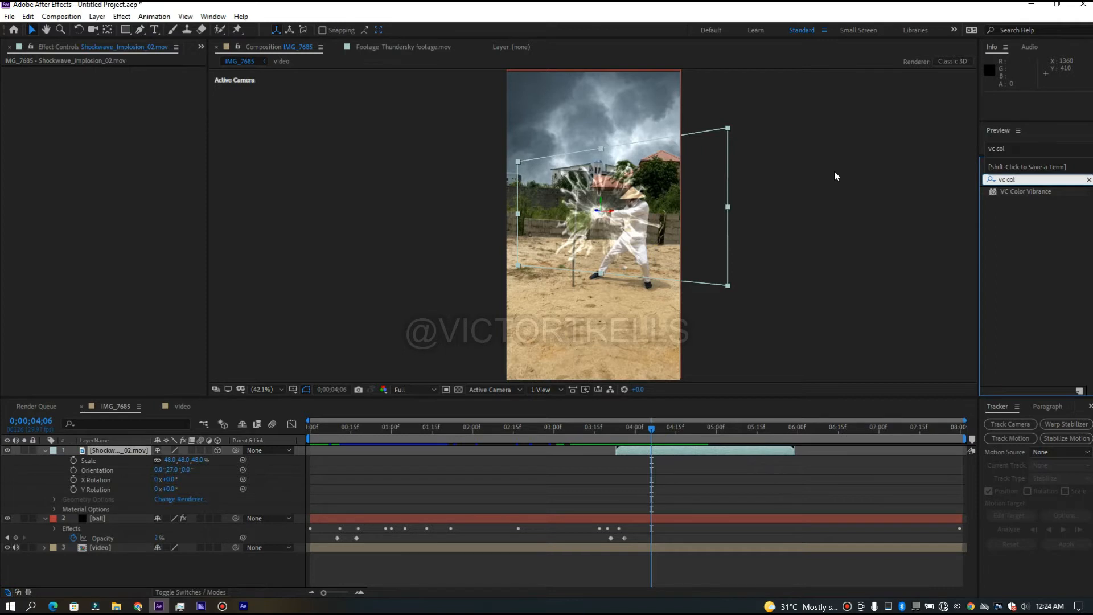
double_click(1028, 192)
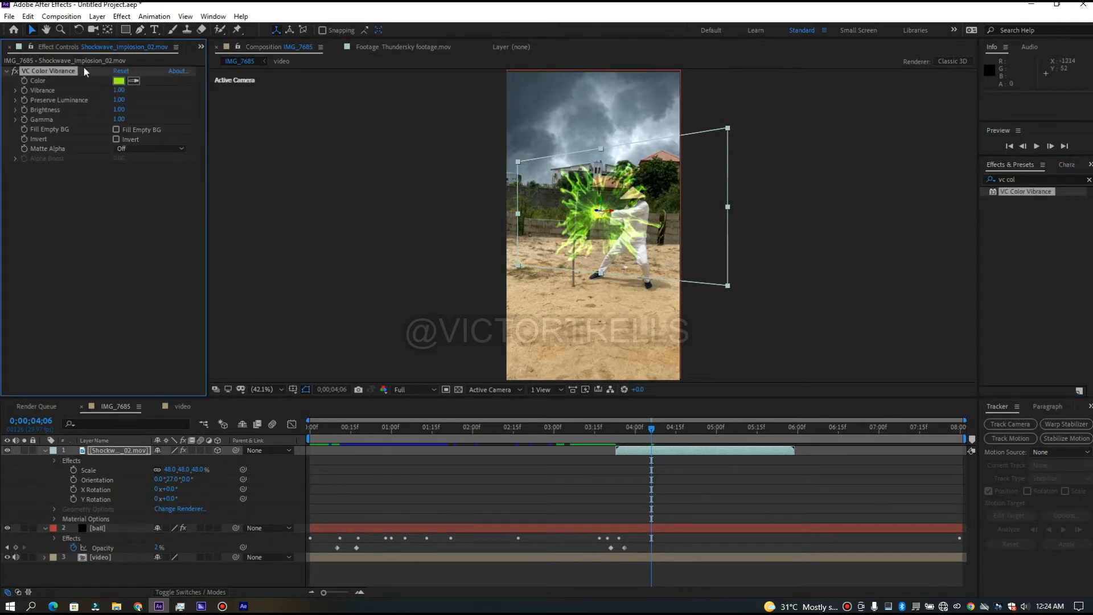
- Change the shockwave's VC Color Vibrance color to blue, 00B9FD, and play the composition from 0;00;02;04
left_click(118, 82)
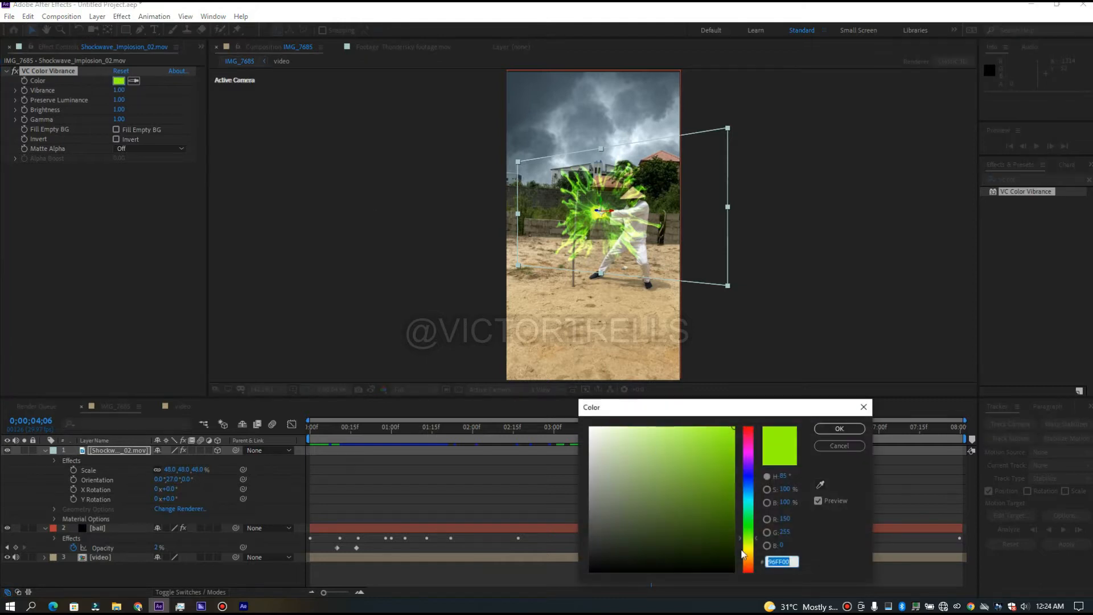
left_click_drag(750, 512, 751, 497)
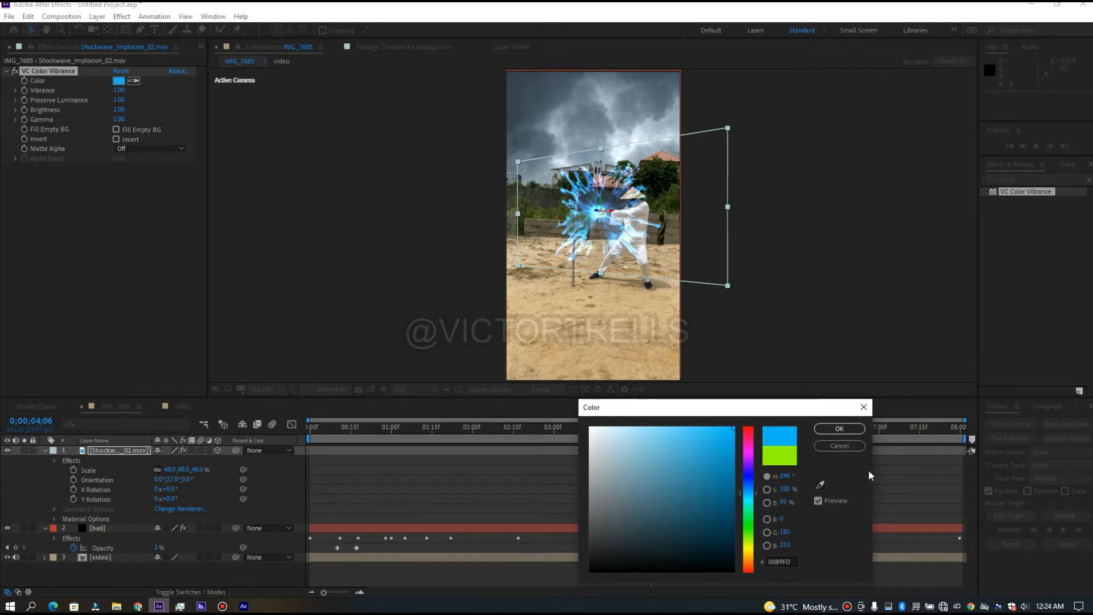
left_click(840, 429)
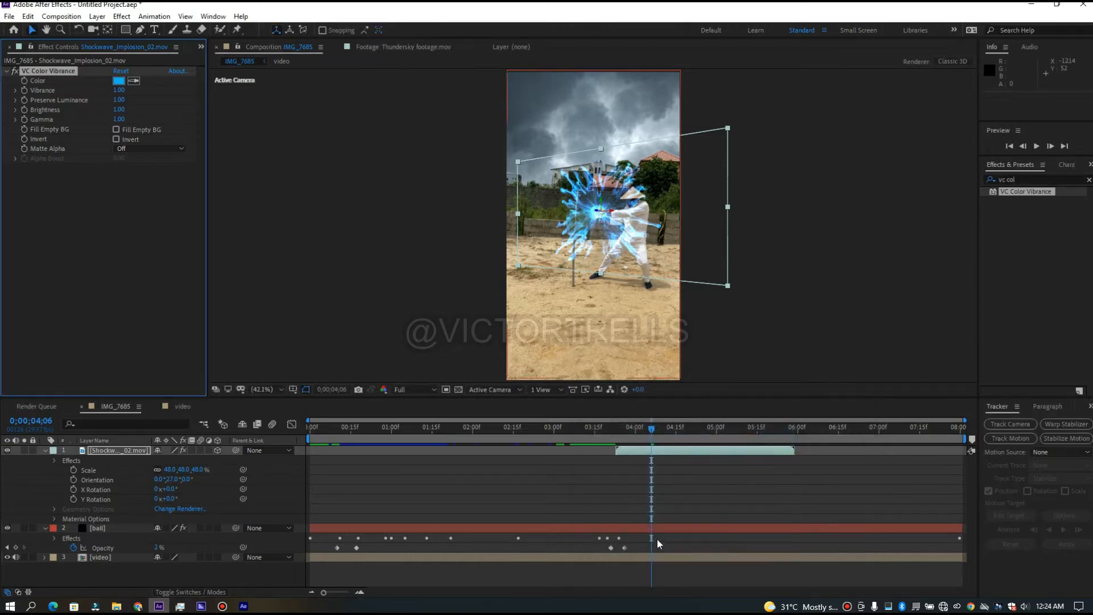
left_click_drag(652, 436, 568, 438)
key("space")
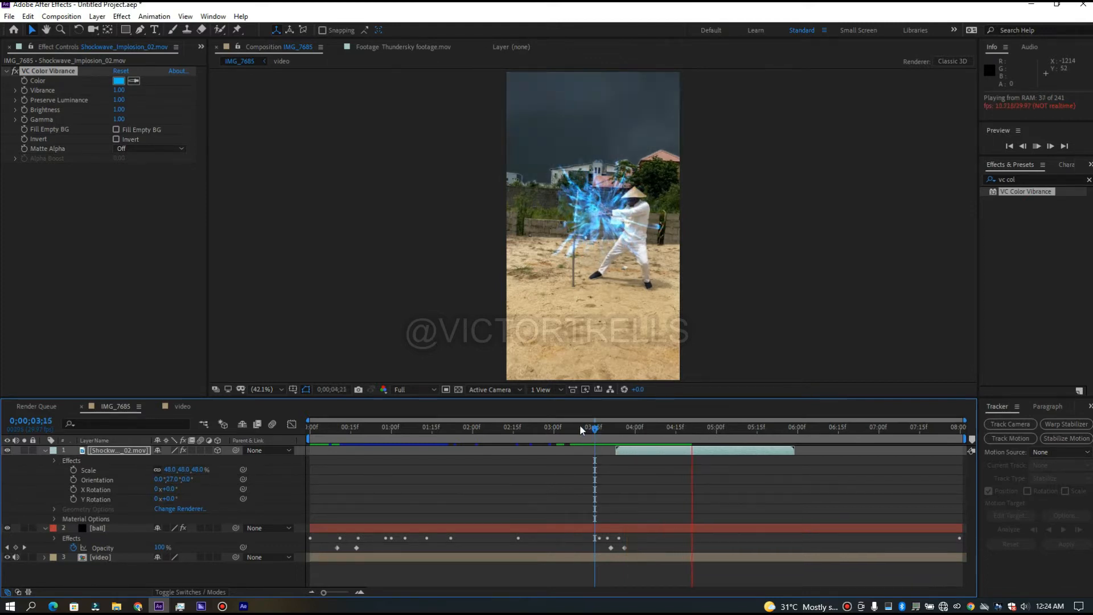
left_click(483, 426)
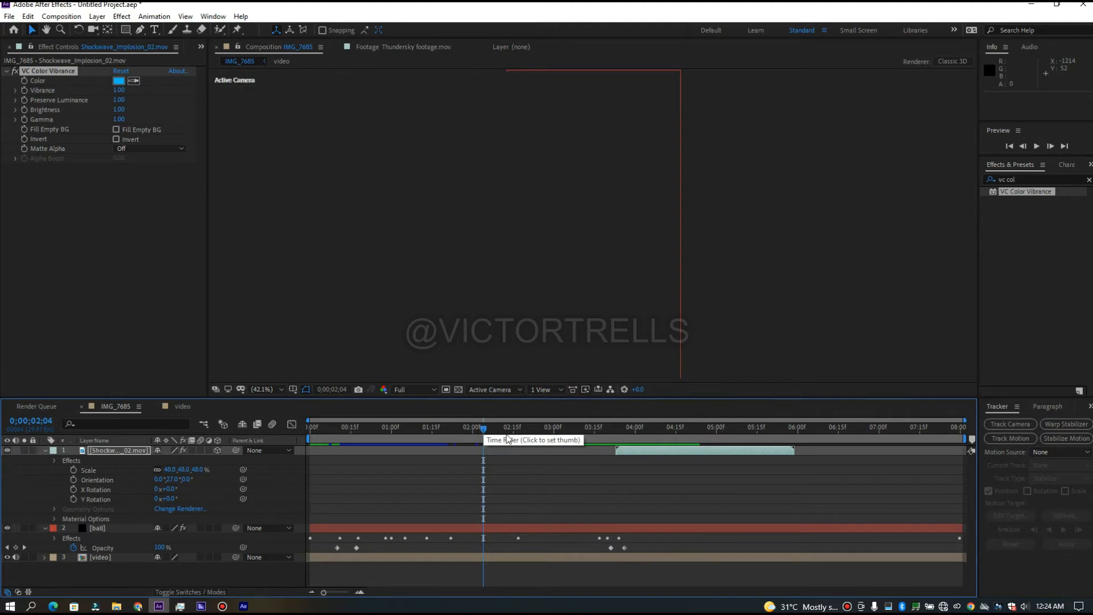
key("space")
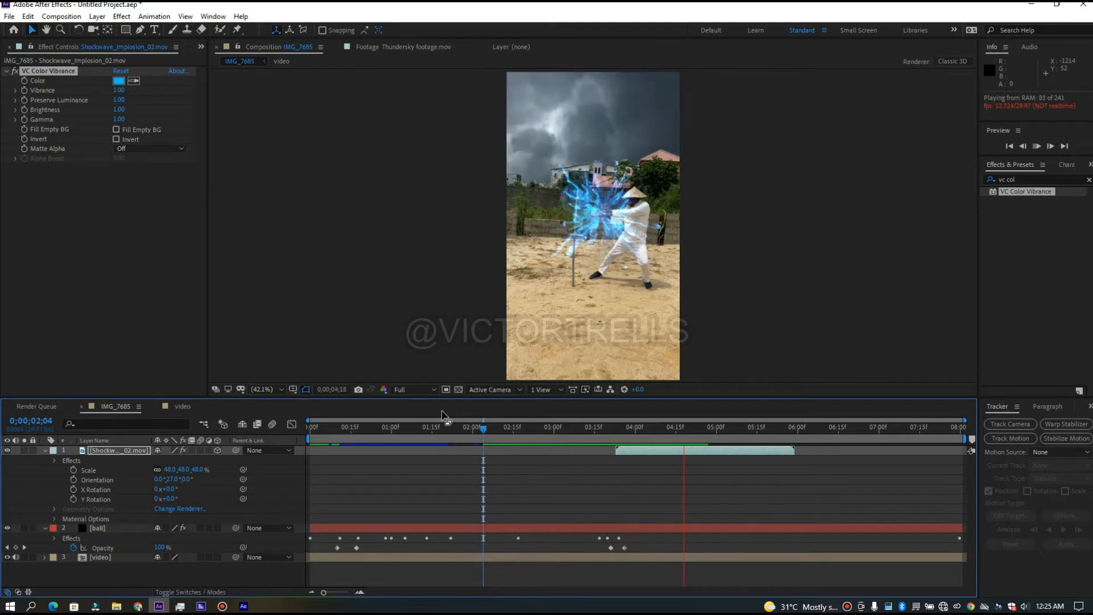
- Play the composition from 0;00;03;11 to review the blue shockwave at the release
left_click_drag(485, 429, 584, 440)
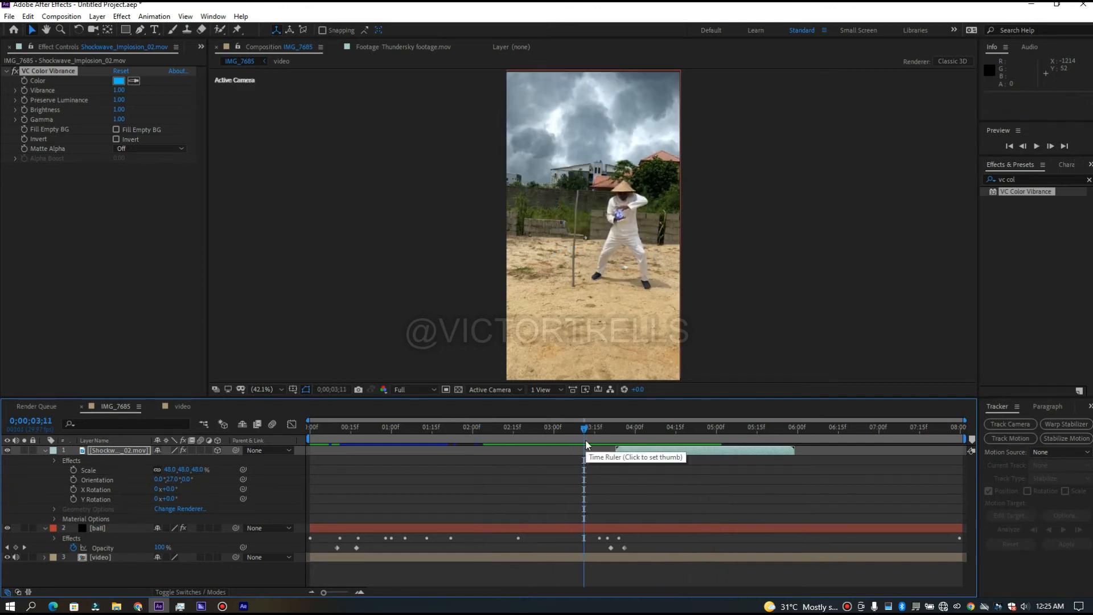
key("space")
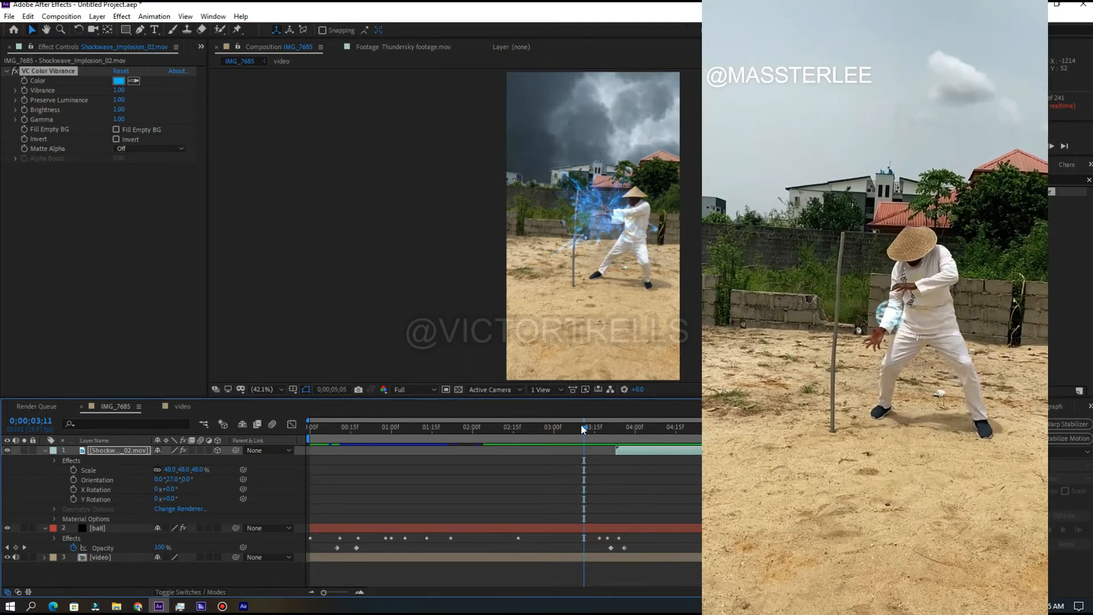
left_click_drag(581, 426, 490, 434)
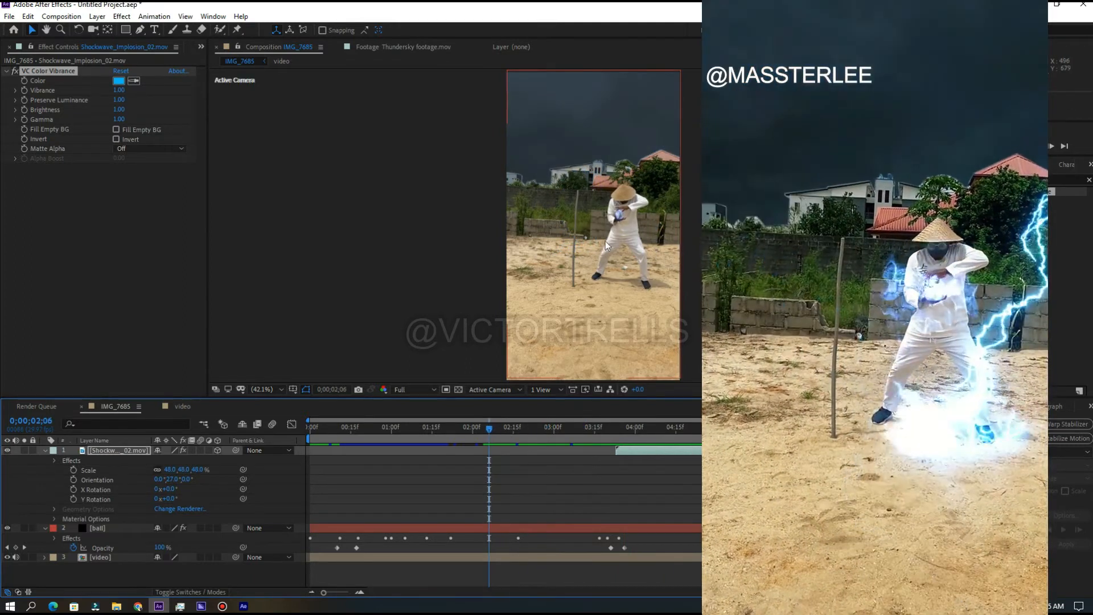
- Add the Chaotic 1.mov smoke footage to the composition between the shockwave and ball layers
left_click(200, 48)
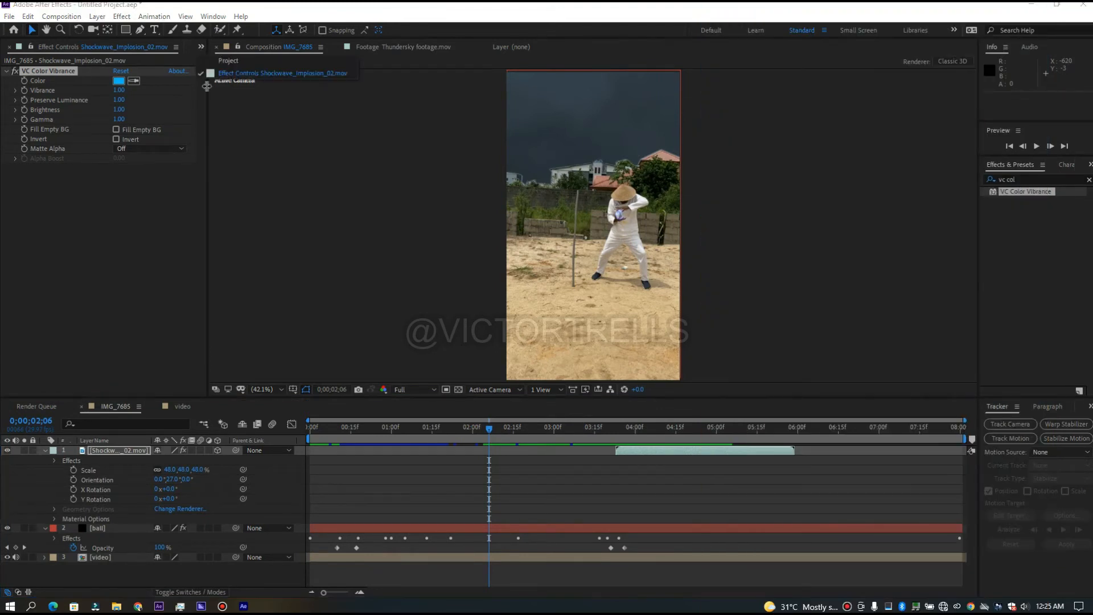
left_click(226, 61)
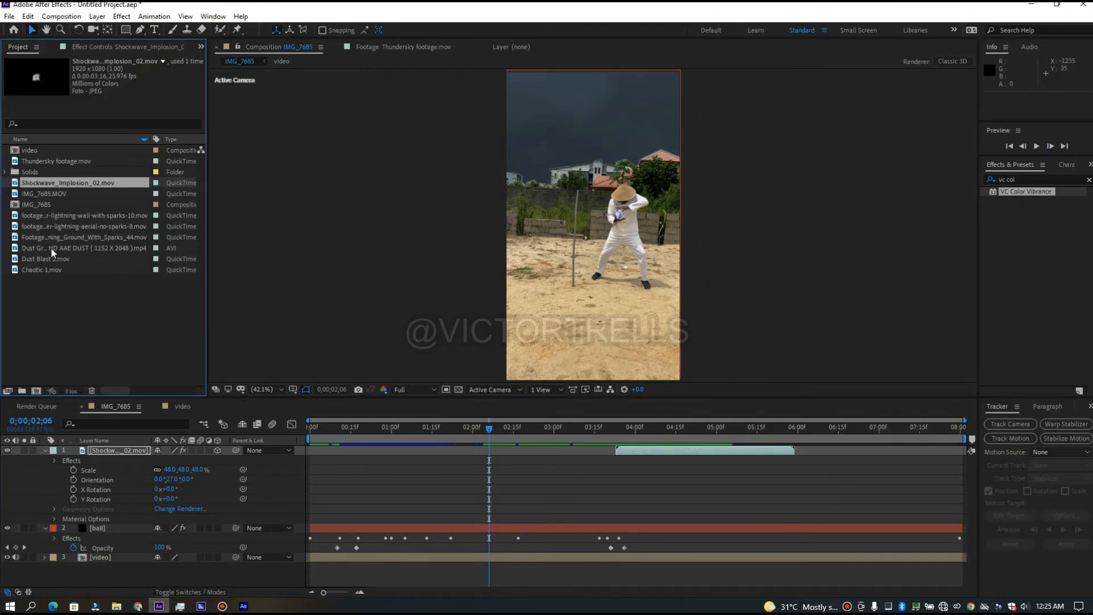
left_click(38, 269)
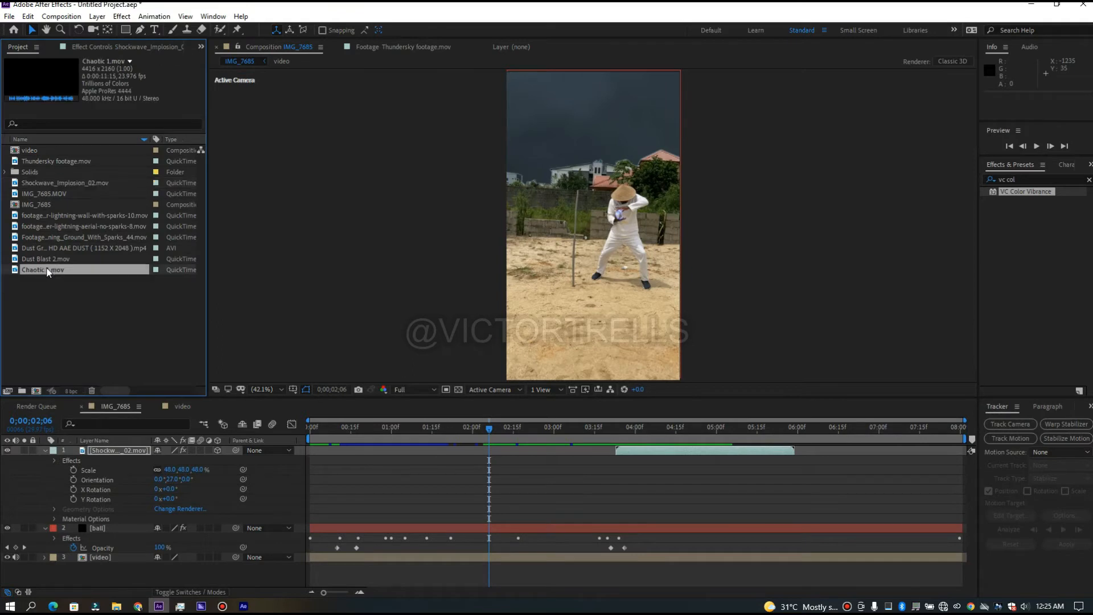
left_click_drag(47, 272, 583, 512)
- Play the composition from the beginning, then move the Chaotic 1 layer's start to 0;00;01;06 and preview the smoke
left_click_drag(491, 431, 317, 420)
key("space")
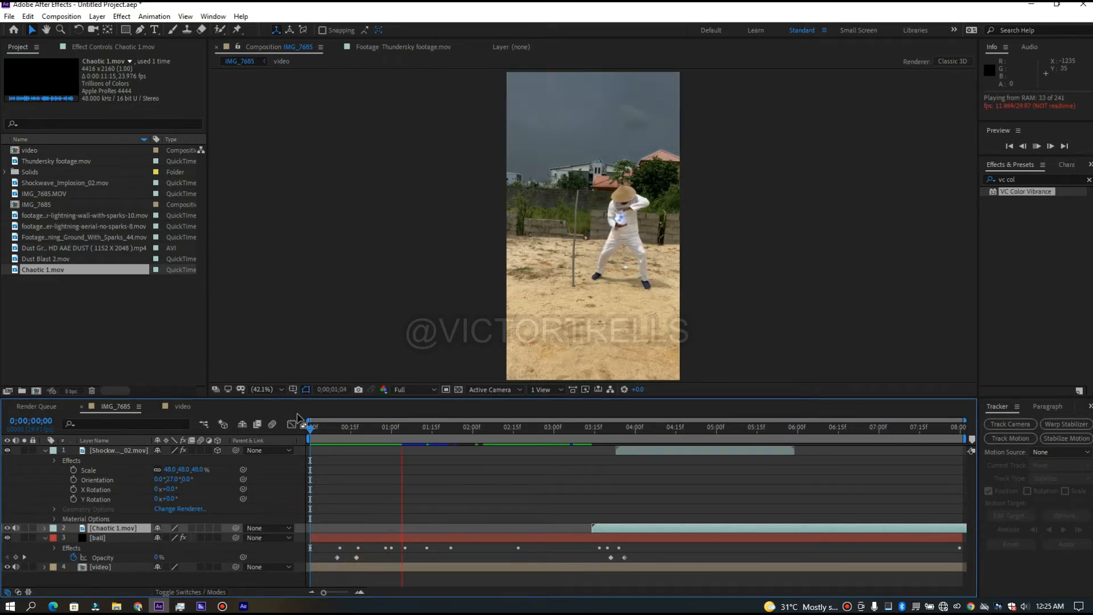
key("space")
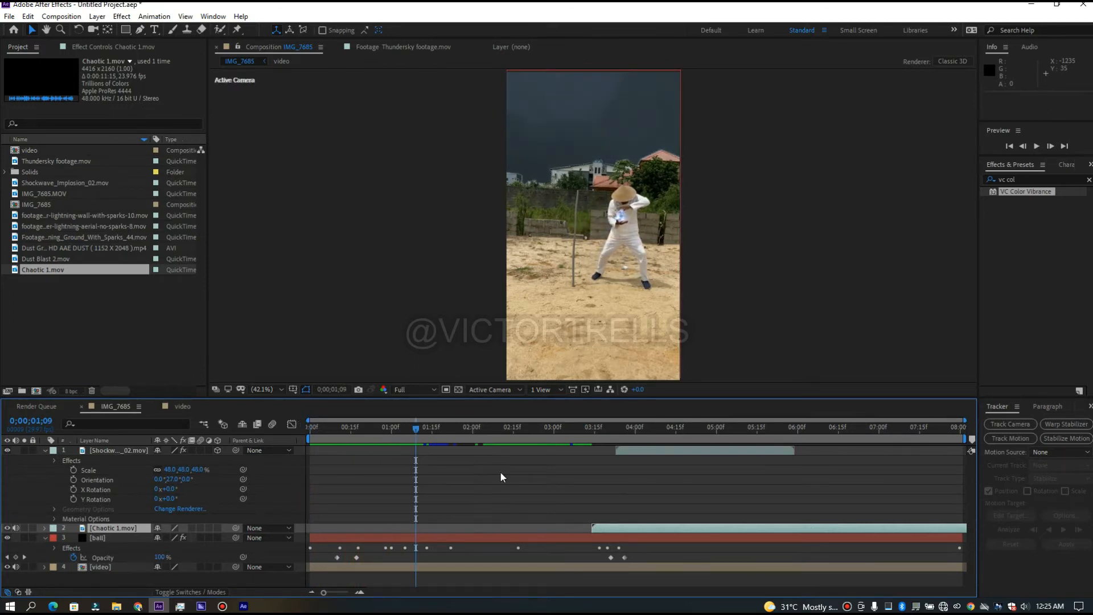
left_click_drag(611, 527, 429, 523)
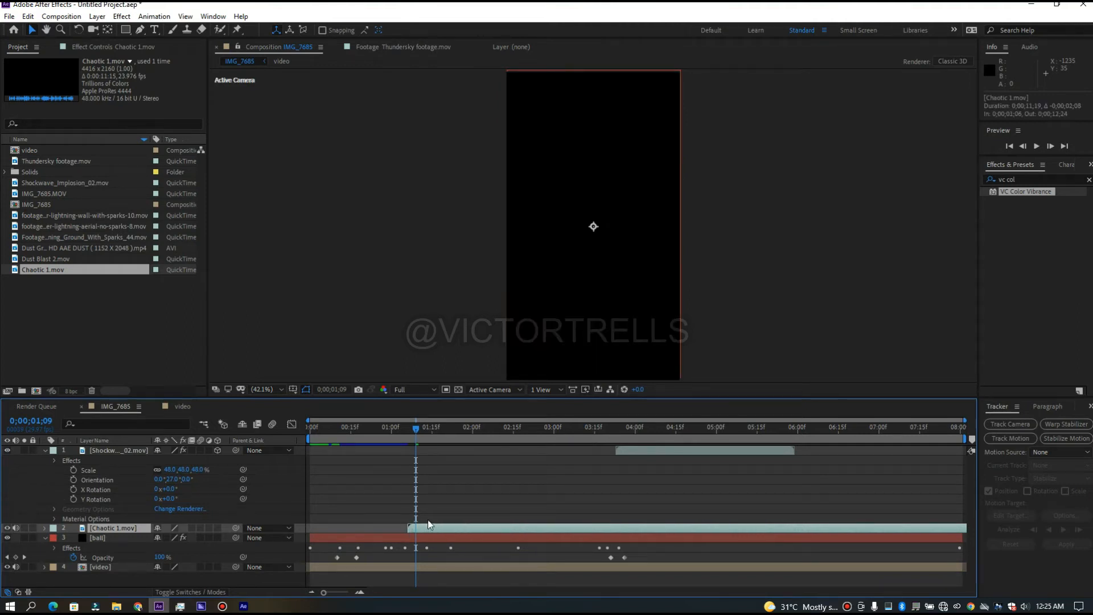
key("space")
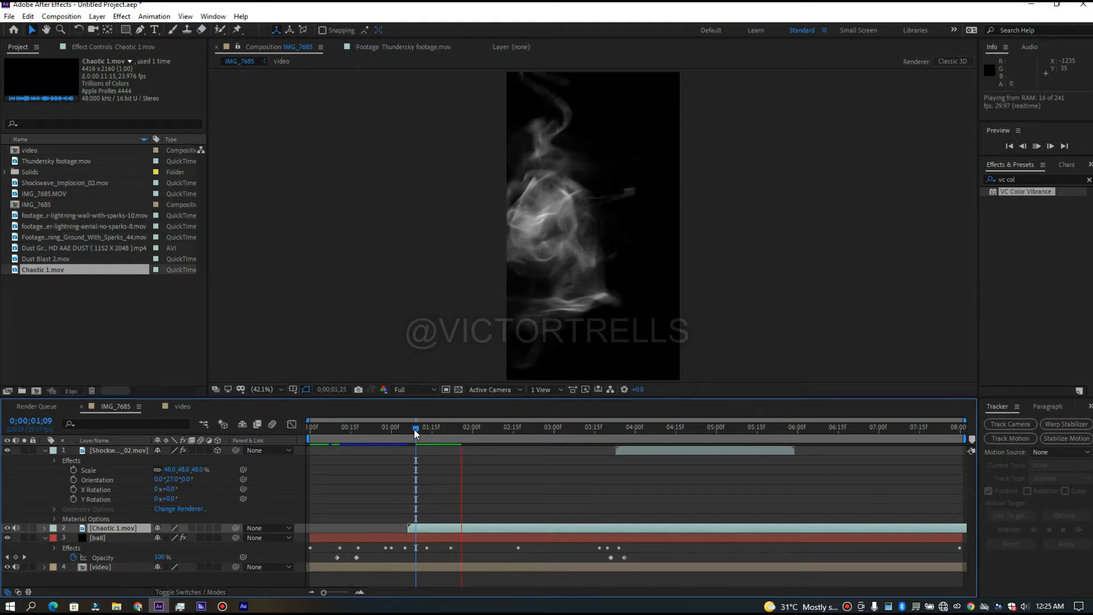
key("space")
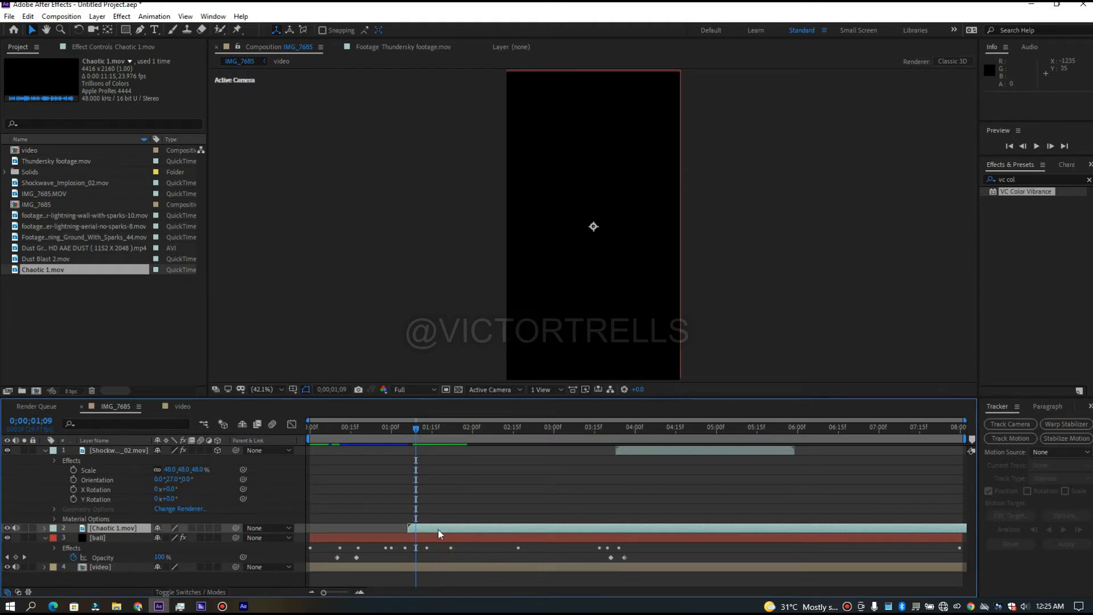
- Set the Chaotic 1 layer's blending mode to Add and move its start to 0;00;00;24
key("s")
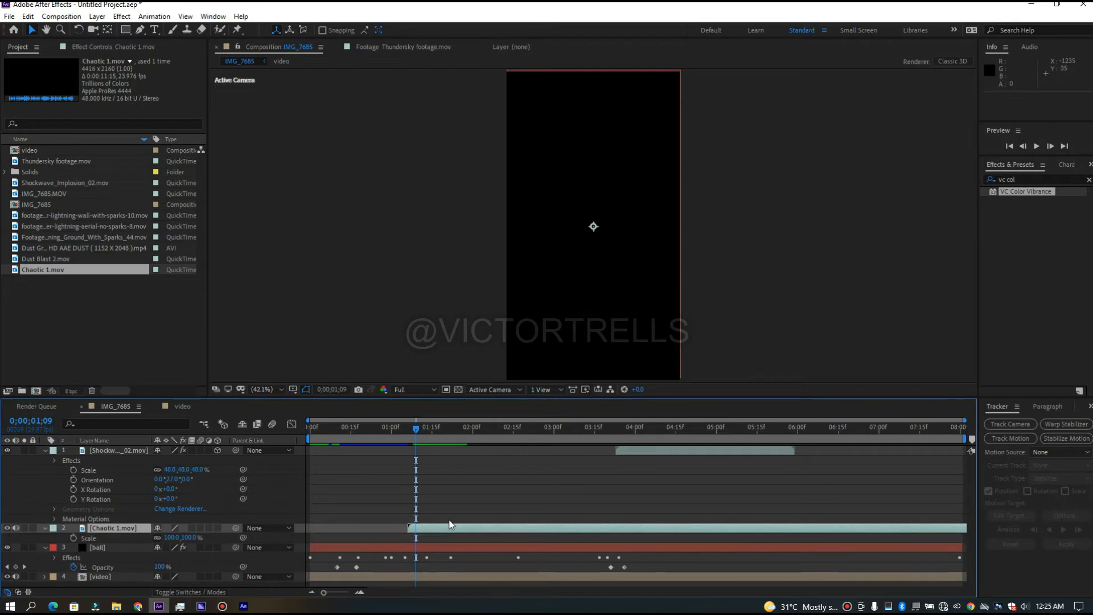
left_click(186, 592)
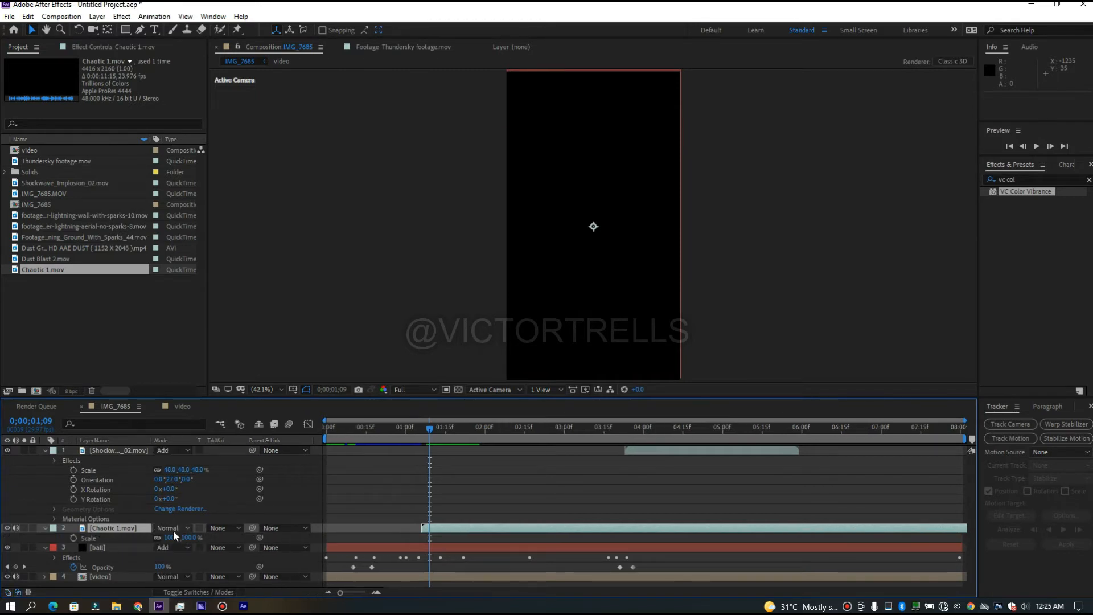
left_click(173, 531)
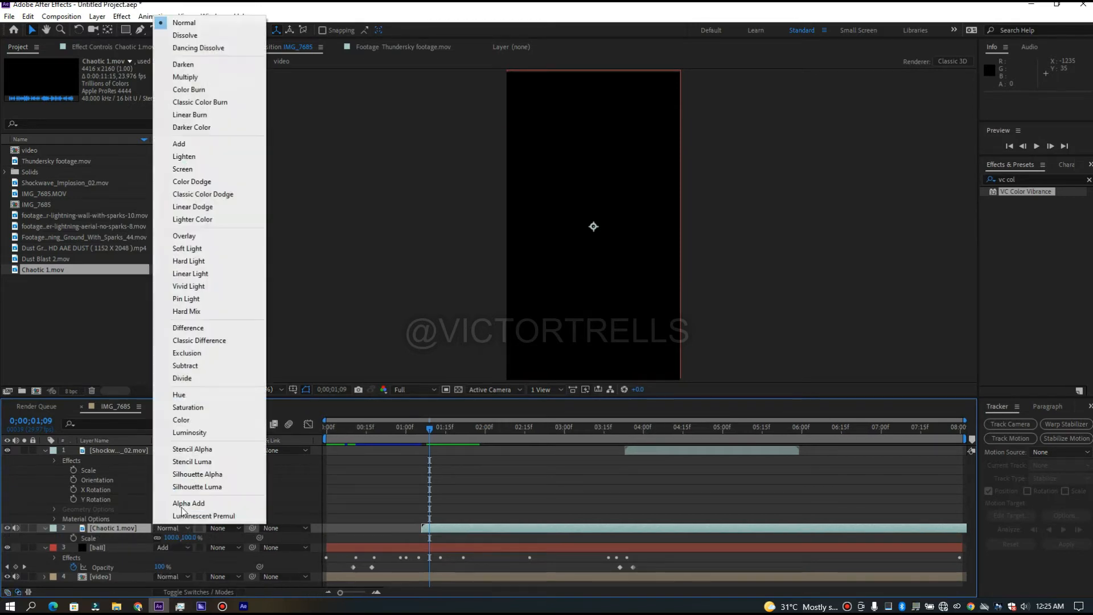
left_click(179, 144)
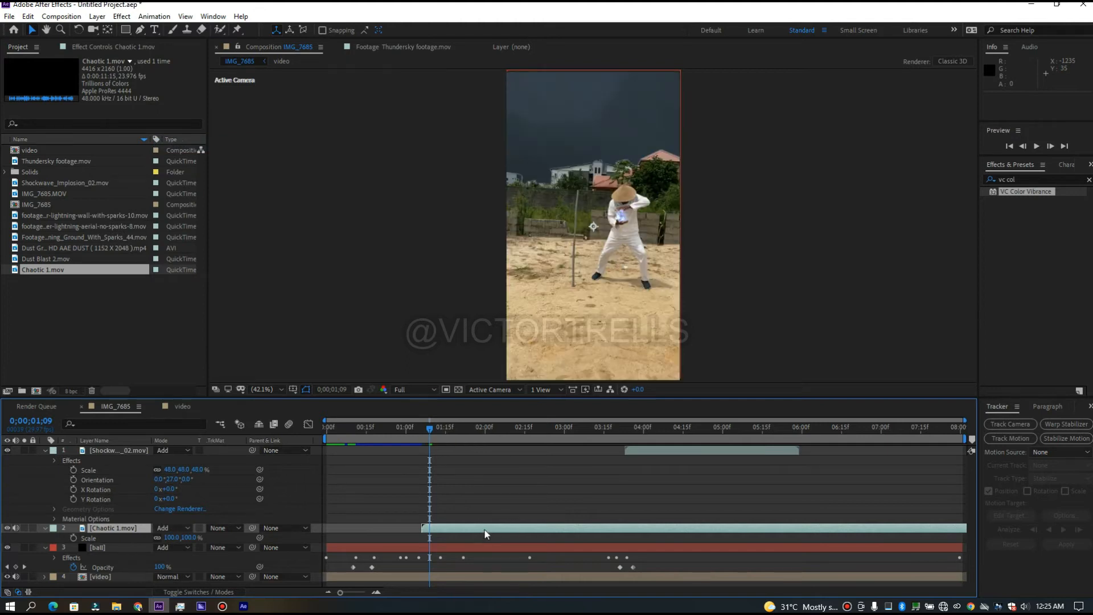
left_click_drag(488, 531, 455, 529)
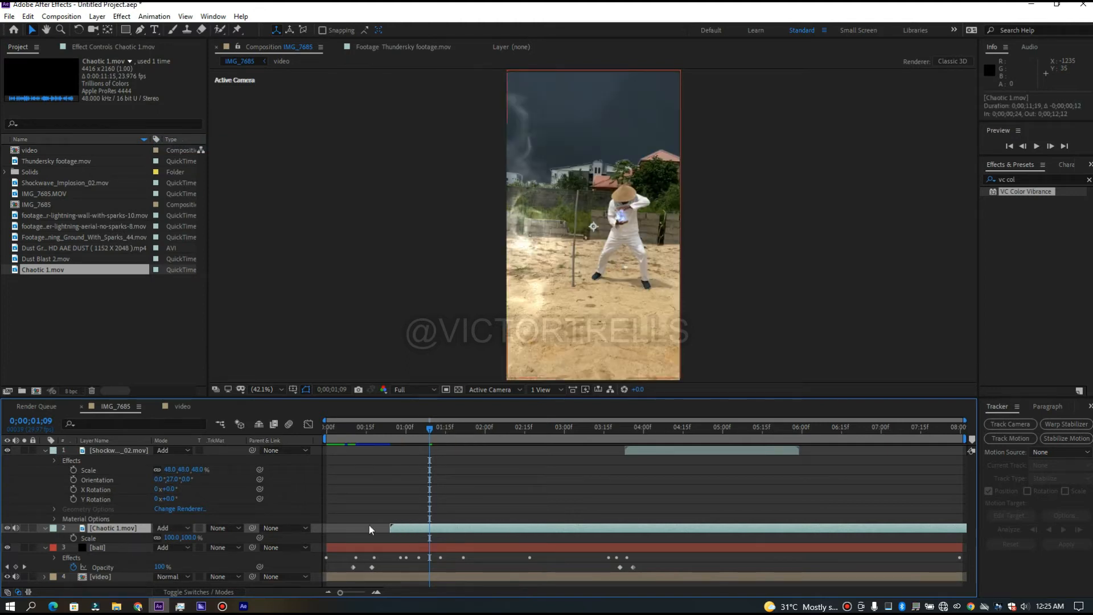
- Scale the Chaotic 1 layer to 25% and position it over the energy ball at about 529, 566
key("s")
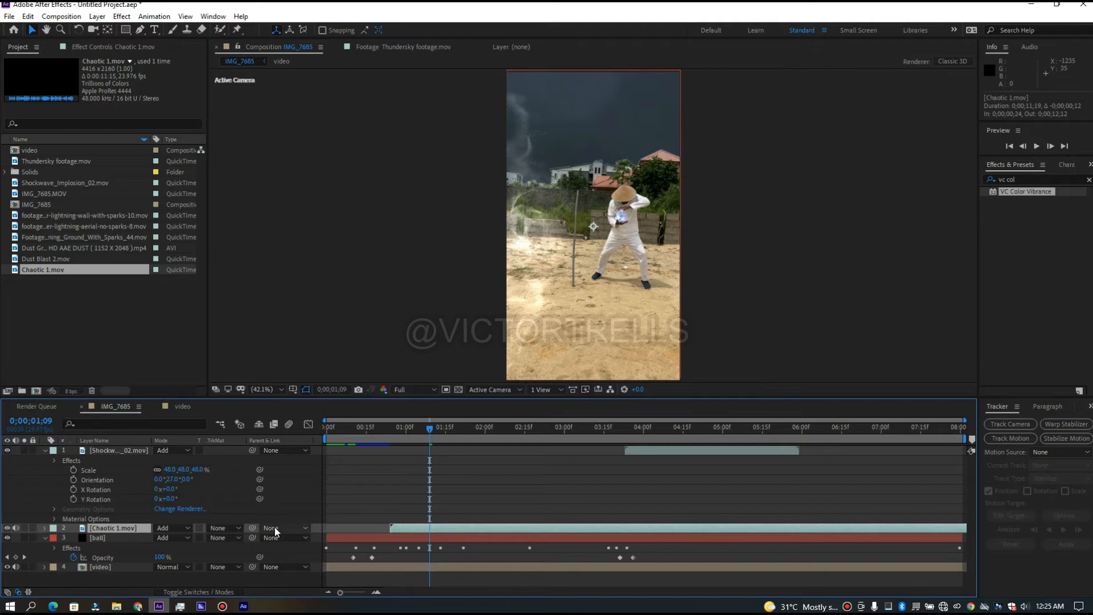
key("s")
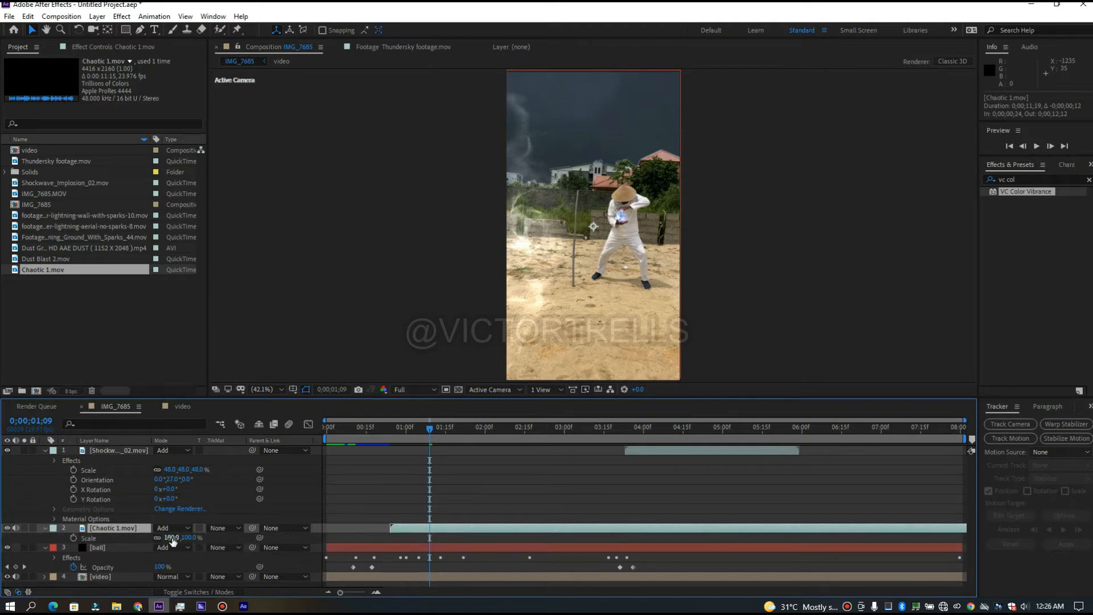
left_click_drag(172, 539, 133, 537)
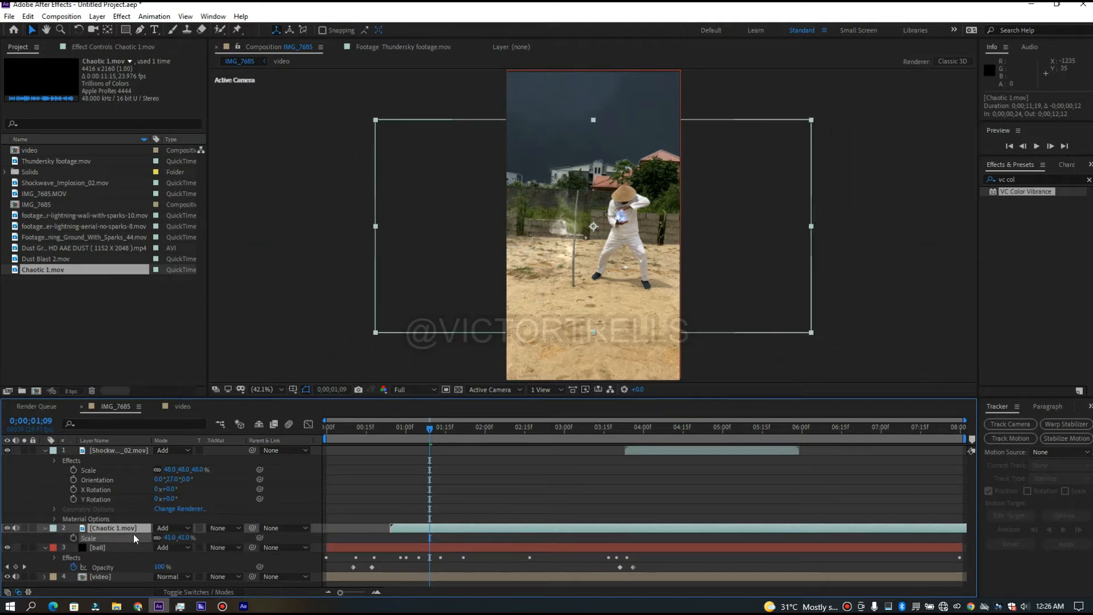
key("space")
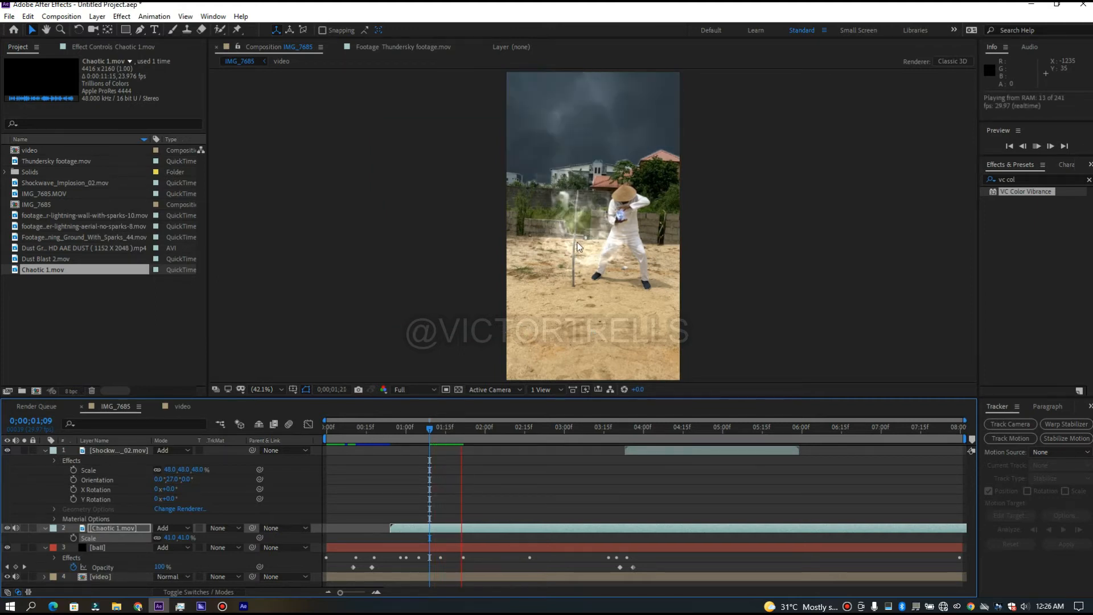
left_click_drag(430, 427, 440, 431)
left_click_drag(613, 248, 663, 227)
key("s")
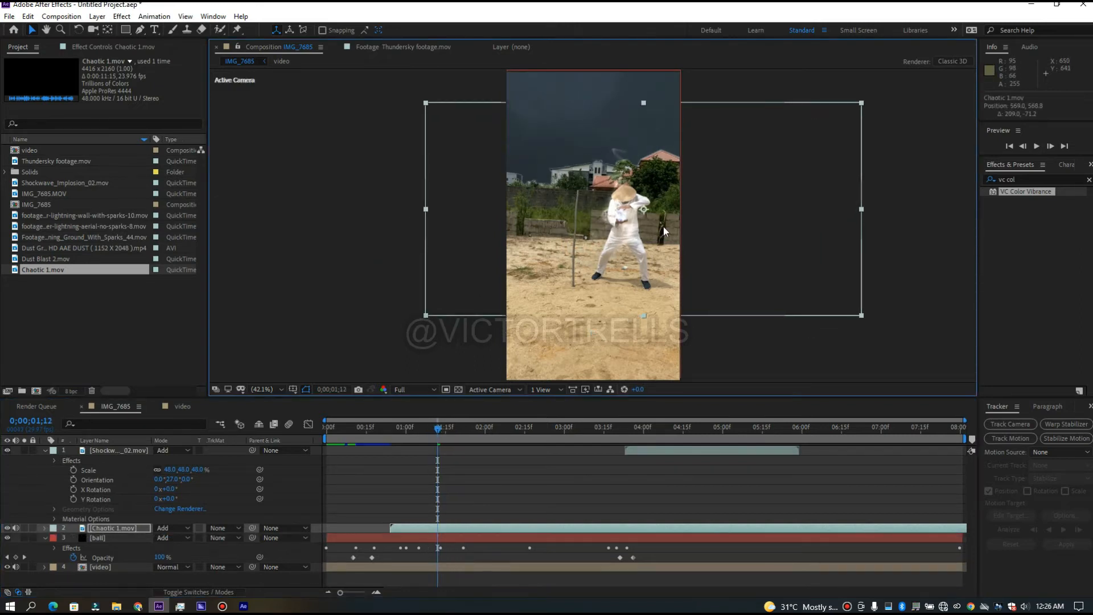
key("s")
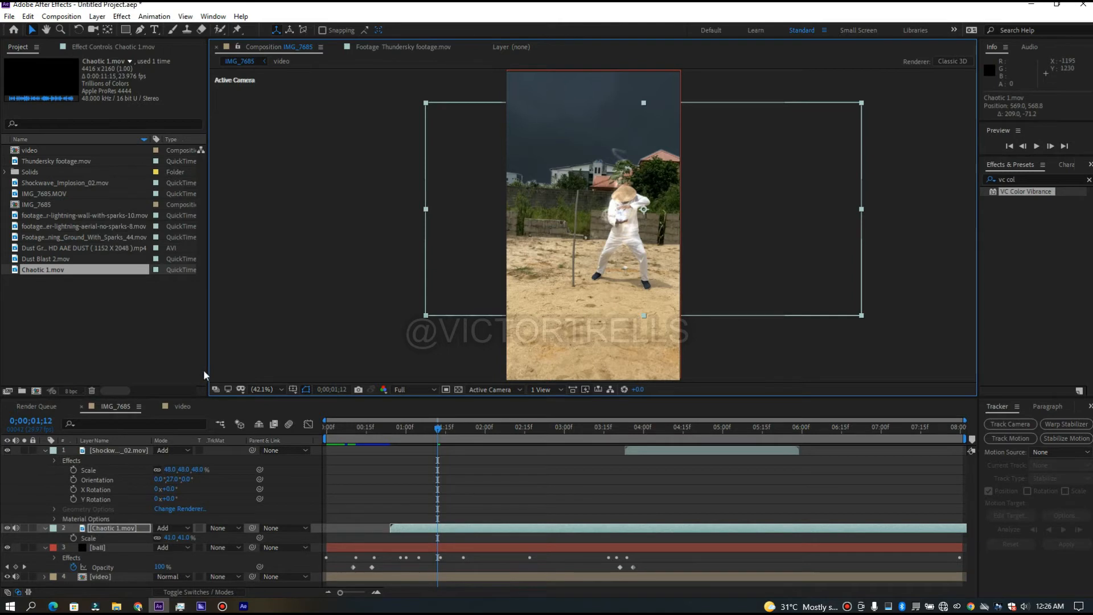
left_click_drag(170, 539, 162, 541)
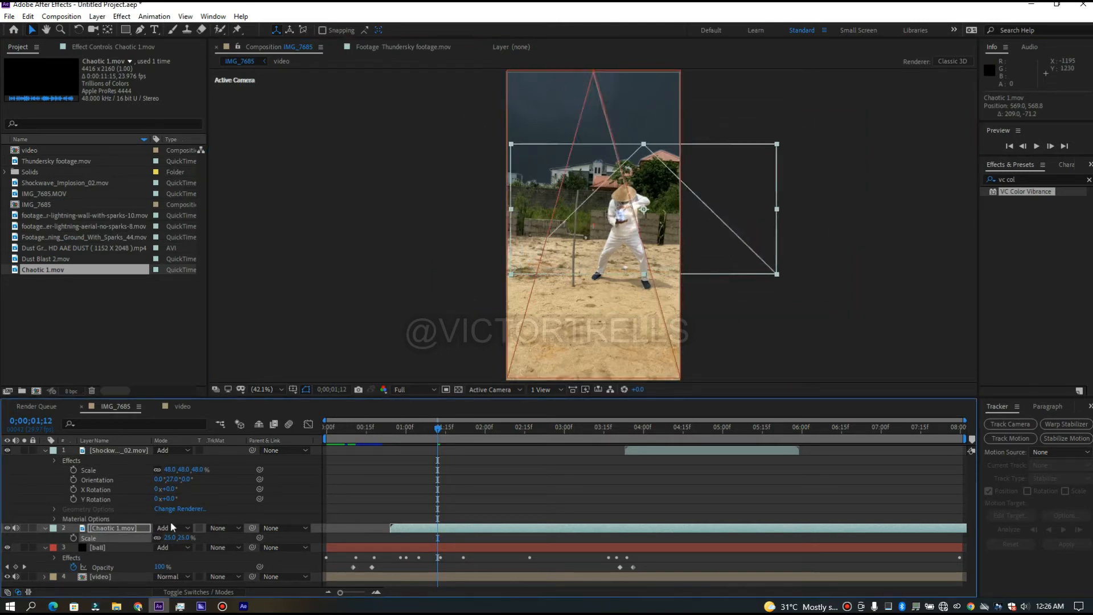
left_click_drag(648, 220, 640, 222)
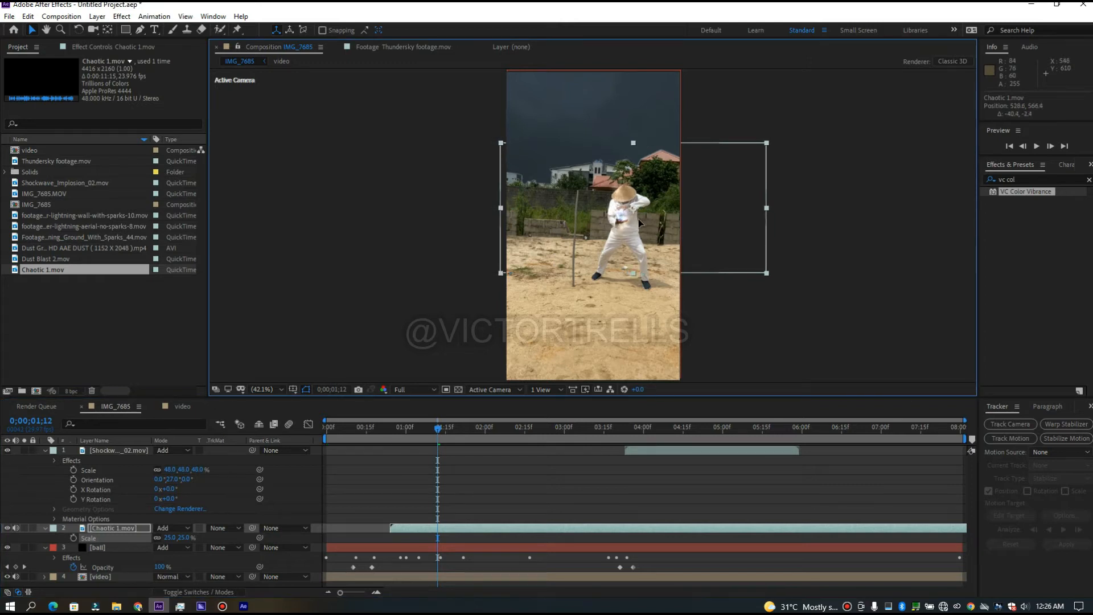
- Set the preview resolution to Third and play the composition from 0;00;00;29 to review the smoke
left_click(380, 429)
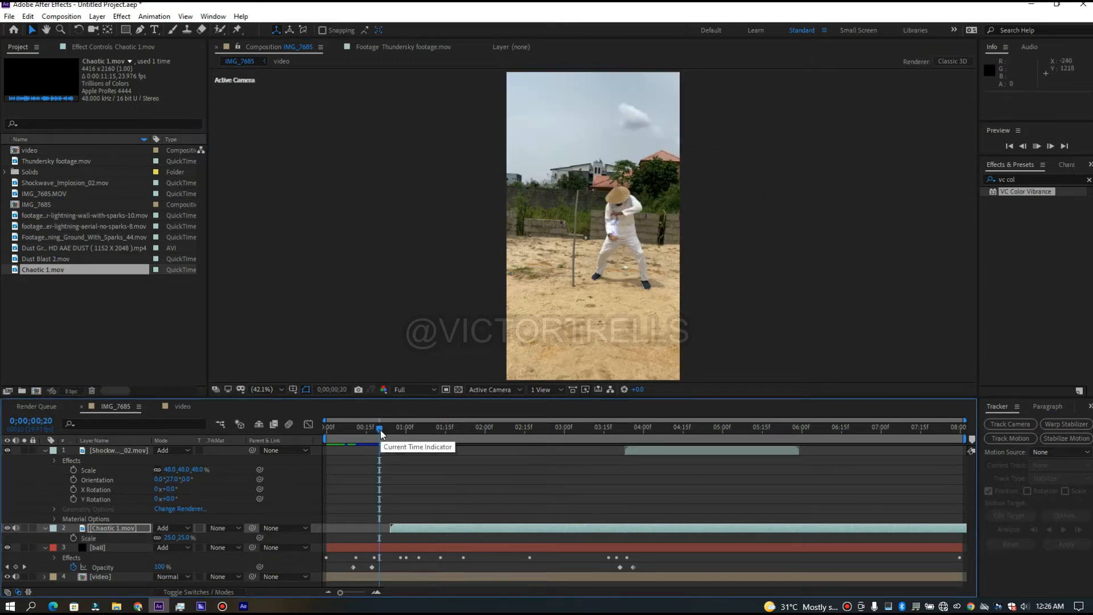
key("space")
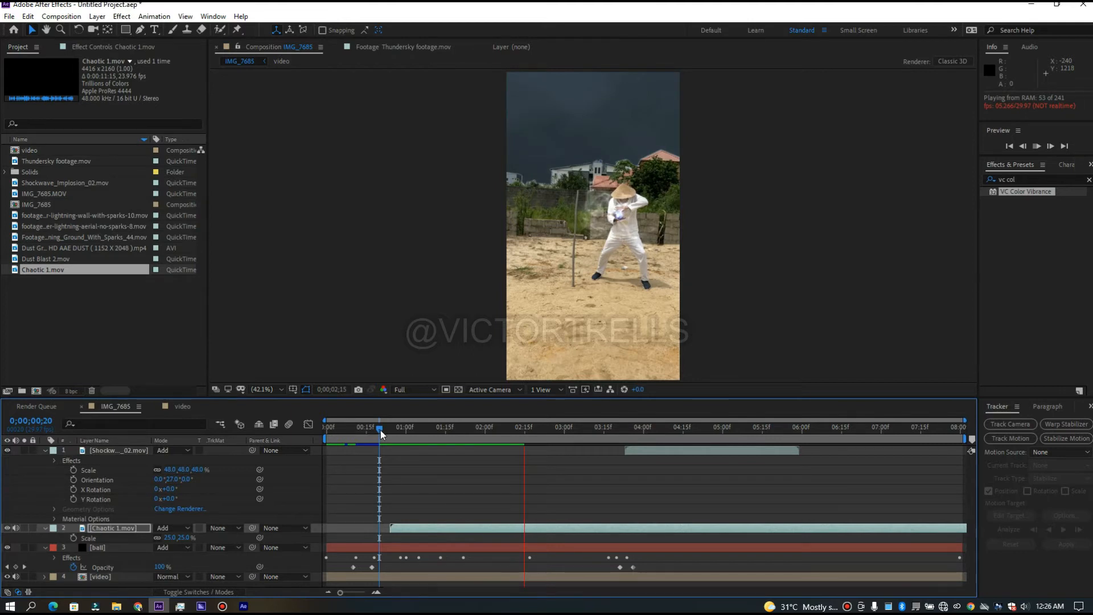
left_click_drag(380, 430, 404, 433)
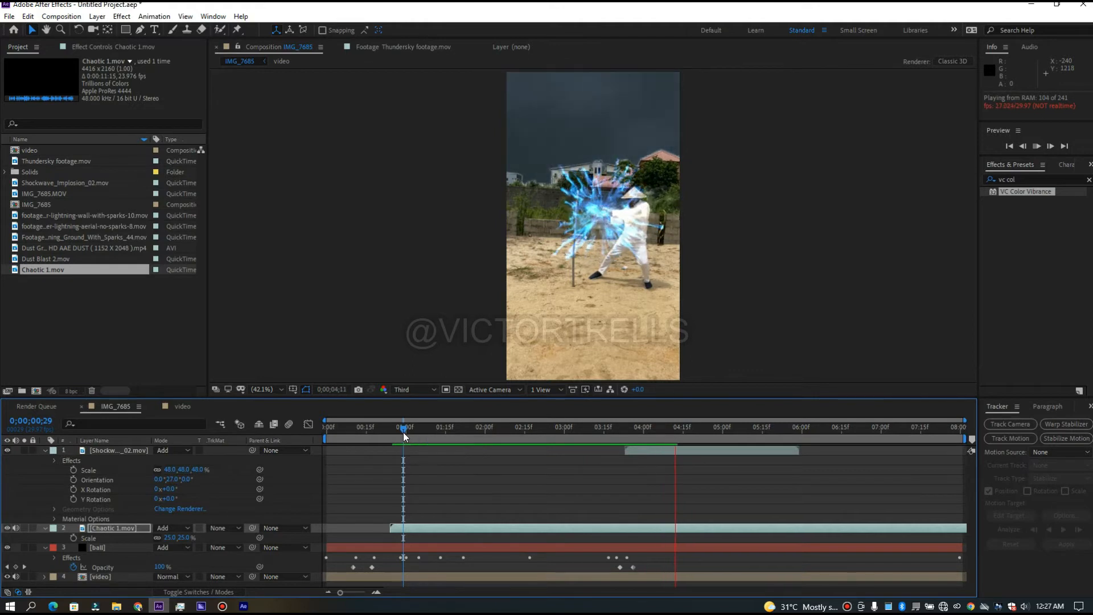
key("space")
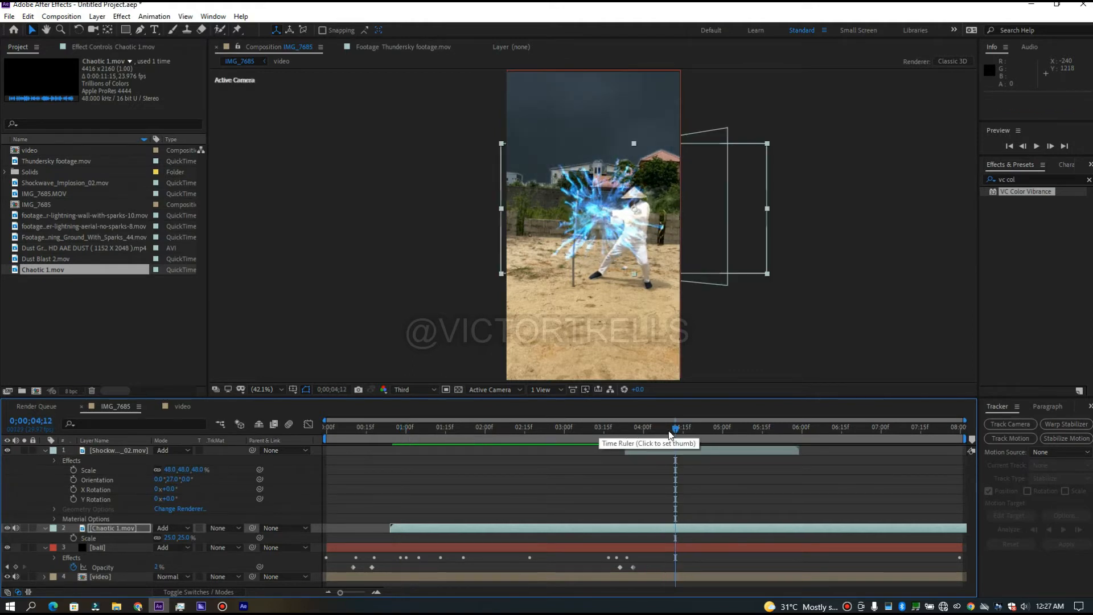
left_click_drag(661, 435, 520, 439)
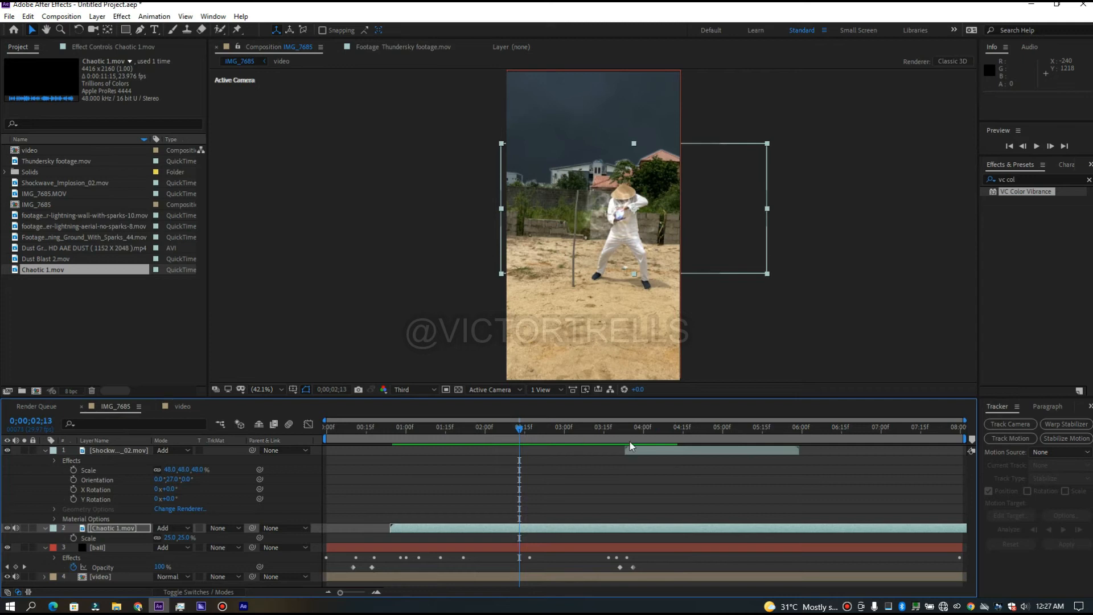
- Copy the shockwave's blue VC Color Vibrance effect to the Chaotic 1 layer and check the frames around the release
left_click(648, 449)
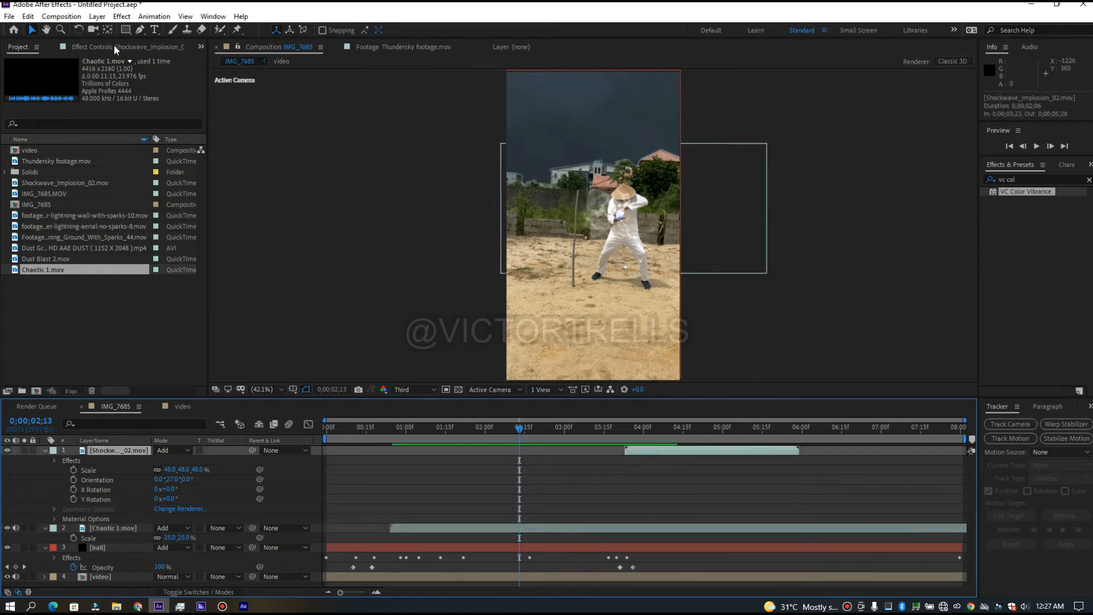
left_click(118, 51)
left_click(643, 454)
left_click(50, 70)
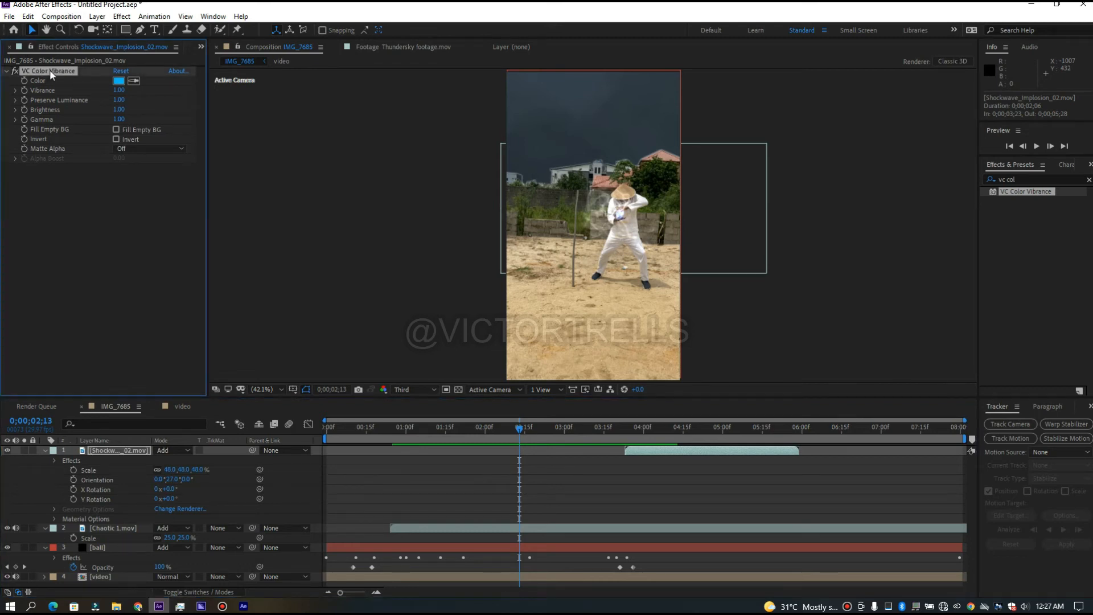
left_click(550, 529)
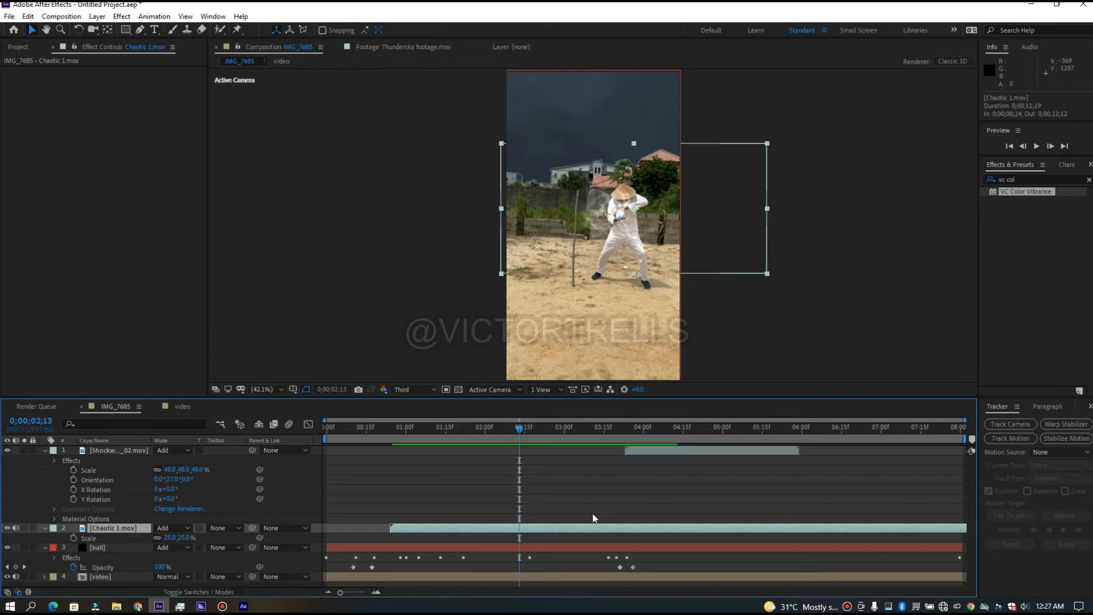
left_click_drag(1026, 191, 84, 186)
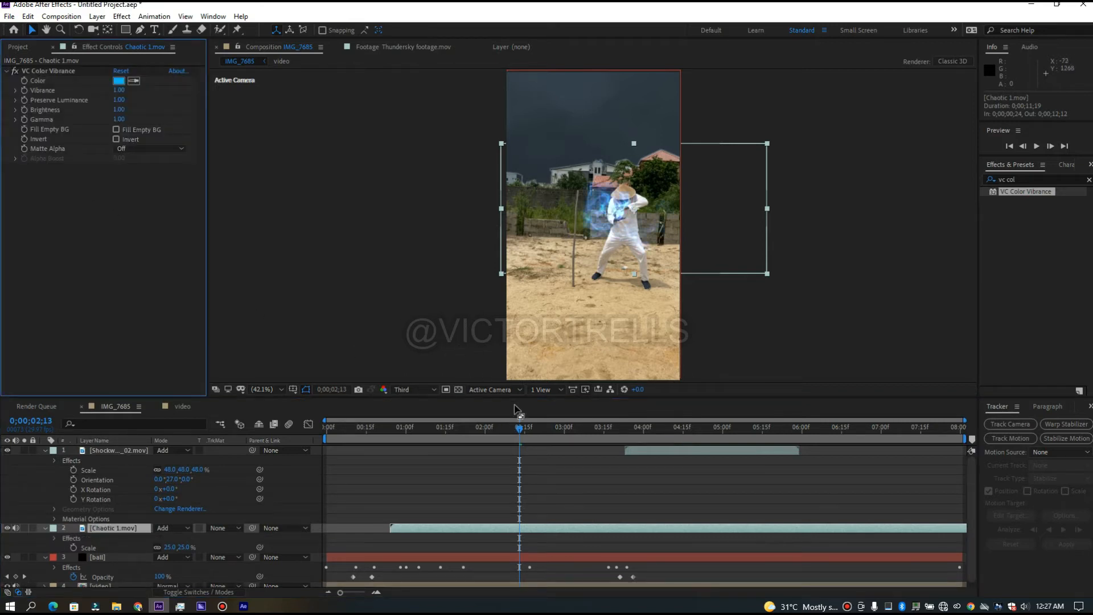
left_click_drag(611, 433, 647, 435)
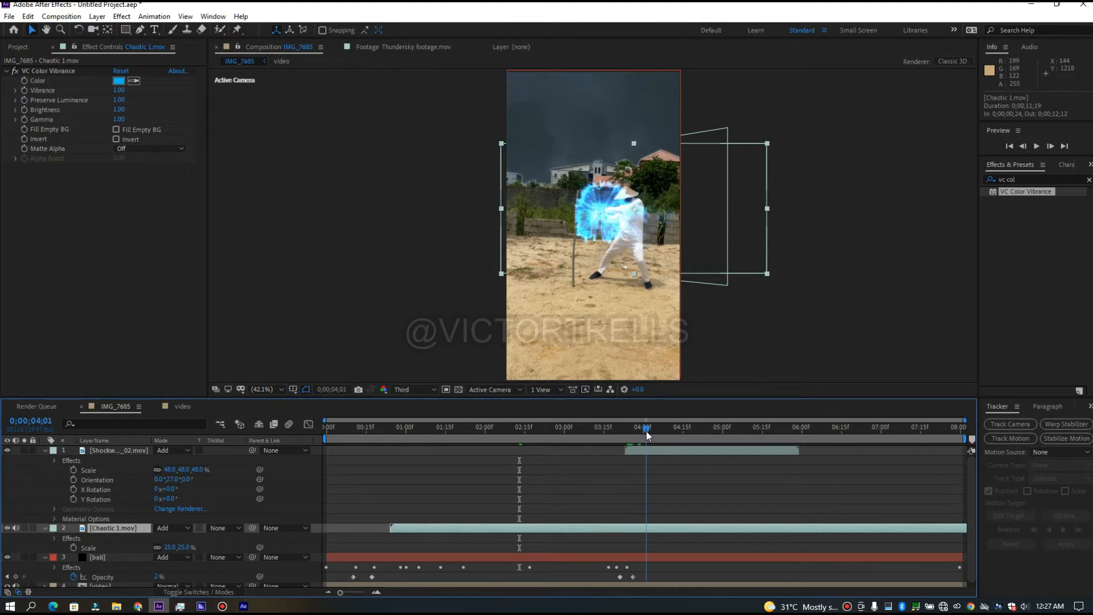
left_click(703, 436)
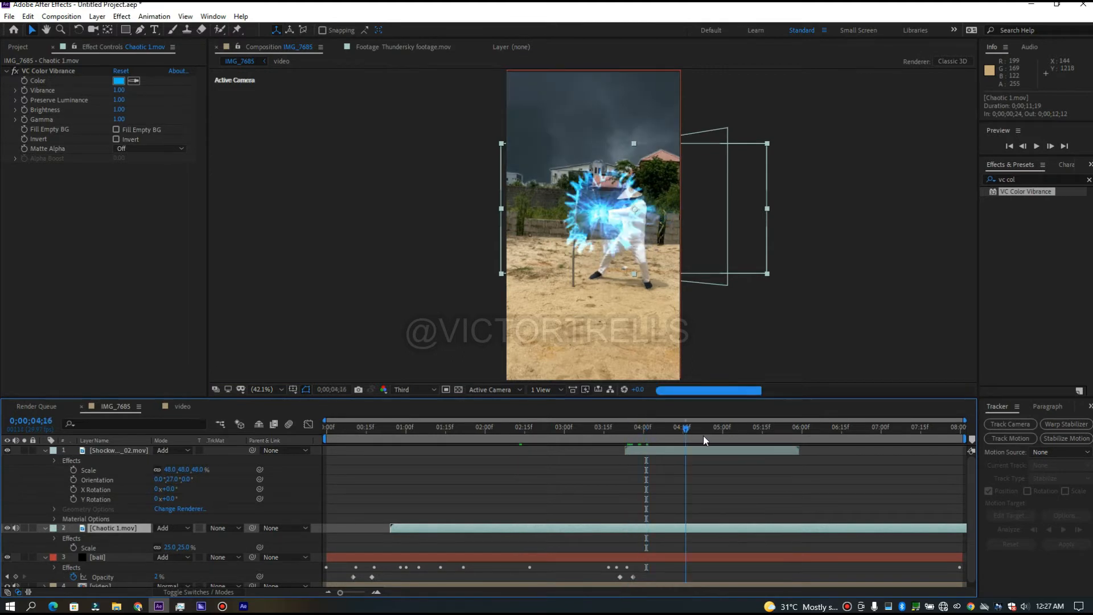
- Play the composition from 0;00;03;07 to review the blue smoke and shockwave around the release
left_click_drag(702, 435, 600, 439)
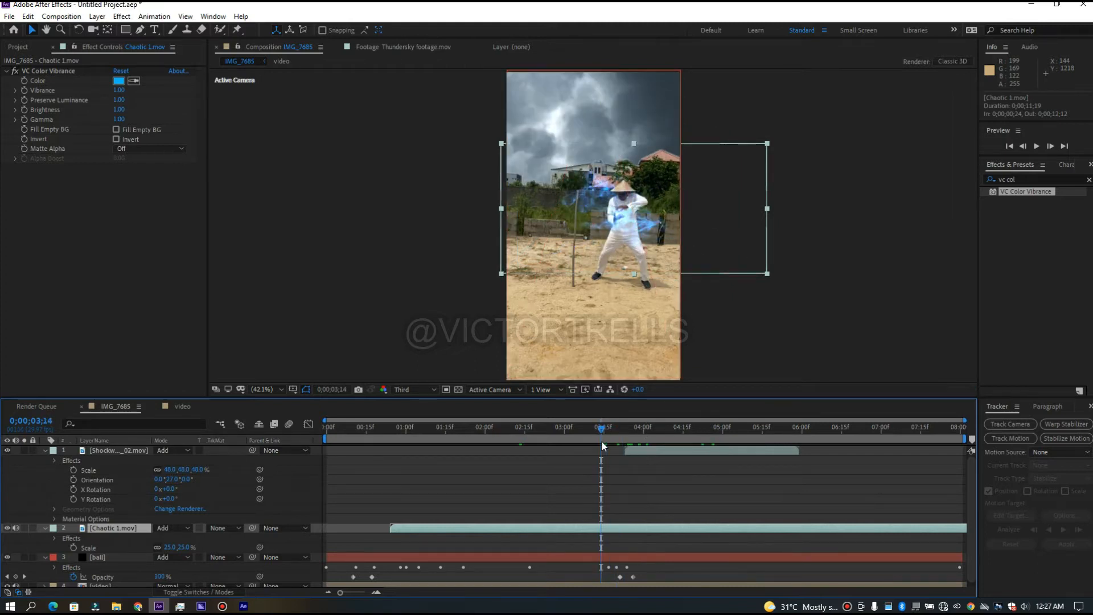
left_click_drag(599, 429, 586, 428)
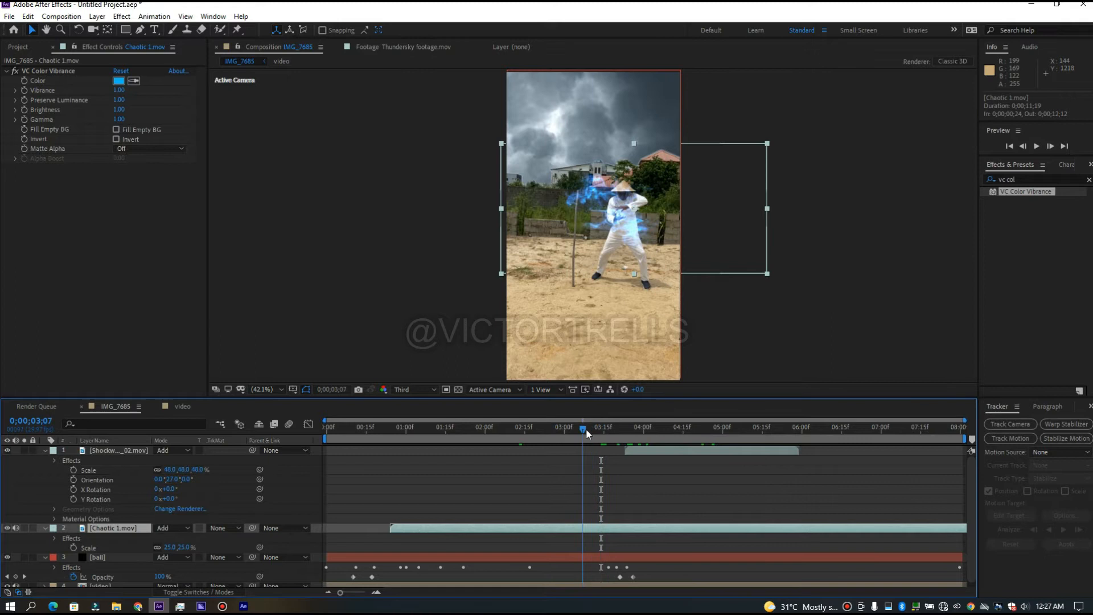
key("space")
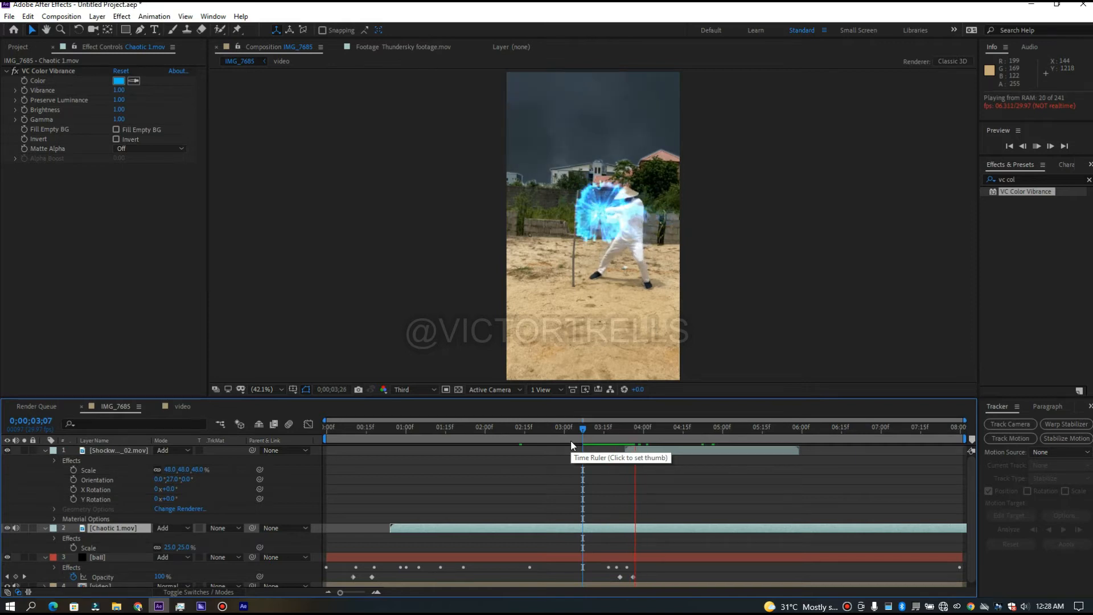
key("space")
- Add a 100% opacity keyframe to the Chaotic 1 layer at 0;00;05;26, as the man lowers his arms
left_click_drag(620, 437, 698, 439)
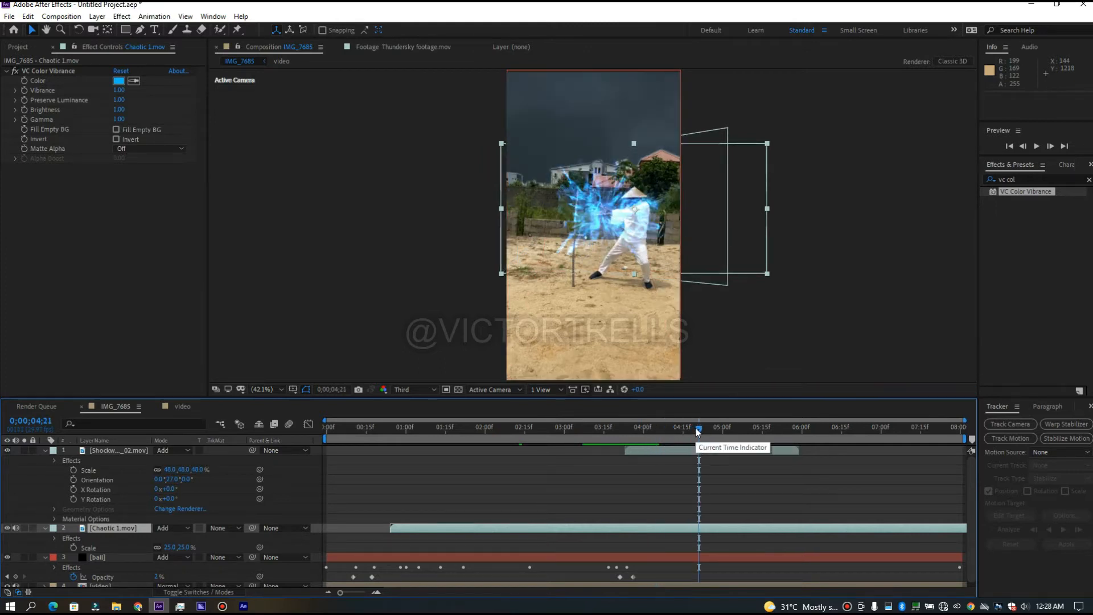
left_click_drag(697, 438, 740, 432)
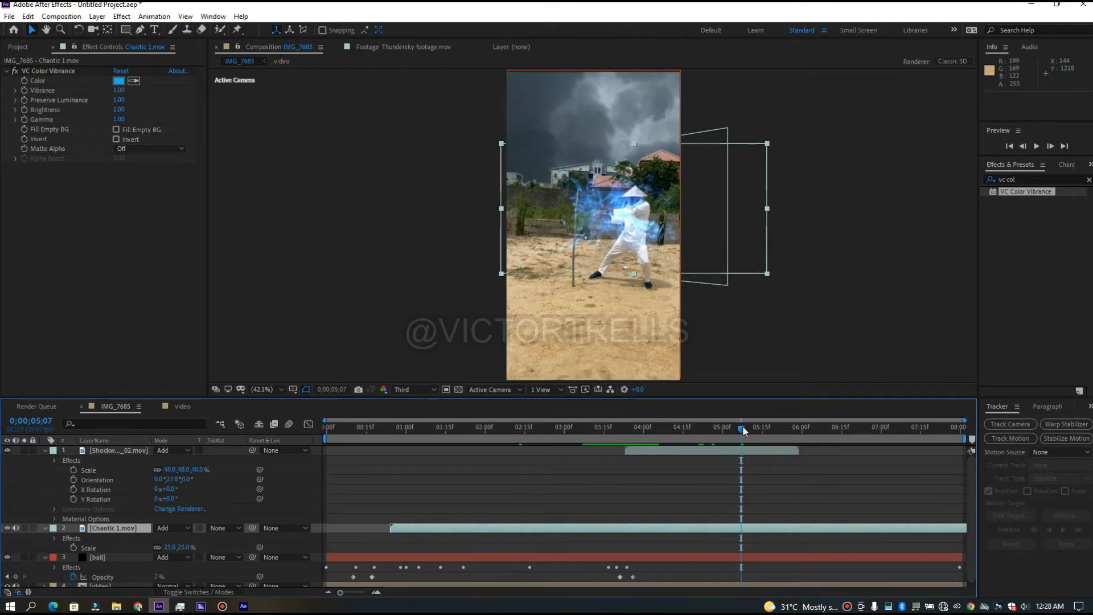
left_click_drag(742, 430, 769, 433)
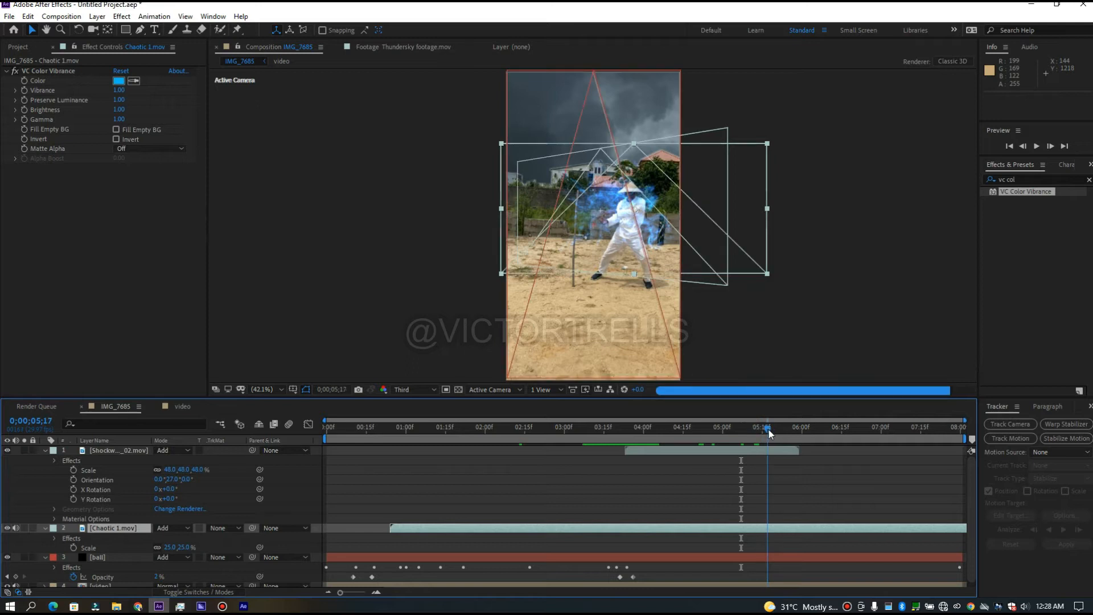
left_click_drag(768, 432, 791, 431)
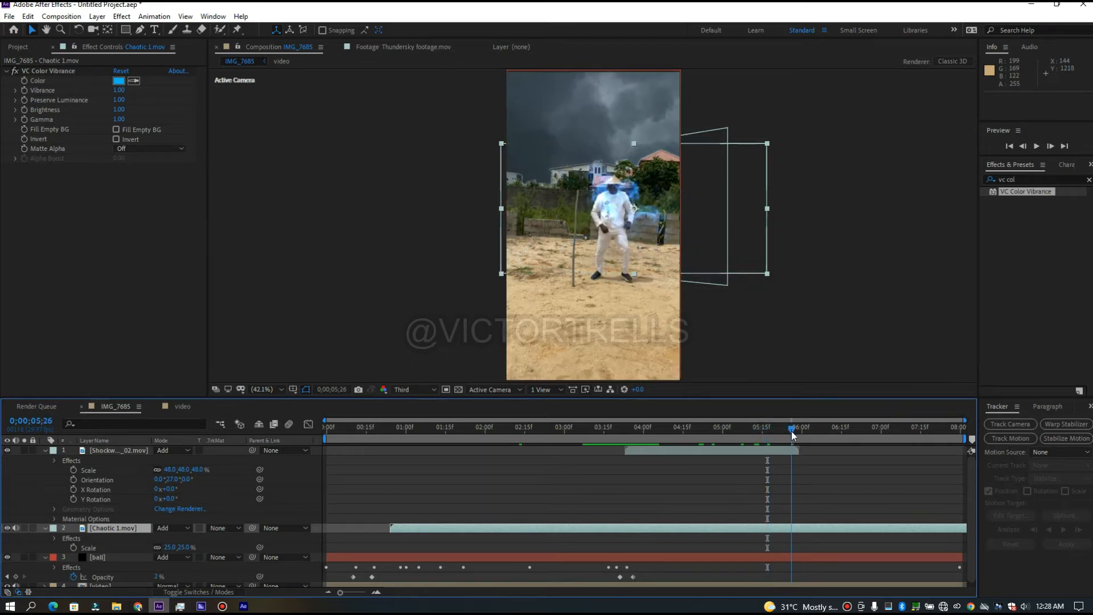
left_click(798, 529)
key("t")
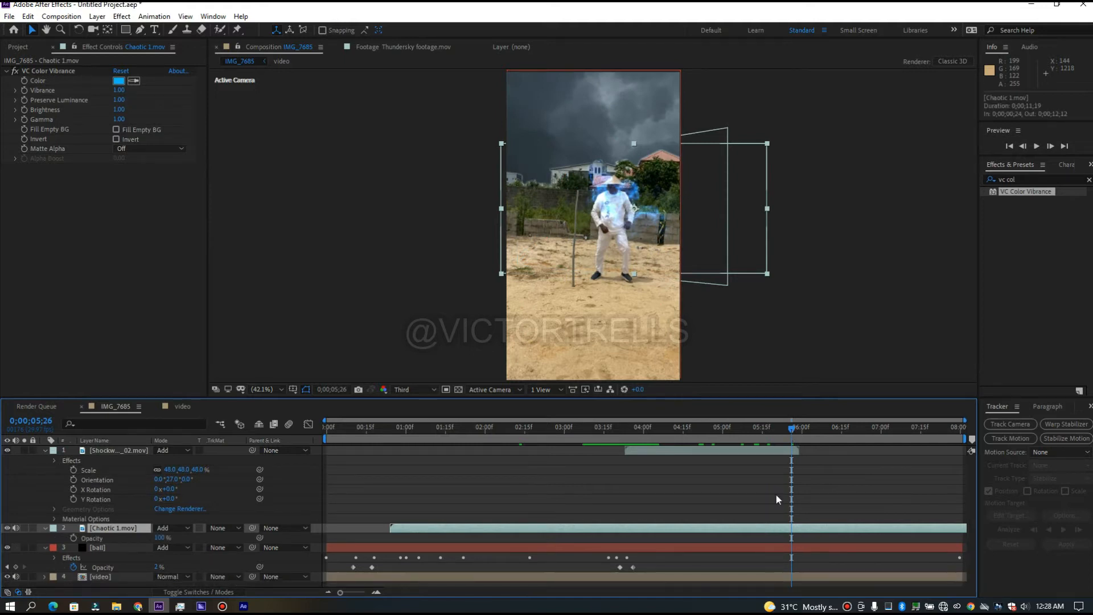
left_click_drag(790, 429, 790, 430)
left_click(70, 543)
left_click(73, 537)
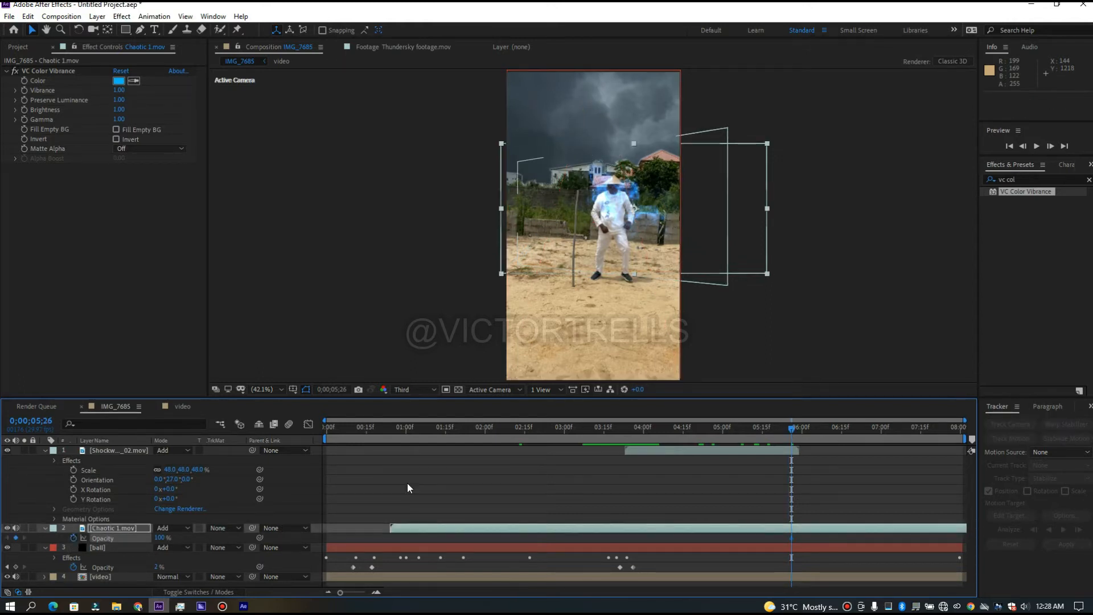
- Fade the Chaotic 1 layer with a 21% opacity keyframe at 0;00;06;06, and move that keyframe to 0;00;06;21
left_click_drag(790, 429, 817, 432)
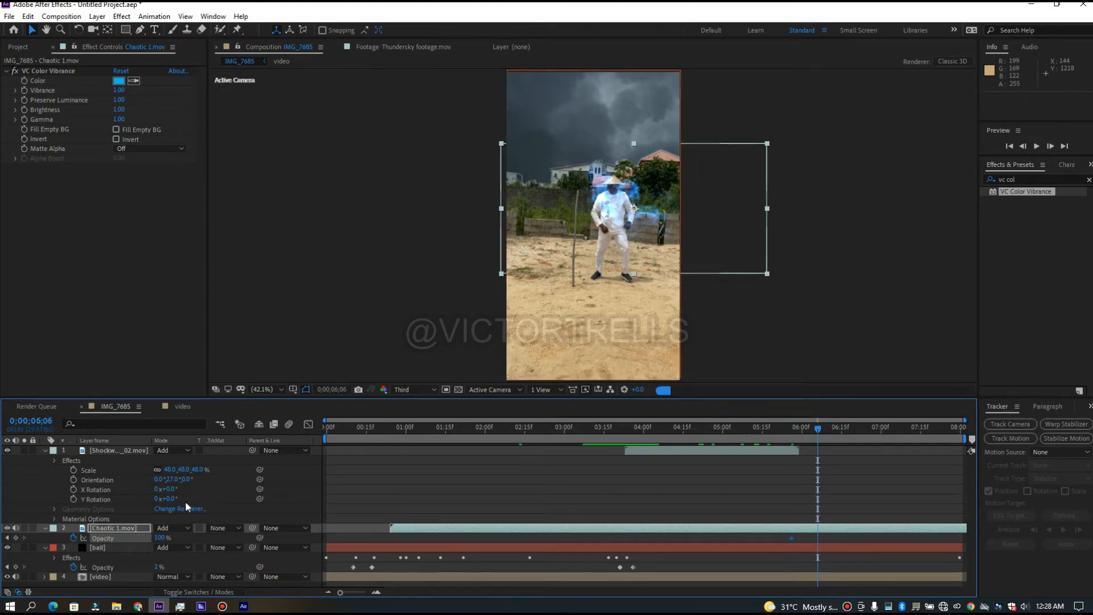
left_click_drag(162, 538, 117, 539)
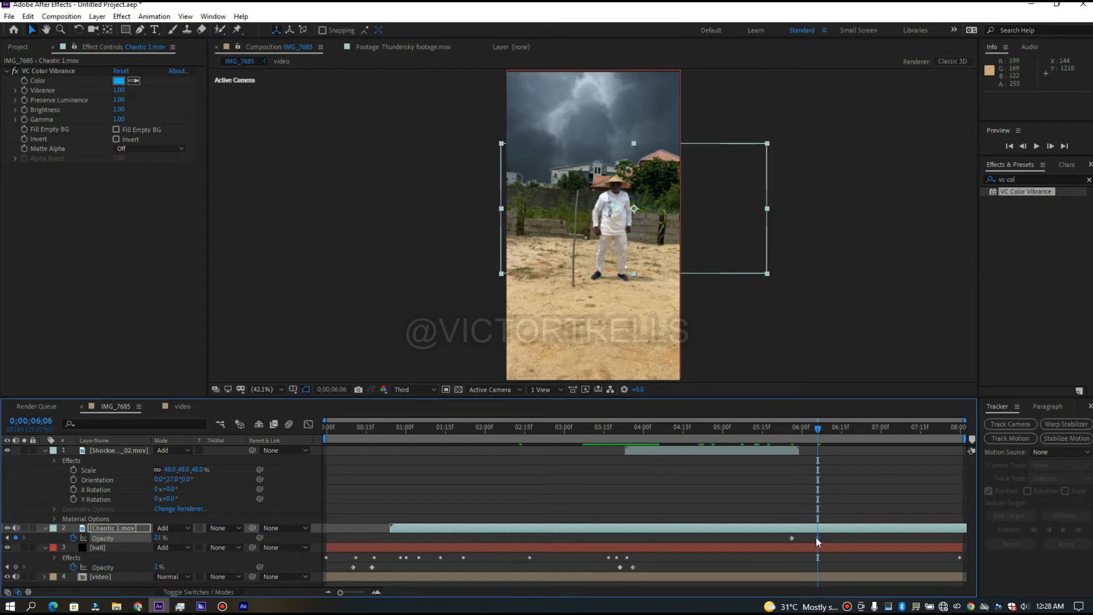
left_click_drag(818, 537, 857, 537)
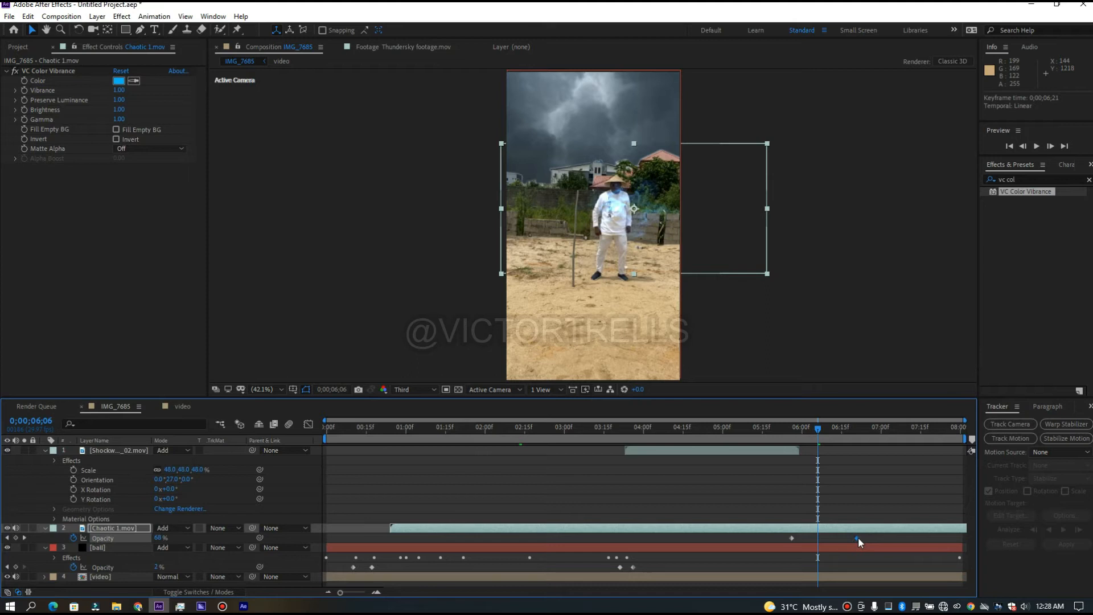
- Review the smoke's fade-out from 0;00;05;07, and replay the energy release from 0;00;03;11
left_click(742, 431)
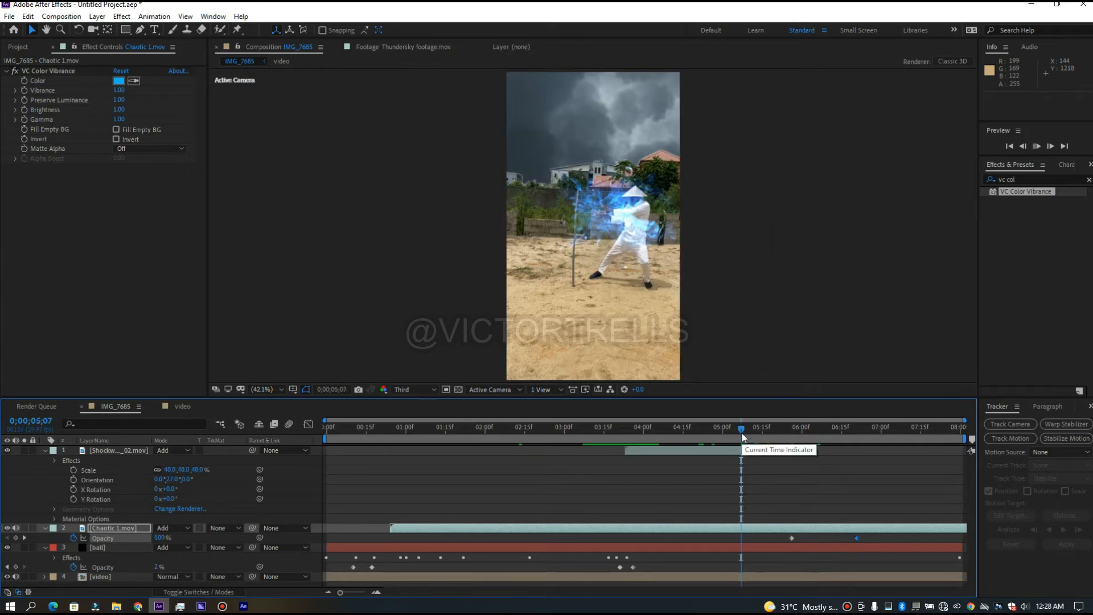
key("space")
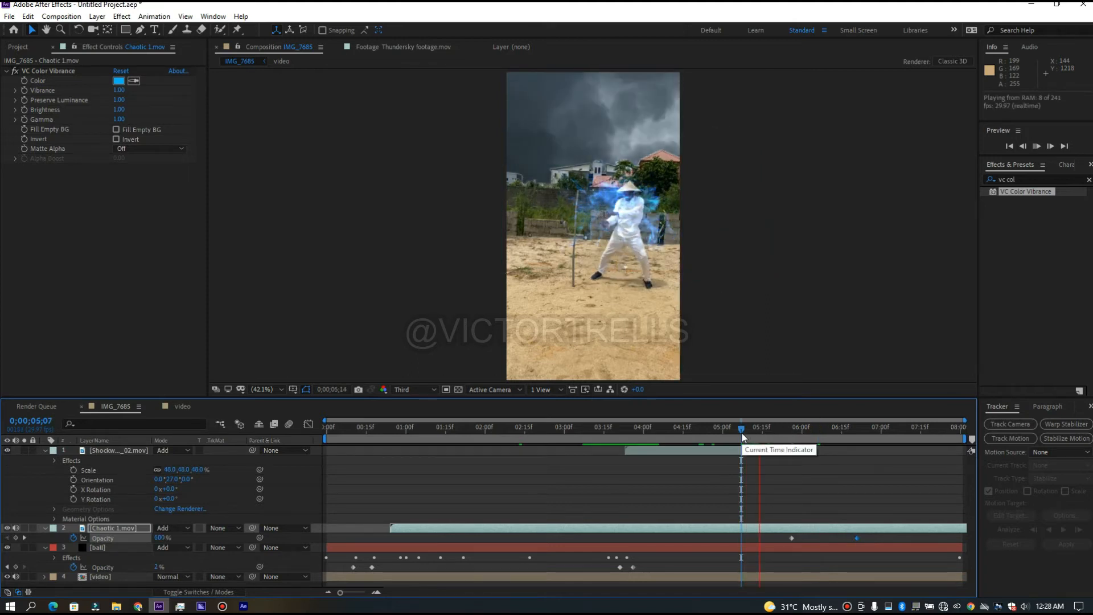
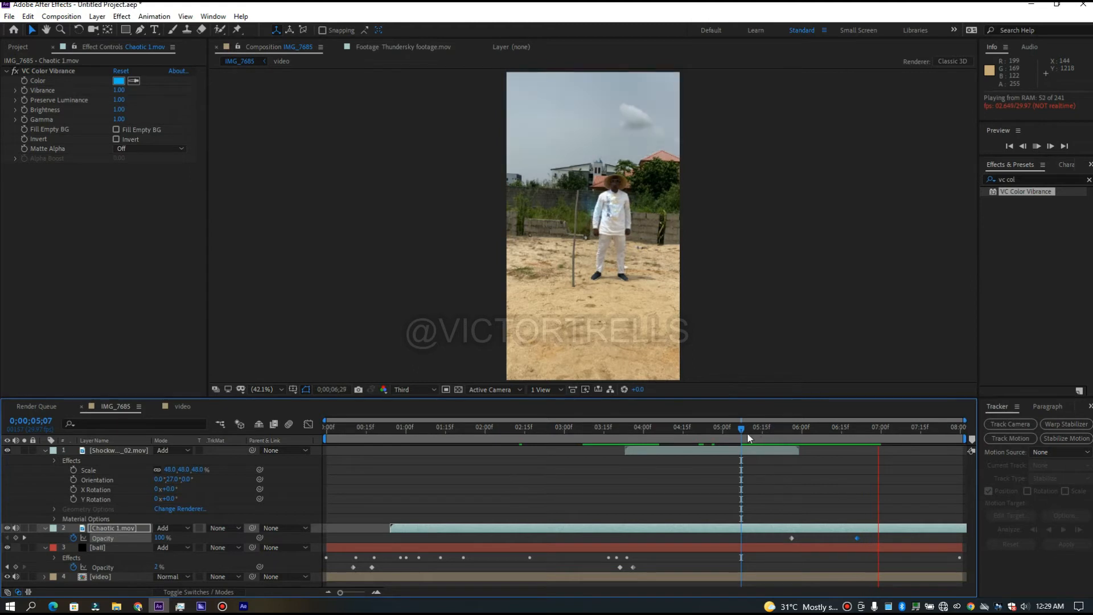
mouse_move(742, 431)
left_mouse_down()
mouse_move(794, 432)
mouse_move(737, 434)
left_mouse_up()
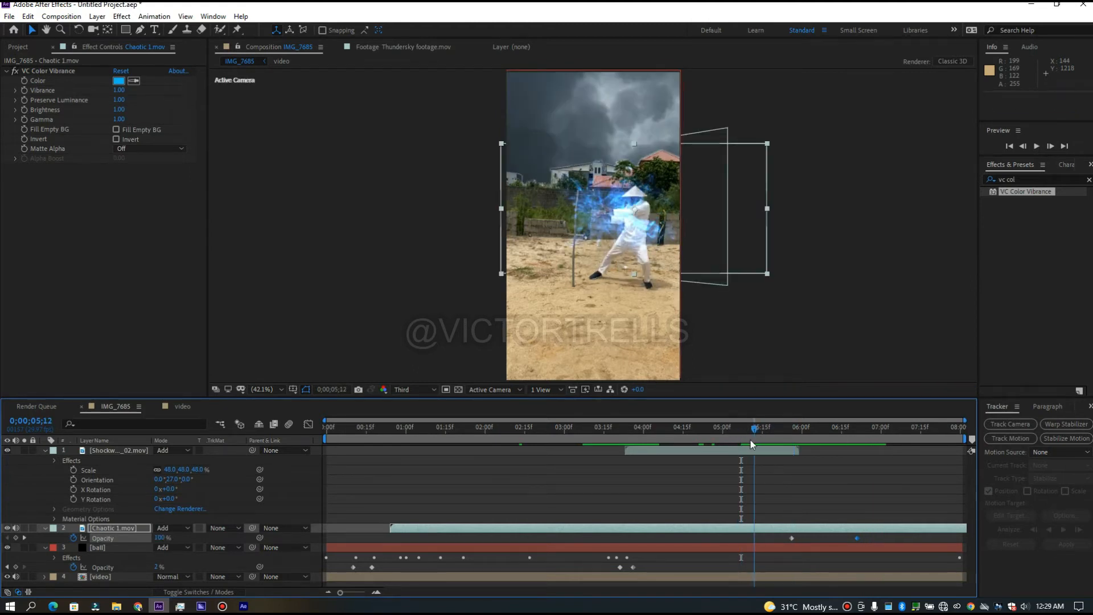
left_click_drag(575, 445, 592, 440)
key("space")
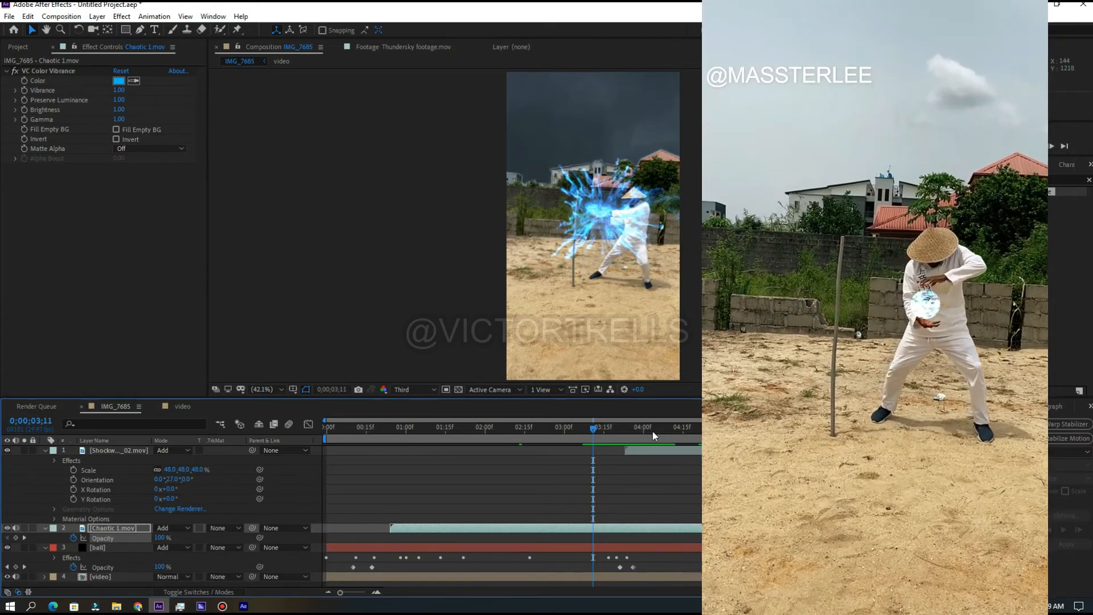
left_click(664, 431)
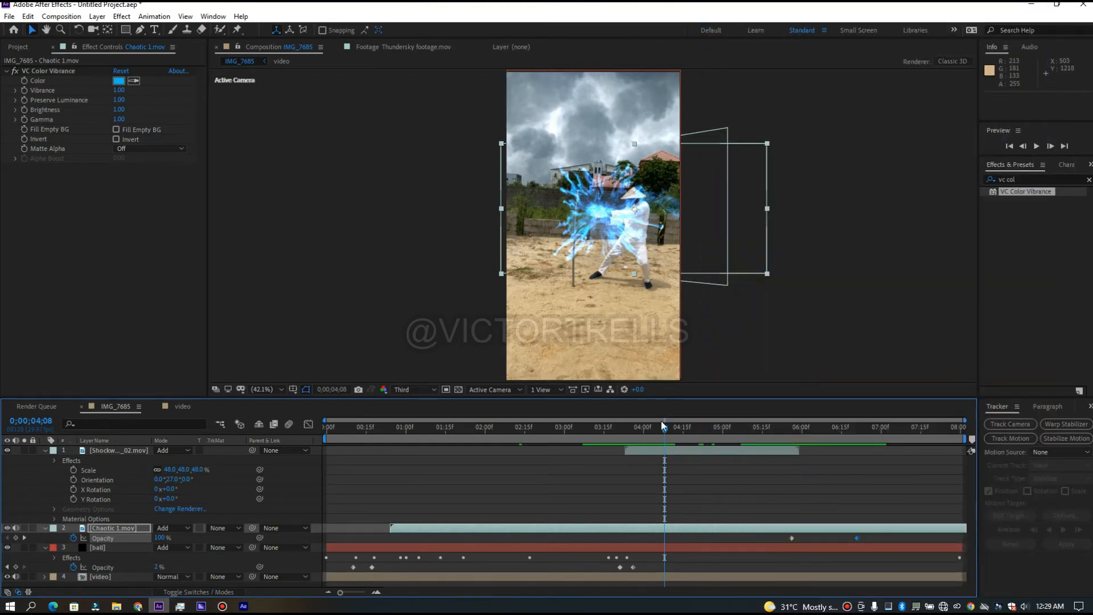
left_click_drag(614, 431, 630, 434)
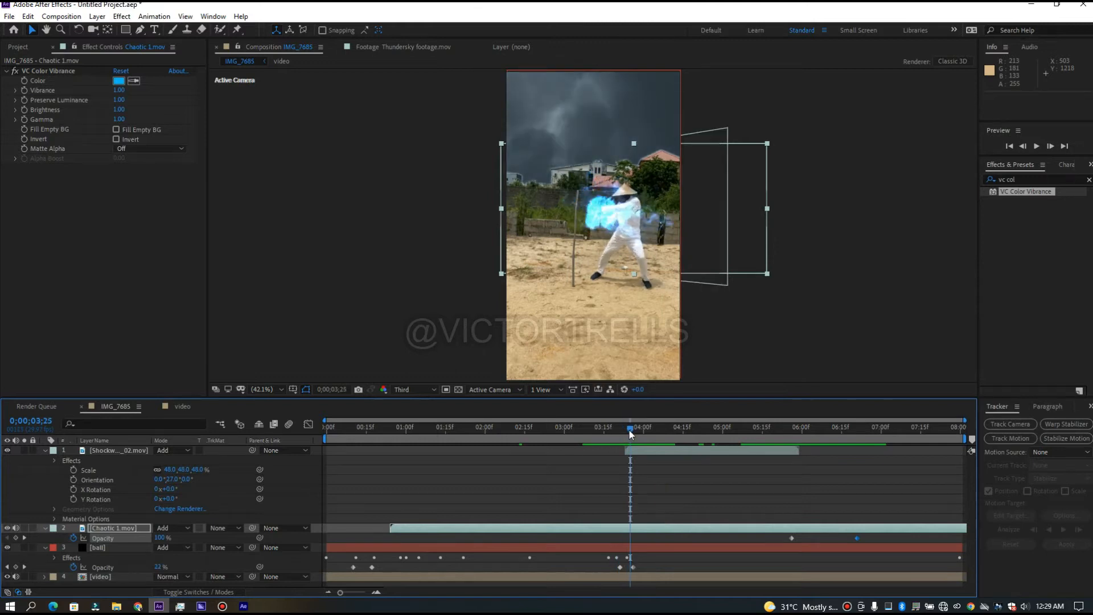
key("space")
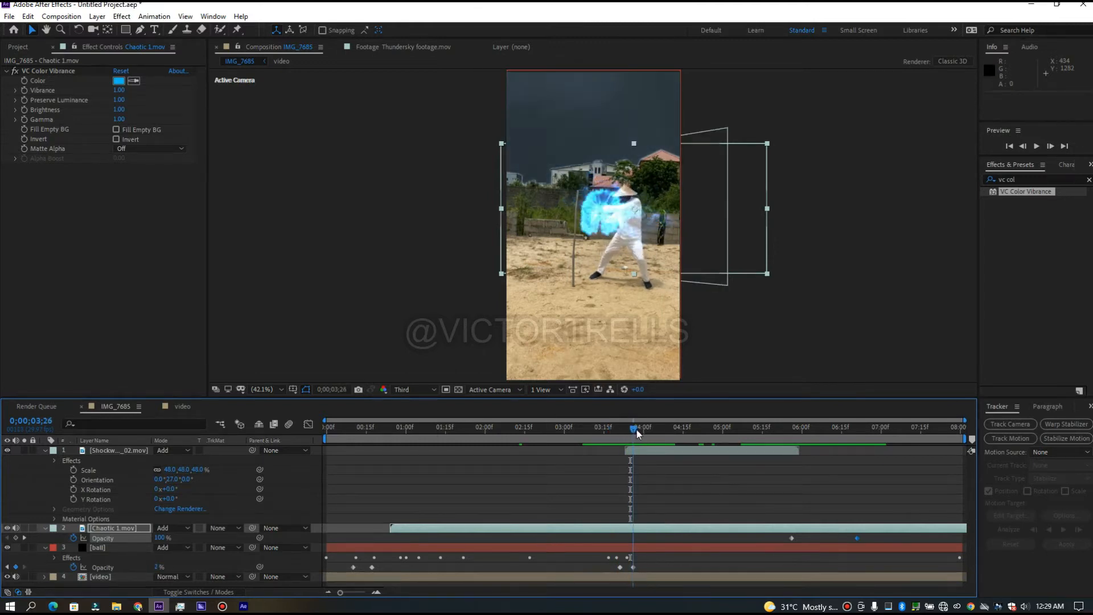
- Create a black composition-sized solid named saber at 0;00;04;03
left_click(98, 17)
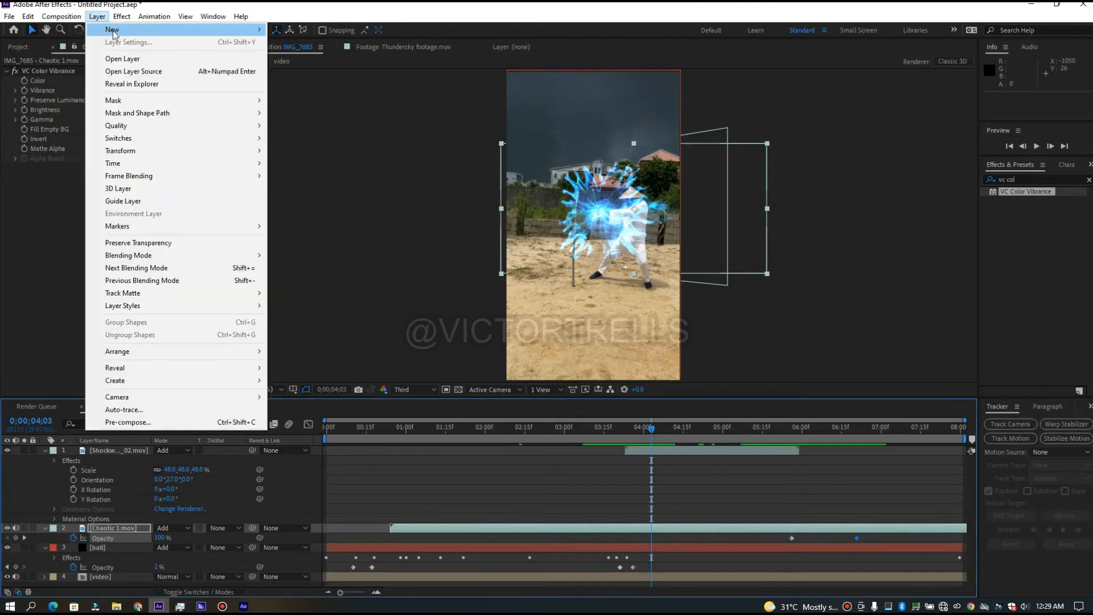
mouse_move(114, 33)
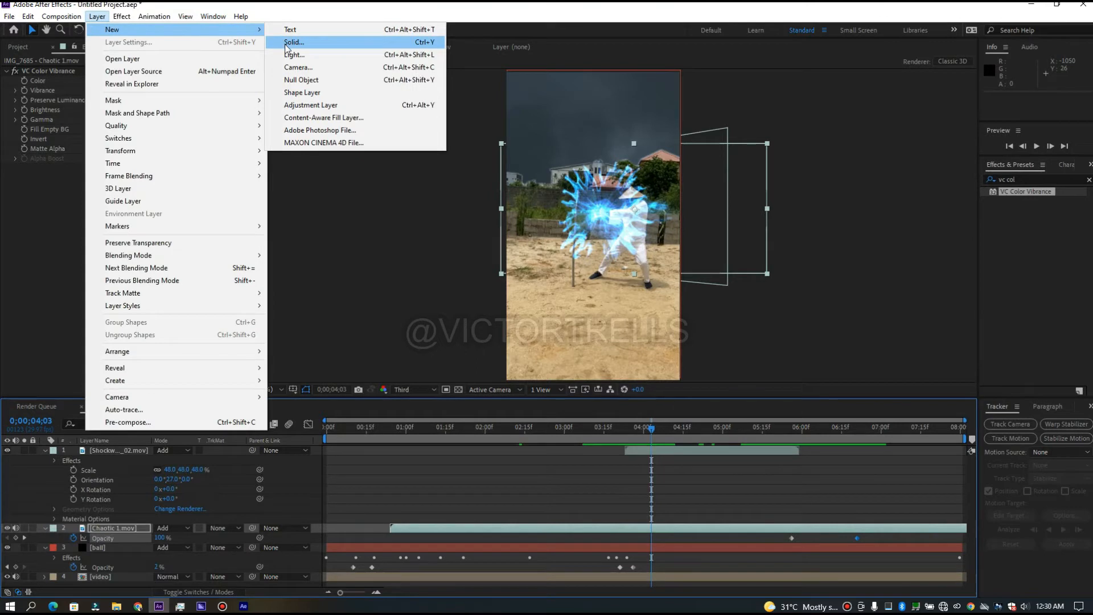
left_click(288, 42)
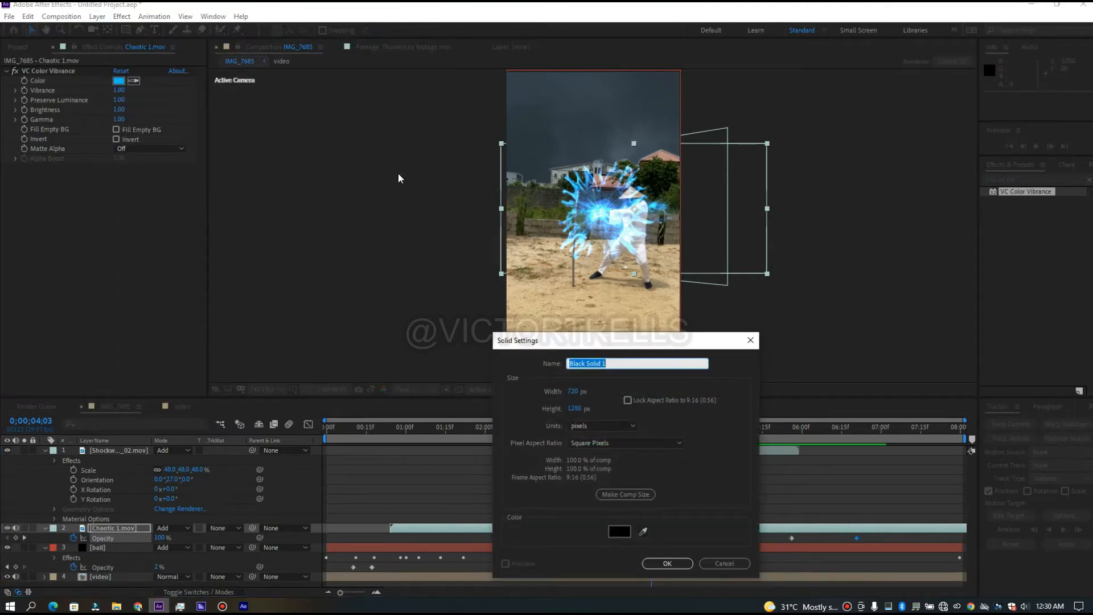
type("saber")
key("Return")
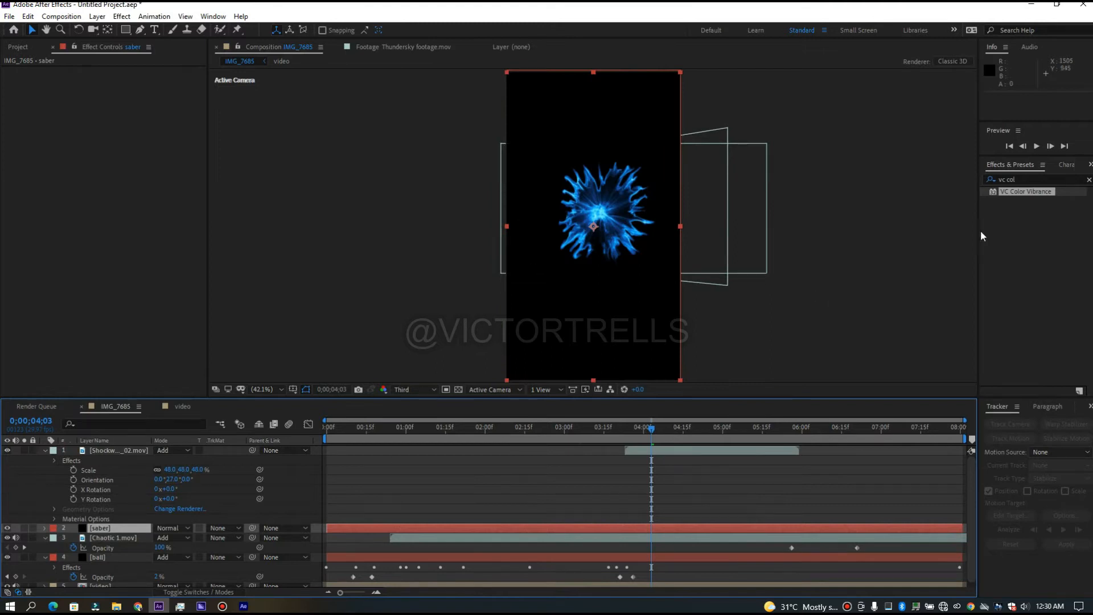
- Search the effects for "saber" and apply the Saber effect to the saber solid
left_click(1022, 176)
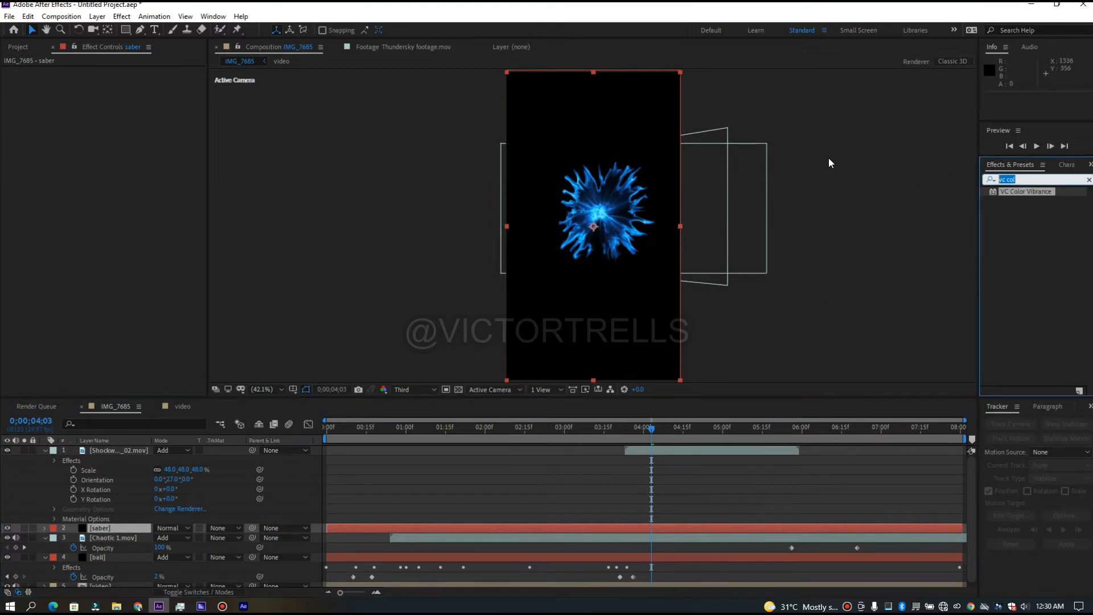
type("saber")
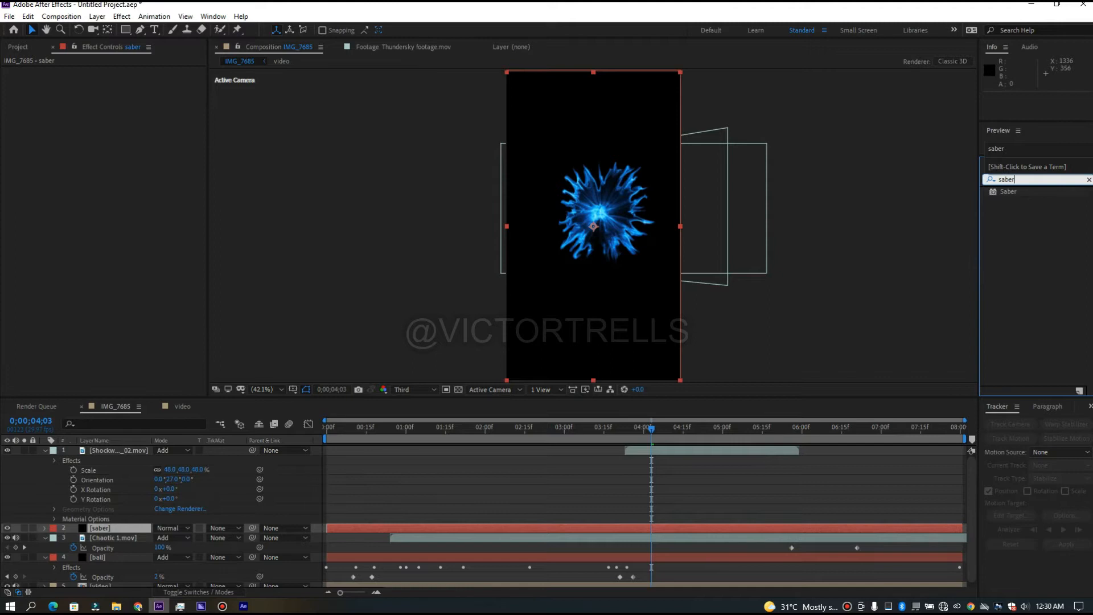
left_click(1006, 191)
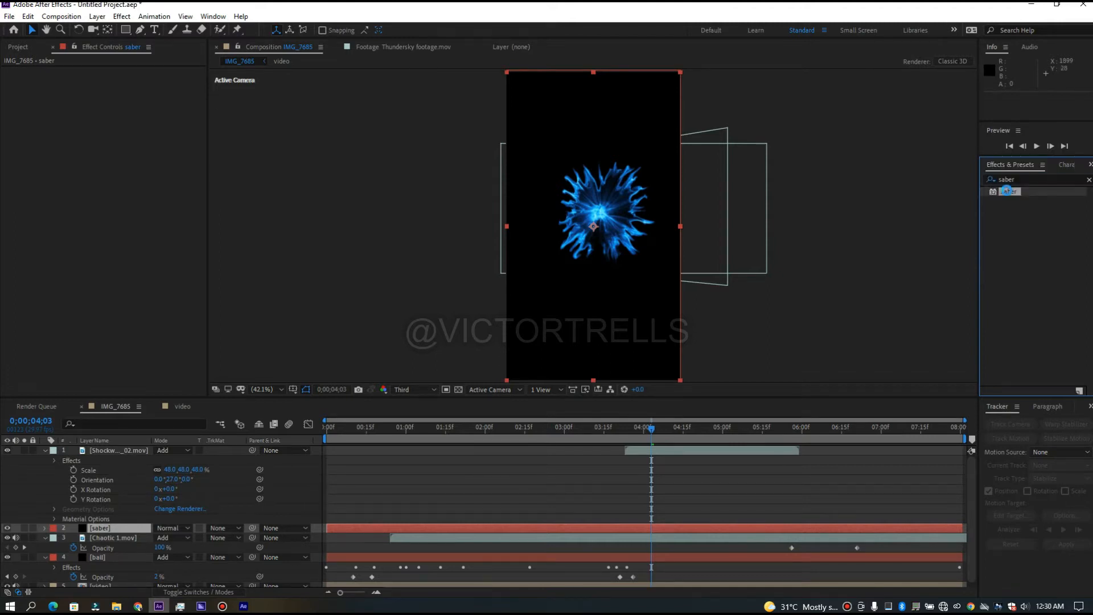
double_click(1006, 190)
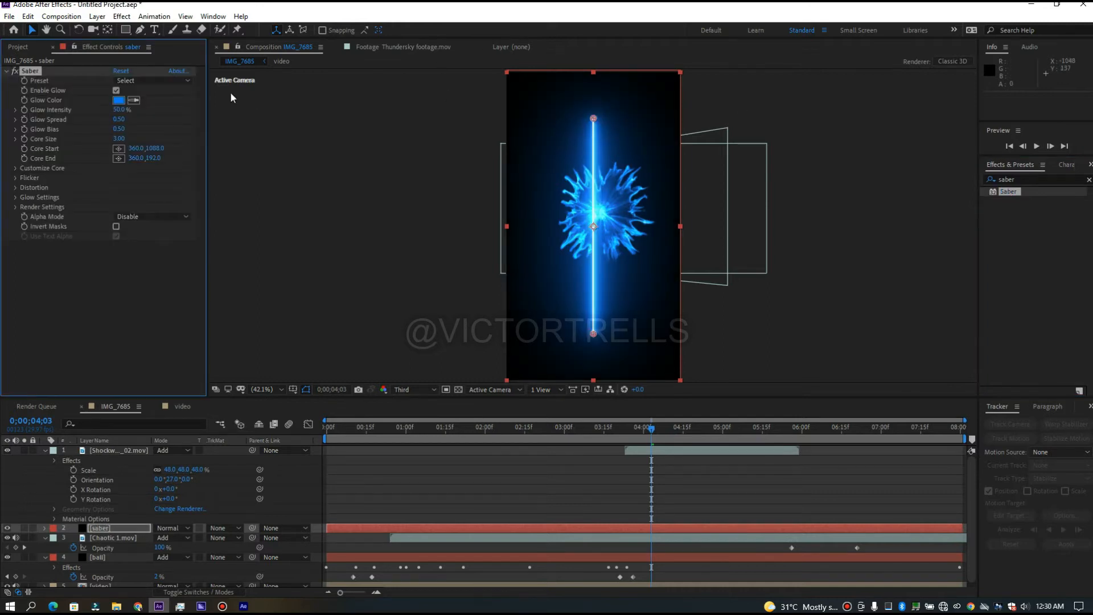
- Set the Saber effect's preset to Fractal and its glow color to blue, 009CFF
left_click(143, 83)
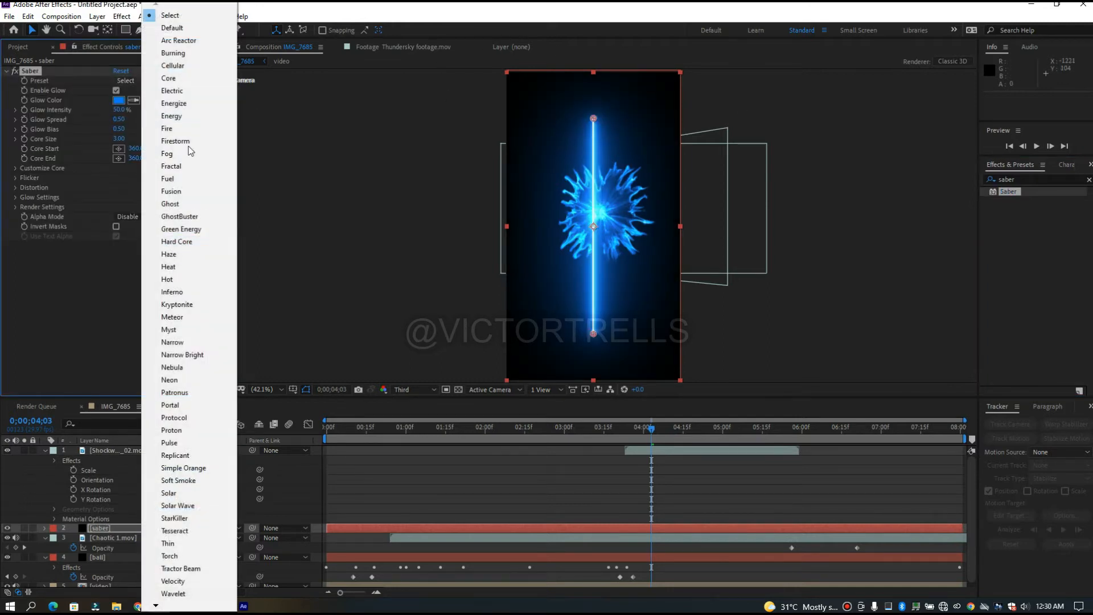
left_click(171, 166)
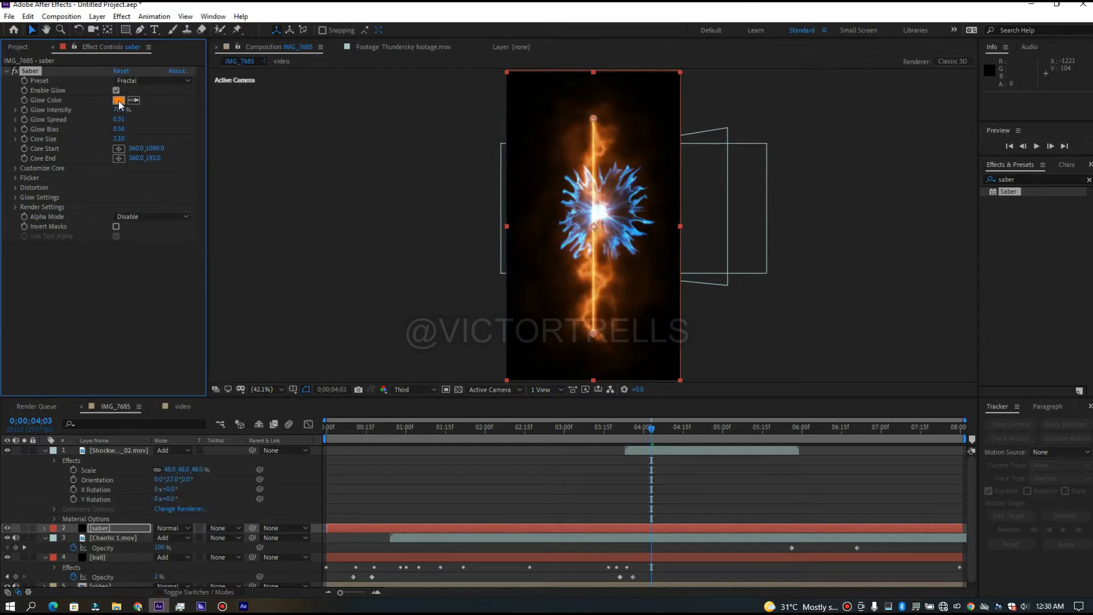
left_click(119, 101)
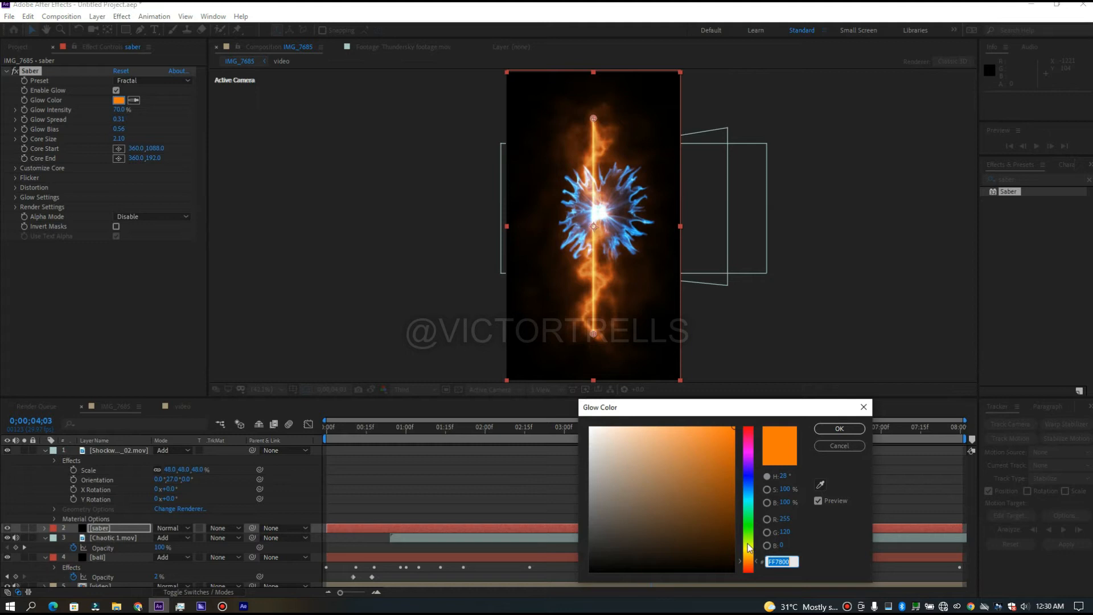
left_click(748, 490)
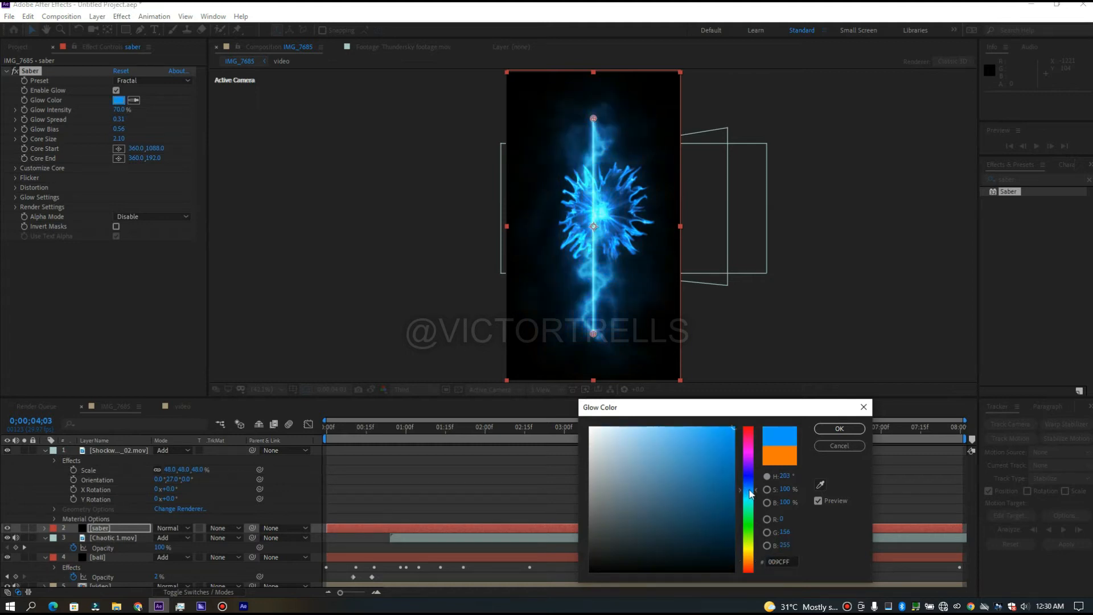
left_click(839, 429)
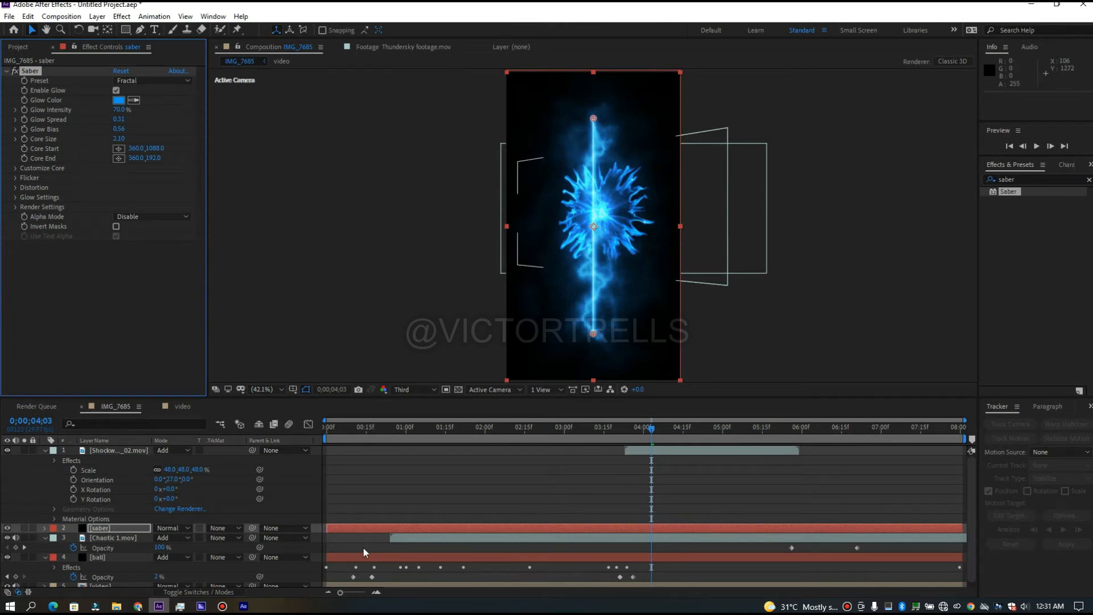
- Set the saber layer's blending mode to Add
left_click(441, 530)
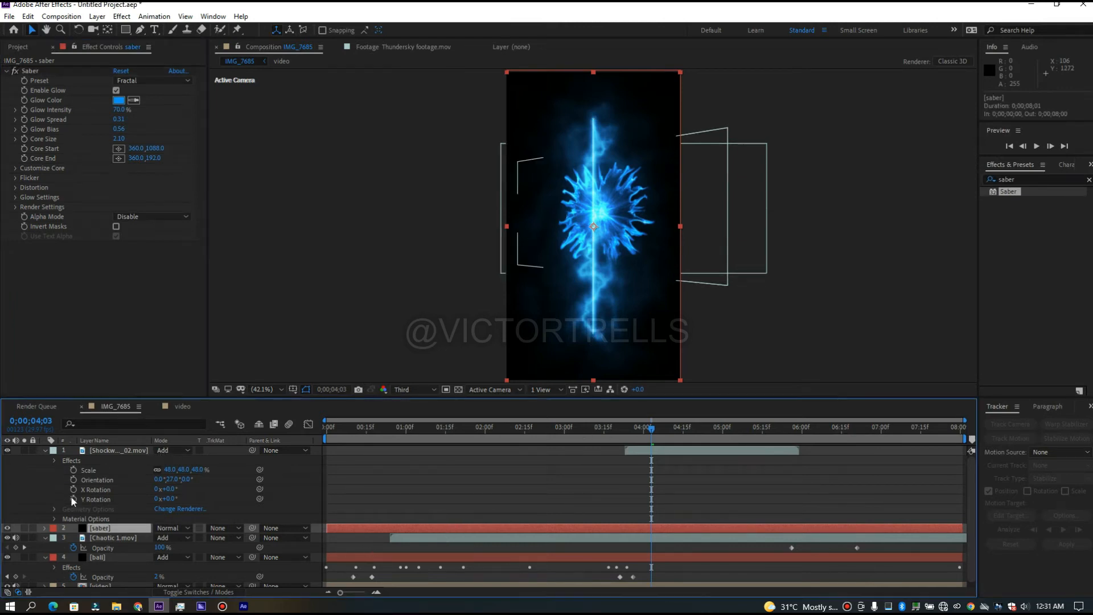
left_click(172, 528)
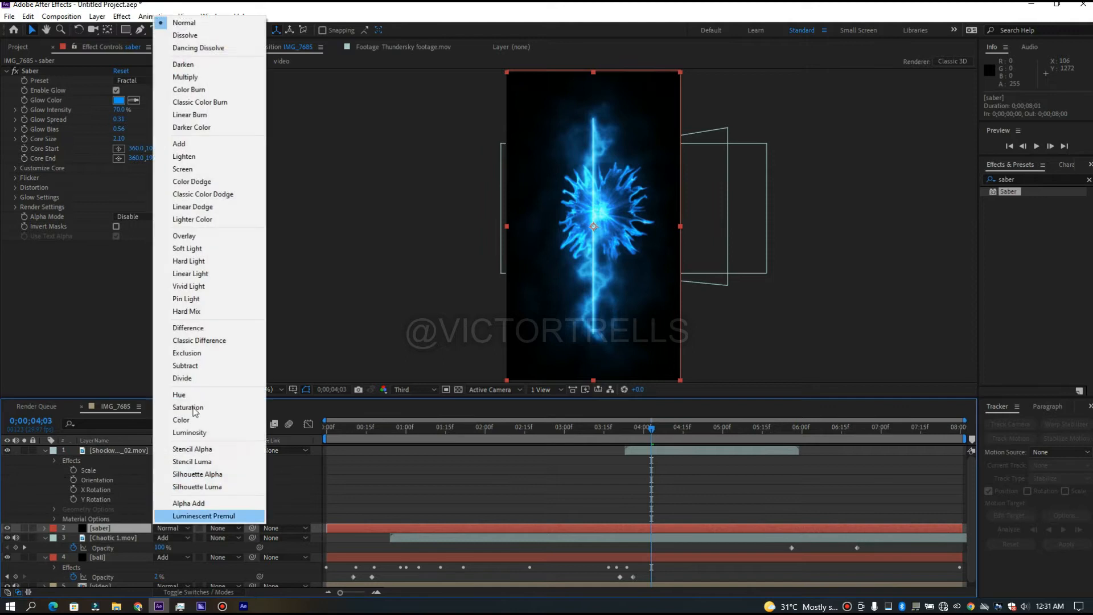
left_click(209, 145)
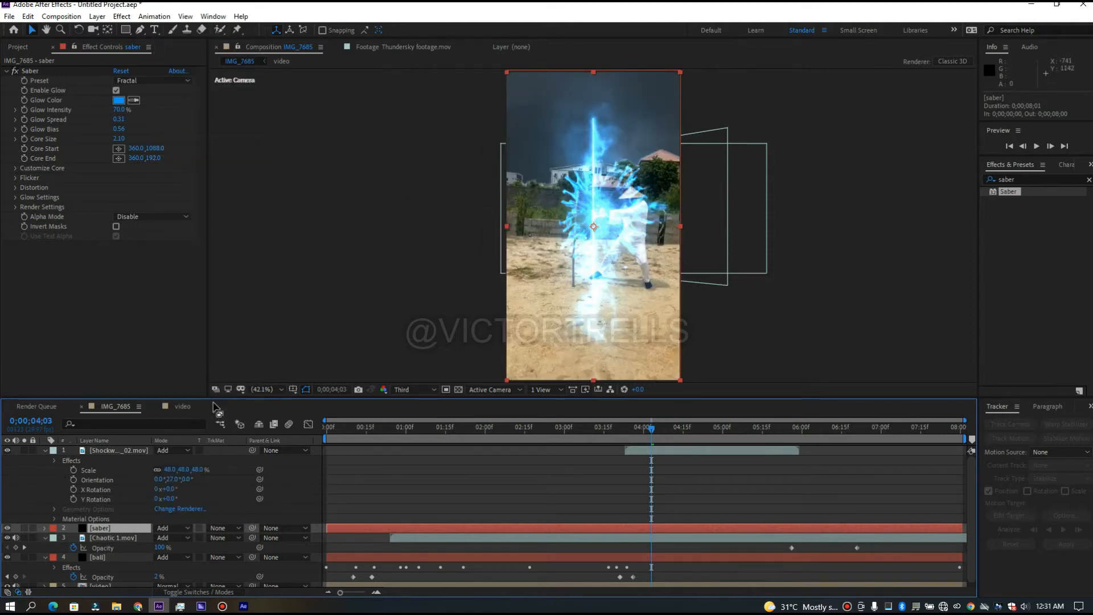
- Hide the saber layer and draw a straight two-point Pen mask on it from the energy ball to beyond the frame's left edge
left_click(7, 528)
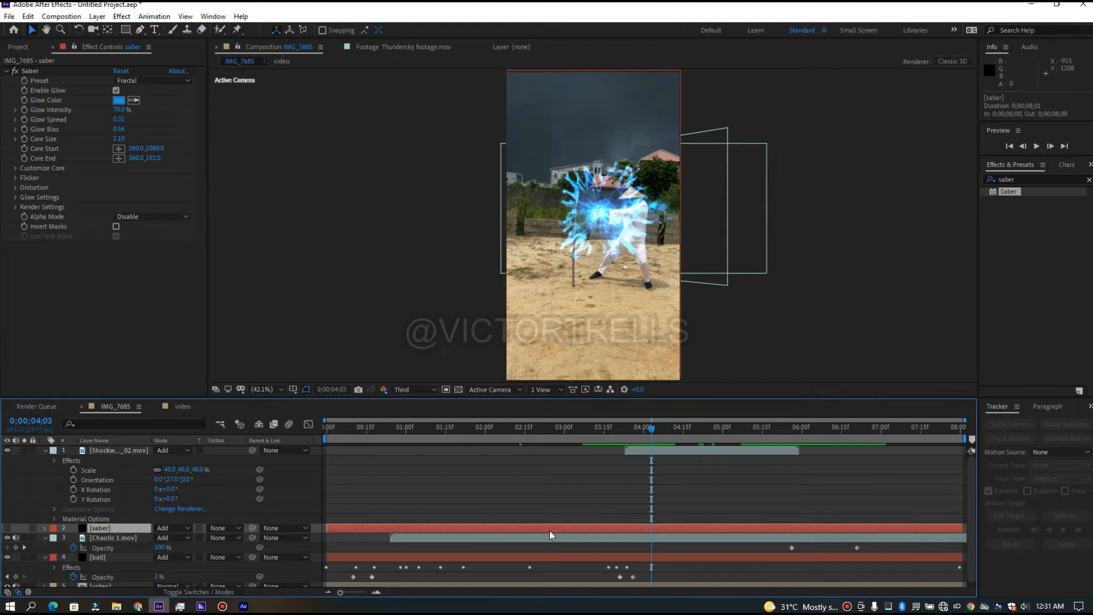
left_click(141, 29)
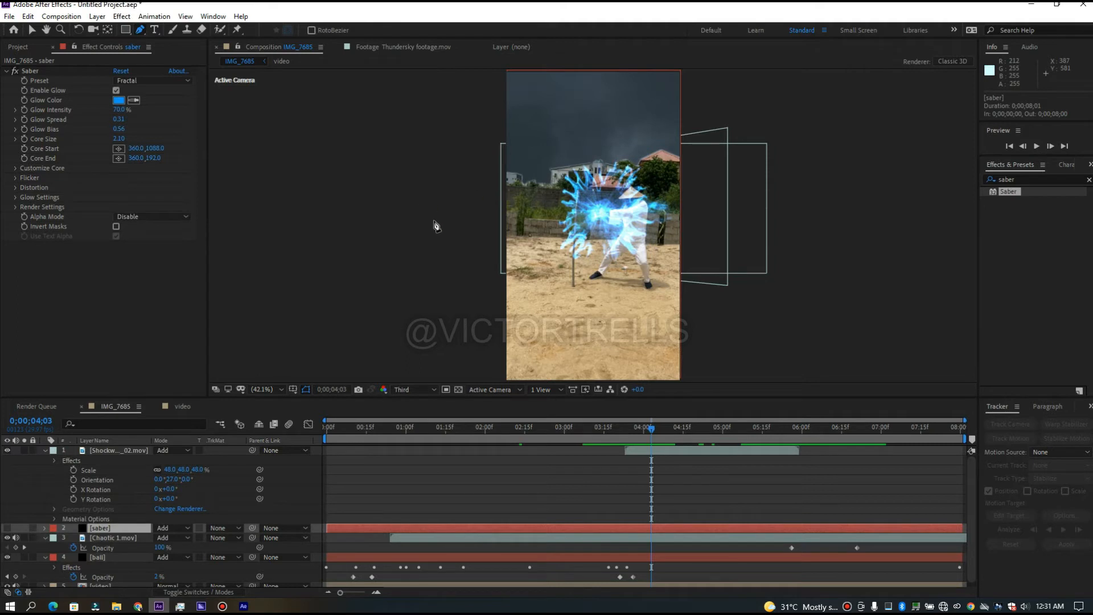
left_click(481, 217)
key("Return")
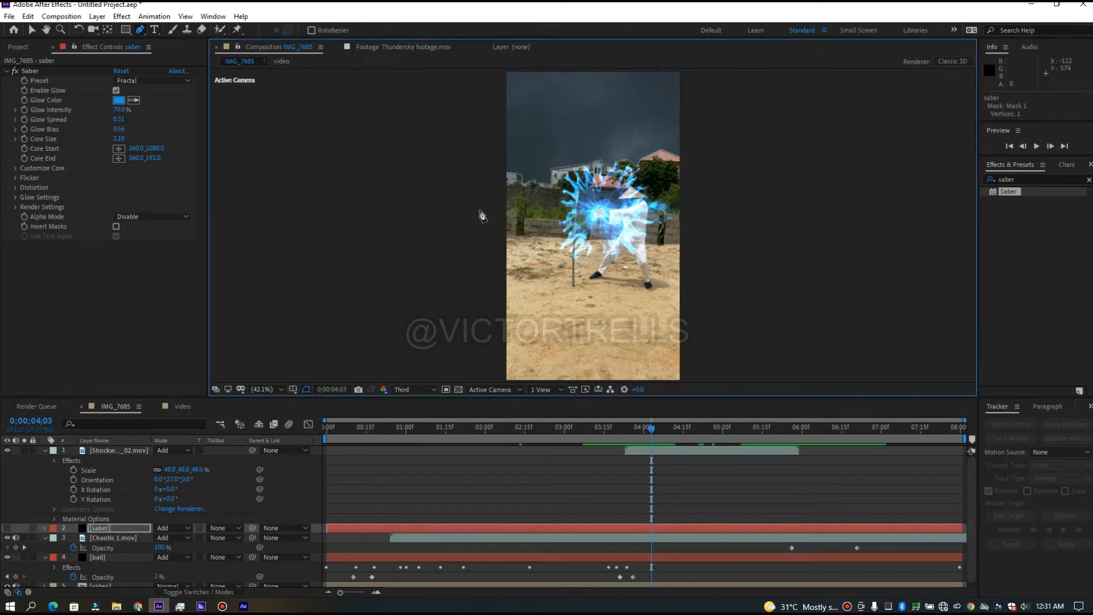
left_click(480, 210)
- Set the Saber effect's Core Type to Layer Masks and make the saber layer visible again
left_click(16, 170)
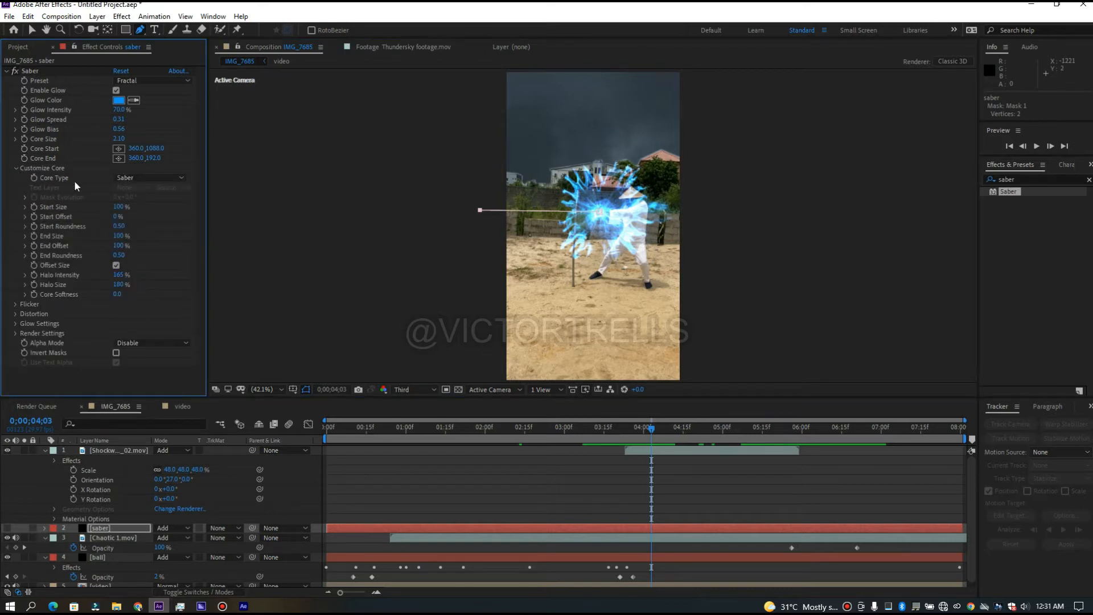
left_click(123, 178)
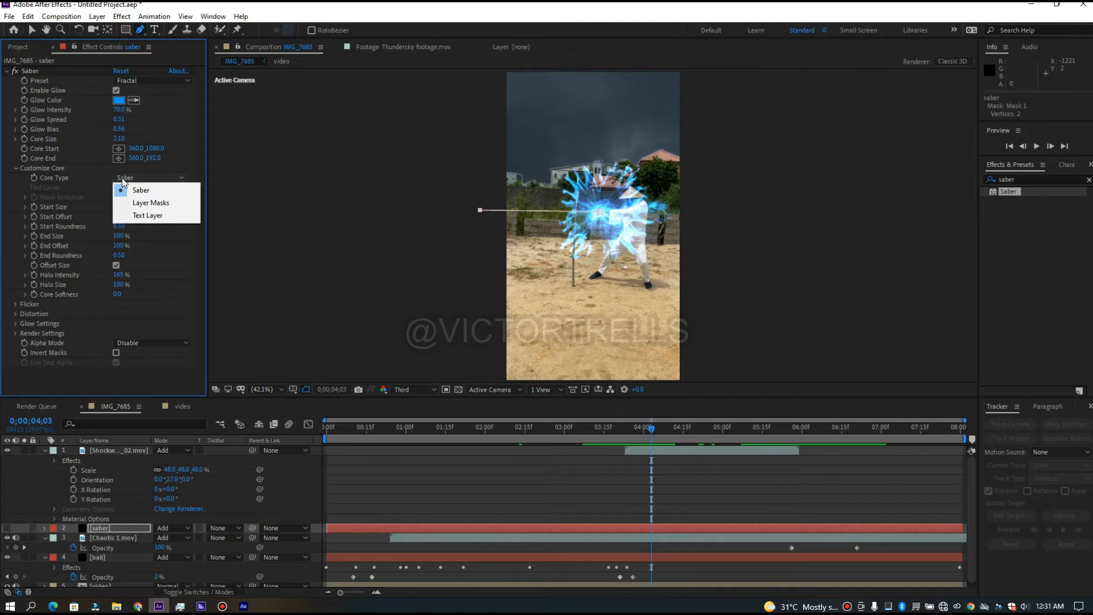
left_click(136, 203)
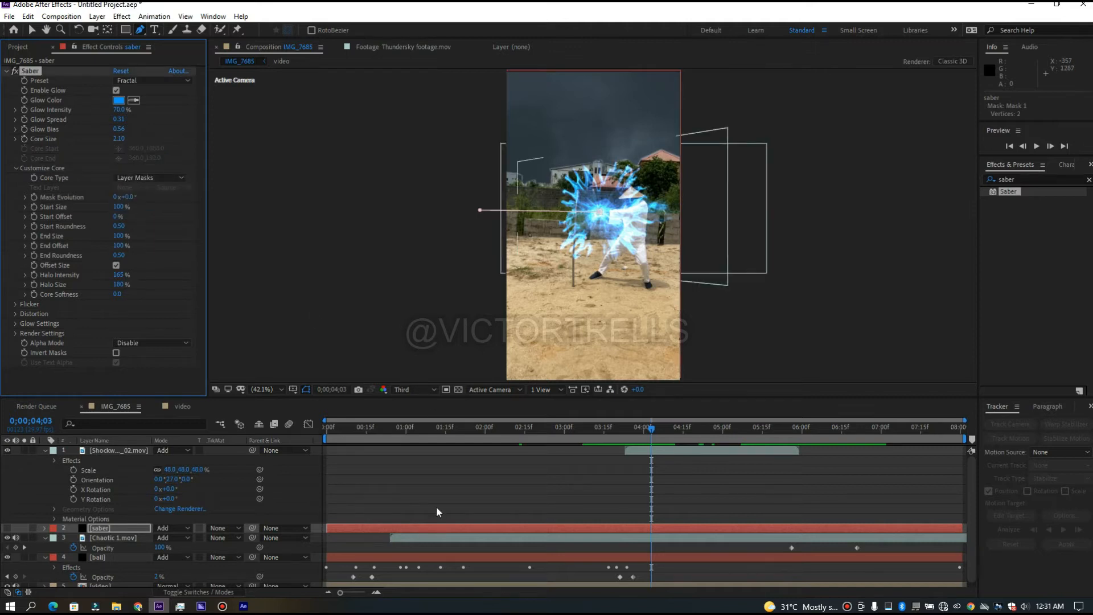
left_click(6, 529)
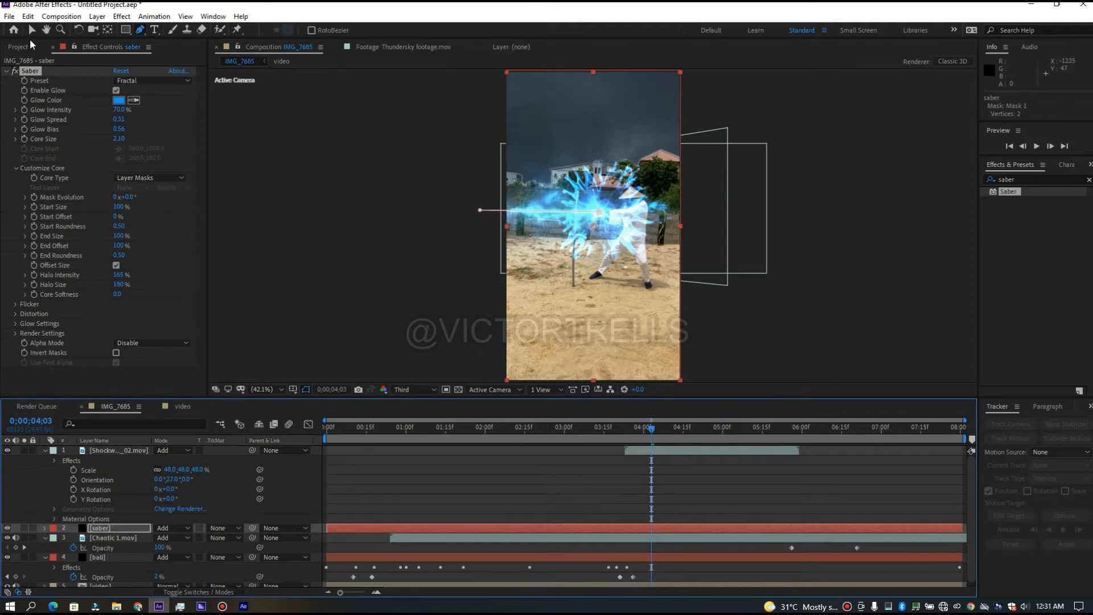
left_click(32, 29)
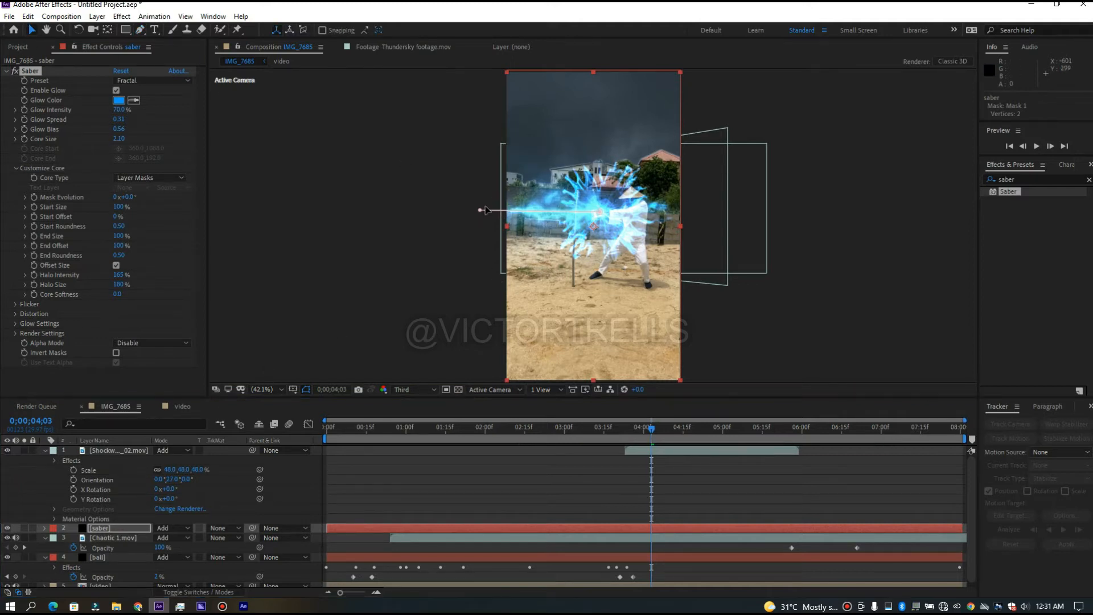
left_click(712, 494)
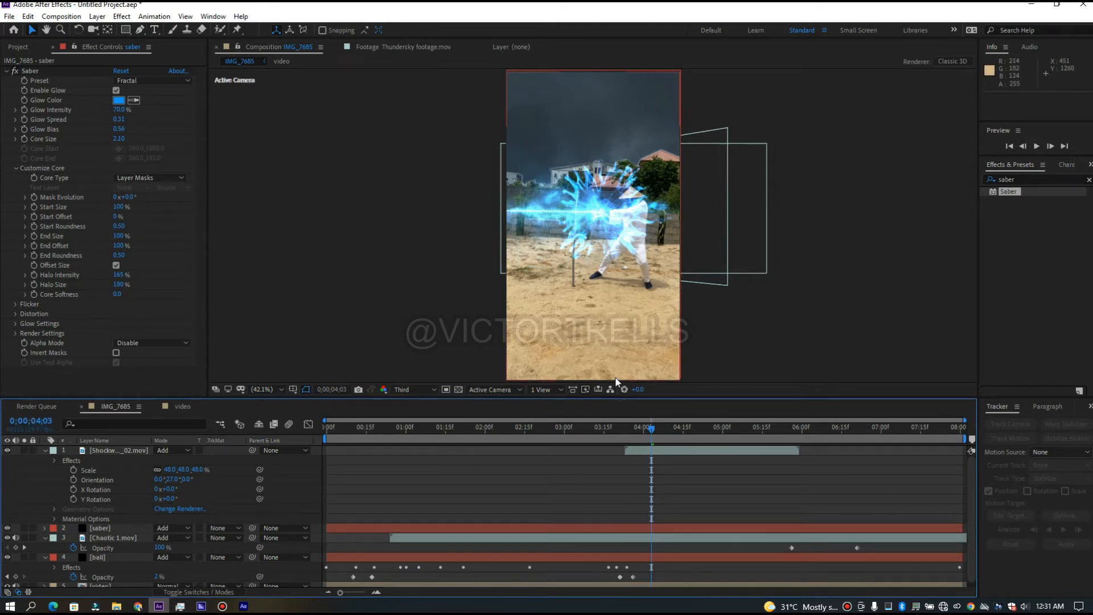
- Lower the Saber's End Offset to 1% at 0;00;03;28 and start keyframing it there
left_click_drag(653, 431, 612, 433)
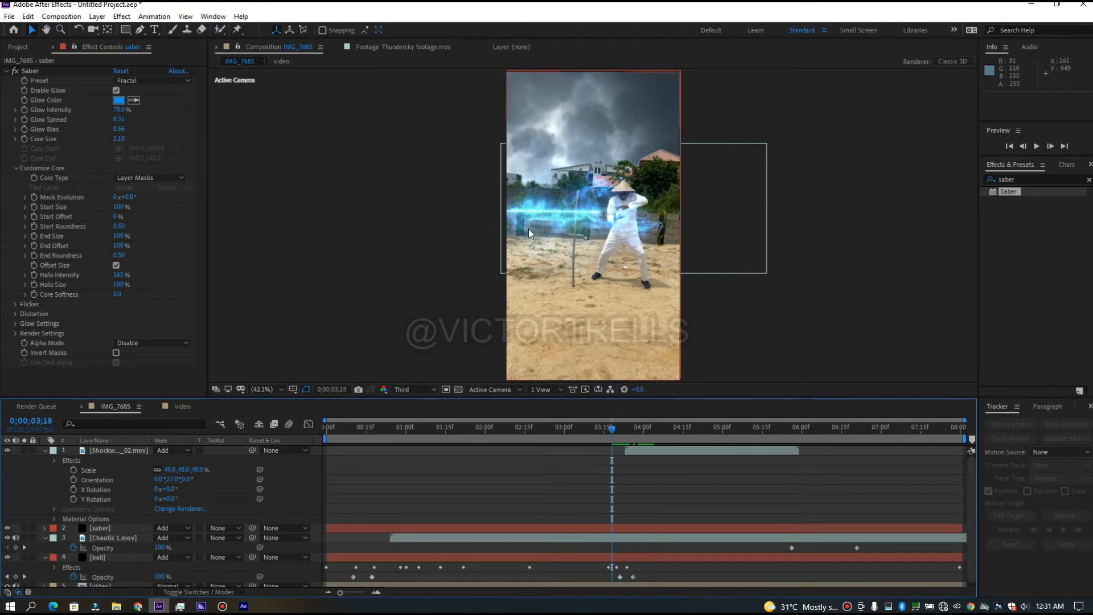
left_click_drag(615, 430, 639, 436)
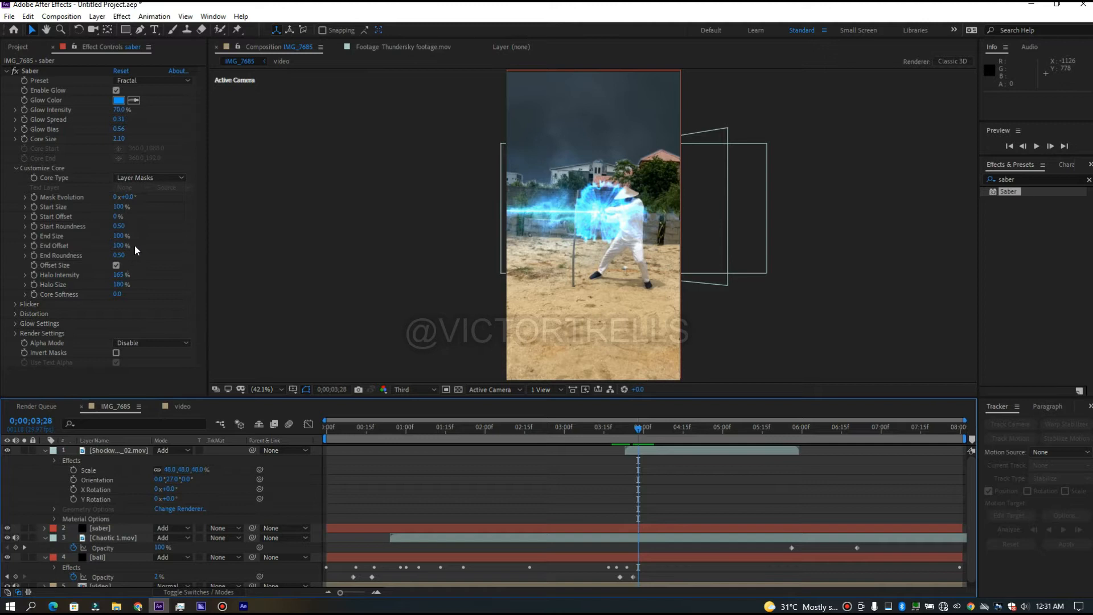
left_click_drag(118, 249, 44, 246)
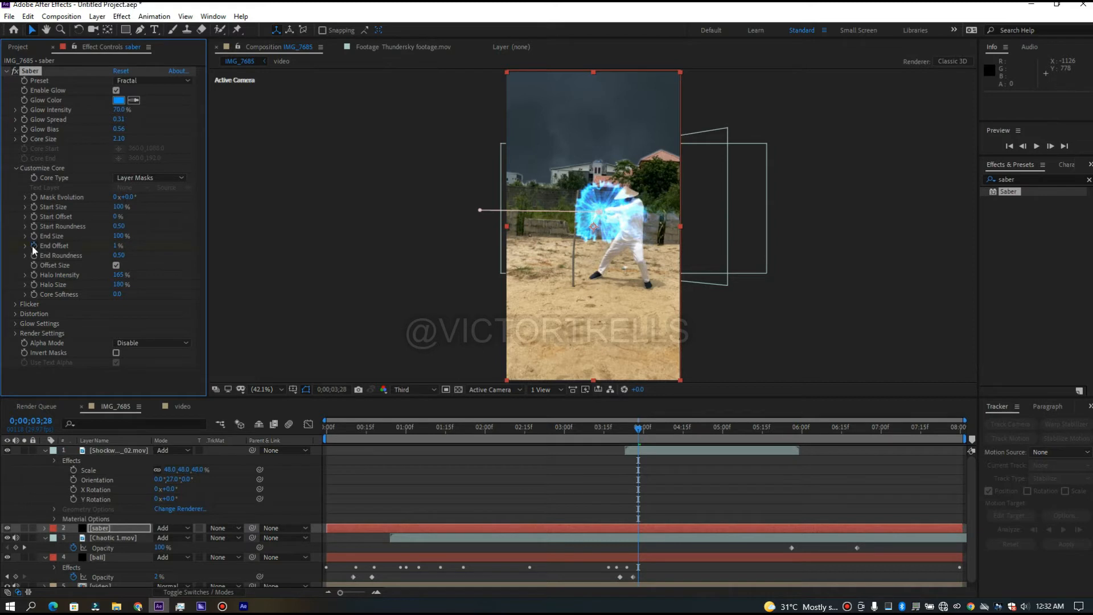
left_click(32, 245)
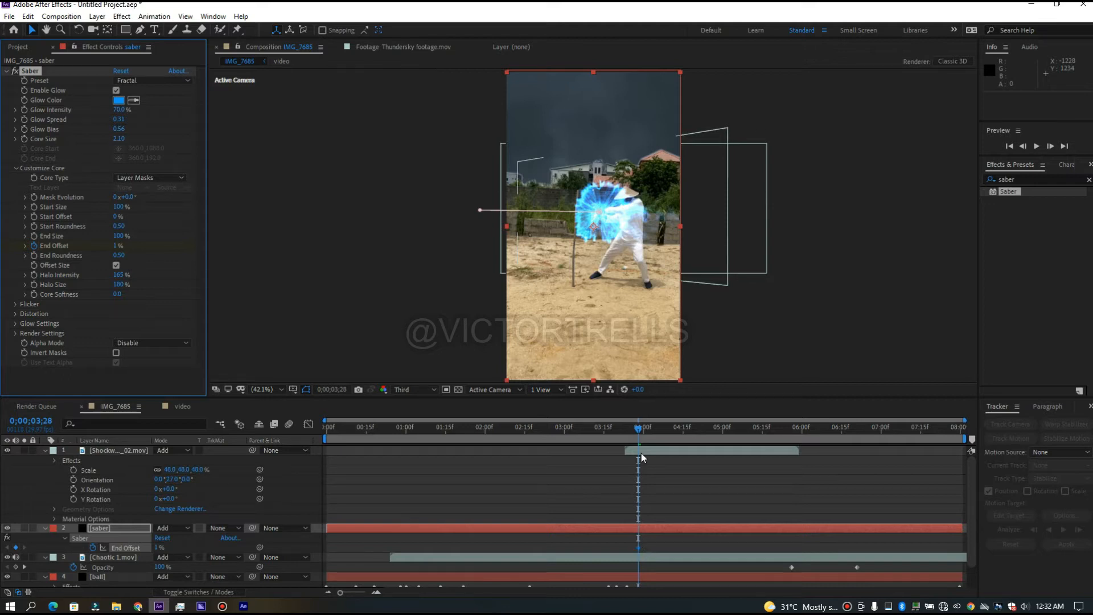
- Shift the shockwave layer in time so it starts at about 0;00;03;27
mouse_move(638, 428)
left_mouse_down()
mouse_move(613, 433)
mouse_move(640, 437)
left_mouse_up()
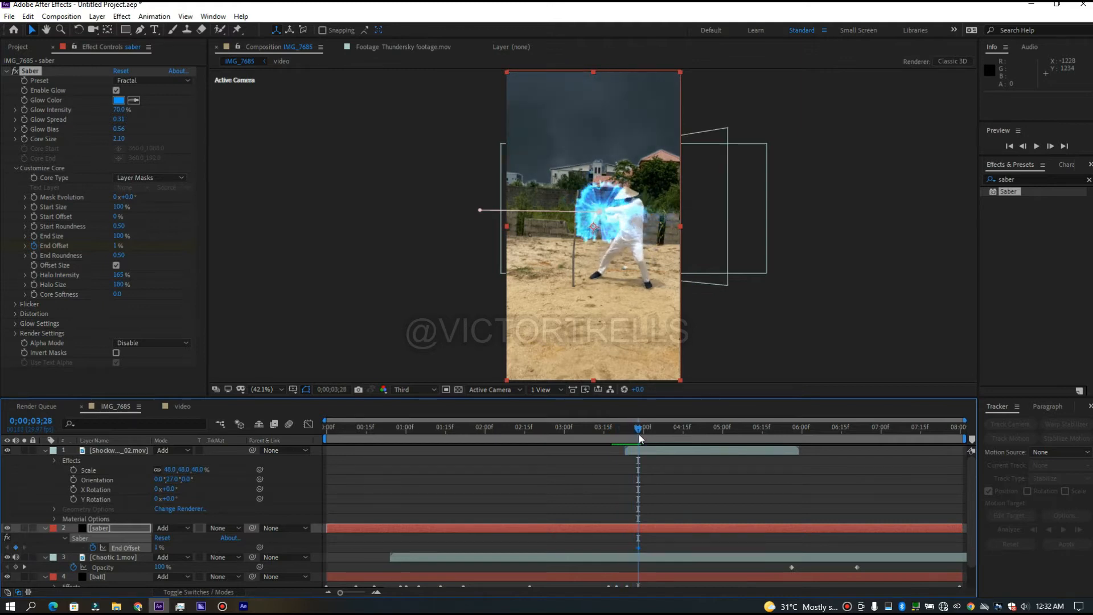
left_click_drag(641, 449, 623, 430)
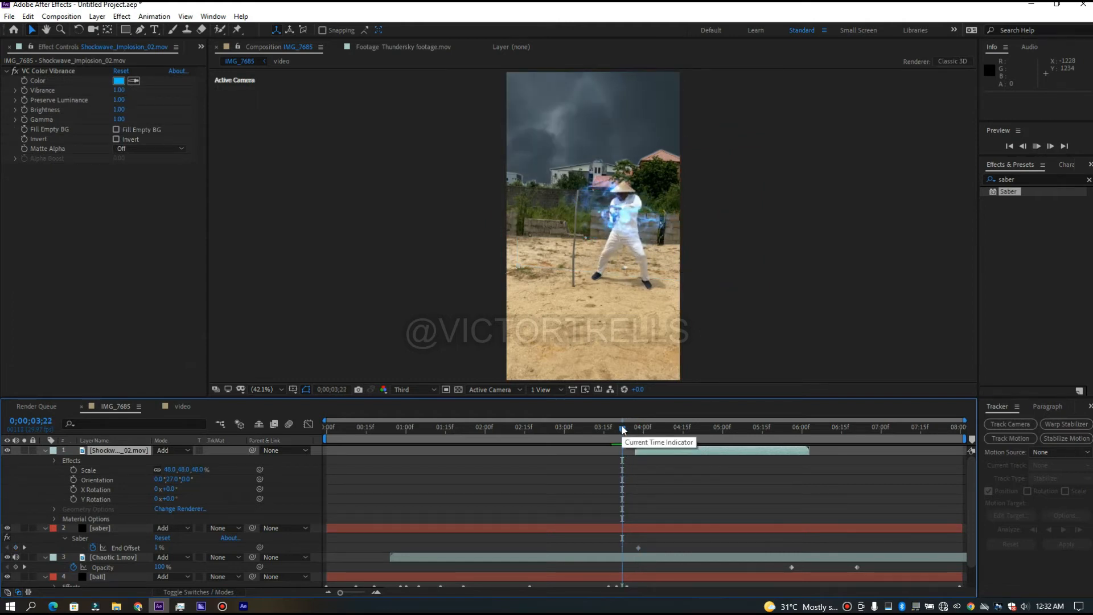
- Move the End Offset keyframe to 0;00;03;29 with a value of 0%, and keyframe End Offset at 100% at 0;00;04;03
left_click_drag(623, 431, 642, 431)
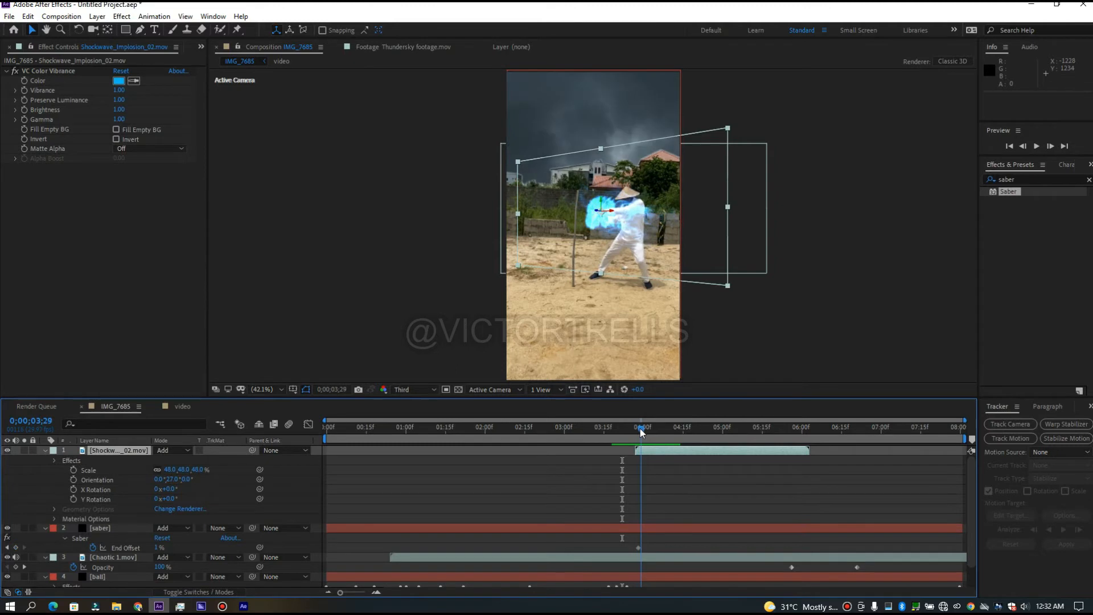
left_click(639, 547)
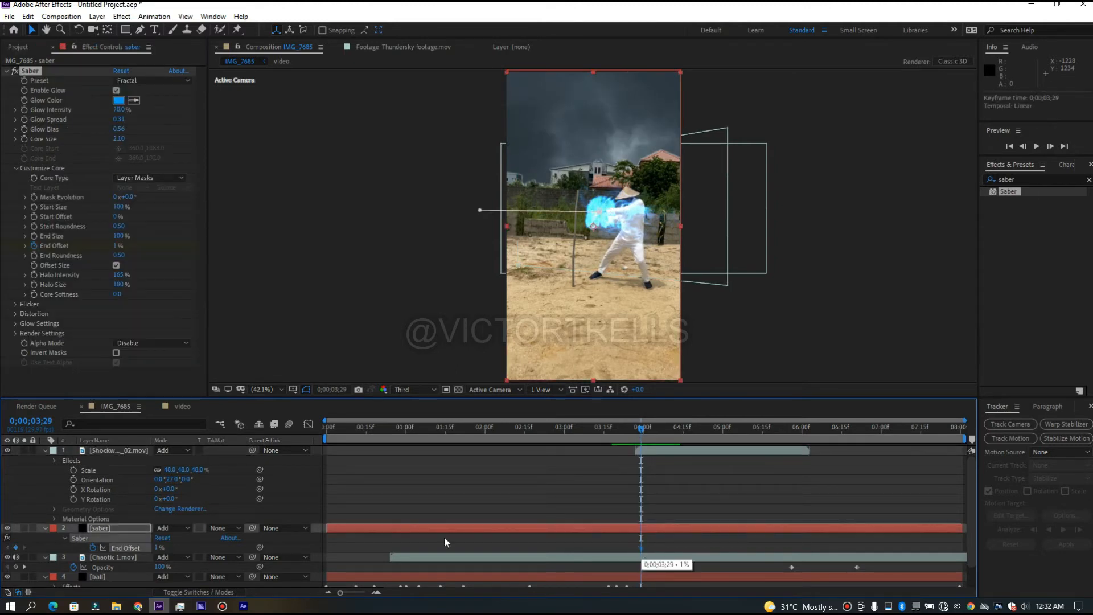
left_click_drag(156, 548, 67, 548)
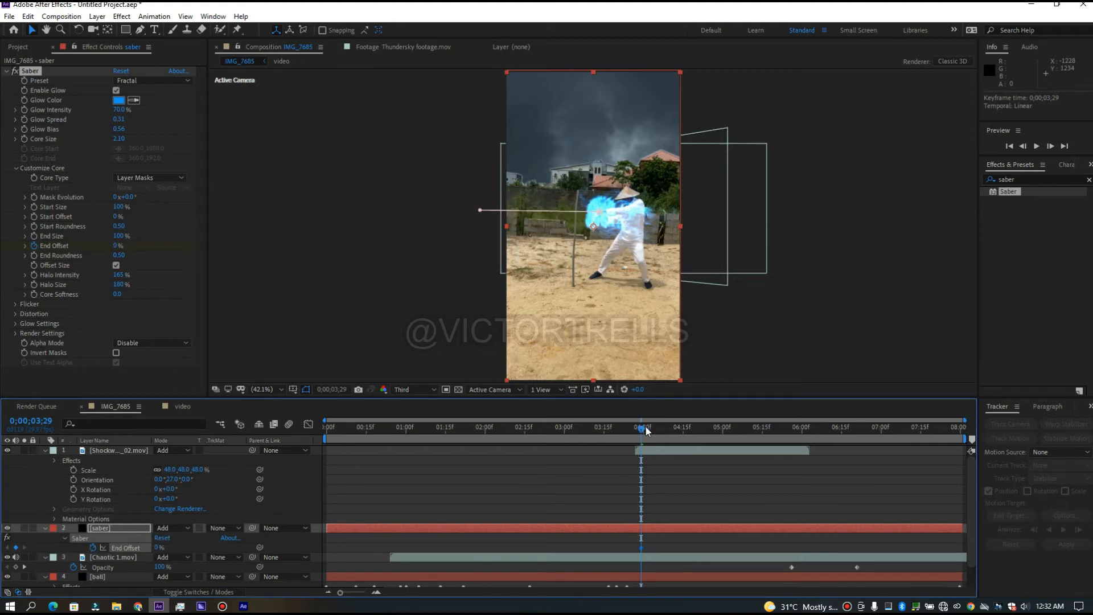
left_click_drag(645, 430, 652, 431)
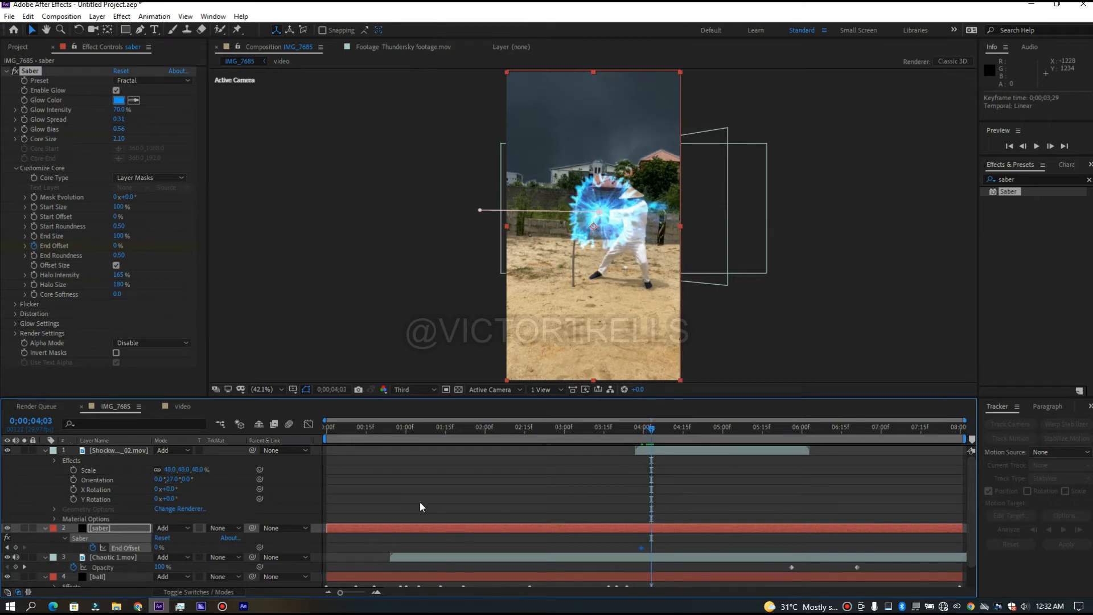
left_click_drag(155, 548, 194, 545)
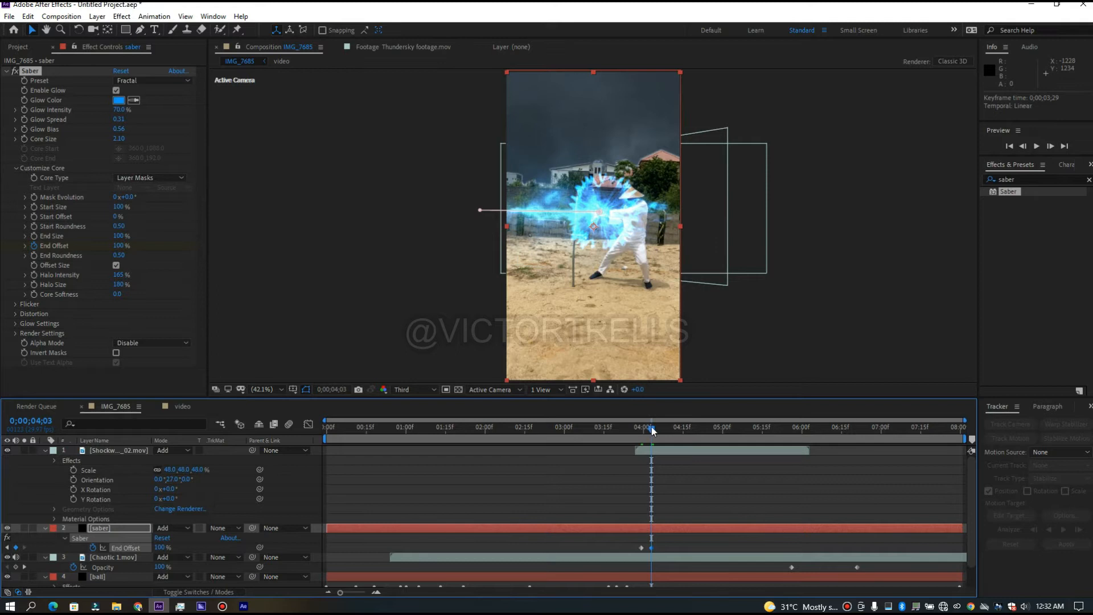
- Play back the beam's release several times, starting from 0;00;03;26, 0;00;03;07, 0;00;03;17 and 0;00;03;25, to check its timing
left_click_drag(643, 432, 634, 431)
key("space")
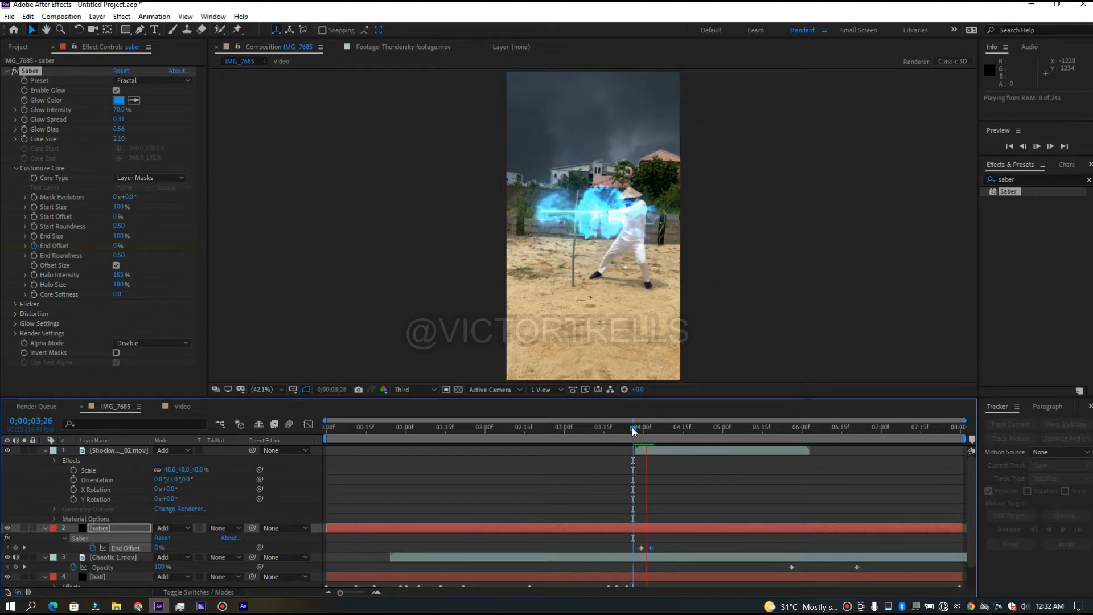
left_click(582, 433)
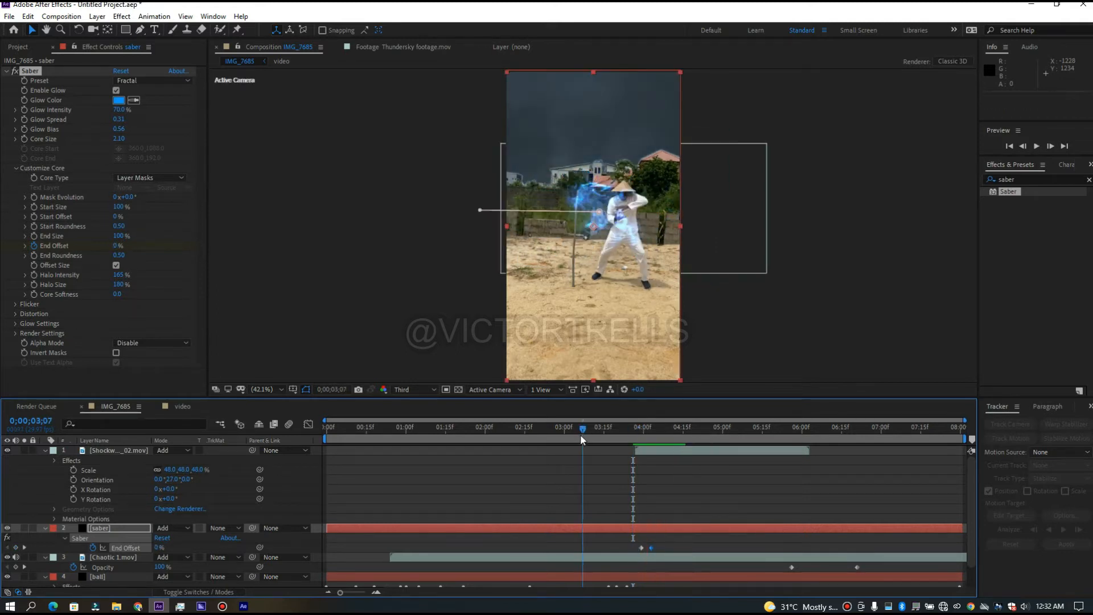
key("space")
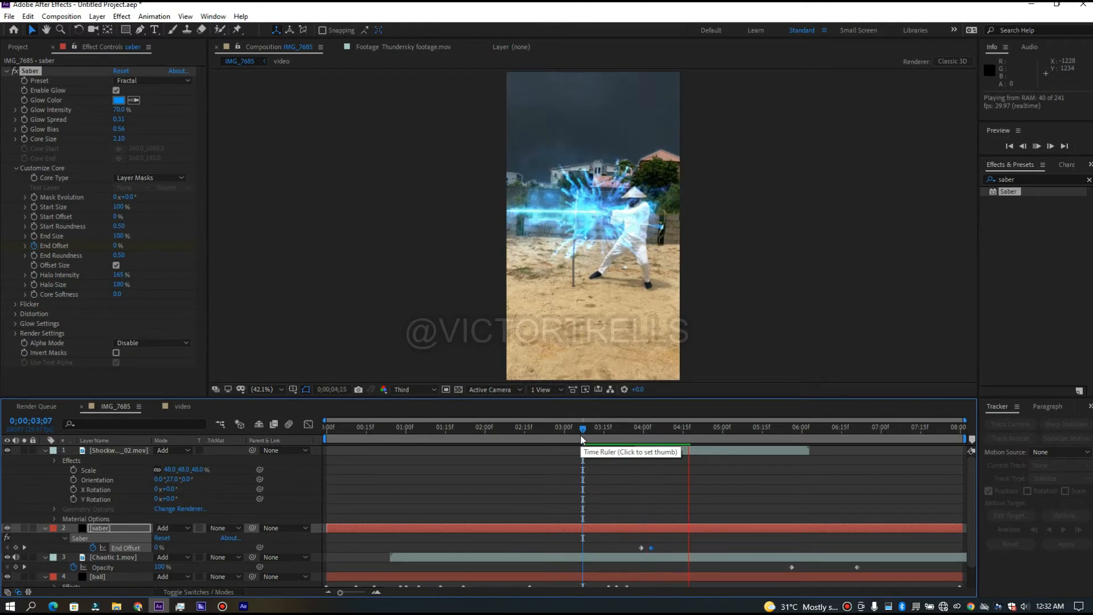
left_click(634, 430)
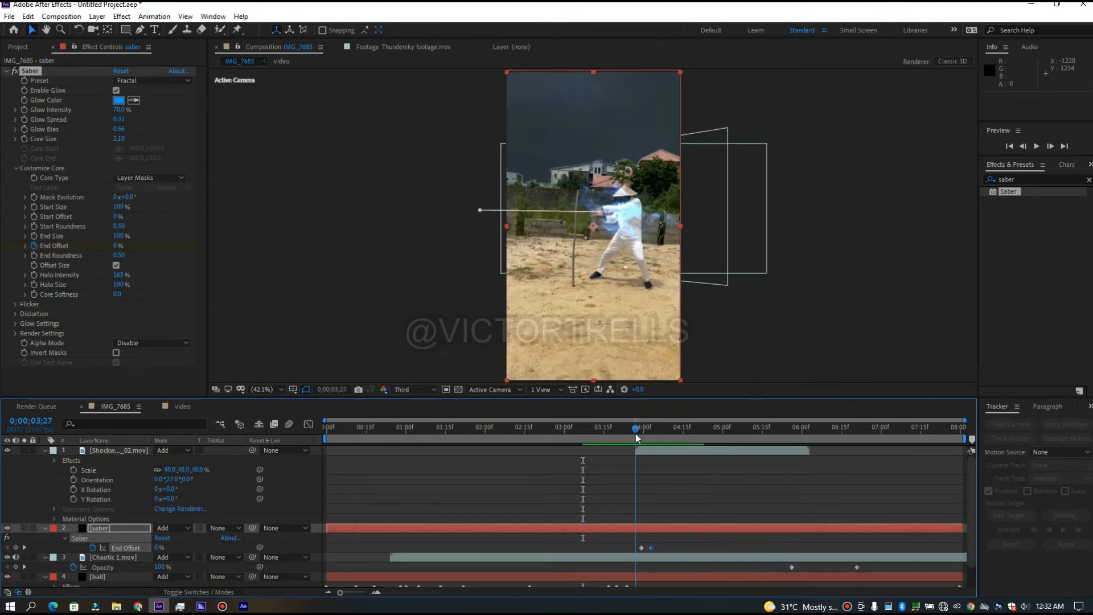
mouse_move(640, 437)
left_mouse_down()
mouse_move(661, 439)
mouse_move(638, 435)
left_mouse_up()
left_click(610, 437)
key("space")
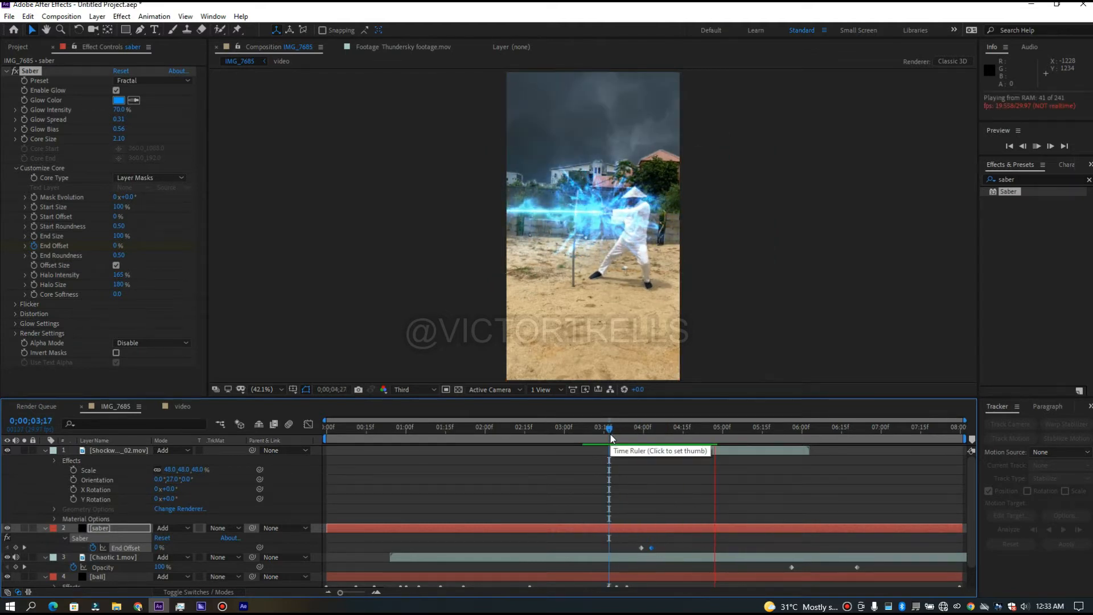
key("space")
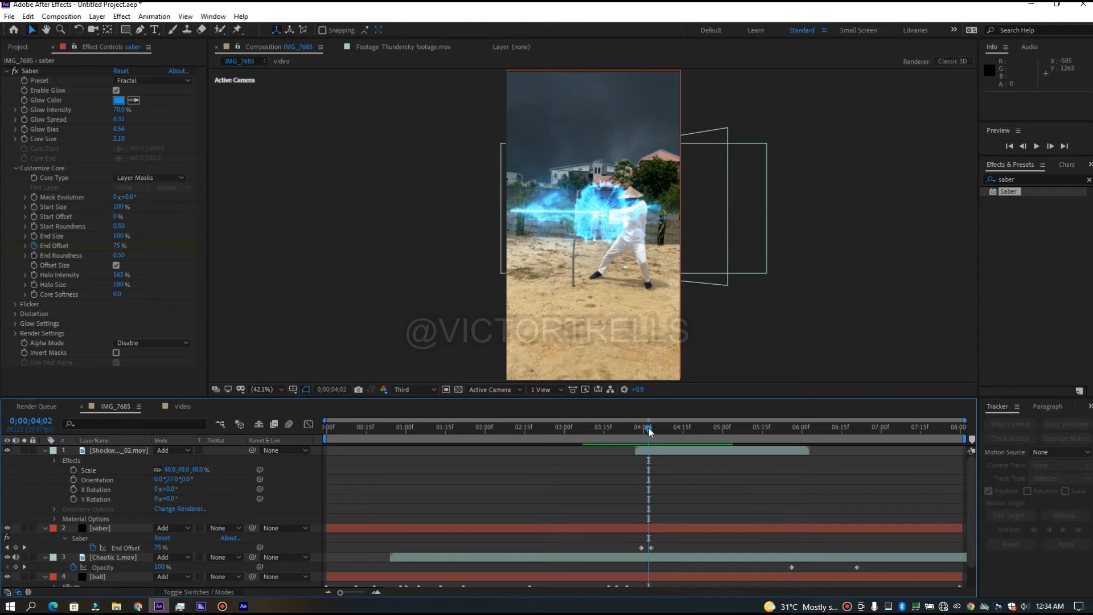
left_click(630, 434)
key("space")
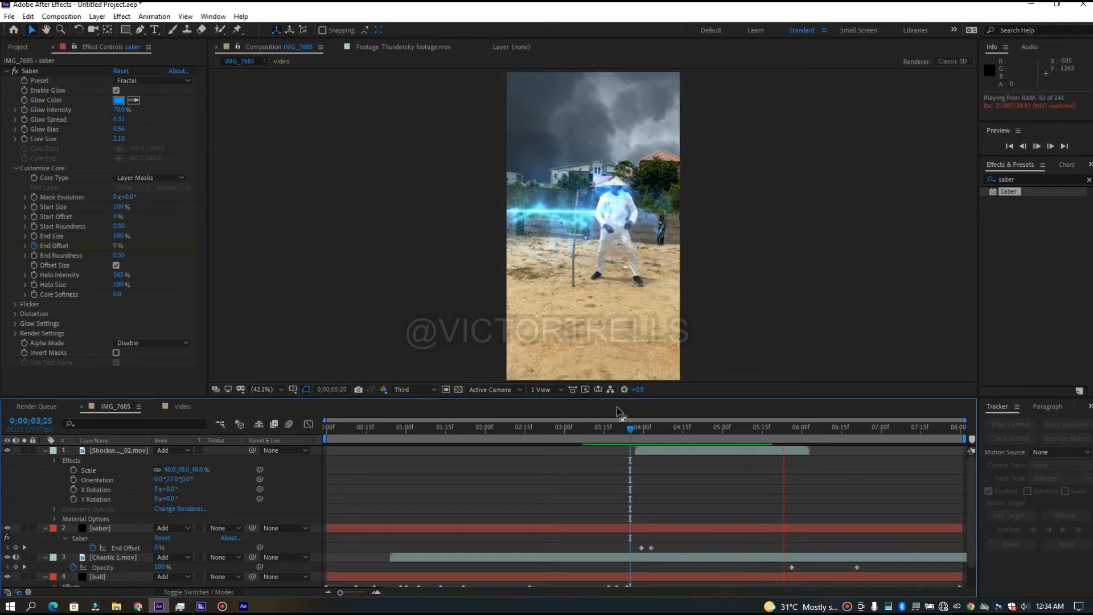
- Keyframe the Saber's Start Offset at 0% at 0;00;05;06 and at 100% at 0;00;05;09
left_click_drag(632, 428, 670, 429)
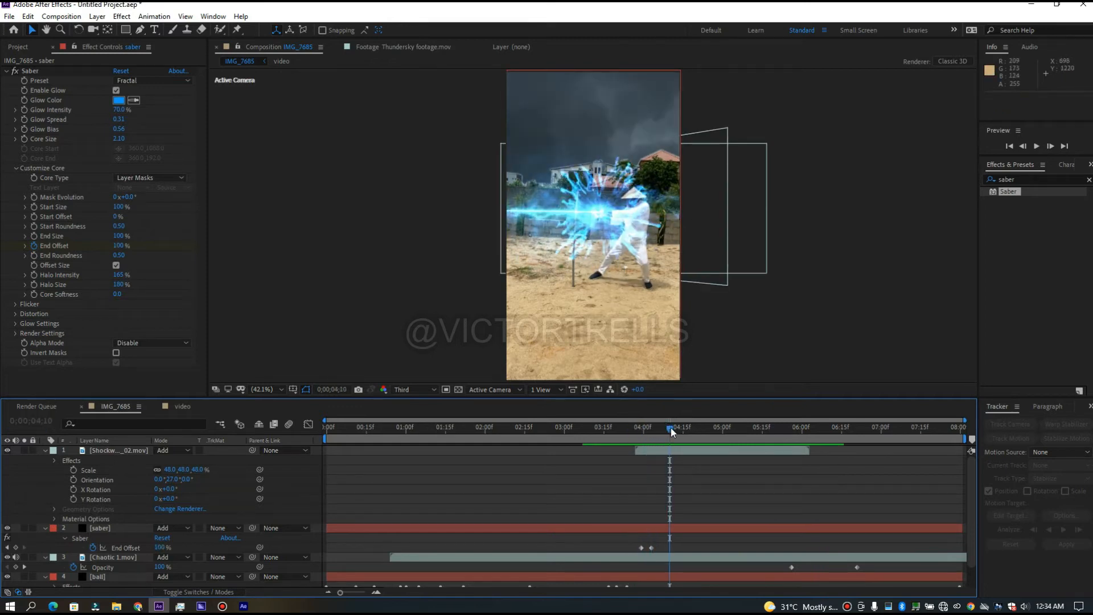
left_click_drag(671, 428, 740, 443)
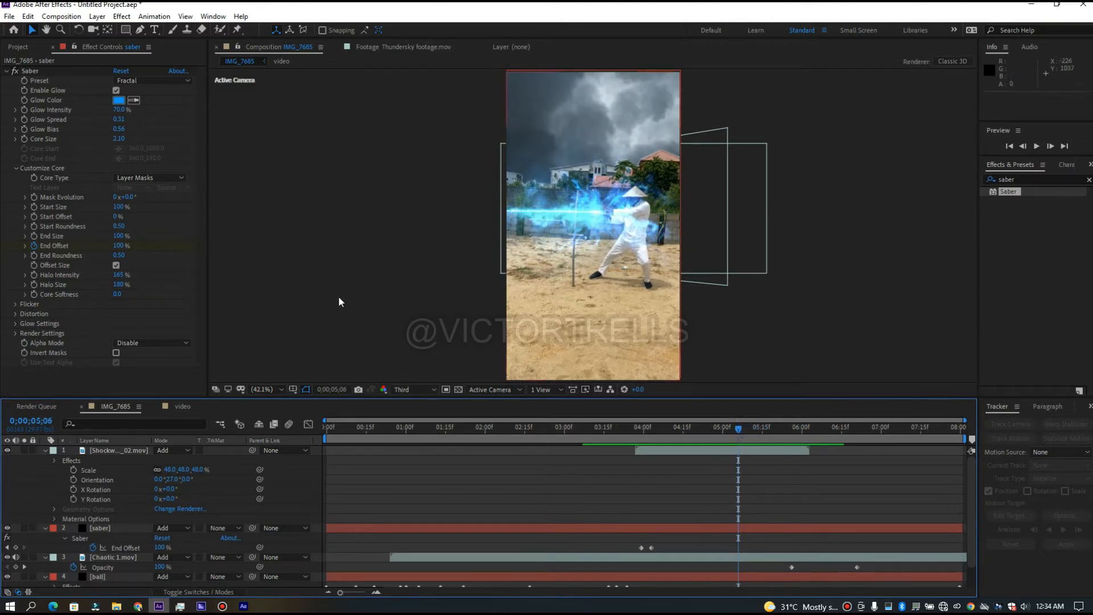
left_click(35, 215)
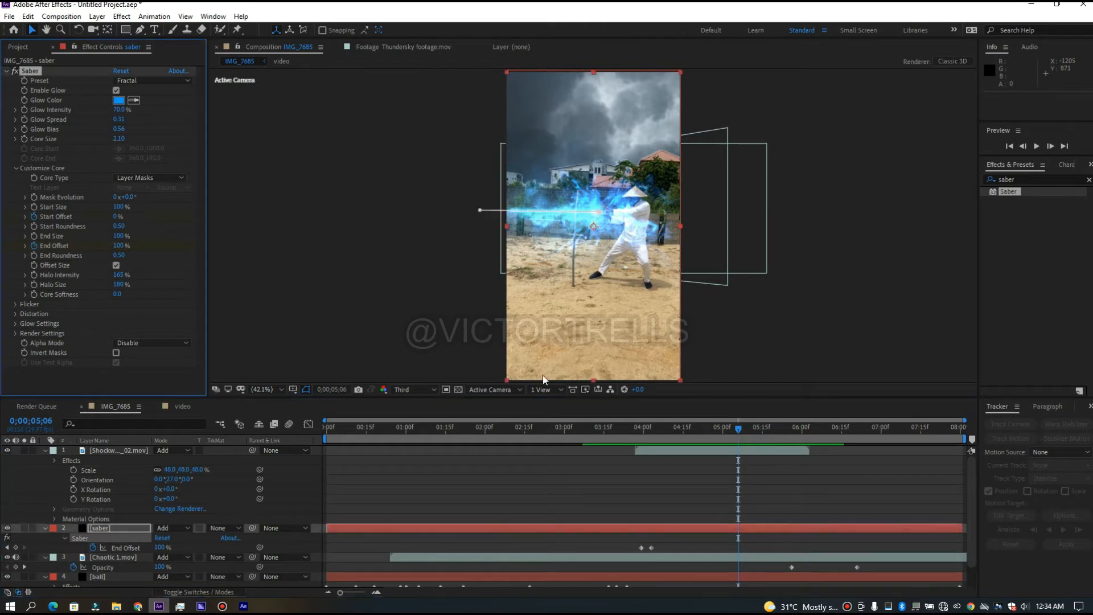
left_click_drag(739, 432, 747, 435)
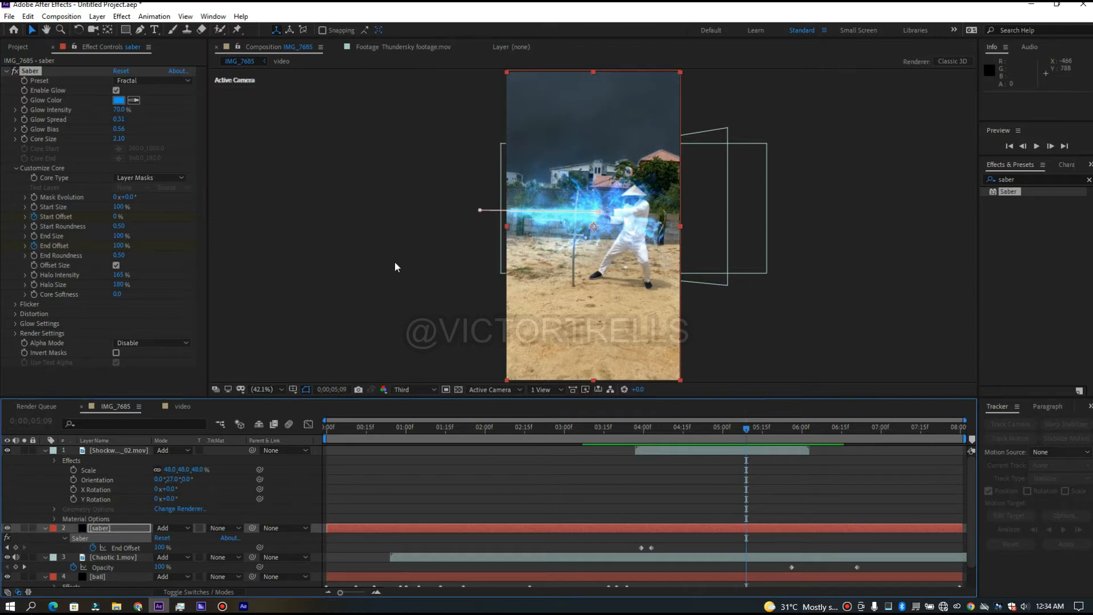
left_click_drag(117, 218, 172, 214)
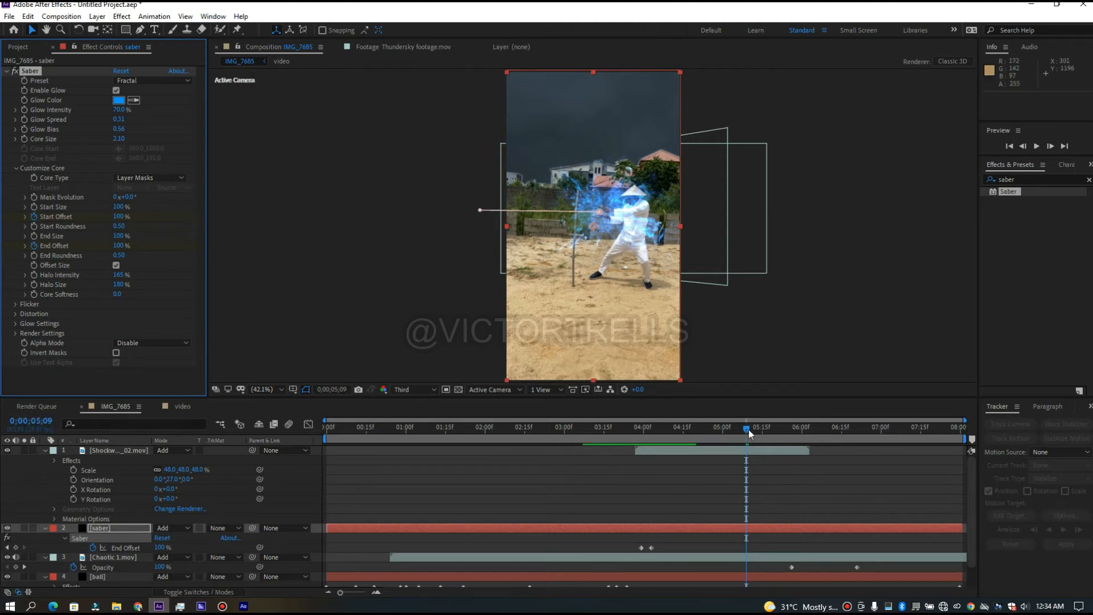
- Play back the beam from 0;00;03;25 and around 0;00;05;07 to check how it ends
left_click_drag(674, 437, 631, 448)
key("space")
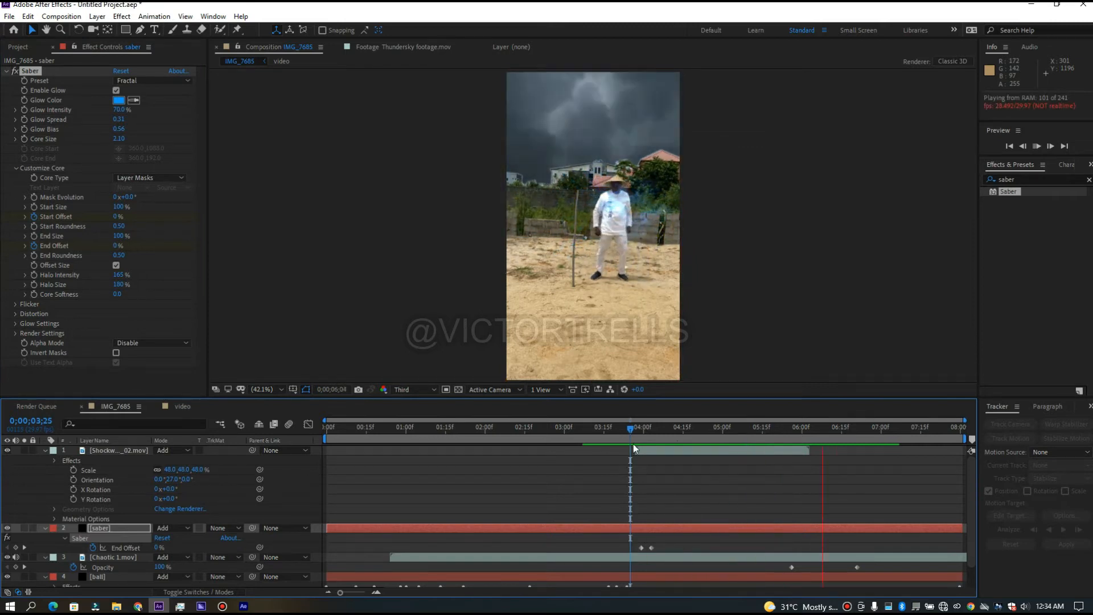
left_click_drag(630, 432, 740, 447)
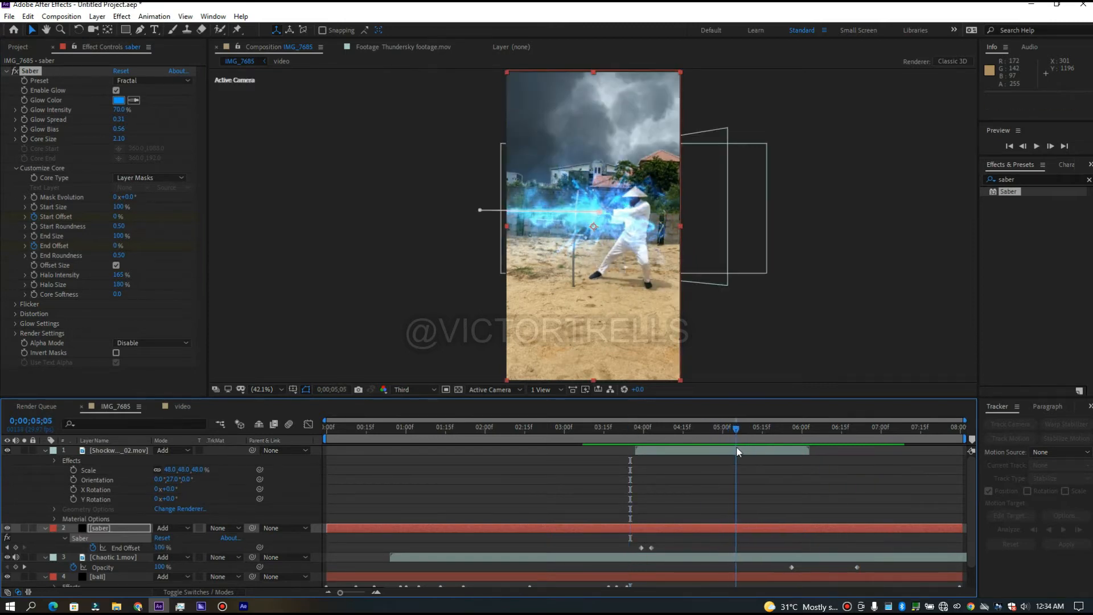
key("space")
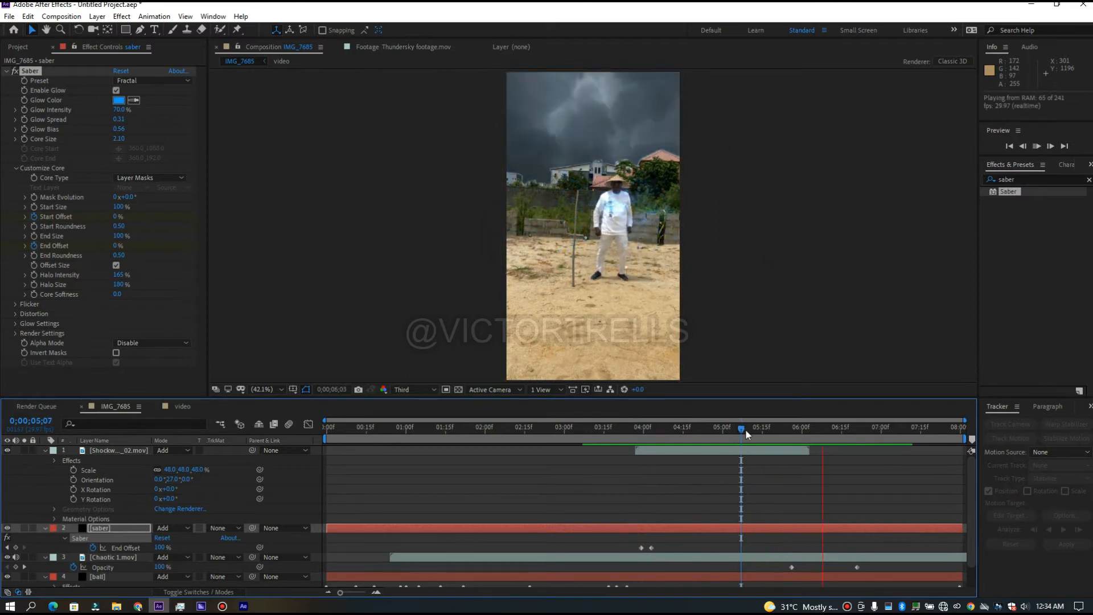
left_click_drag(742, 430, 771, 437)
- Move the Saber's 100% Start Offset keyframe to 0;00;05;10 and play back the beam from 0;00;03;23
key("u")
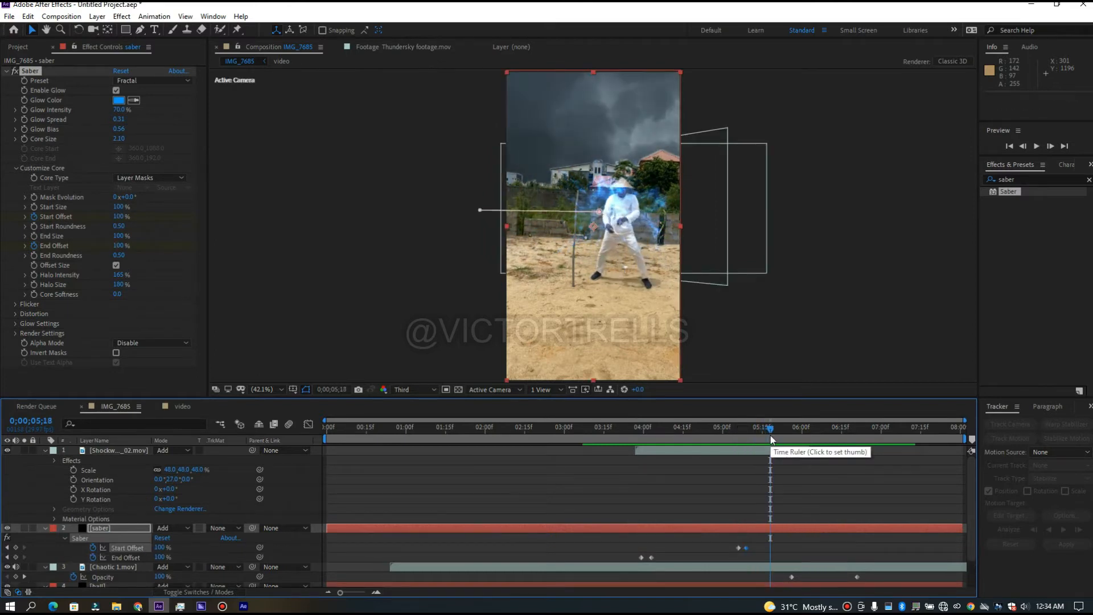
left_click(745, 547)
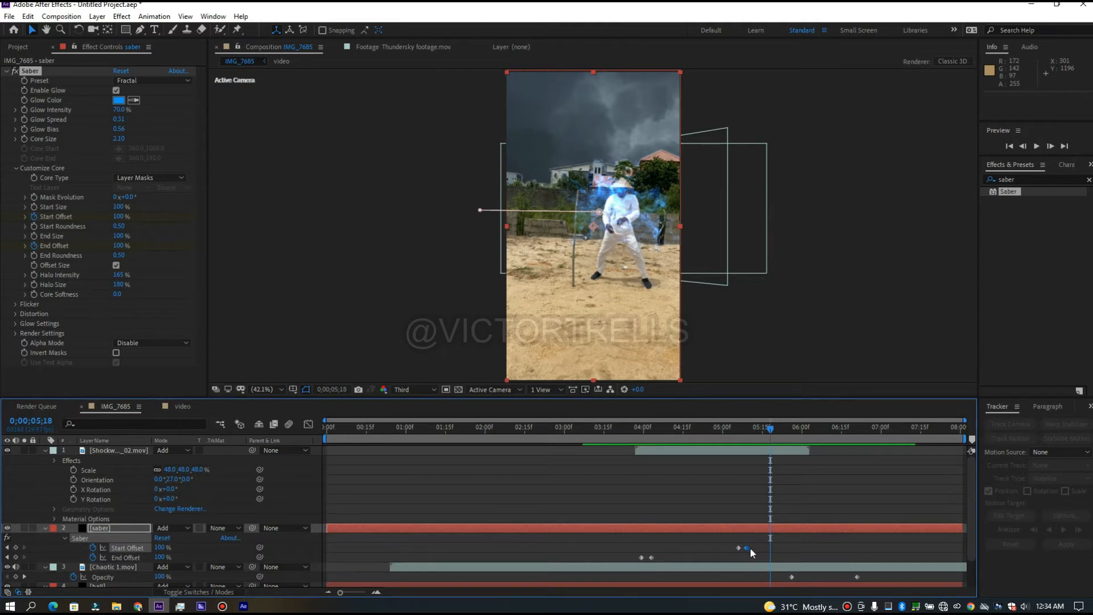
left_click_drag(750, 547, 751, 548)
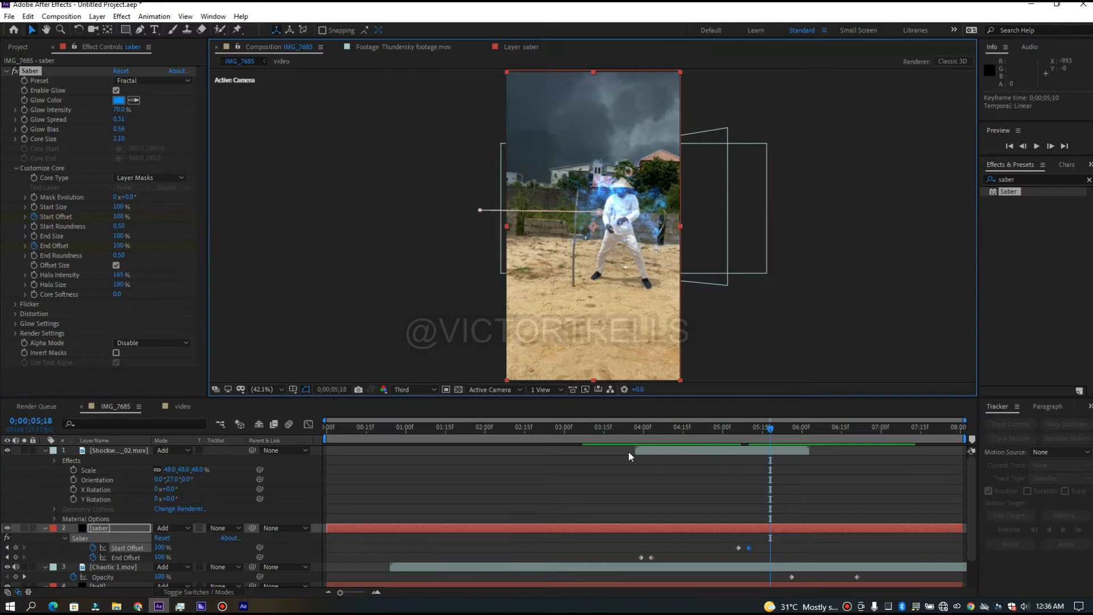
left_click(625, 452)
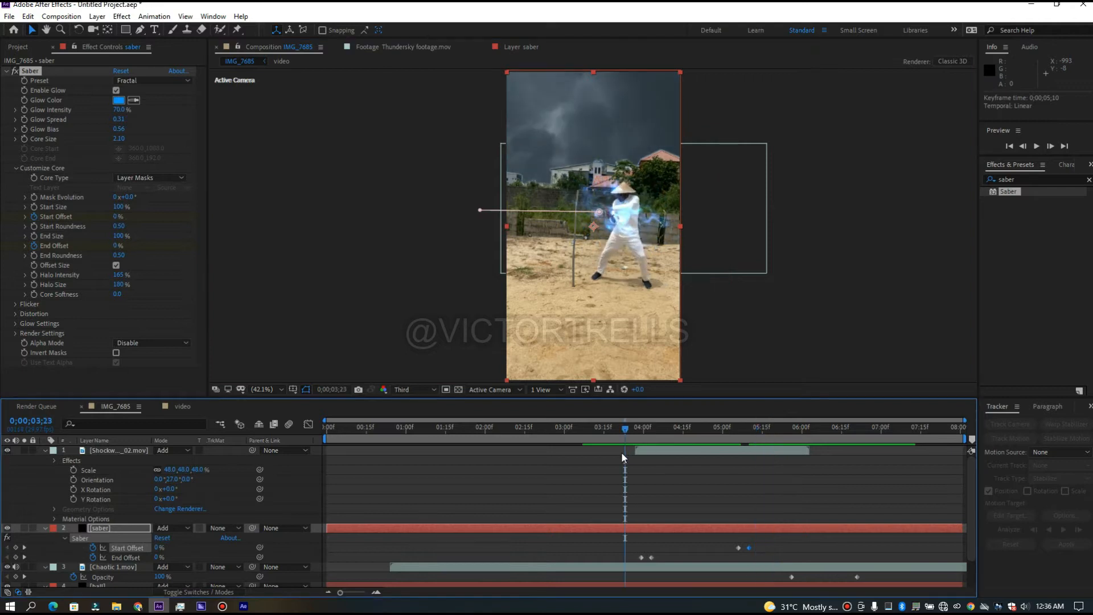
key("space")
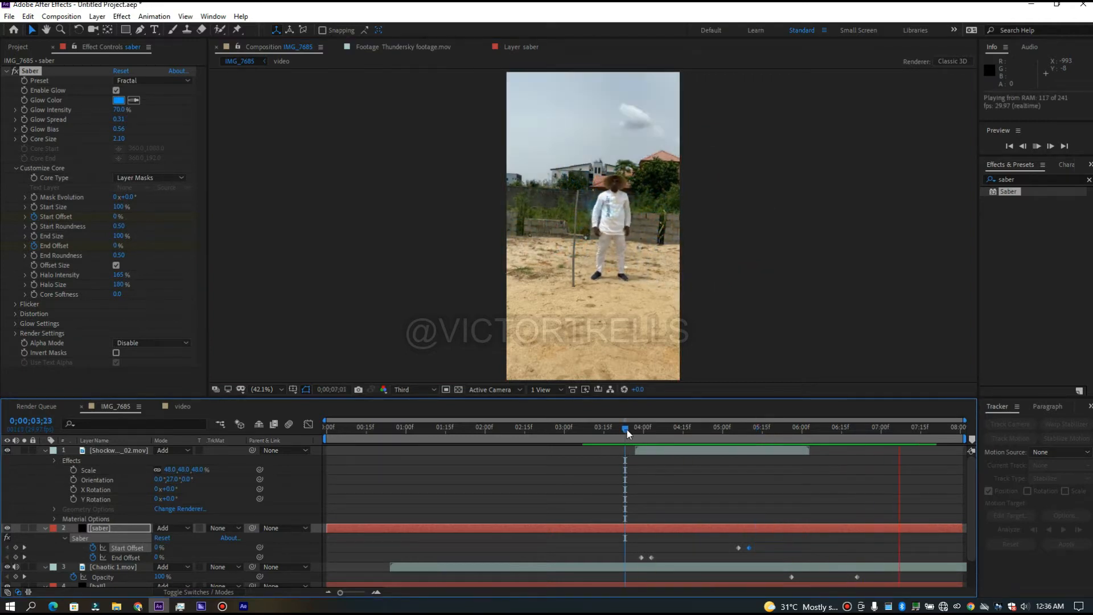
left_click_drag(654, 432, 746, 458)
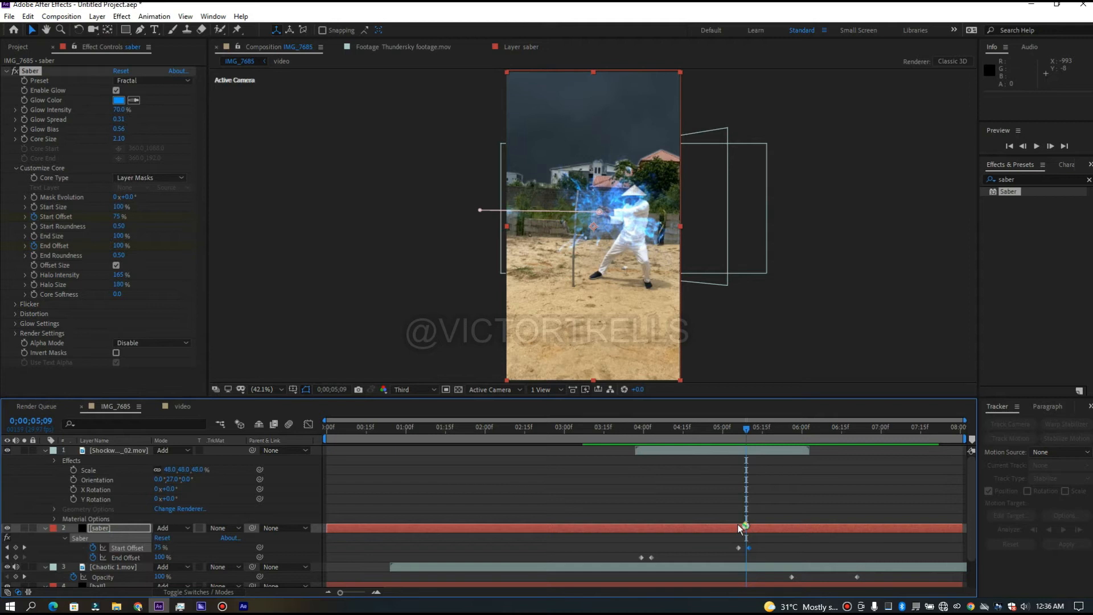
- Duplicate the saber layer and move the duplicate's mask line down onto the sand, viewed at 0;00;05;00
key("ctrl+d")
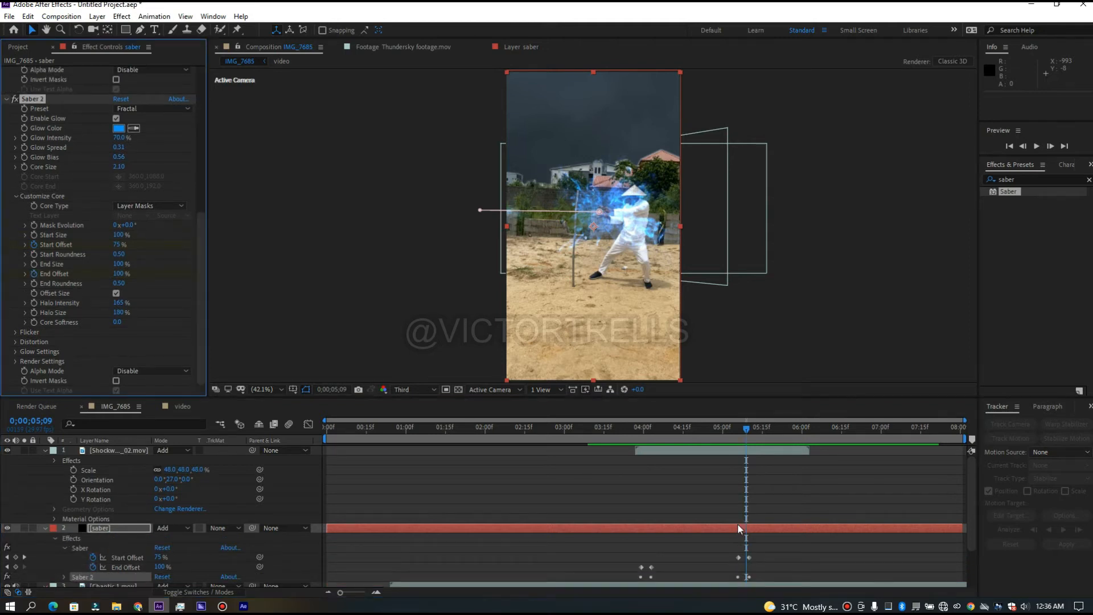
key("ctrl+z")
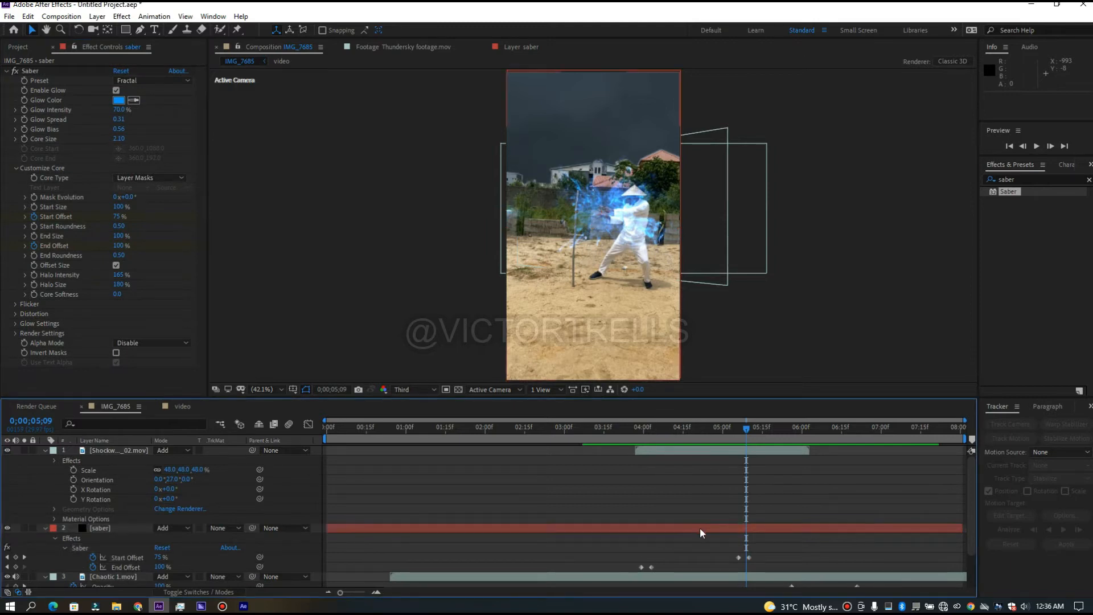
left_click(700, 529)
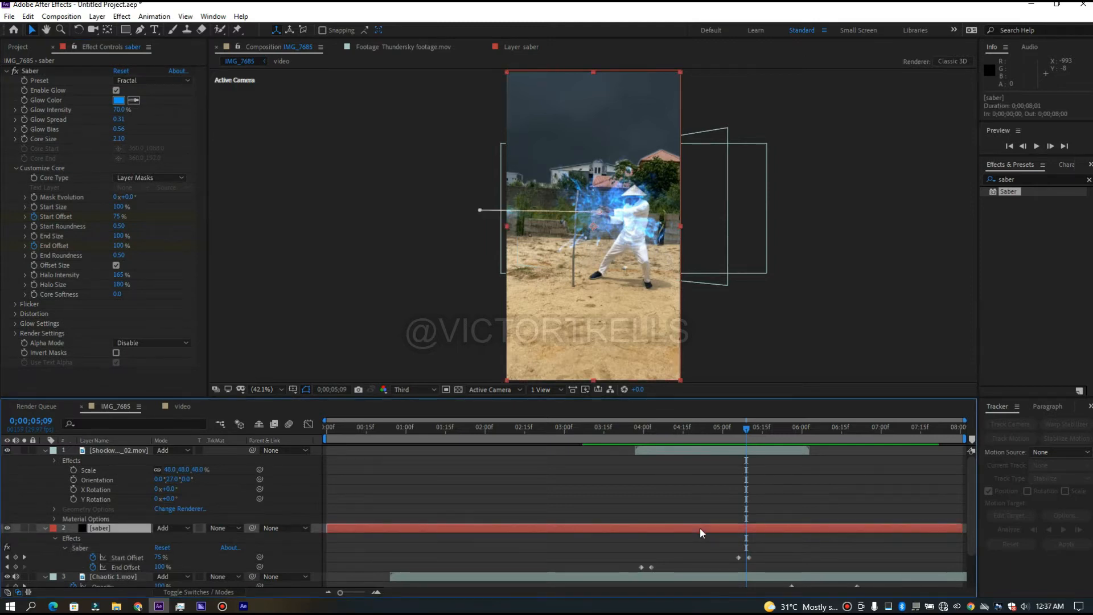
key("ctrl+d")
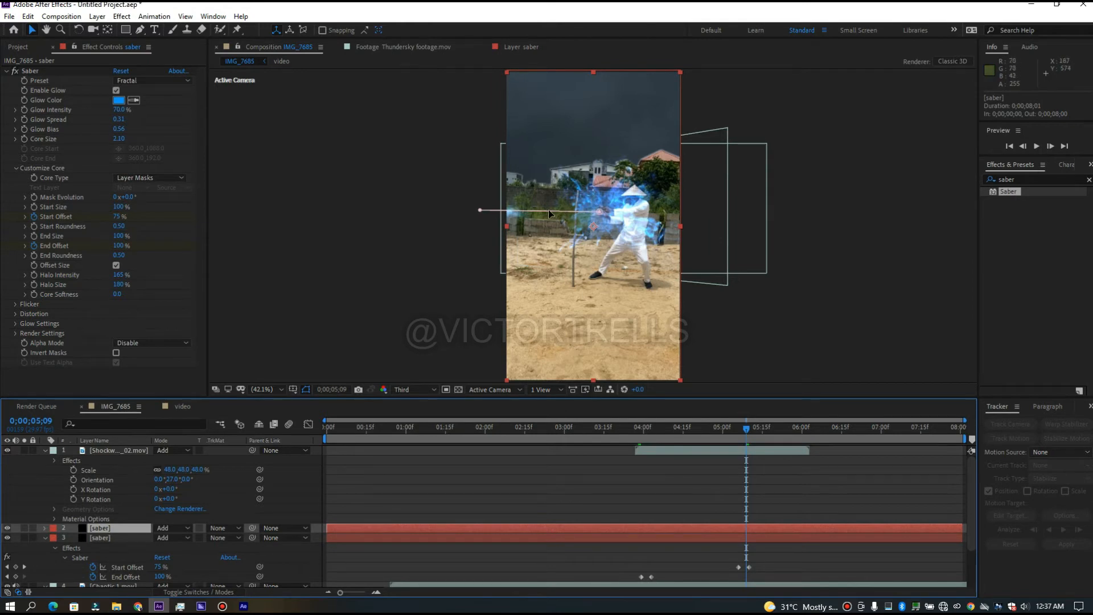
left_click_drag(545, 210, 546, 288)
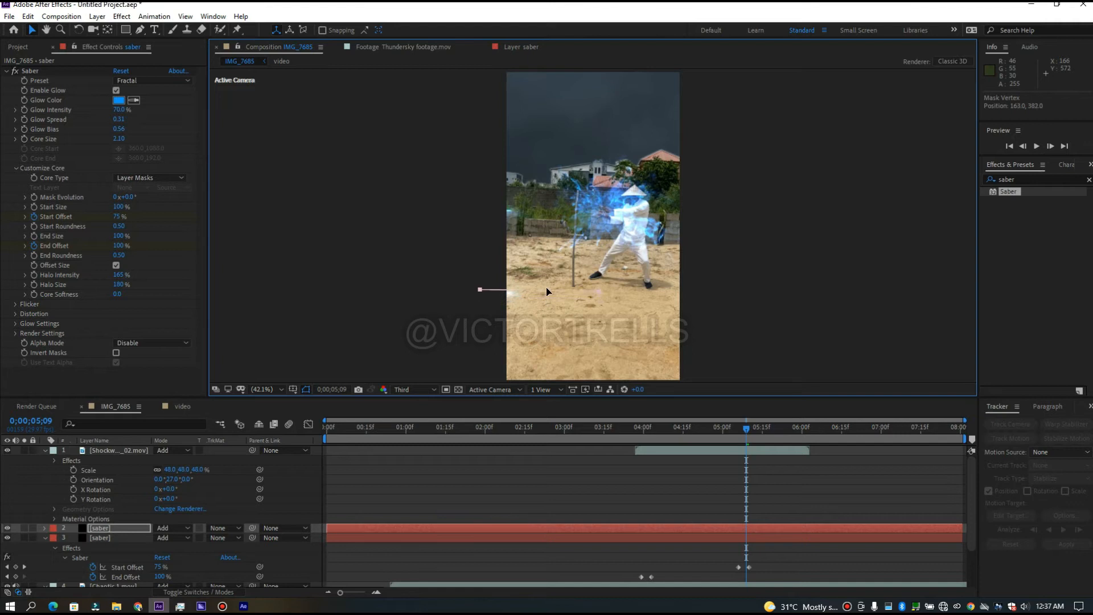
left_click_drag(744, 432, 721, 434)
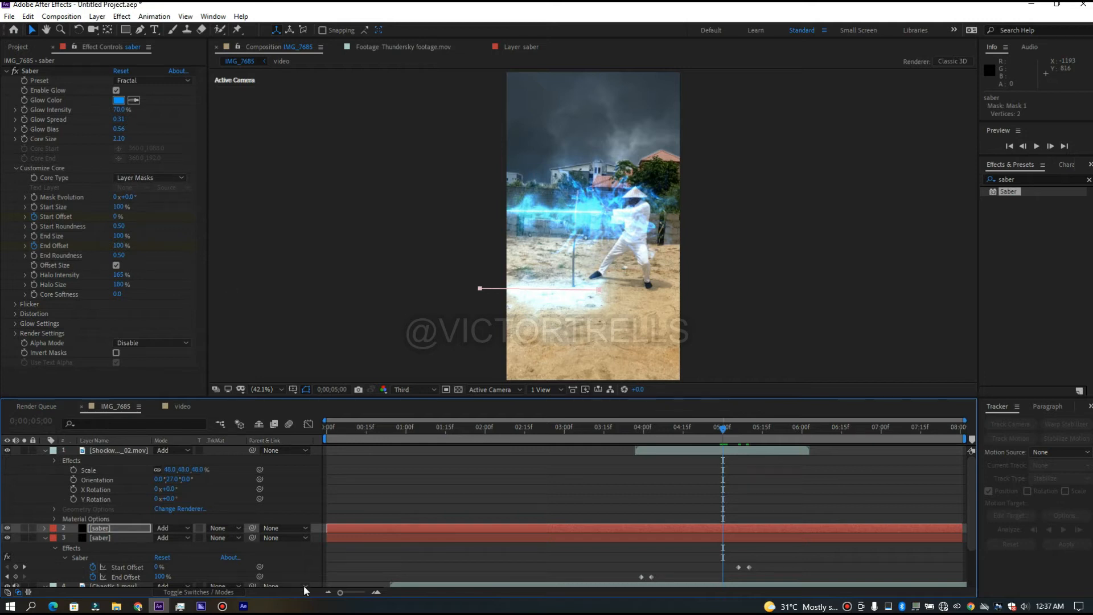
- Try a reduced opacity with the Screen blending mode on the duplicate saber layer
key("t")
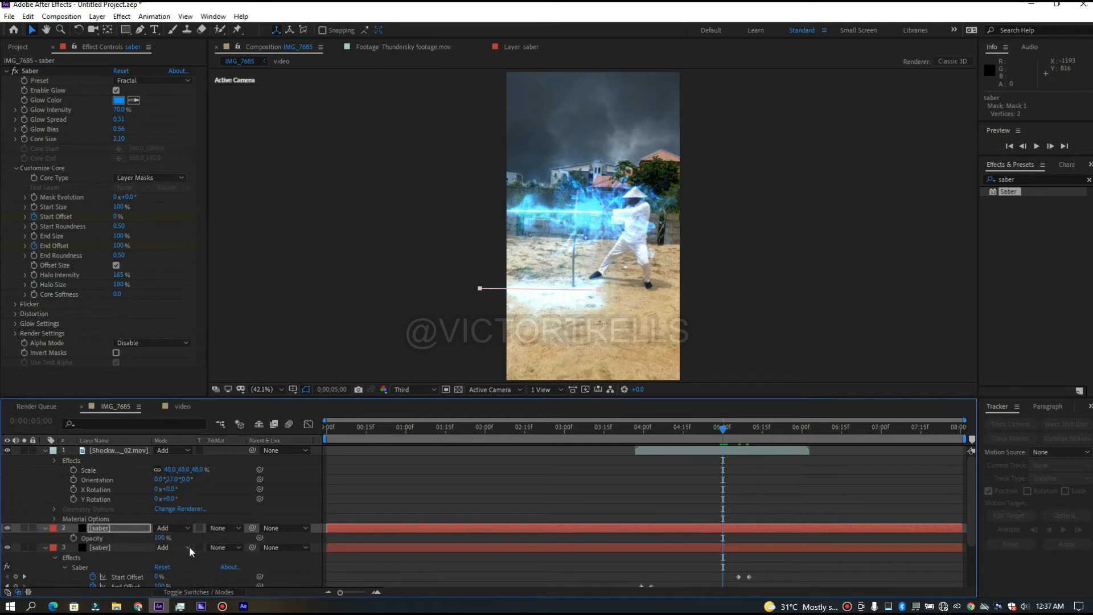
left_click_drag(161, 537, 149, 537)
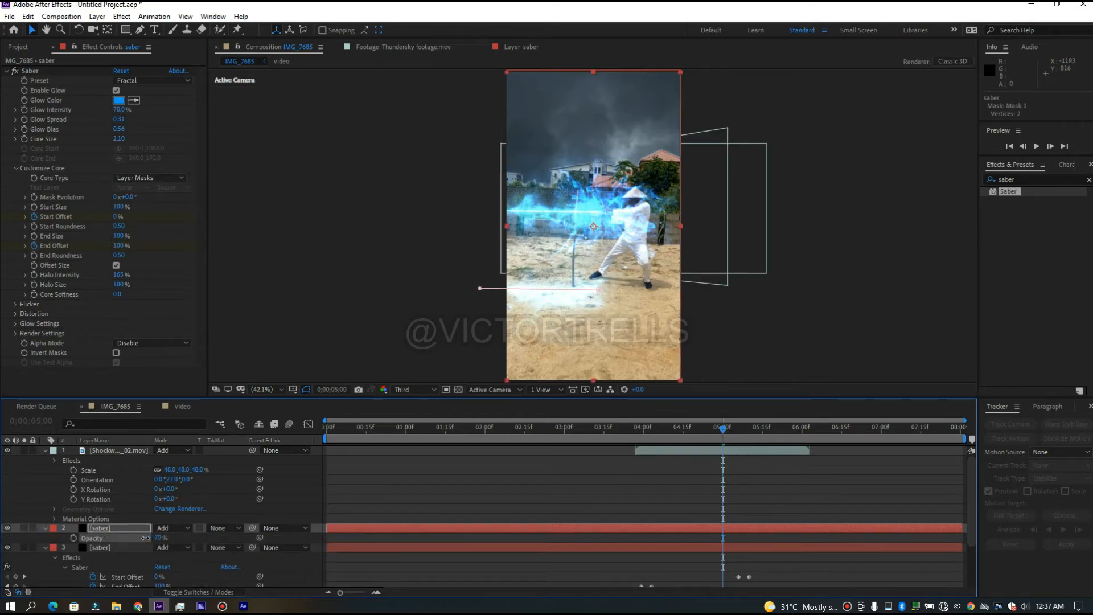
left_click(174, 528)
left_click(199, 169)
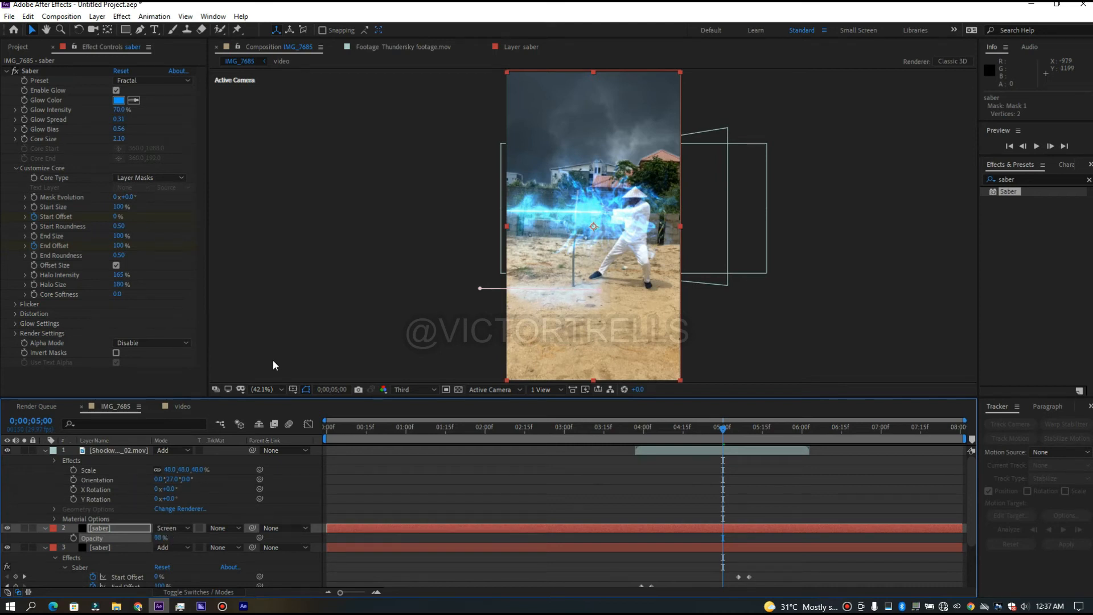
left_click(477, 291)
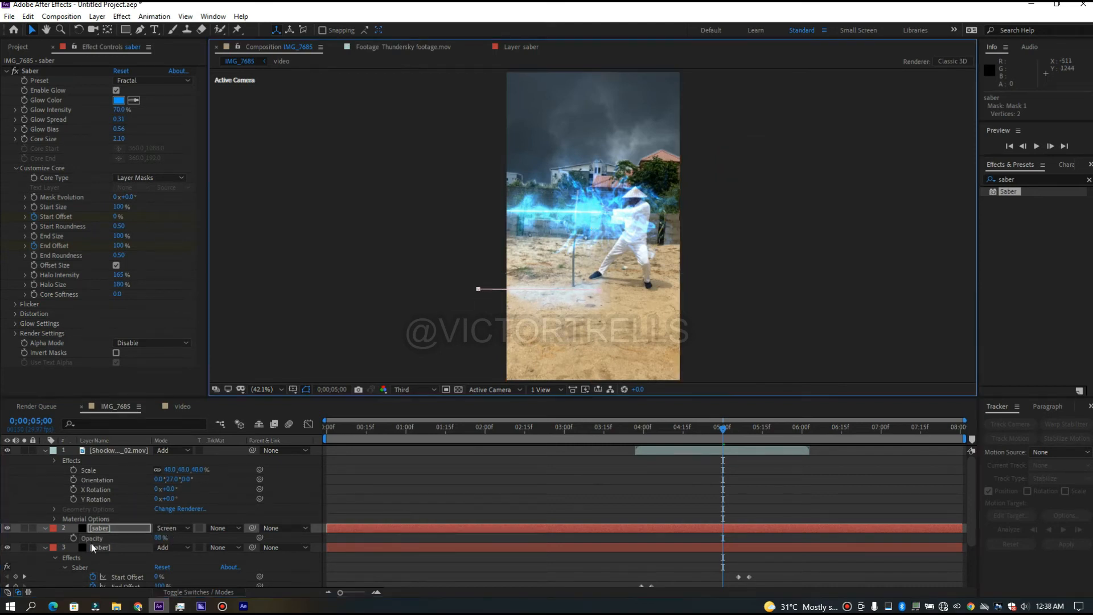
- Return the duplicate saber layer to 100% opacity, try Normal blending, and restore the Add mode
left_click_drag(157, 541, 193, 540)
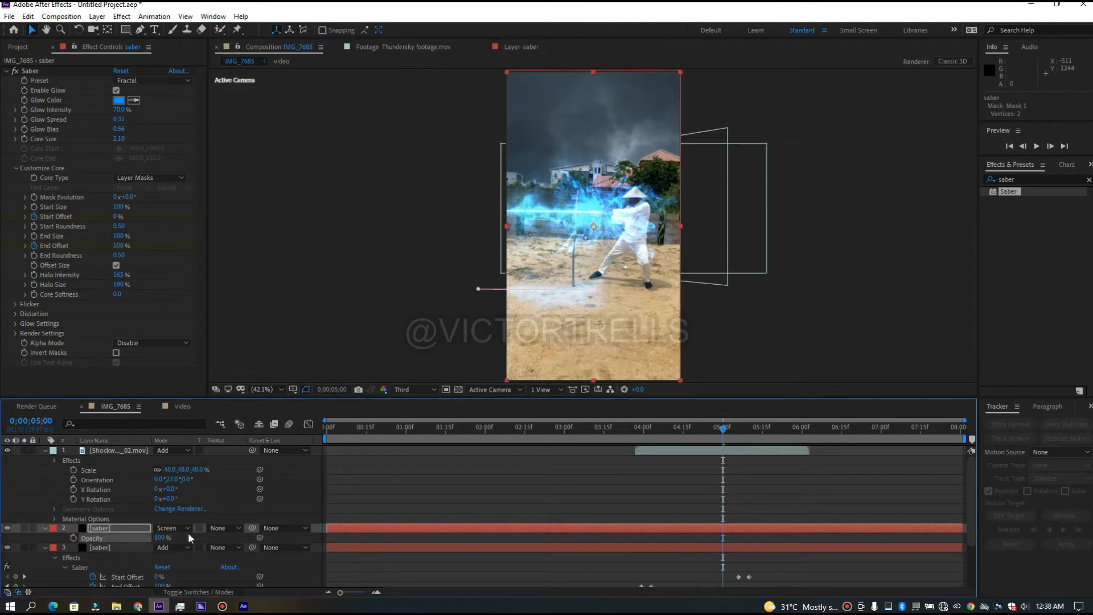
left_click(169, 528)
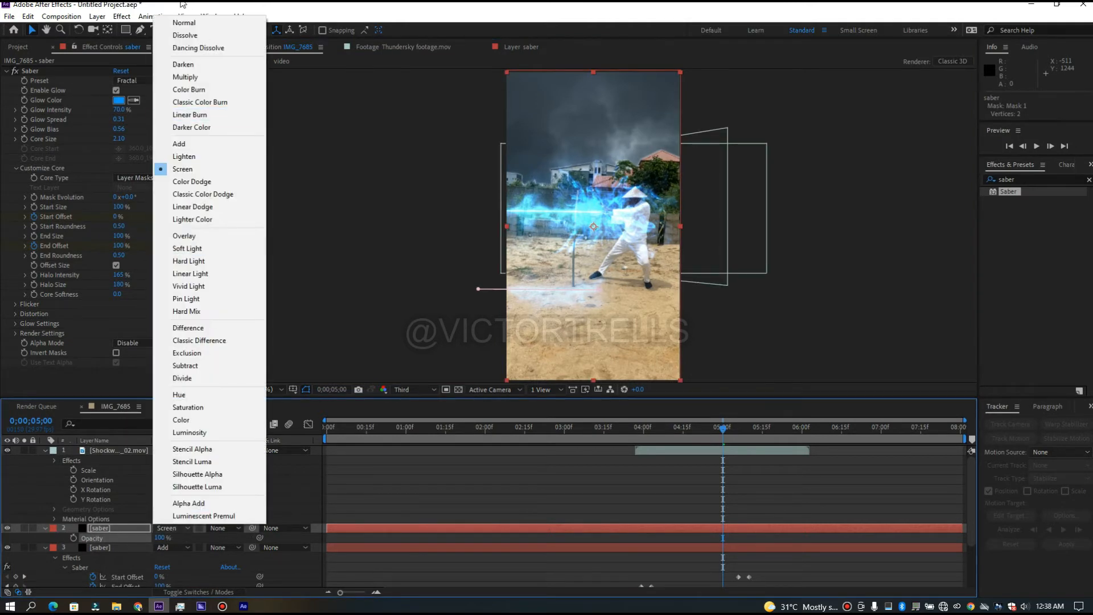
left_click(187, 22)
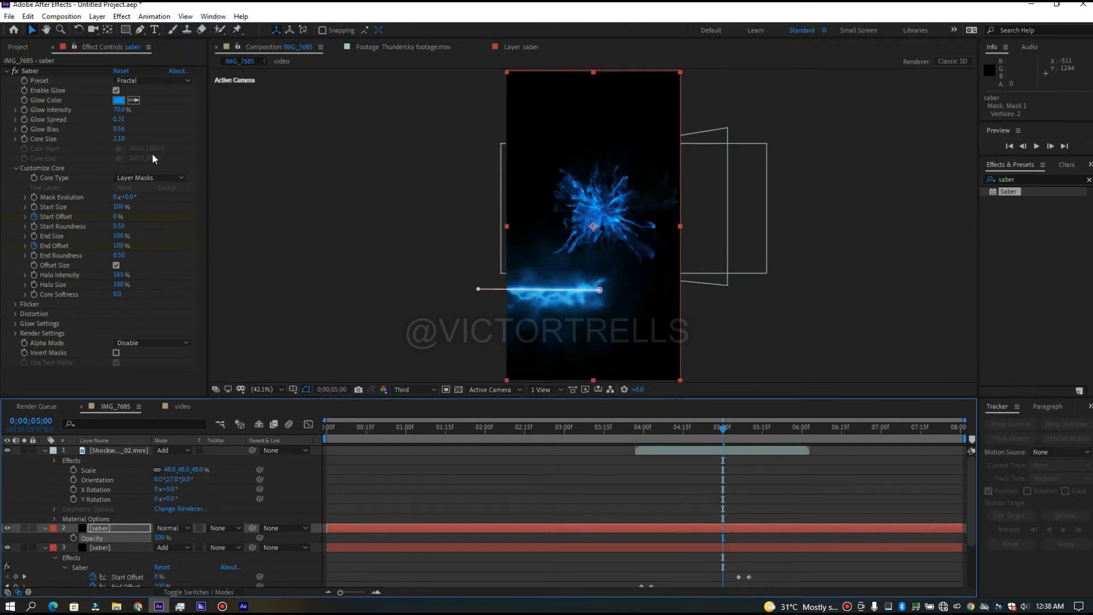
left_click(174, 531)
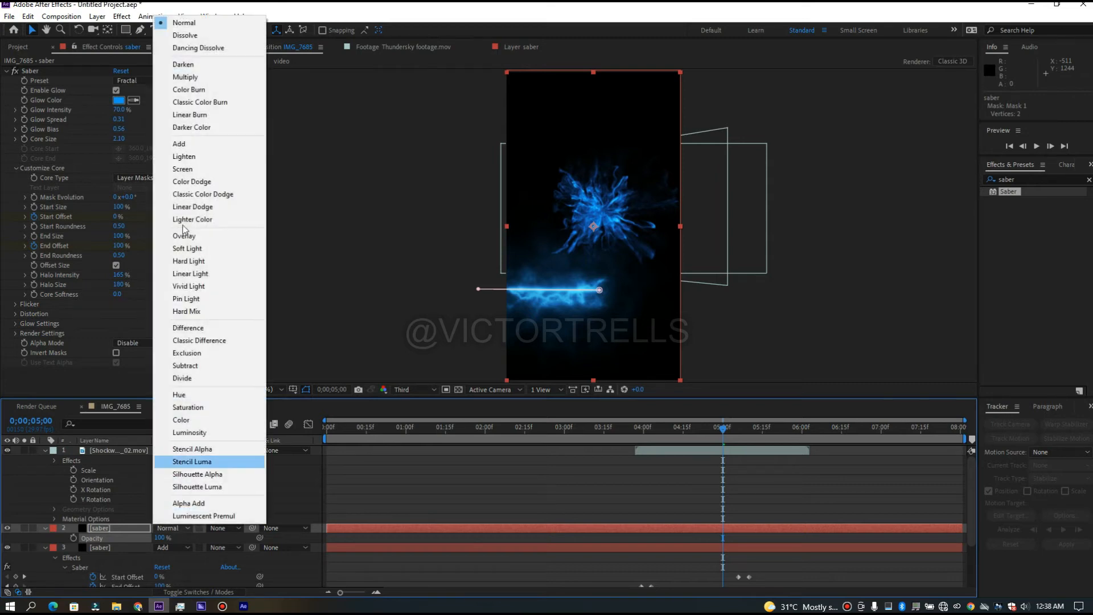
left_click(197, 145)
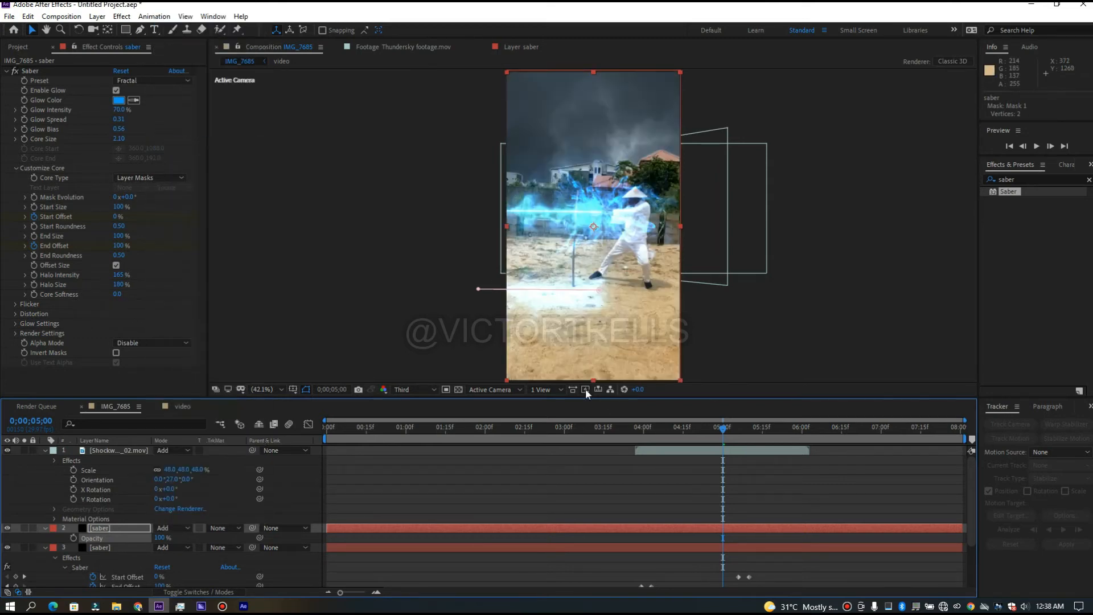
- Set the duplicate Saber's Glow Spread to 0.21 and its Glow Intensity to 36%
left_click(118, 110)
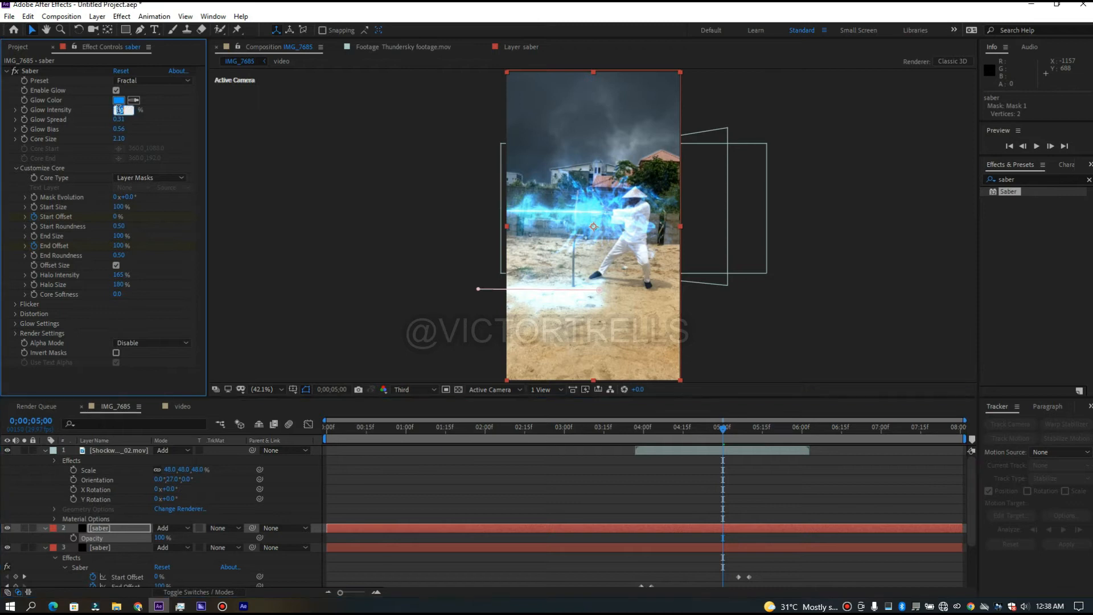
type("59")
key("Return")
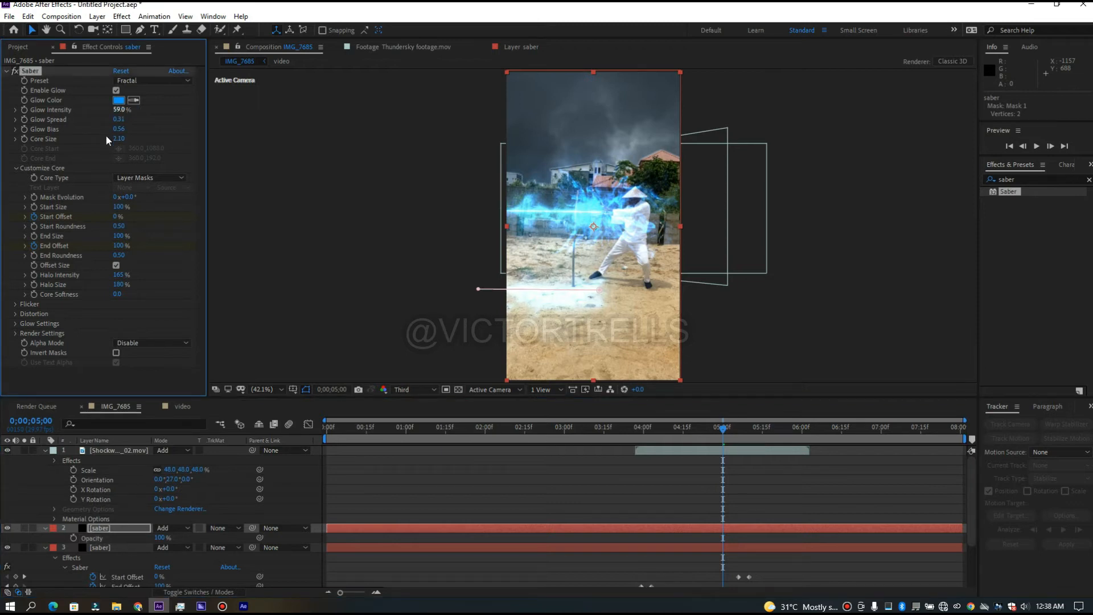
left_click(118, 119)
key("Return")
left_click(159, 114)
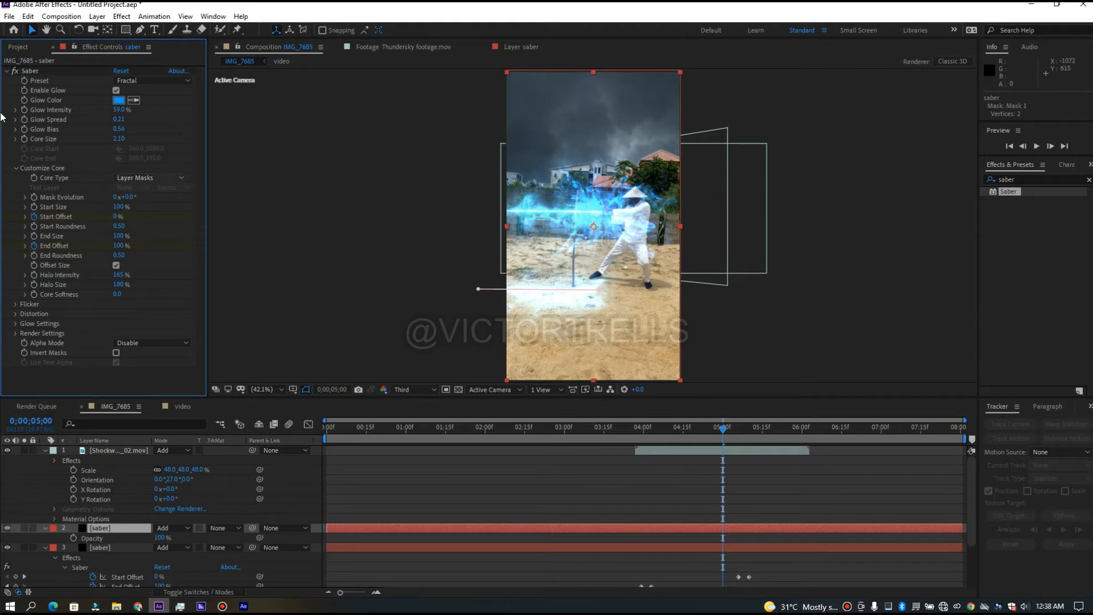
left_click_drag(119, 108, 102, 110)
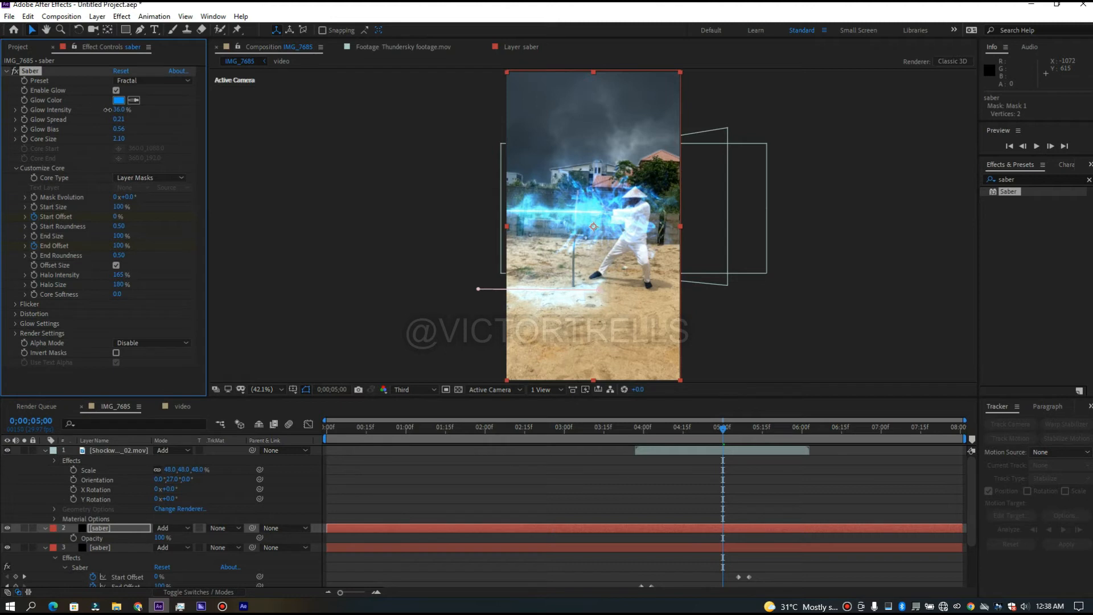
- Set the duplicate saber layer's opacity to 66% and its Glow Color to the deeper blue 003CFF
left_click_drag(160, 538, 143, 538)
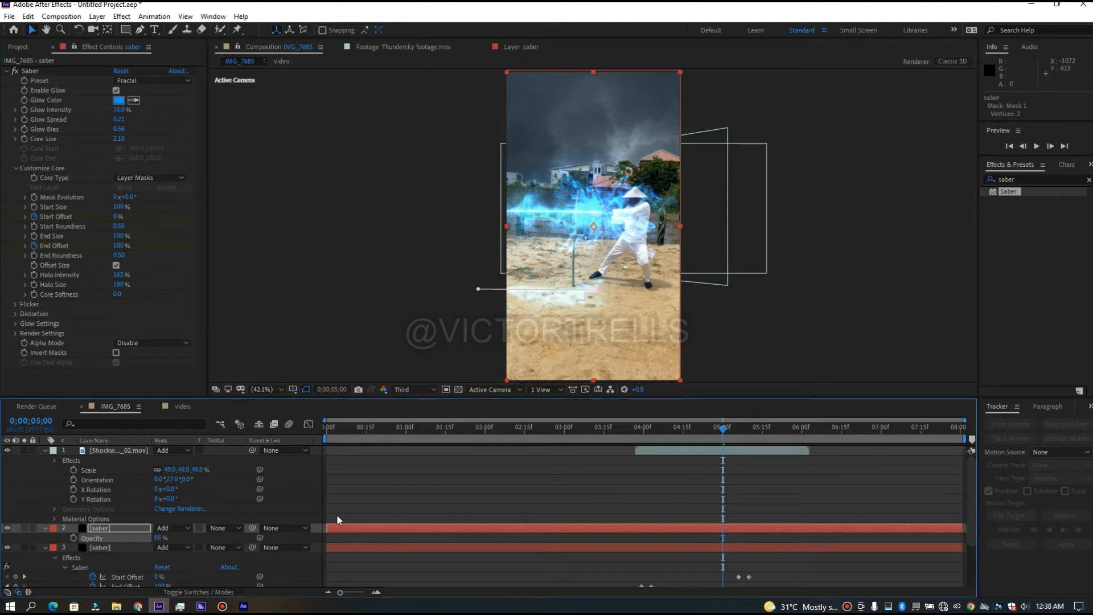
left_click(676, 564)
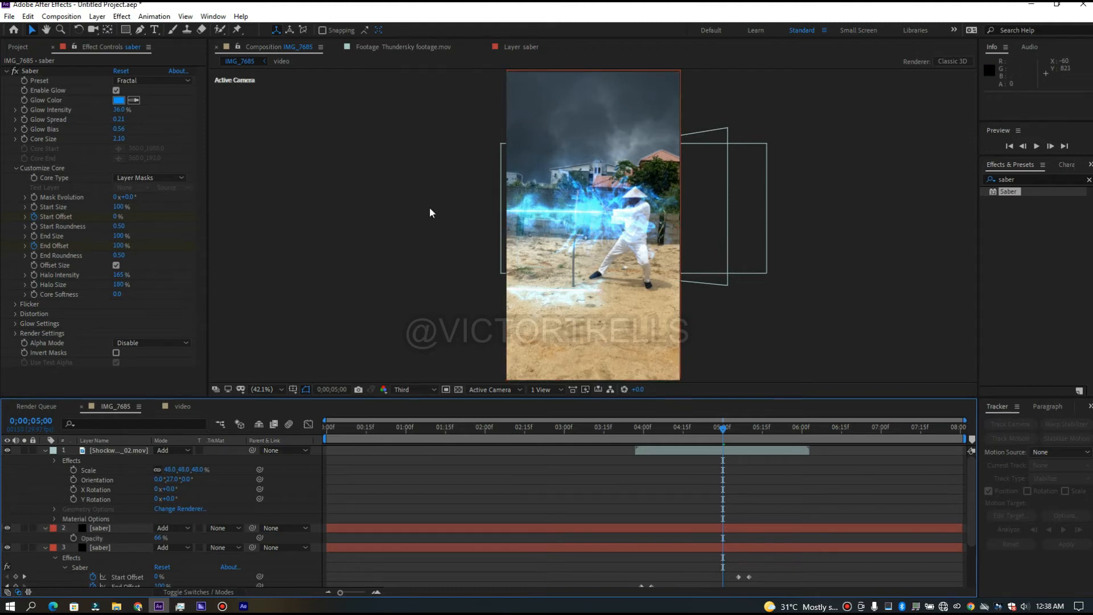
left_click(121, 101)
left_click_drag(754, 486, 754, 480)
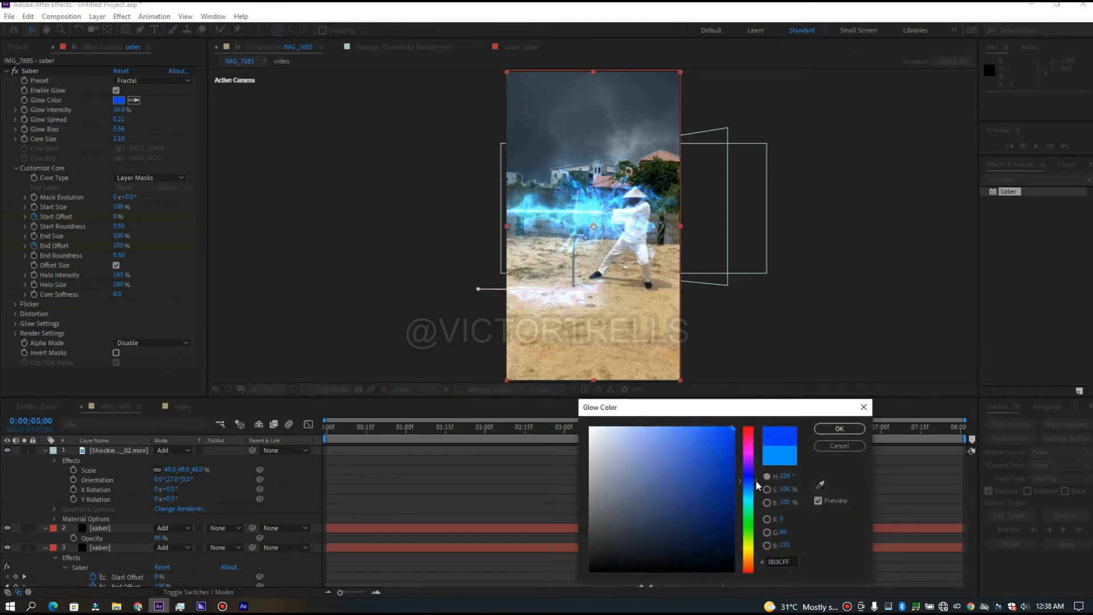
left_click(839, 428)
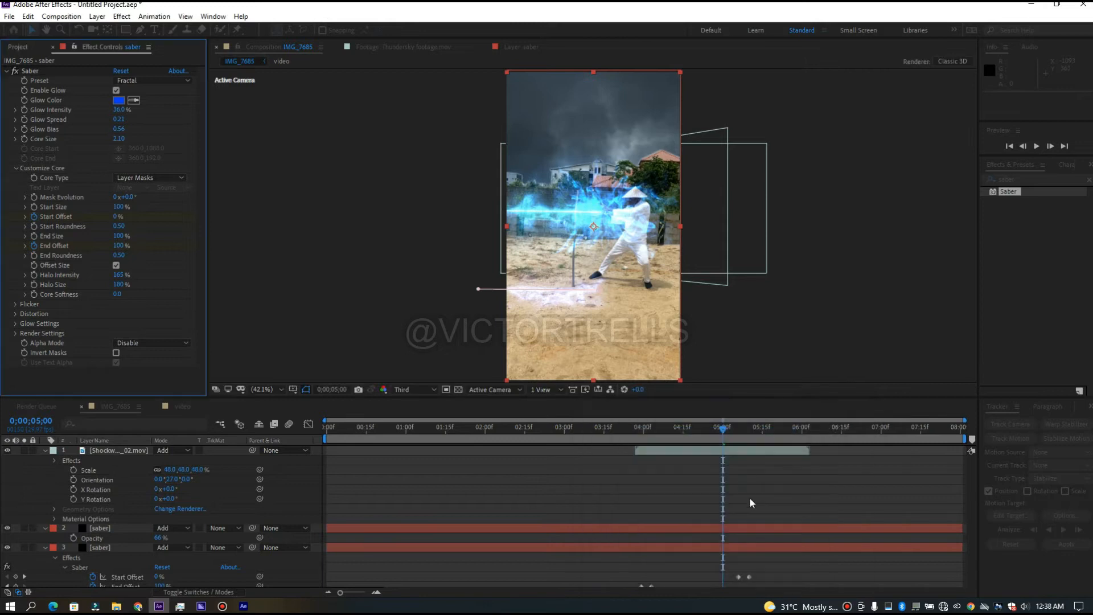
- Play back both beams from 0;00;04;00 and check the frames up to about 0;00;05;04
left_click(643, 427)
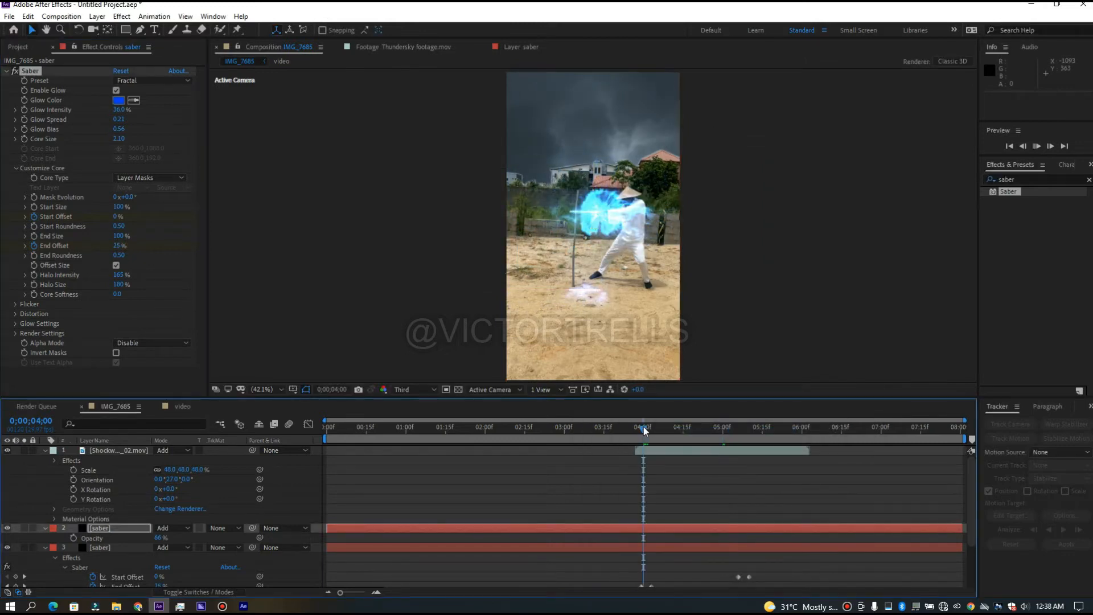
key("space")
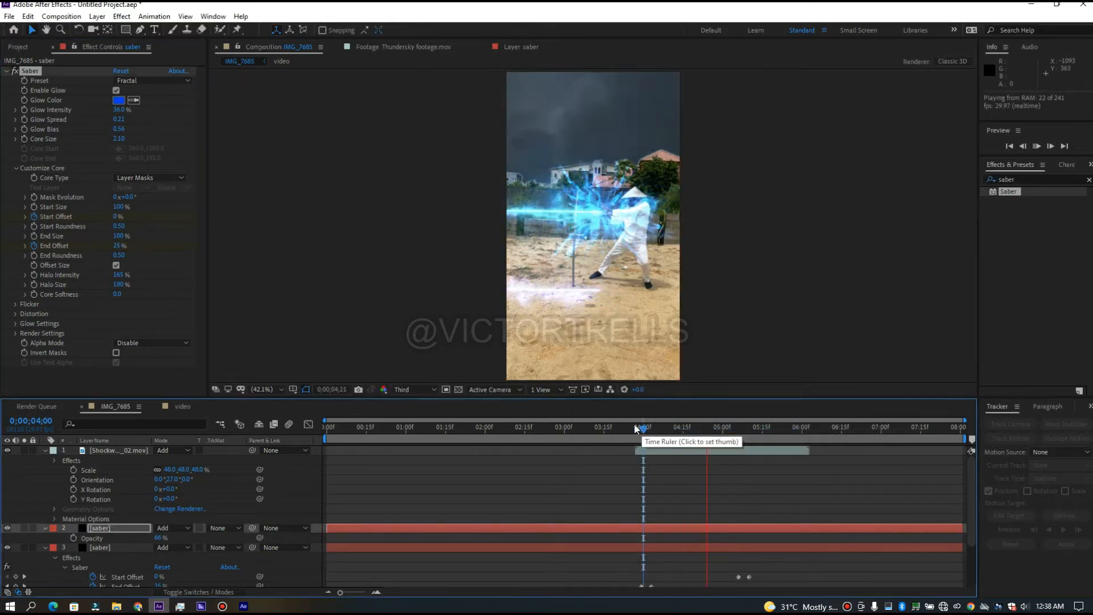
left_click_drag(647, 432, 734, 439)
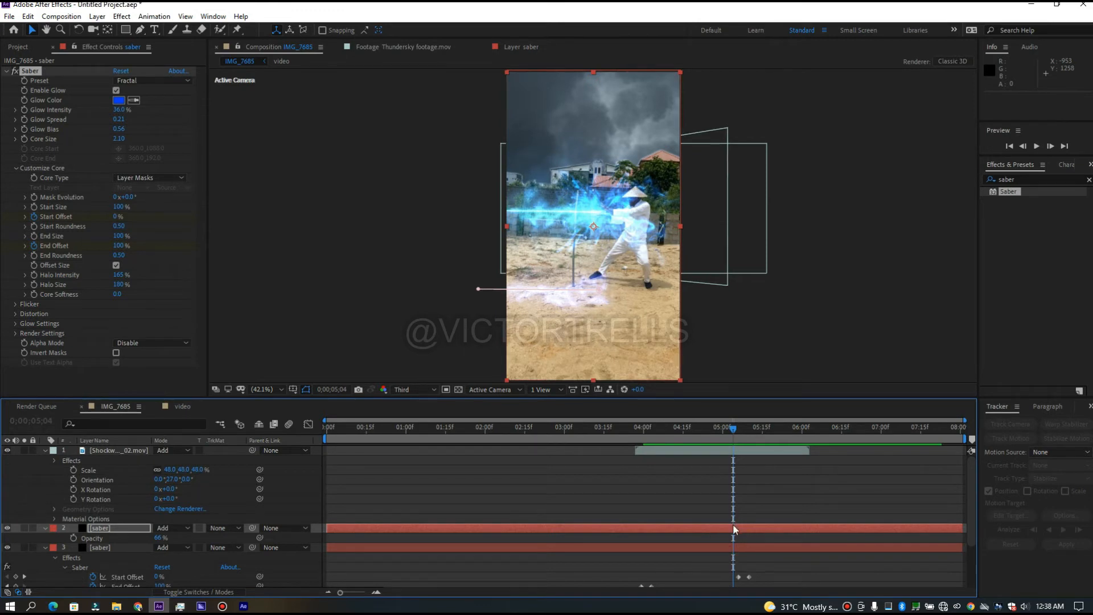
- Set Core Softness to 9.6 on the duplicate Saber and 9.9 on the original, and raise Start and End Roundness on both
left_click_drag(139, 294, 172, 295)
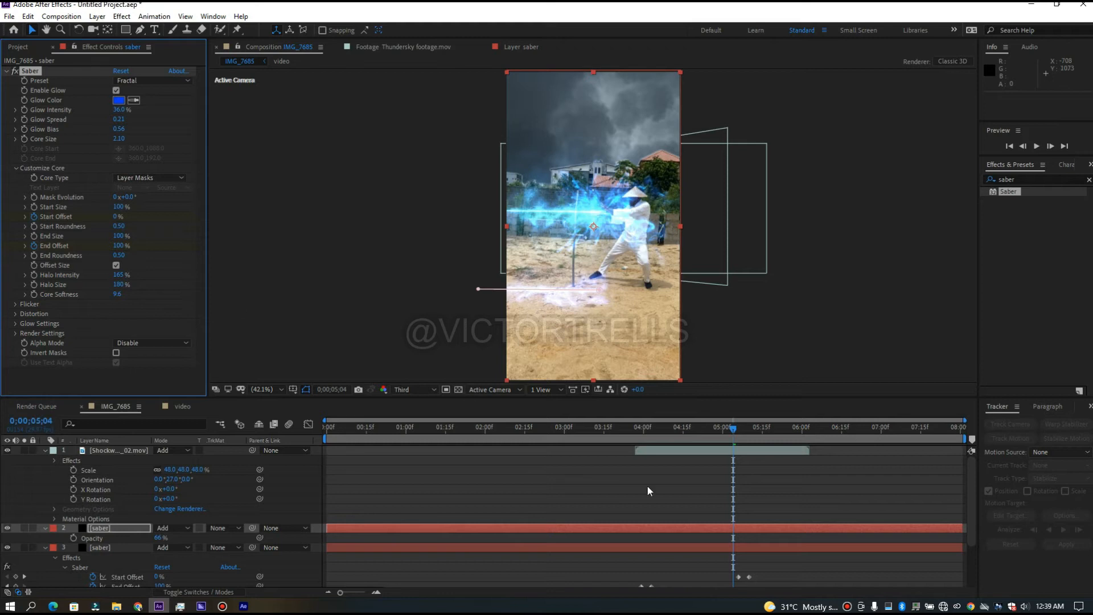
left_click(734, 554)
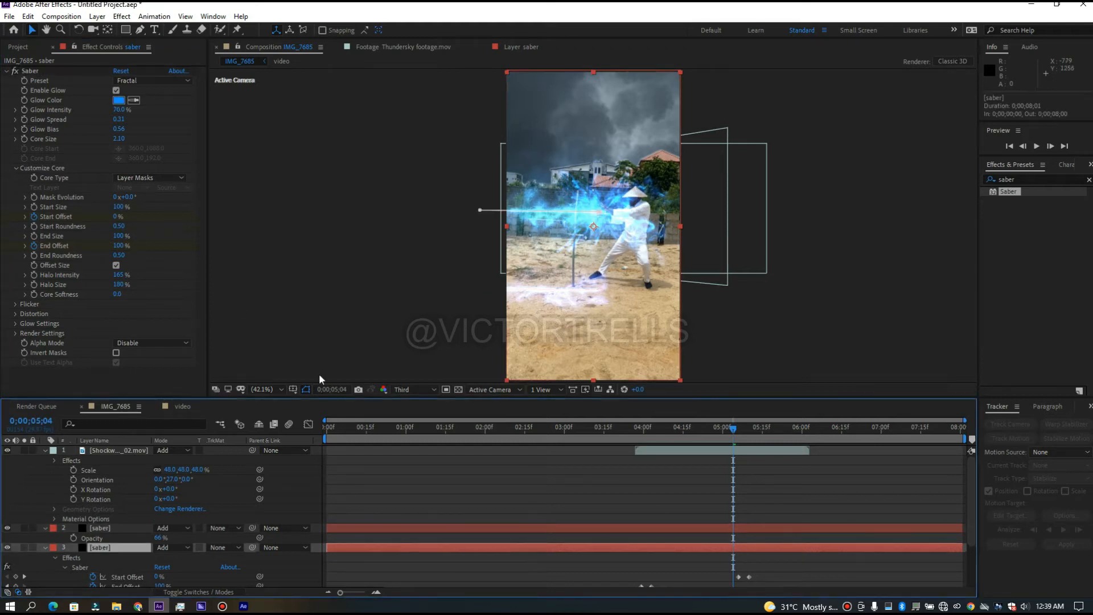
left_click(161, 297)
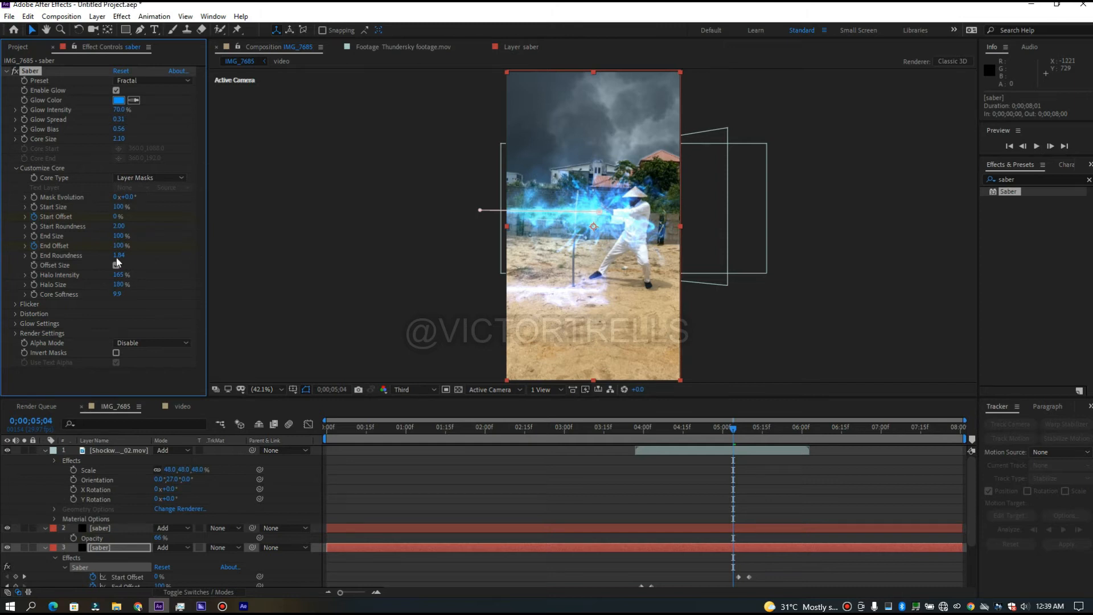
left_click(729, 524)
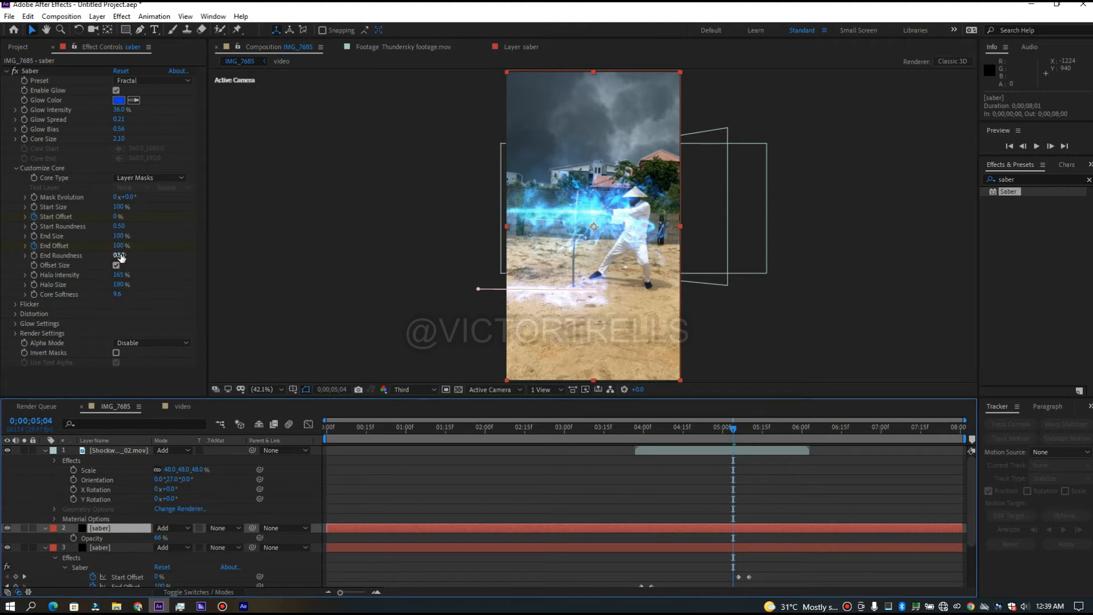
left_click_drag(137, 252, 159, 257)
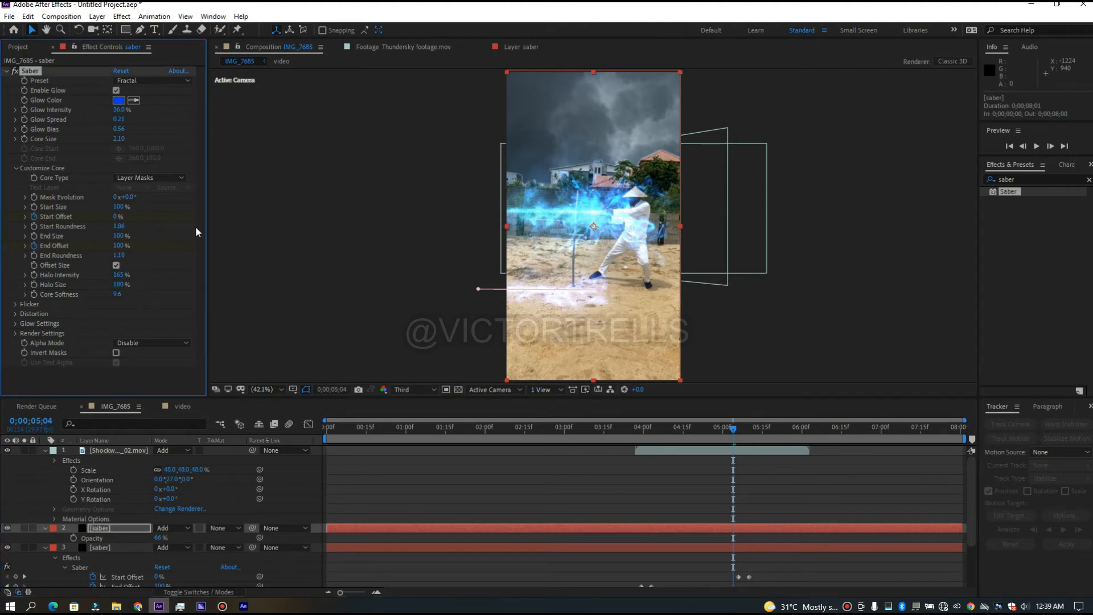
- Play back the softened beams and check the frames between 0;00;05;04 and 0;00;05;15
key("space")
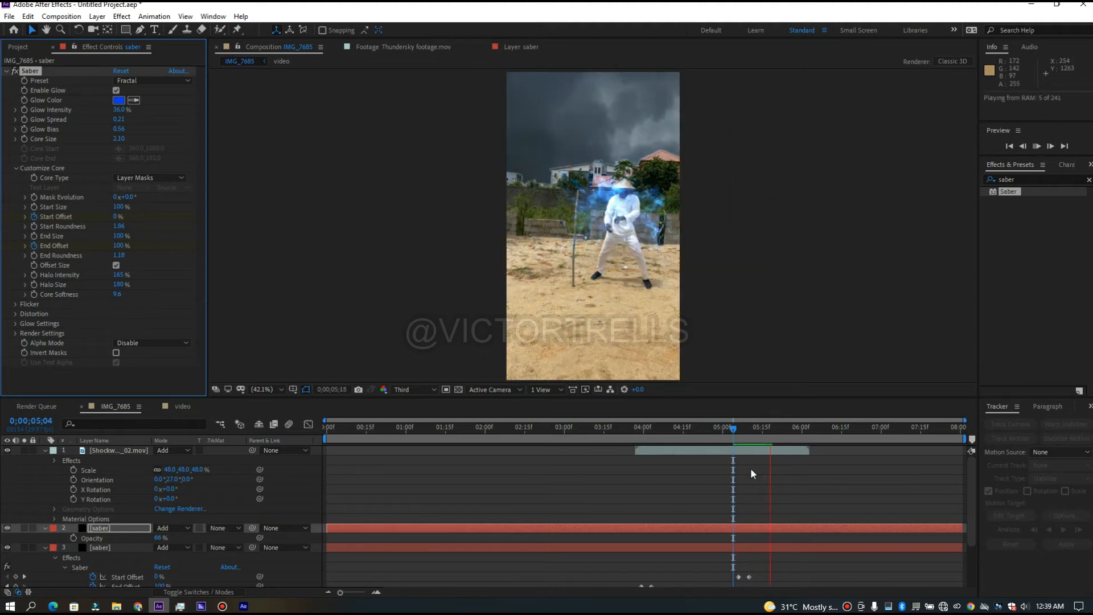
left_click(753, 429)
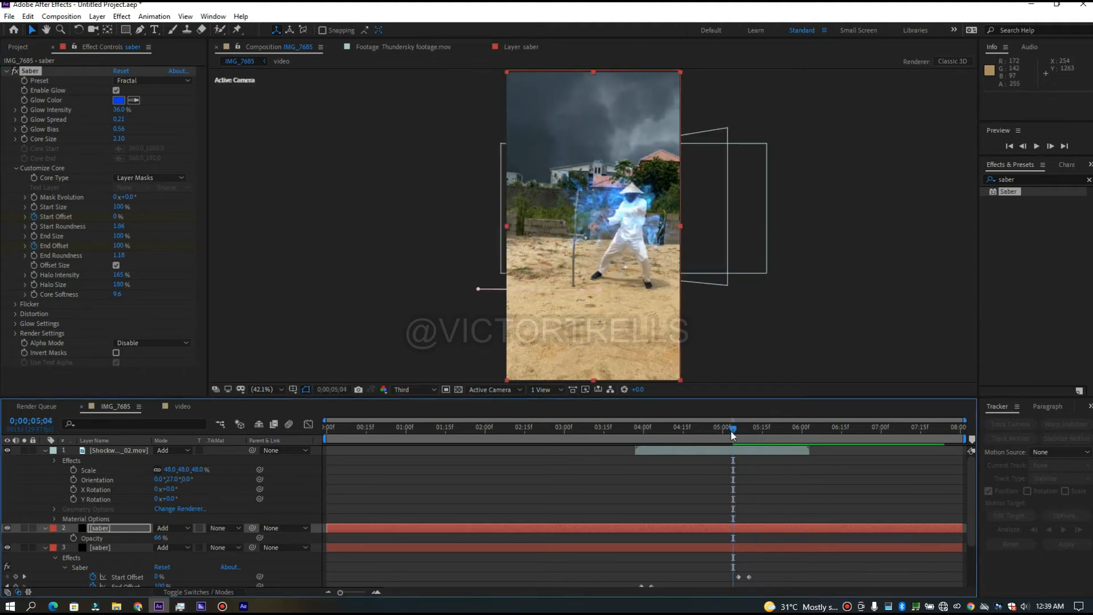
left_click_drag(732, 432, 739, 432)
key("space")
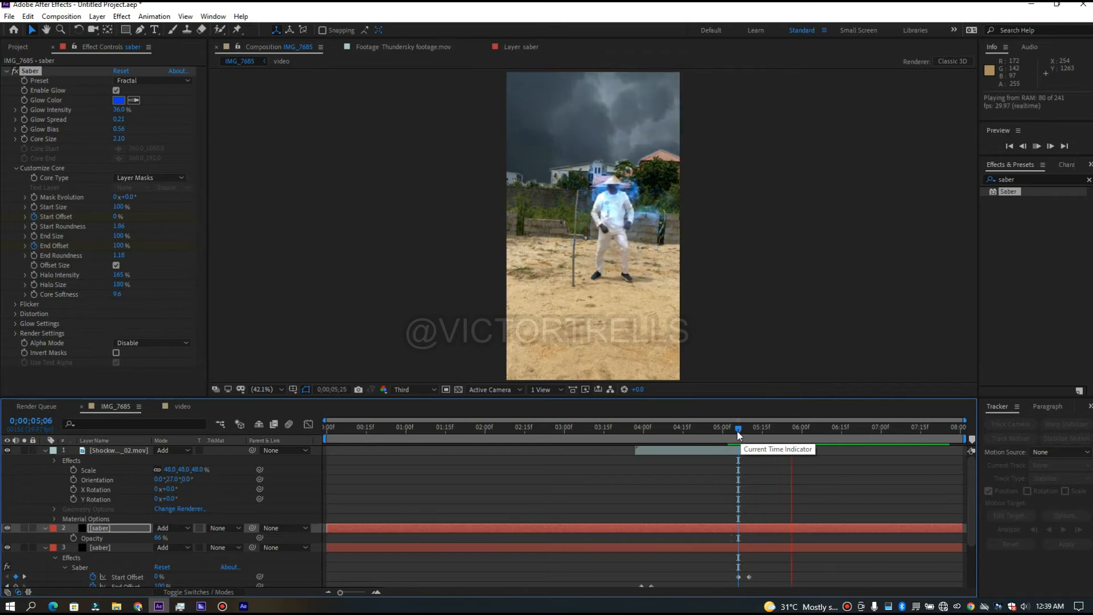
mouse_move(739, 432)
left_mouse_down()
mouse_move(757, 432)
mouse_move(747, 432)
left_mouse_up()
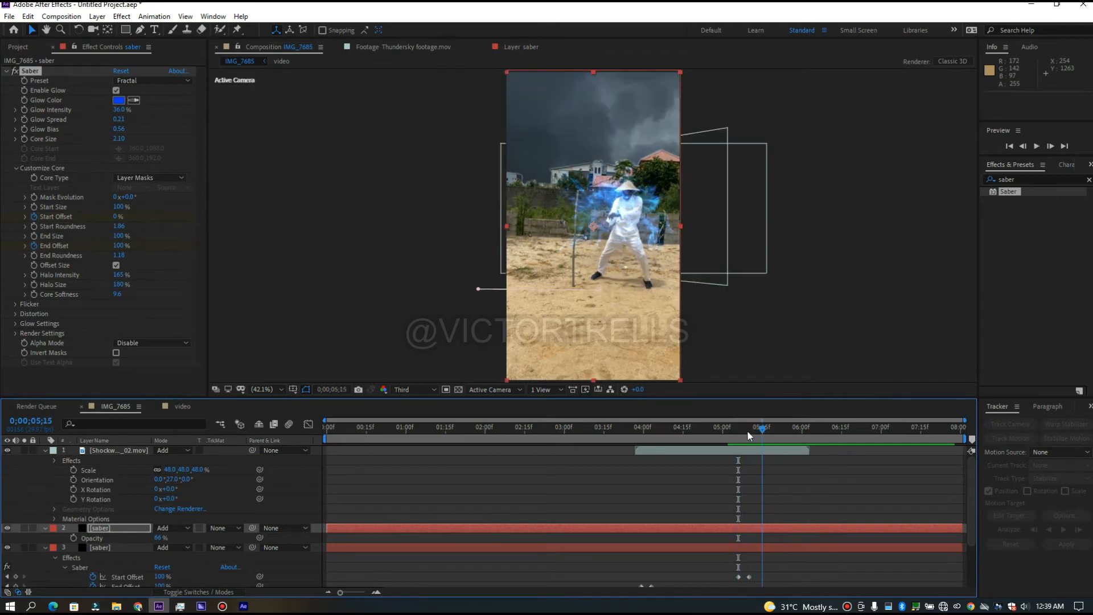
left_click(737, 433)
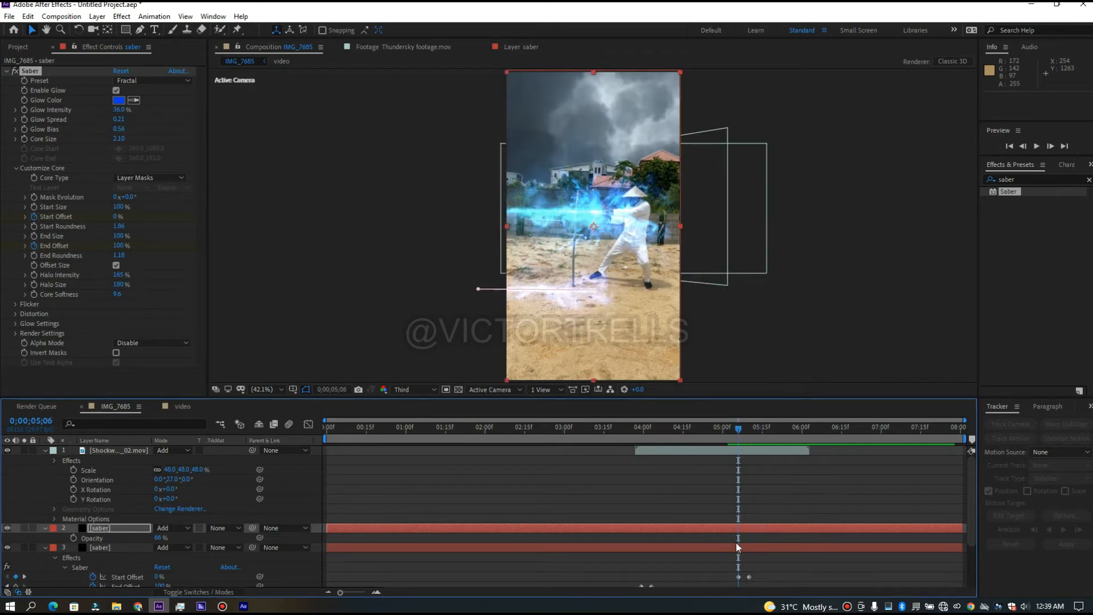
- Lower the duplicate saber layer's opacity to 35% and review the ground glow between about 0;00;04;09 and 0;00;05;06
left_click_drag(160, 537, 147, 537)
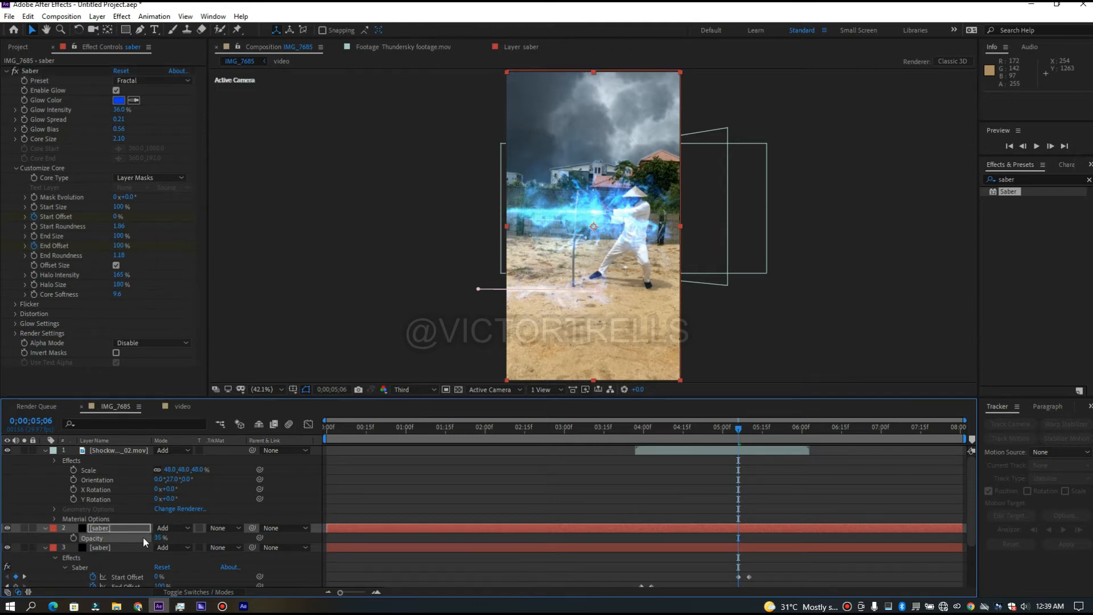
key("space")
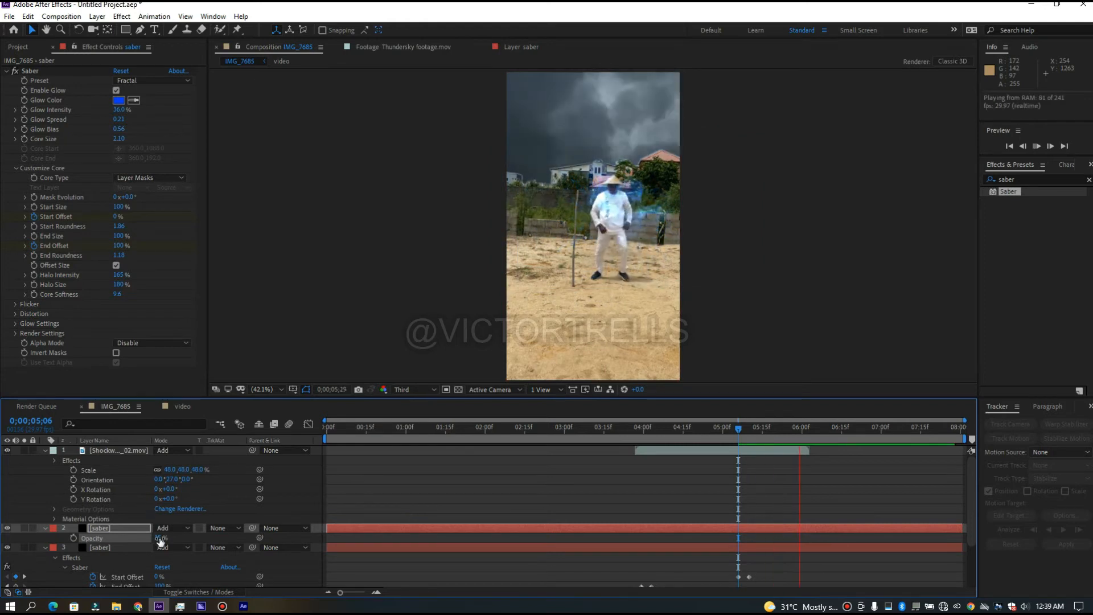
left_click(754, 428)
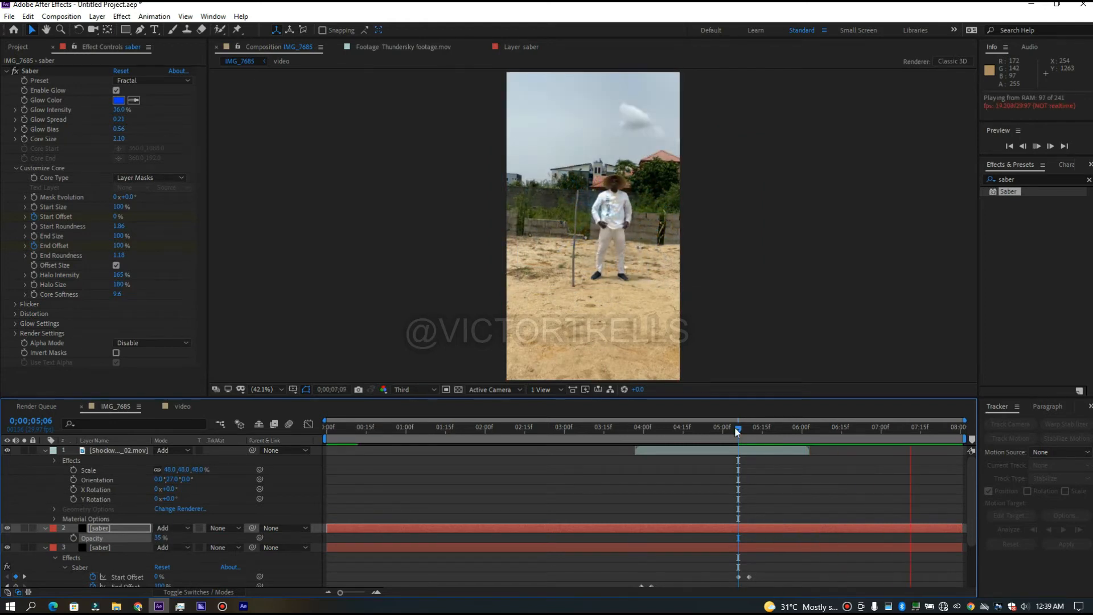
left_click_drag(763, 436, 727, 438)
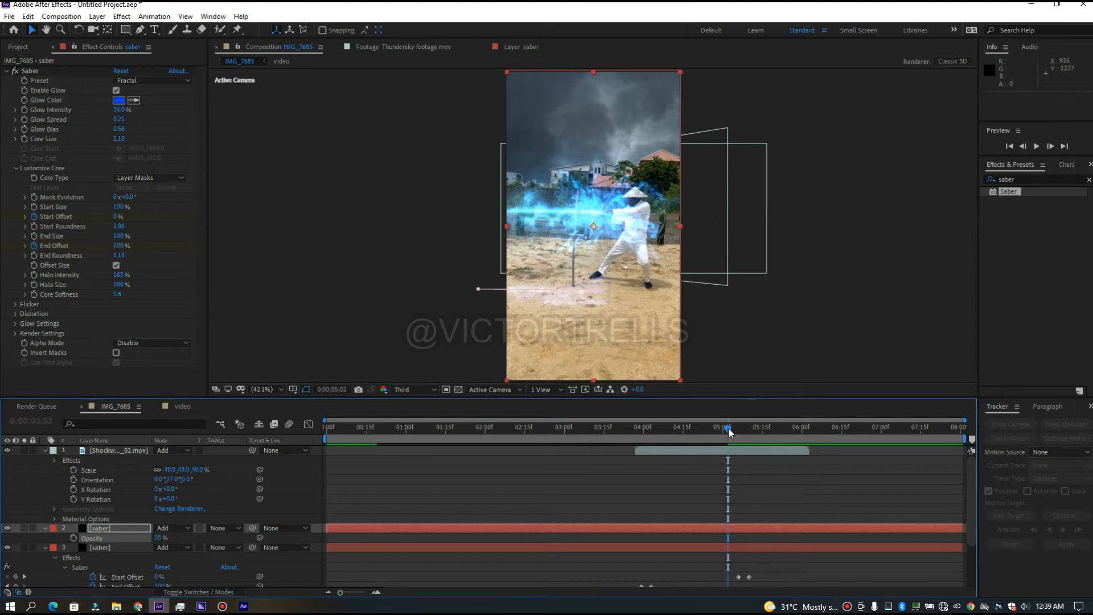
left_click_drag(731, 433, 667, 426)
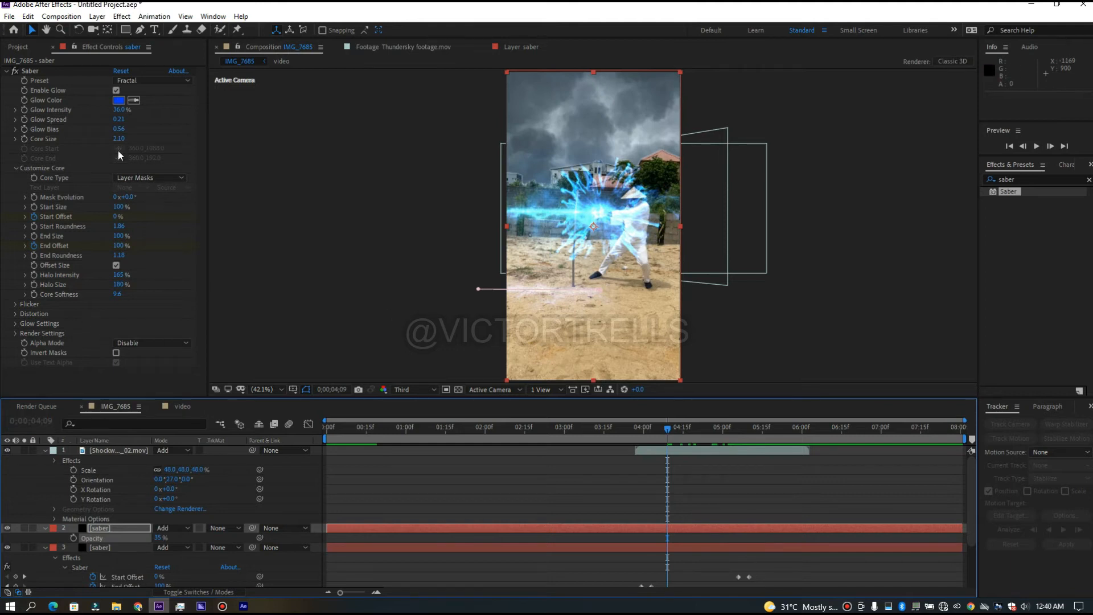
- Preview the project's super-lightning-aerial-no-sparks-8 and Super_Lightning_Ground_With_Sparks_44 footage clips
left_click(25, 47)
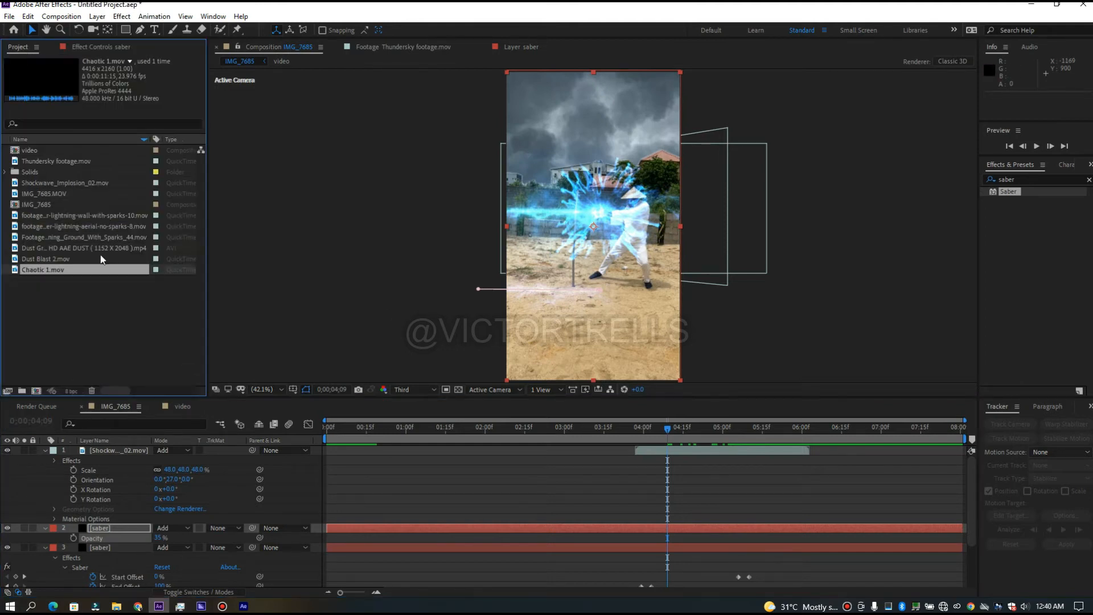
left_click(48, 226)
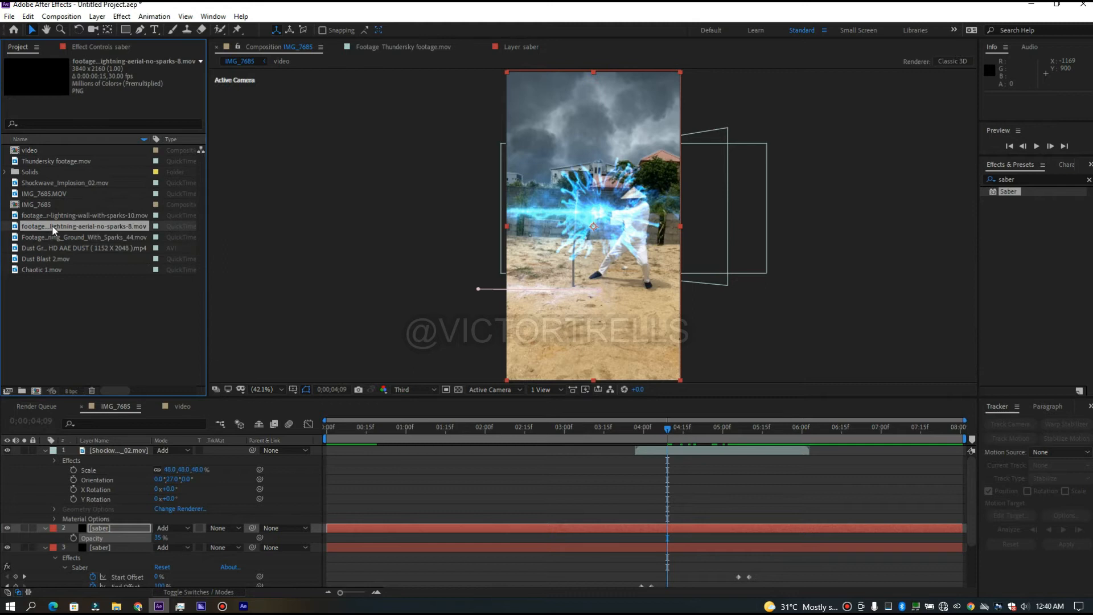
double_click(52, 224)
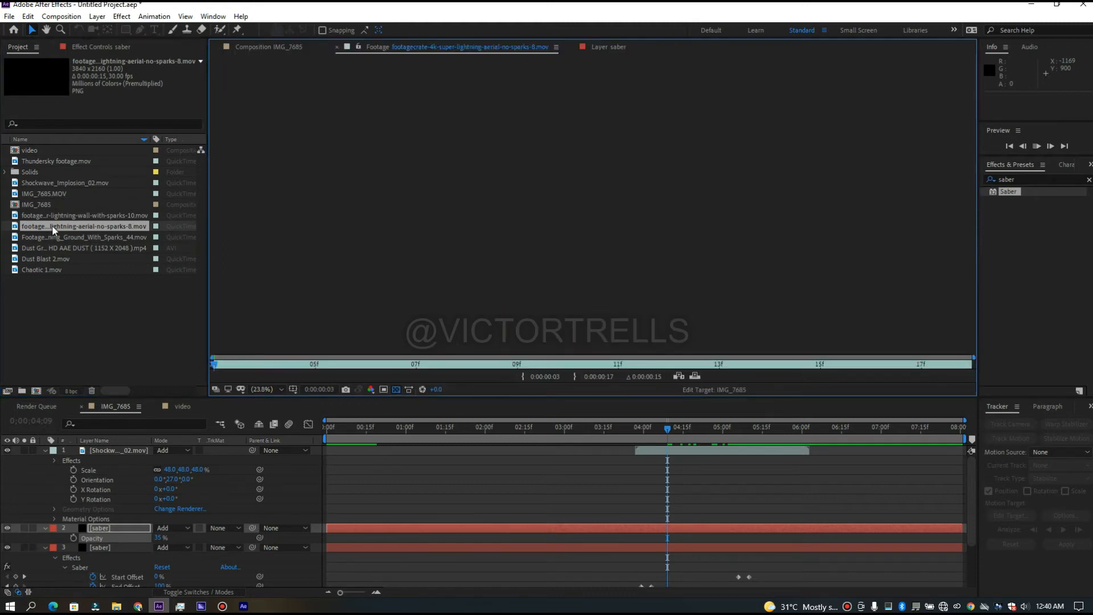
key("space")
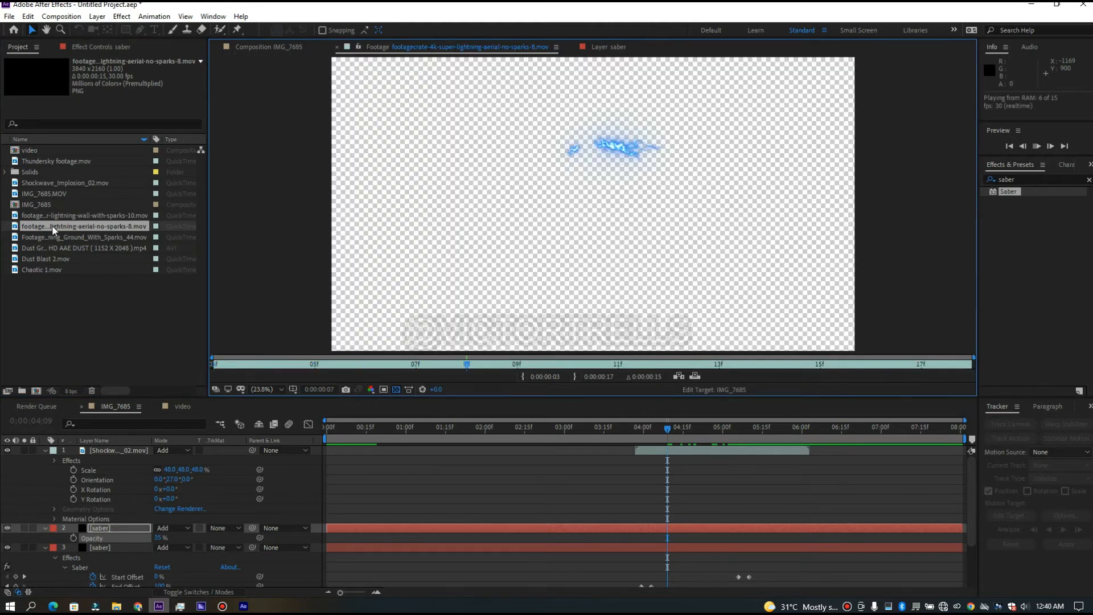
double_click(56, 237)
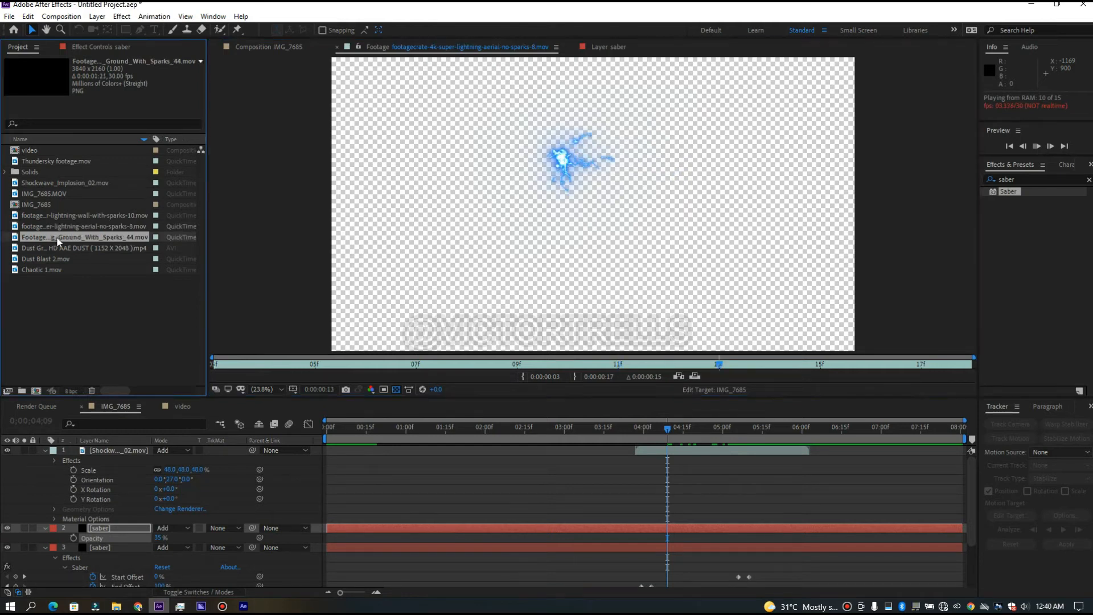
key("space")
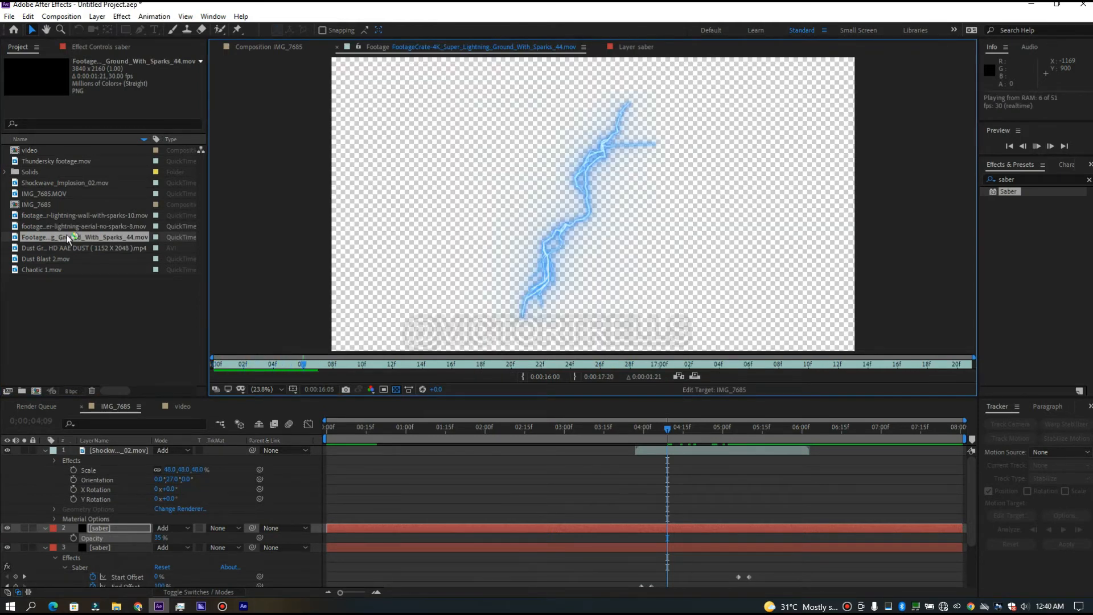
- Add the Ground_With_Sparks_44 lightning clip above the shockwave layer, starting near 0;00;04;00, and rotate it to run roughly along the beam
left_click(275, 46)
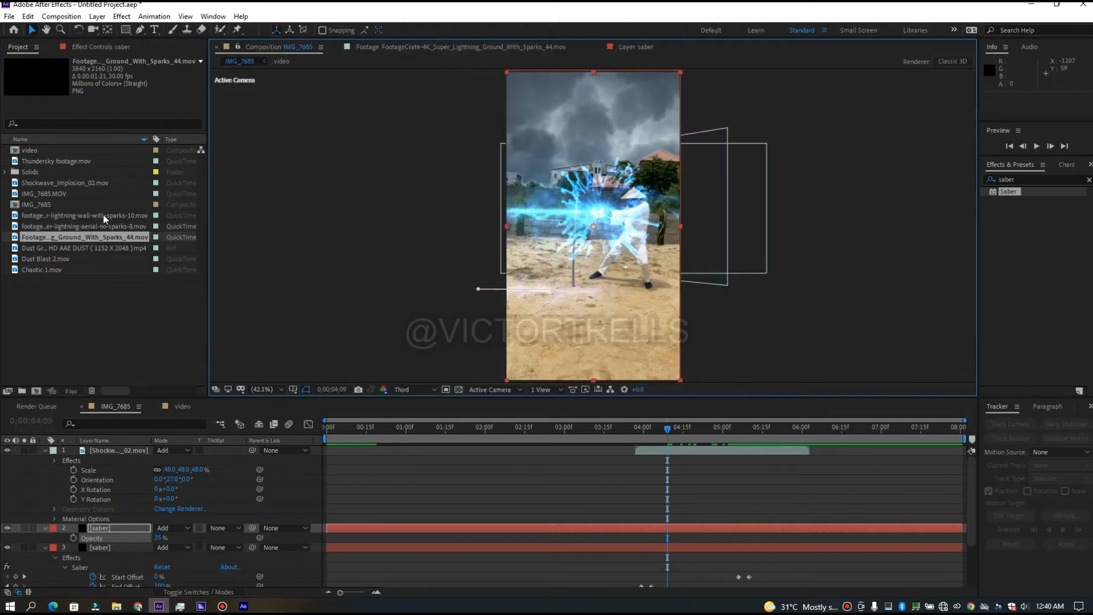
left_click_drag(107, 235, 665, 431)
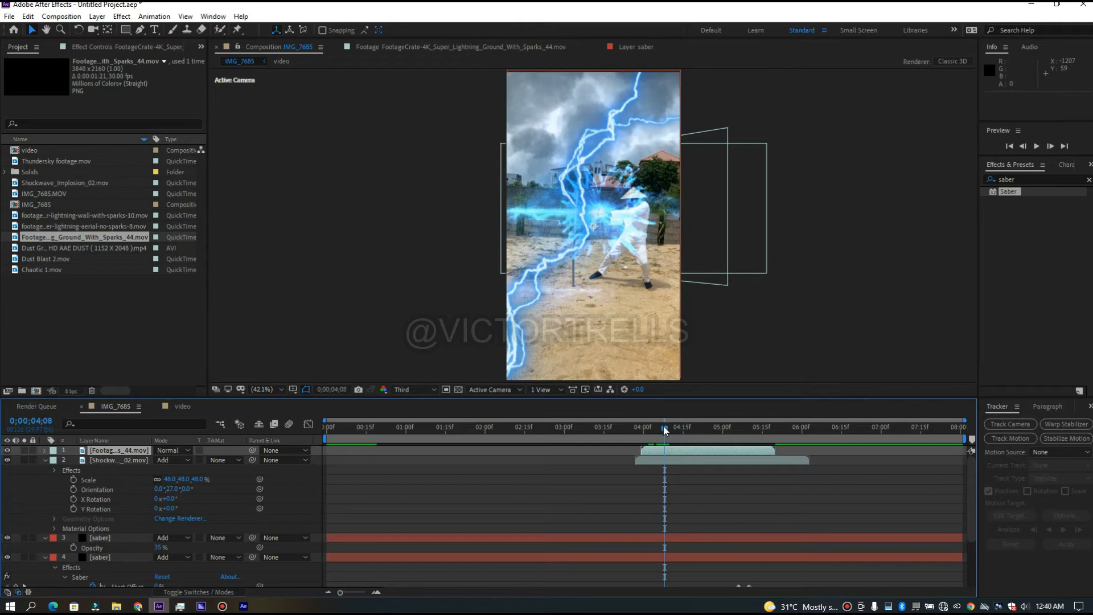
key("r")
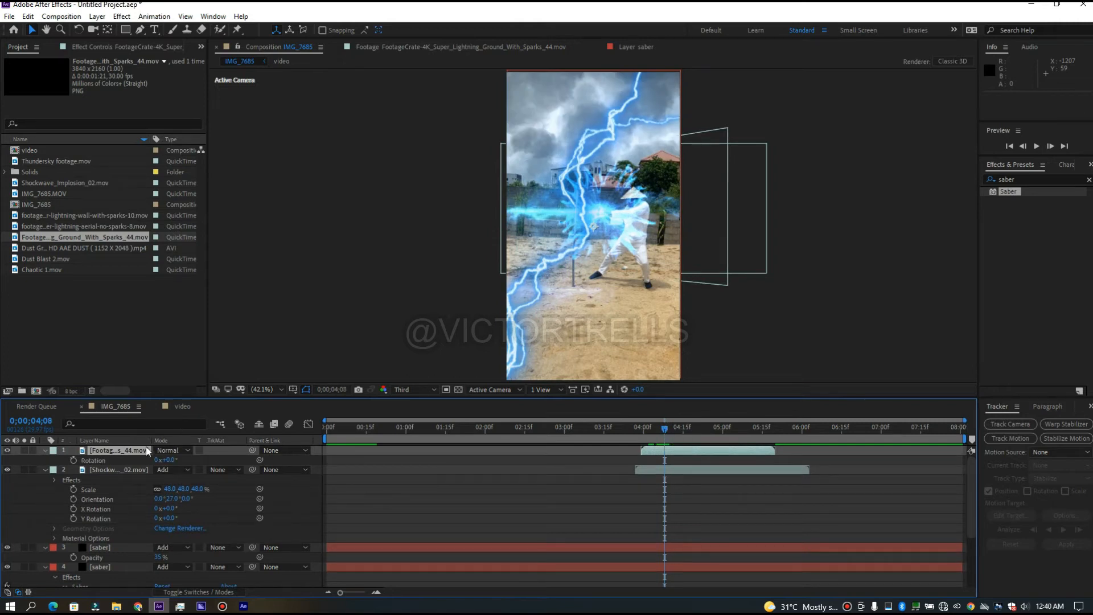
left_click_drag(170, 460, 206, 452)
- Scale the lightning layer to 38% and move it over the beam to about position 272, 592
key("s")
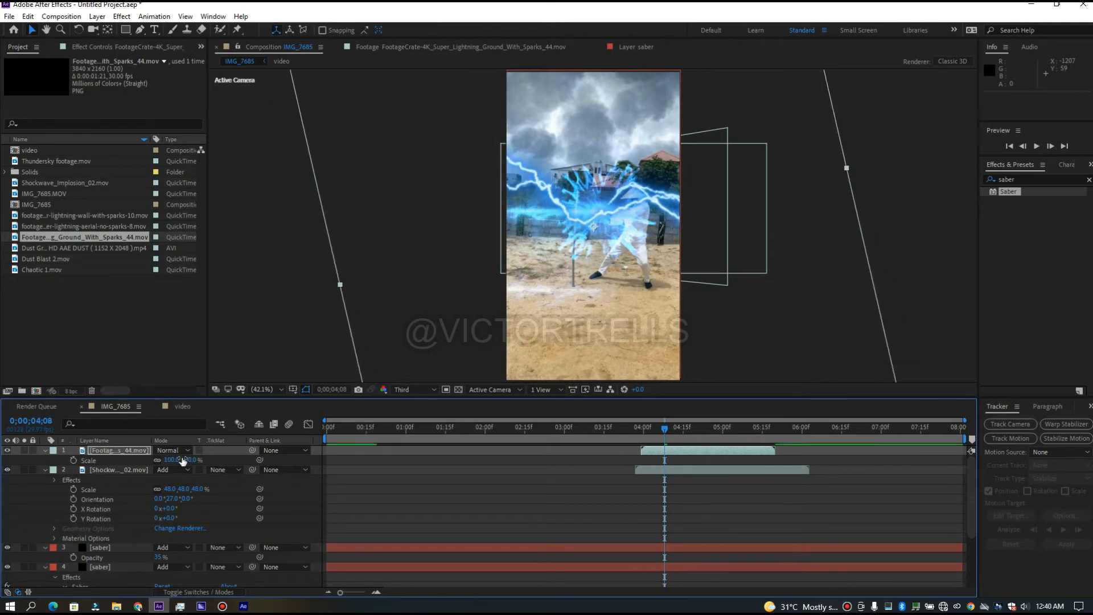
left_click_drag(172, 461, 144, 458)
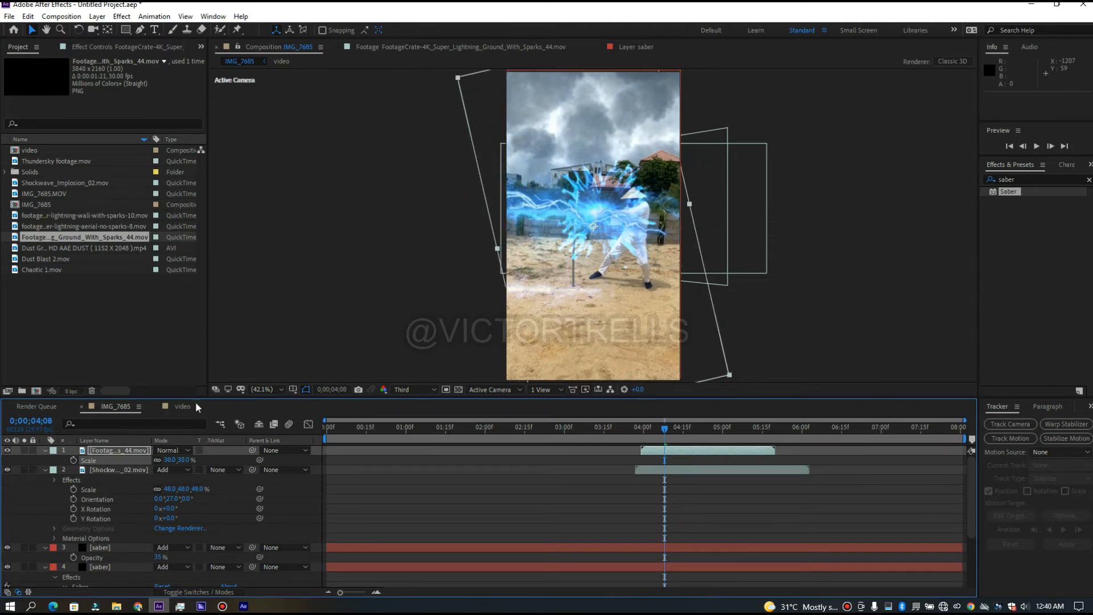
mouse_move(573, 207)
left_mouse_down()
mouse_move(530, 192)
mouse_move(554, 198)
left_mouse_up()
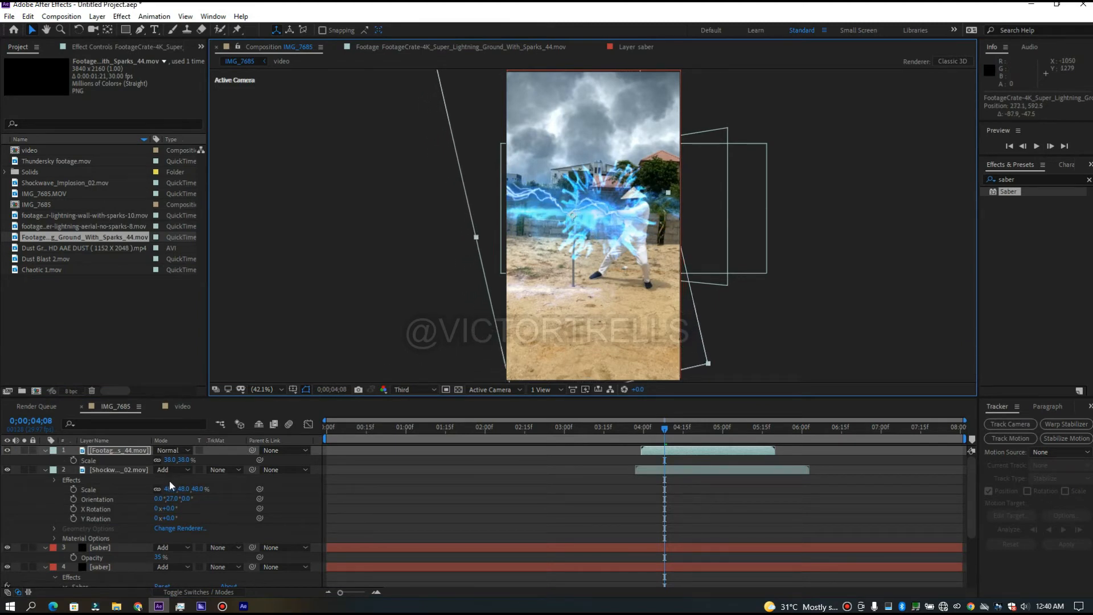
- Set the lightning layer's rotation to 65° and scale to 28%, and shift it left along the beam away from the hands
key("r")
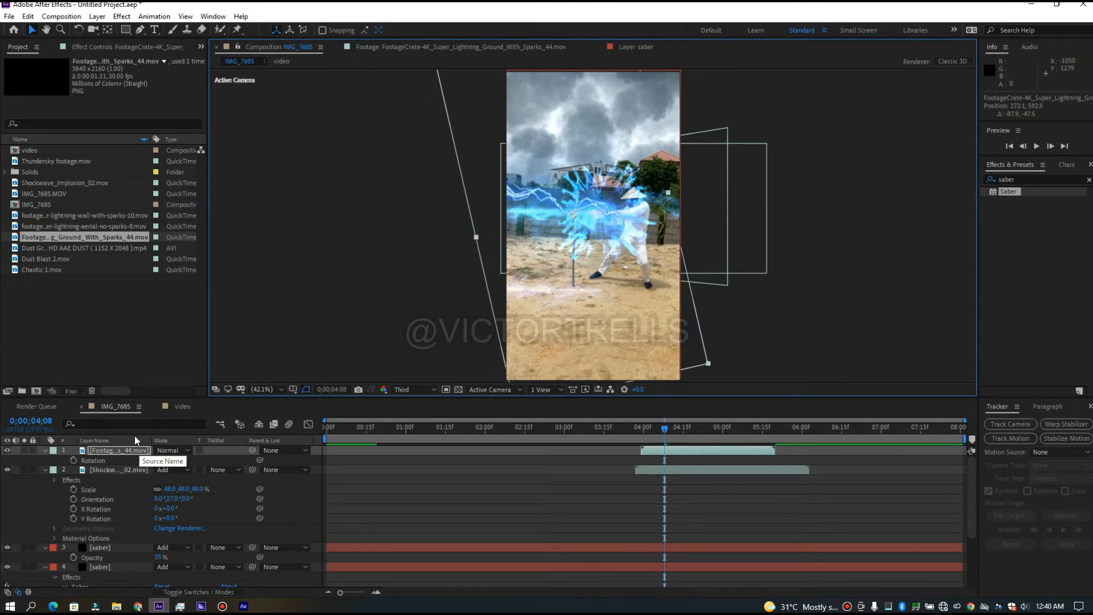
left_click_drag(169, 459, 166, 461)
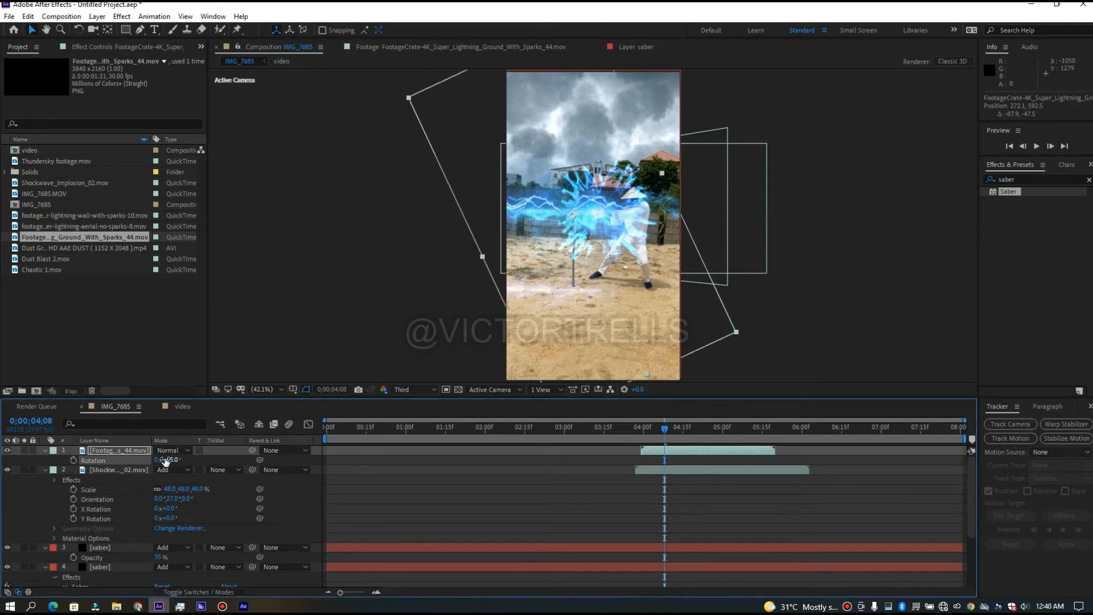
key("s")
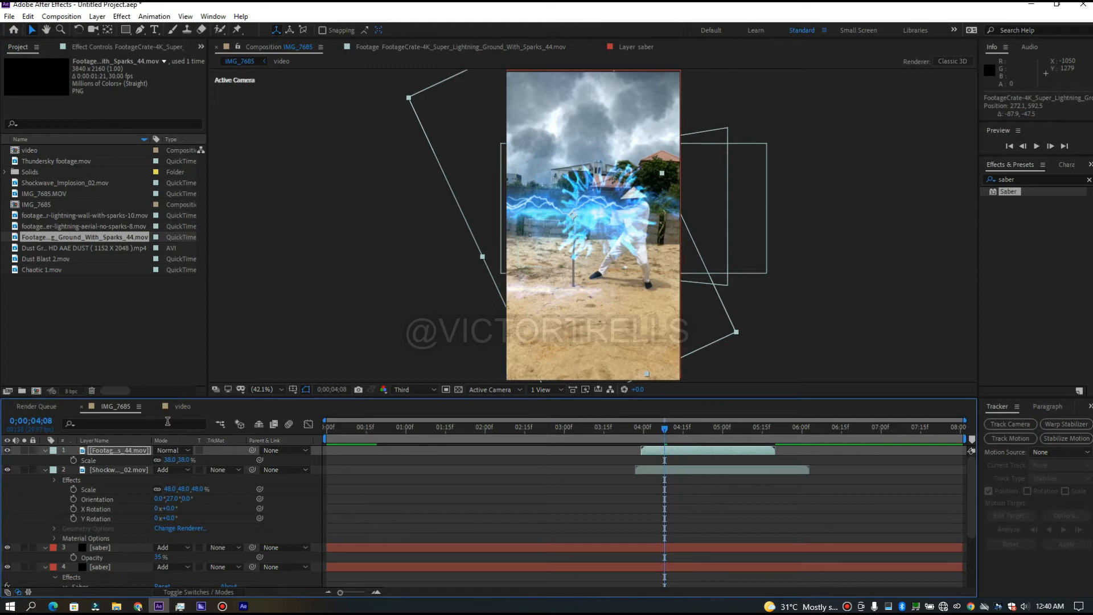
left_click_drag(166, 459, 158, 459)
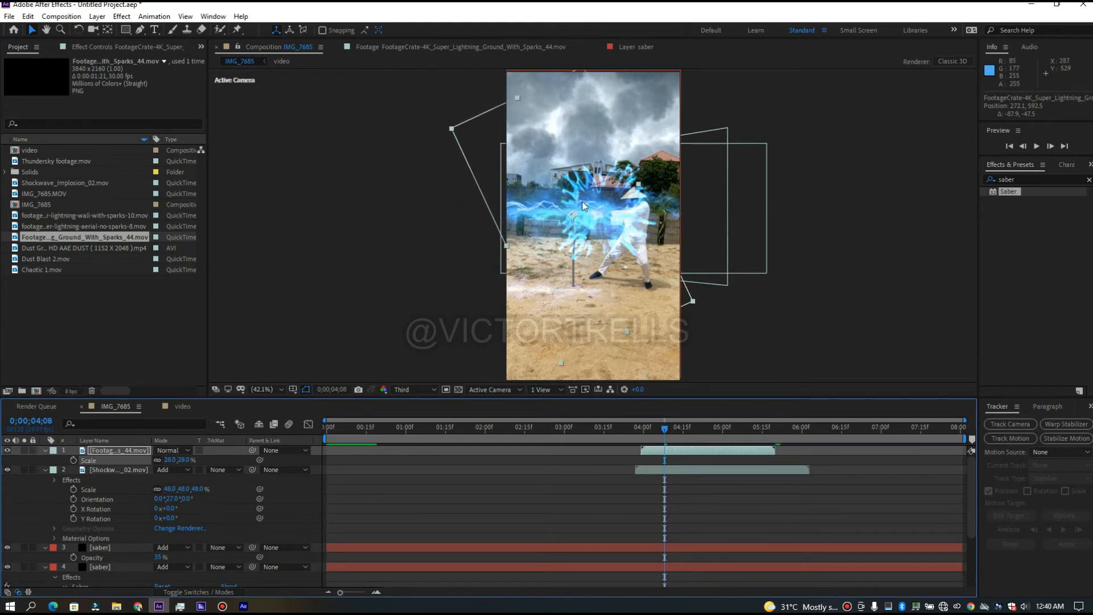
left_click_drag(596, 206, 576, 206)
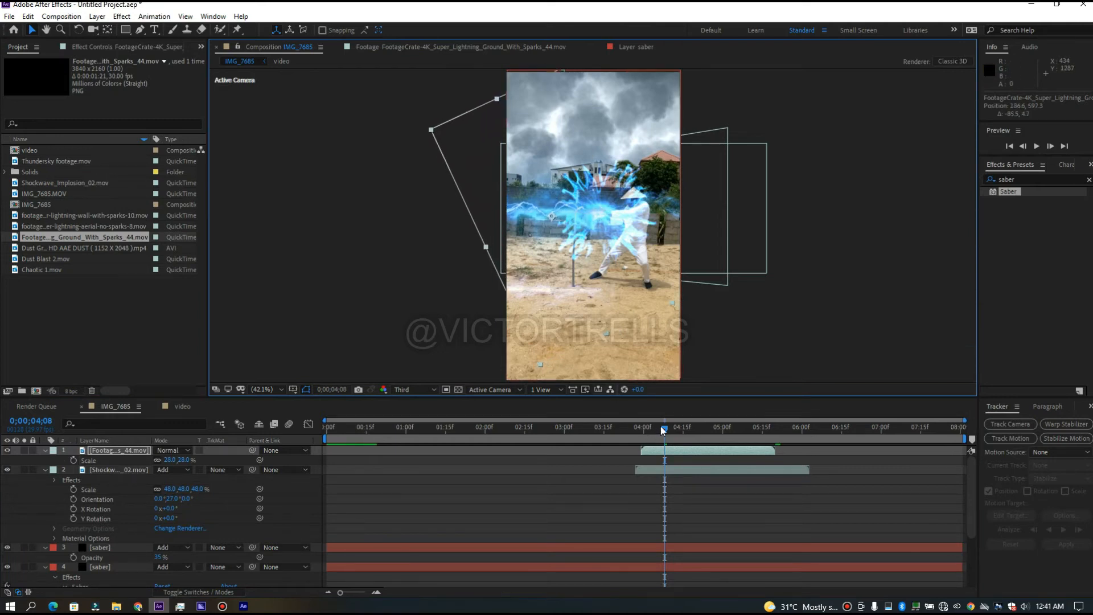
- Play back the lightning over the beam, starting from about 0;00;03;22
left_click_drag(663, 431, 627, 434)
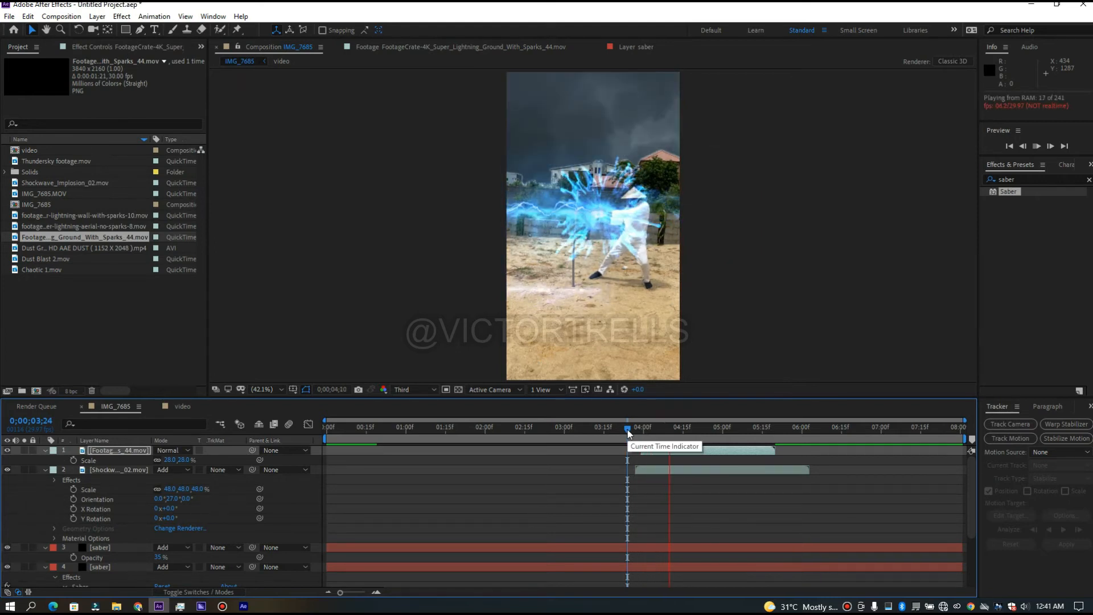
left_click_drag(629, 434, 633, 435)
key("space")
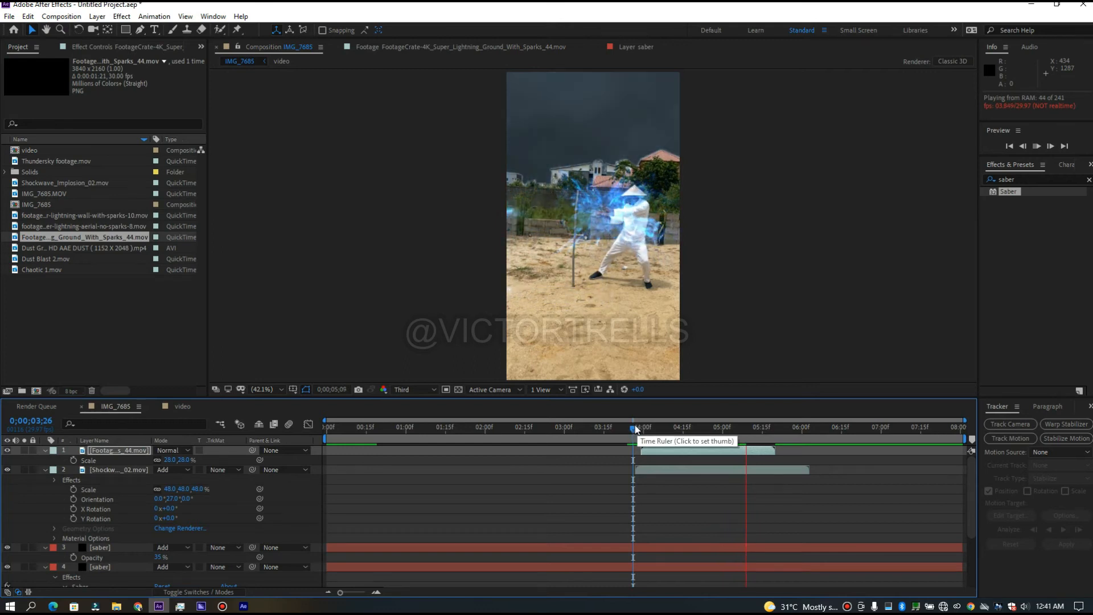
left_click_drag(636, 429, 624, 452)
key("space")
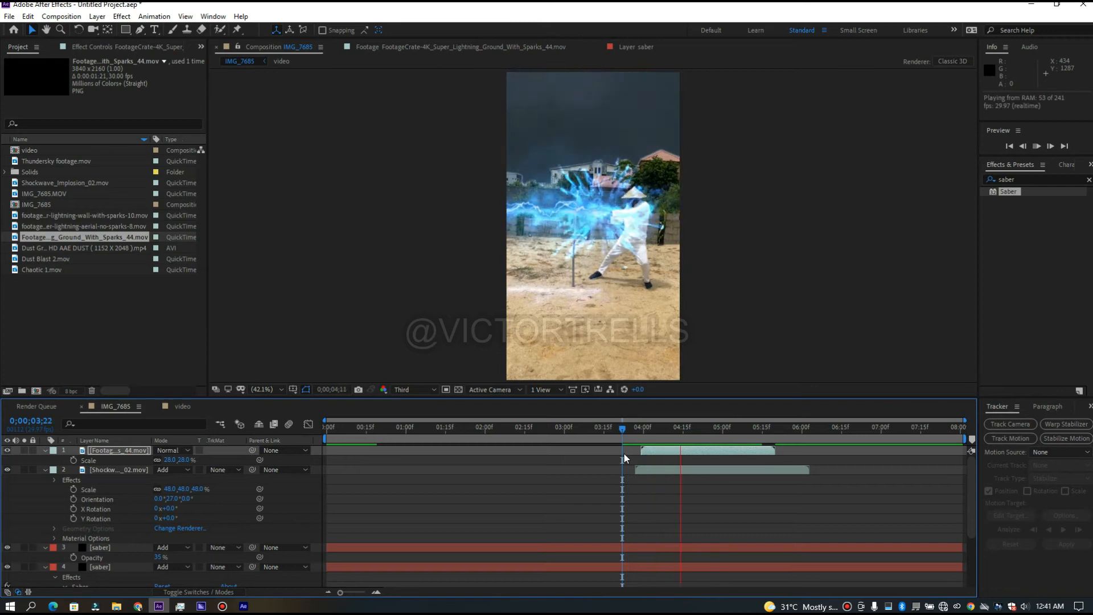
- Set the Ground_With_Sparks_44 lightning layer's blending mode to Add, checking it at 0;00;04;23 over the beam
left_click_drag(623, 432, 704, 431)
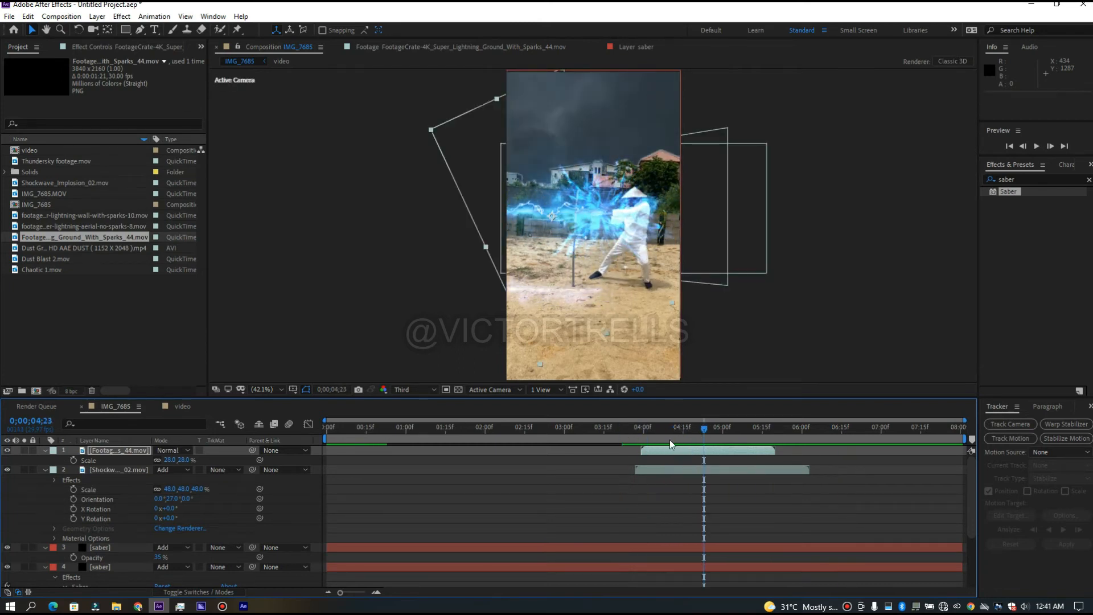
left_click(169, 449)
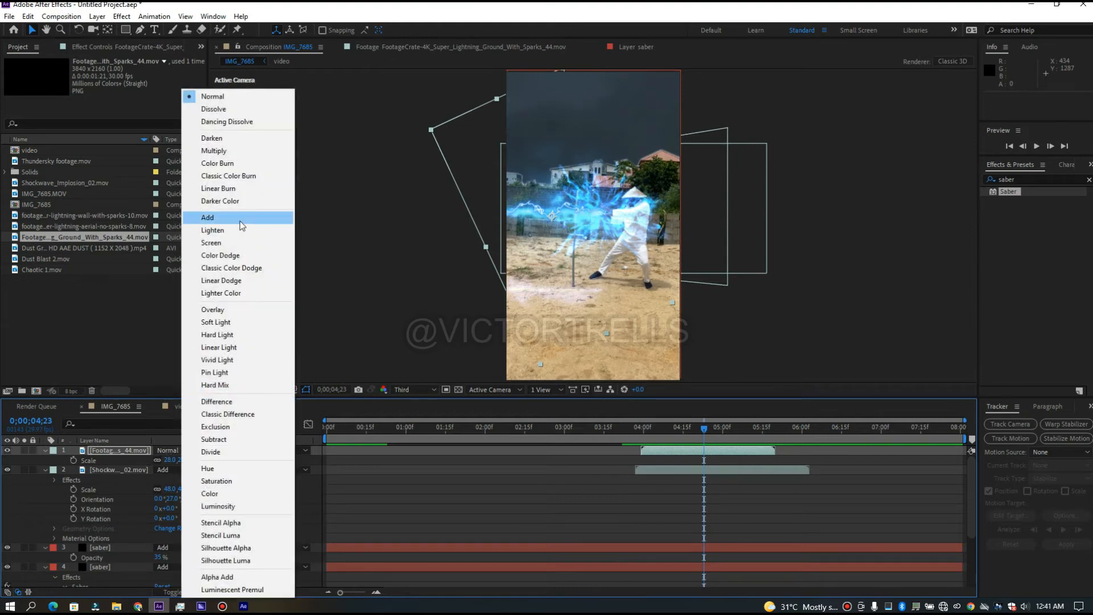
left_click(240, 221)
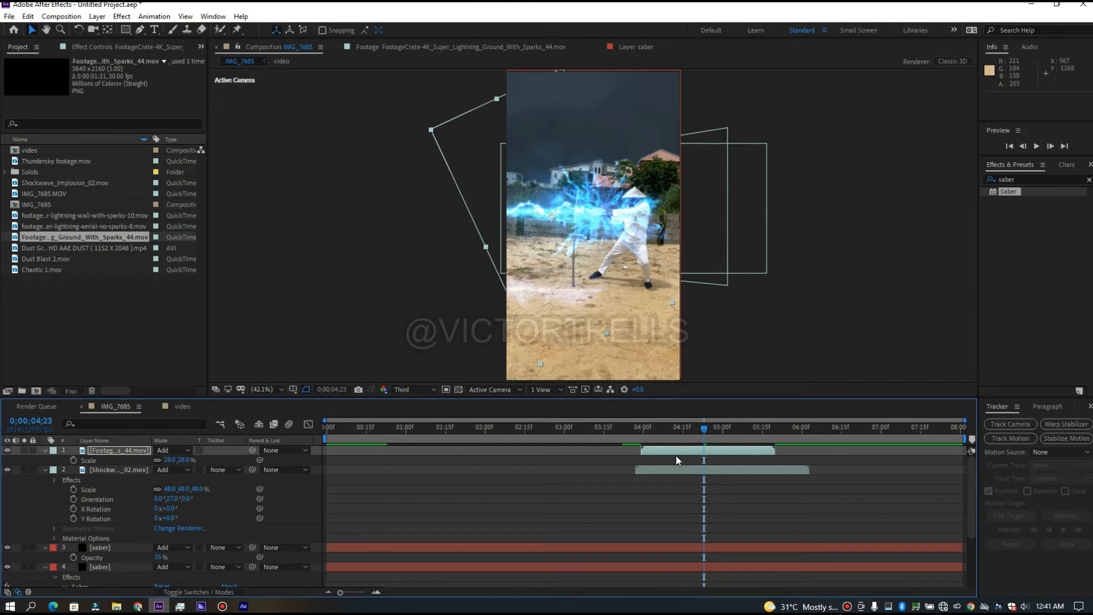
- Play back the lightning from 0;00;03;25, inspect the frames around its end up to 0;00;05;27, and select the lightning layer
left_click_drag(640, 428, 630, 431)
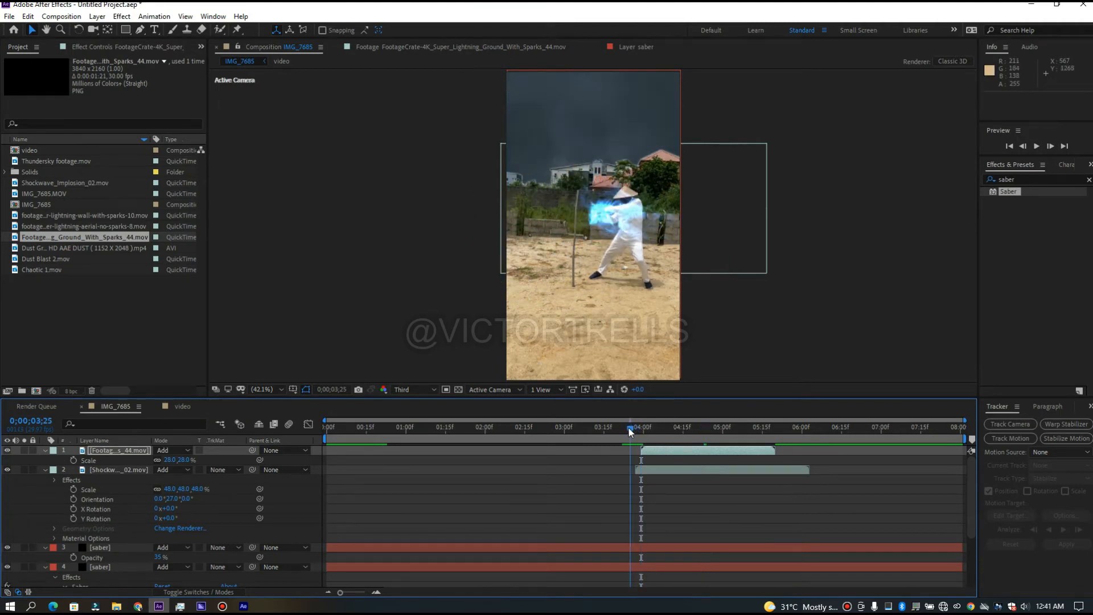
key("space")
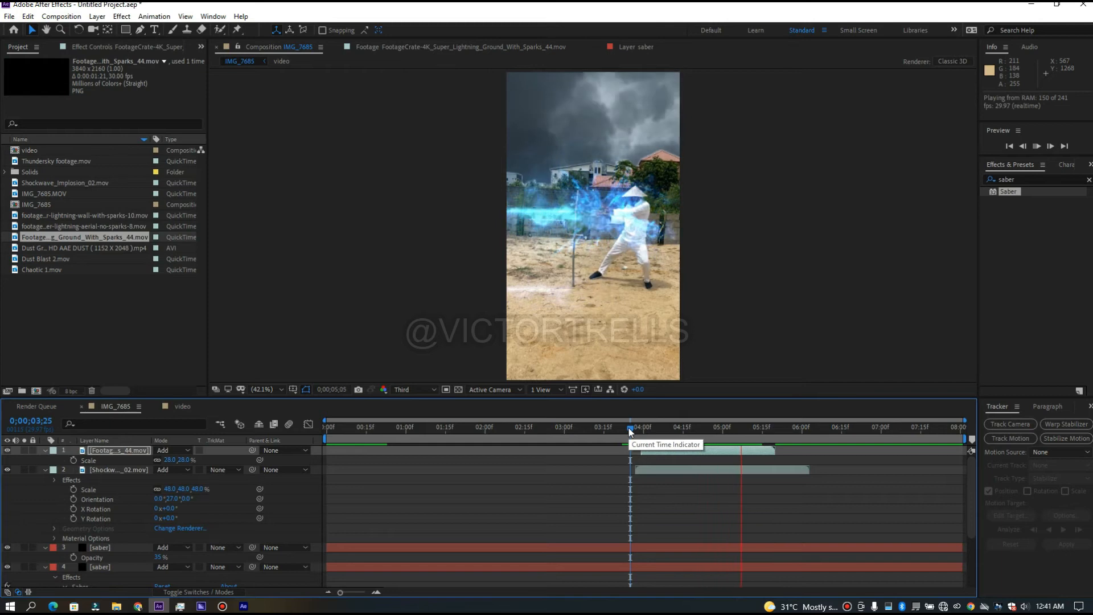
left_click(747, 428)
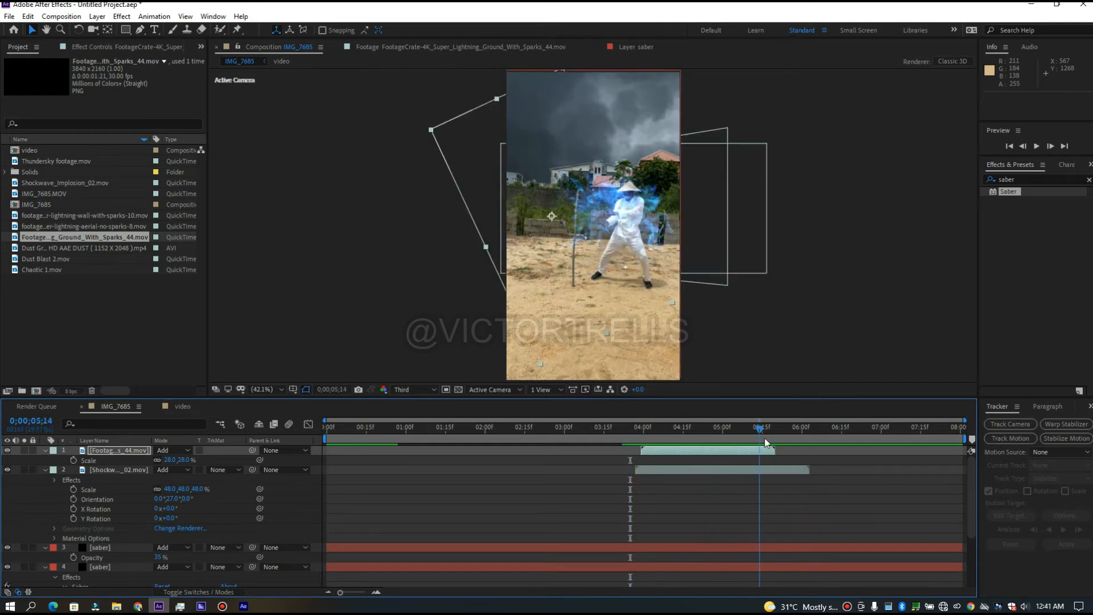
left_click_drag(746, 441, 794, 442)
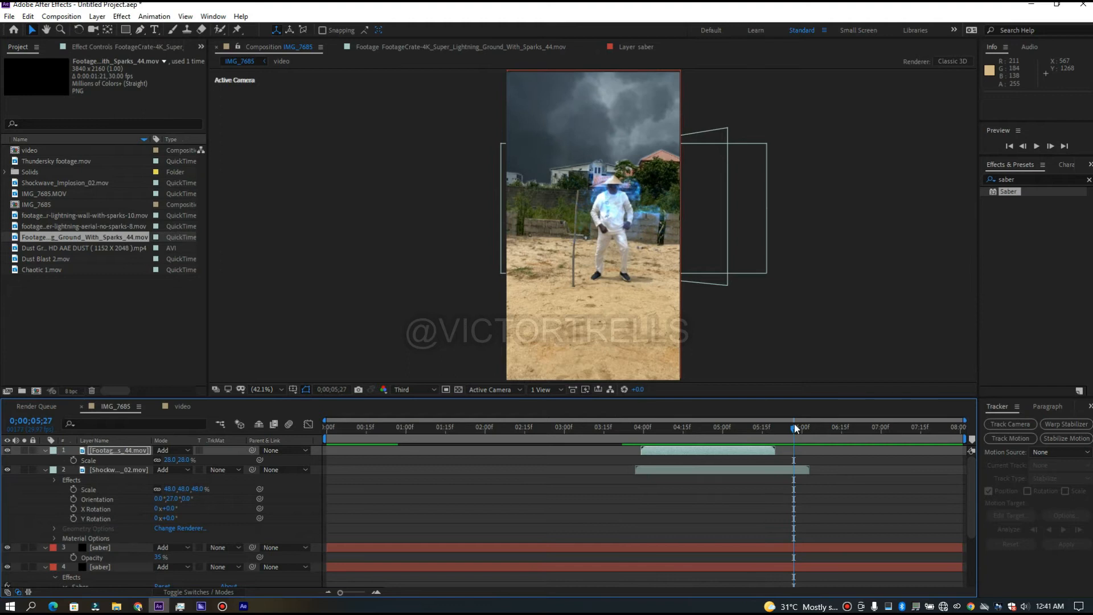
left_click(760, 453)
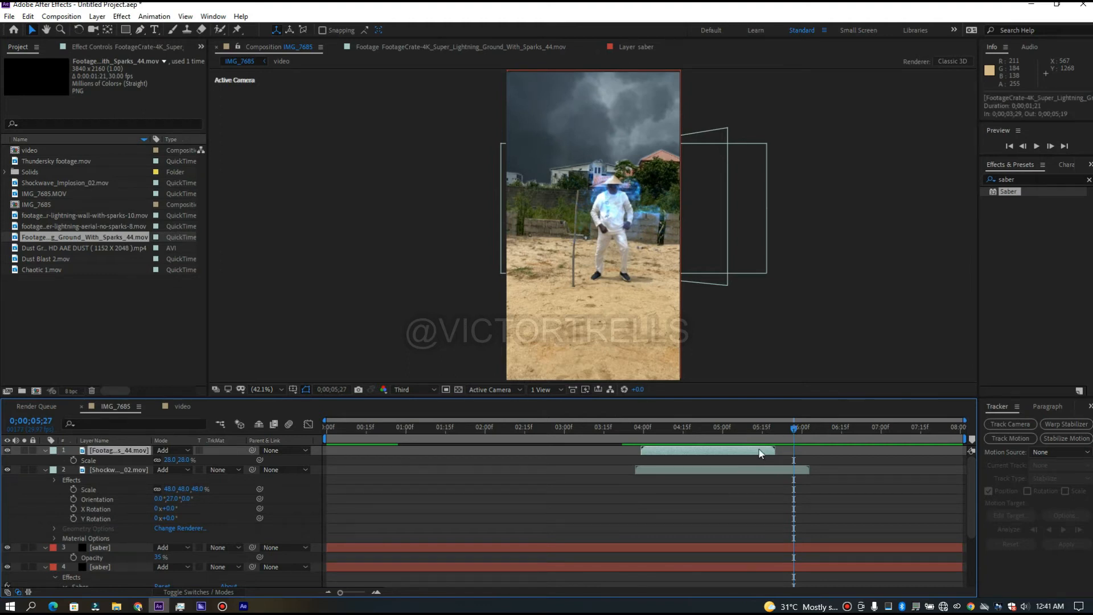
- Duplicate the ground lightning layer and offset the copy 14 frames later so it starts at 0;00;04;13
key("ctrl+d")
left_click_drag(755, 448, 765, 426)
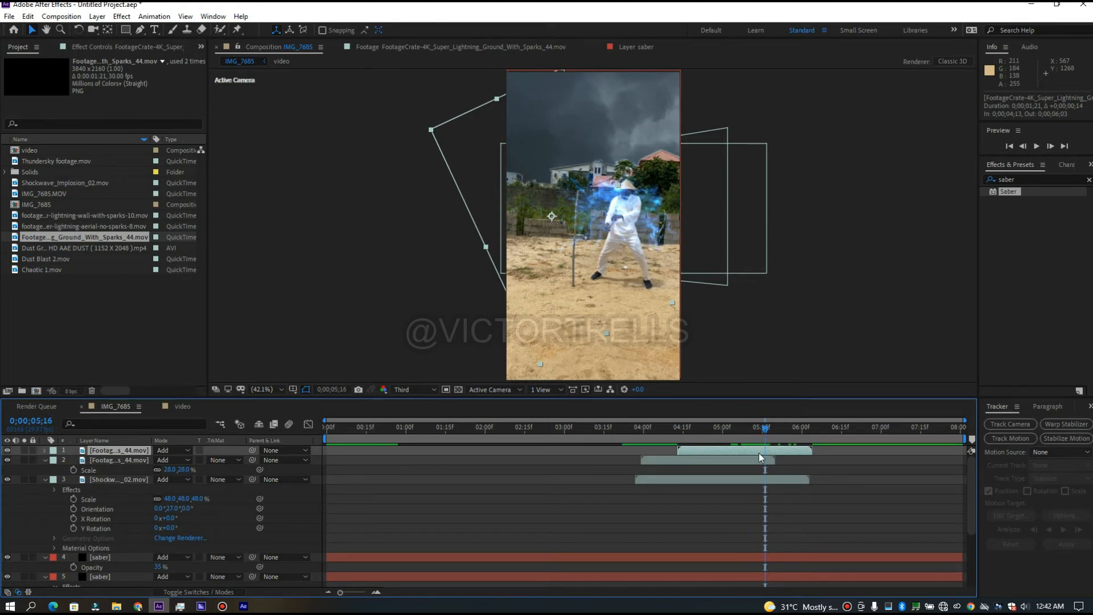
left_click(624, 430)
key("space")
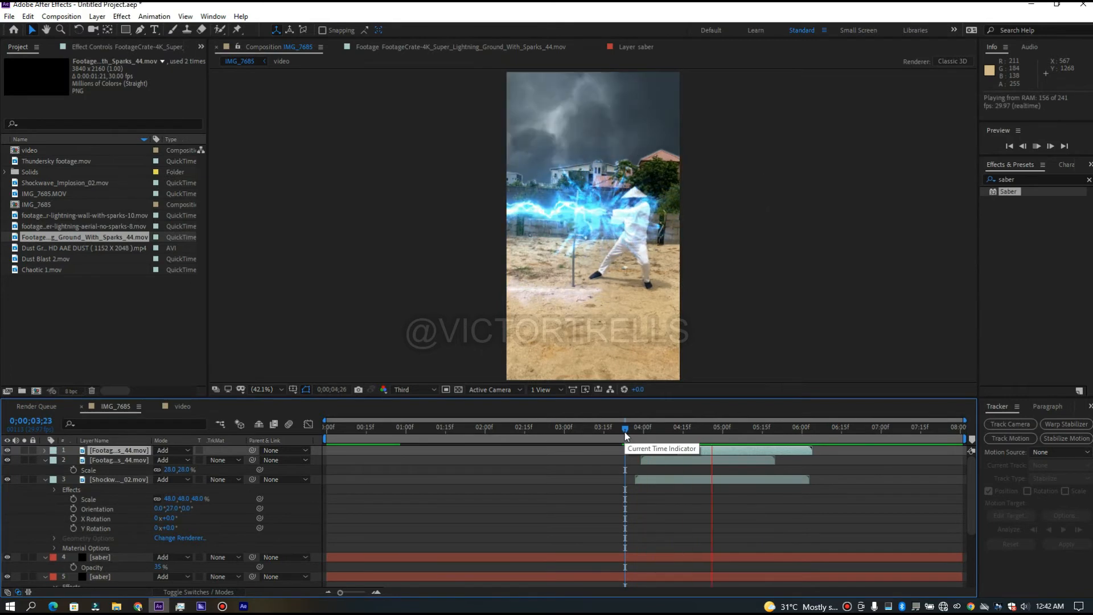
key("space")
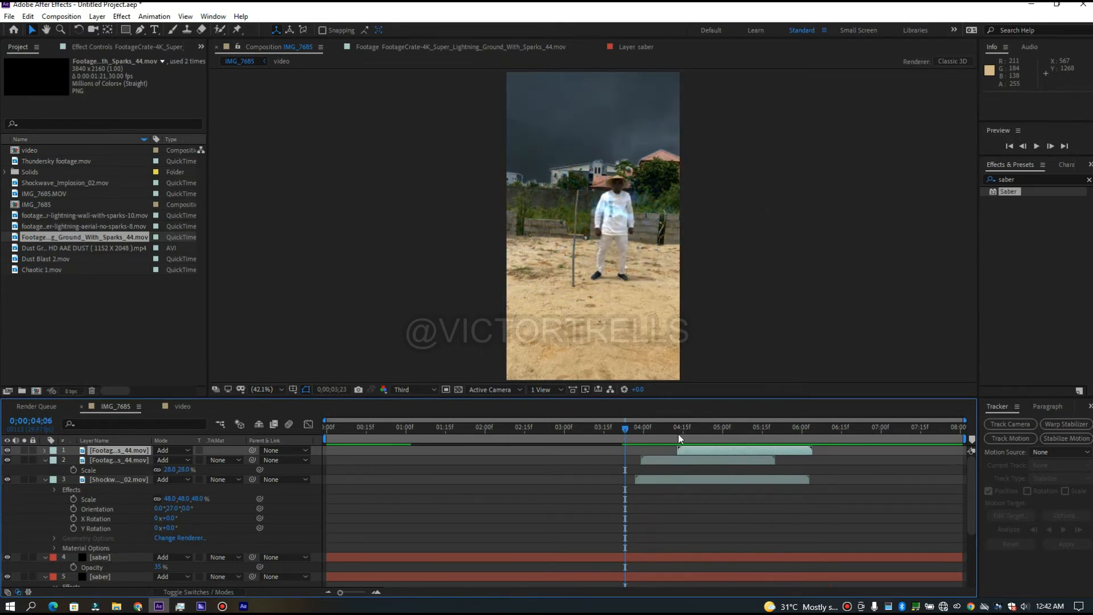
key("space")
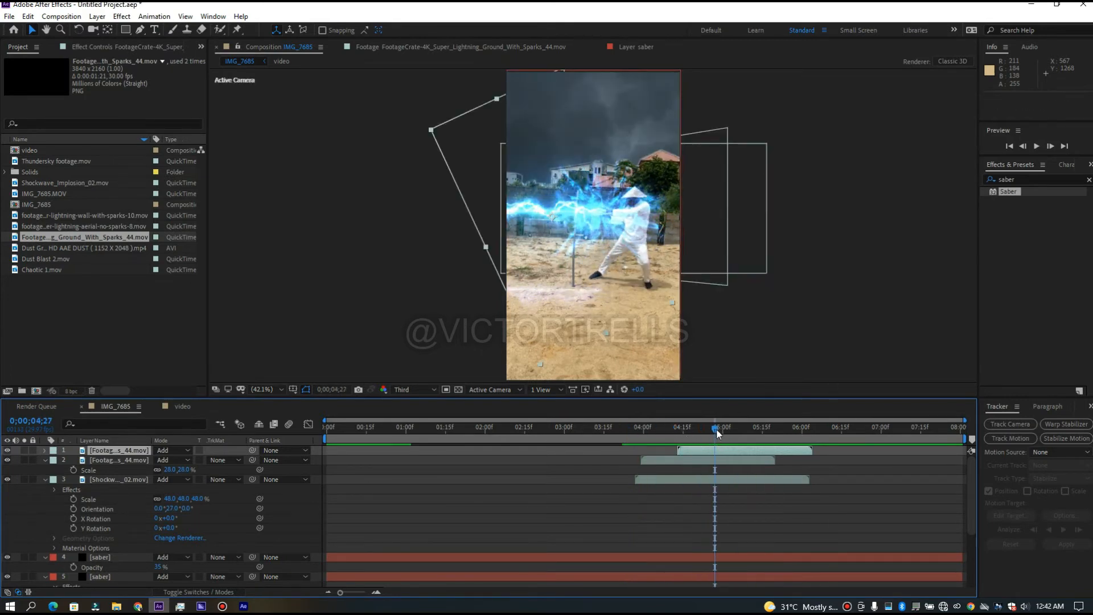
- Duplicate the original ground lightning layer that starts at 0;00;03;29 and display the layer switches
left_click(729, 460)
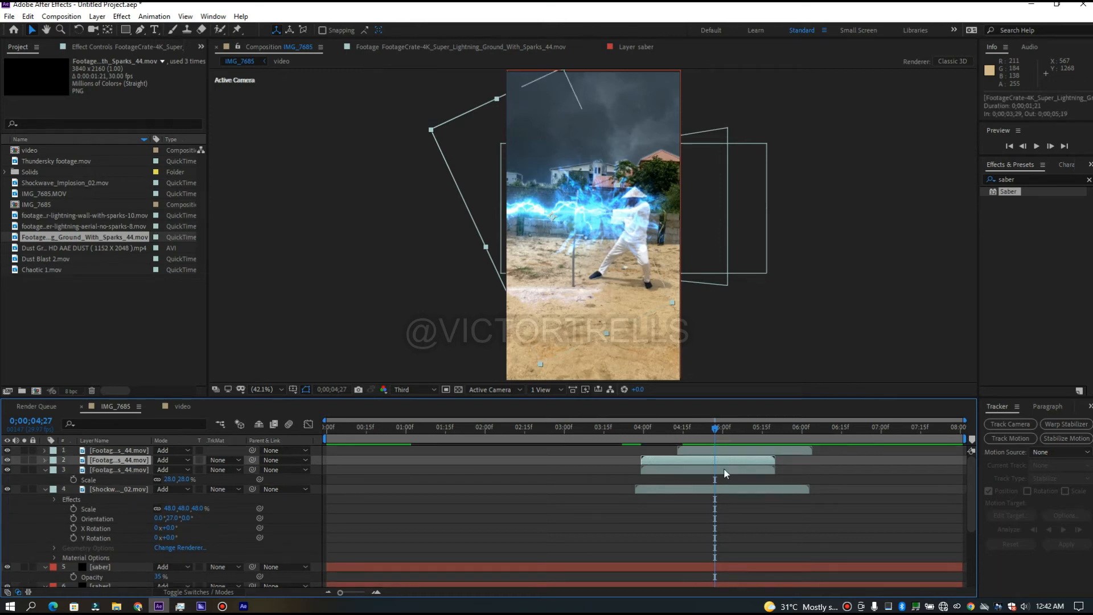
key("ctrl+d")
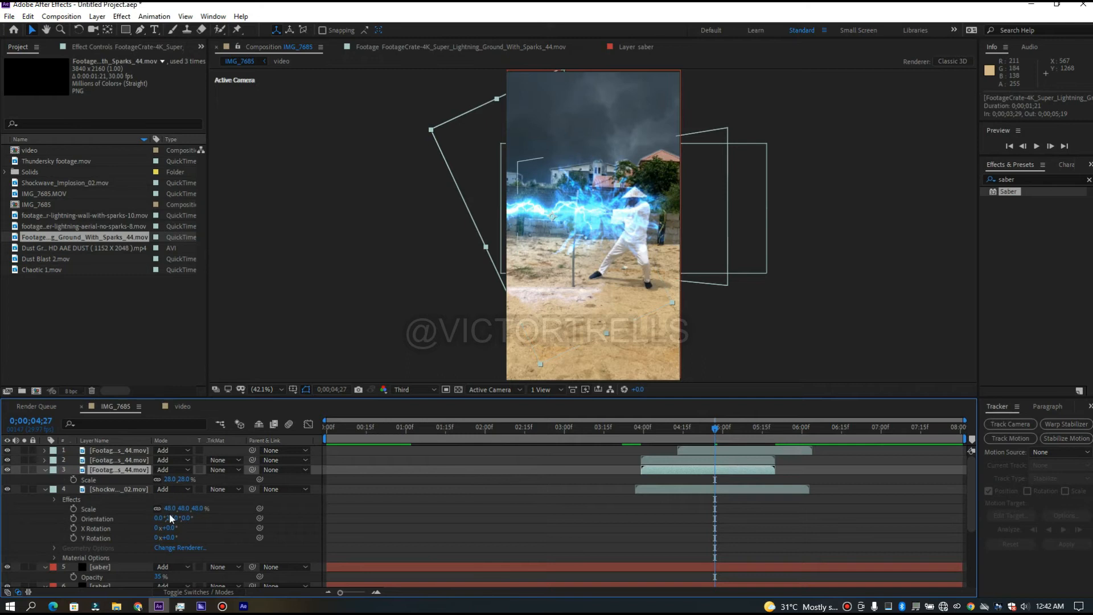
left_click(190, 593)
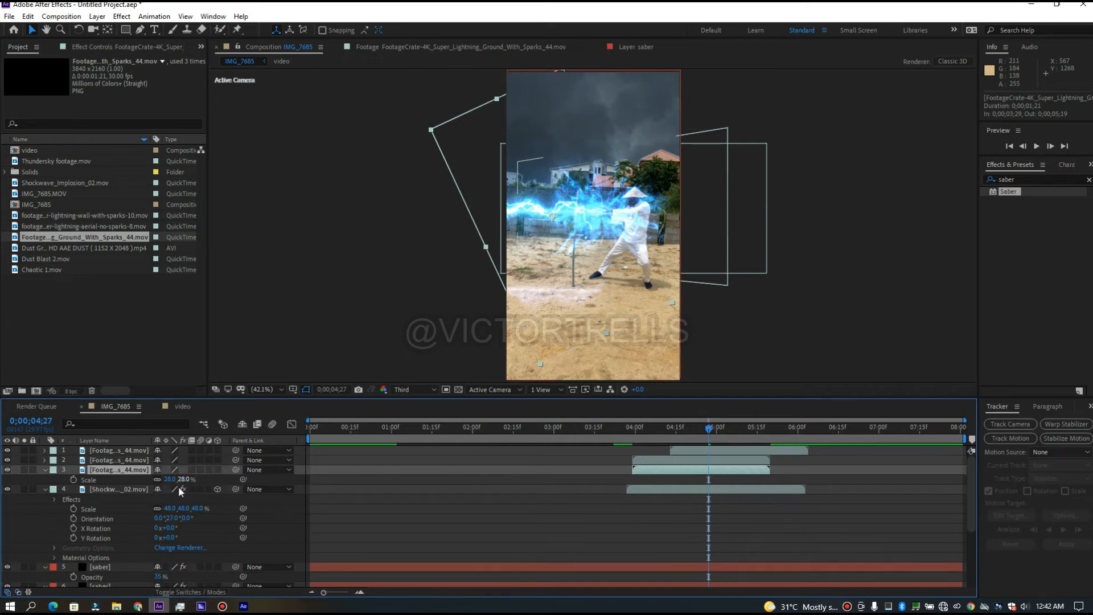
- Hide the two uppermost lightning layers and make the third lightning layer a 3D layer
left_click(651, 461)
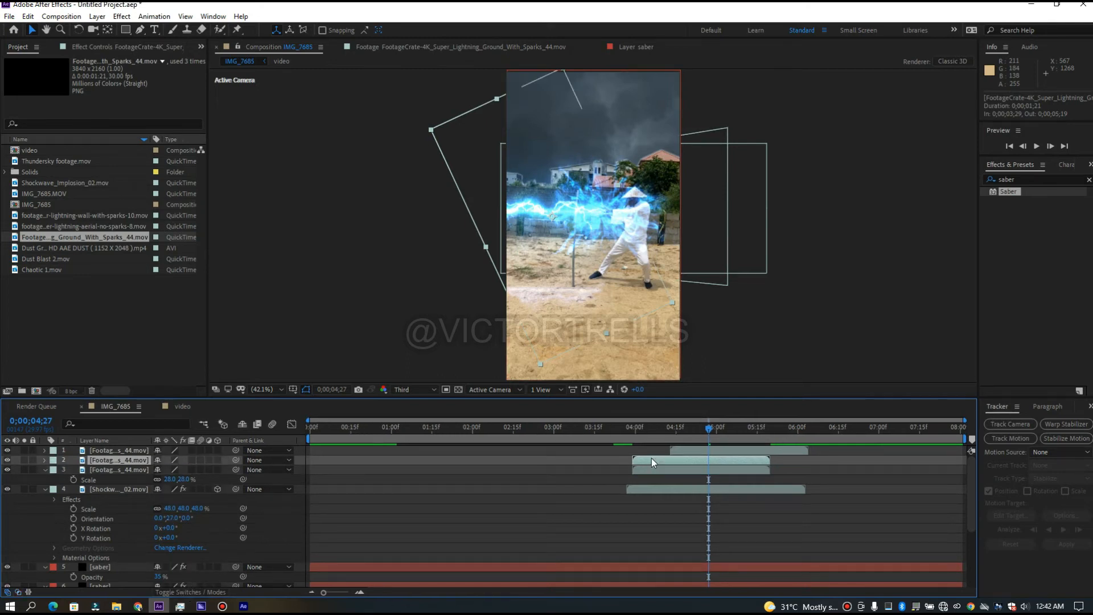
left_click(682, 450, "shift")
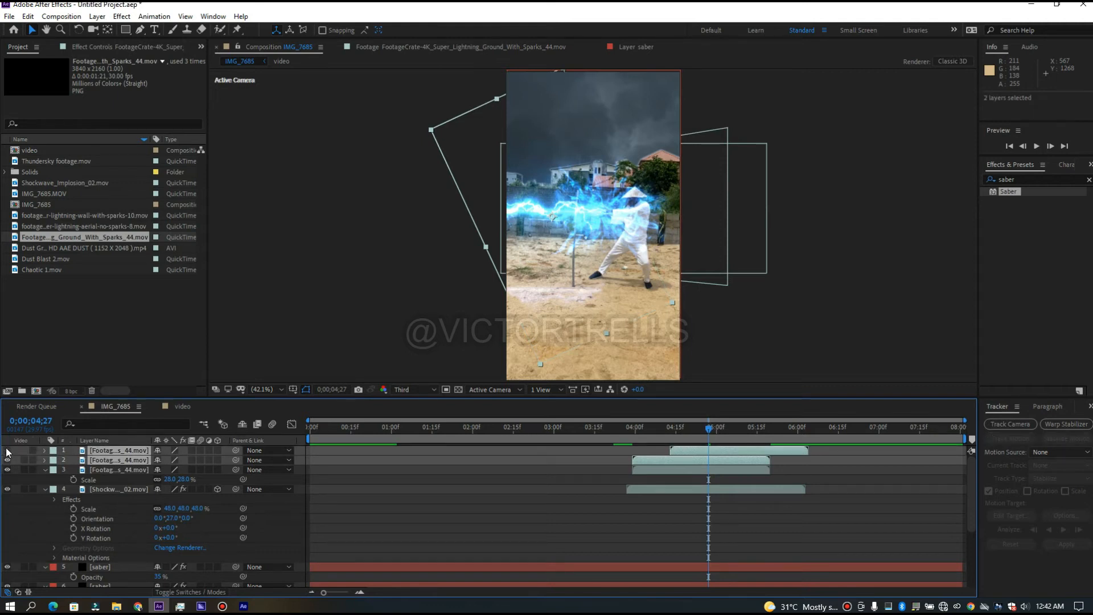
left_click_drag(7, 451, 7, 459)
left_click(109, 472)
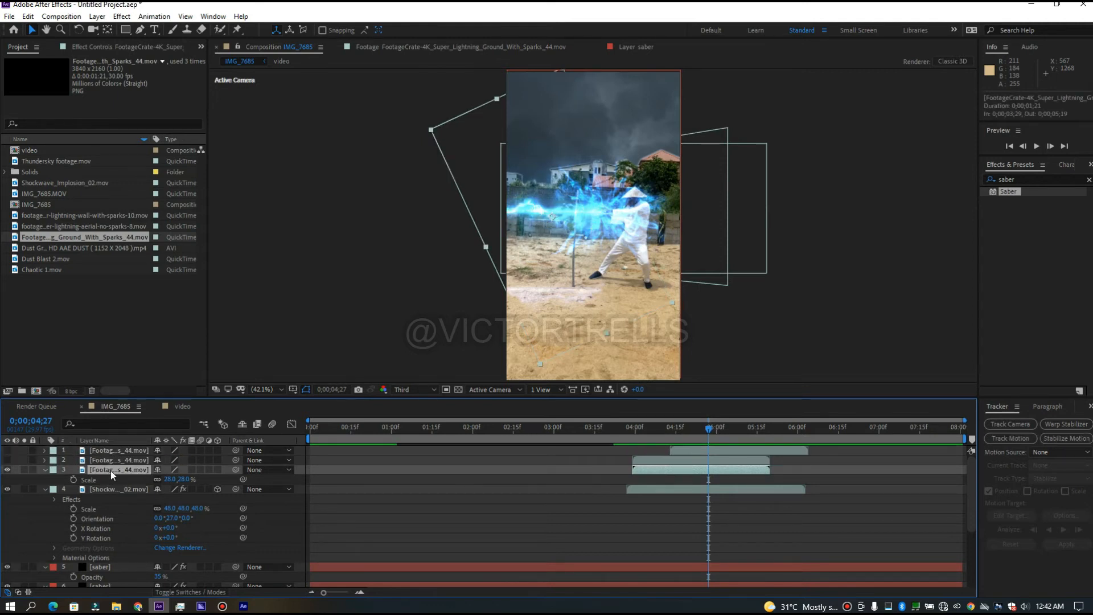
left_click(217, 469)
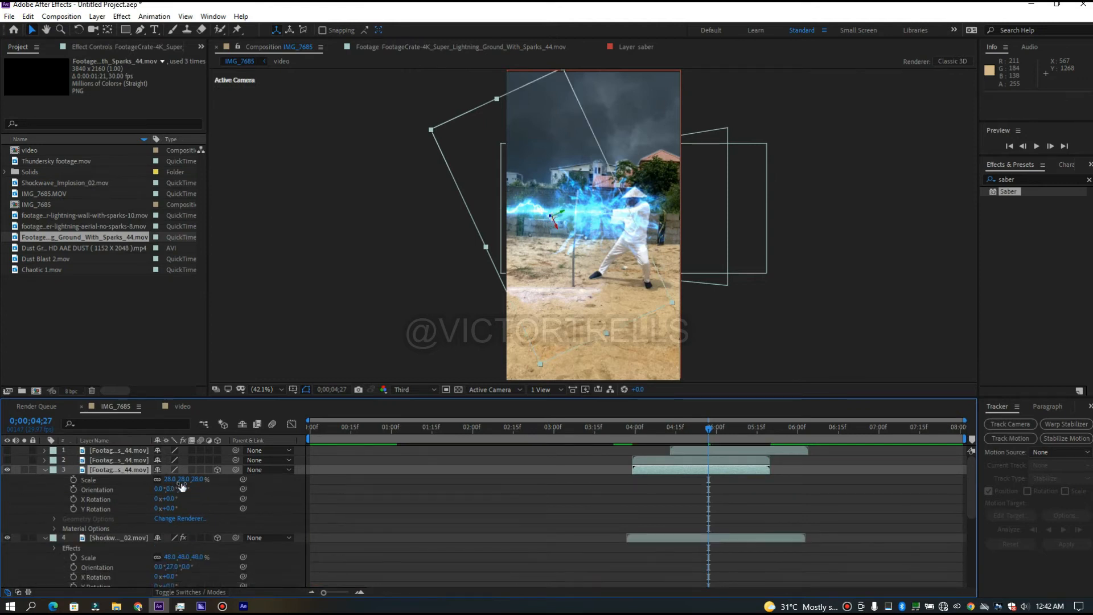
mouse_move(182, 484)
left_mouse_down()
mouse_move(194, 480)
mouse_move(172, 488)
mouse_move(193, 488)
left_mouse_up()
key("ctrl+z")
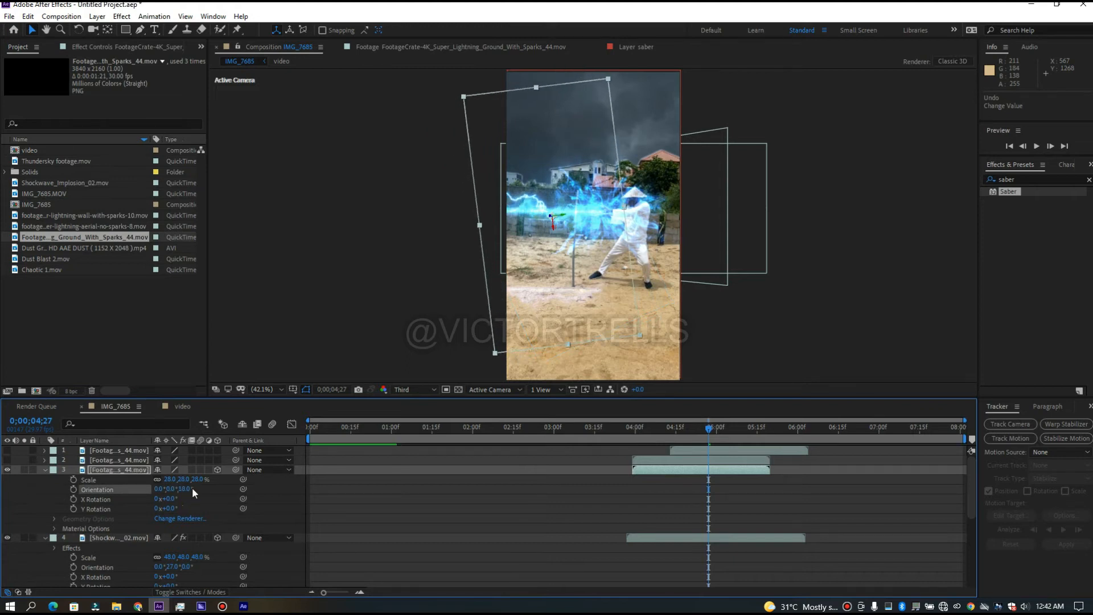
key("ctrl+z")
- Set the 3D lightning layer's X Rotation to 188° to flip the bolt
left_click_drag(172, 499, 267, 497)
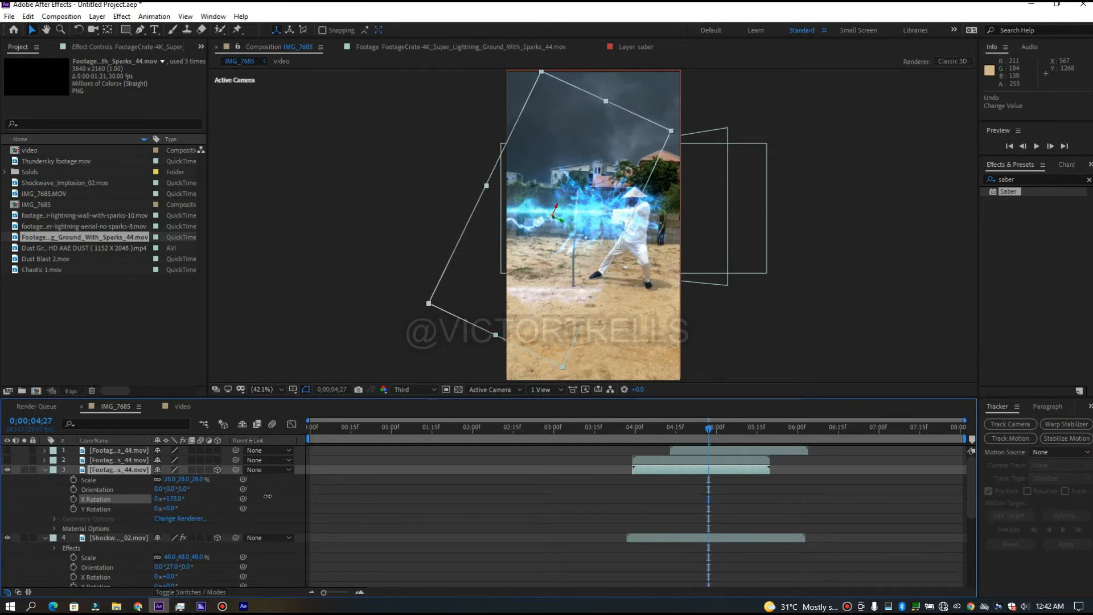
left_click_drag(266, 495, 274, 500)
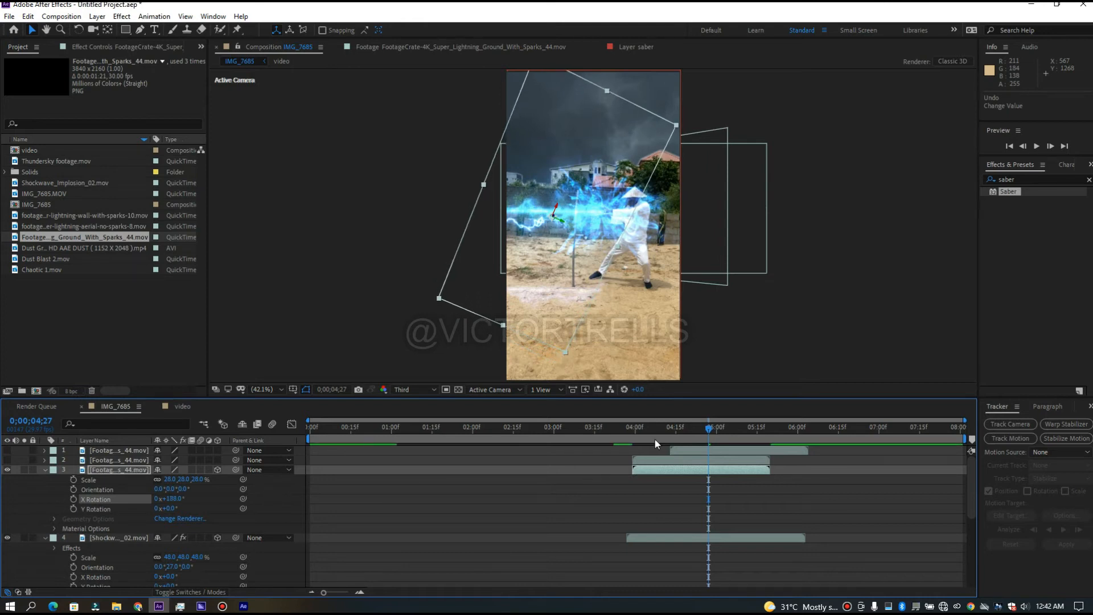
left_click_drag(700, 432, 659, 433)
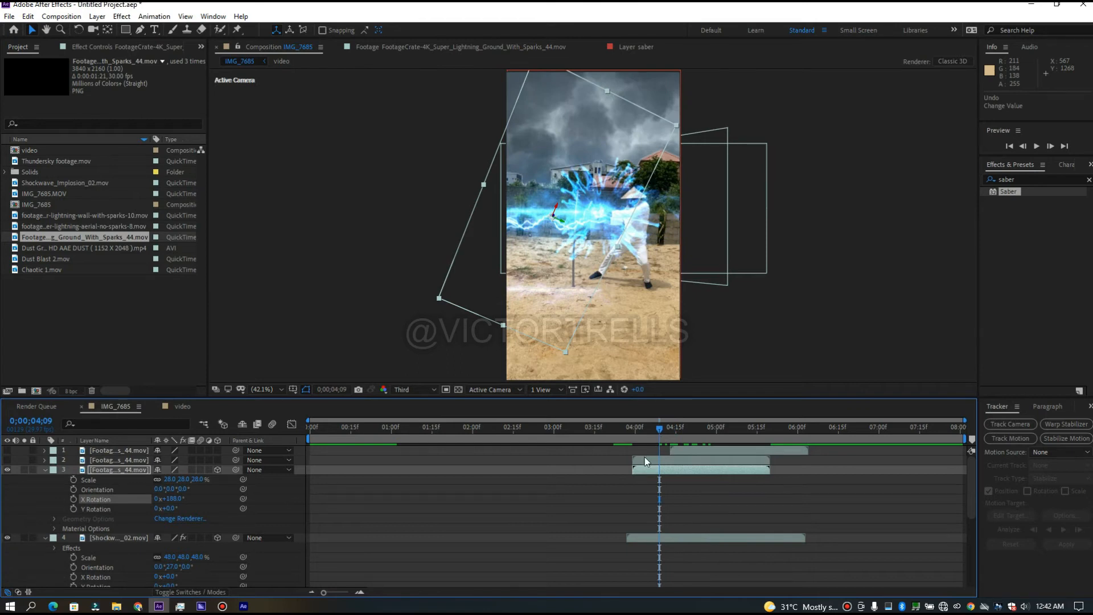
- Unhide the second lightning layer and nudge the 3D lightning layer up to about position 181.9, 578.1
left_click(644, 457)
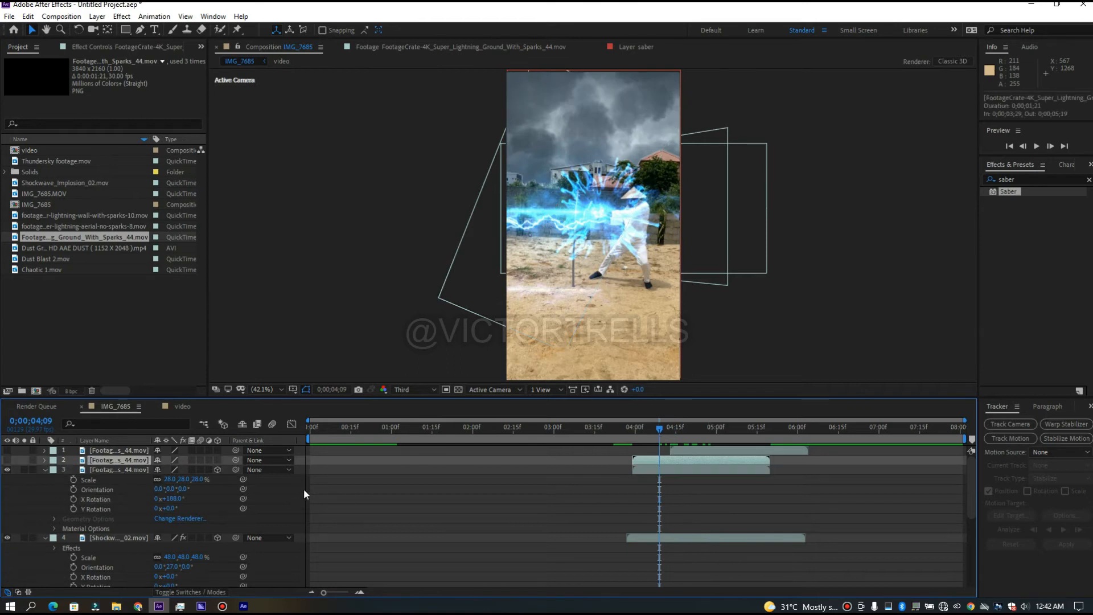
left_click(6, 461)
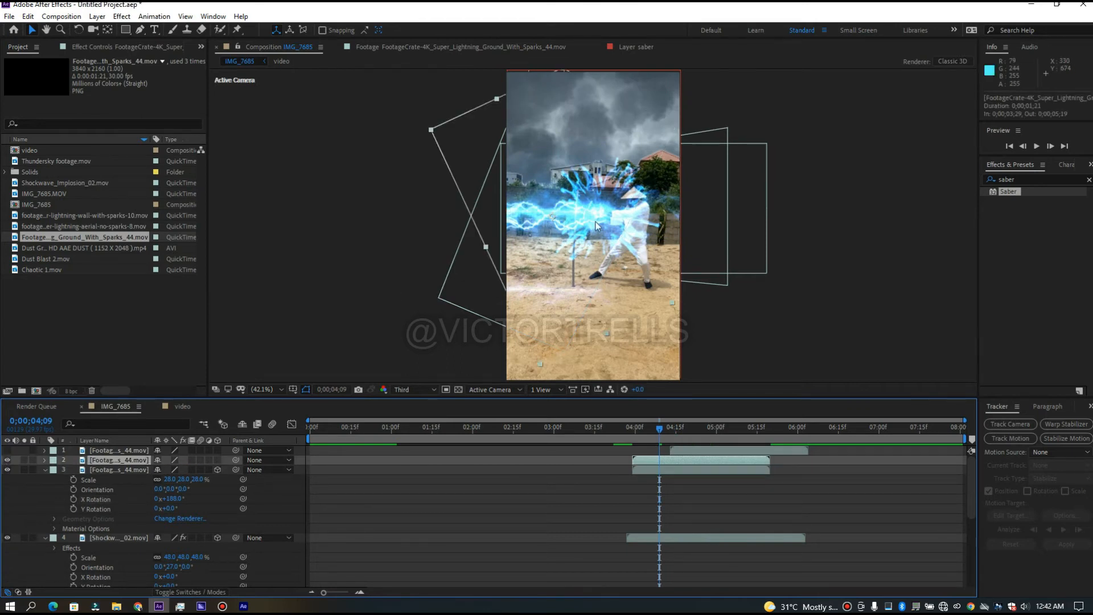
left_click(657, 471)
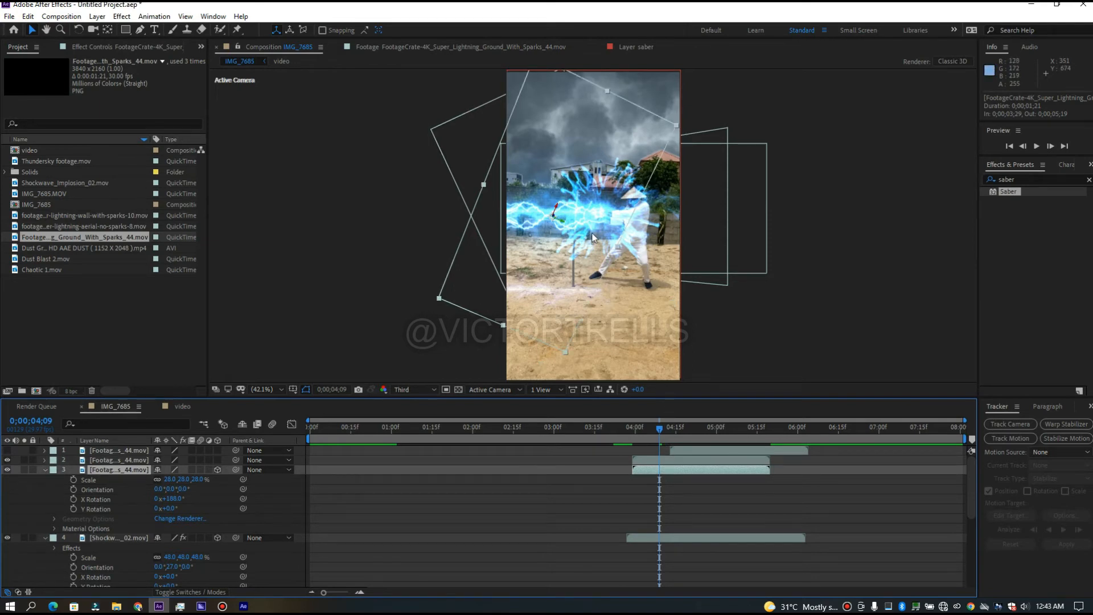
left_click_drag(592, 232, 592, 225)
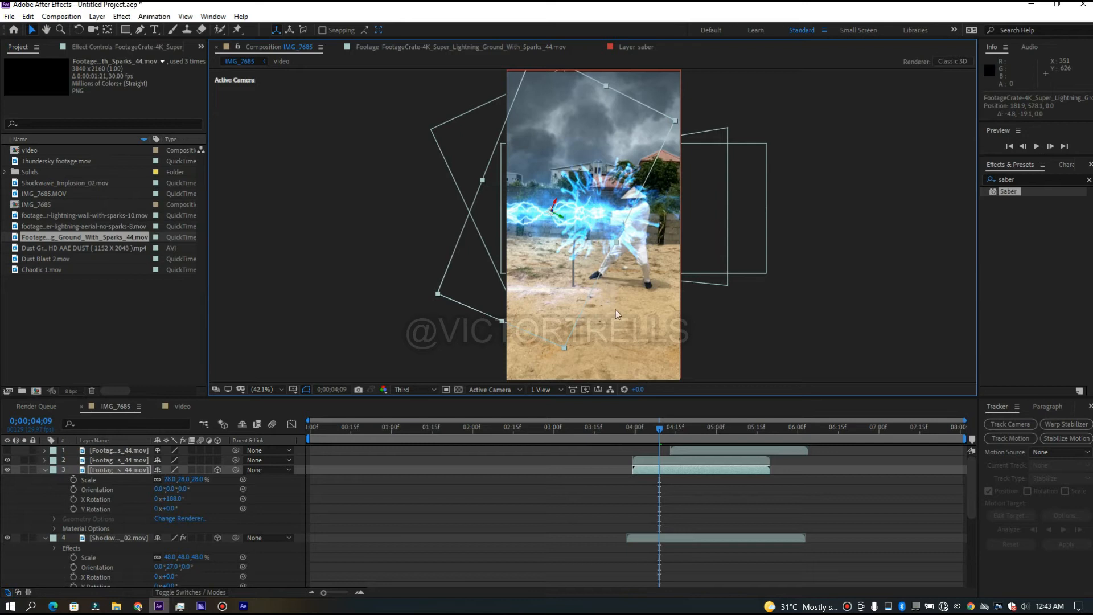
- Duplicate the 3D lightning layer and offset the lower copy 14 frames later so it starts at 0;00;04;13
left_click_drag(660, 433, 687, 433)
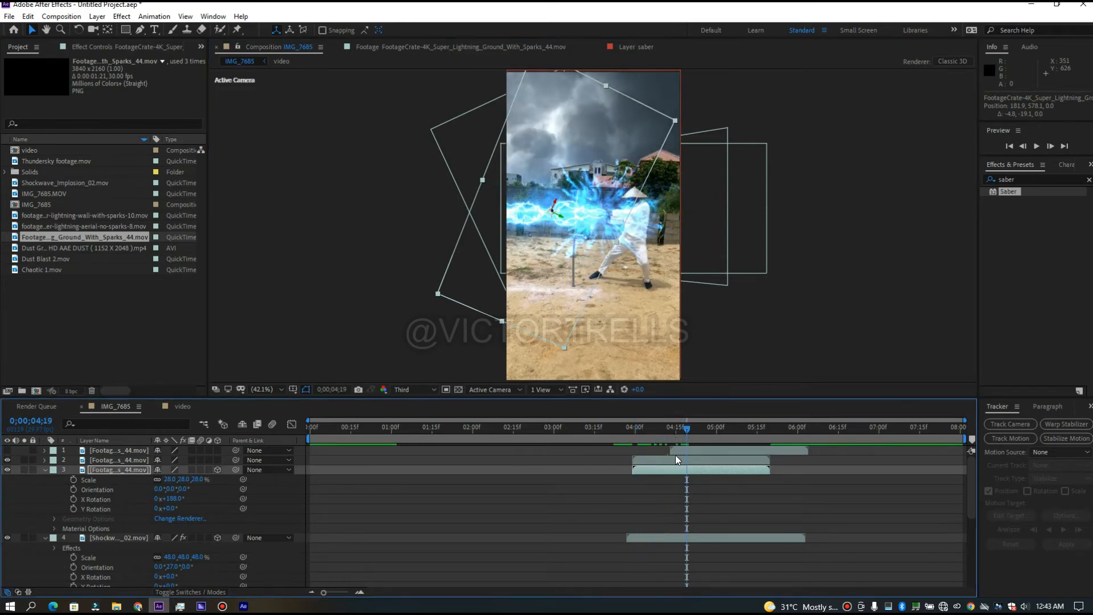
left_click(678, 450)
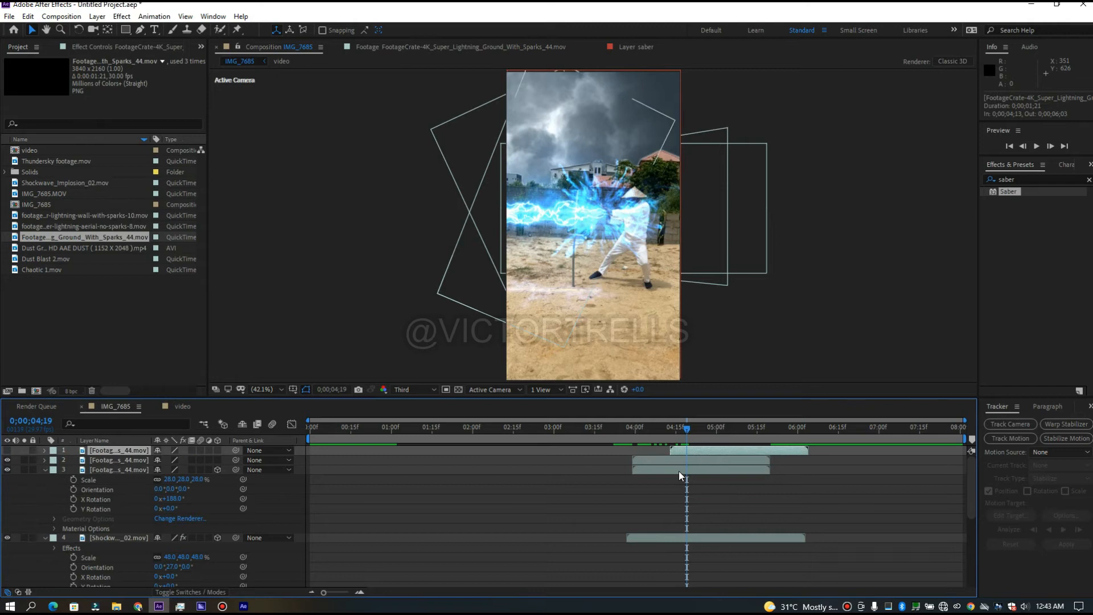
left_click(678, 470)
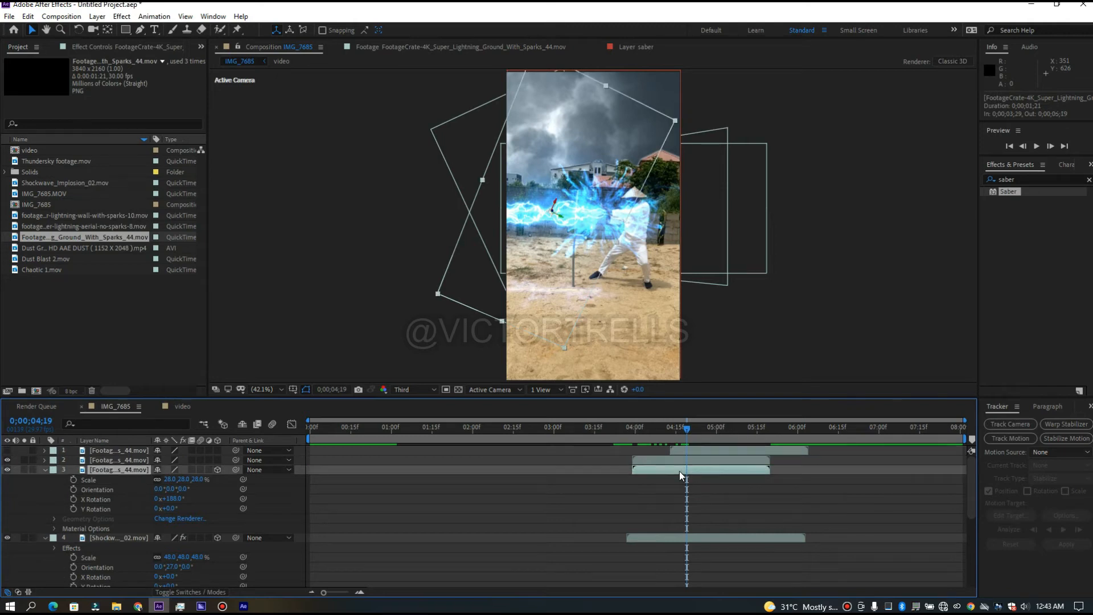
key("ctrl+d")
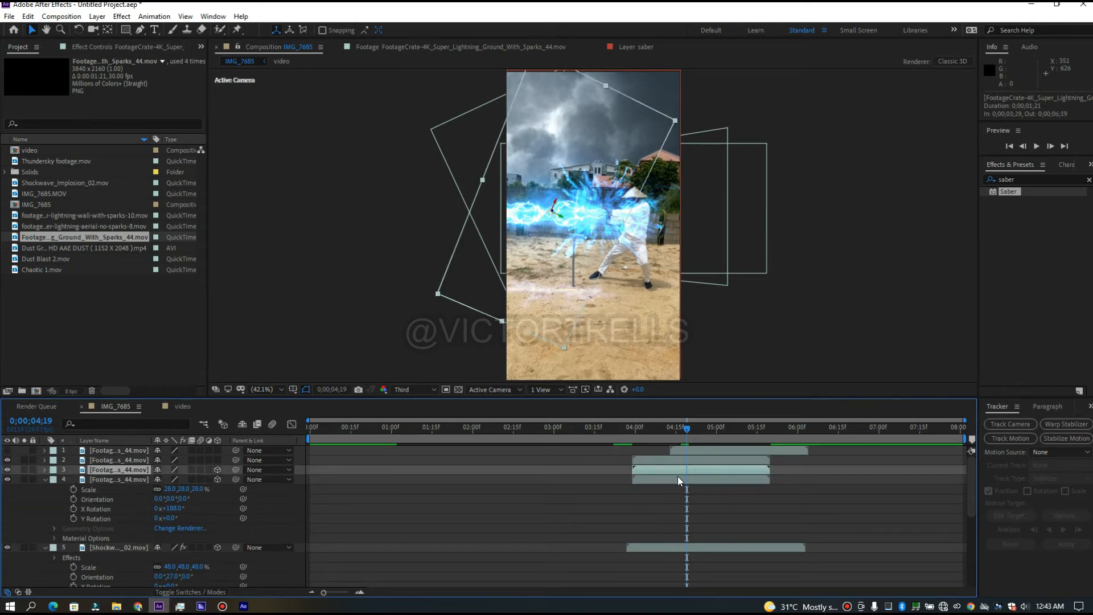
left_click_drag(676, 478, 713, 476)
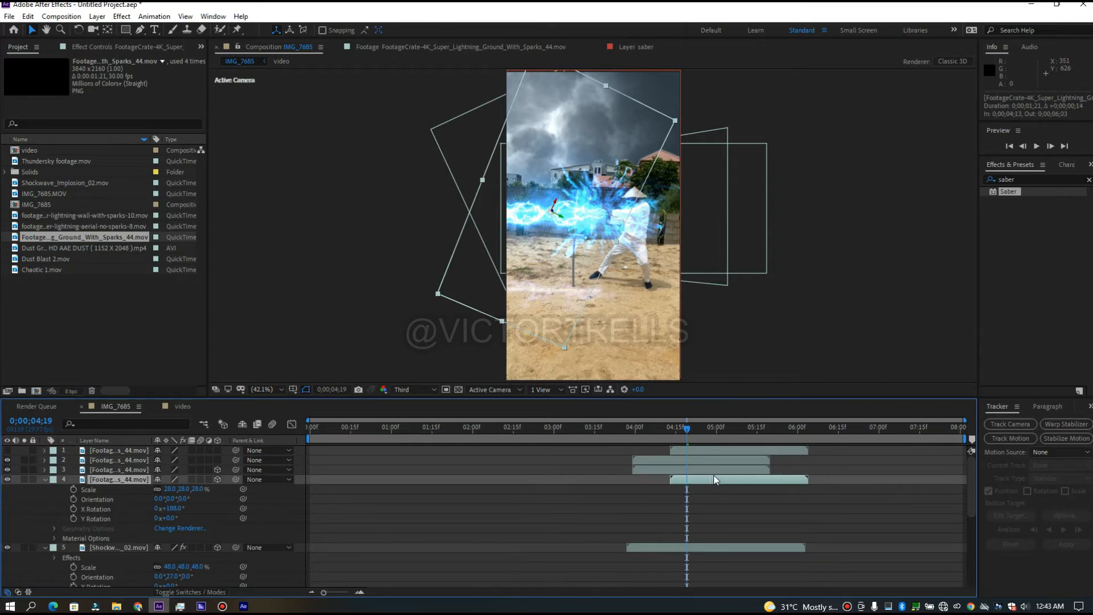
left_click_drag(670, 433, 671, 433)
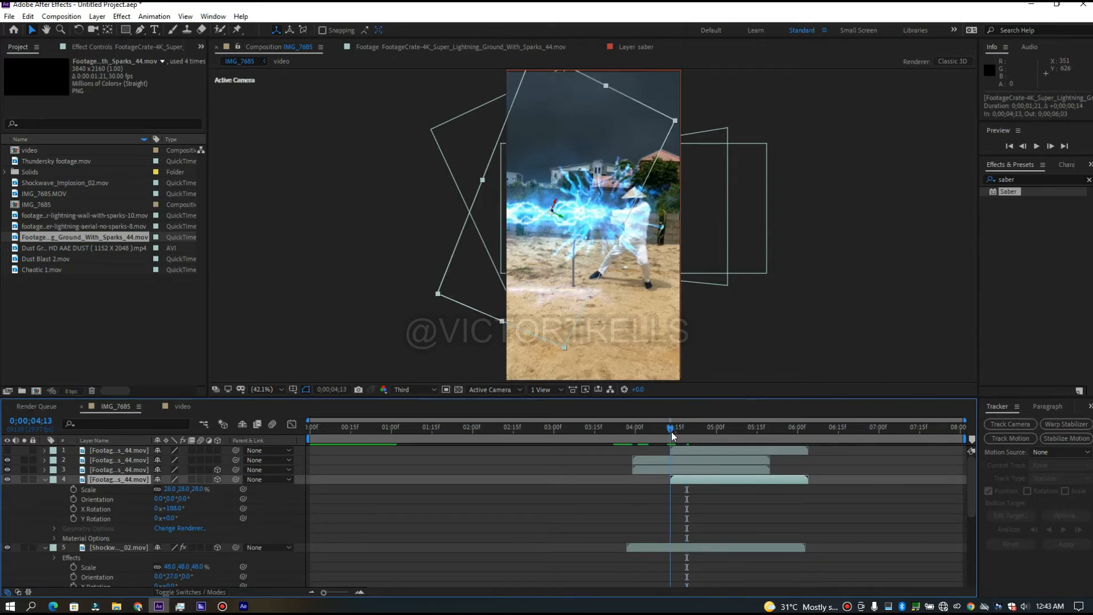
key("space")
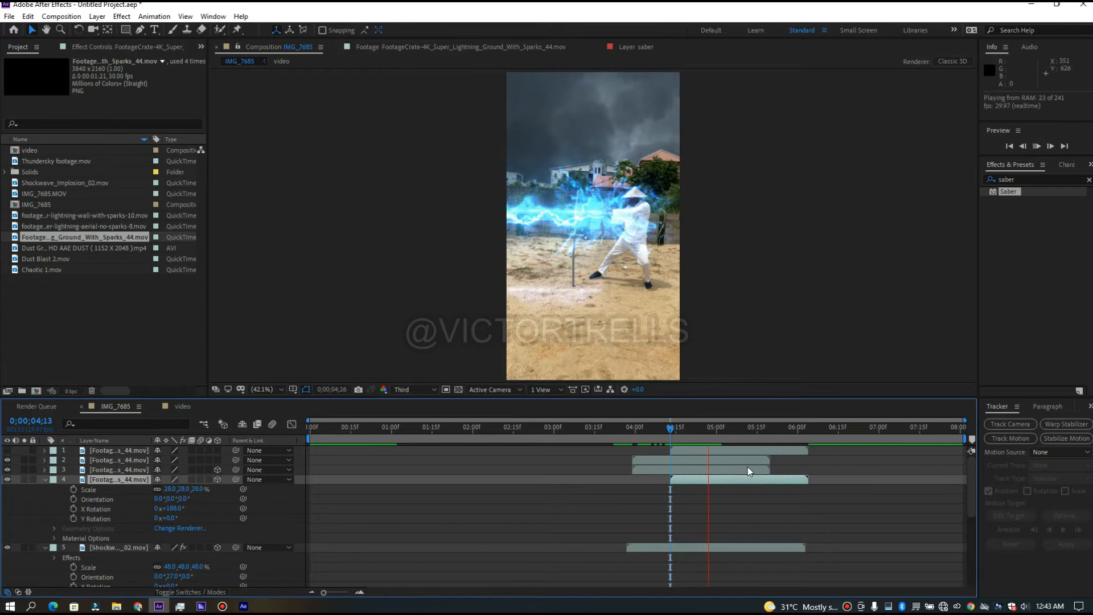
left_click(581, 427)
left_click(589, 426)
key("space")
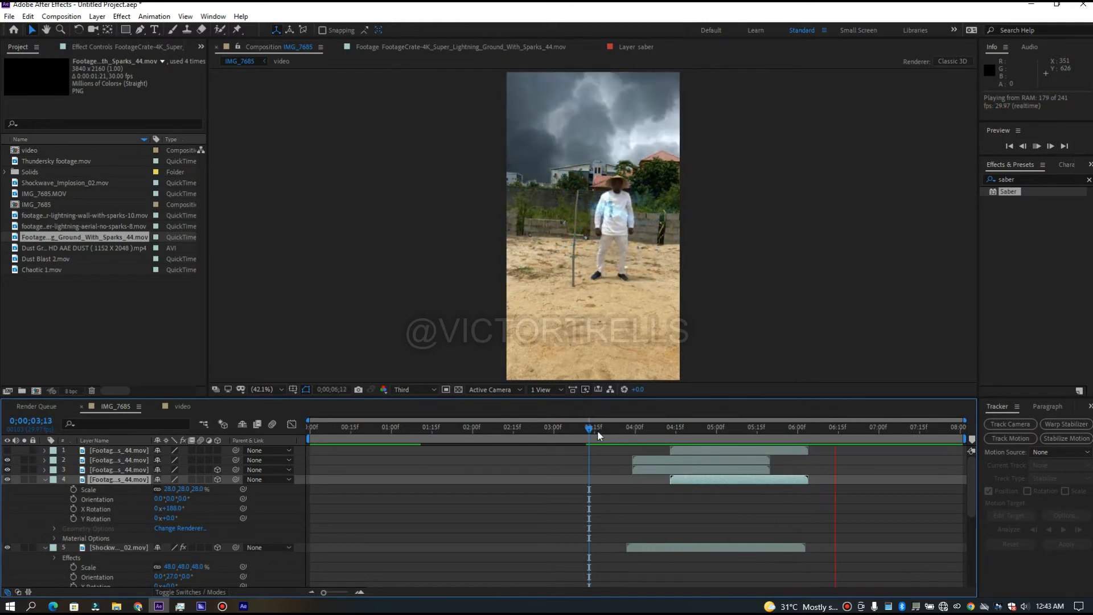
key("space")
- Duplicate the offset 3D lightning layer and move the lower copy down onto the sand, to about position 165.6, 880.5
left_click_drag(686, 436, 727, 450)
left_click(715, 485)
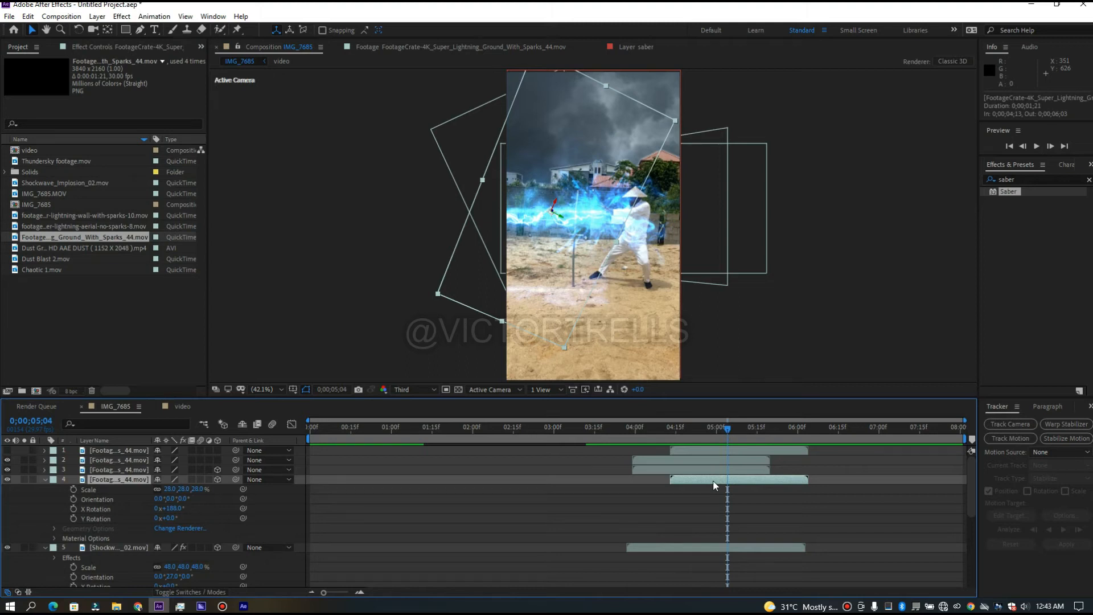
key("ctrl+d")
left_click(711, 487)
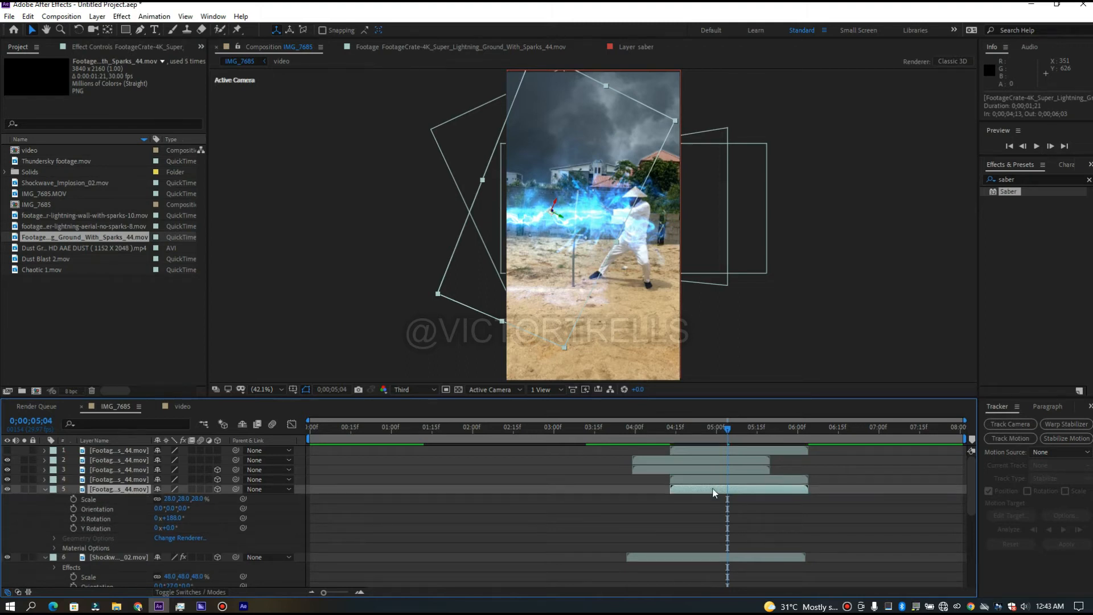
left_click_drag(551, 179, 548, 254)
- Lower the opacity of the lightning copy on the sand to 24%
key("t")
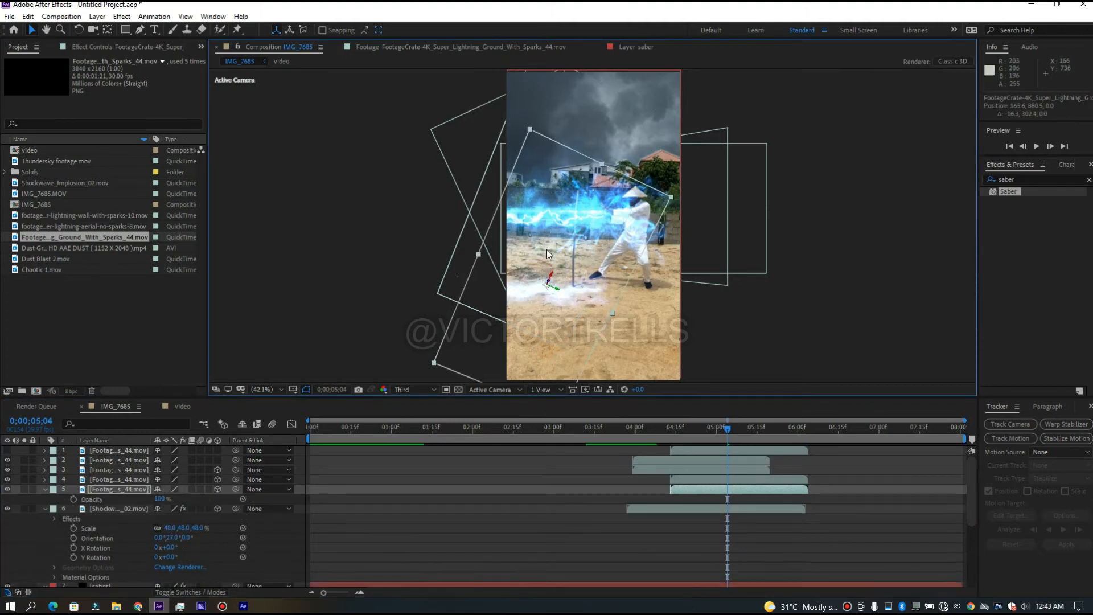
left_click_drag(159, 499, 139, 500)
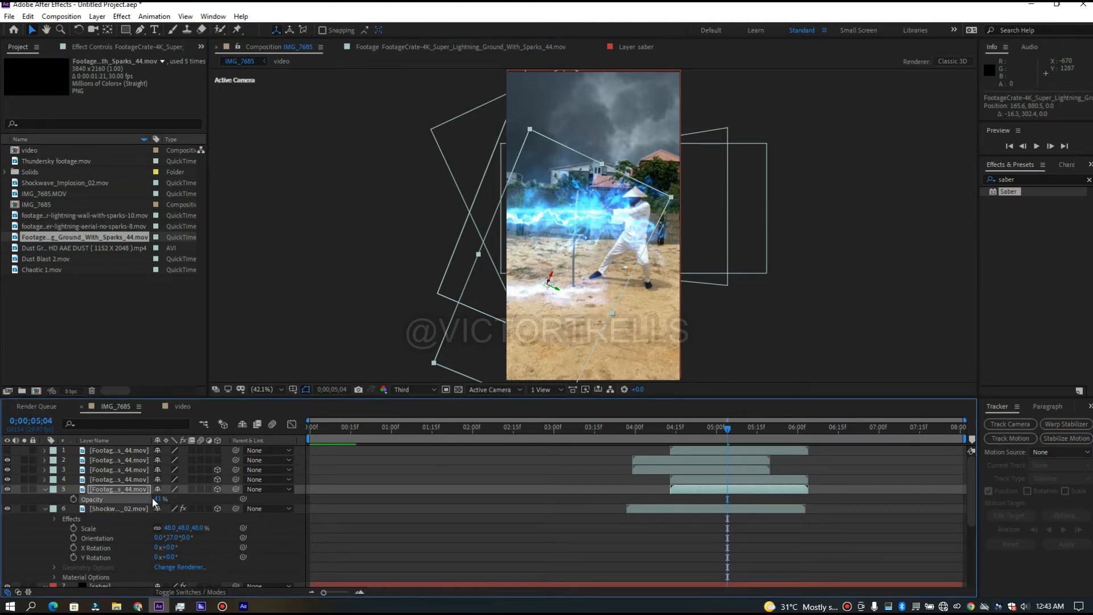
left_click_drag(147, 499, 143, 499)
- Try the Screen blending mode on the lightning copy on the sand and restore it to Add
left_click(193, 592)
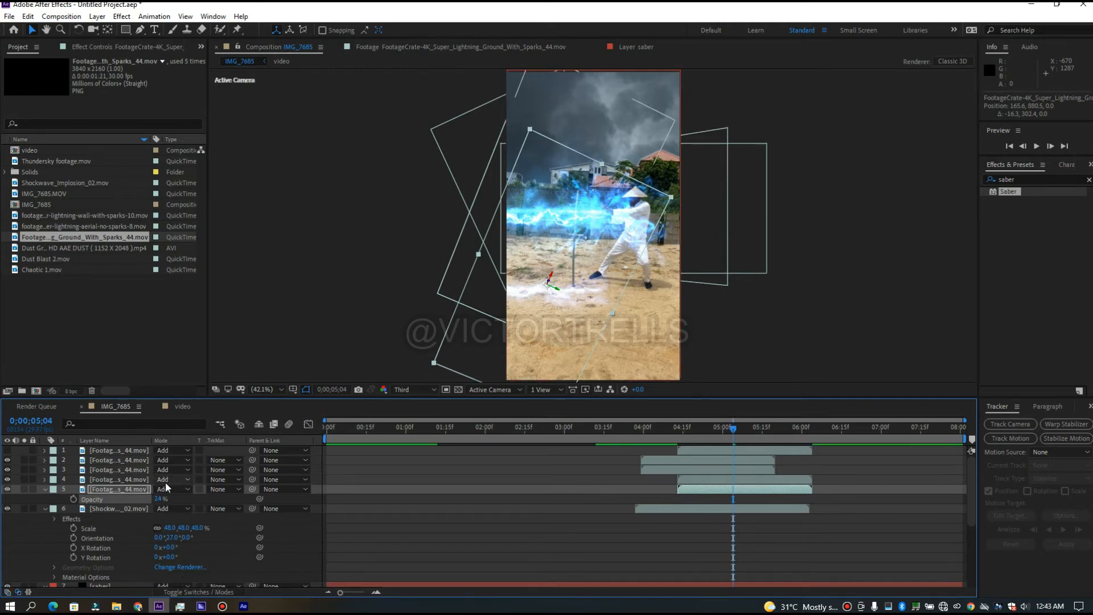
left_click(167, 491)
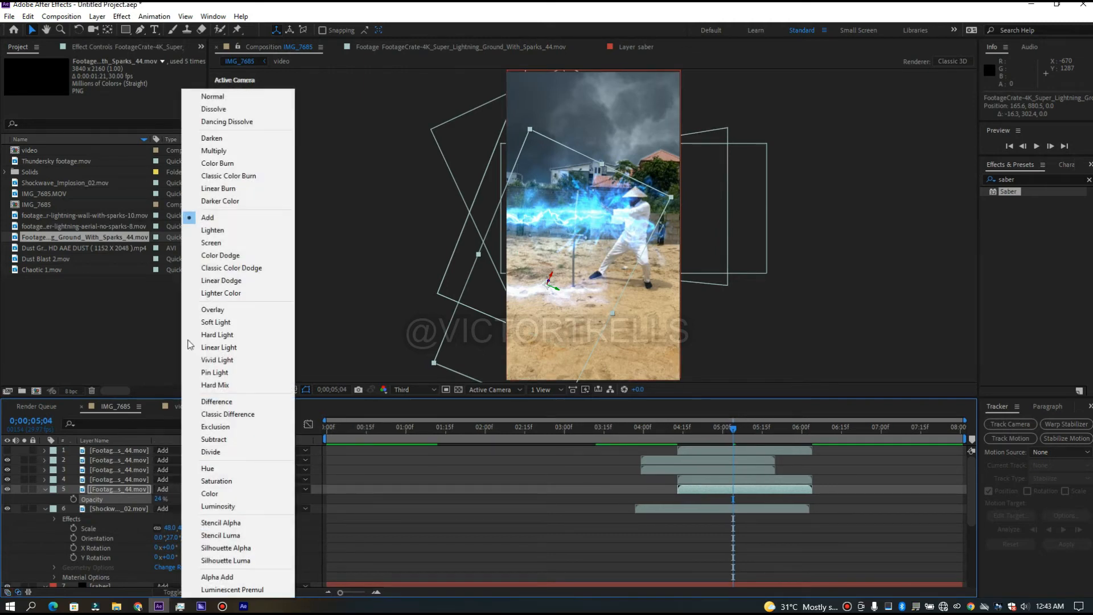
left_click(207, 244)
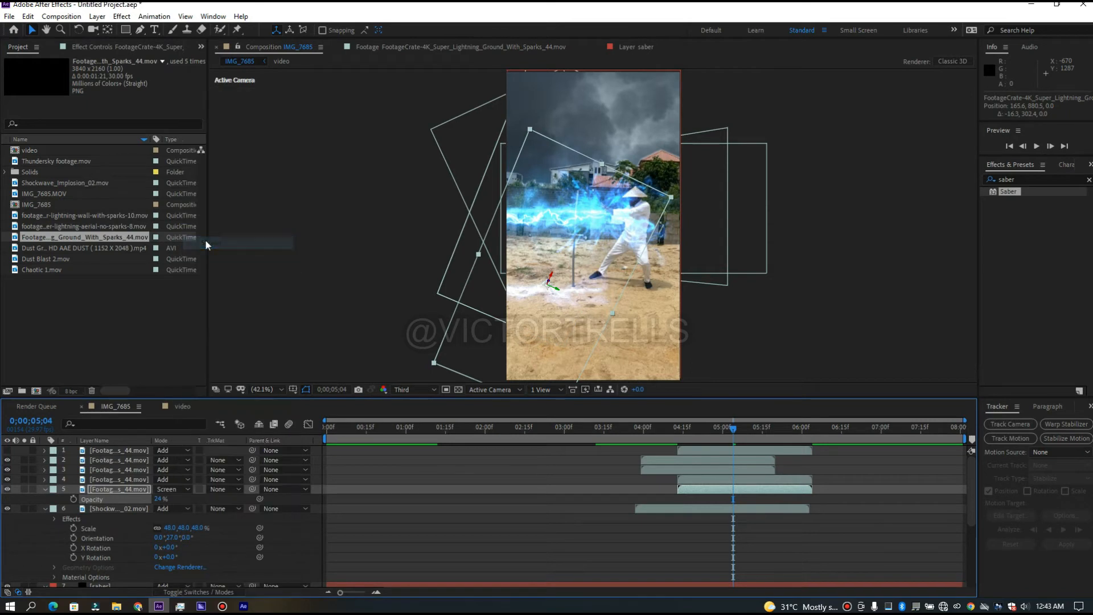
left_click(169, 491)
left_click(221, 221)
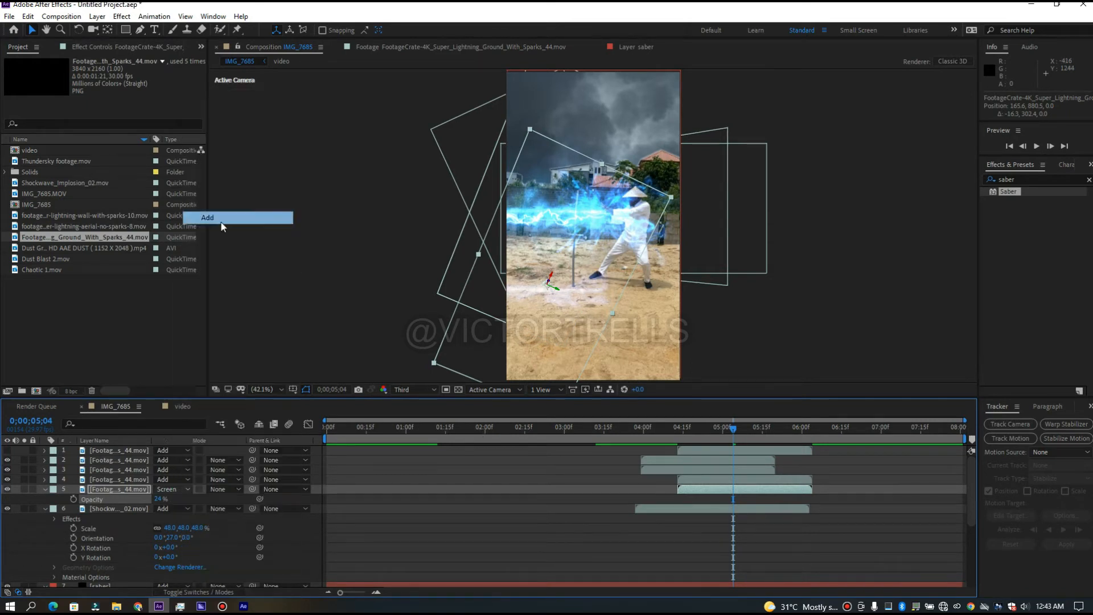
- Play back the layered lightning blast from about 0;00;03;23 and scrub forward to 0;00;05;12
left_click(658, 428)
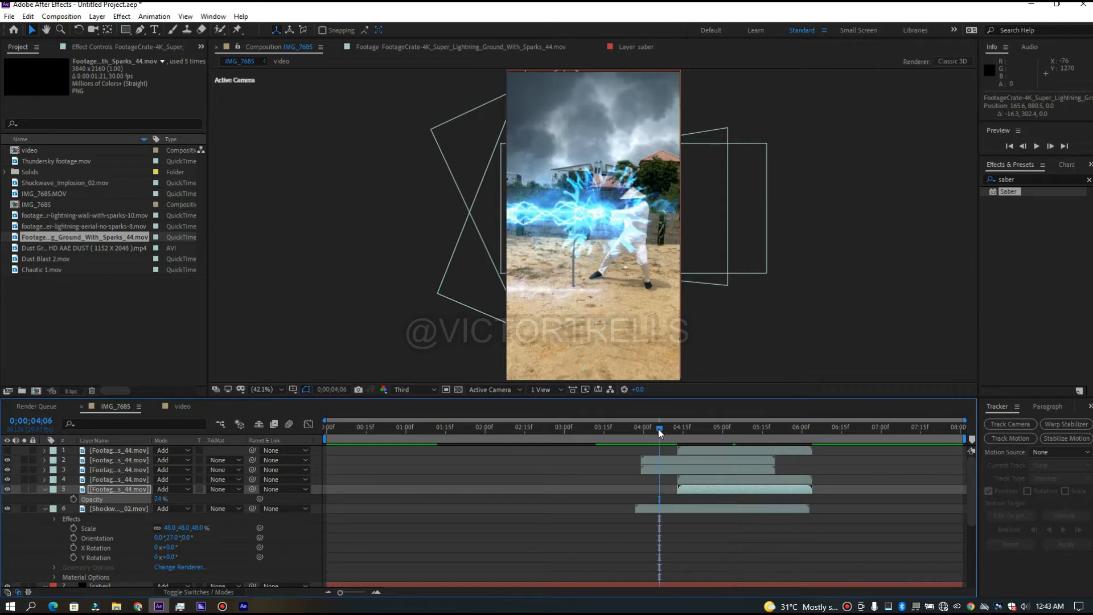
key("space")
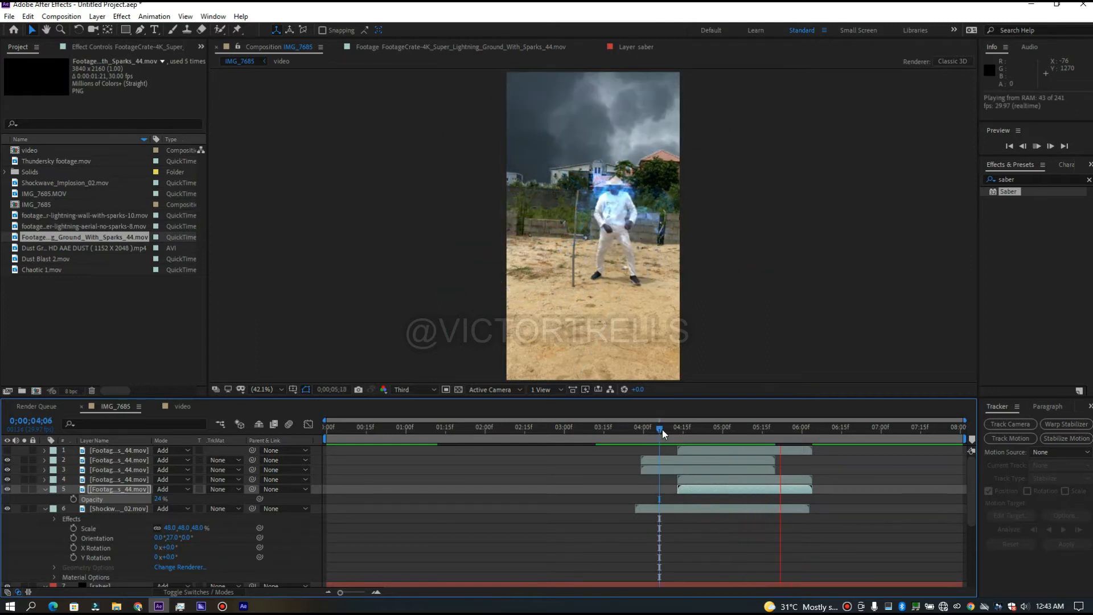
left_click(673, 431)
left_click(624, 439)
key("space")
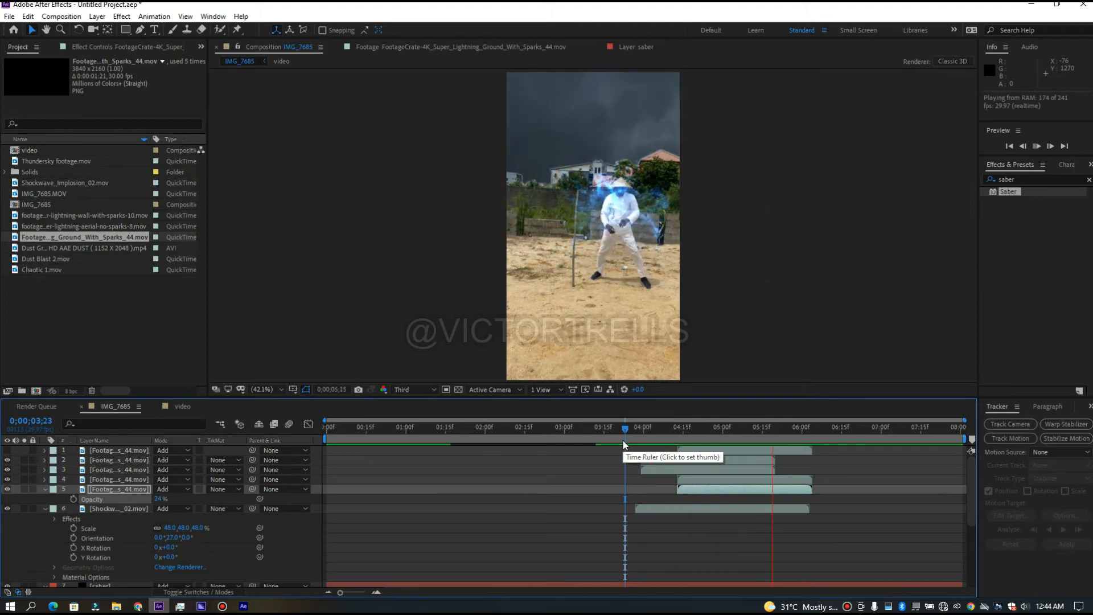
left_click_drag(630, 431, 757, 465)
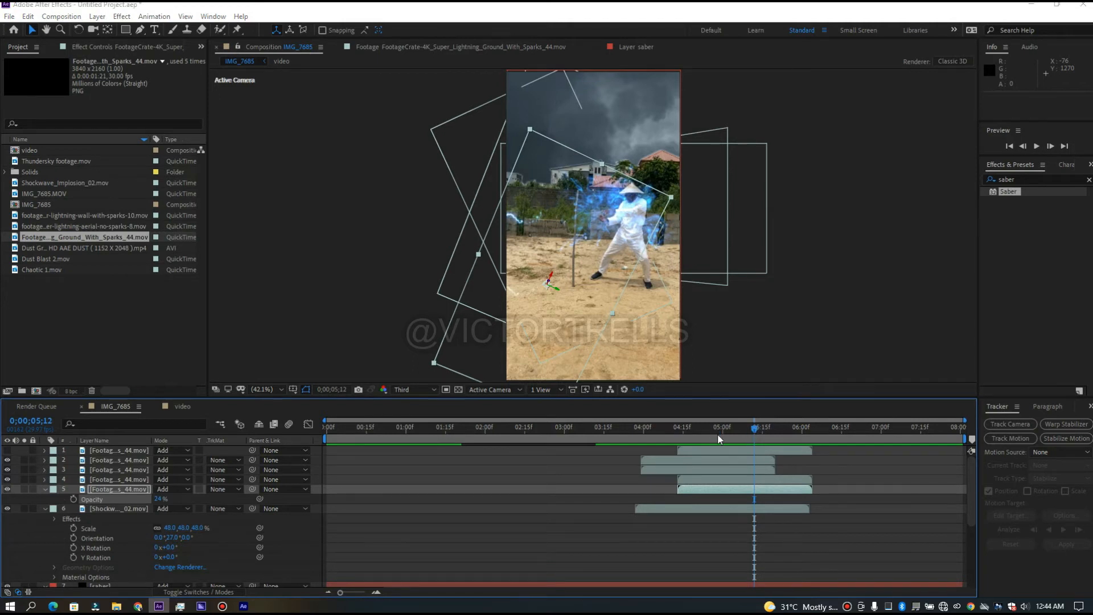
key("ctrl+s")
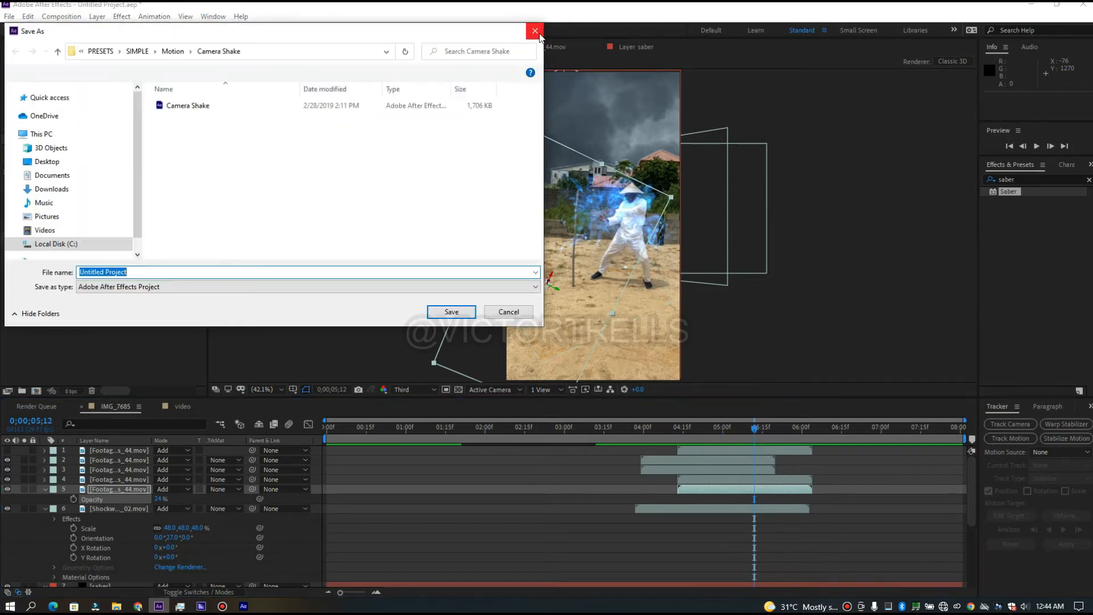
left_click(535, 32)
- Add the Super Lightning Ground With Sparks 44 footage to the composition, starting at 0;00;01;14, and preview it
left_click_drag(755, 427, 420, 426)
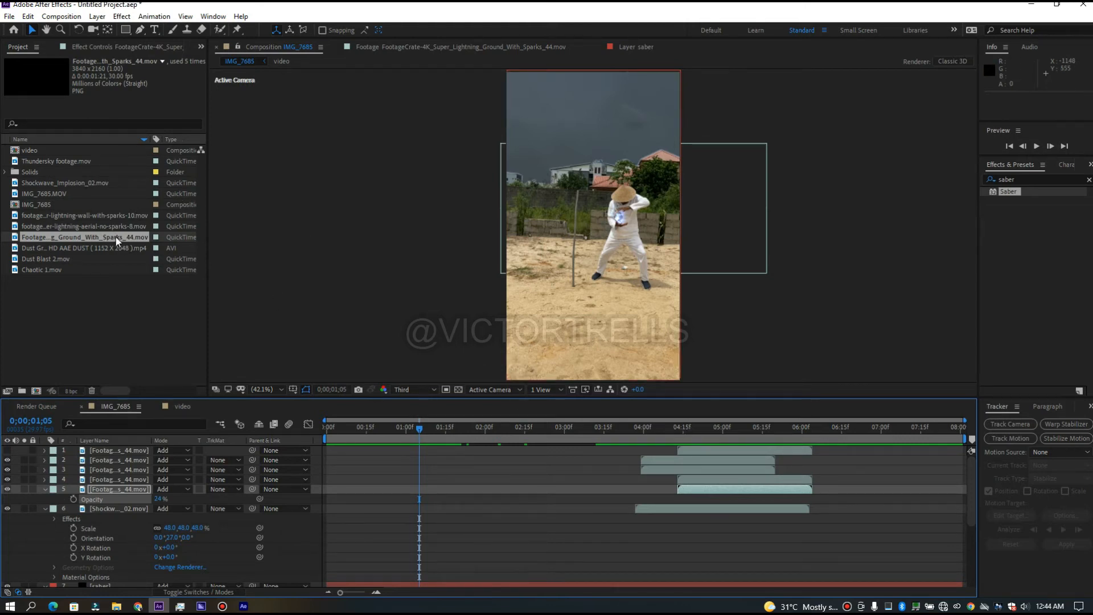
left_click_drag(114, 236, 459, 430)
left_click(476, 436)
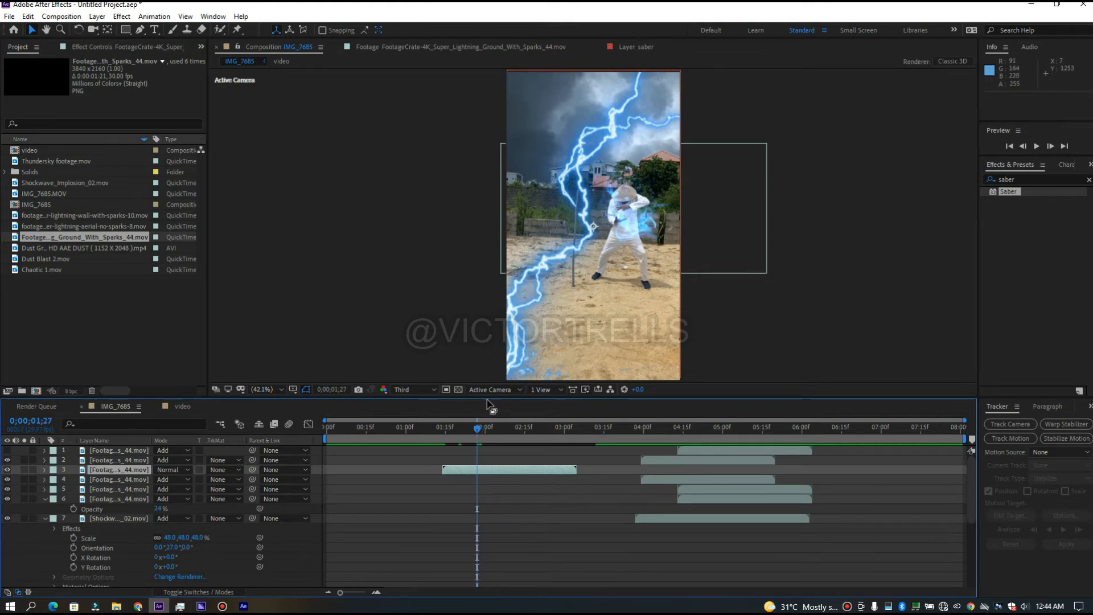
left_click_drag(474, 425, 393, 435)
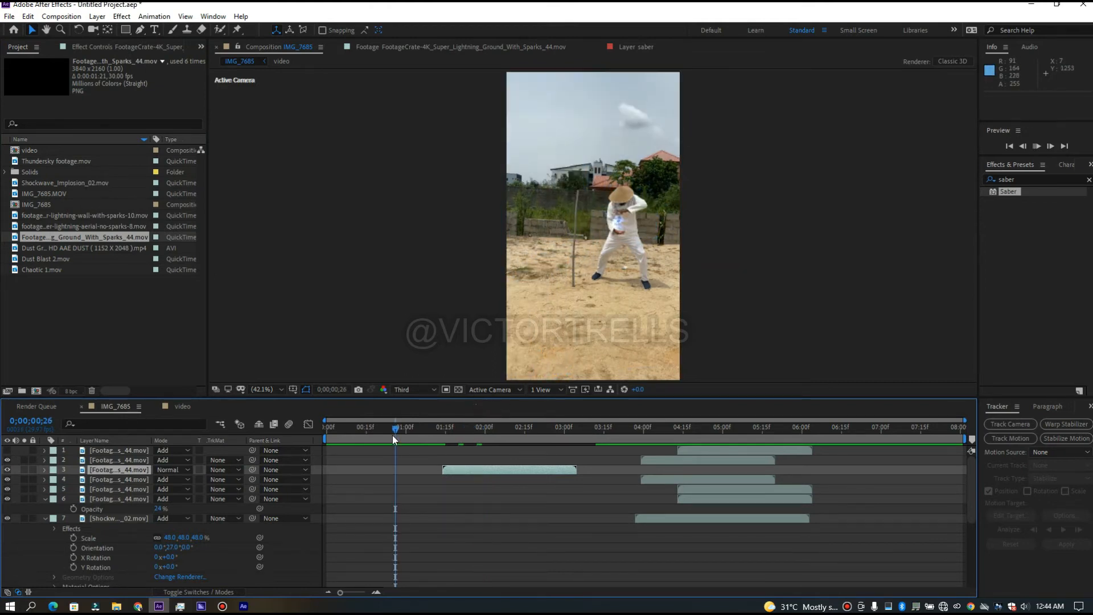
key("space")
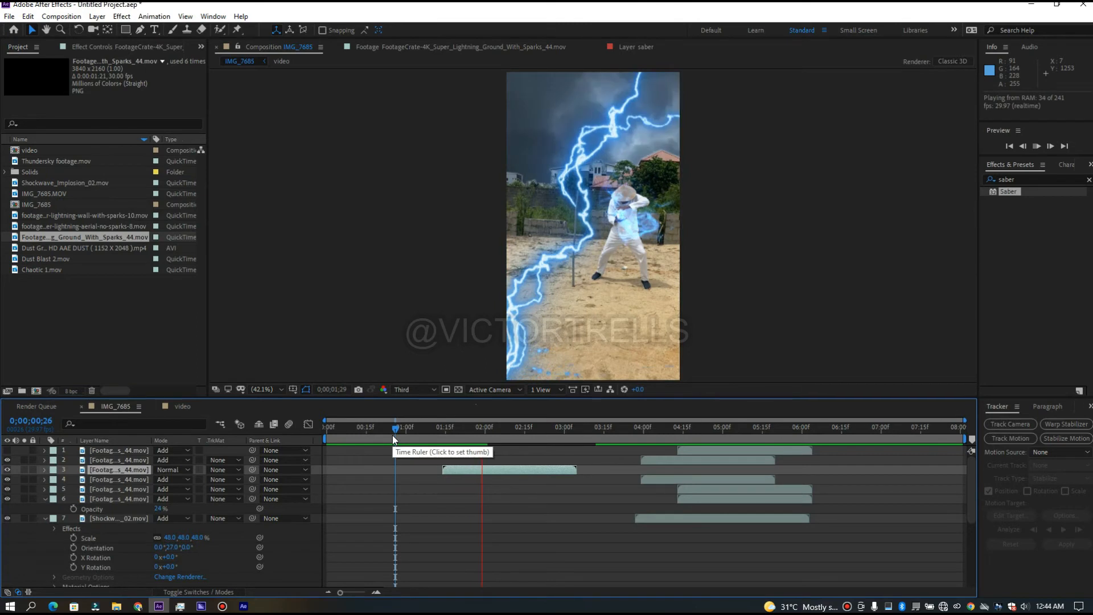
mouse_move(490, 431)
left_mouse_down()
mouse_move(516, 428)
mouse_move(472, 439)
left_mouse_up()
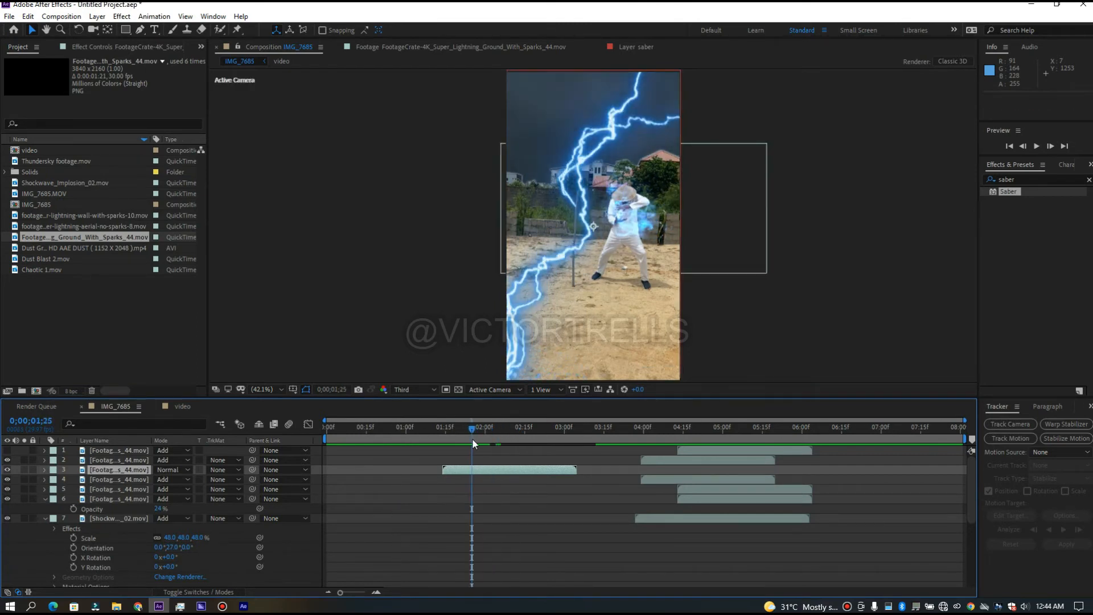
- Set the new ground lightning layer's blending mode to Add and play back the strike
left_click(176, 469)
left_click(217, 217)
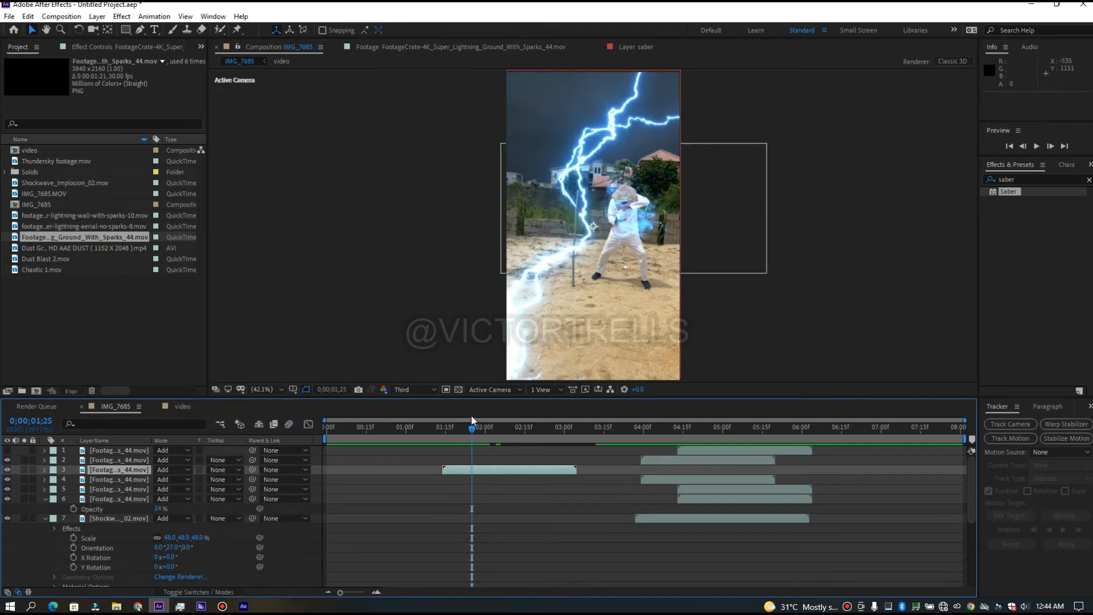
left_click_drag(472, 428, 405, 430)
key("space")
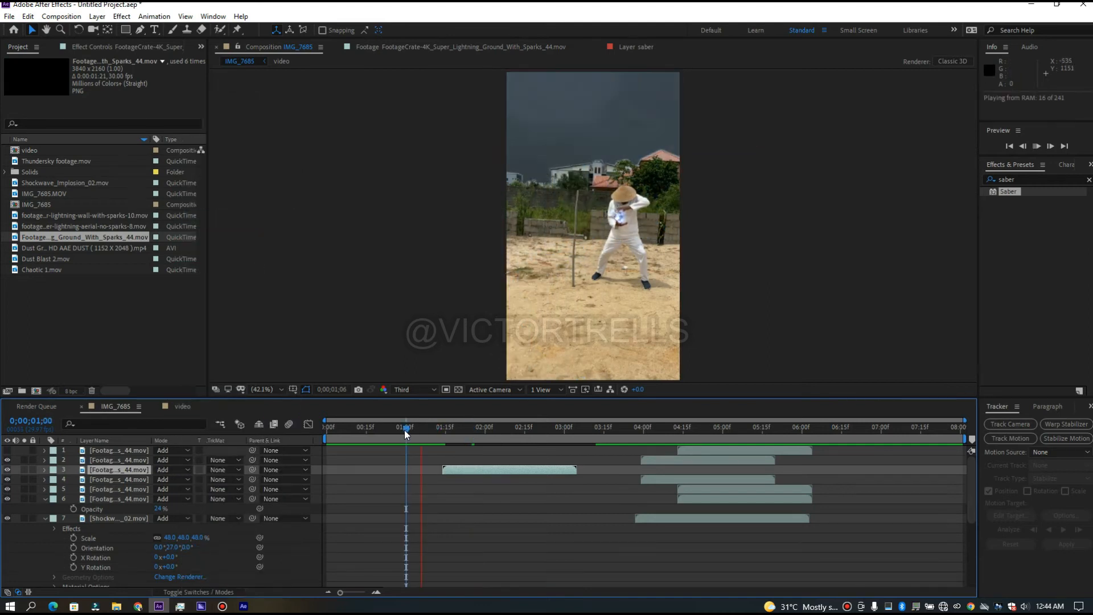
left_click(507, 434)
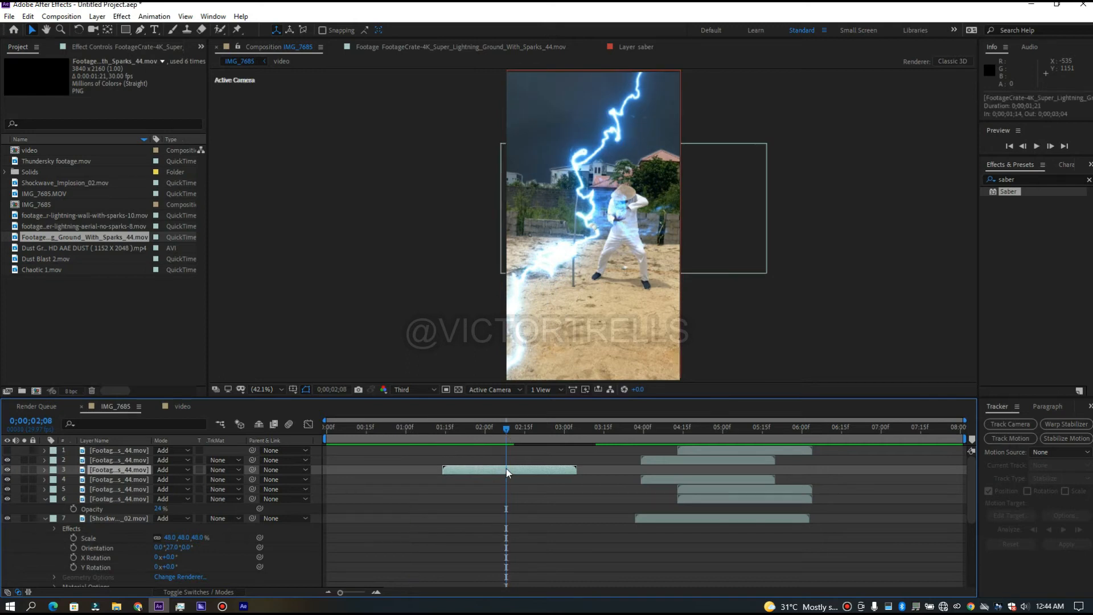
- Duplicate the ground lightning layer in place to intensify the strike and play it back from 0;00;00;23
key("ctrl+d")
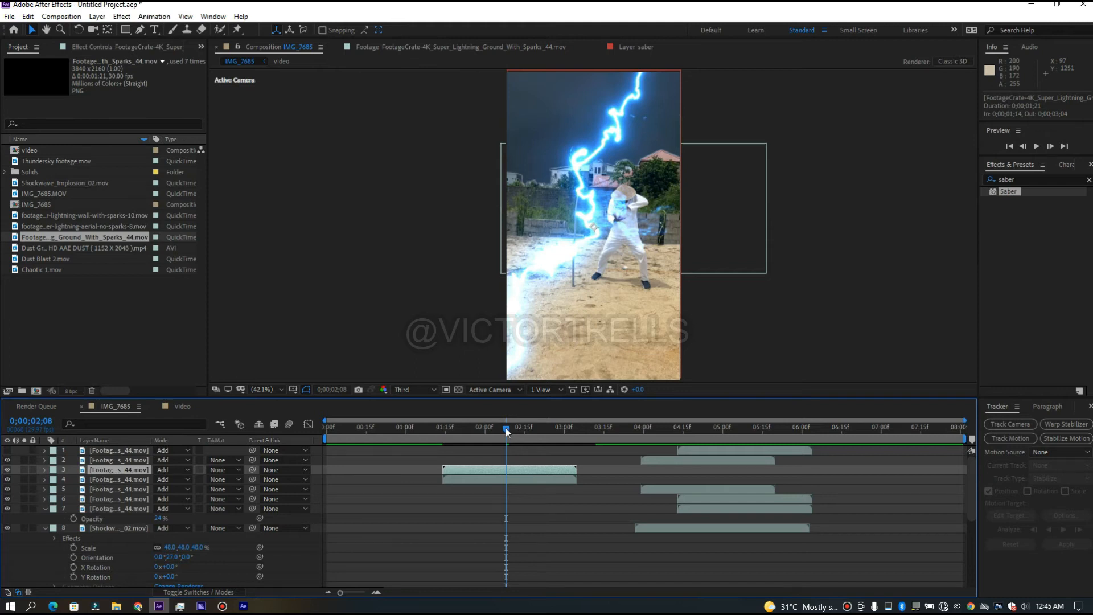
left_click_drag(505, 428, 386, 410)
key("space")
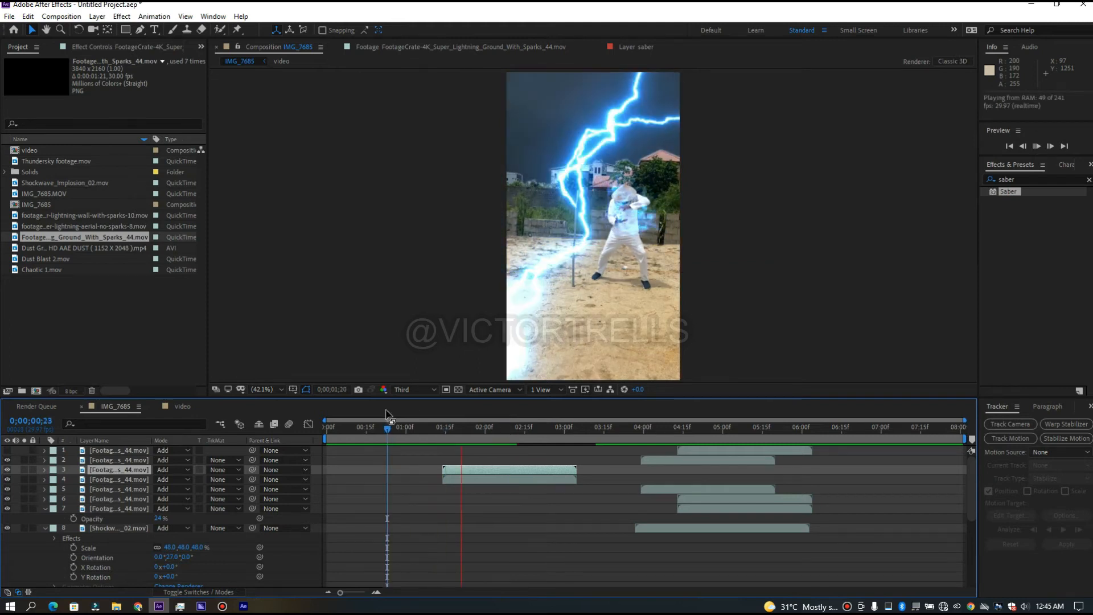
left_click(555, 439)
- Duplicate the ground lightning layer again and shift the copy along the timeline to start at about 0;00;02;22
key("ctrl+d")
left_click_drag(556, 471, 656, 472)
left_click_drag(555, 429, 581, 429)
- Scale the shifted lightning copy to 47% and place it beside the man's feet, at about position 780, 562
left_click_drag(588, 201, 694, 191)
type("s")
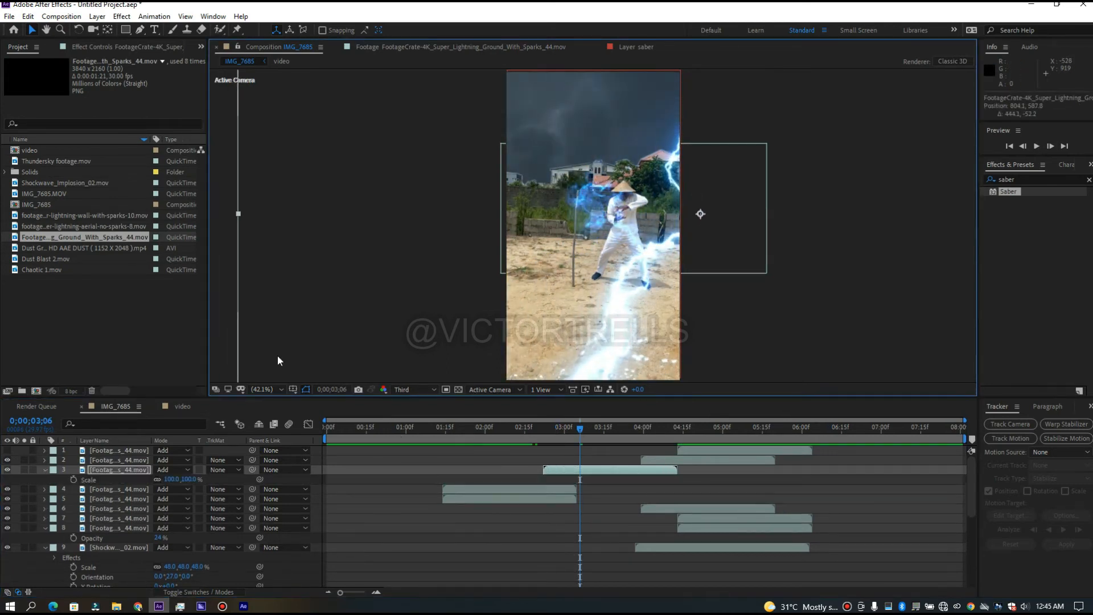
type("47")
key("Return")
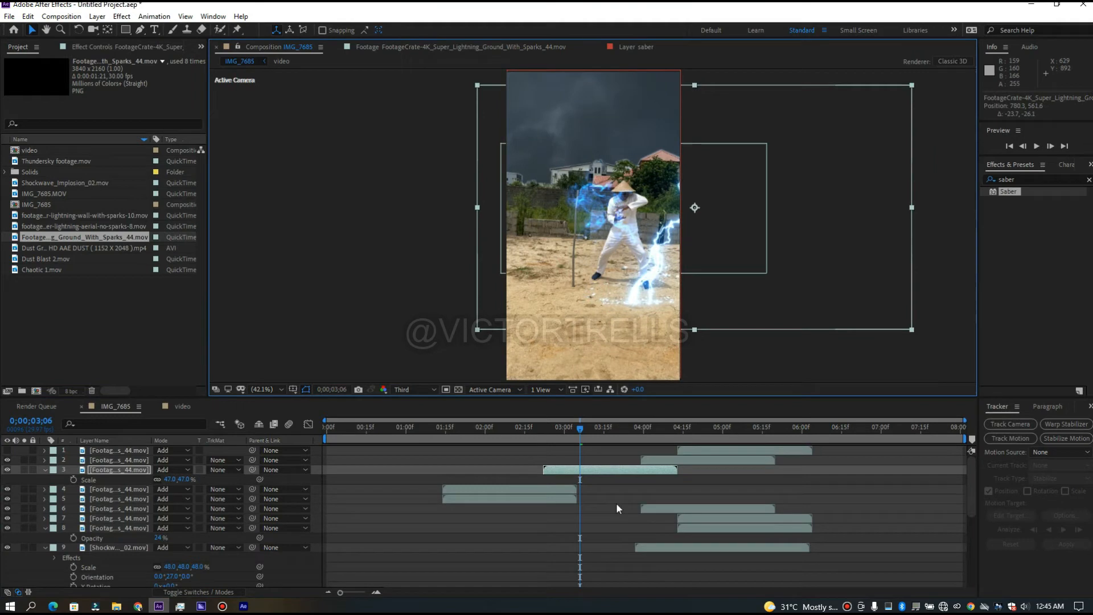
- Duplicate the 47% lightning, make the copy 3D with 156° Y rotation, and place it at the frame's left edge, about position -74, 399
key("ctrl+d")
left_click_drag(675, 245, 554, 210)
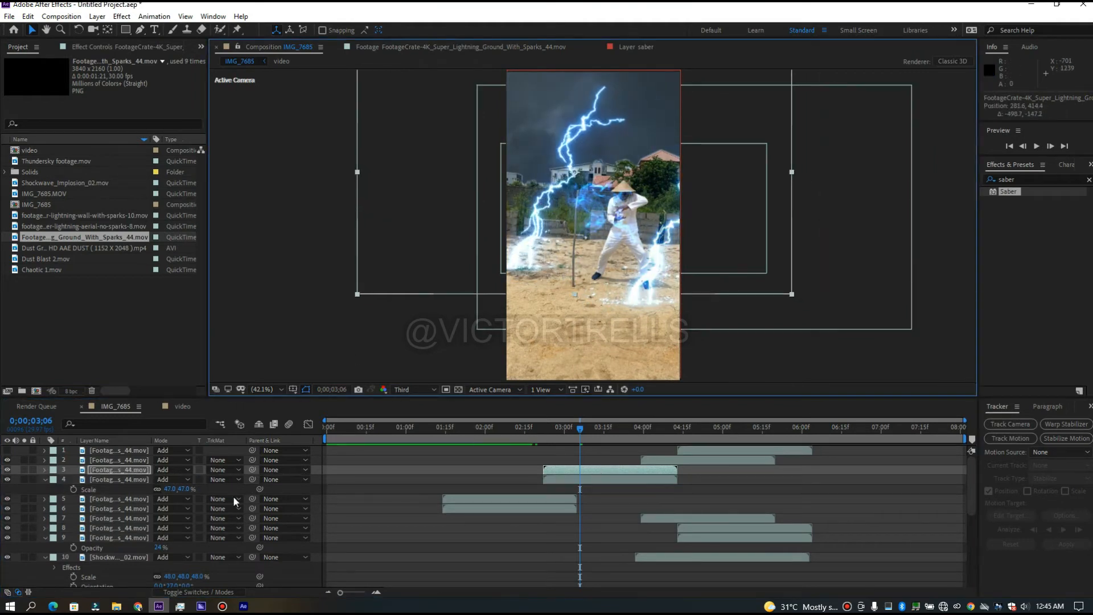
left_click(214, 591)
left_click(219, 469)
key("r")
left_click_drag(172, 499, 263, 499)
left_click_drag(630, 239, 544, 235)
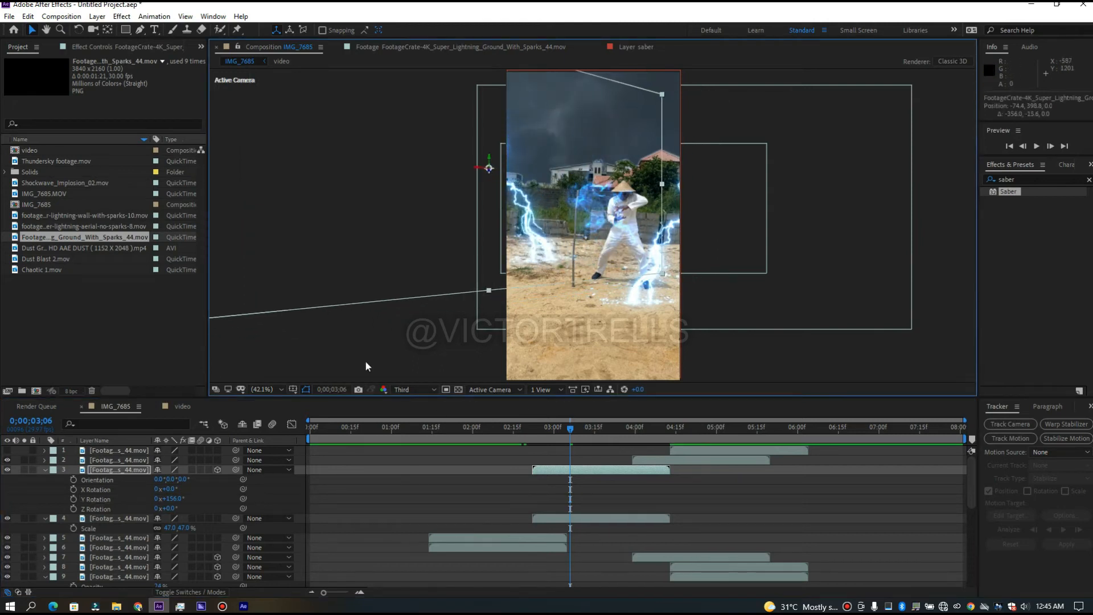
- Duplicate the rotated lightning twice, then move the uppermost copy down onto the sand and offset it 15 frames to start at 0;00;03;07
key("ctrl+d")
key("ctrl+d")
left_click_drag(545, 233, 531, 318)
left_click_drag(576, 470, 617, 469)
- Play back the composition from about 0;00;01;04 to review the timing of the ground strikes and the blast
left_click_drag(570, 426, 400, 428)
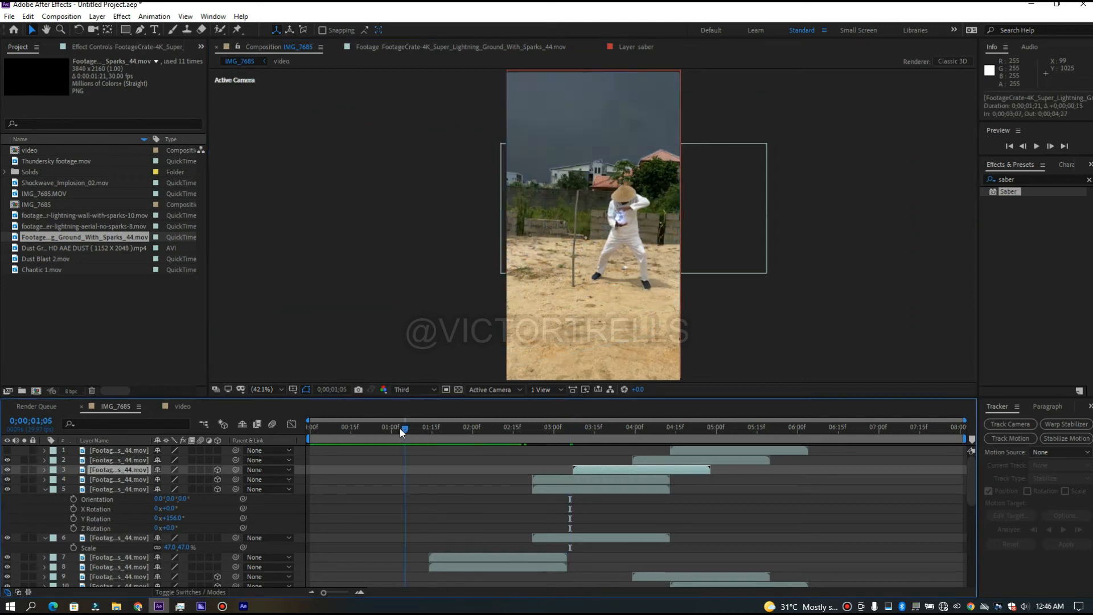
key("space")
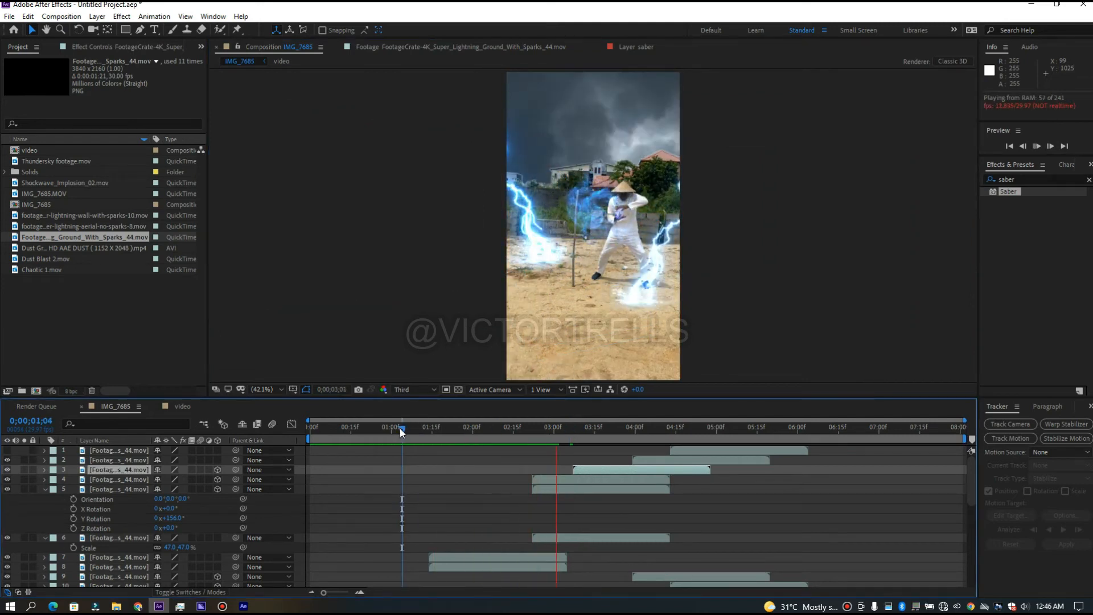
left_click_drag(401, 428, 427, 428)
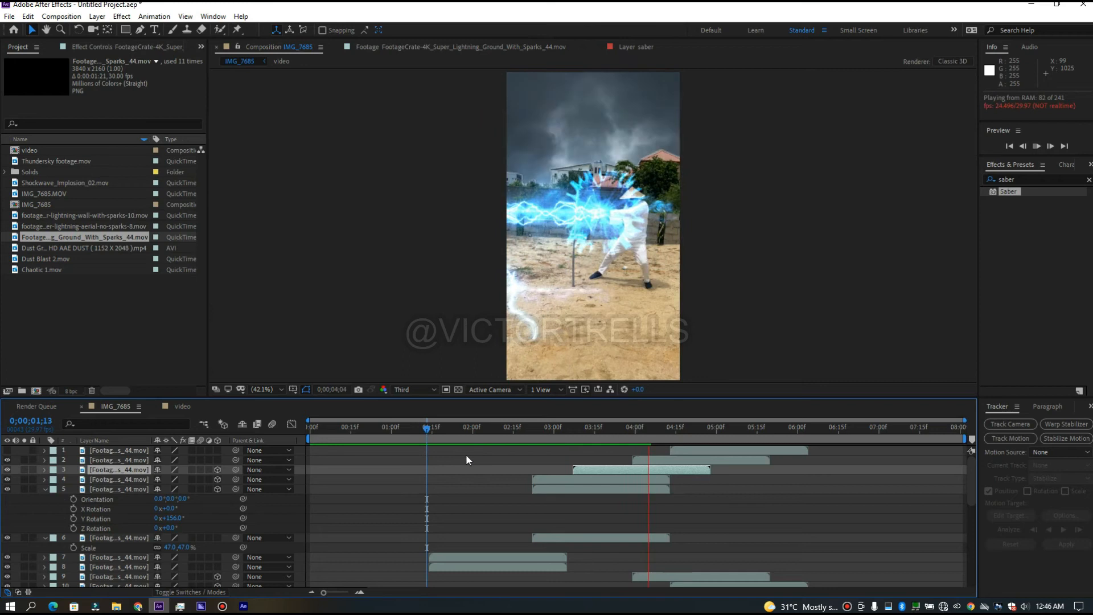
left_click_drag(430, 434, 463, 428)
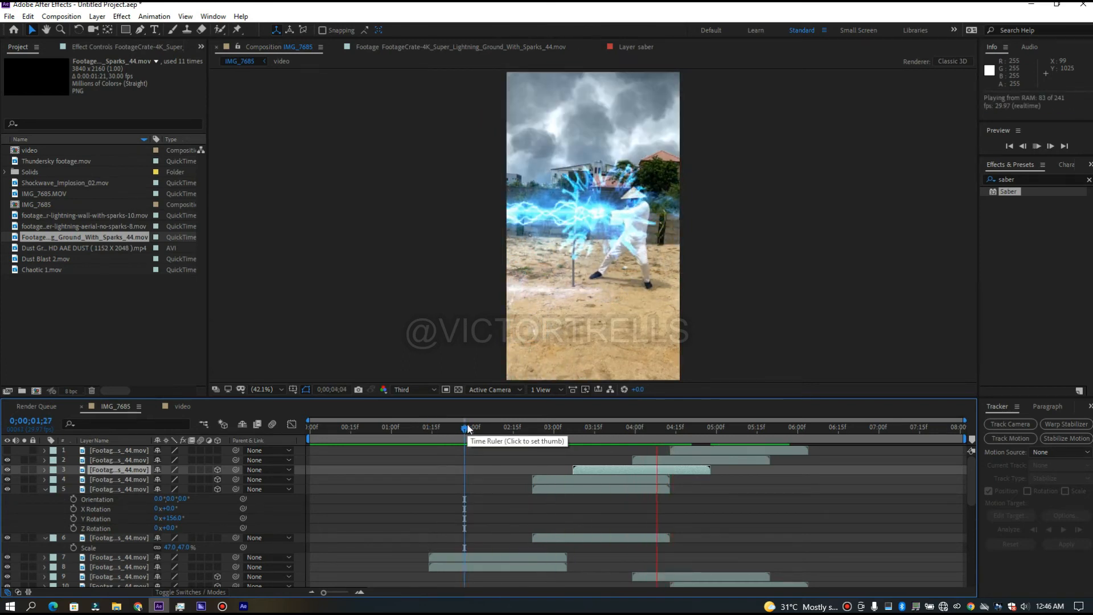
left_click_drag(476, 427, 521, 428)
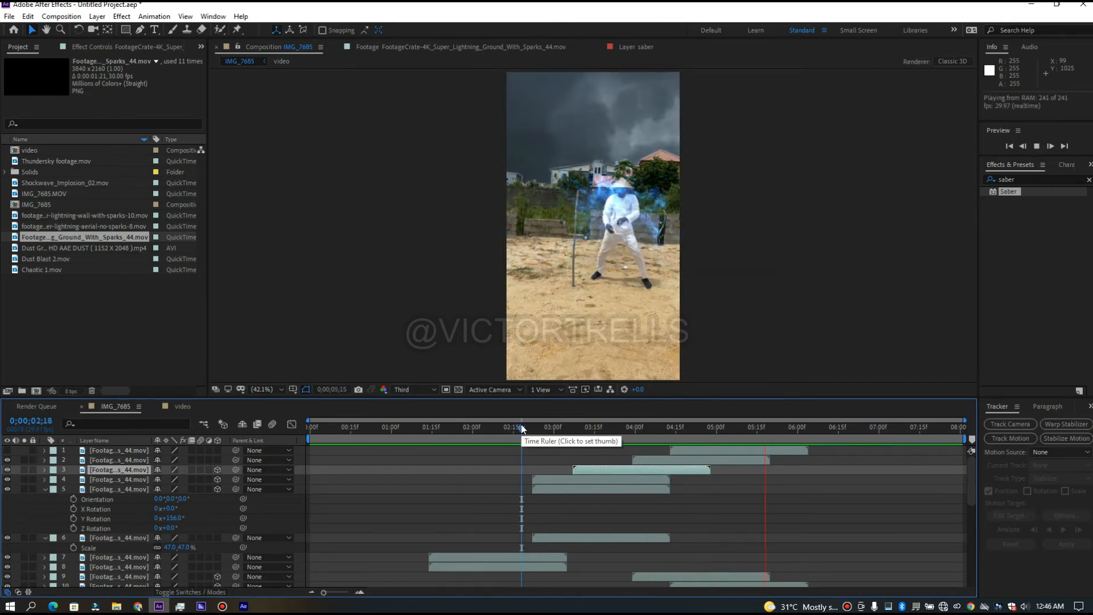
left_click(398, 419)
key("space")
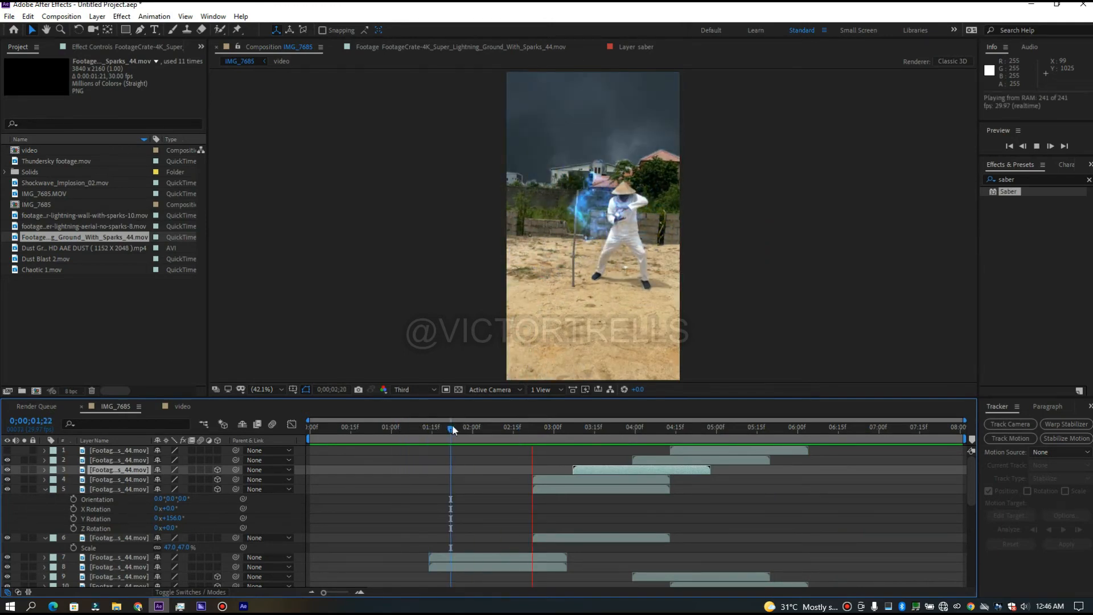
left_click_drag(452, 427, 477, 436)
key("space")
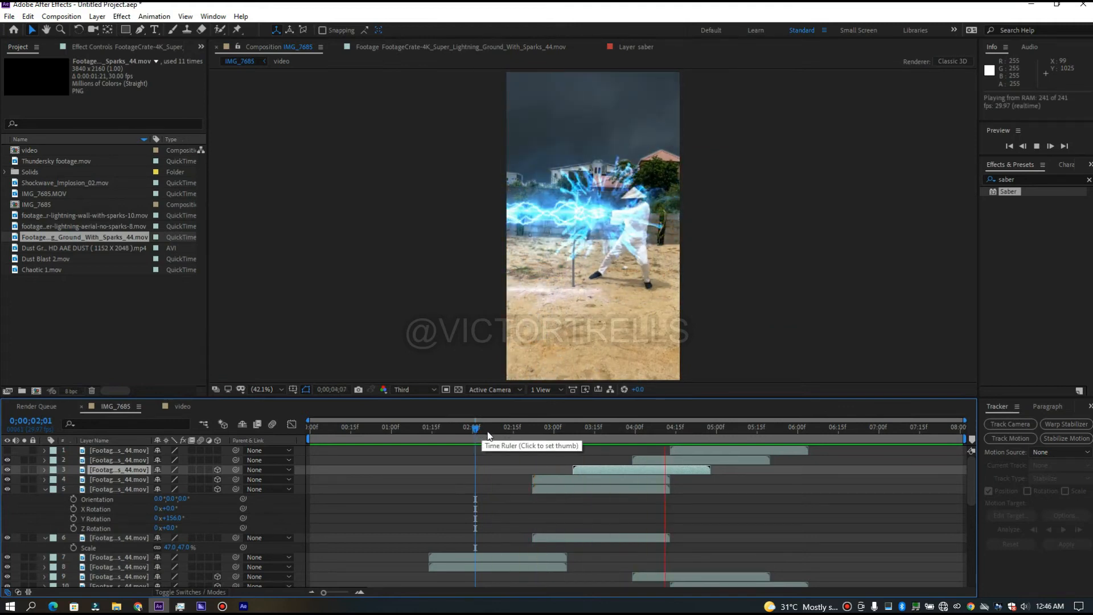
- Scrub between 0;00;03;02 and 0;00;04;12 to examine how the ground strikes lead into the blast
left_click(560, 429)
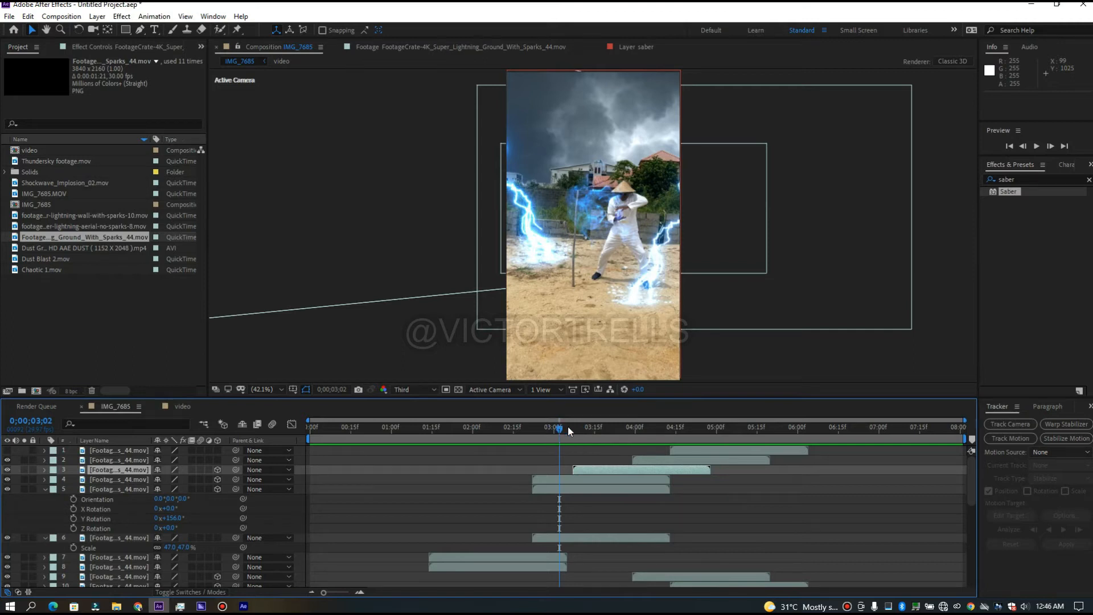
left_click_drag(561, 428, 667, 436)
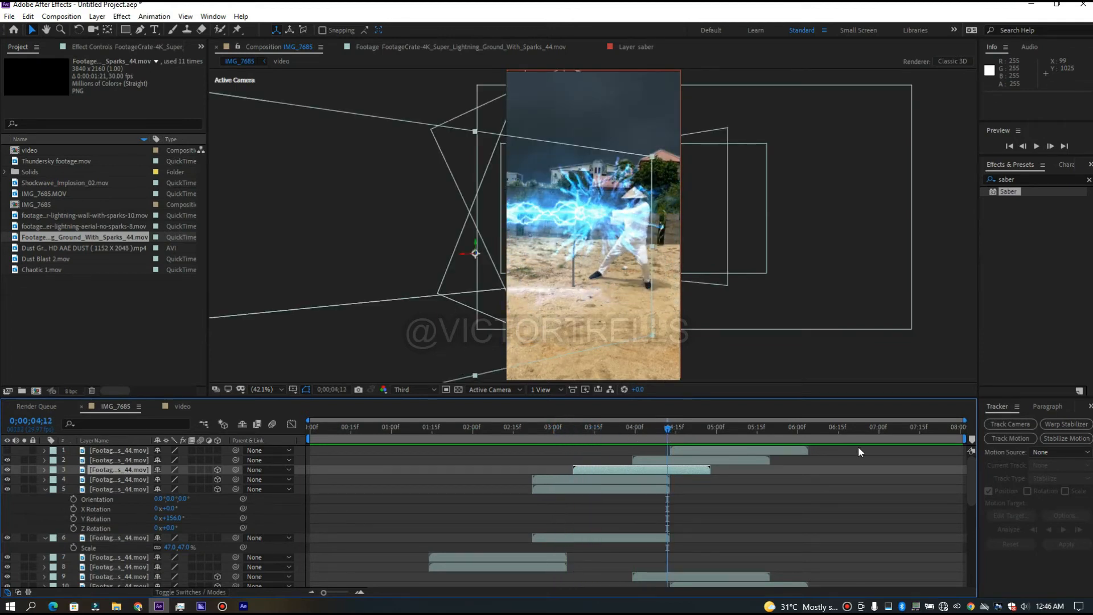
left_click(679, 456)
left_click_drag(666, 425, 601, 408)
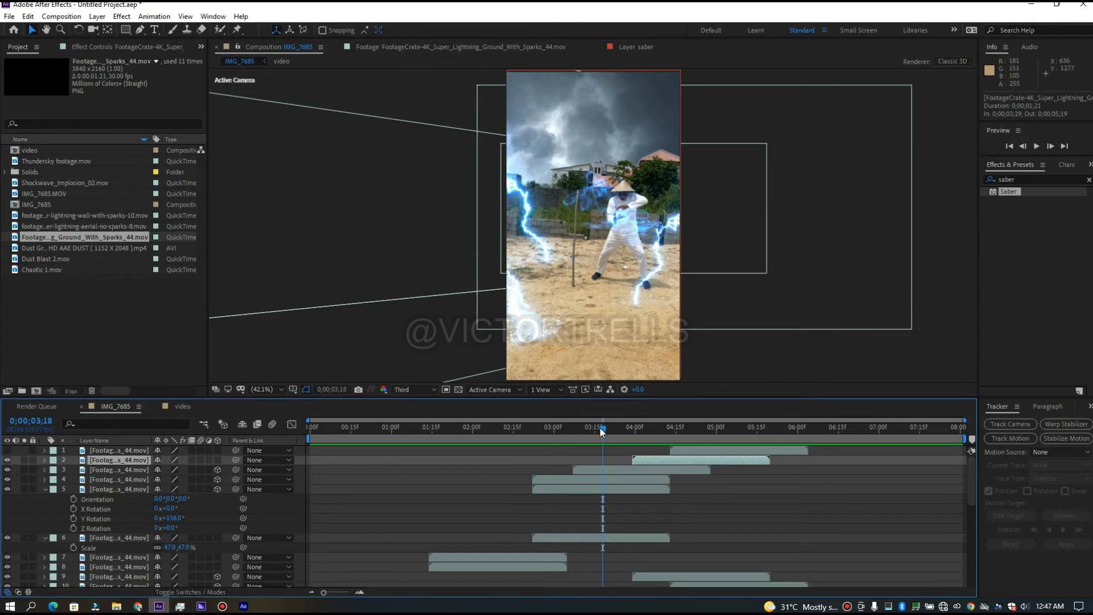
left_click_drag(606, 430, 575, 487)
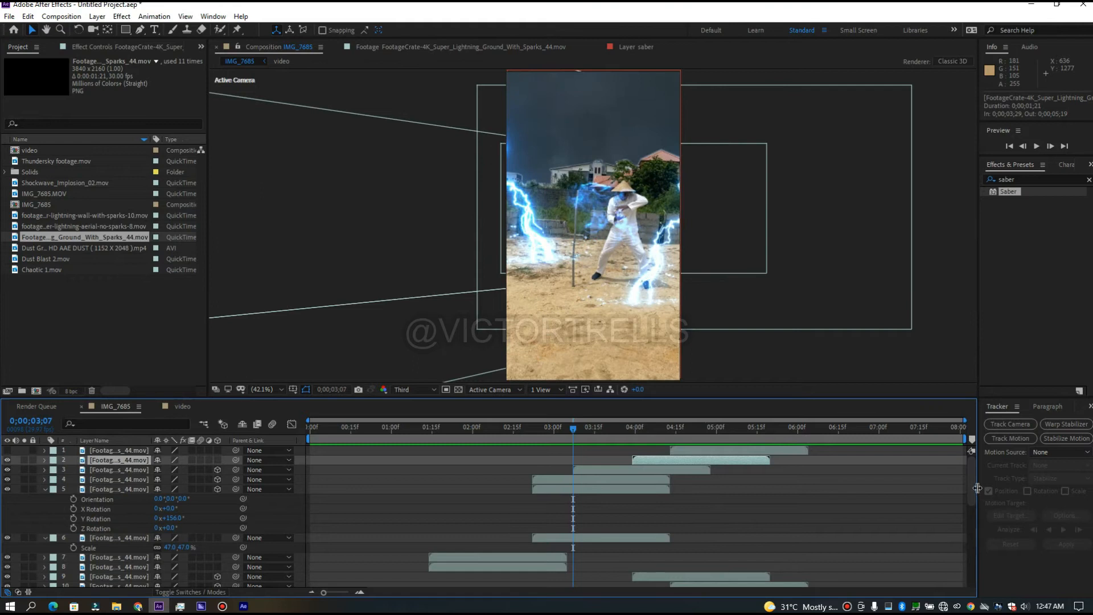
- Apply the Optical Glow effect to the ball layer and check the glow up to 0;00;03;21
left_click_drag(972, 483, 960, 560)
scroll(960, 560, "down", 4)
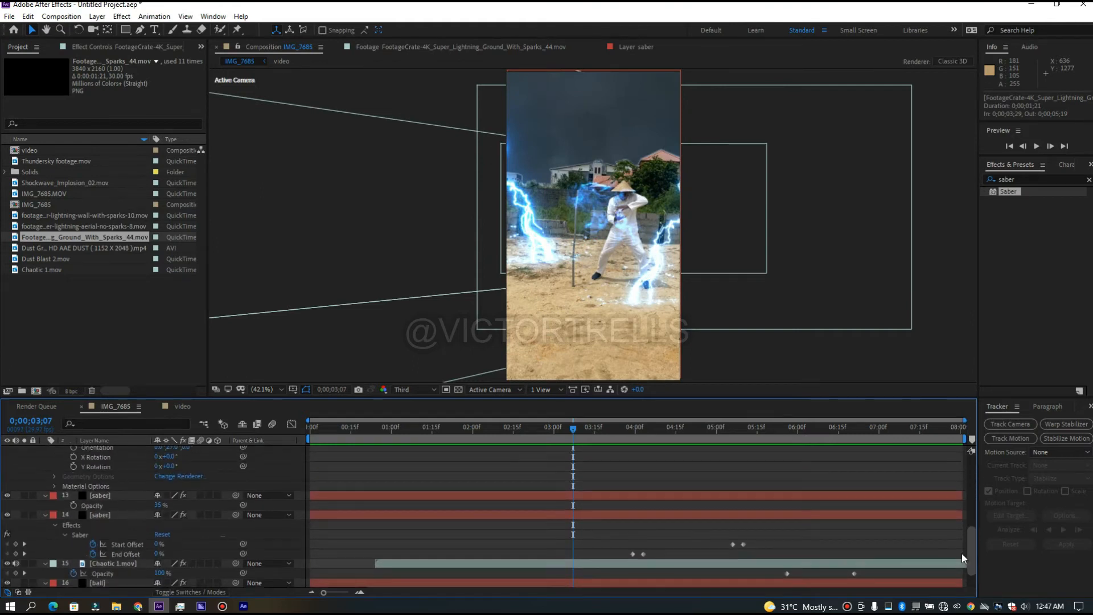
left_click_drag(971, 543, 971, 575)
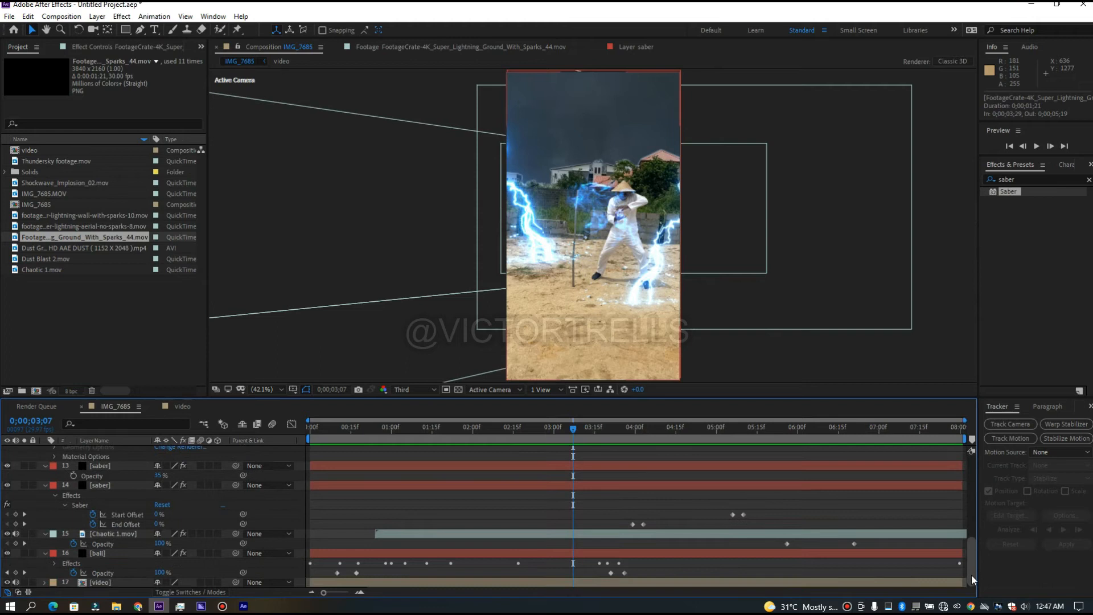
left_click(503, 550)
left_click_drag(571, 429, 478, 436)
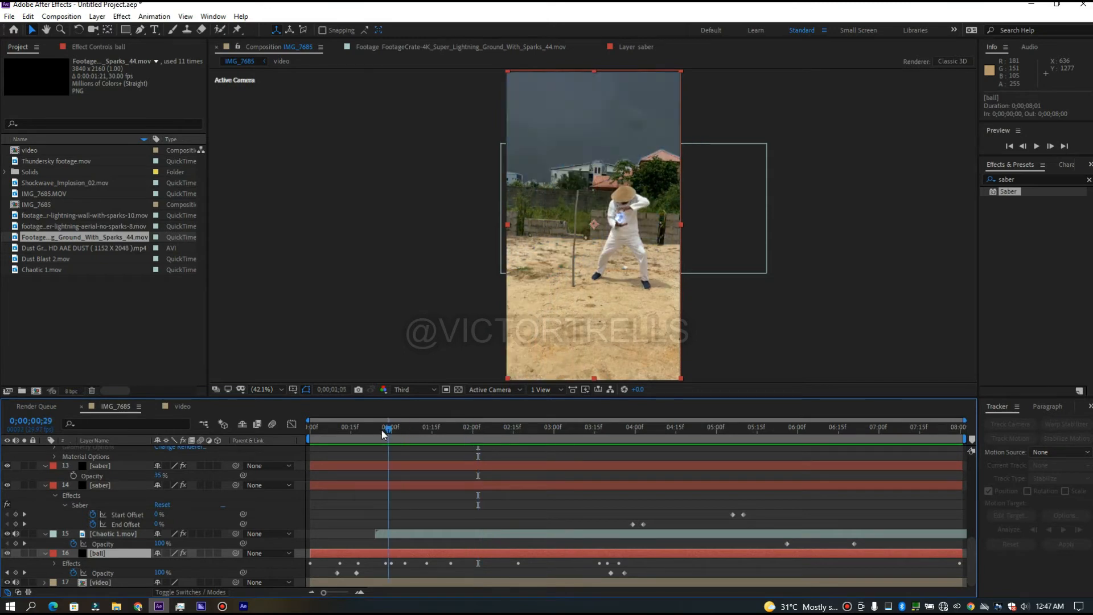
left_click_drag(1027, 200, 620, 233)
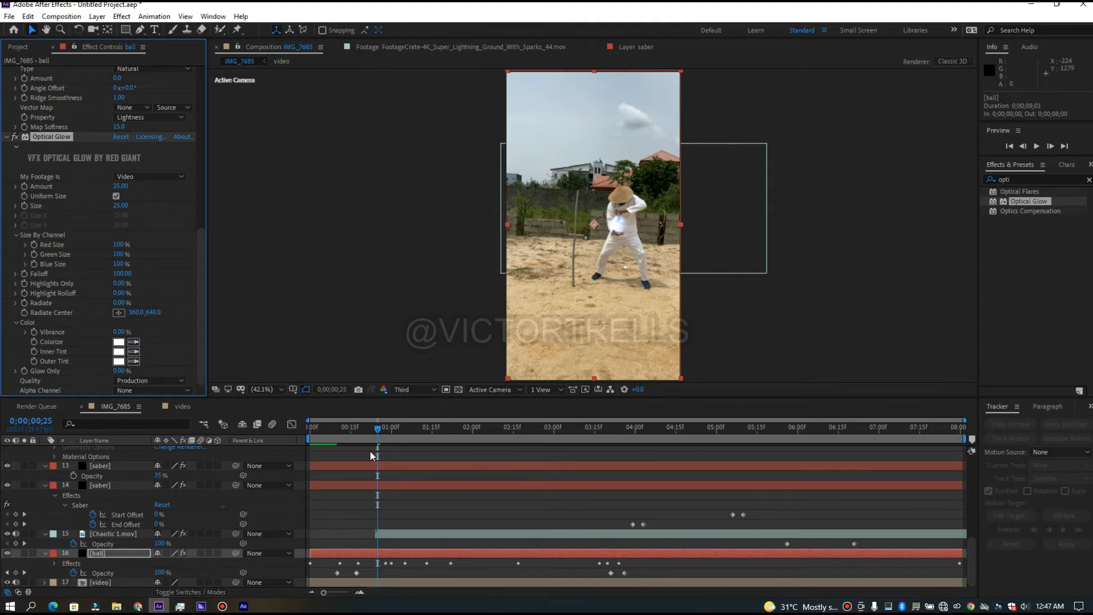
left_click_drag(380, 432, 611, 438)
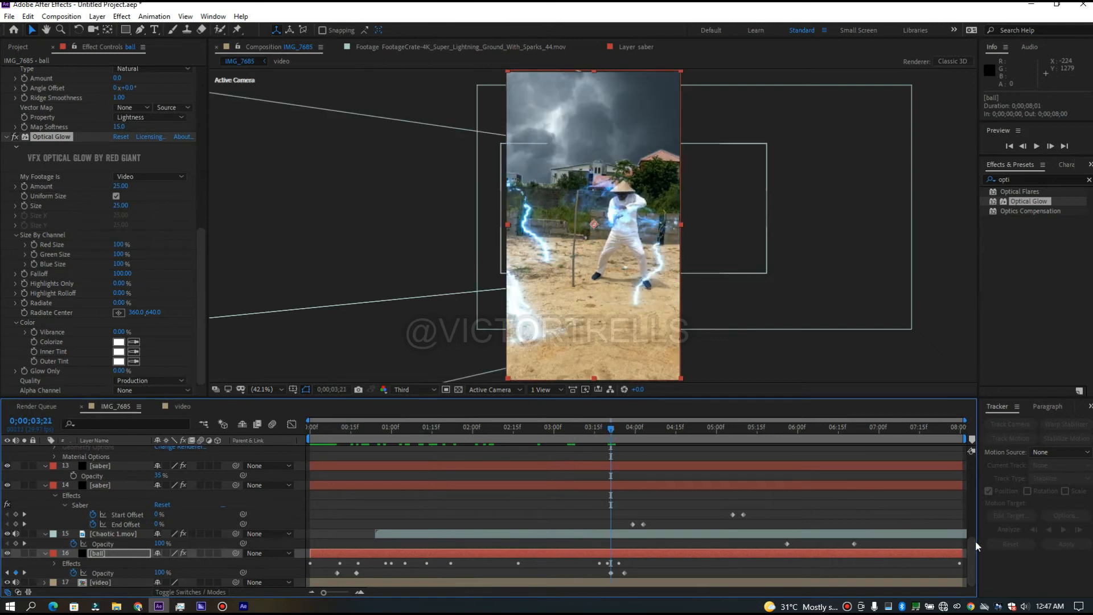
- Create a new adjustment layer in the IMG_7685 composition and move it above all other layers
left_click_drag(969, 547, 981, 421)
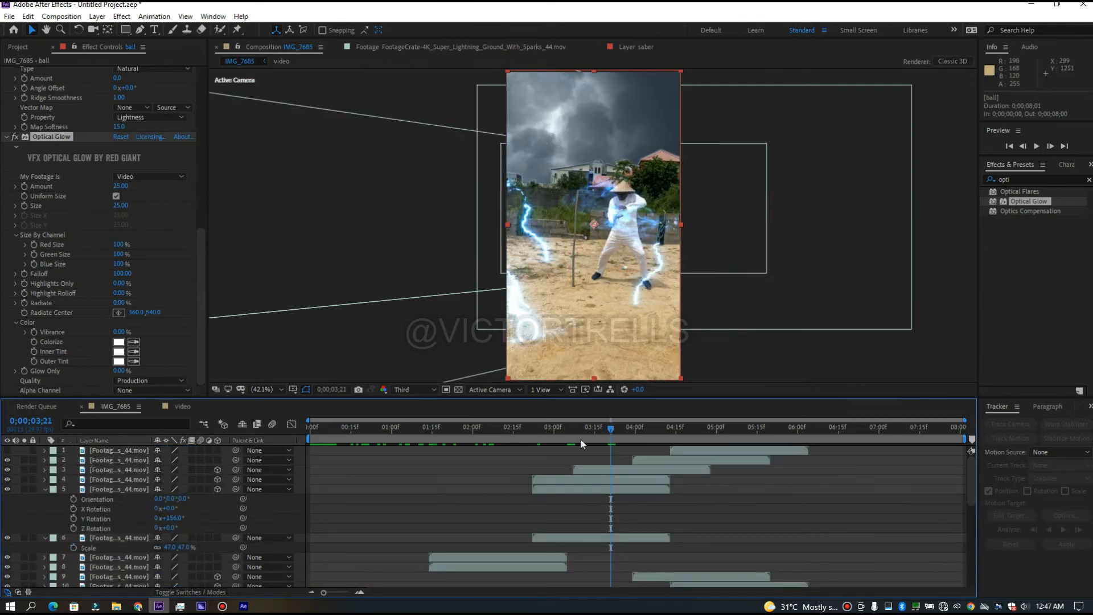
left_click_drag(584, 428, 510, 431)
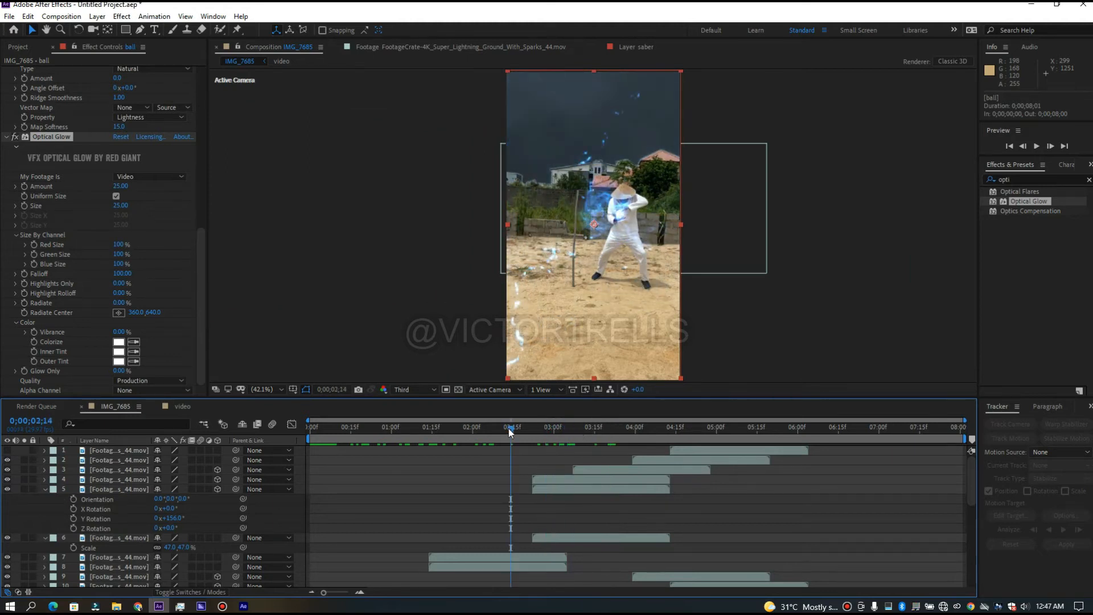
left_click(97, 17)
mouse_move(121, 31)
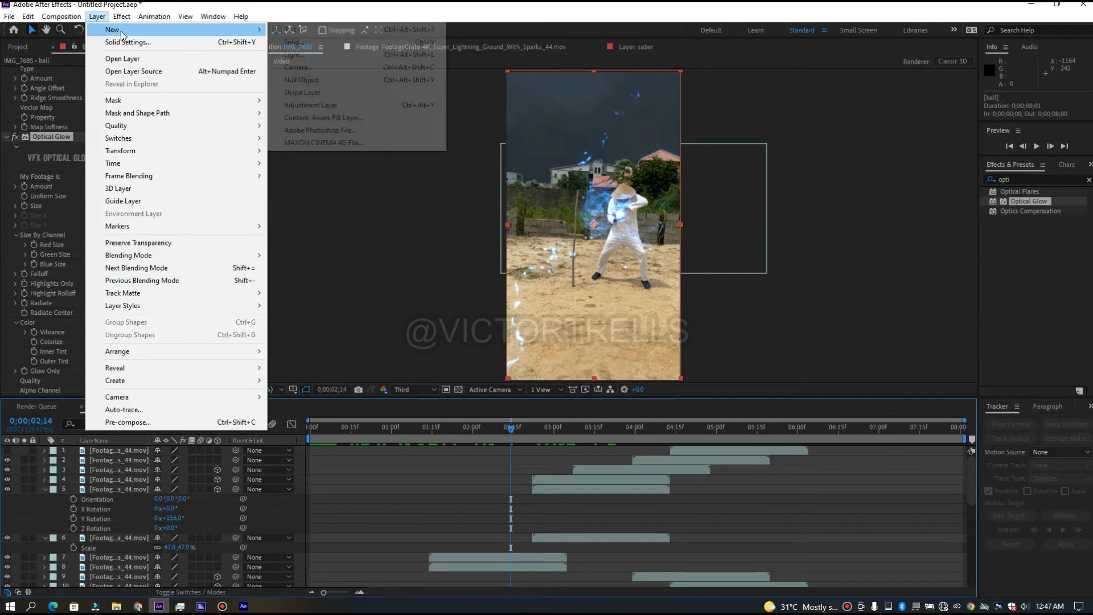
left_click(305, 106)
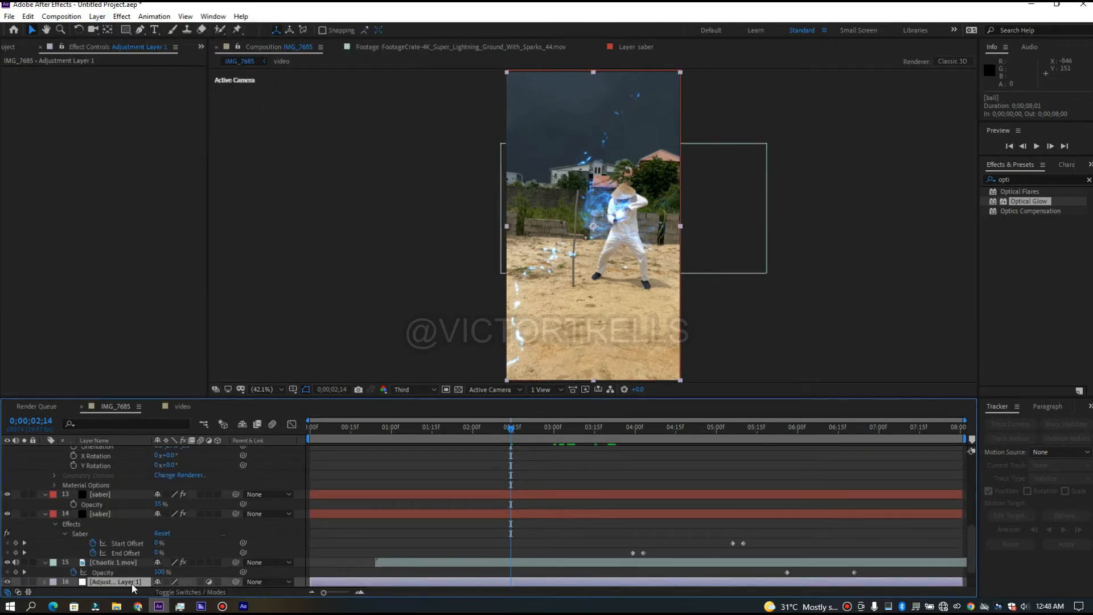
left_click_drag(131, 582, 119, 449)
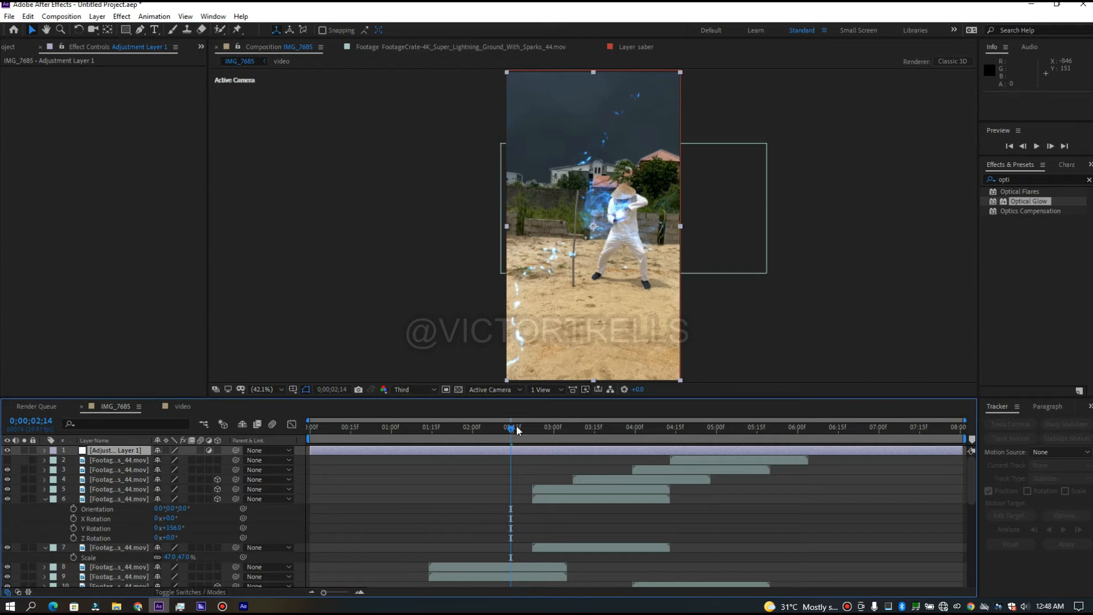
- Find the Heat Distortion effect and apply it to the adjustment layer, with the playhead at 0;00;01;21
left_click_drag(510, 425, 446, 429)
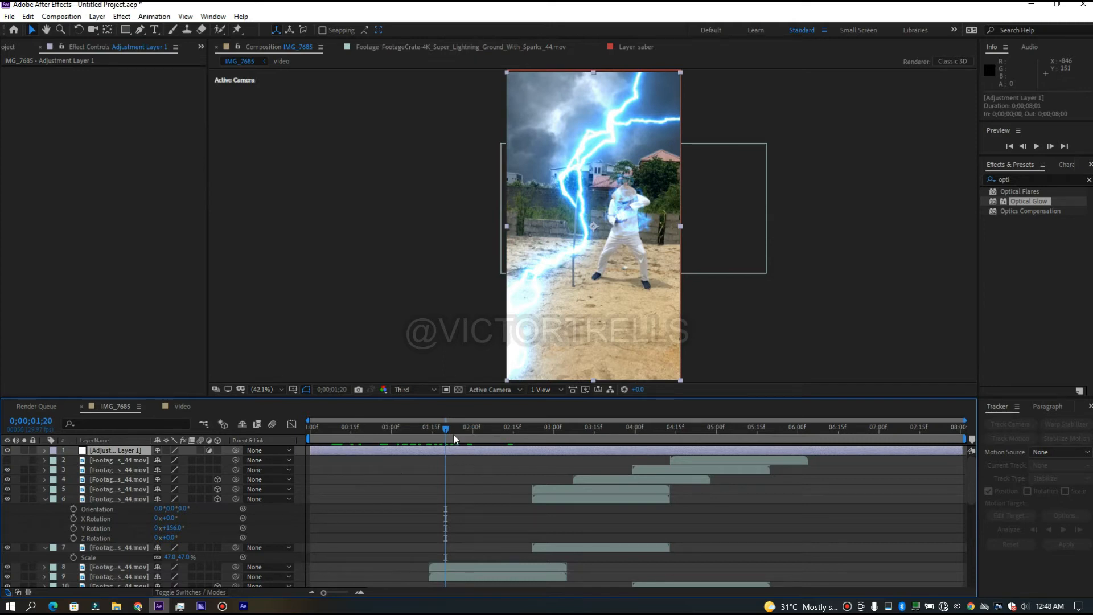
left_click_drag(446, 434, 448, 433)
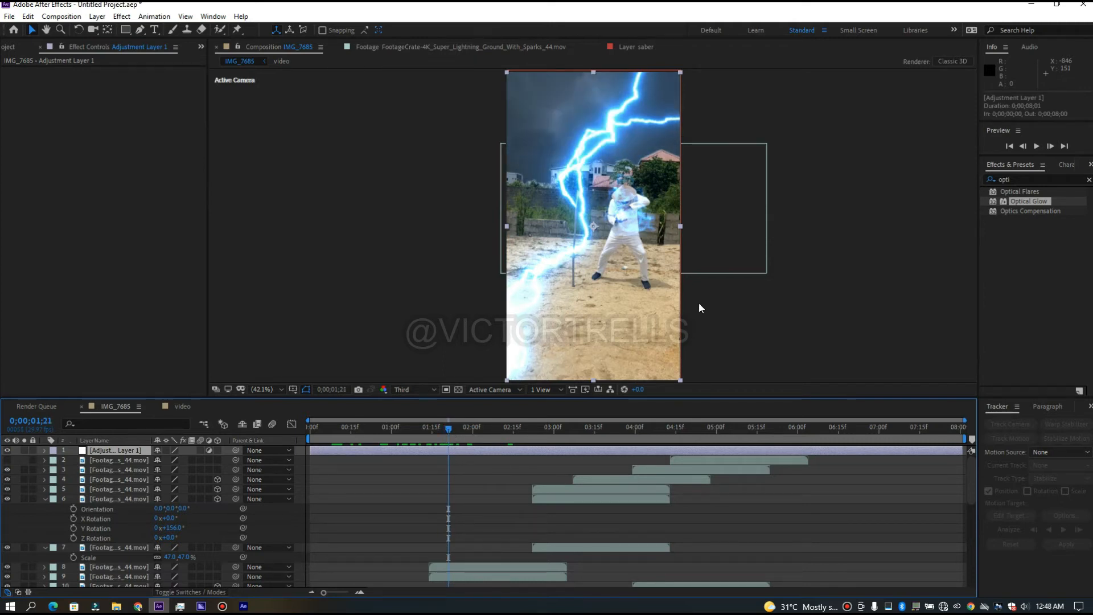
double_click(1027, 178)
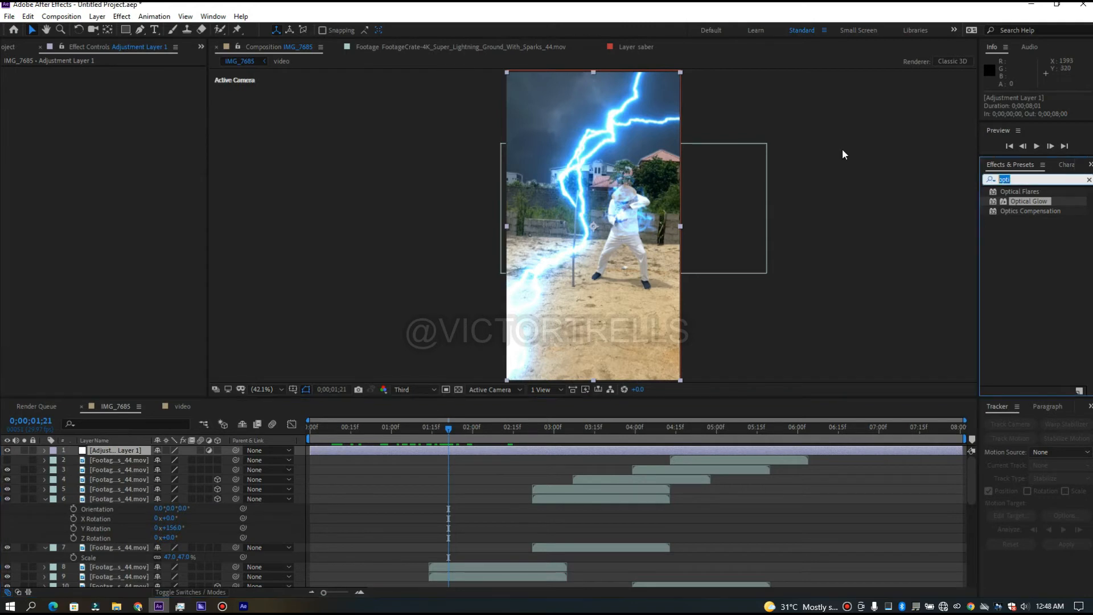
type("heat")
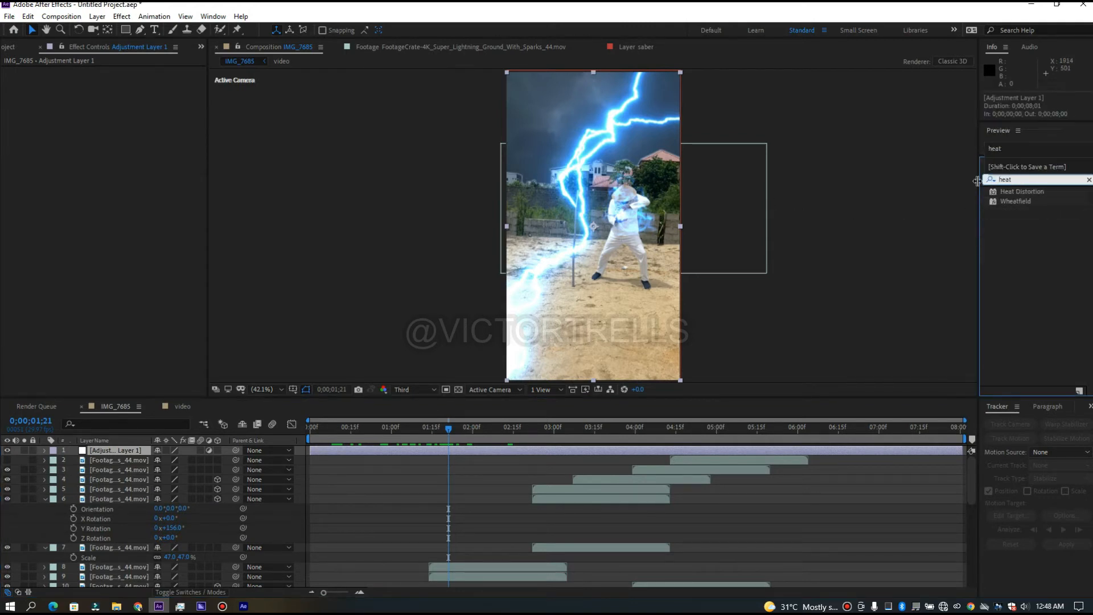
left_click(1012, 190)
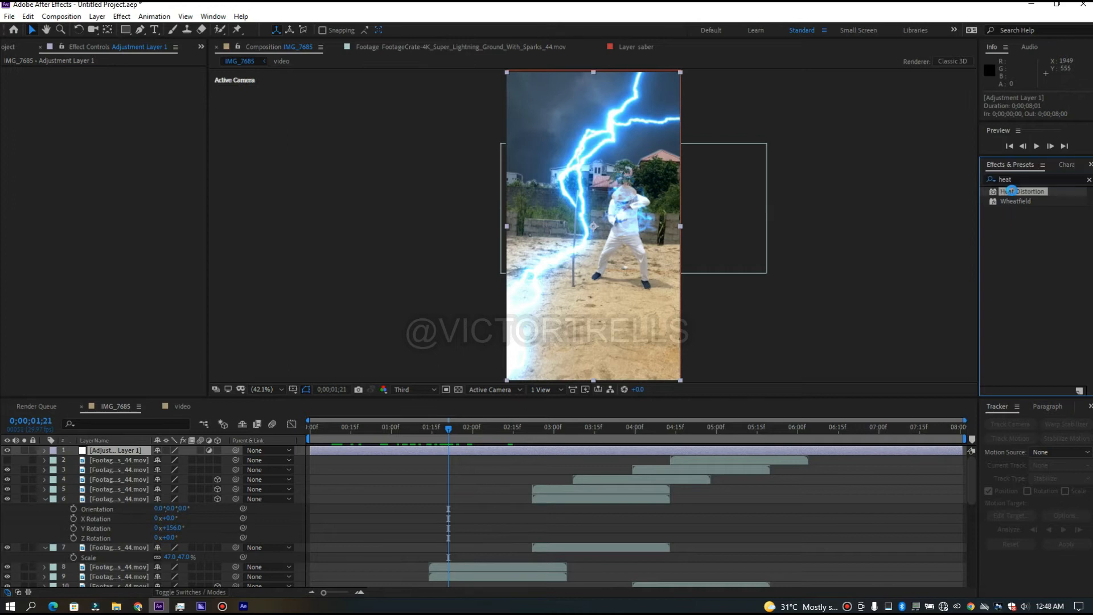
double_click(1011, 191)
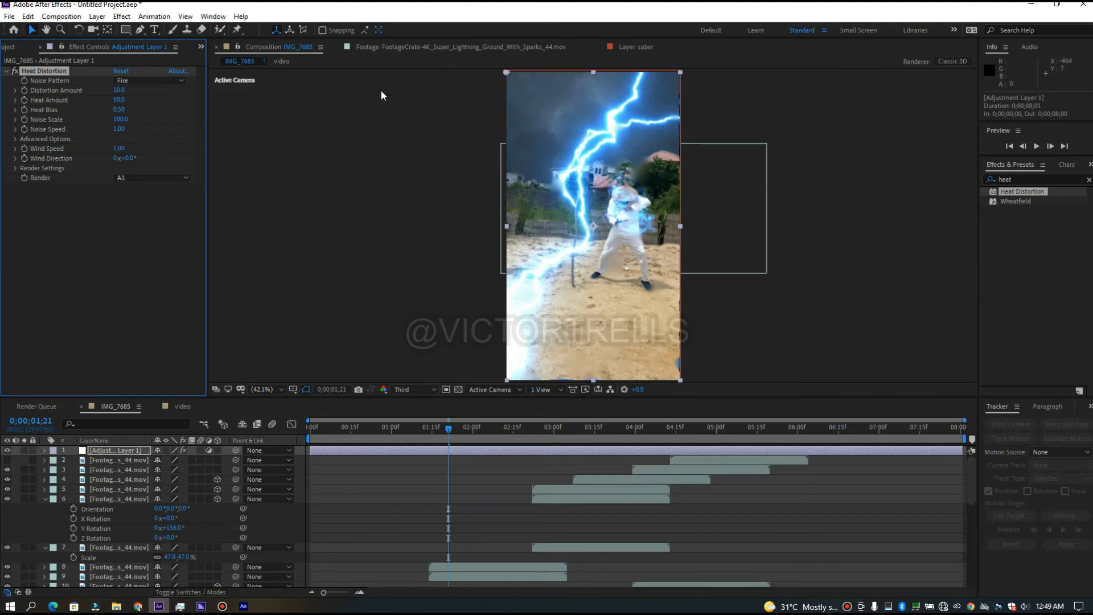
- Set the Heat Distortion's Distortion Amount to 17 and Heat Amount to 6
left_click(131, 81)
left_click(131, 95)
left_click(117, 90)
left_click(119, 253)
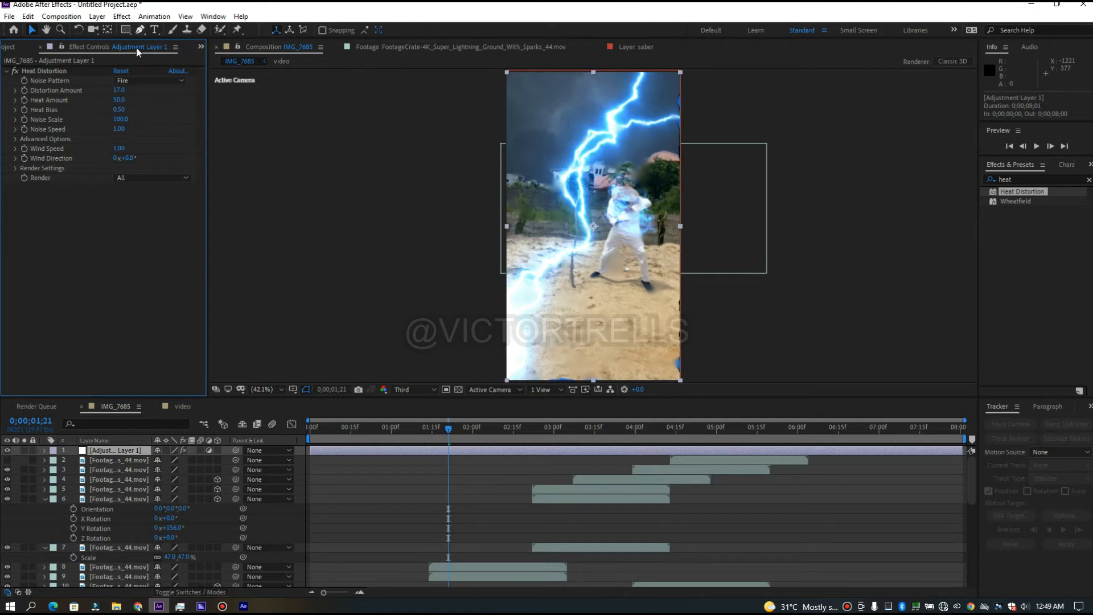
left_click(119, 100)
left_click(137, 295)
- Draw an elliptical mask about 71 by 73 px on the adjustment layer around the man's energy ball and feather it 15 pixels
left_click_drag(128, 26, 162, 55)
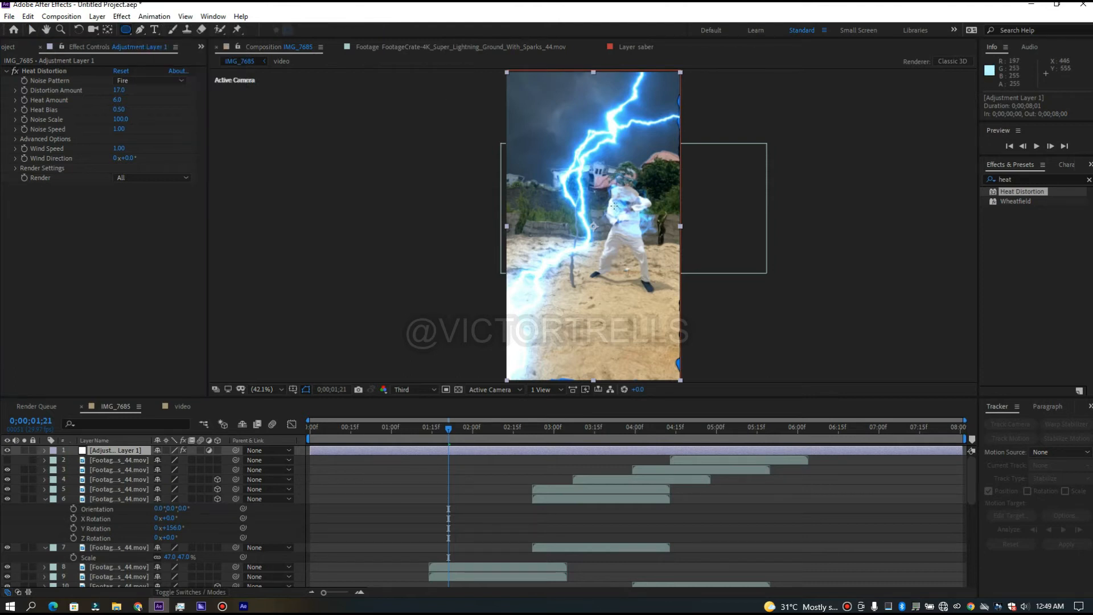
left_click_drag(617, 218, 632, 223)
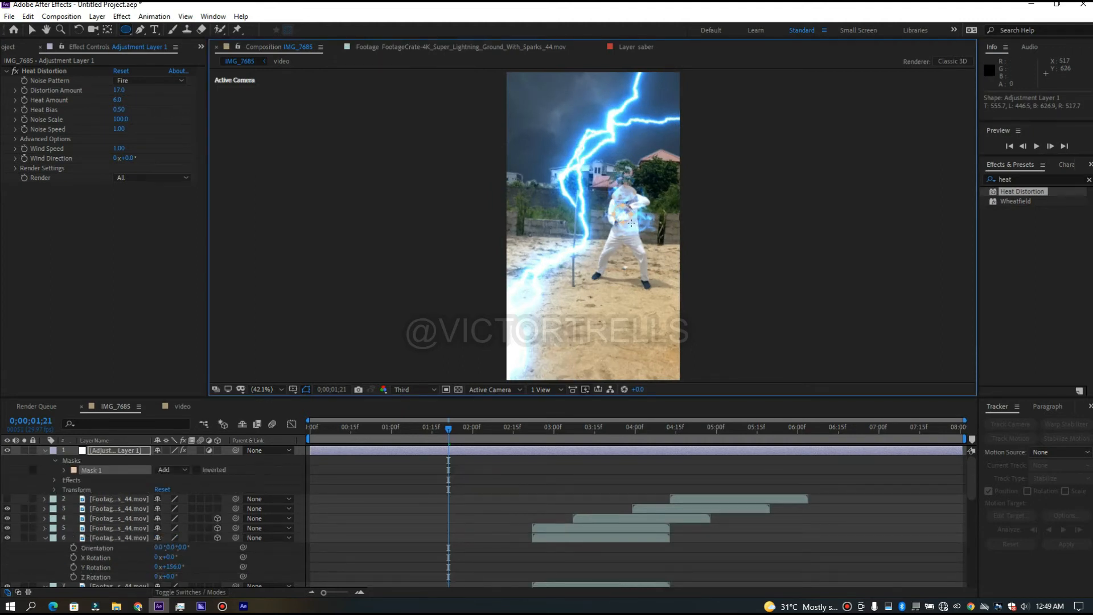
key("f")
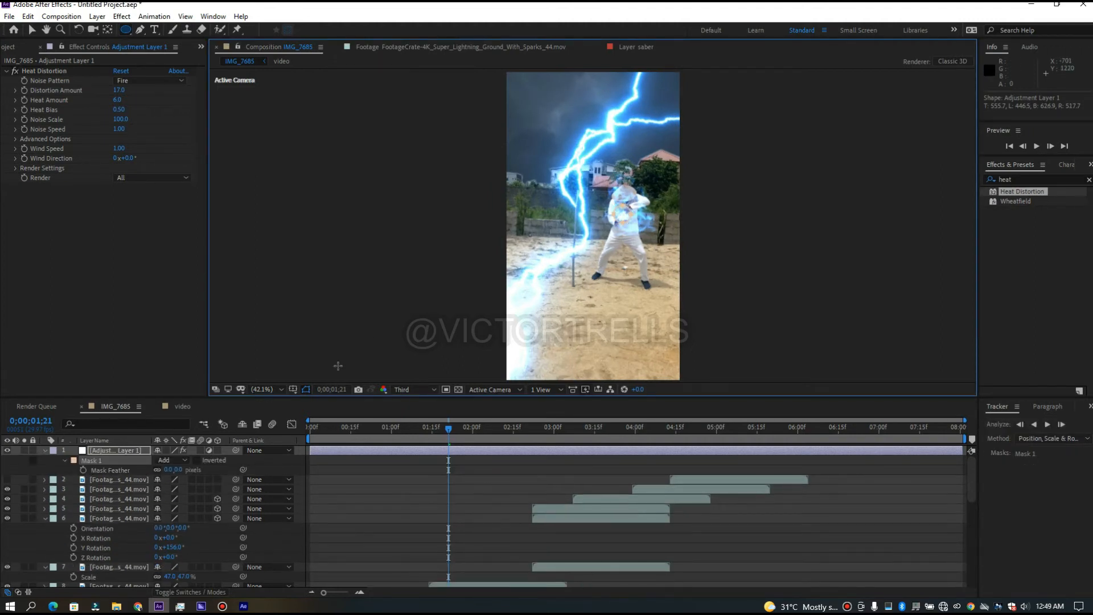
left_click_drag(164, 469, 172, 470)
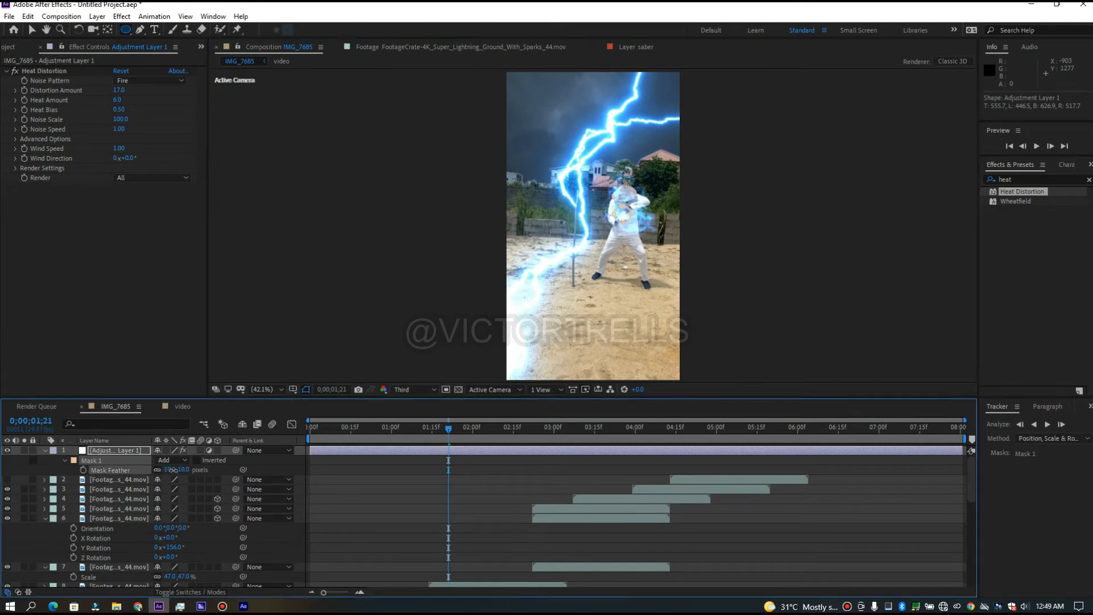
left_click(472, 477)
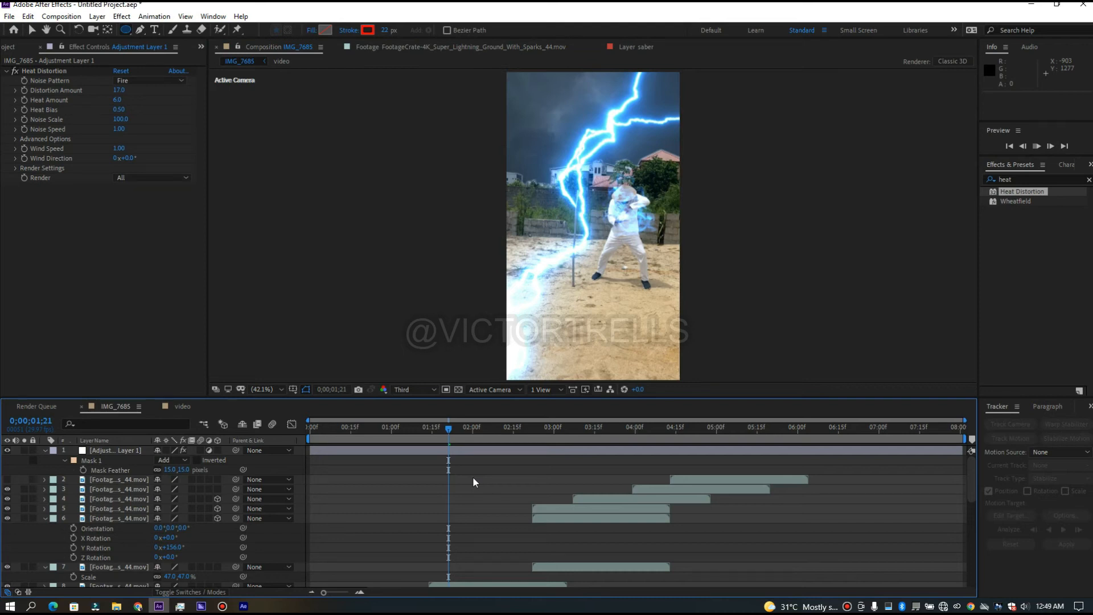
- Play back the composition from about 0;00;01;21 to review the masked heat distortion around the ball
key("space")
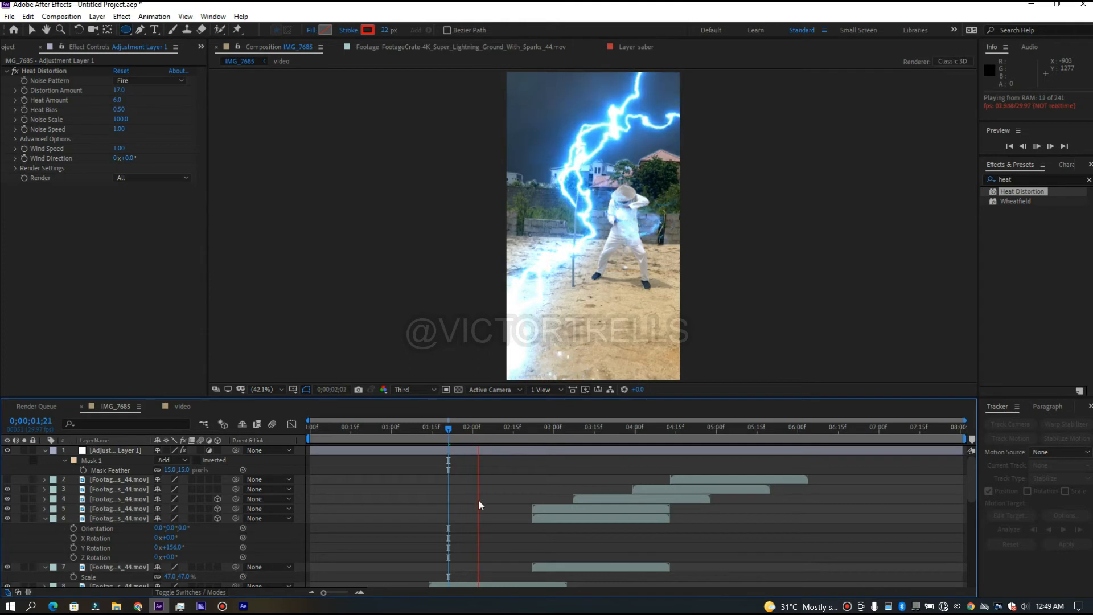
left_click_drag(448, 434, 453, 431)
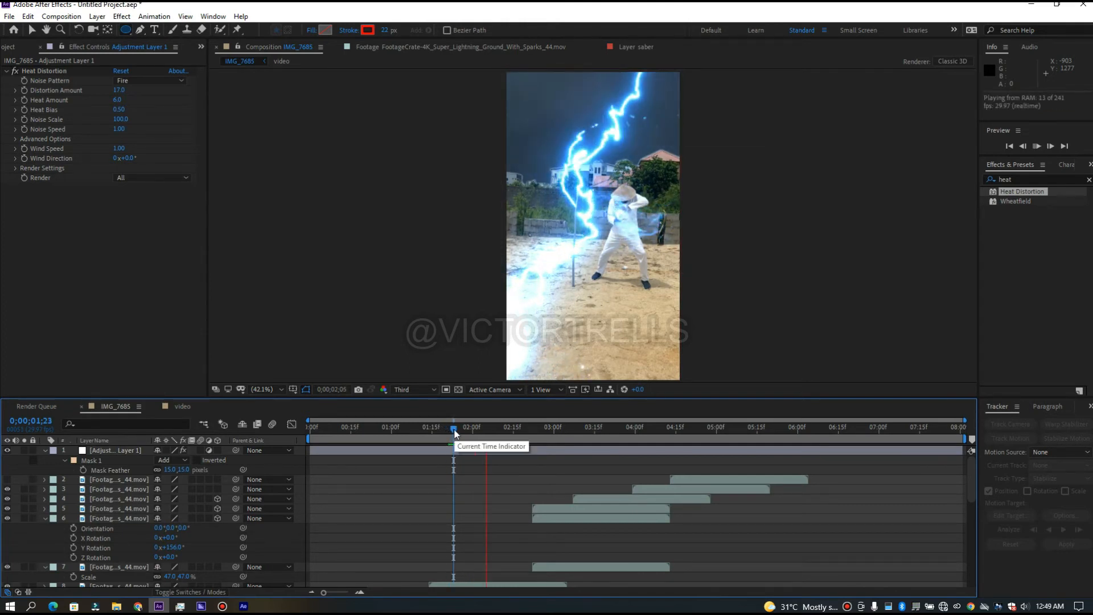
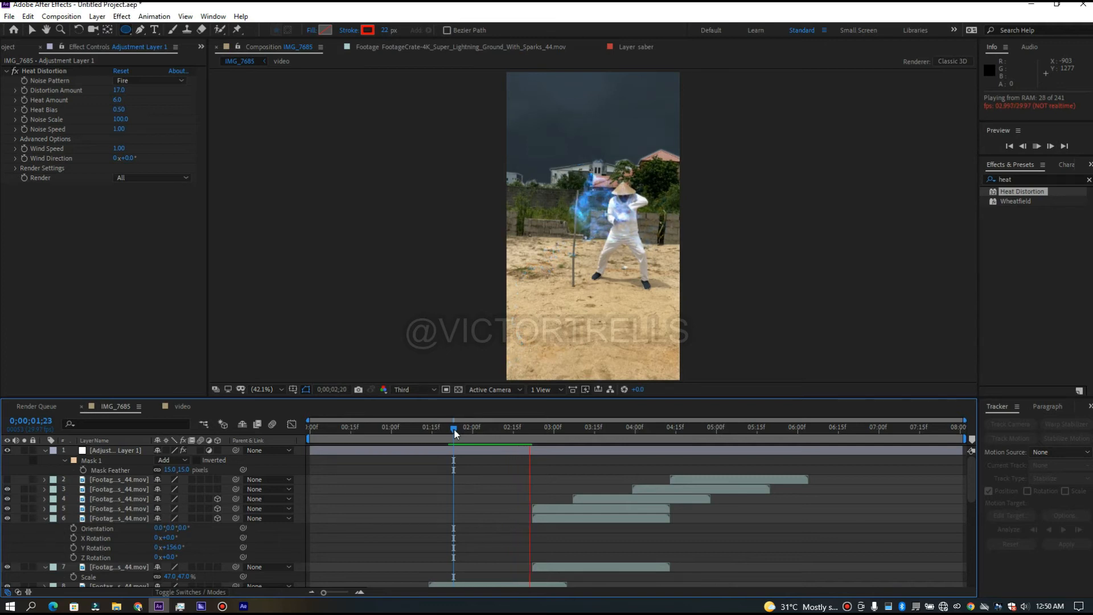
key("space")
- Start animating the adjustment layer's Mask Path with a first keyframe at 0;00;03;20
left_click_drag(474, 426, 599, 424)
key("m")
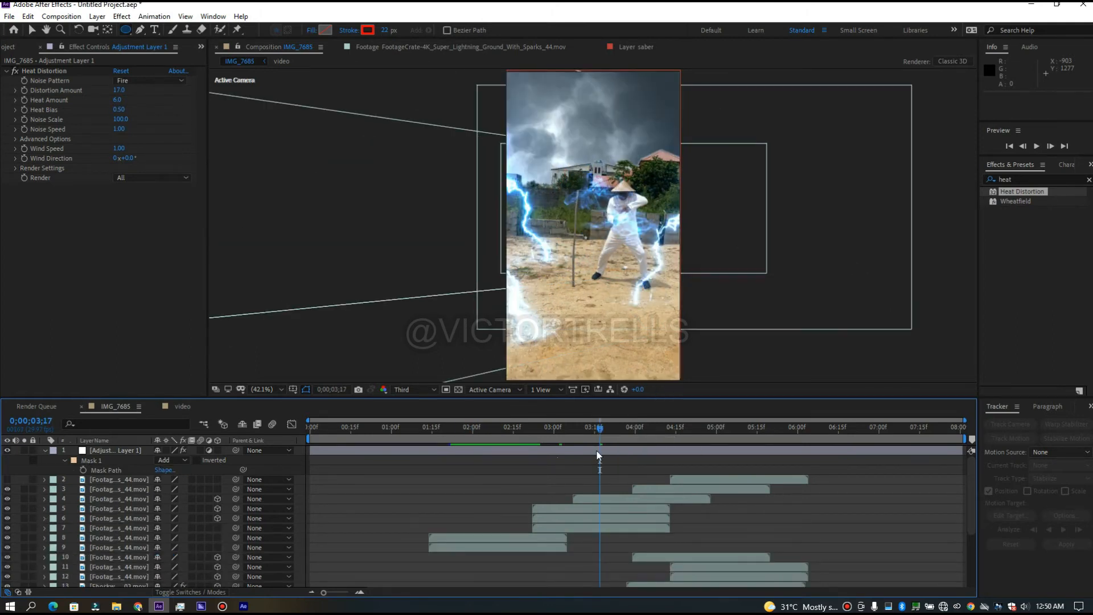
left_click(595, 450)
key("m")
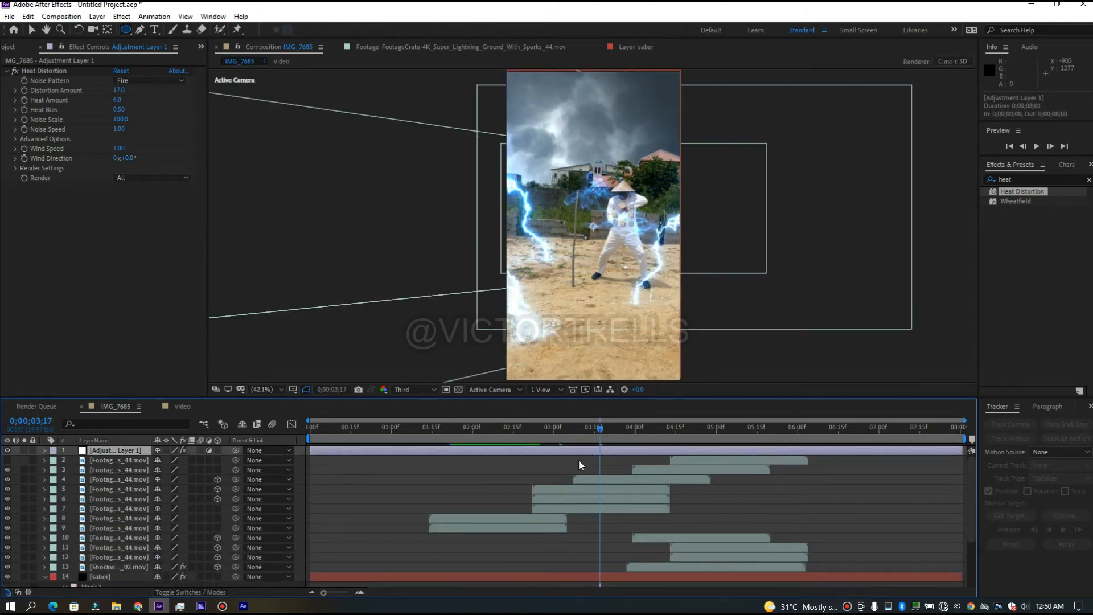
key("m")
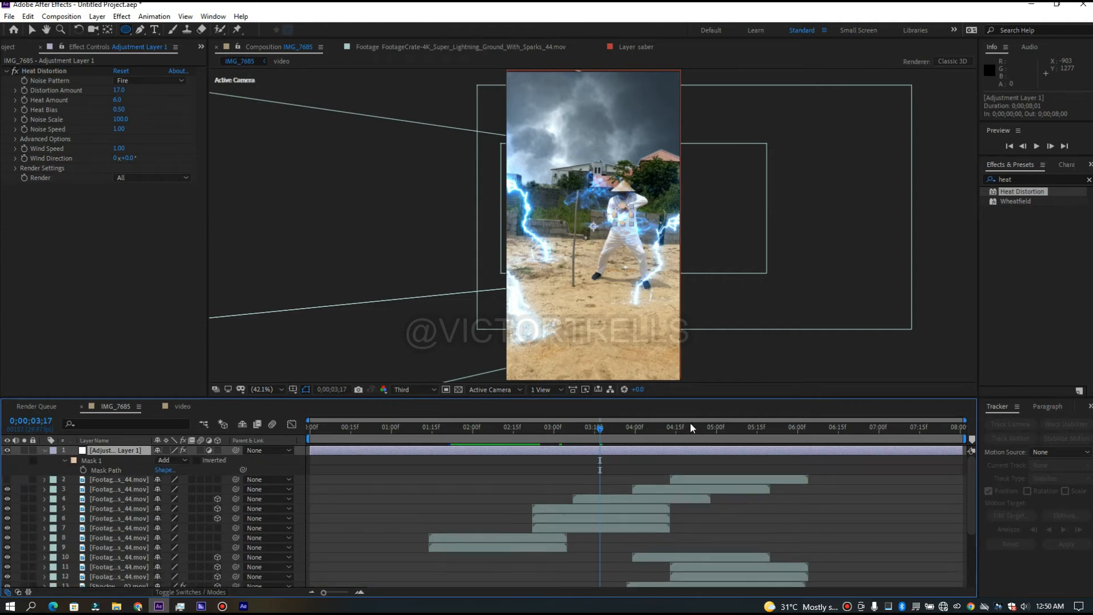
left_click(624, 427)
left_click_drag(624, 428, 601, 427)
left_click(83, 470)
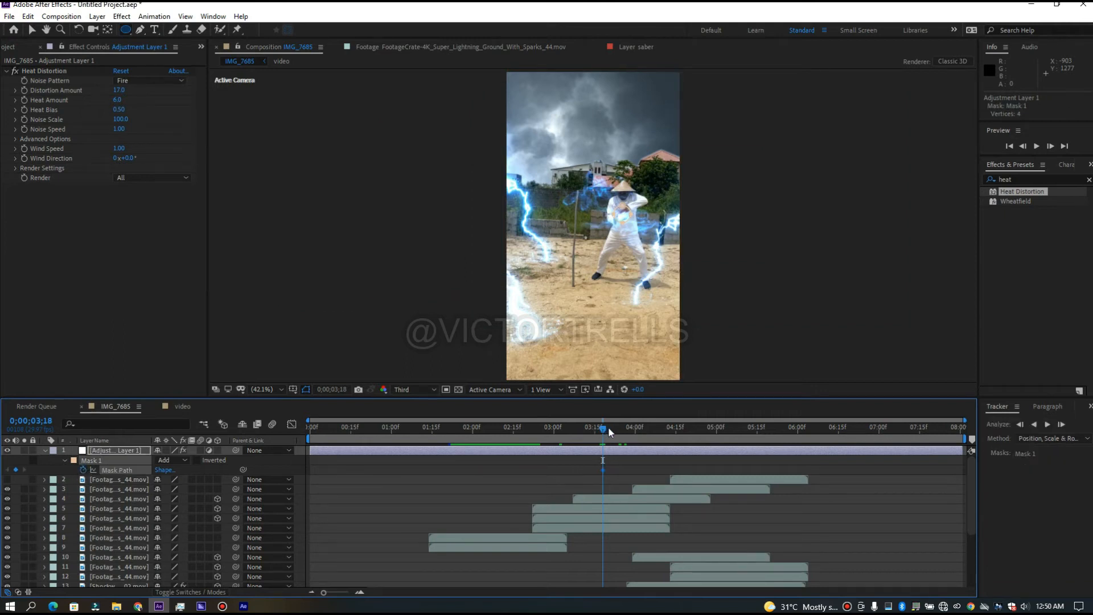
left_click_drag(609, 430, 614, 432)
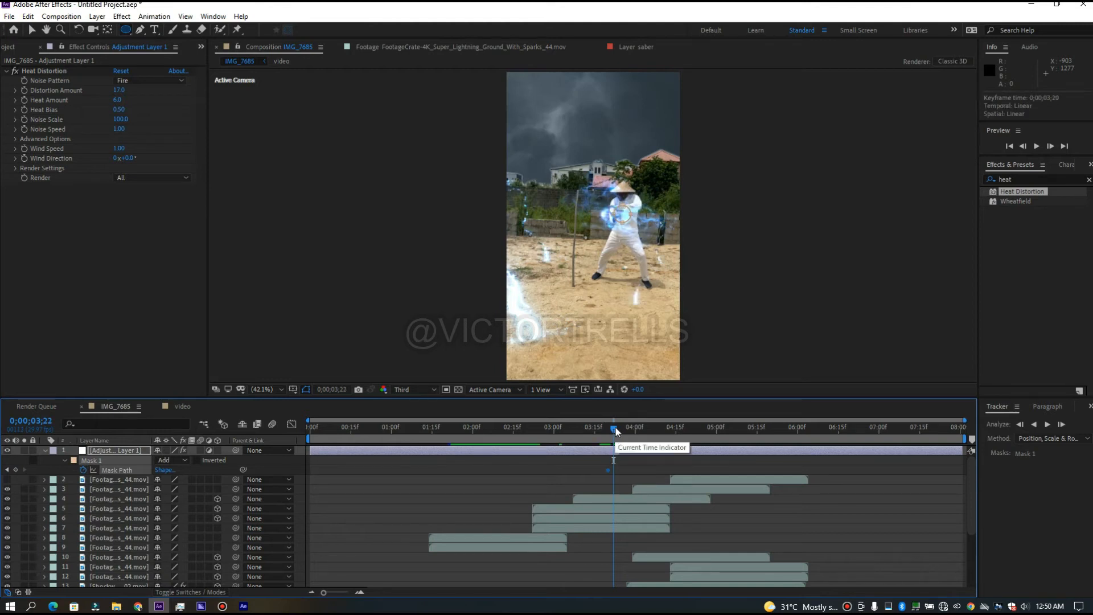
- At 0;00;03;25, shift the whole mask about 100 px left towards the man's outstretched hand to keyframe its movement
left_click_drag(615, 433, 624, 433)
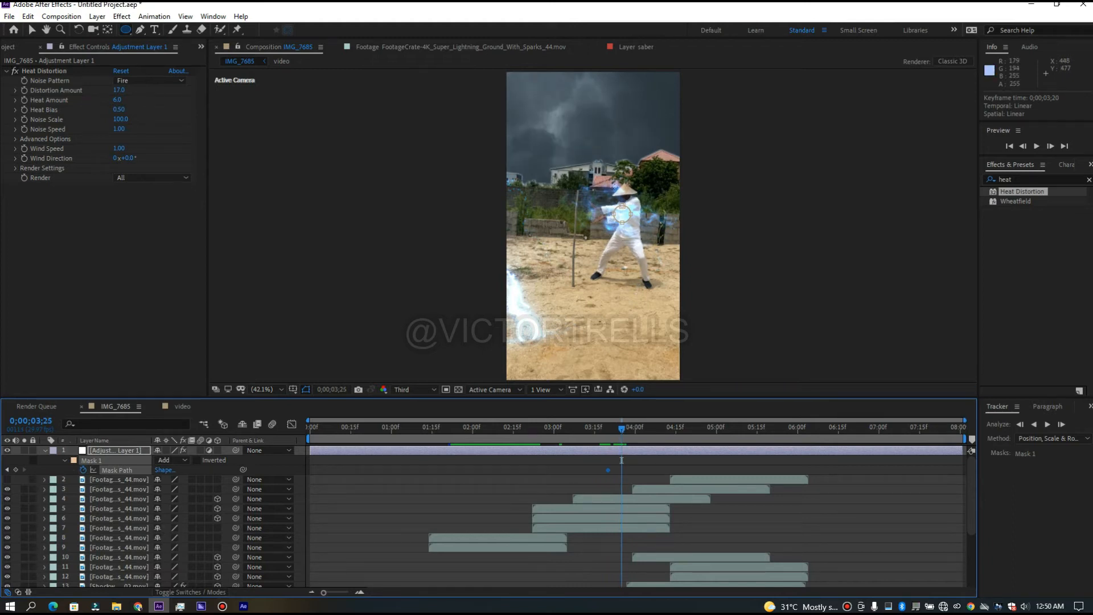
key("v")
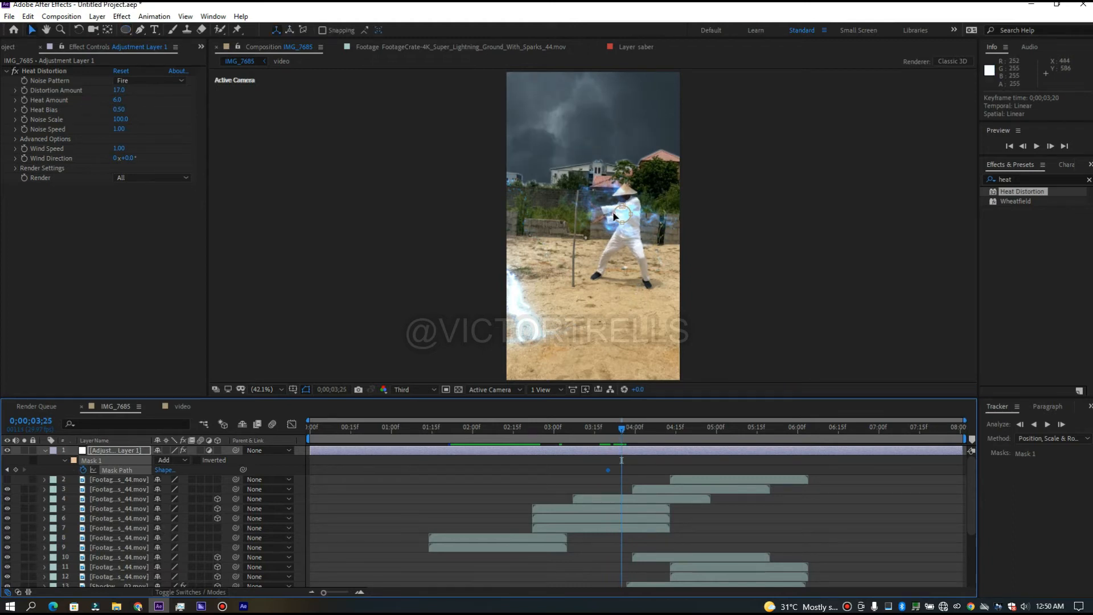
double_click(613, 214)
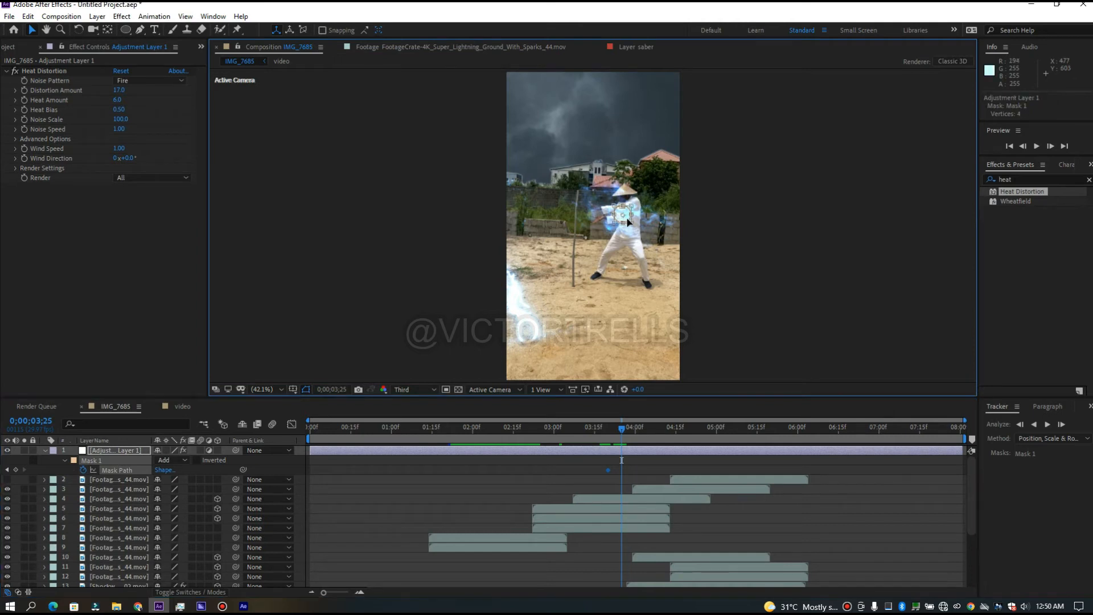
left_click_drag(627, 214, 604, 215)
- Play back the composition from 0;00;00;07 to check the heat distortion as the energy ball forms
left_click_drag(622, 433, 432, 427)
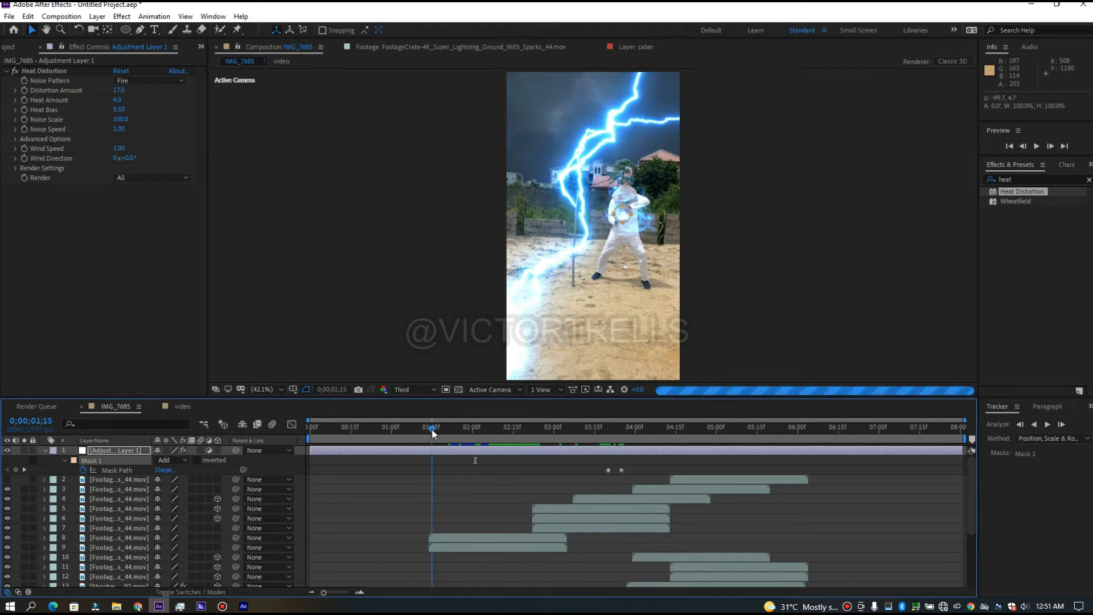
left_click_drag(433, 428, 321, 423)
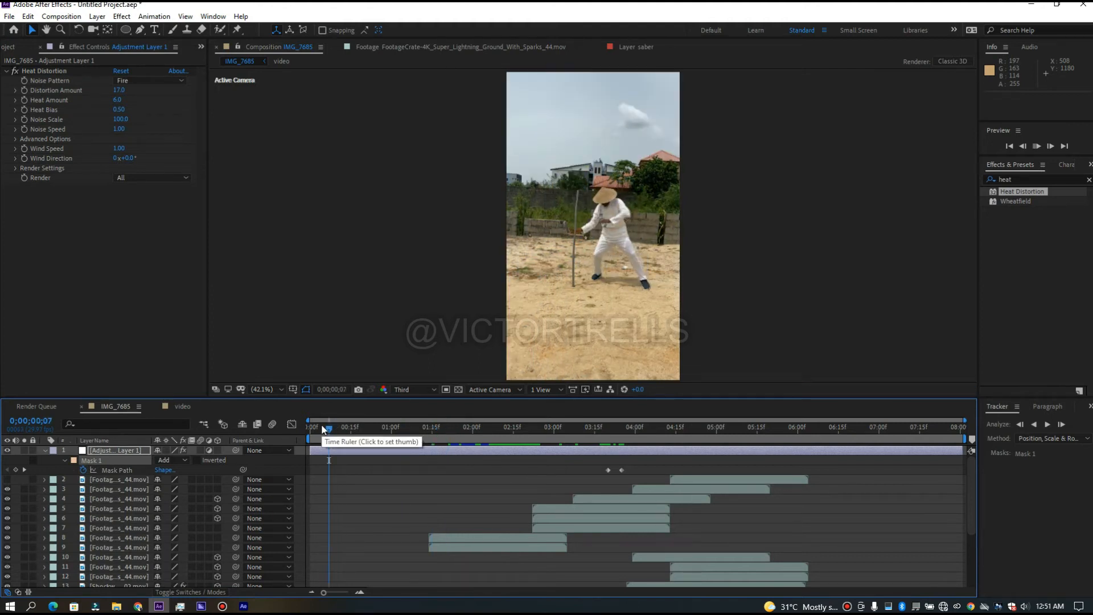
key("space")
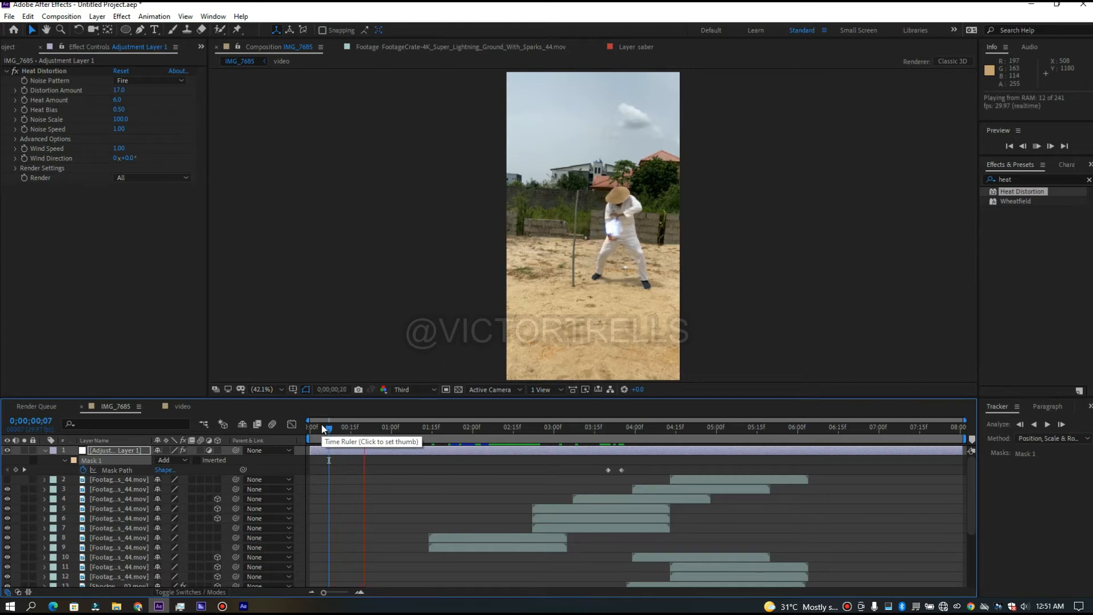
key("space")
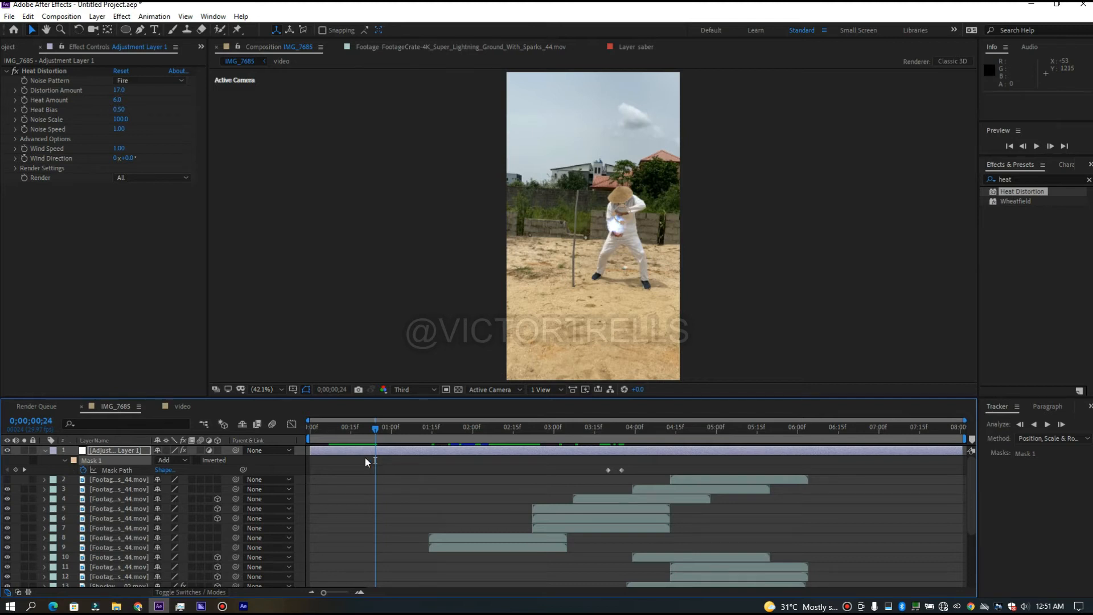
- Add a 100% Opacity keyframe to the adjustment layer at 0;00;01;07
left_click_drag(376, 427, 410, 425)
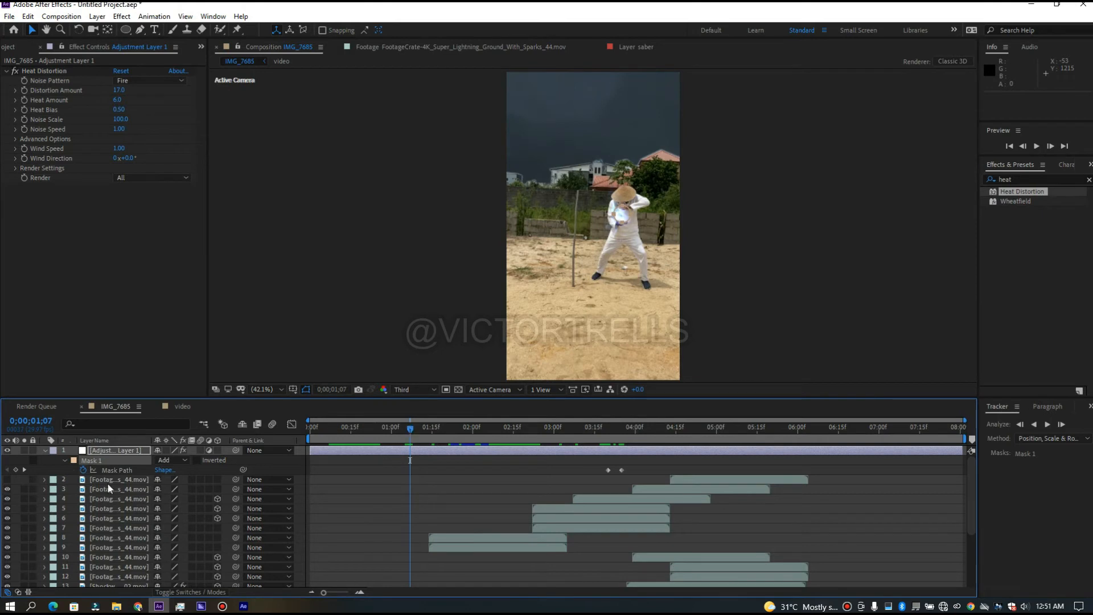
key("t")
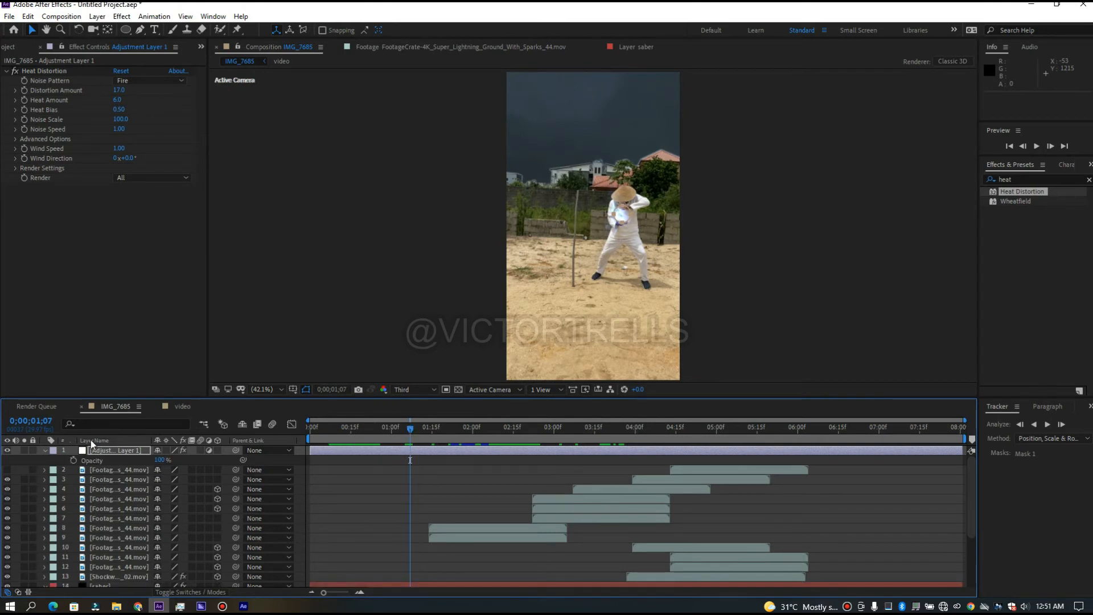
left_click(73, 460)
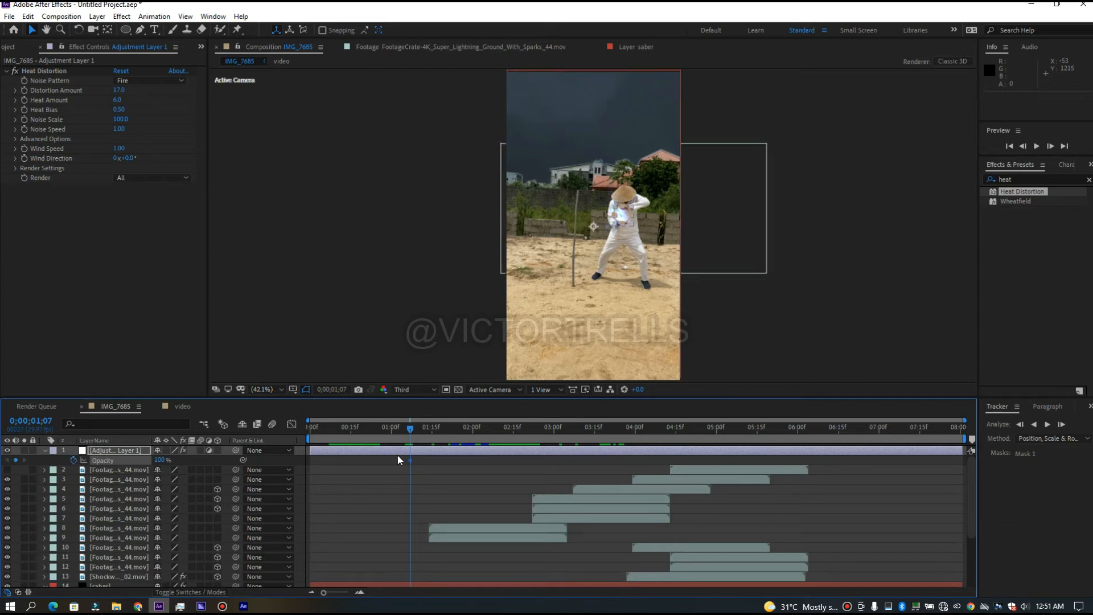
- Keyframe the adjustment layer's Opacity at 0% at 0;00;01;03 and add a 100% keyframe at 0;00;04;00
left_click_drag(410, 431, 400, 433)
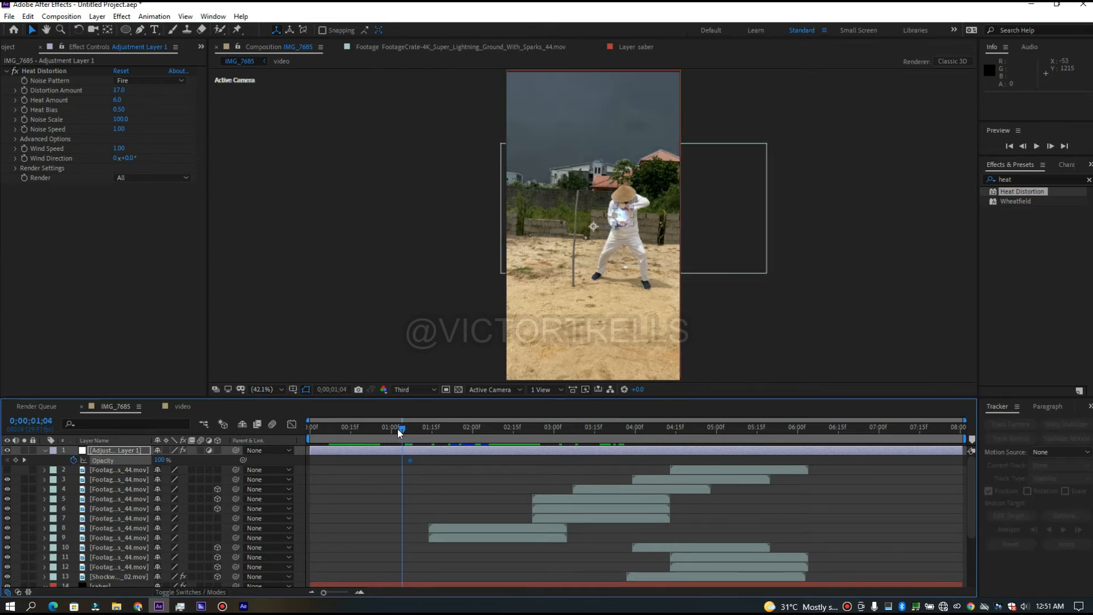
left_click_drag(165, 464, 5, 444)
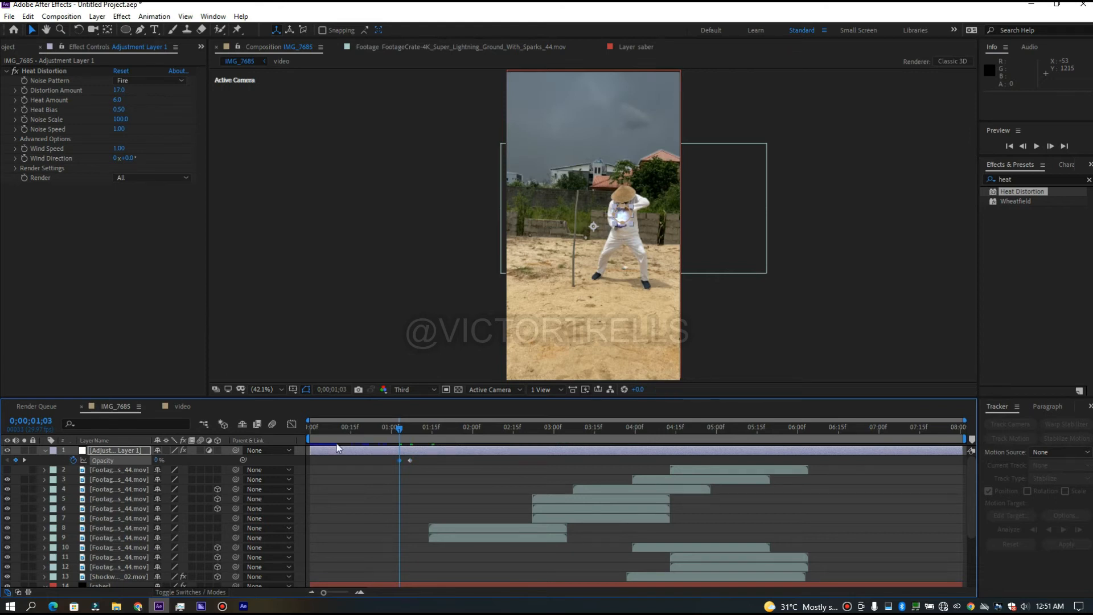
left_click_drag(493, 445, 637, 441)
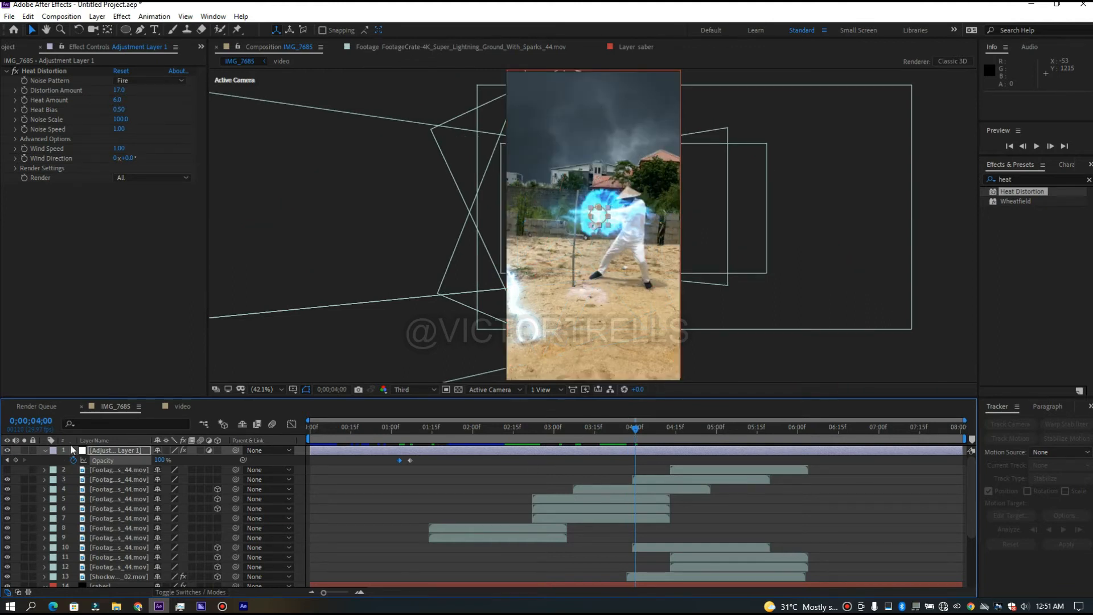
left_click(15, 459)
- Fade the adjustment layer out with a 0% Opacity keyframe at 0;00;04;04
left_click_drag(637, 428, 646, 430)
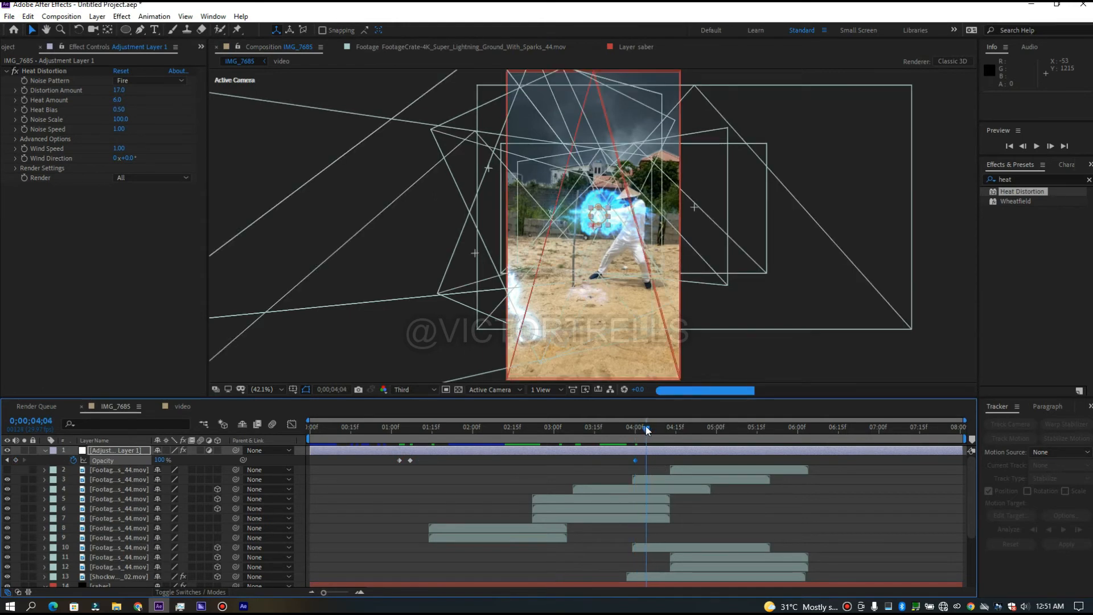
left_click_drag(158, 461, 3, 454)
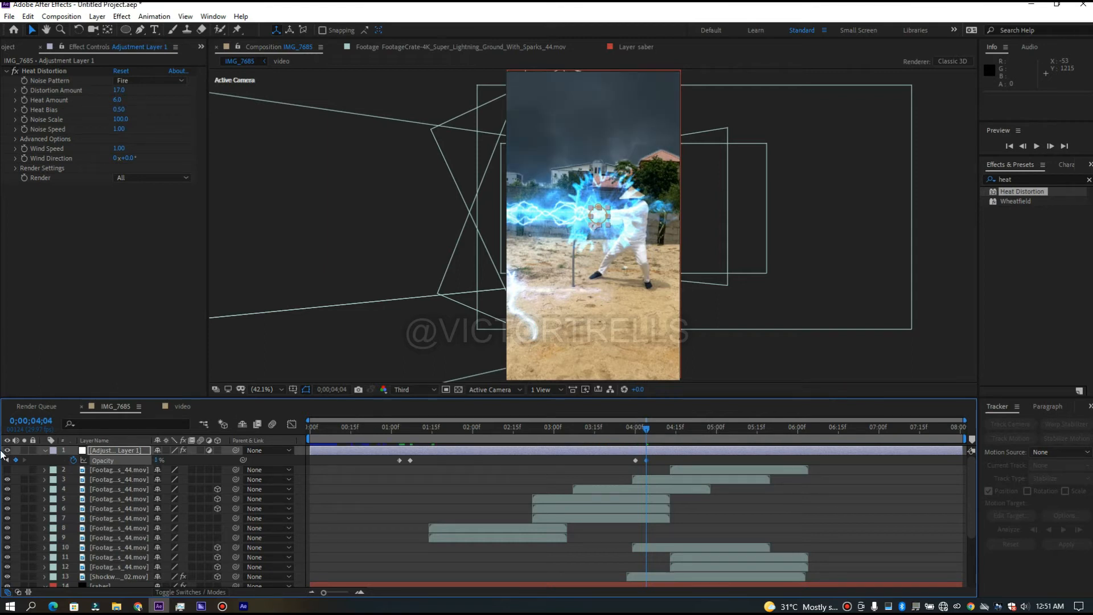
left_click(157, 460)
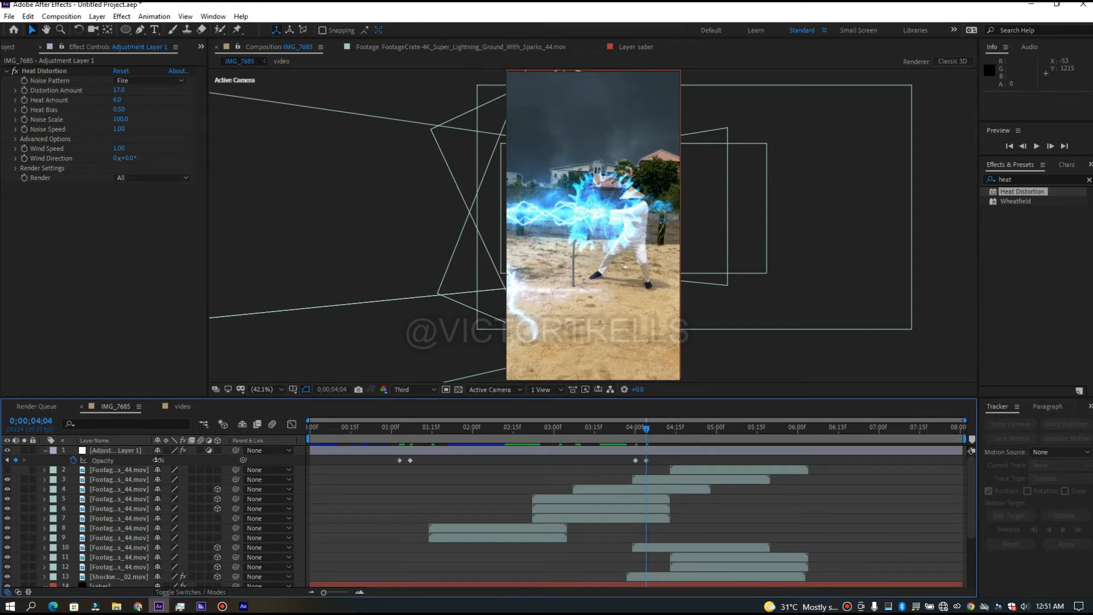
left_click(646, 460)
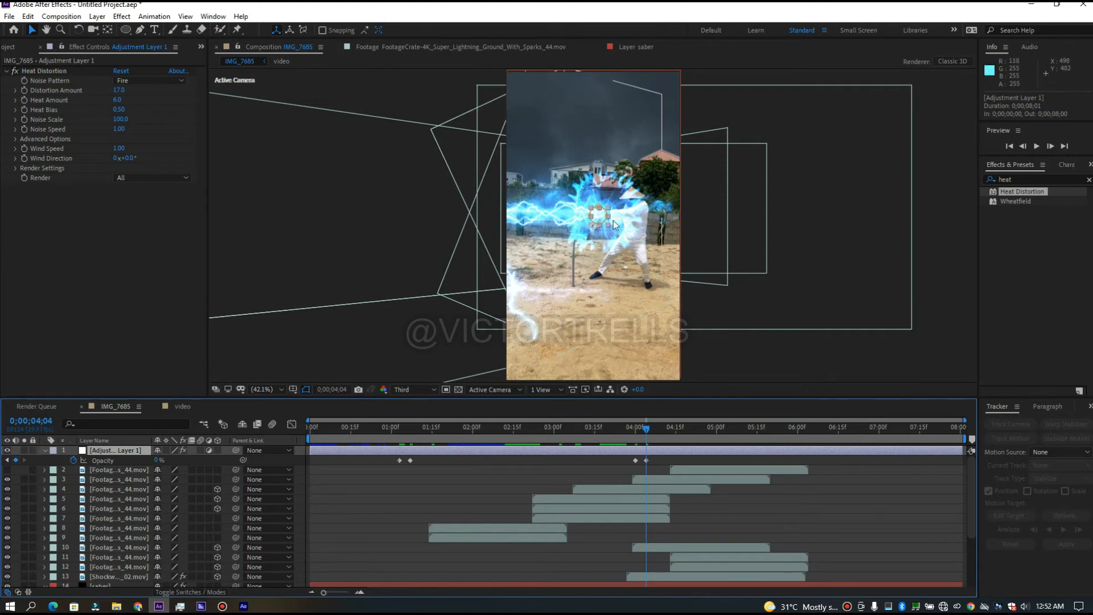
- Duplicate the heat distortion adjustment layer and reveal the copy's keyframed properties
left_click(521, 432)
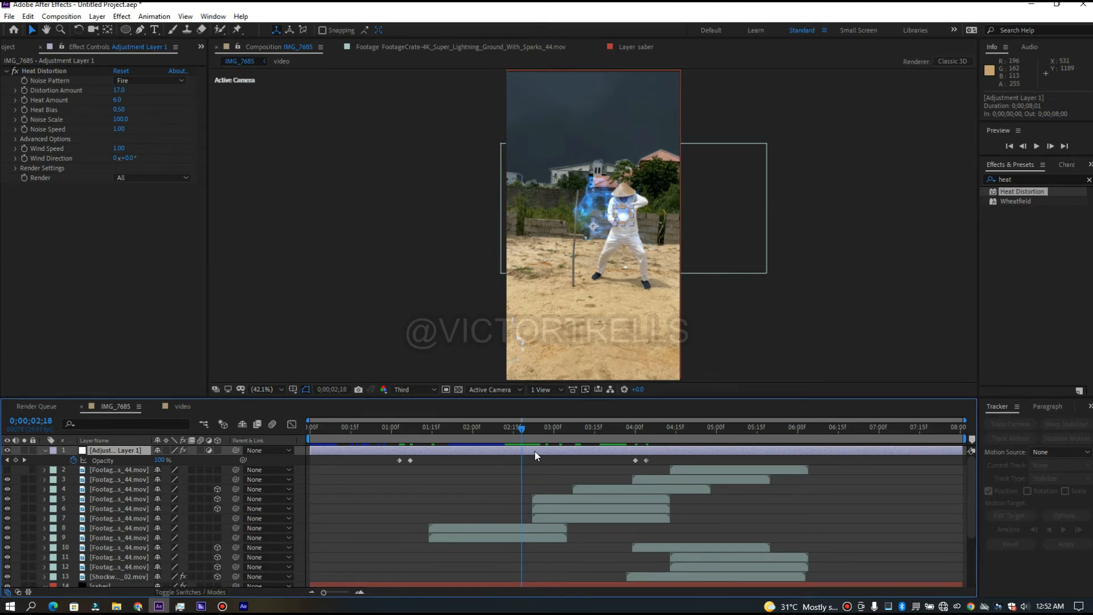
key("ctrl+d")
key("u")
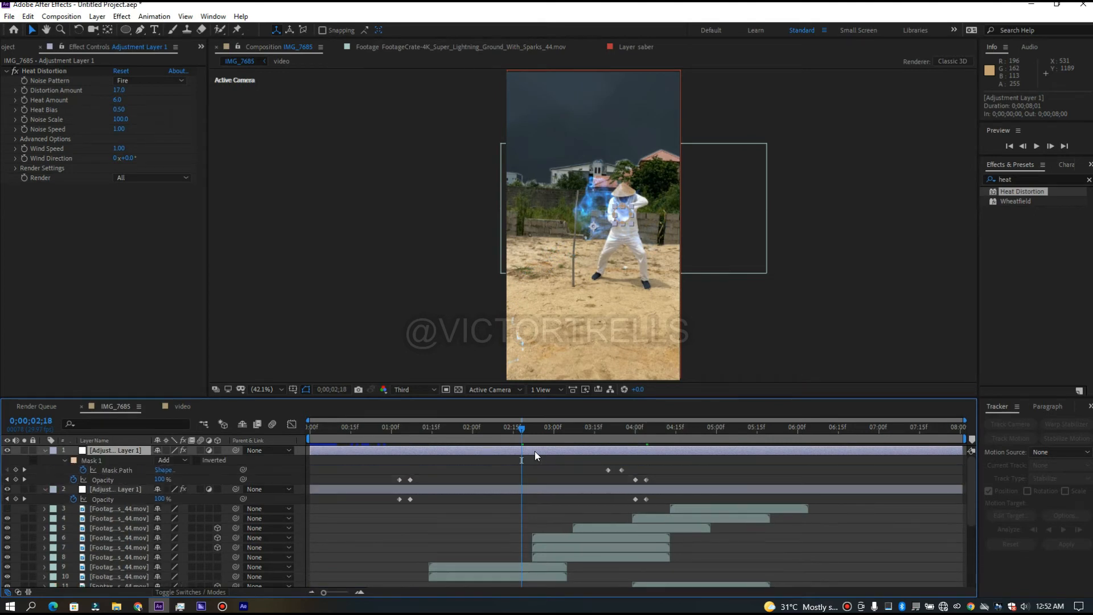
- Find the frame at 0;00;03;26 where the man thrusts his hands out and delete Mask 1 from the duplicated adjustment layer
left_click_drag(529, 428, 594, 431)
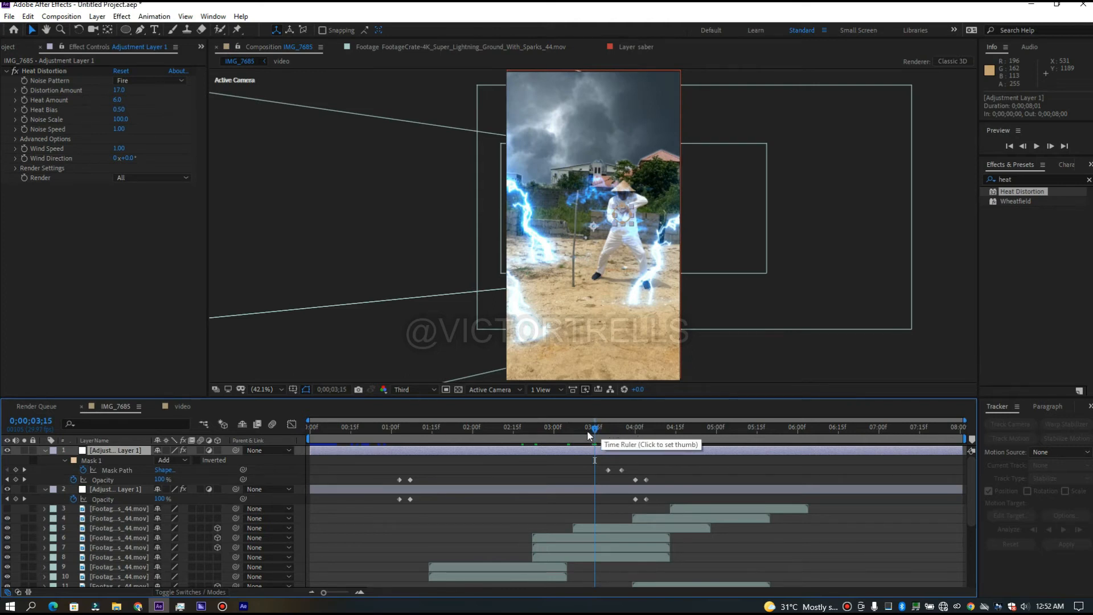
left_click(619, 430)
mouse_move(621, 430)
left_mouse_down()
mouse_move(654, 429)
mouse_move(633, 429)
left_mouse_up()
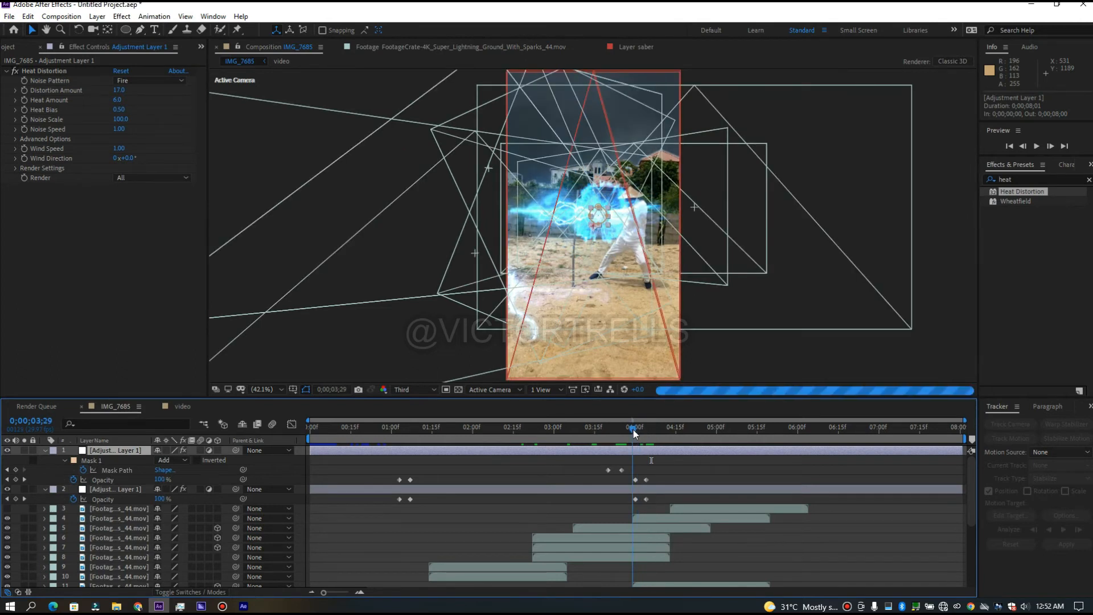
left_click_drag(633, 434, 627, 435)
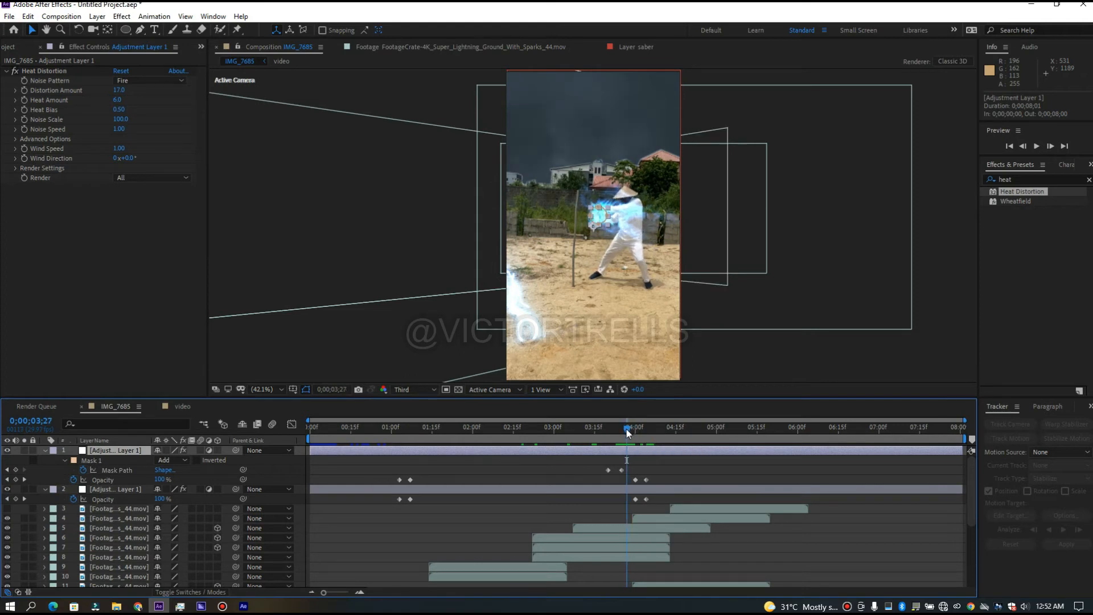
left_click_drag(629, 436, 627, 432)
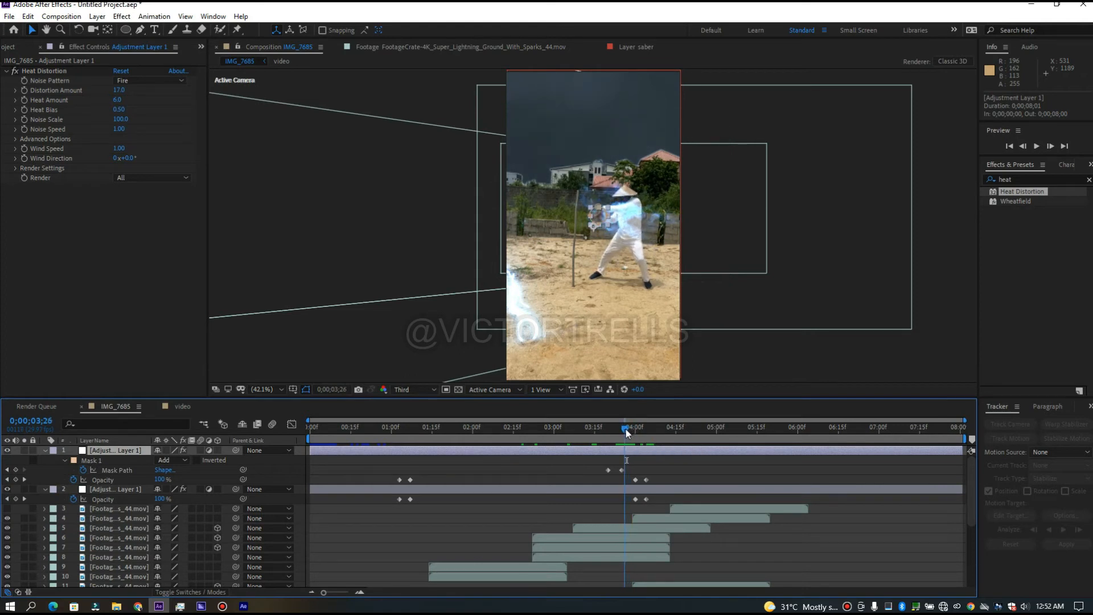
left_click(94, 463)
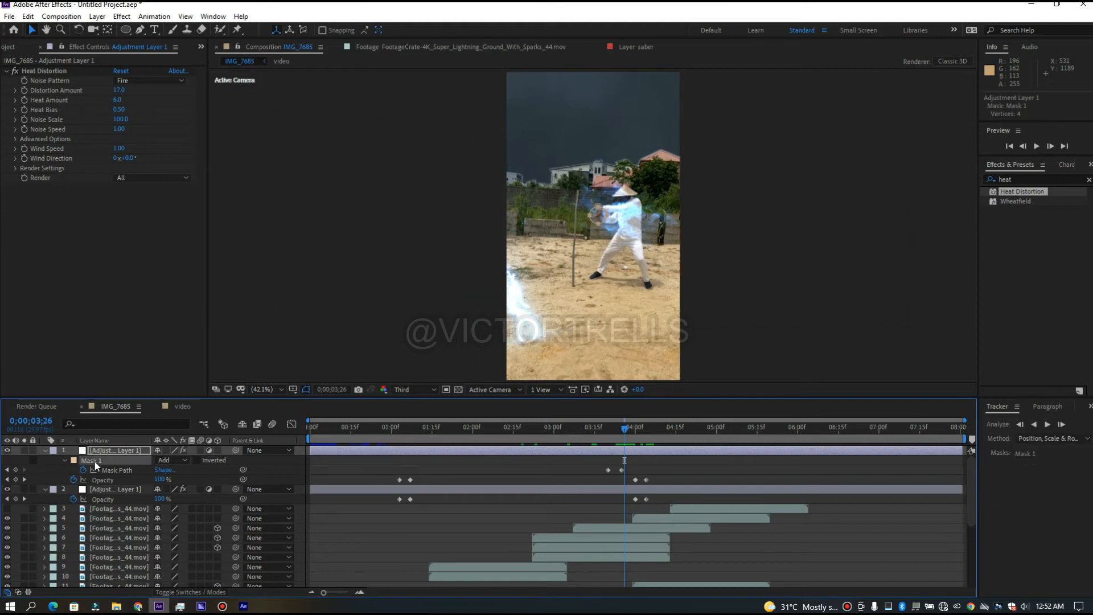
key("Delete")
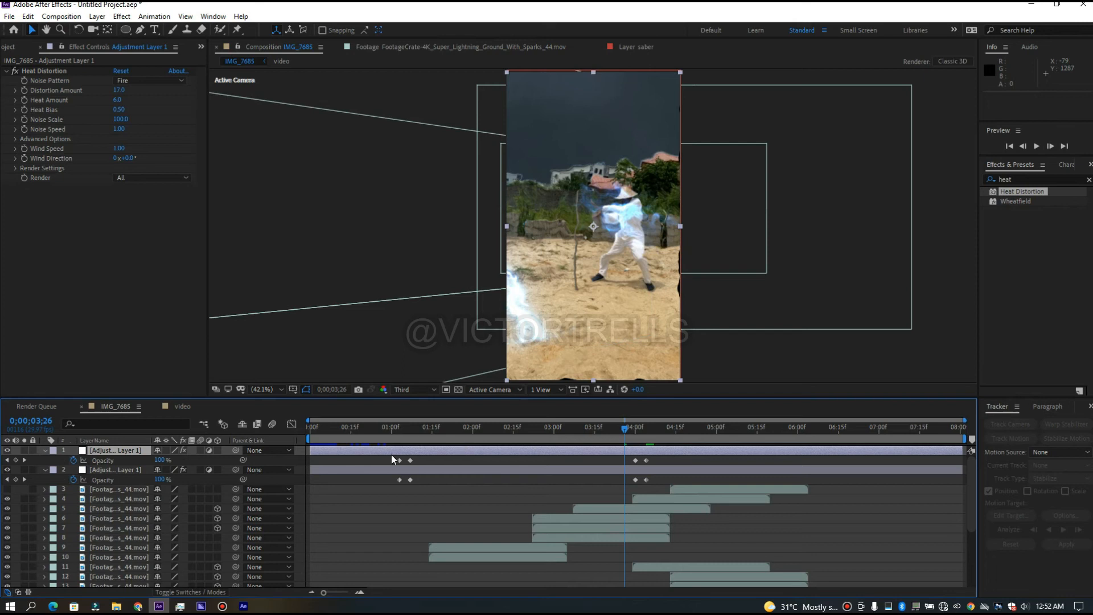
- Shift all four Opacity keyframes of the duplicated adjustment layer later so the first one falls at 0;00;03;26
left_click_drag(391, 459, 666, 464)
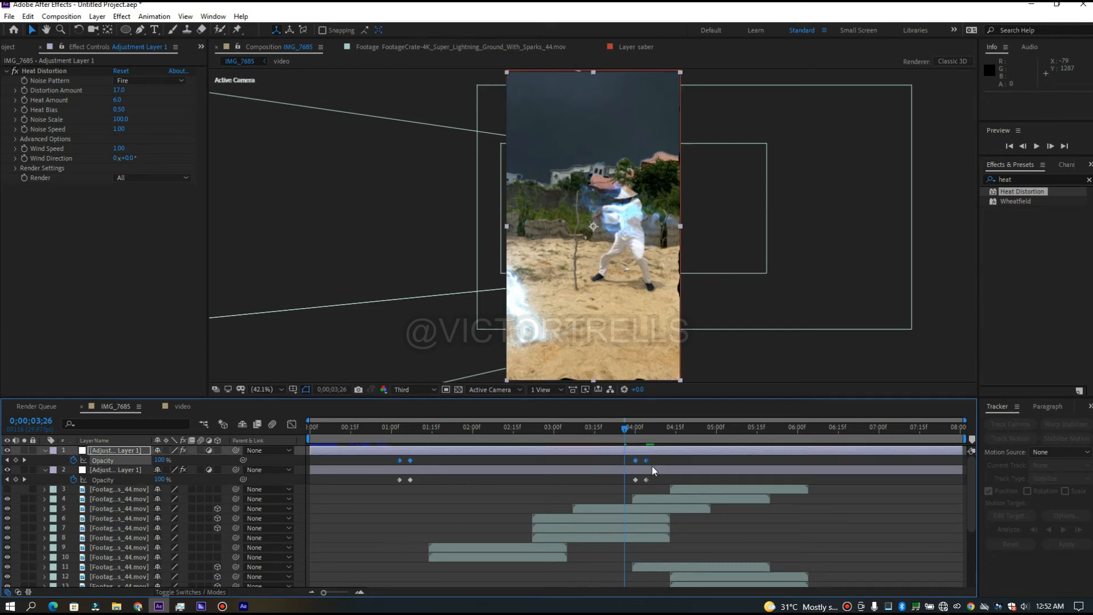
left_click_drag(640, 460, 710, 456)
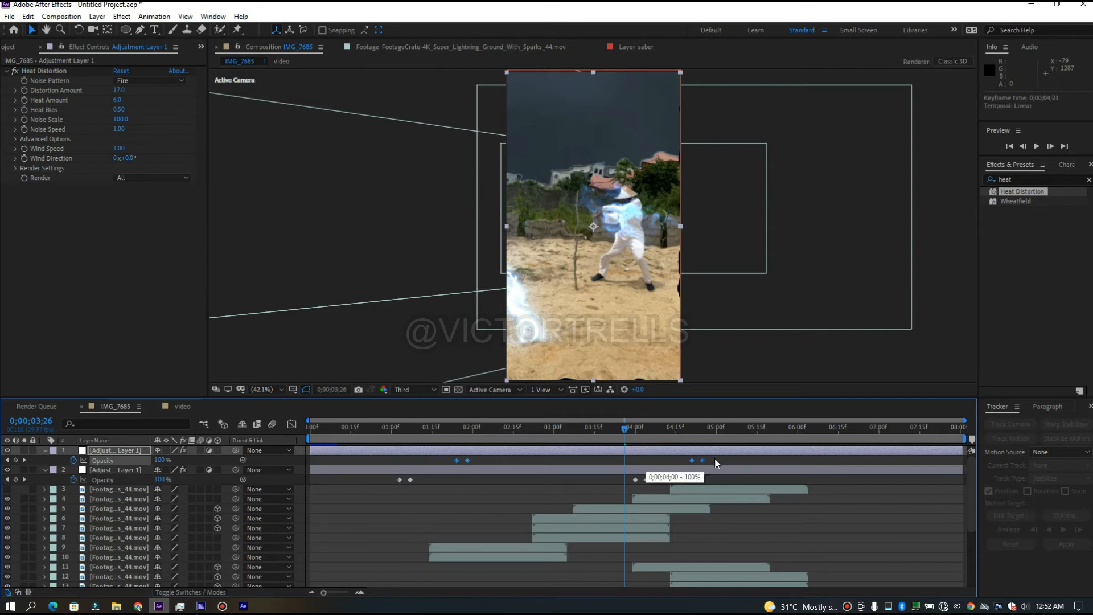
left_click_drag(775, 467, 861, 461)
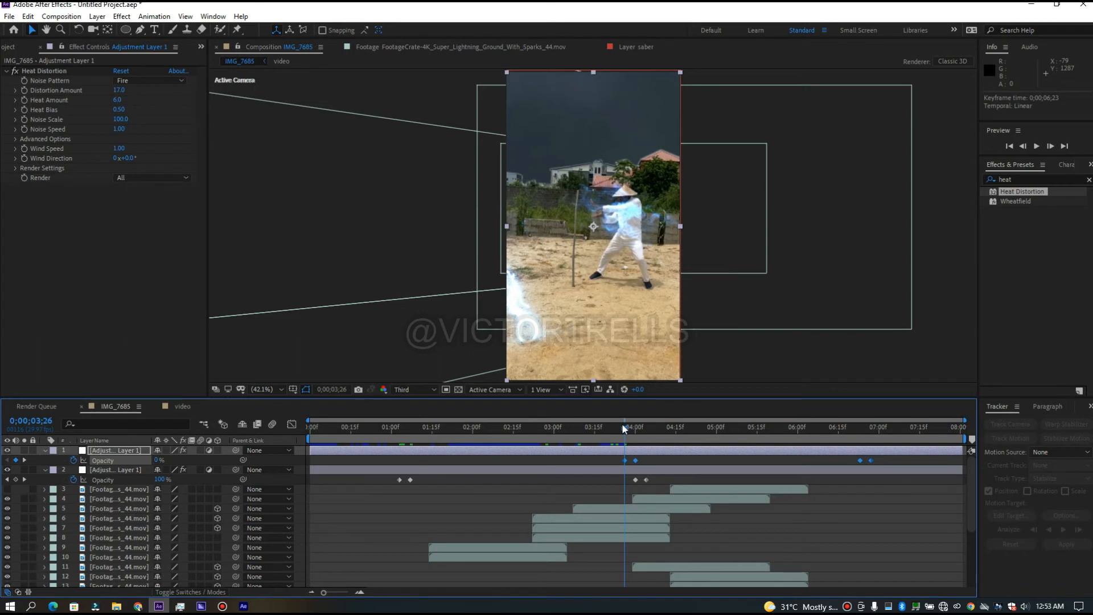
- Draw an elliptical mask about 93 × 88 px around the man's outstretched hands on the duplicate and feather it 9 pixels
mouse_move(624, 425)
left_mouse_down()
mouse_move(644, 426)
mouse_move(626, 431)
left_mouse_up()
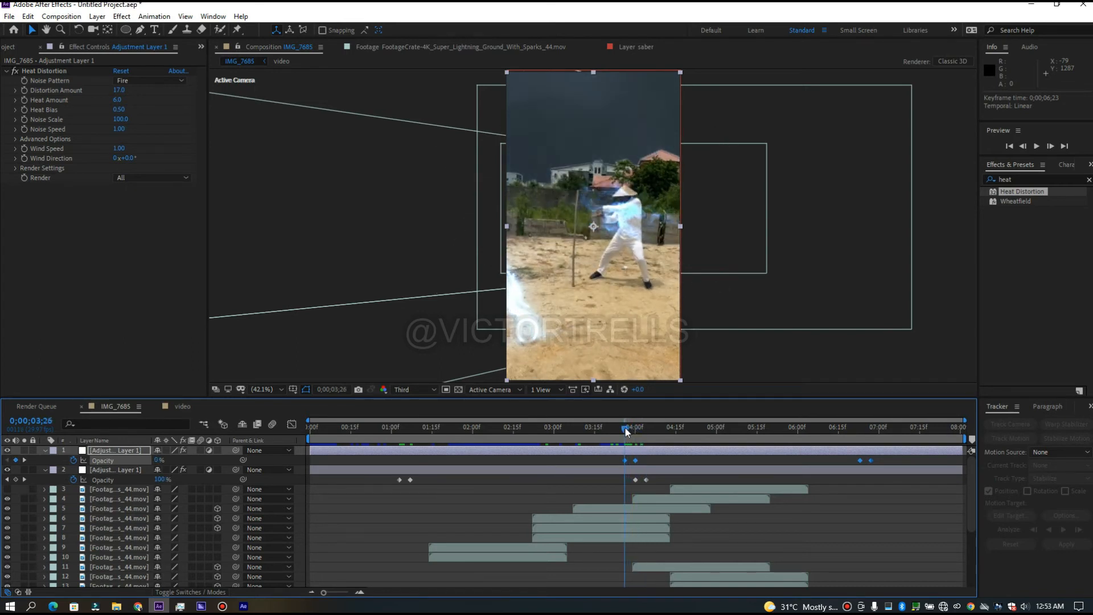
left_click(126, 29)
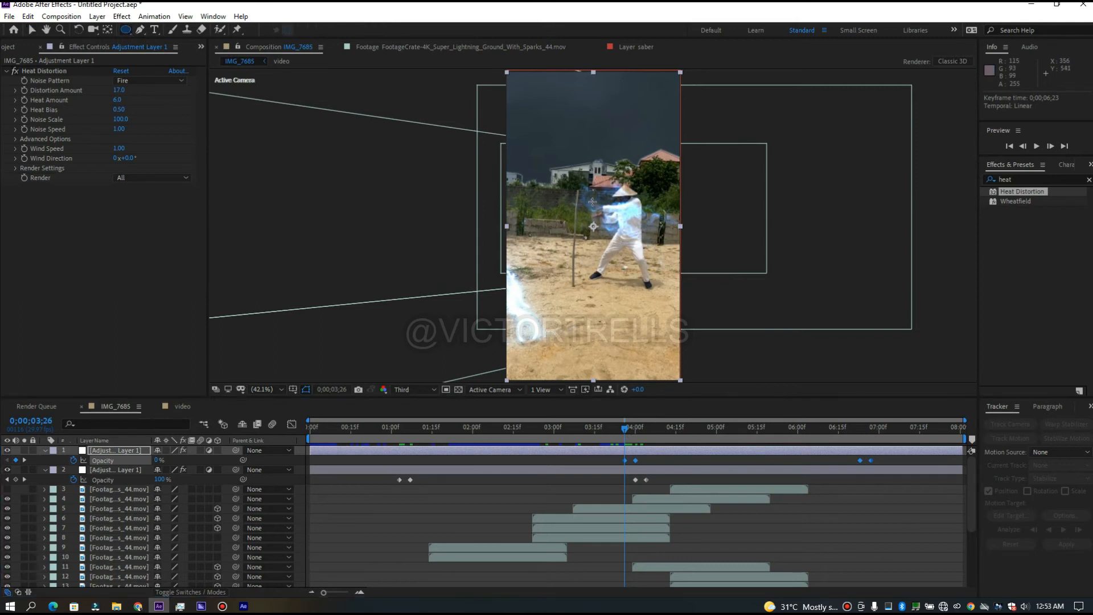
left_click_drag(589, 199, 611, 221)
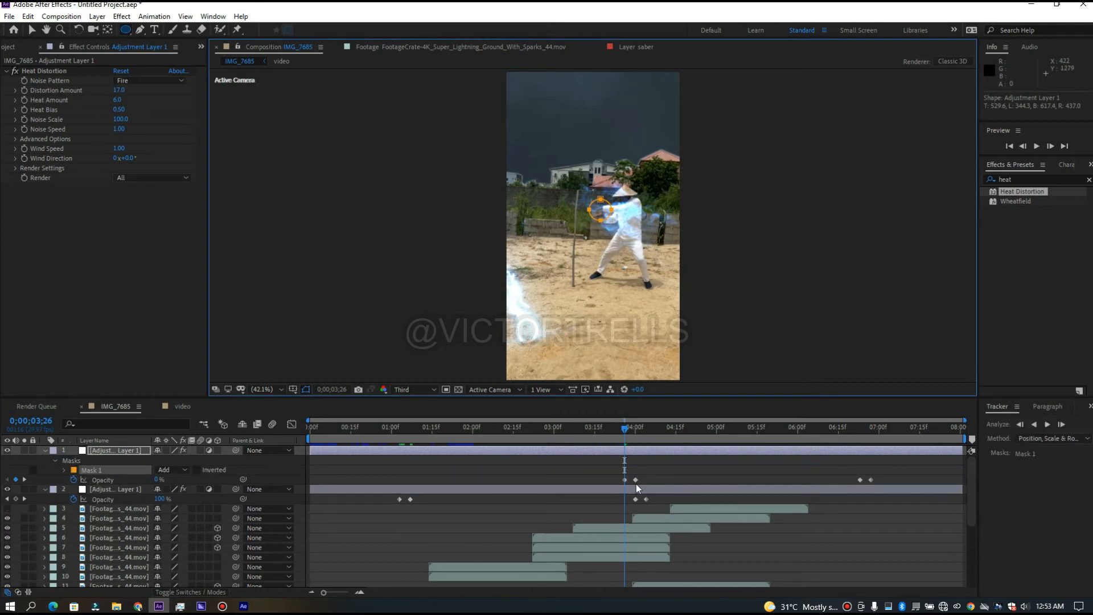
key("f")
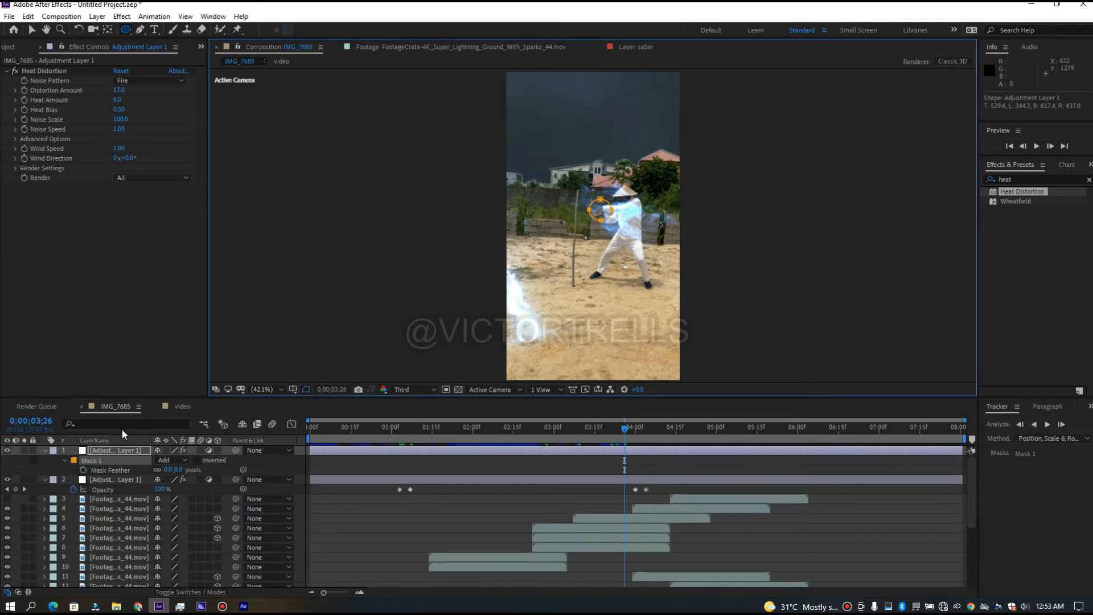
left_click_drag(165, 470, 172, 469)
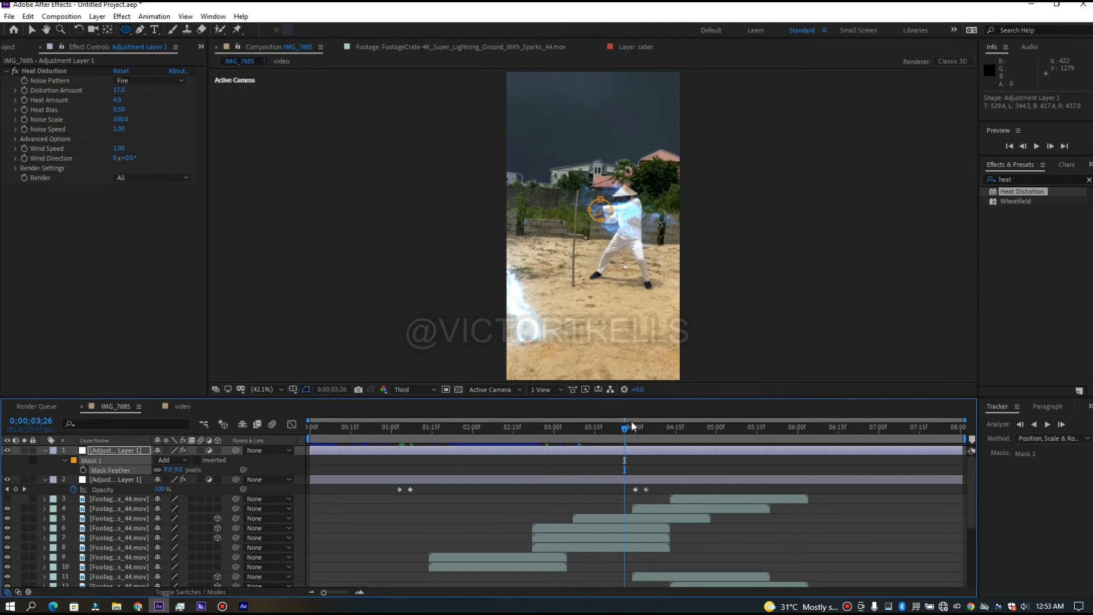
- At 0;00;03;27, move the elliptical mask about 17 px down onto the energy ball and start a Mask Path keyframe
left_click_drag(626, 433, 628, 435)
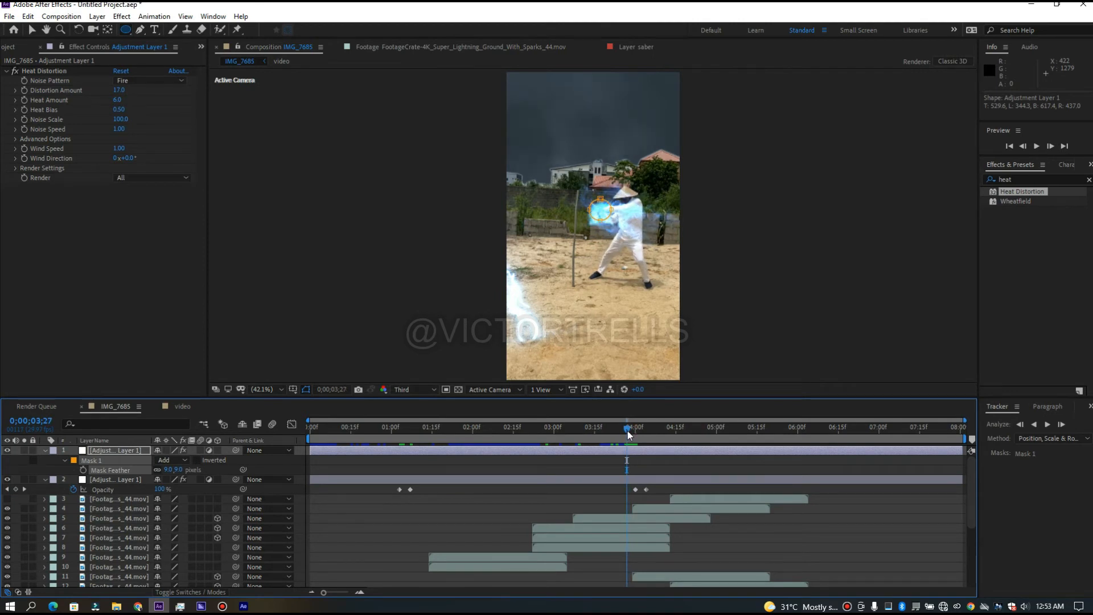
left_click(32, 29)
left_click(600, 220)
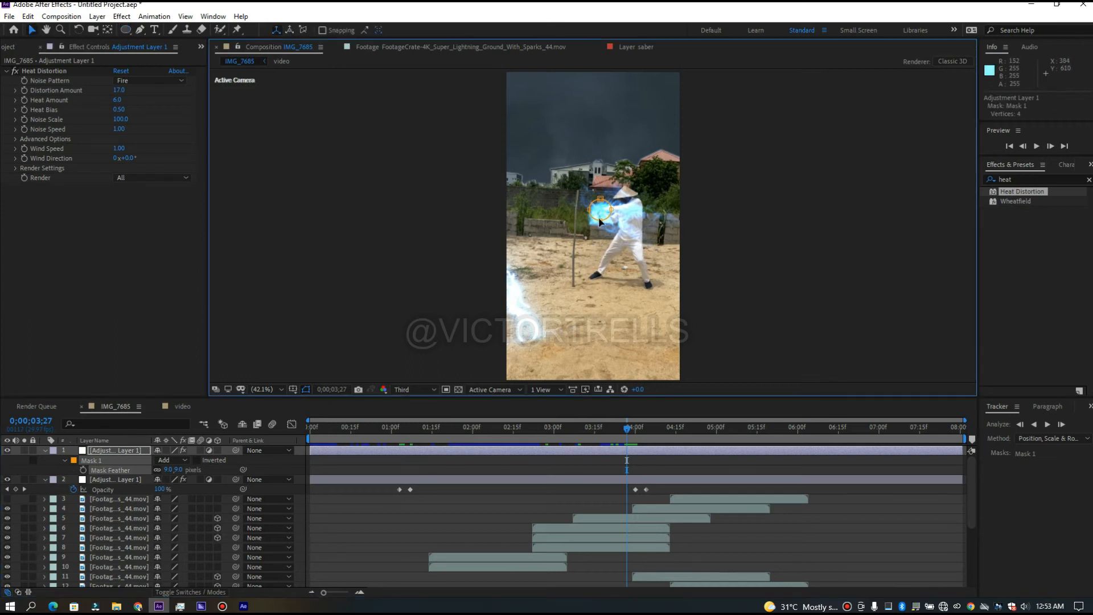
double_click(599, 220)
left_click_drag(608, 215, 608, 220)
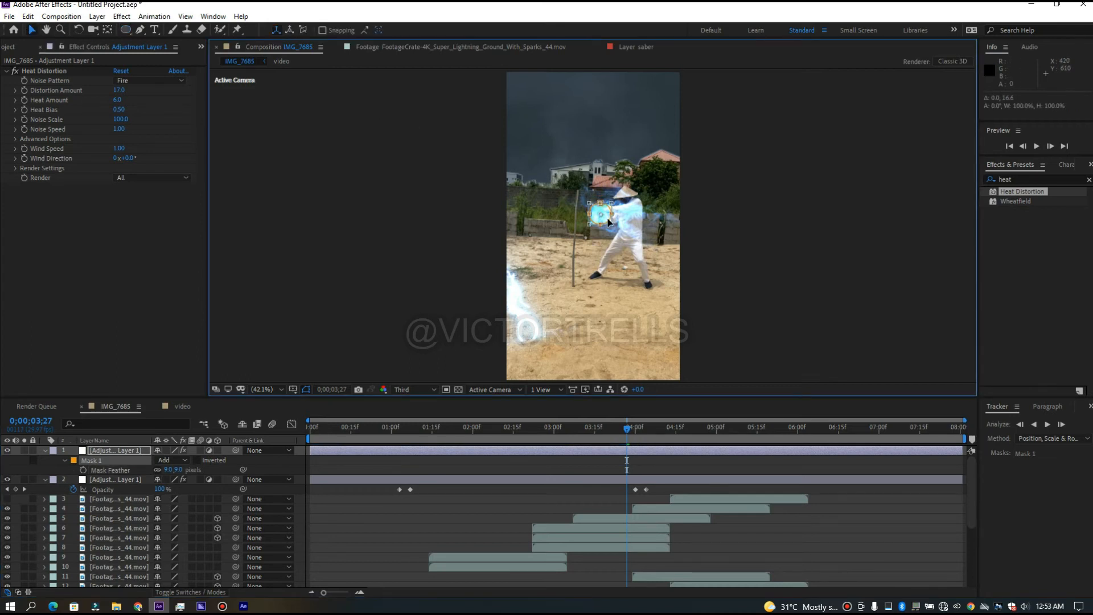
double_click(573, 331)
key("m")
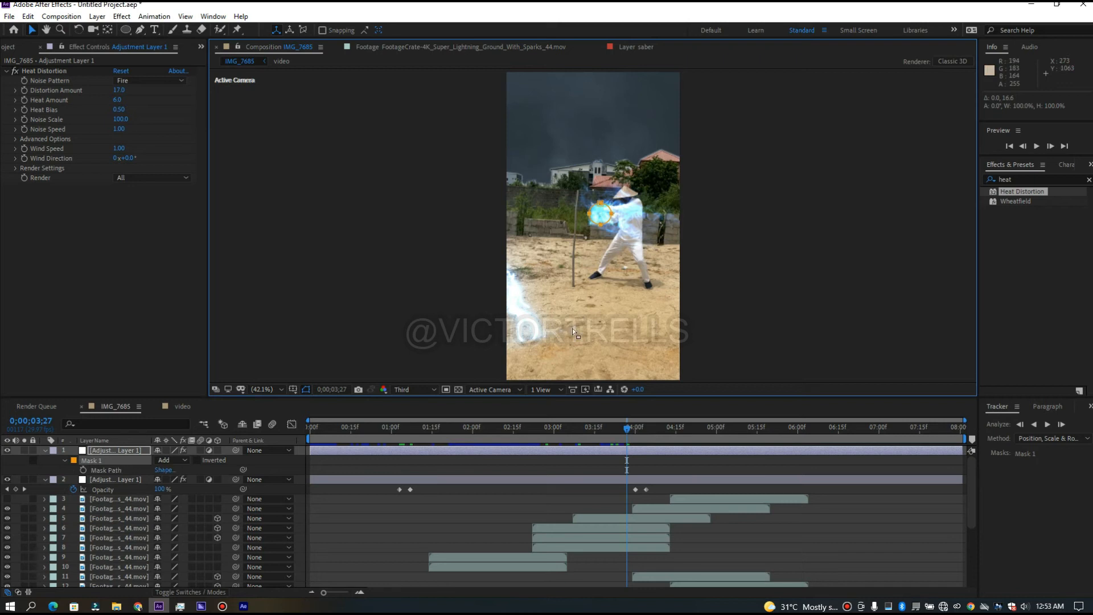
left_click(84, 469)
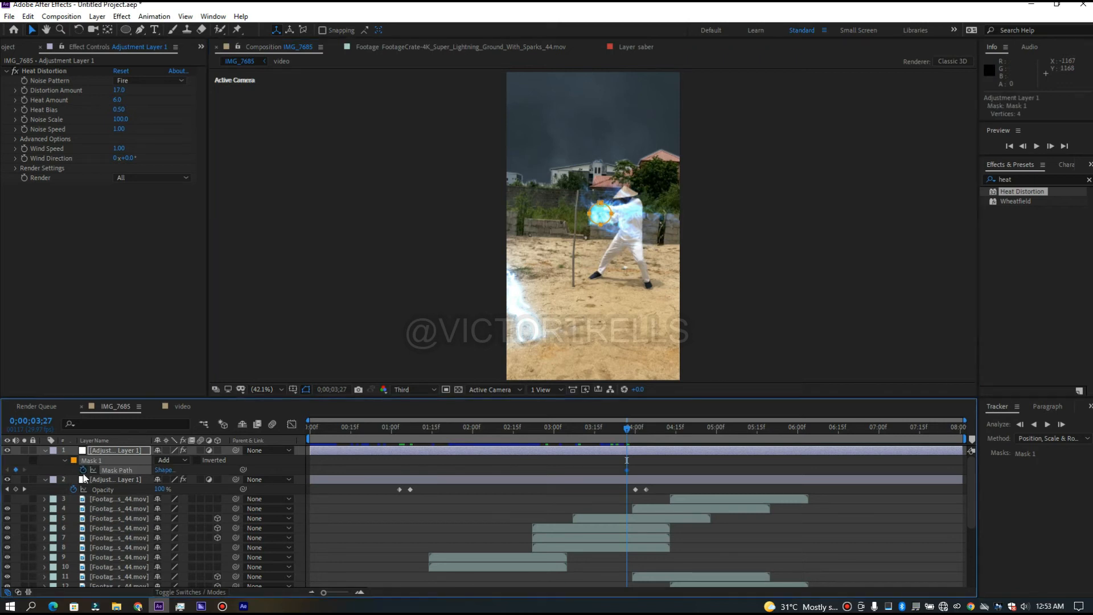
- Examine the lightning blast frames between 0;00;05;02 and 0;00;04;09 to see how it spreads beyond the new mask
left_click_drag(628, 430, 724, 433)
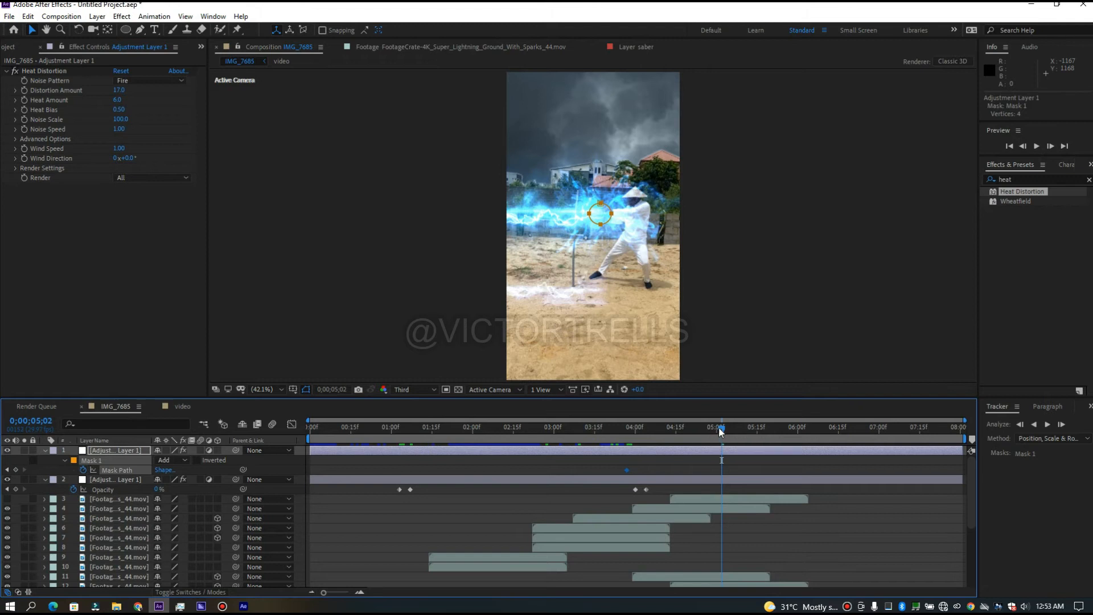
left_click(709, 430)
left_click(709, 429)
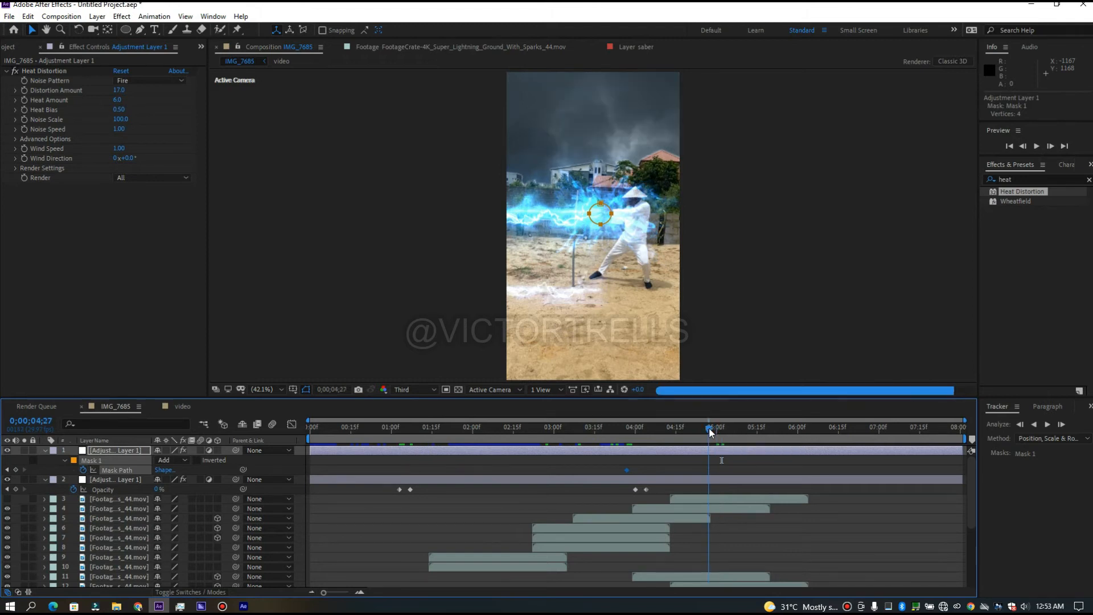
left_click(688, 428)
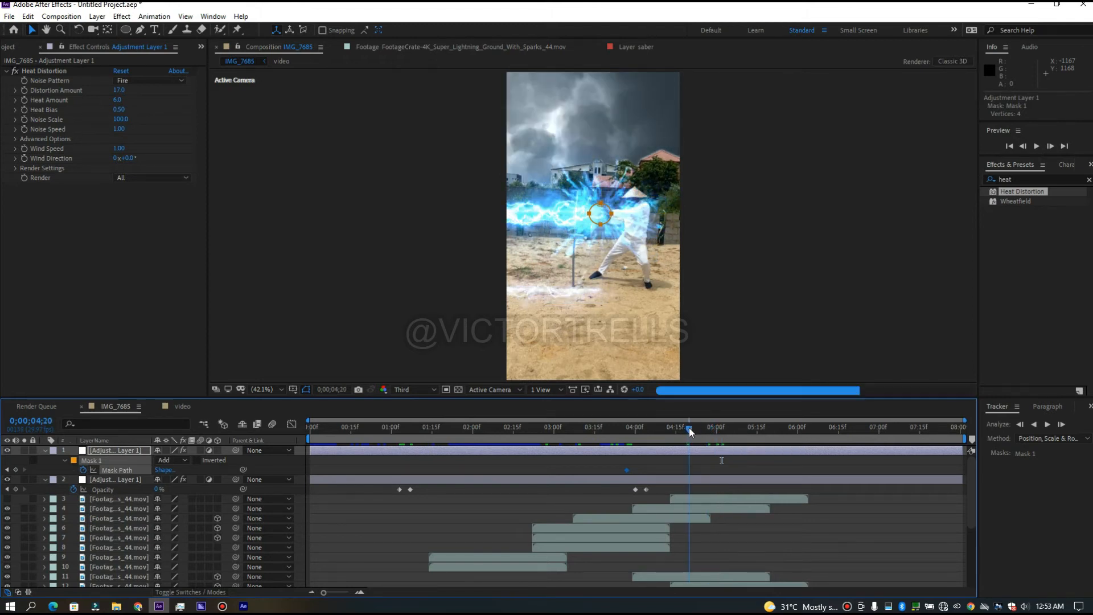
left_click(683, 432)
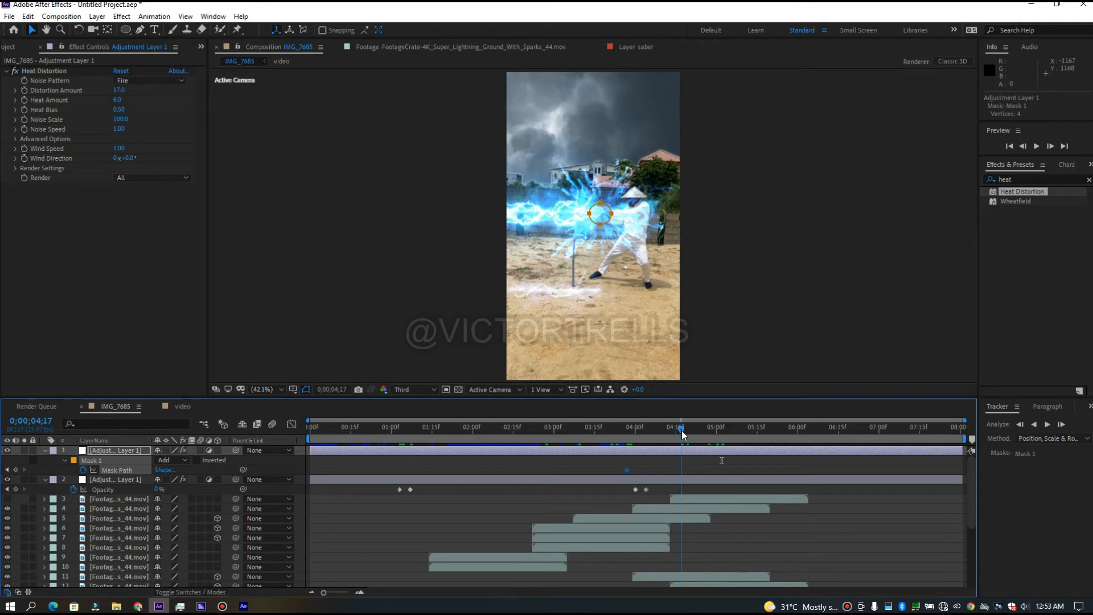
left_click(672, 429)
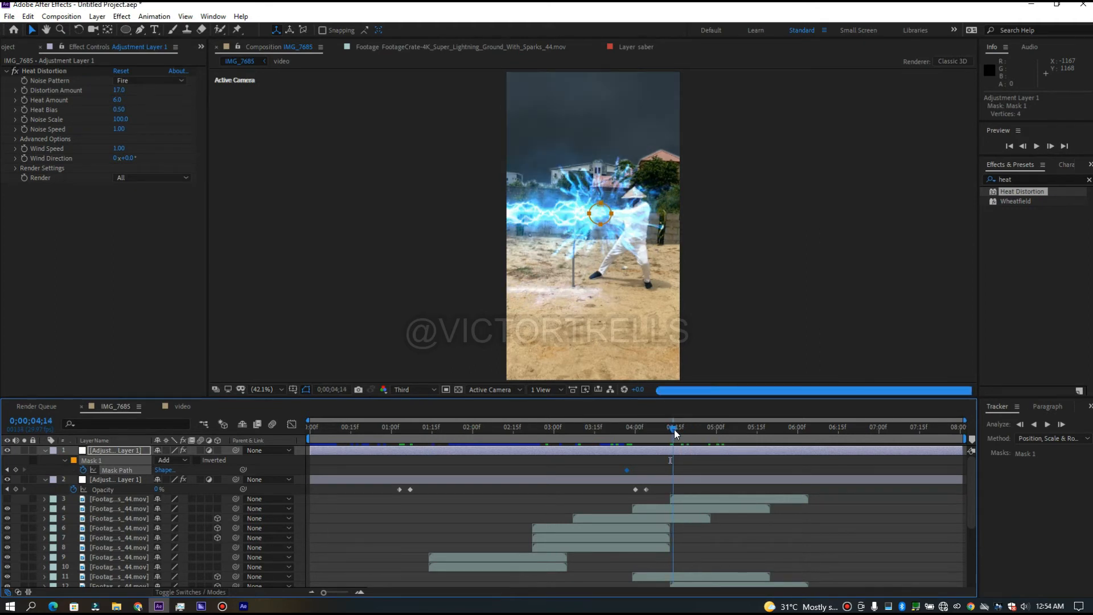
mouse_move(669, 433)
left_mouse_down()
mouse_move(648, 435)
mouse_move(659, 430)
left_mouse_up()
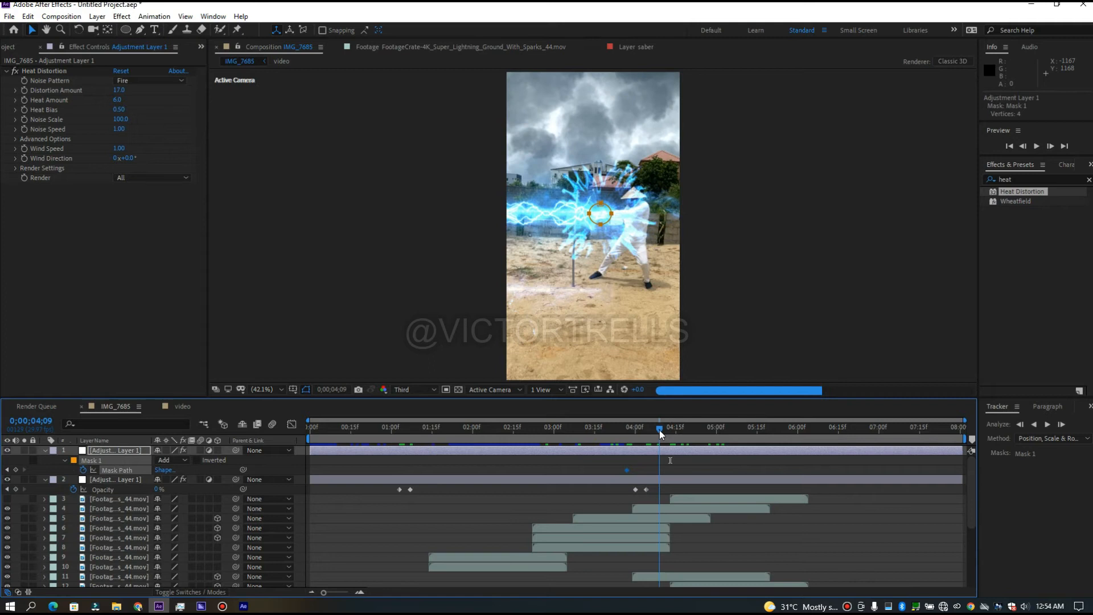
left_click(667, 457)
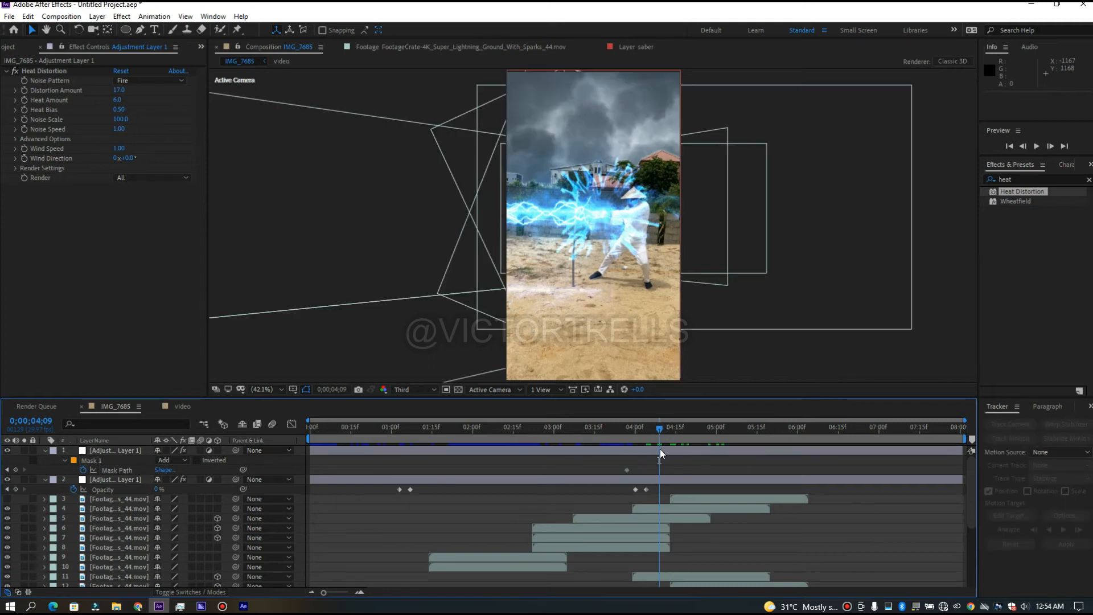
- At 0;00;04;09, enlarge the top adjustment layer's elliptical mask to about 450 × 465 px around the lightning burst and feather it 51 pixels
left_click(660, 449)
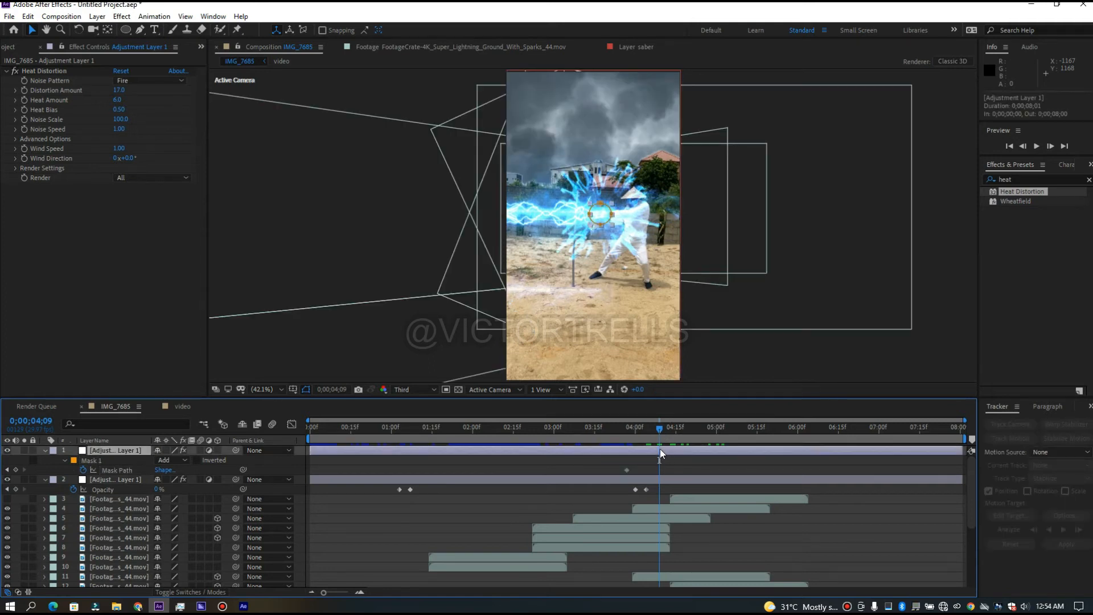
left_click(603, 206)
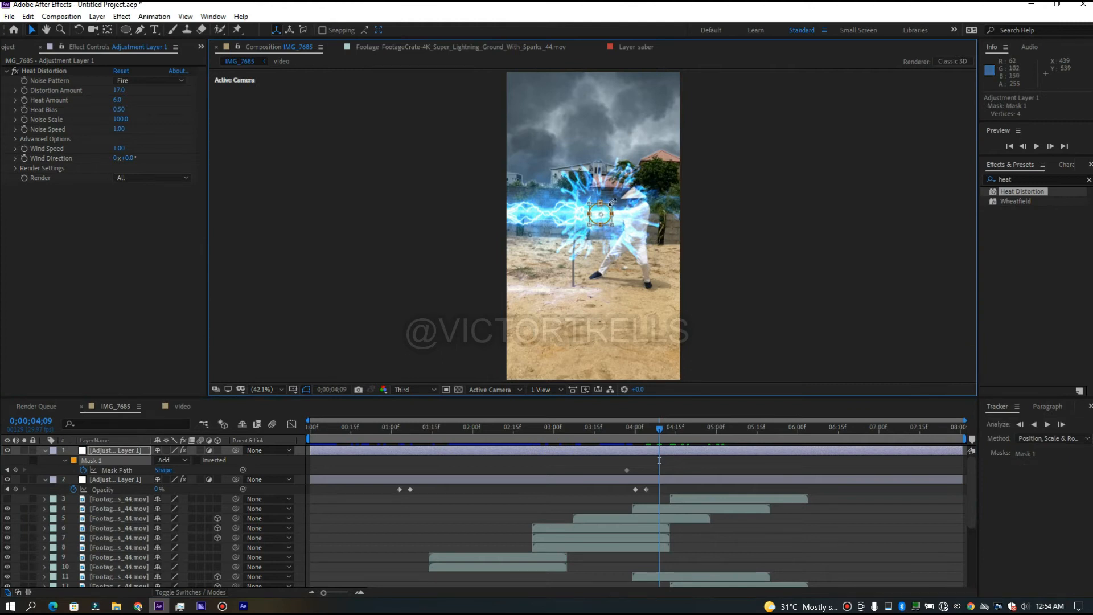
left_click_drag(614, 198, 660, 146)
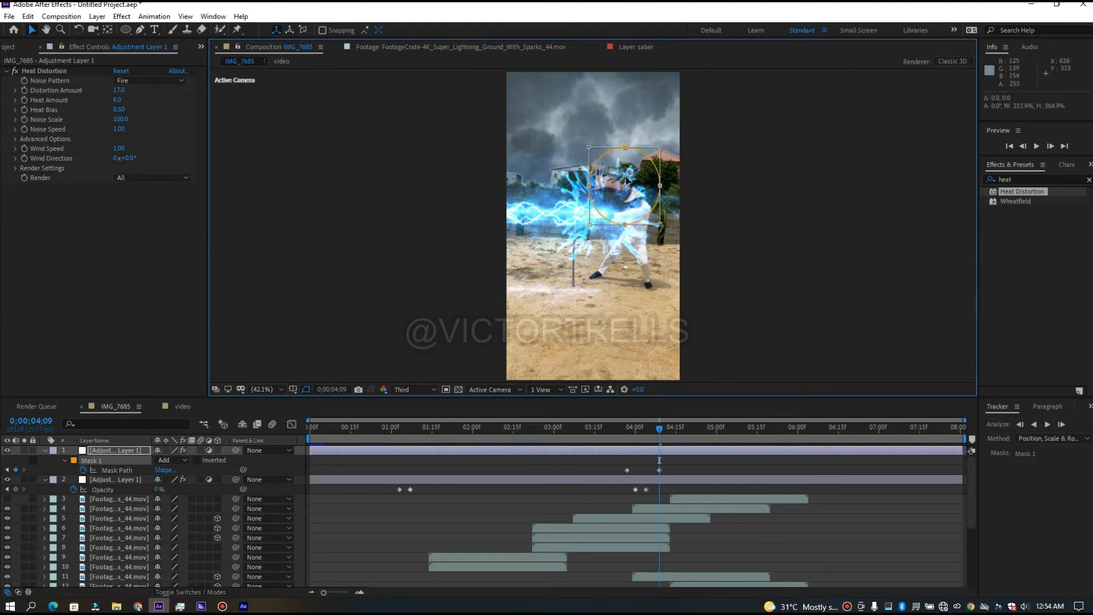
left_click_drag(590, 224, 542, 264)
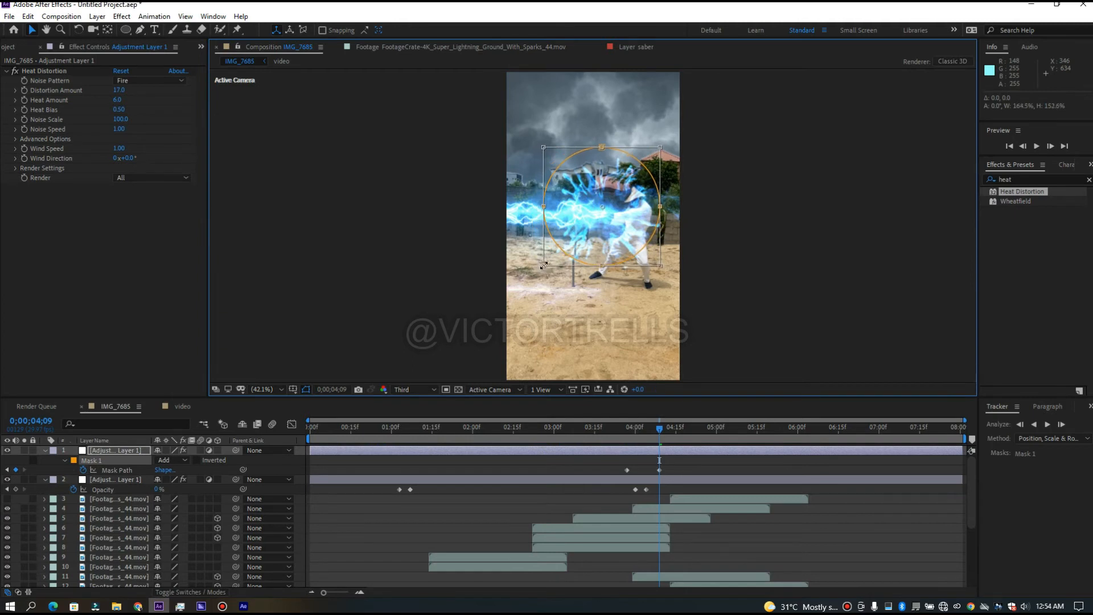
left_click_drag(659, 146, 647, 162)
left_click_drag(618, 195, 623, 198)
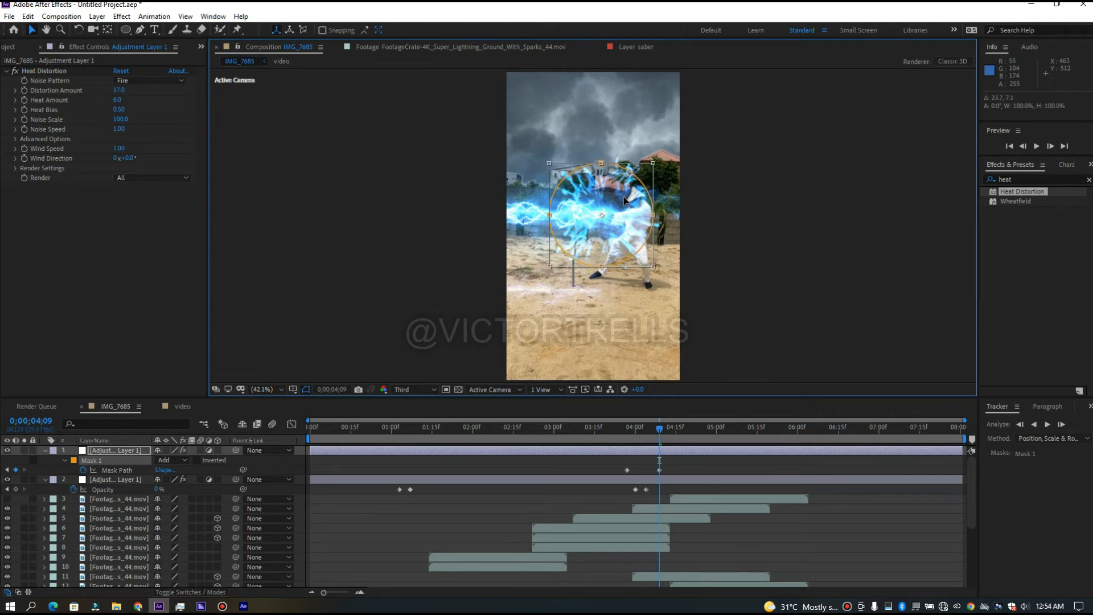
left_click_drag(652, 163, 655, 159)
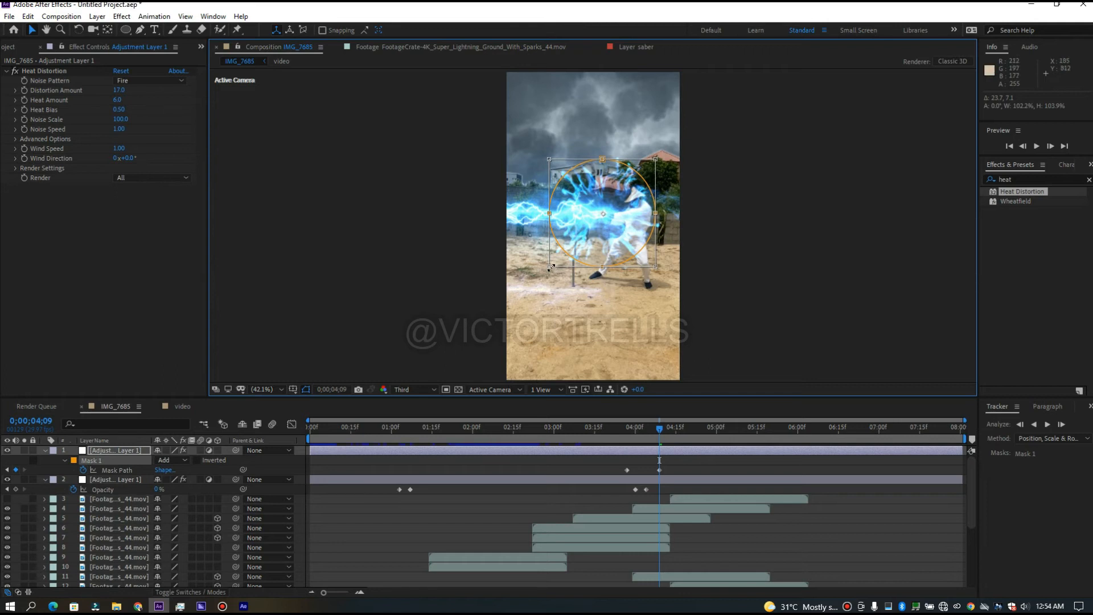
left_click_drag(550, 267, 548, 271)
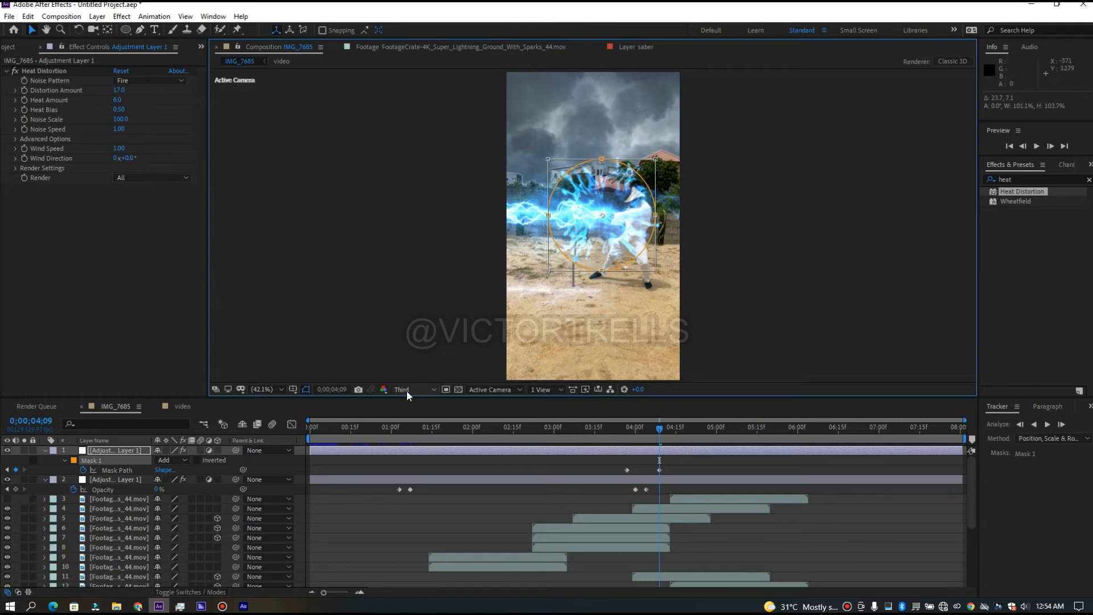
key("f")
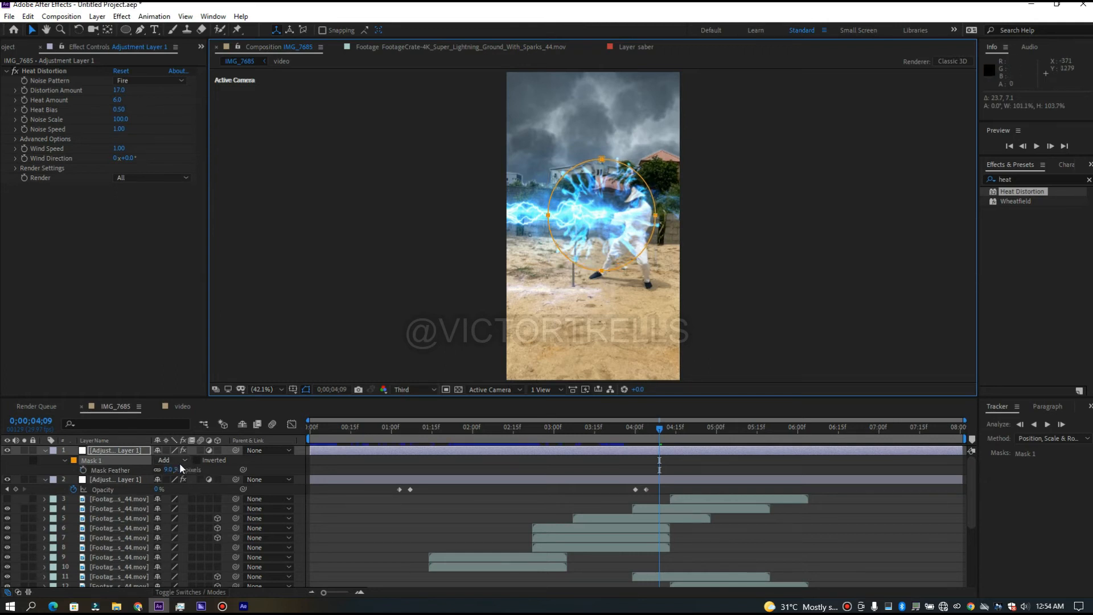
left_click_drag(167, 471, 190, 469)
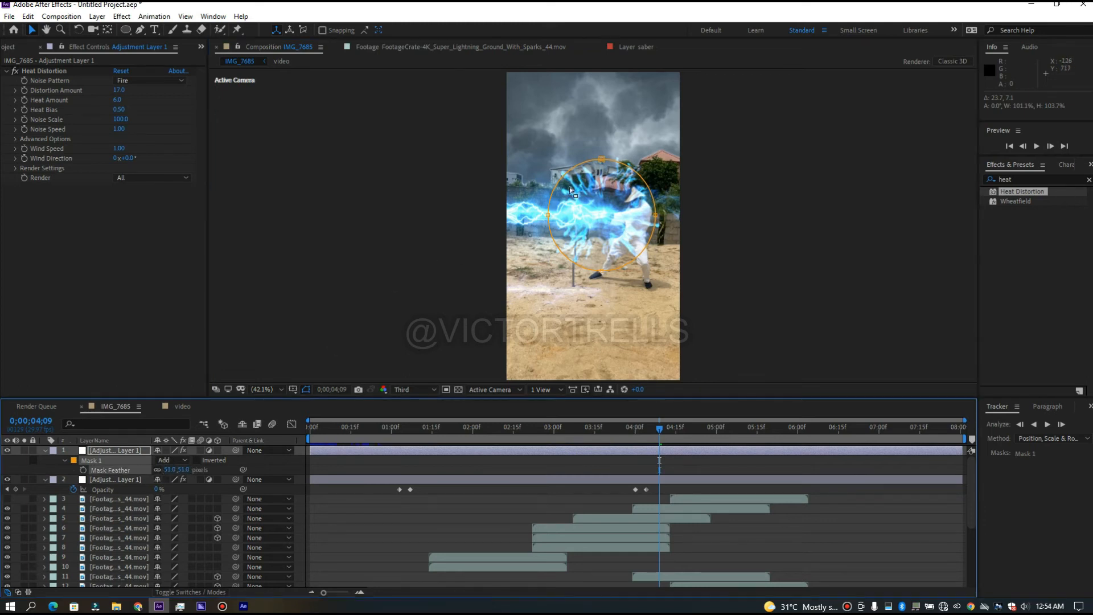
- Shift the top adjustment layer's first two Opacity keyframes so the first aligns with the Mask Path keyframe at 0;00;03;27
left_click(661, 450)
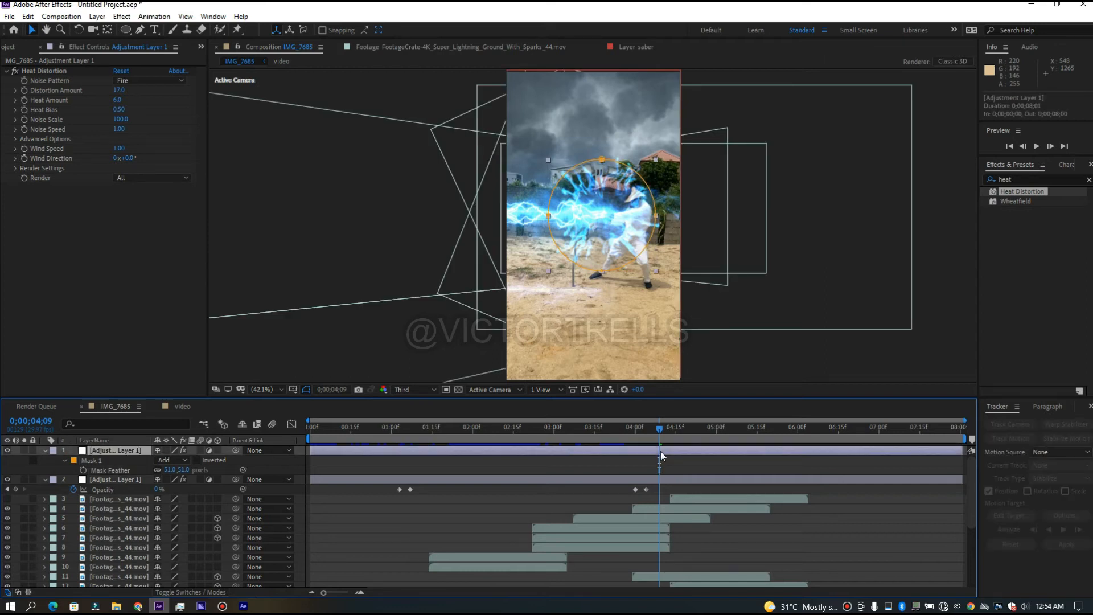
key("u")
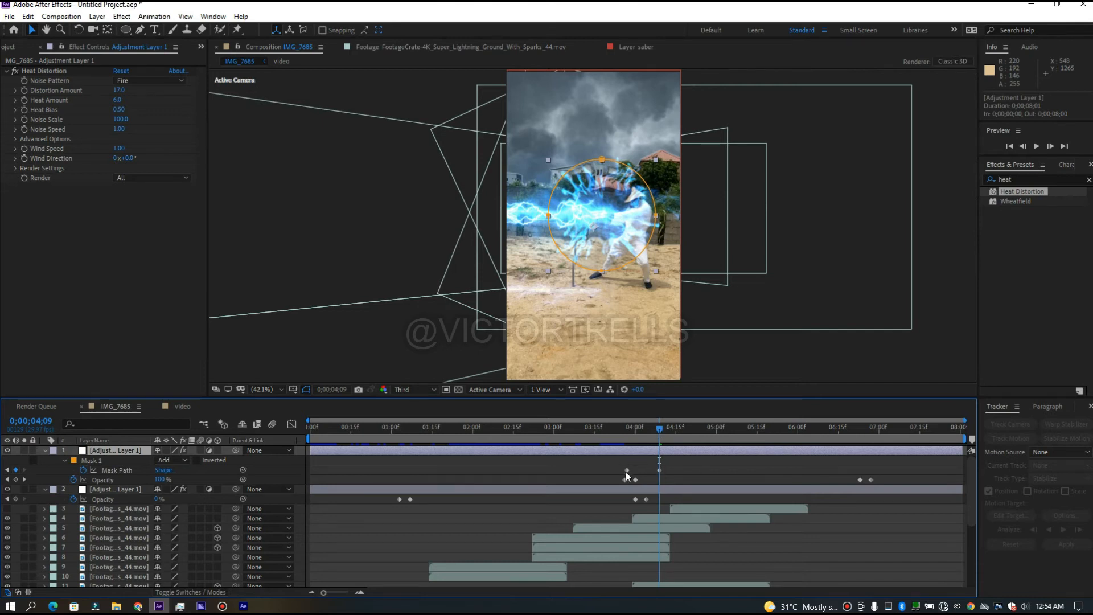
mouse_move(626, 472)
left_click_drag(661, 430, 630, 445)
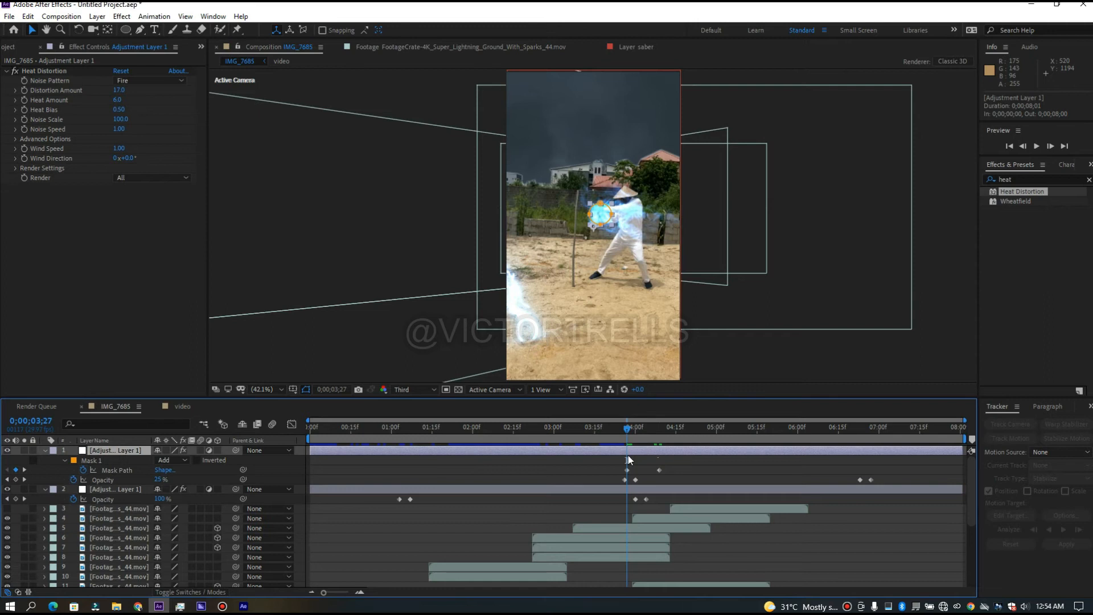
left_click_drag(615, 479, 637, 480)
left_click_drag(628, 430, 658, 422)
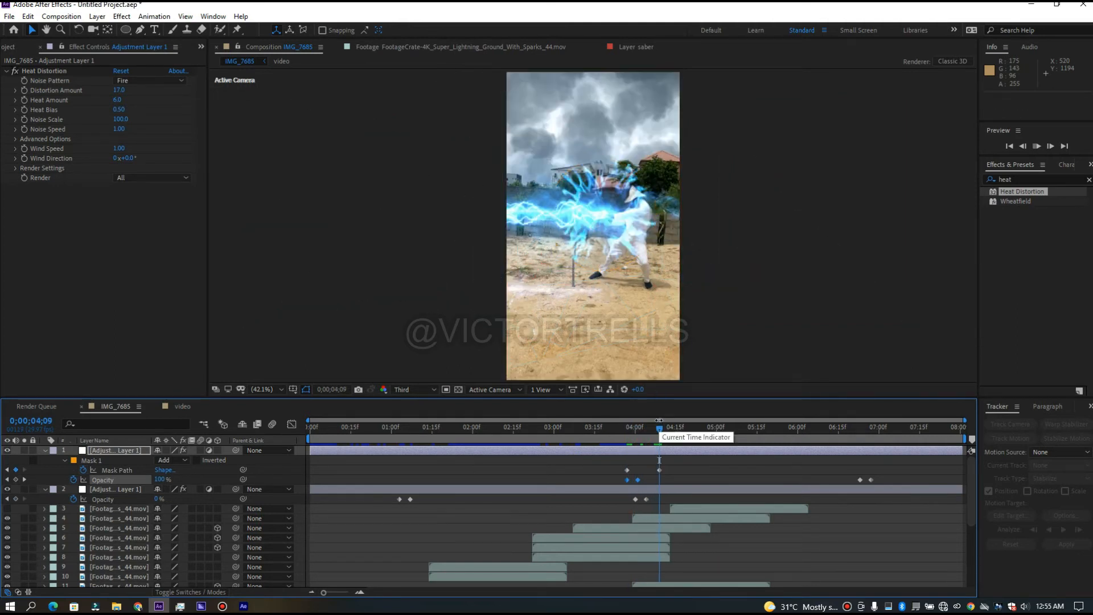
- Move the top adjustment layer's last two Opacity keyframes earlier so the fade-out starts at 0;00;05;00, and preview the blast
key("space")
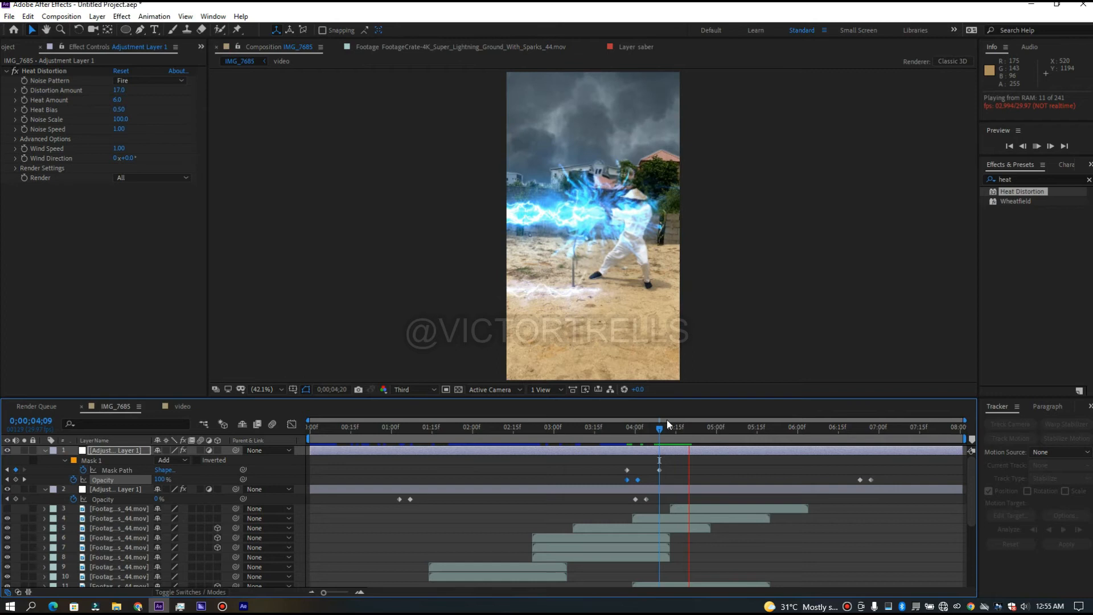
left_click_drag(850, 473, 719, 478)
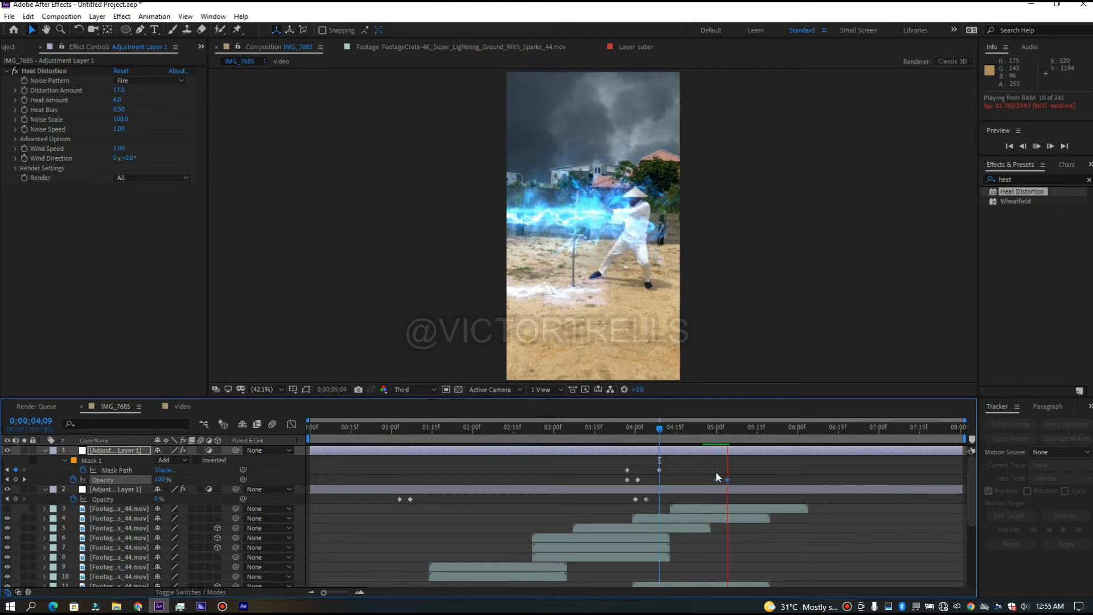
left_click_drag(656, 432, 622, 433)
key("space")
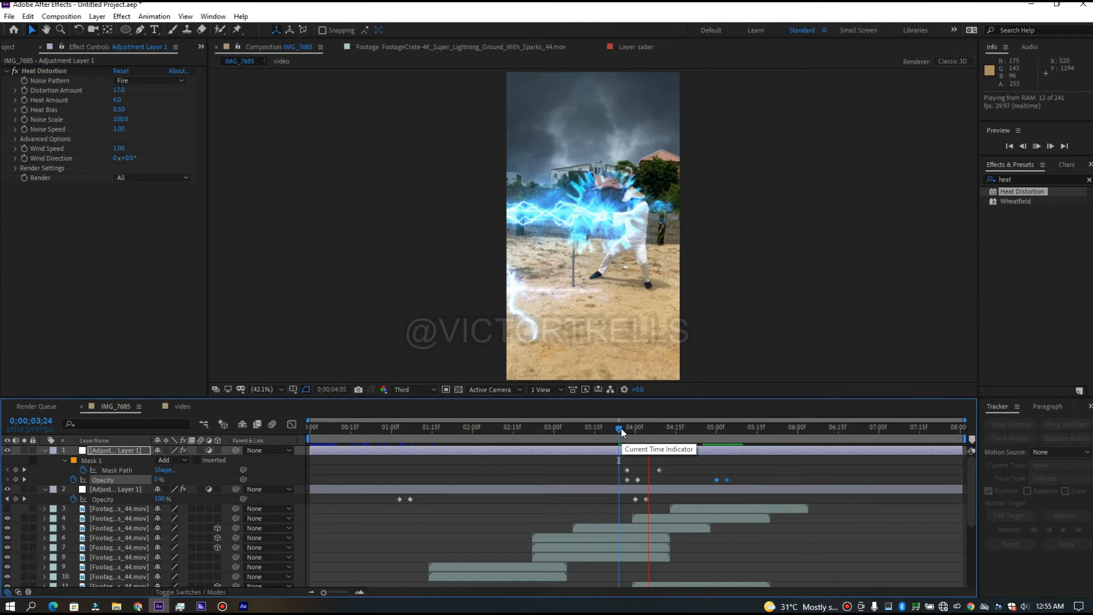
mouse_move(620, 427)
left_mouse_down()
mouse_move(528, 447)
mouse_move(533, 428)
mouse_move(609, 443)
left_mouse_up()
key("space")
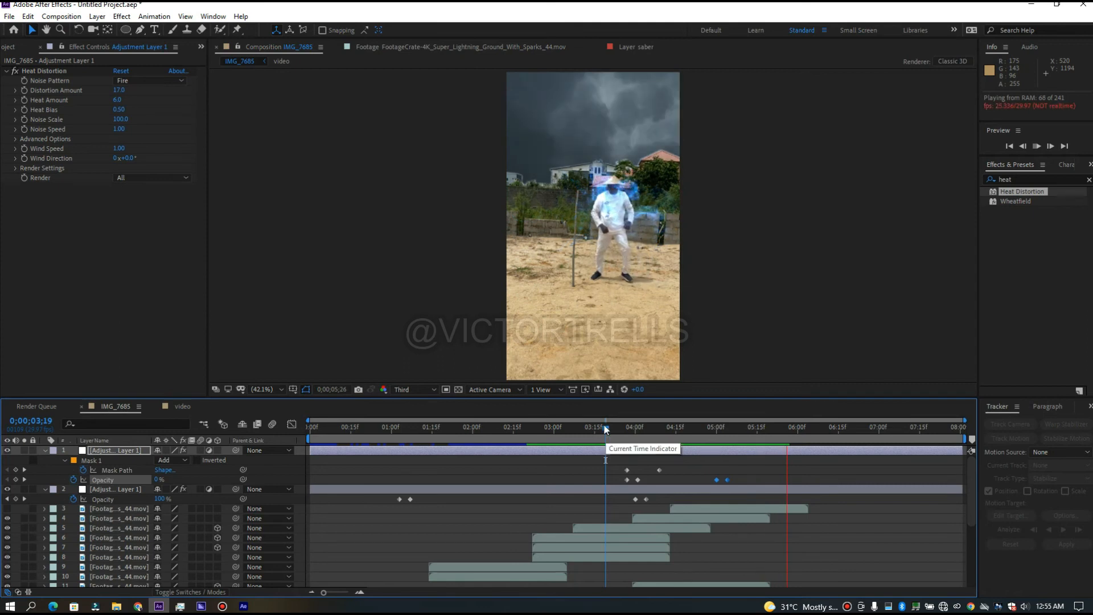
- Lengthen the distortion's fade-out by moving the final Opacity keyframe to about 0;00;05;25
left_click(653, 428)
left_click(669, 432)
key("space")
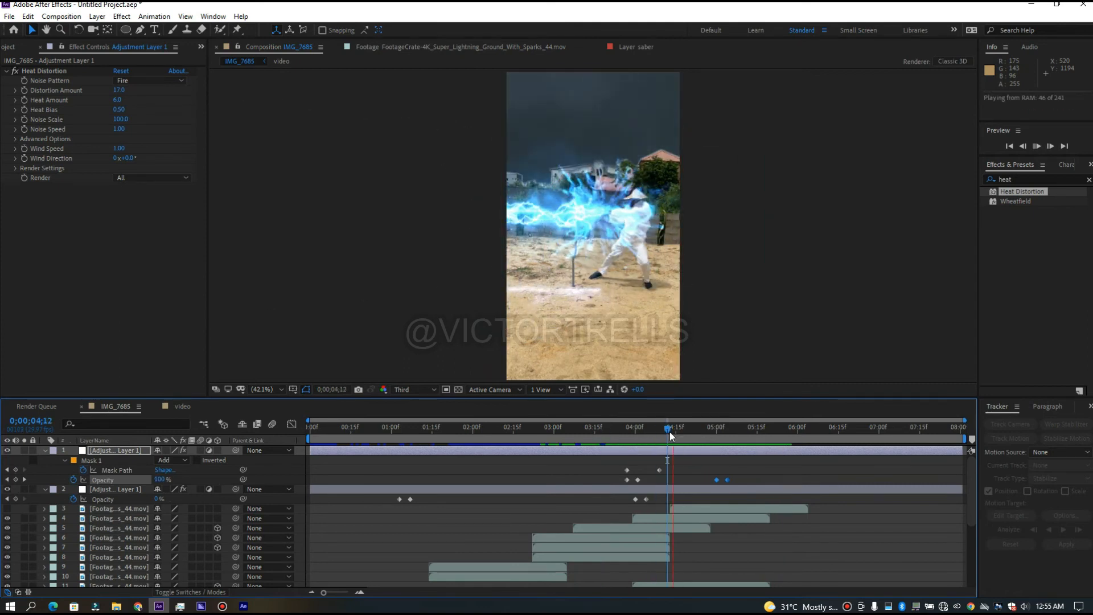
left_click_drag(671, 436, 708, 436)
left_click(734, 476)
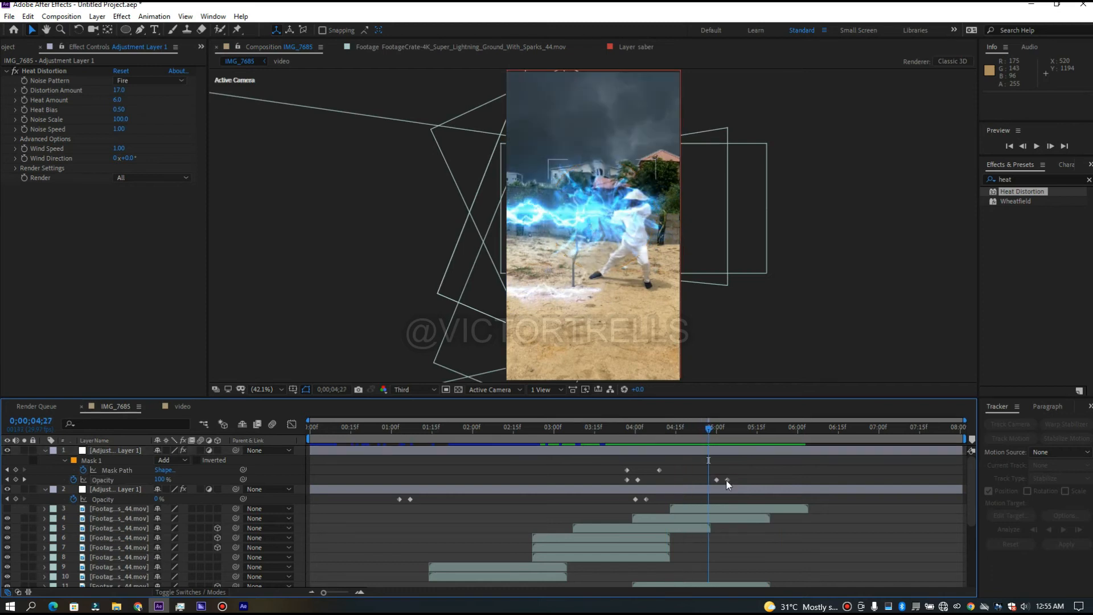
left_click_drag(736, 479, 757, 480)
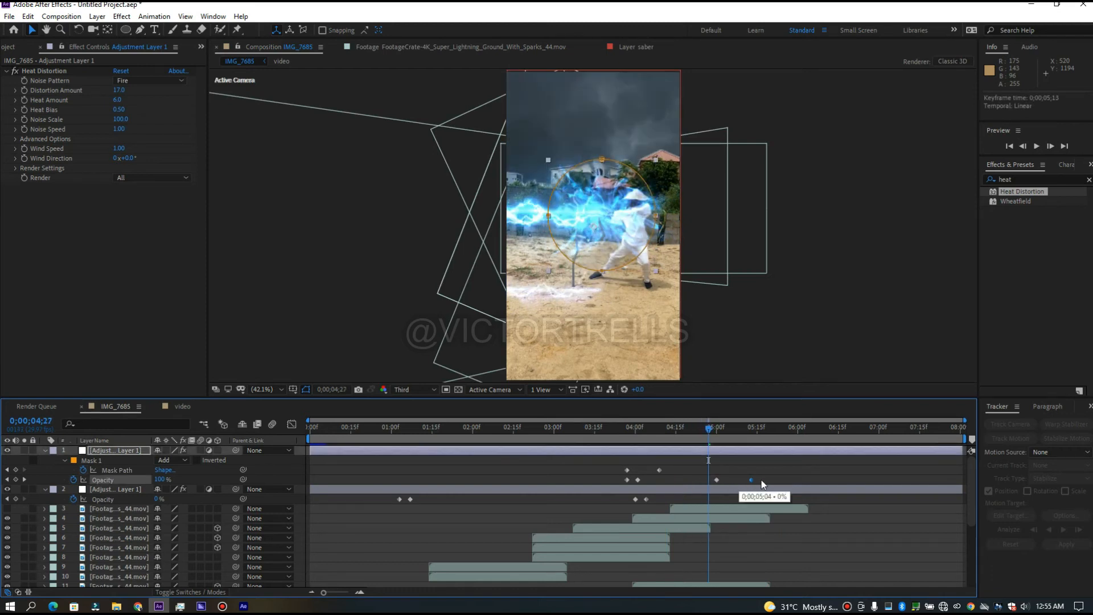
- Play and scrub through the blast between 0;00;03;10 and 0;00;06;12 to examine the heat distortion's growth and fade-out
key("space")
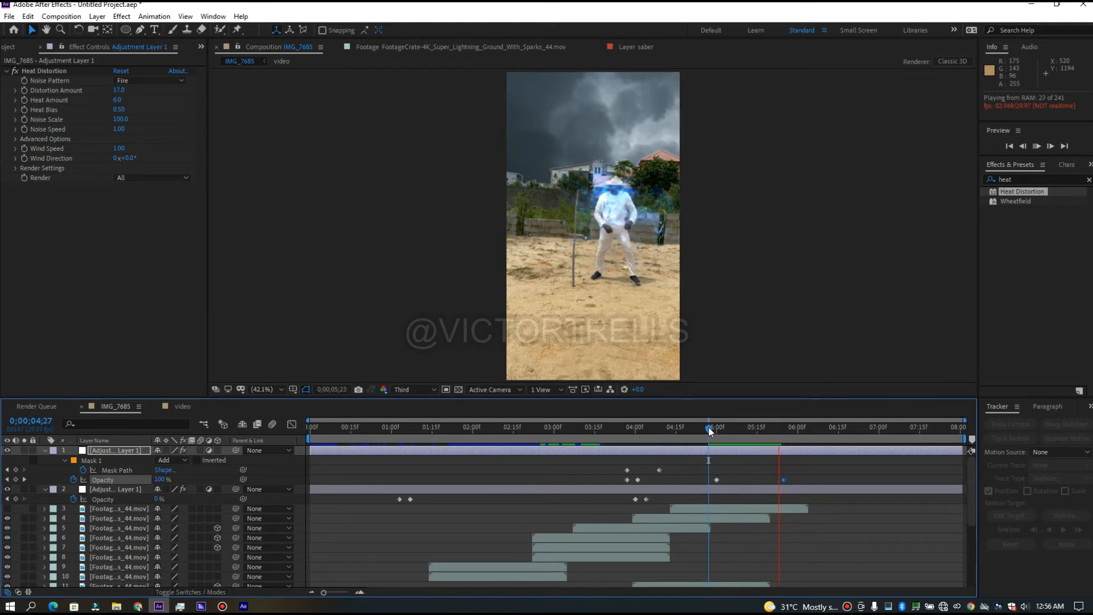
key("space")
left_click(618, 439)
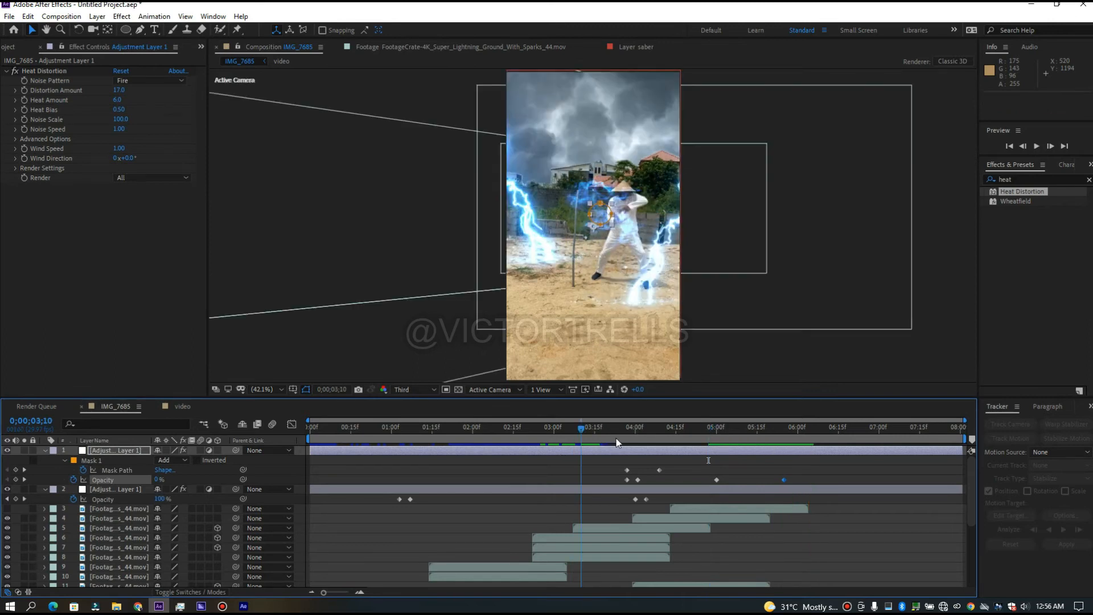
key("space")
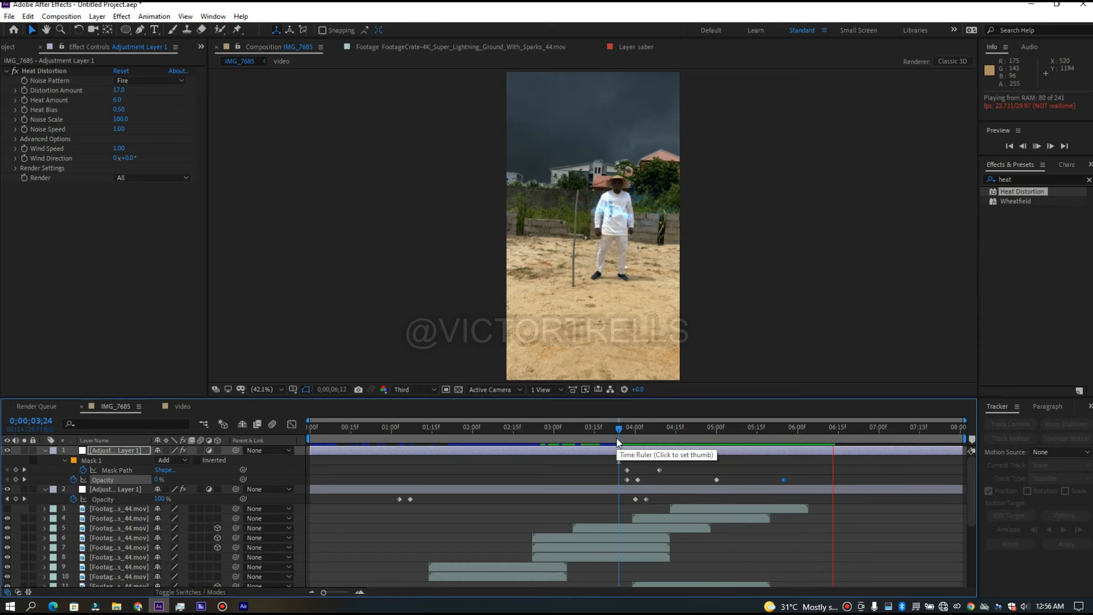
left_click(580, 428)
left_click(580, 428)
key("space")
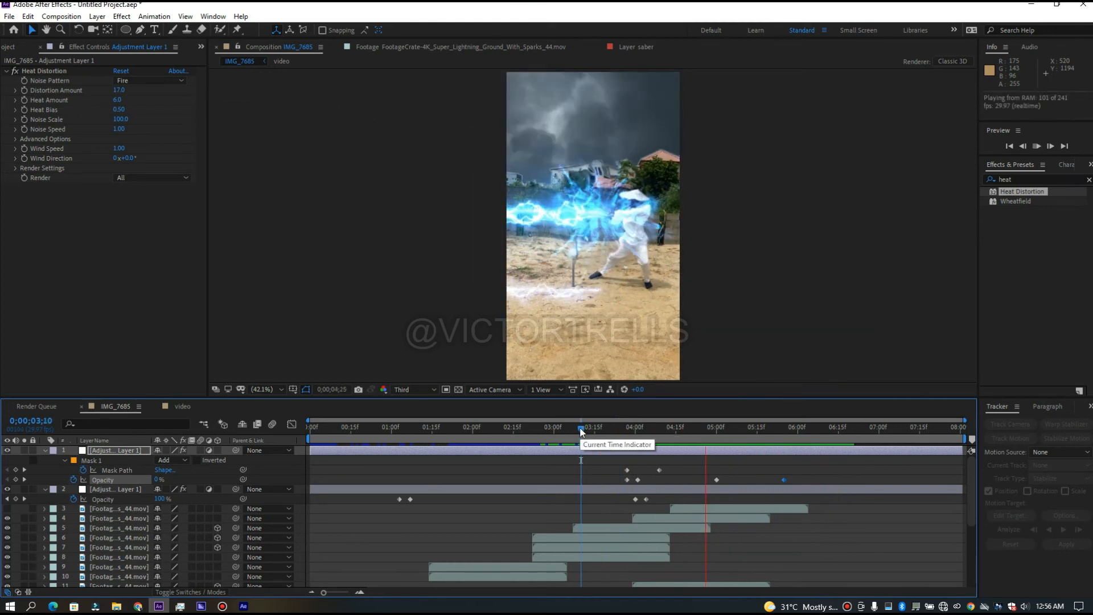
key("space")
left_click_drag(665, 438, 634, 442)
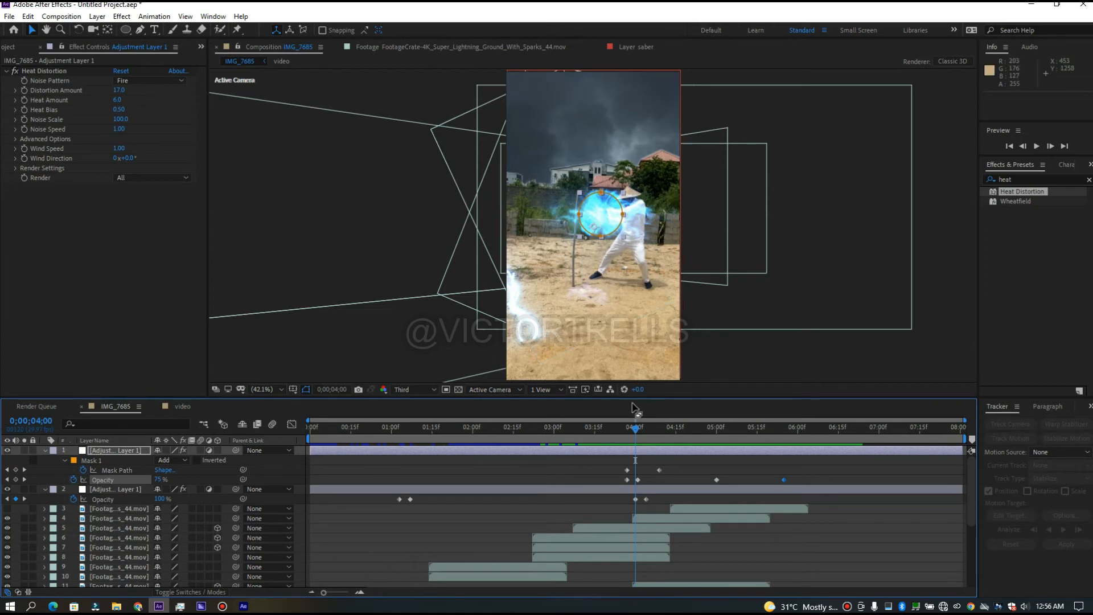
left_click(602, 431)
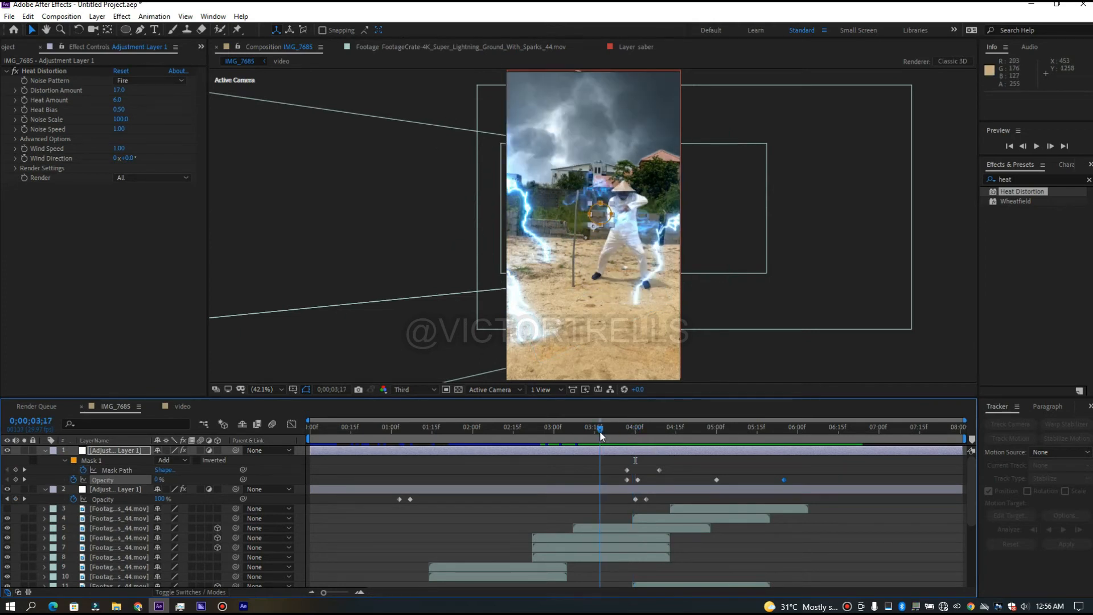
left_click_drag(603, 428, 653, 435)
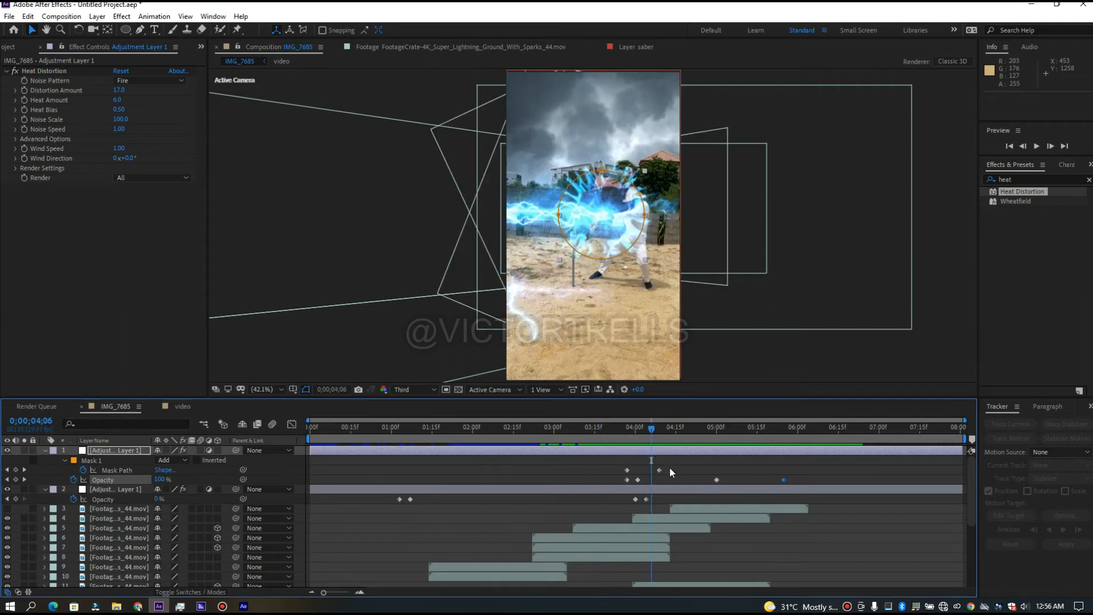
- Duplicate the top heat-distortion adjustment layer and delete Mask 1 from the copy
left_click(665, 451)
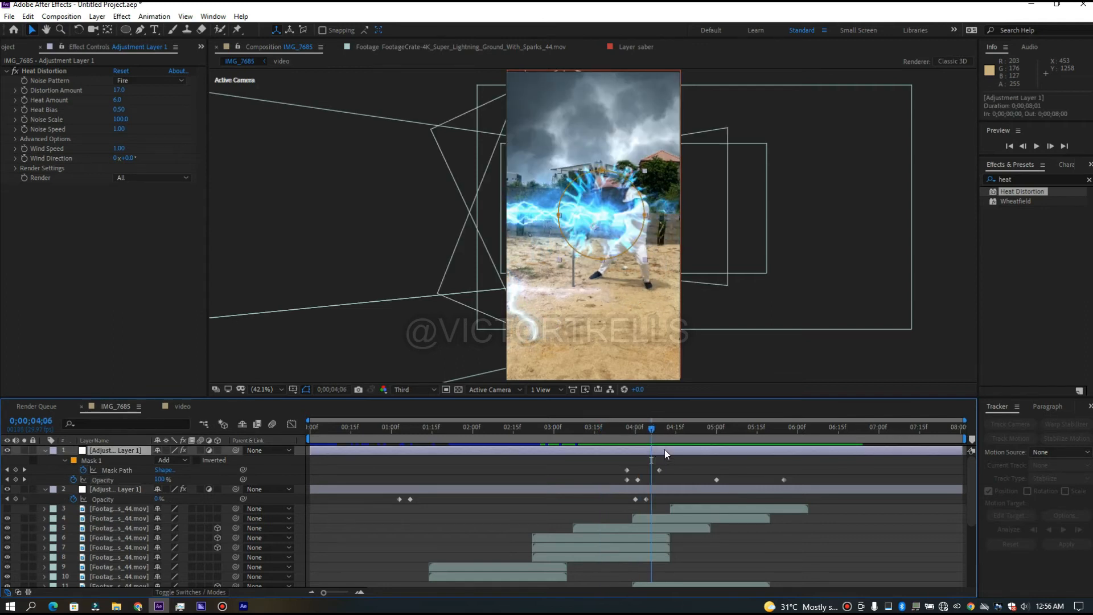
key("ctrl+d")
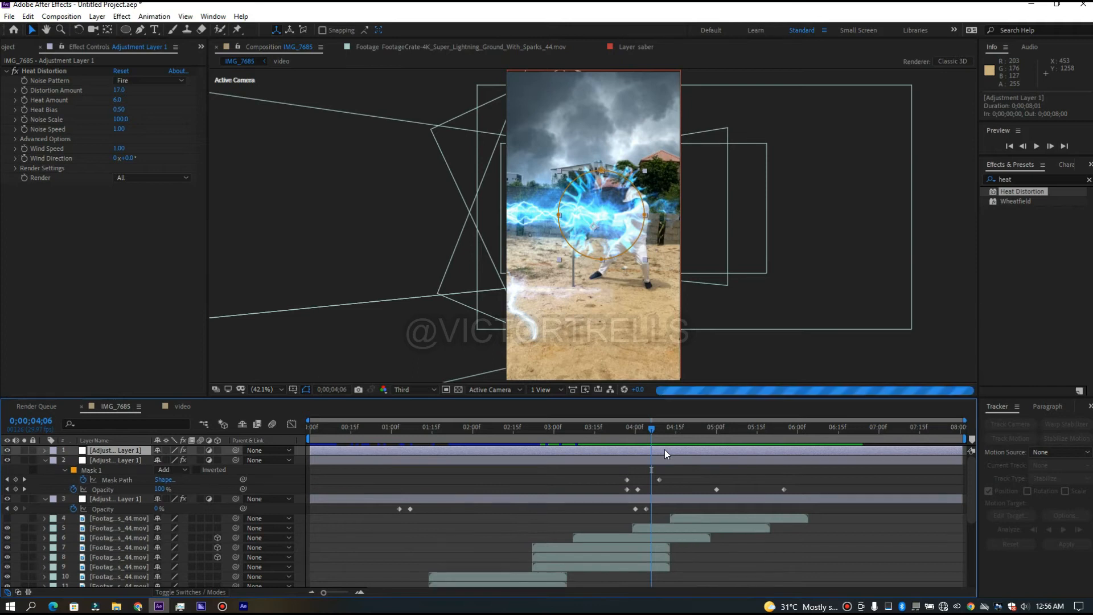
key("m")
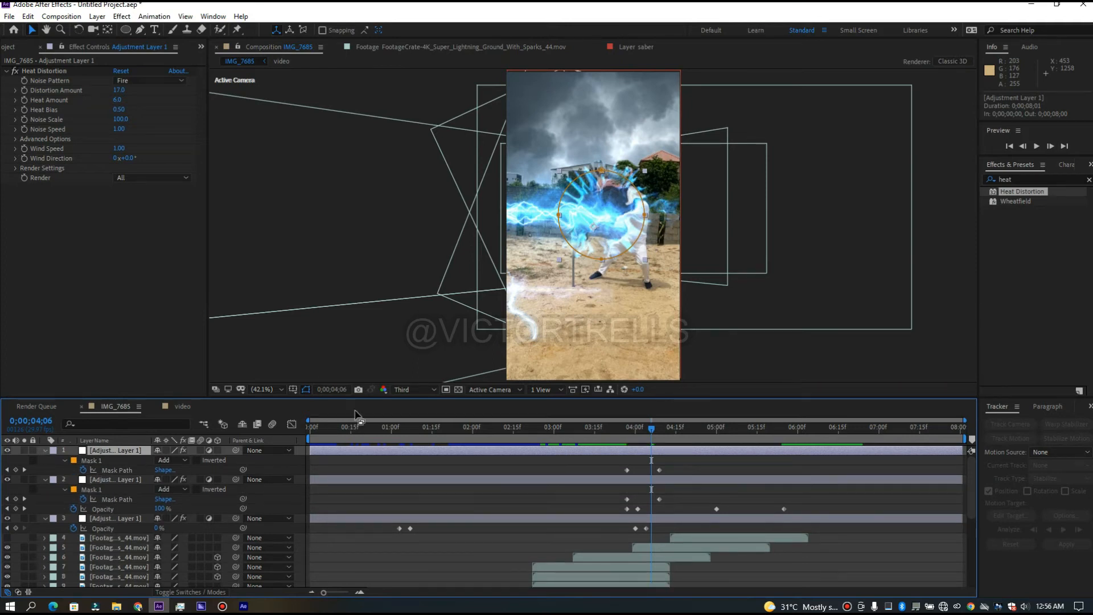
left_click(89, 461)
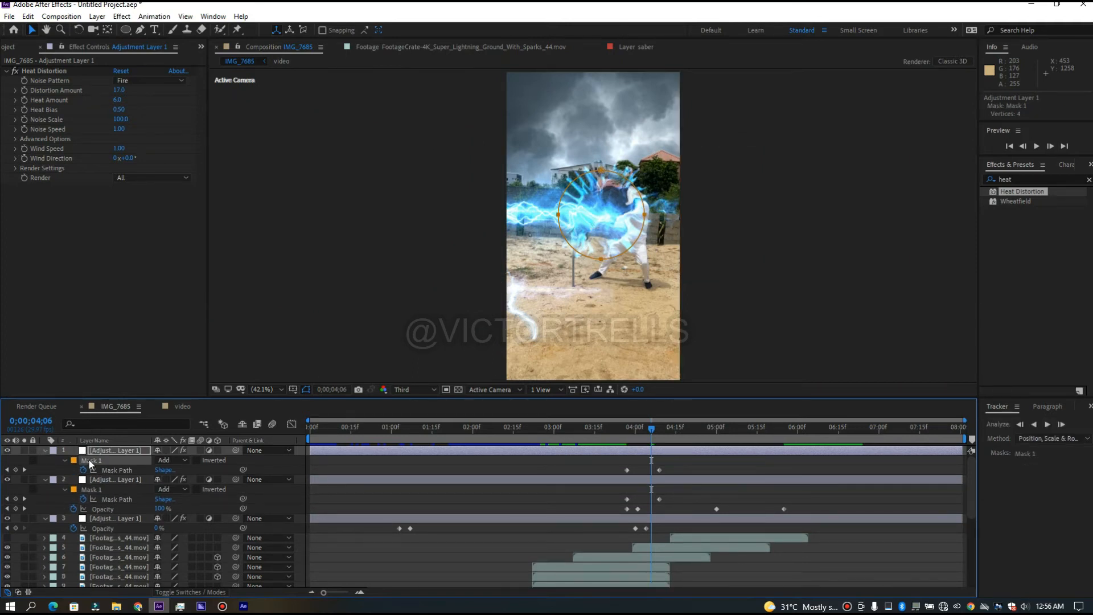
key("Delete")
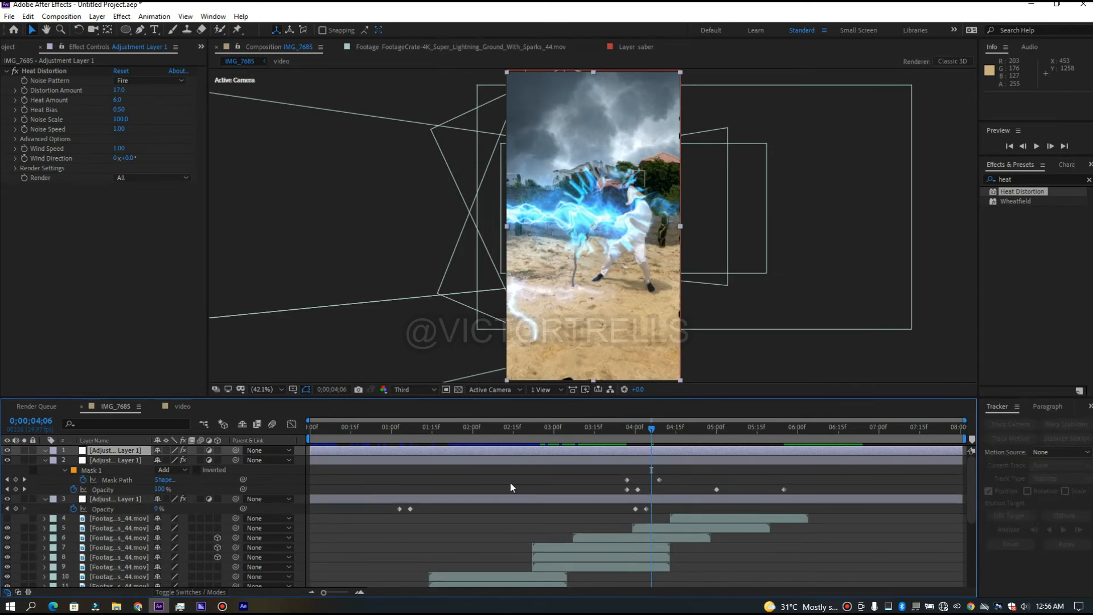
- Hide the unmasked copy of the adjustment layer and go to the start of the lightning blast at 0;00;03;29
left_click(7, 450)
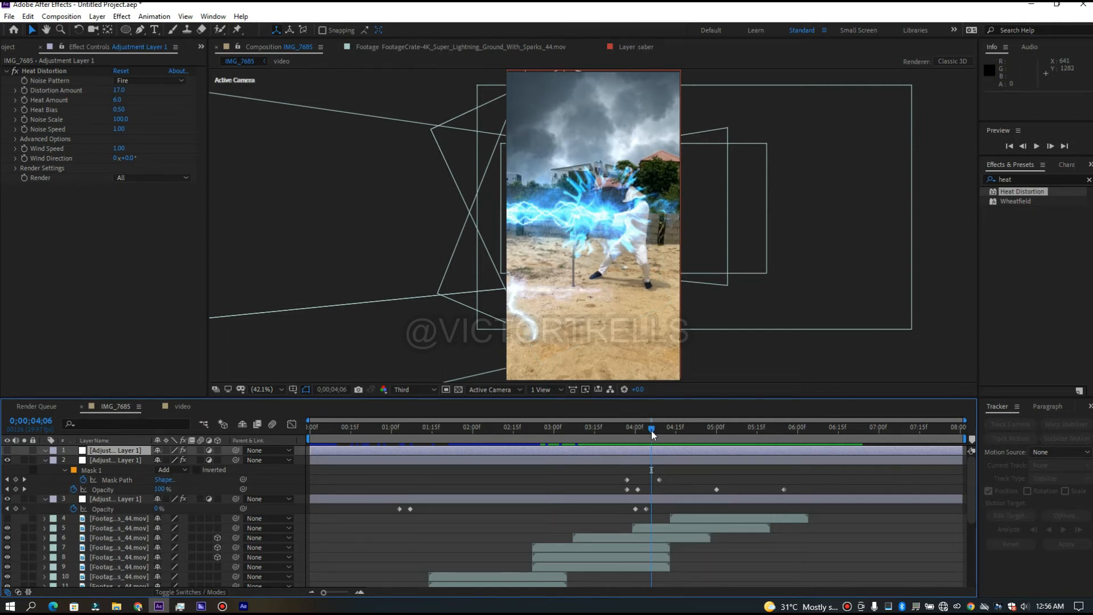
mouse_move(644, 436)
left_mouse_down()
mouse_move(629, 436)
mouse_move(700, 436)
mouse_move(636, 439)
left_mouse_up()
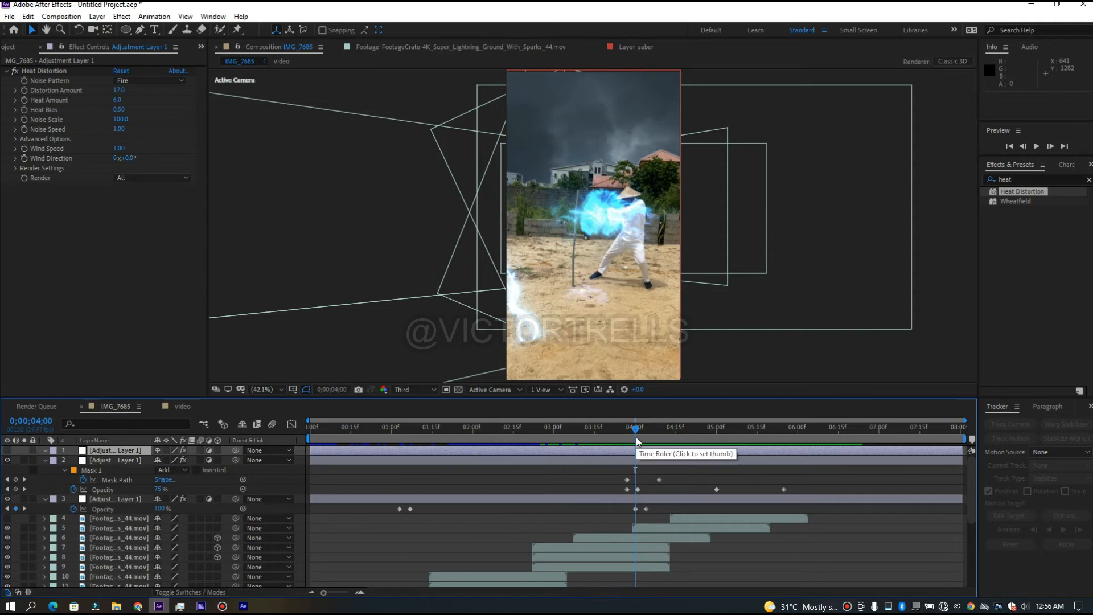
left_click(632, 431)
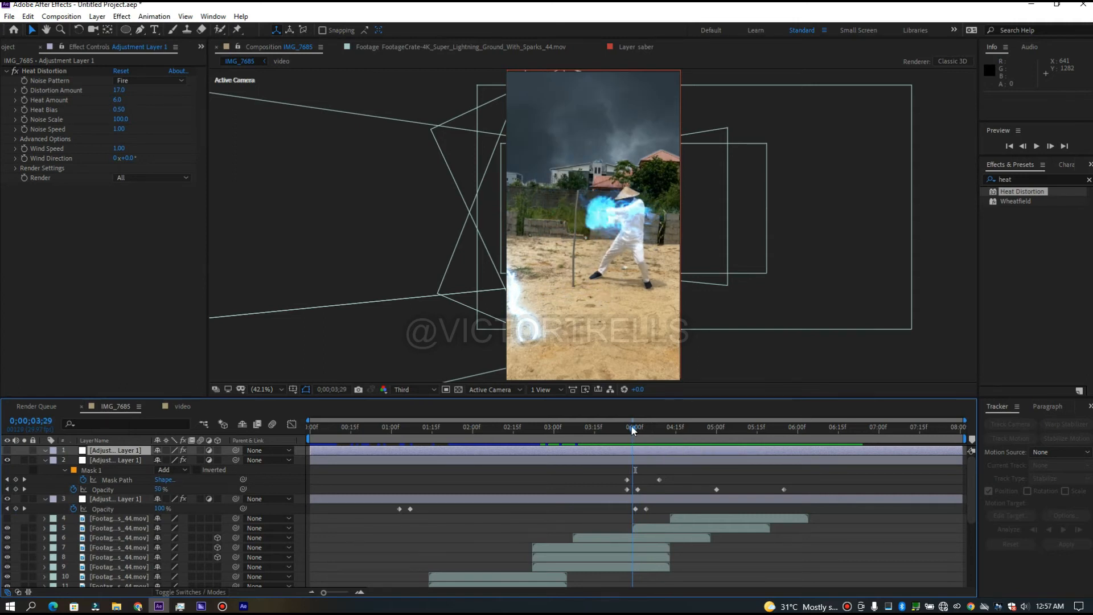
- Draw a rectangular mask on the top adjustment layer across the beam's path from the frame edge to the man's hands, then nudge it slightly down
left_click(125, 31)
left_click(125, 31)
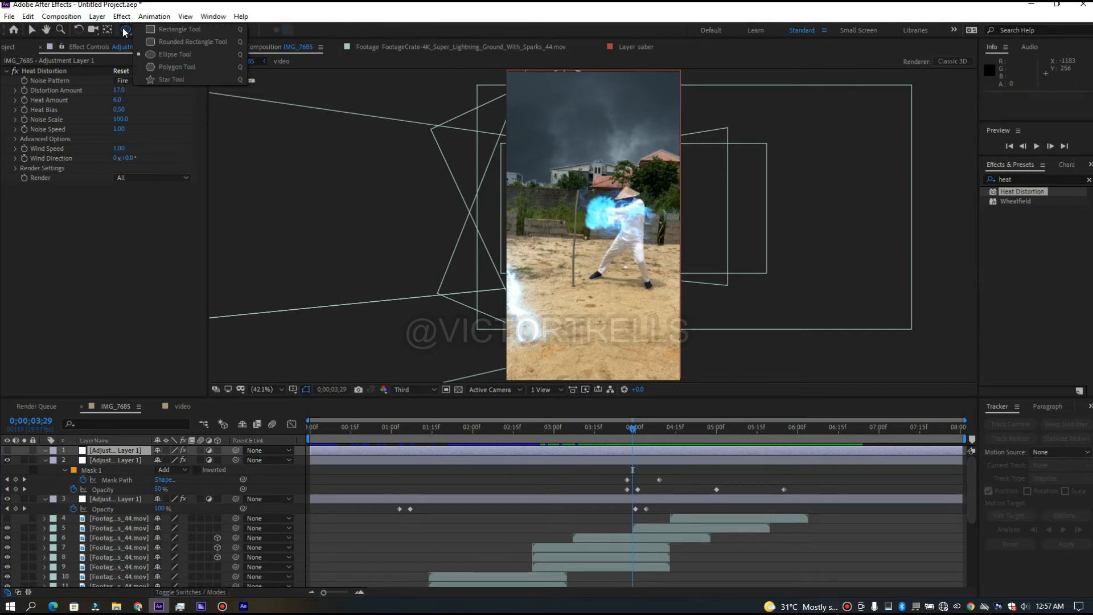
left_click(155, 29)
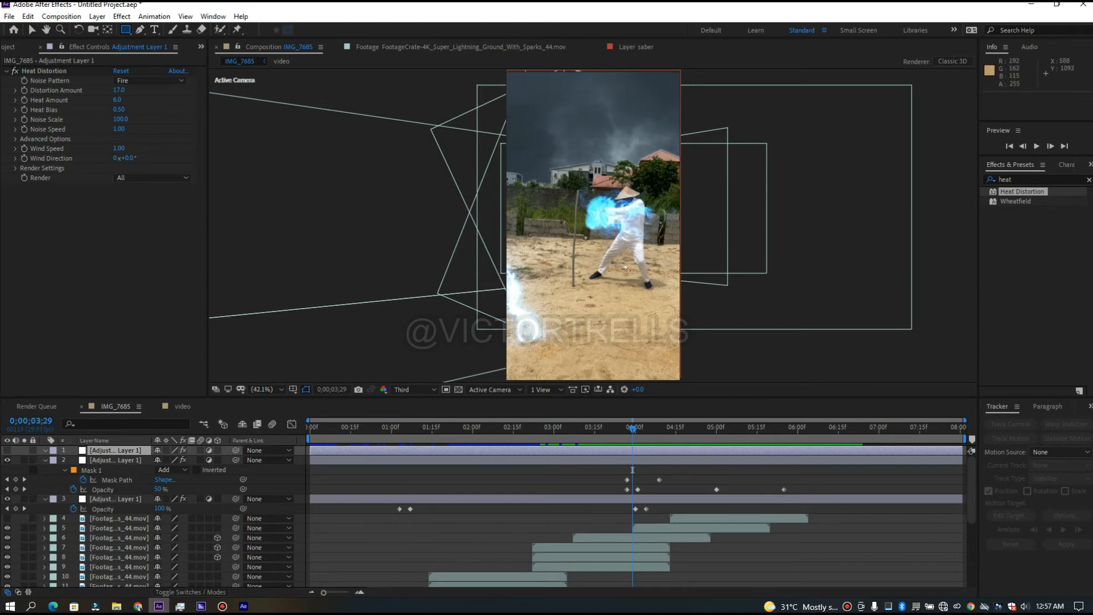
left_click_drag(496, 199, 605, 222)
left_click(32, 30)
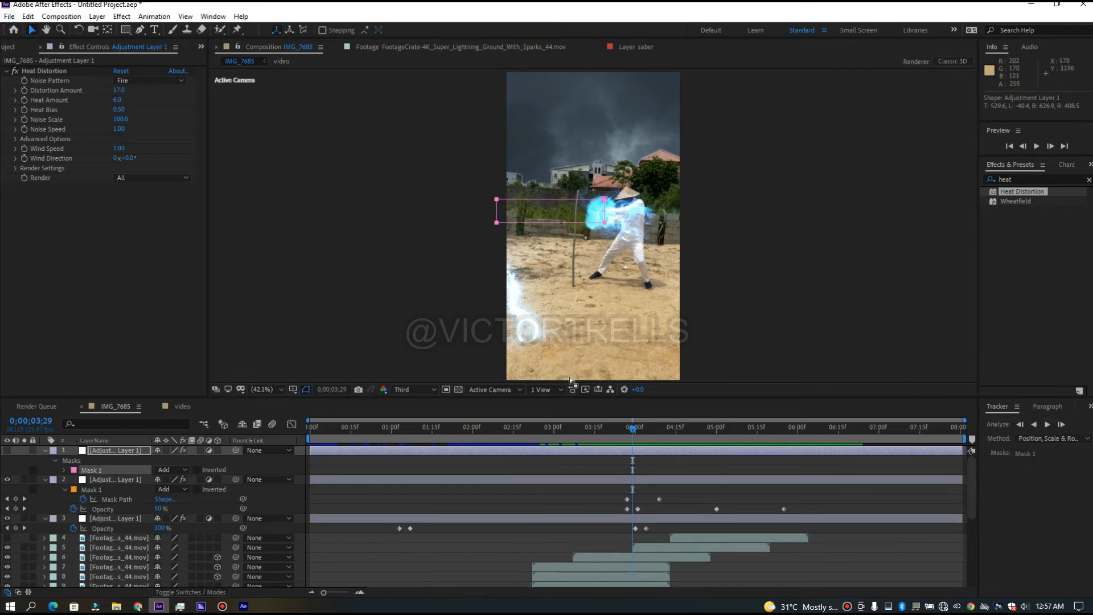
left_click(664, 466)
left_click(647, 449)
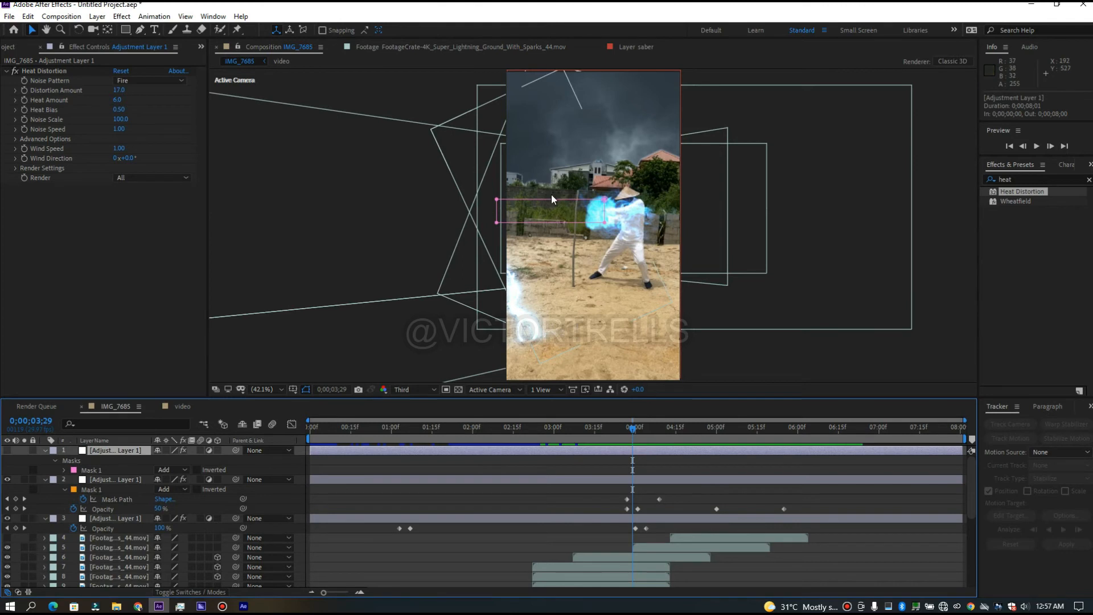
left_click_drag(551, 199, 558, 226)
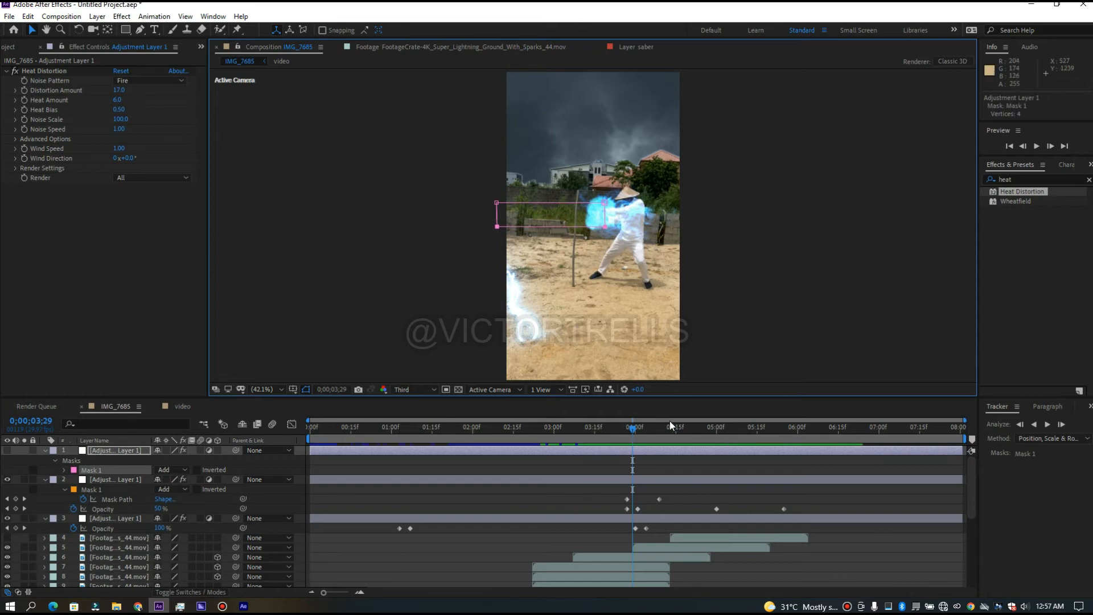
- Reveal the new mask's Mask Path and set its first keyframe at 0;00;04;04, where the beam is fully extended
key("m")
left_click(638, 433)
key("Page_Up")
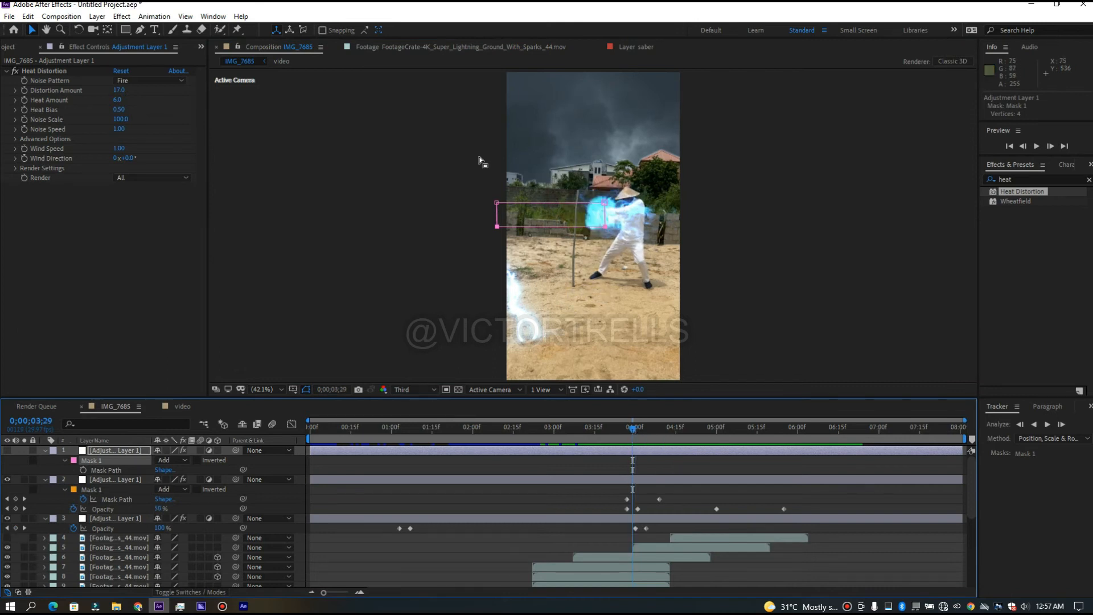
left_click(497, 203)
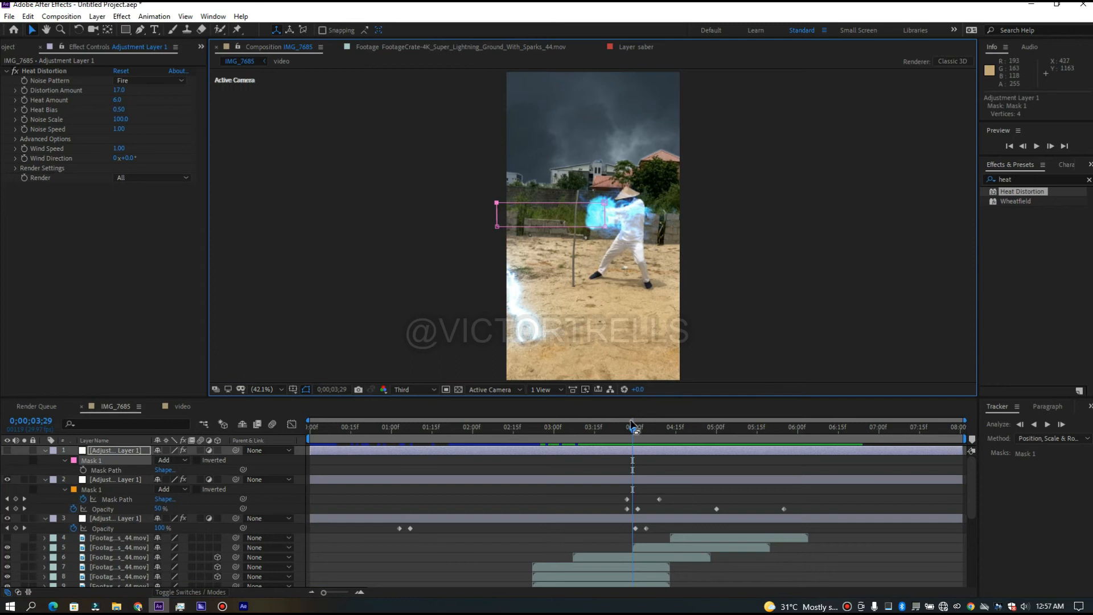
left_click_drag(634, 429, 647, 435)
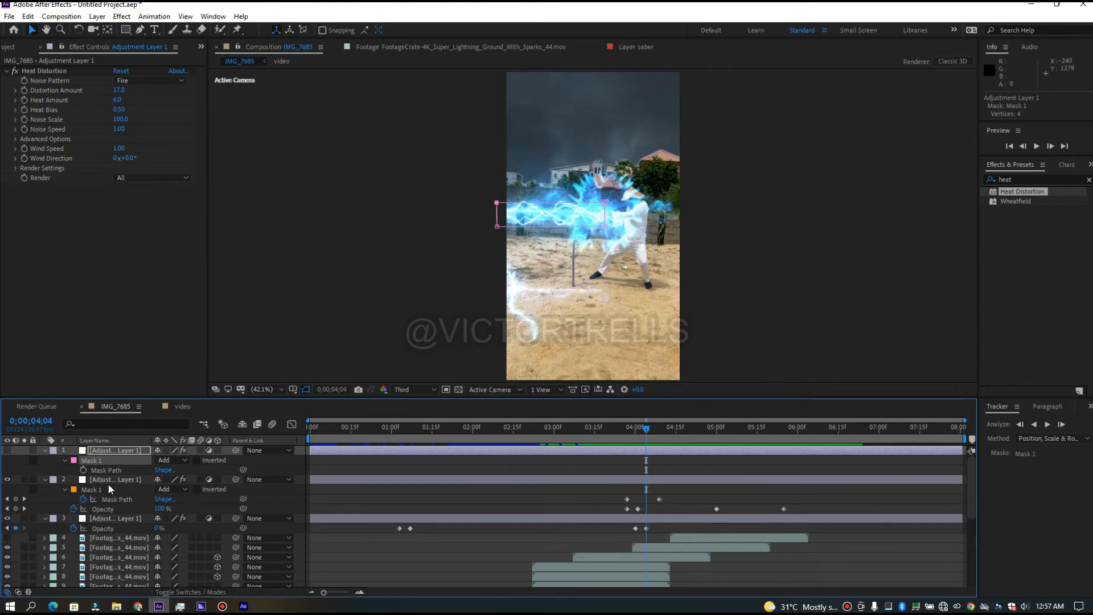
left_click(83, 470)
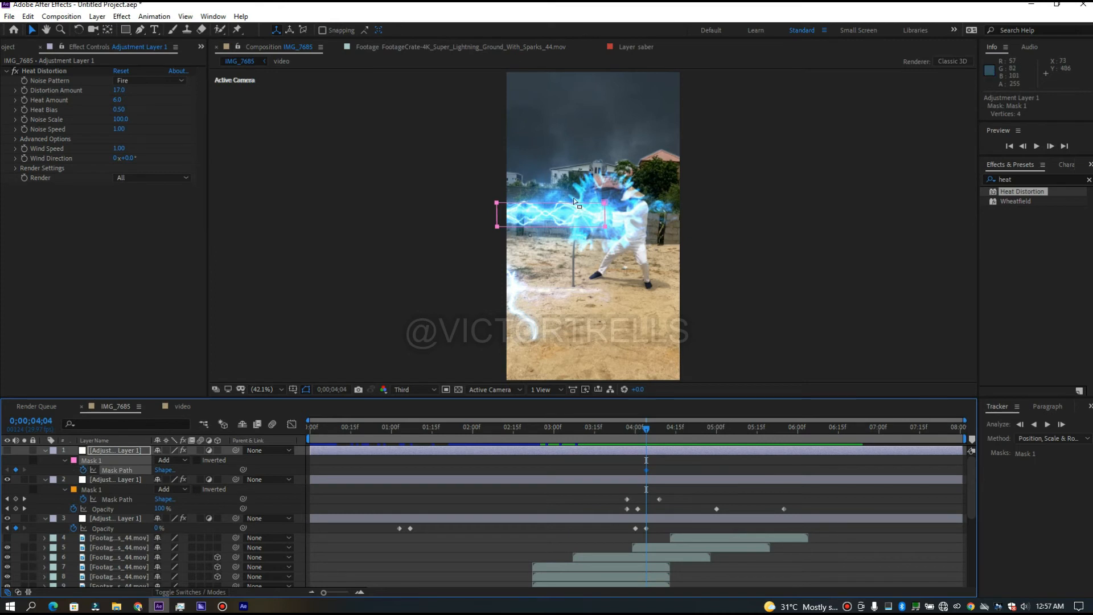
- At 0;00;04;00, collapse the mask's outer edge onto the edge at the energy ball to keyframe its closed shape
left_click_drag(646, 432, 635, 434)
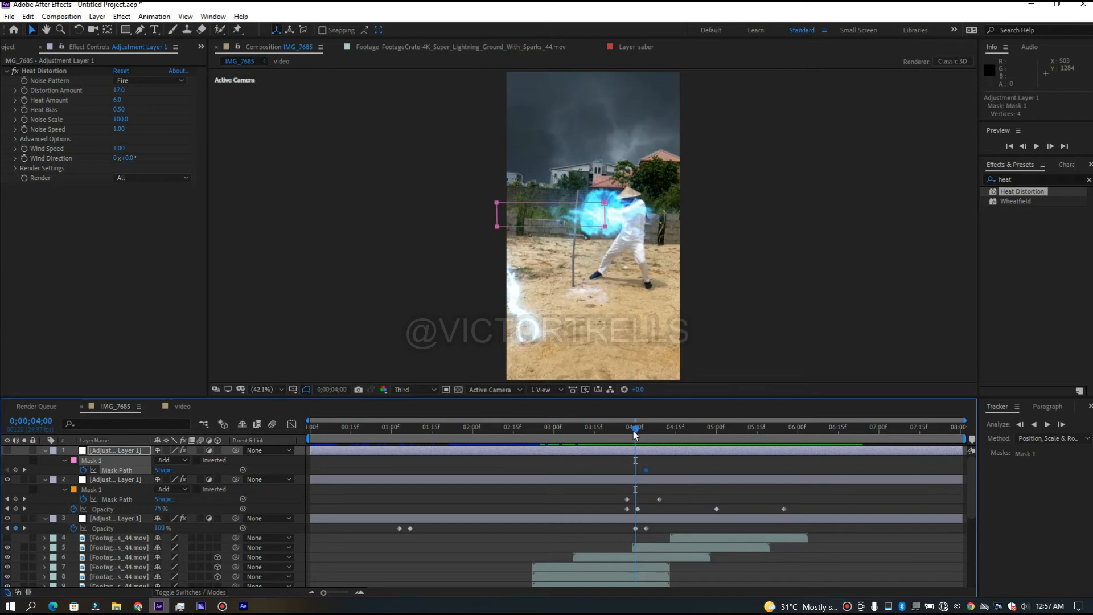
left_click(488, 200)
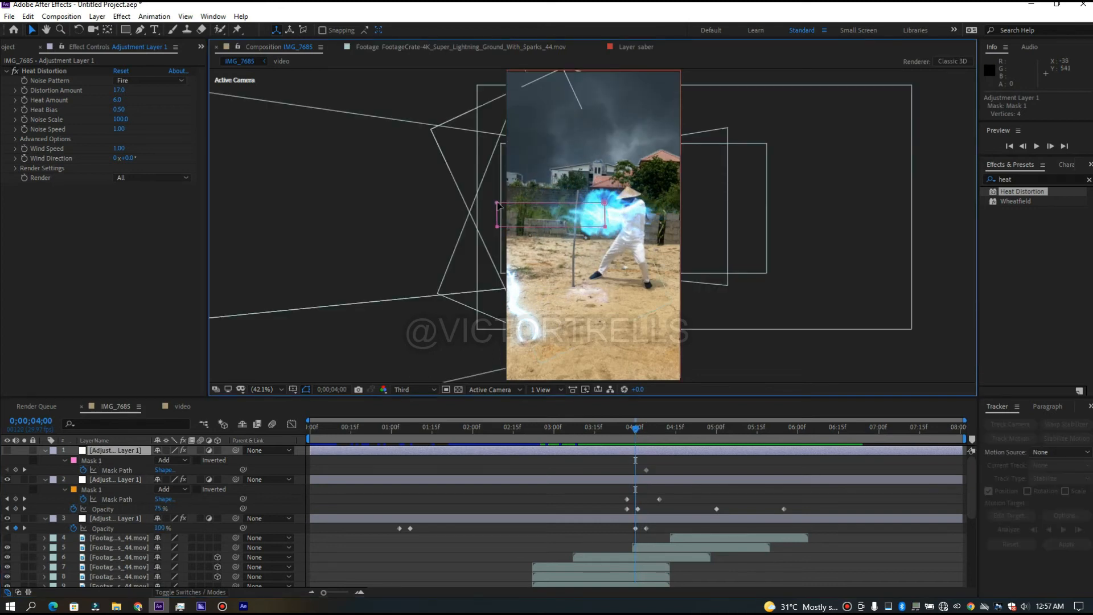
left_click(496, 205)
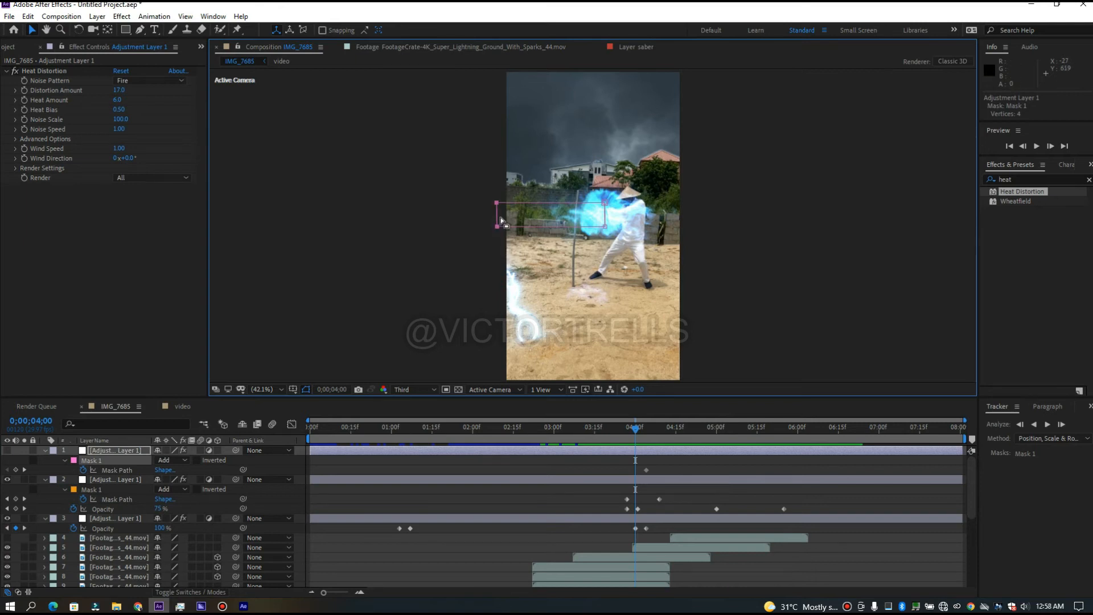
left_click_drag(496, 215, 596, 219)
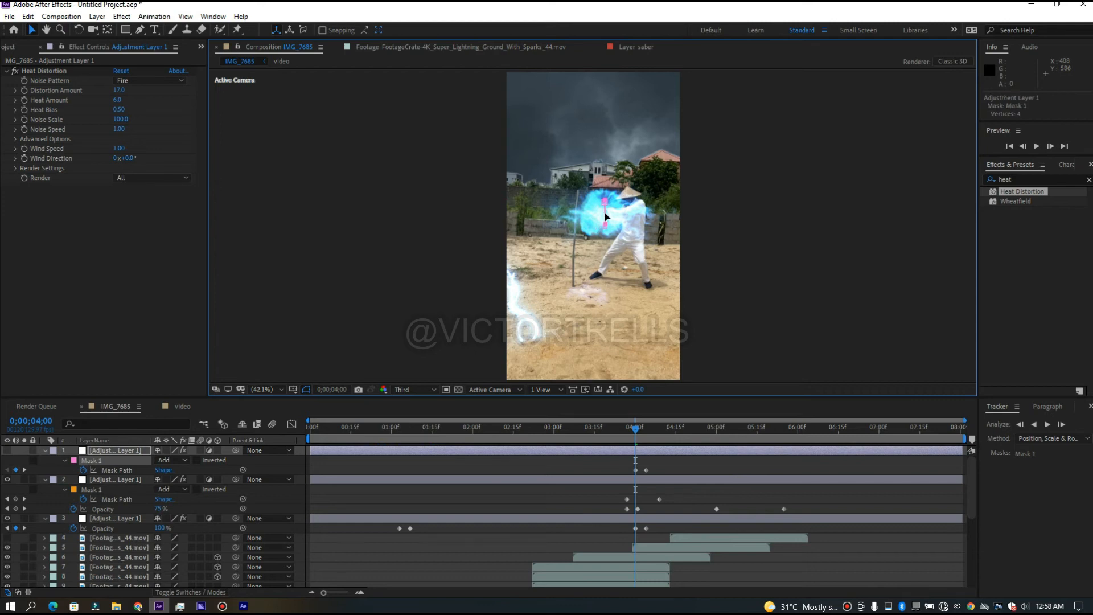
- Show the top adjustment layer and play the blast from 0;00;04;00 to examine the beam's masked distortion
left_click(641, 428)
left_click_drag(641, 433, 651, 432)
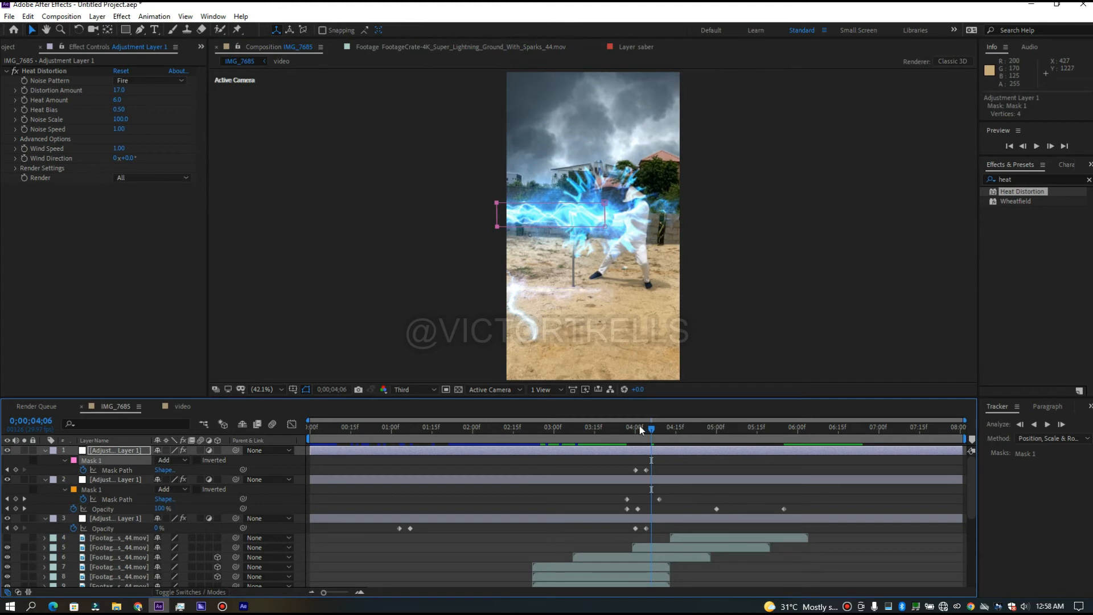
left_click_drag(644, 435, 635, 437)
key("space")
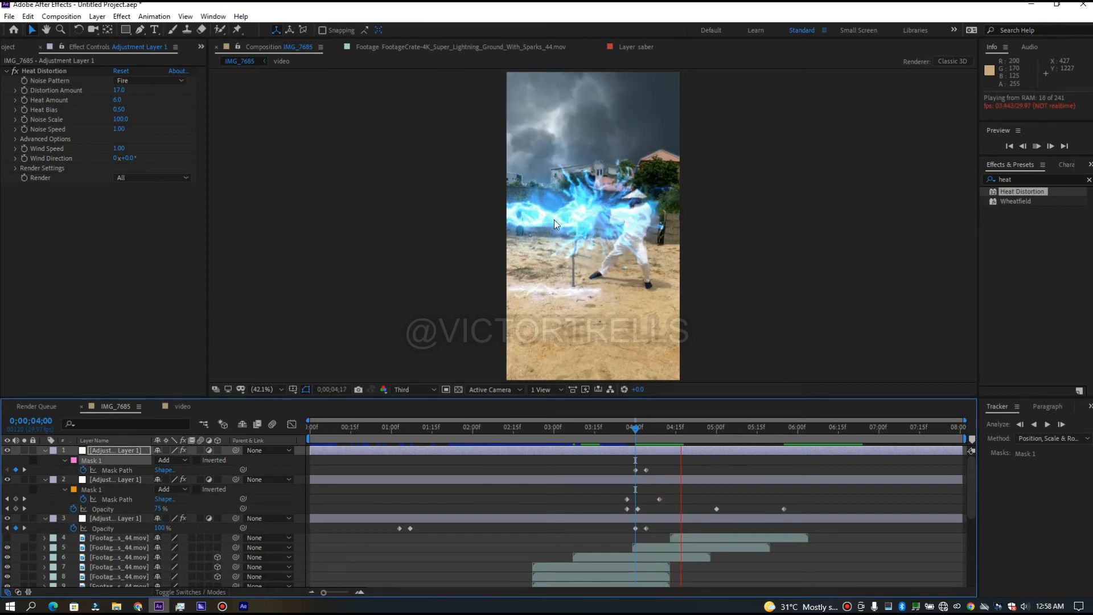
left_click(634, 430)
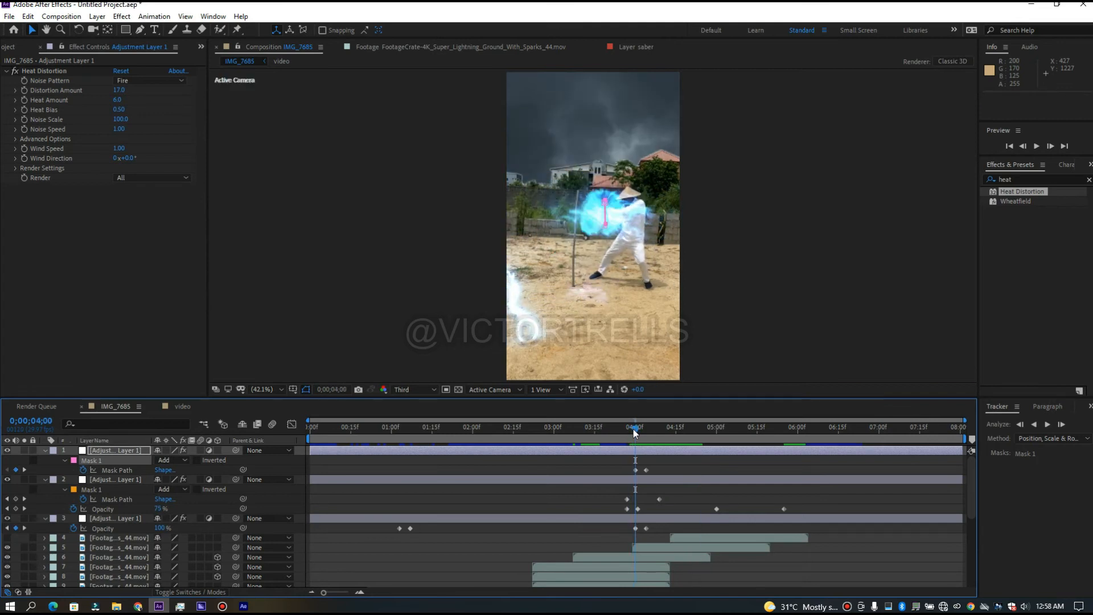
- Set the top layer's Distortion Amount to 8 and feather its Mask 1 by 8 pixels while viewing 0;00;04;05
left_click_drag(636, 432, 646, 434)
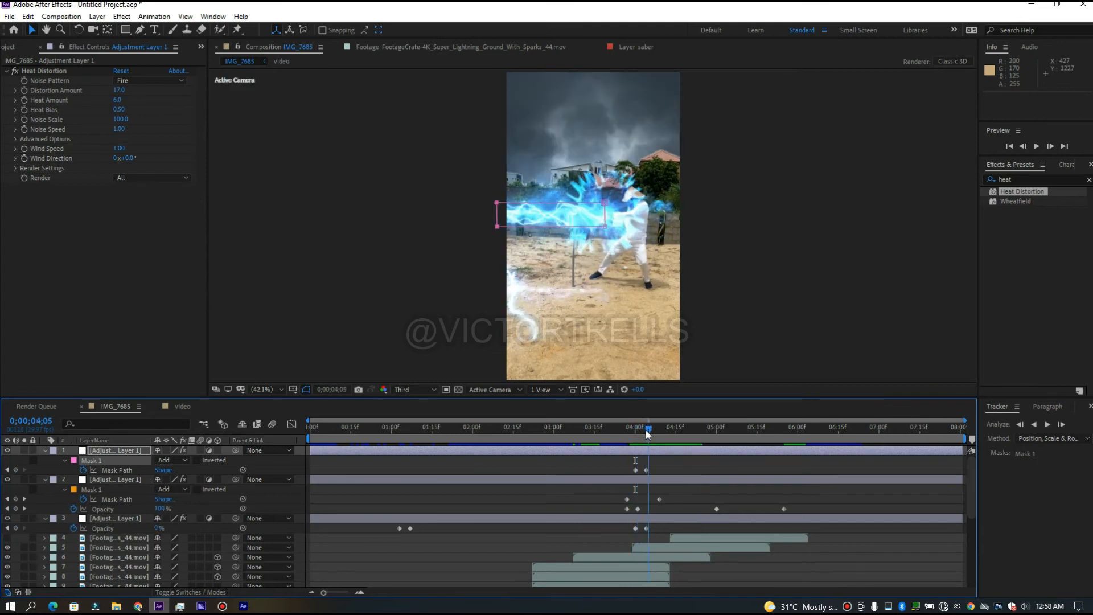
left_click(112, 90)
left_click_drag(108, 90, 107, 90)
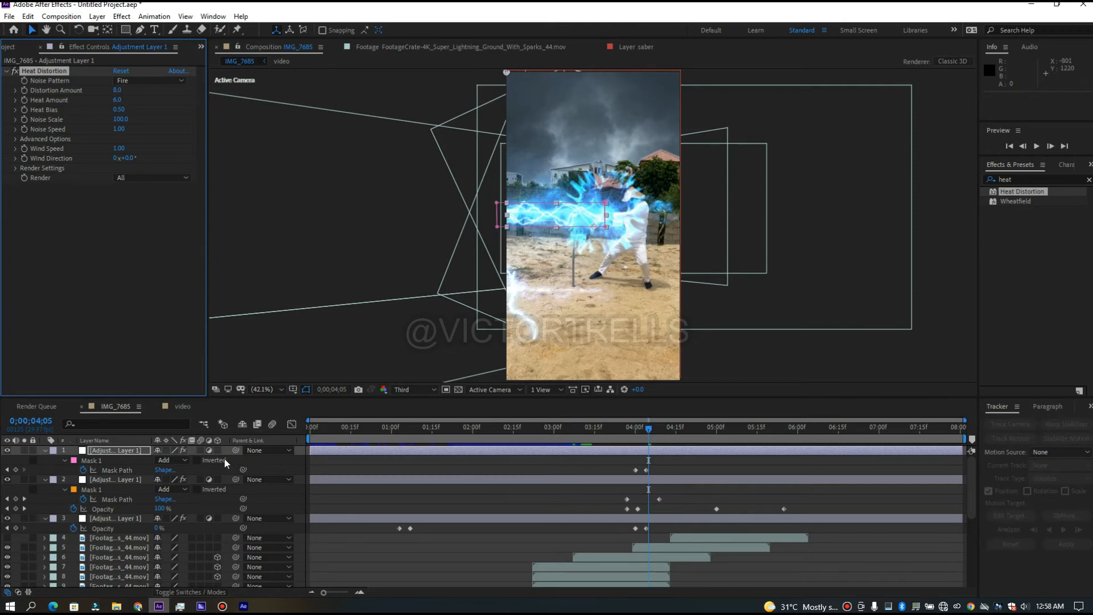
left_click(121, 450)
key("f")
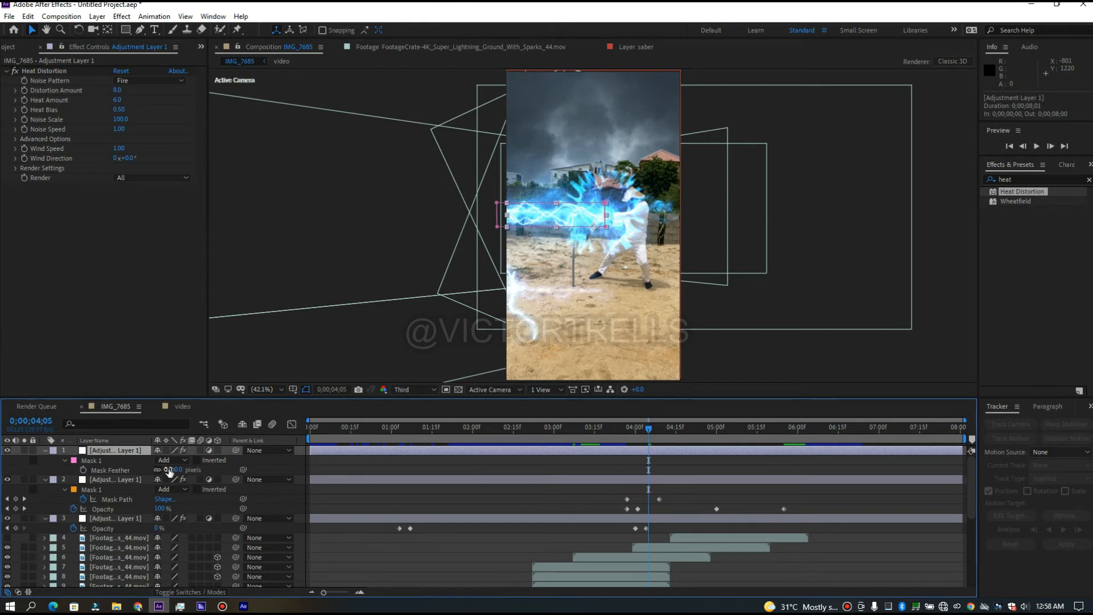
left_click_drag(169, 470, 173, 472)
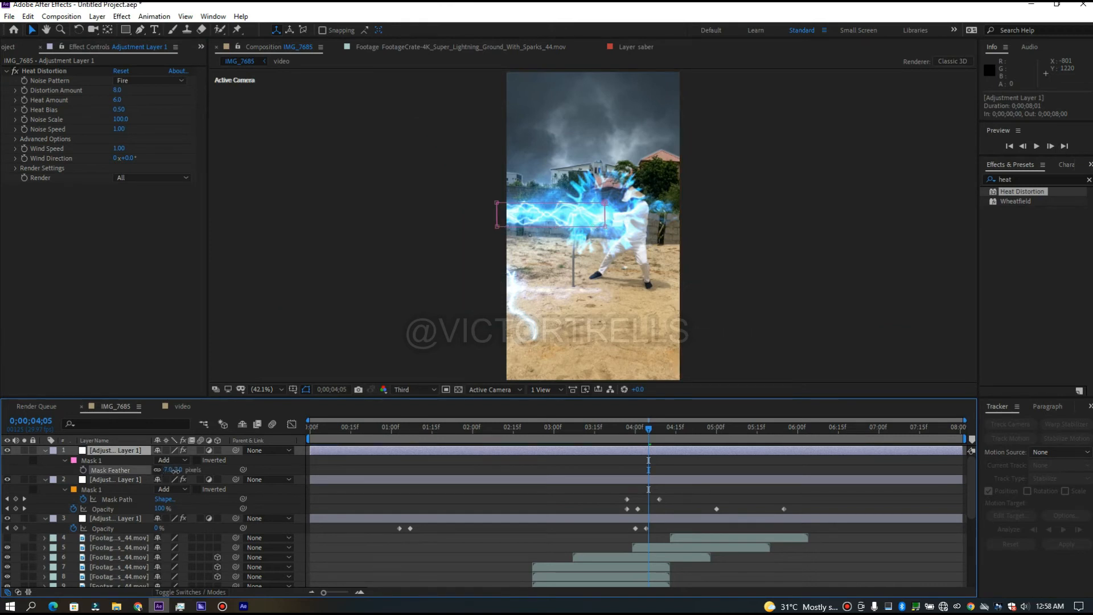
left_click(451, 457)
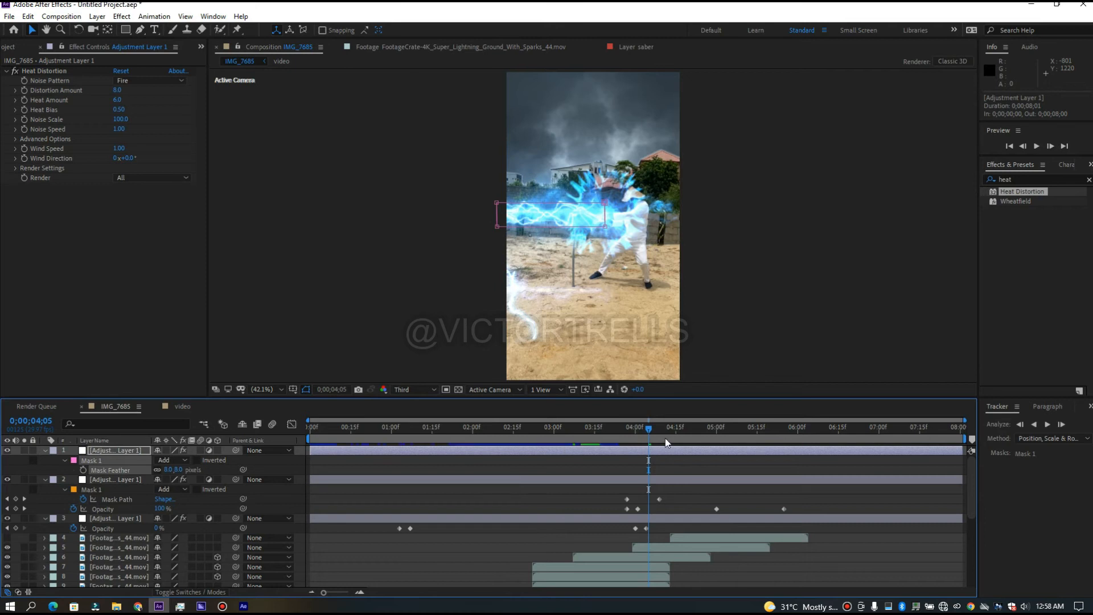
- Add a Mask Path keyframe at 0;00;05;06, before the beam fades, and move on to 0;00;05;09
left_click_drag(656, 436, 691, 434)
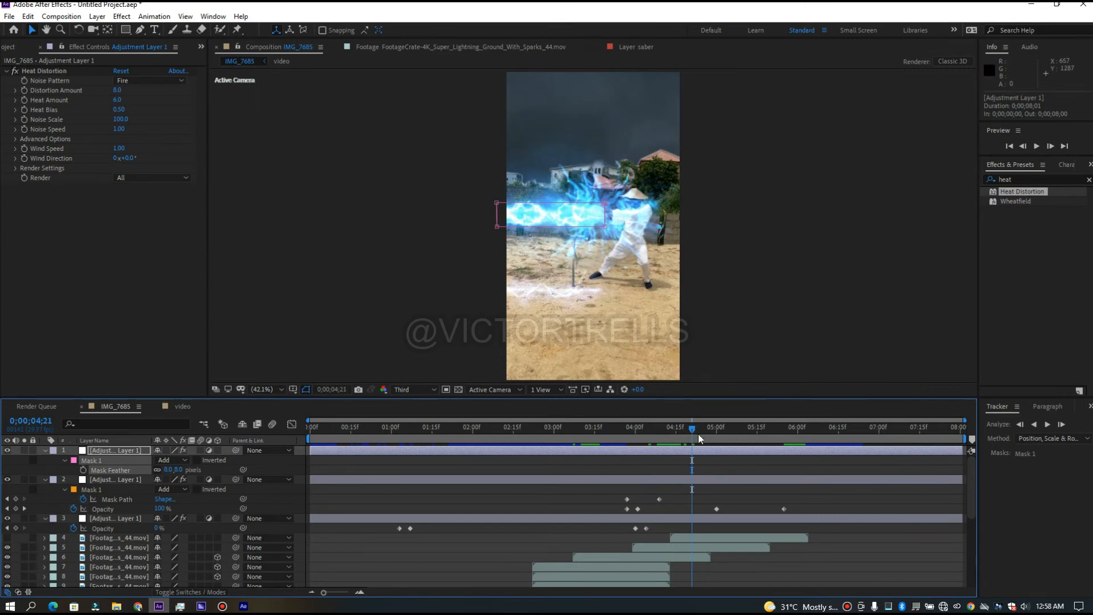
left_click_drag(688, 425, 754, 434)
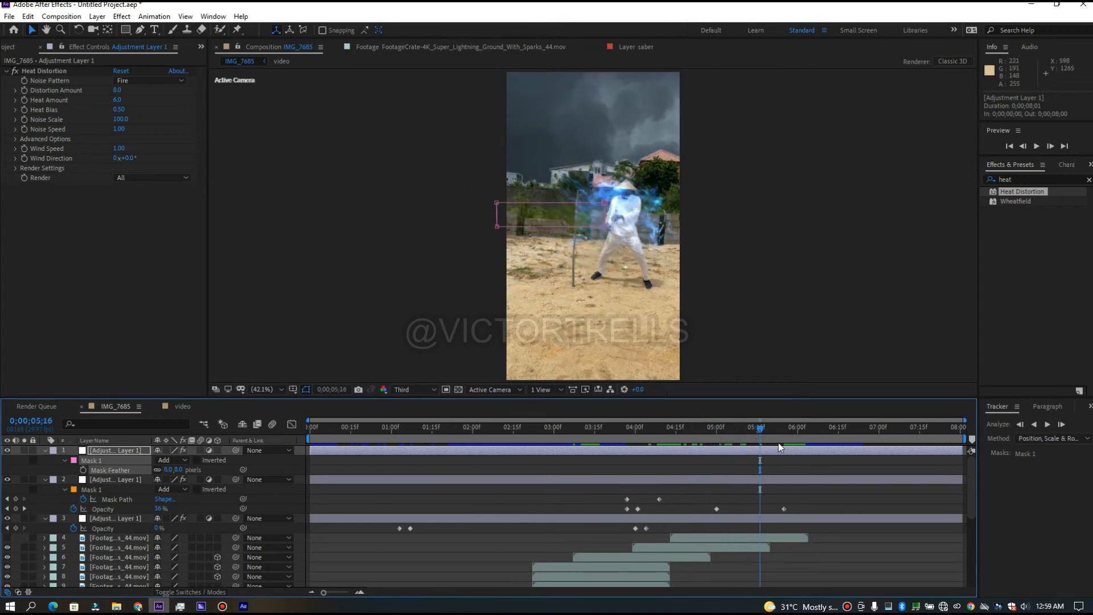
left_click_drag(758, 428, 735, 428)
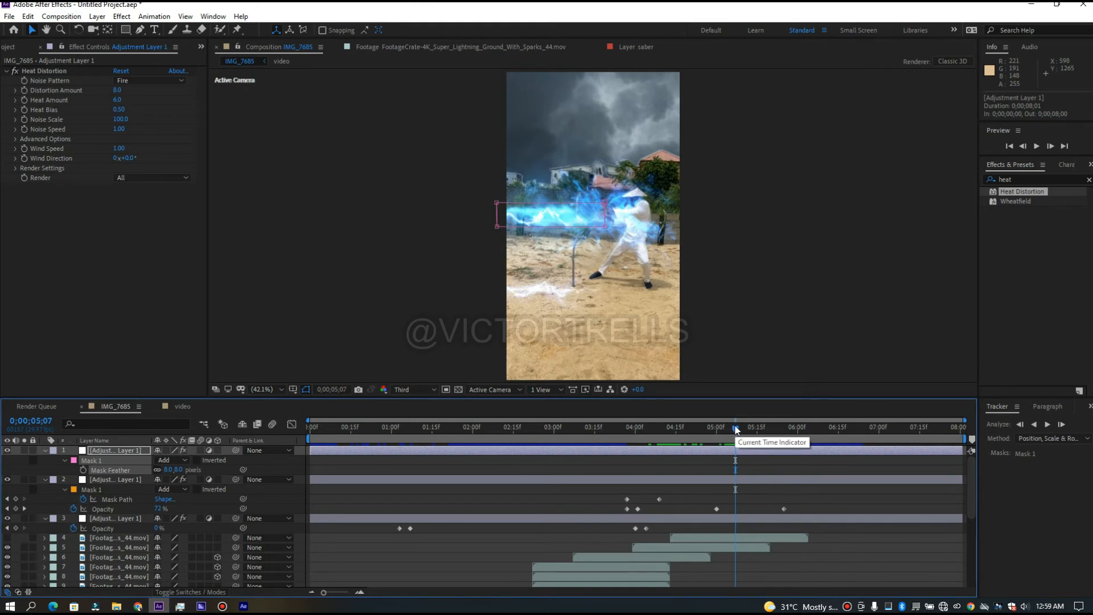
key("m")
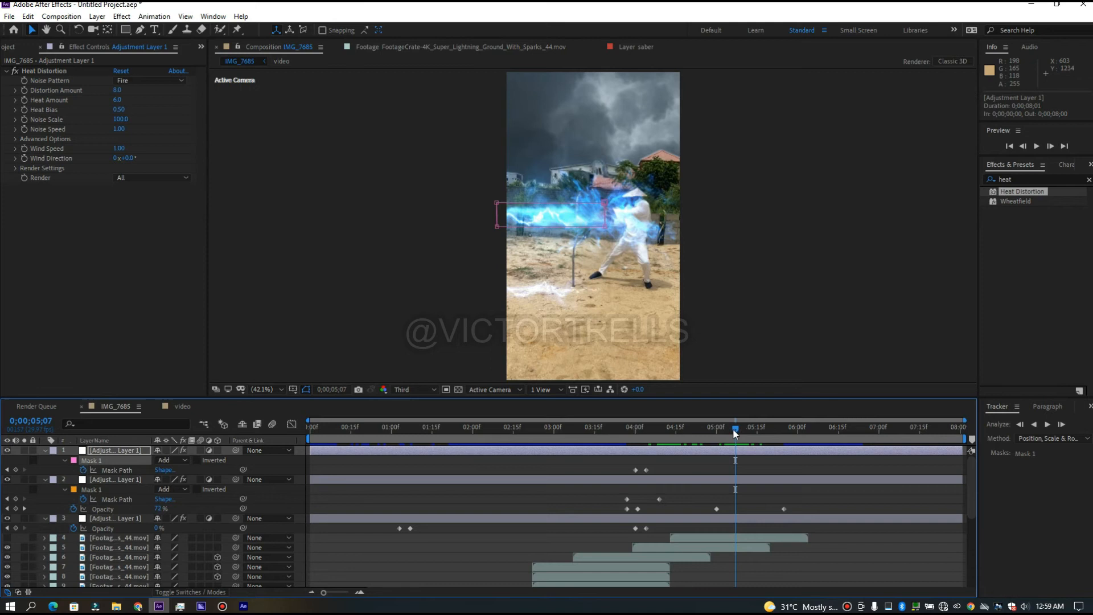
left_click_drag(734, 433, 733, 434)
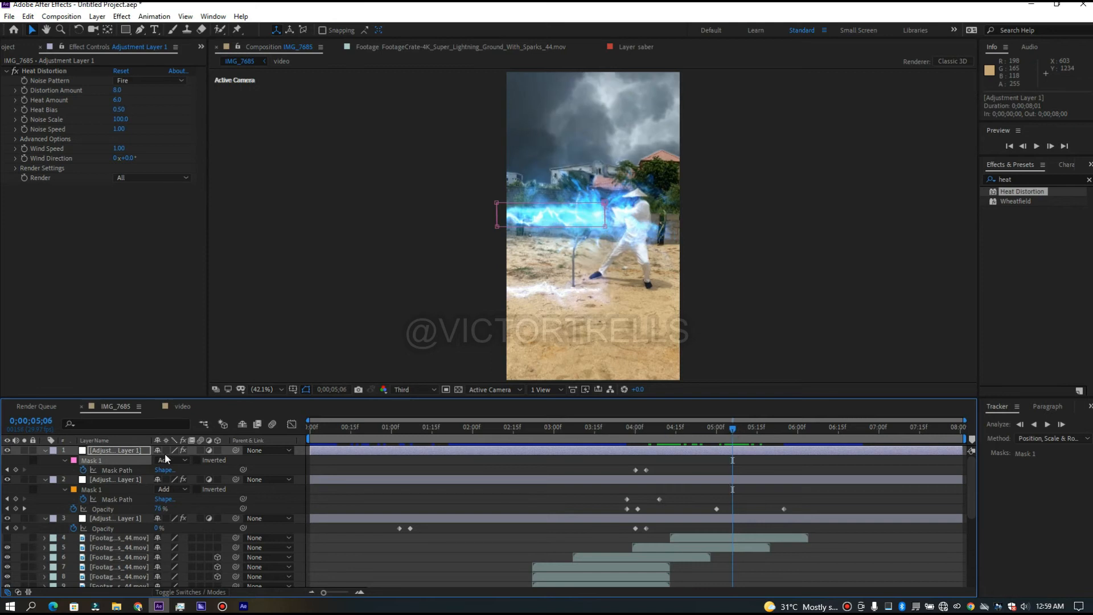
left_click(15, 470)
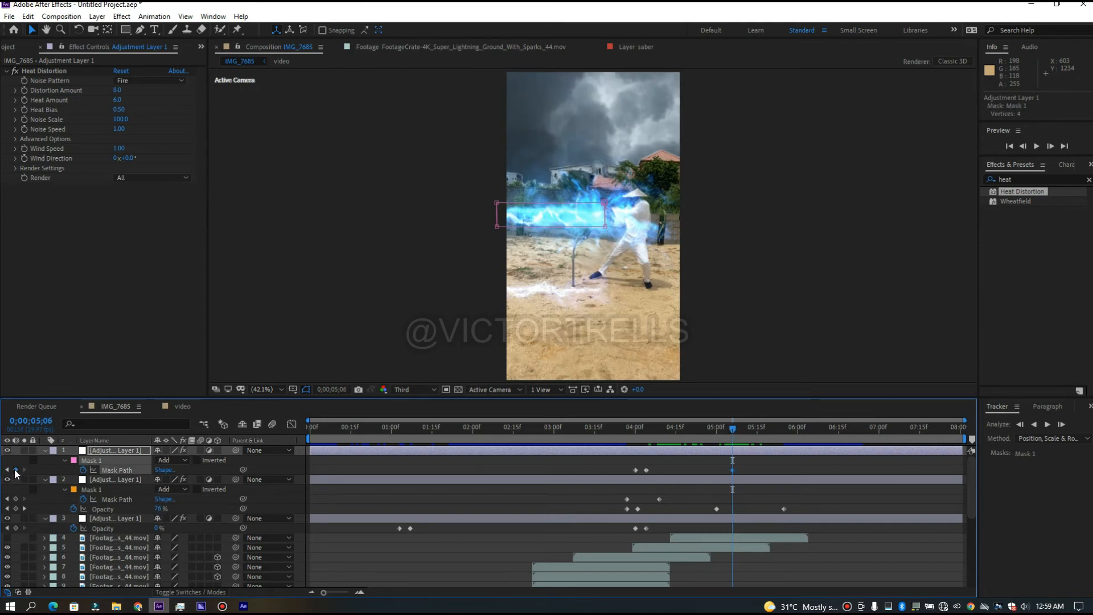
left_click_drag(735, 432, 742, 432)
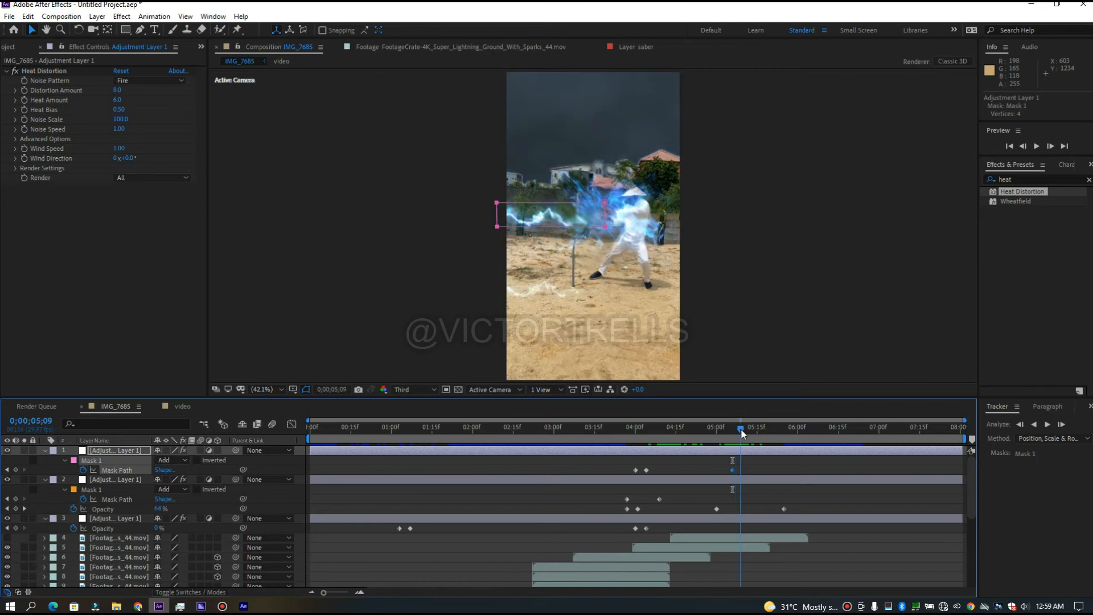
left_click(753, 463)
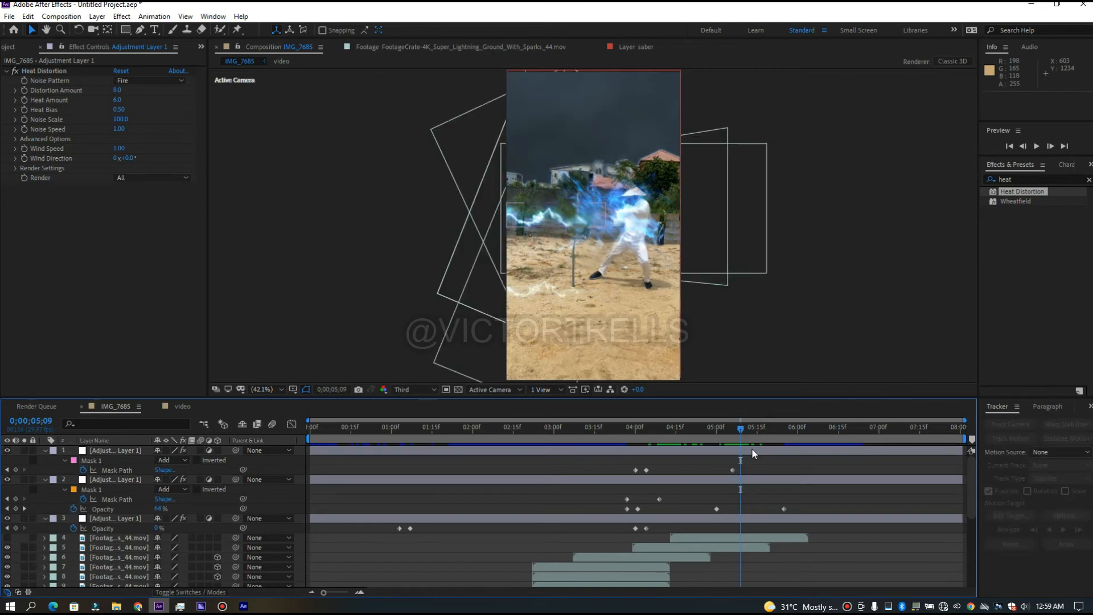
left_click(751, 447)
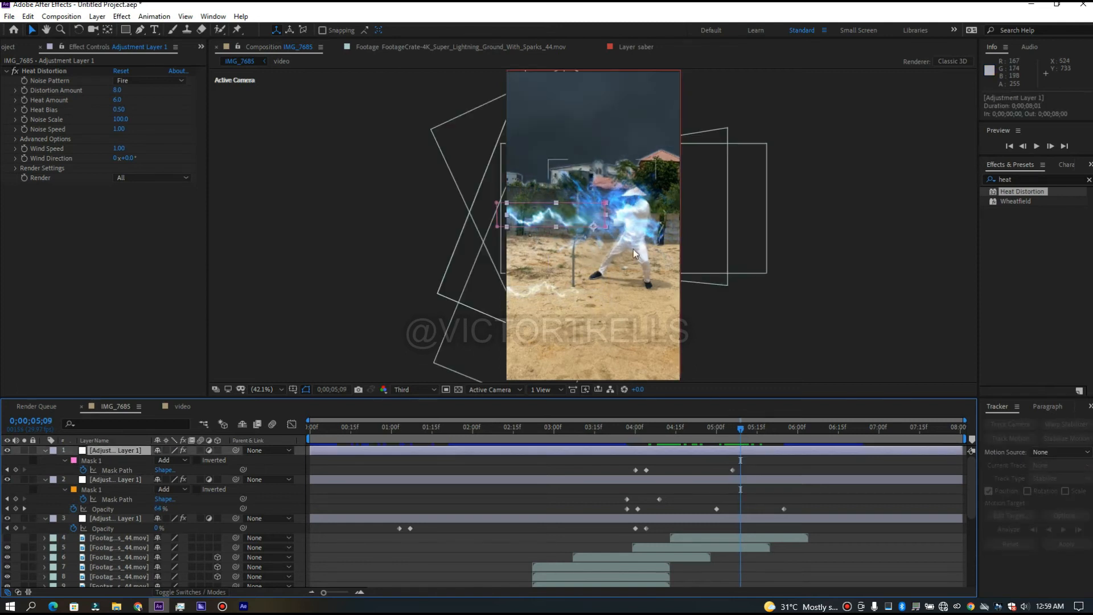
left_click(604, 207)
left_click_drag(635, 185, 595, 245)
key("ctrl+z")
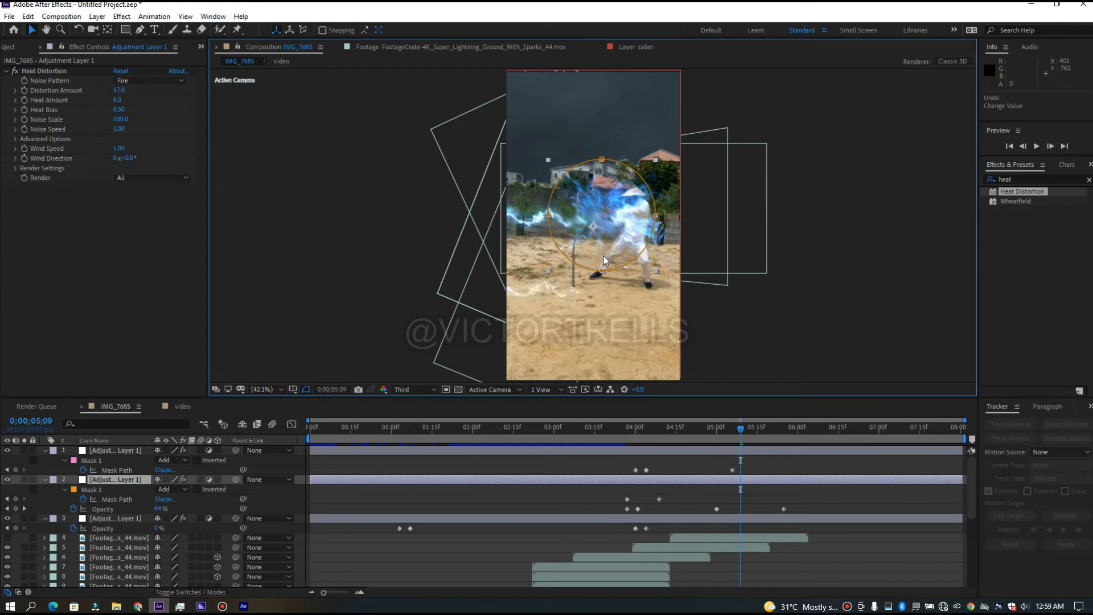
- Collapse the top layer mask's edge nearest the man onto its outer edge at 0;00;05;09, and play the blast from 0;00;04;17
left_click(760, 451)
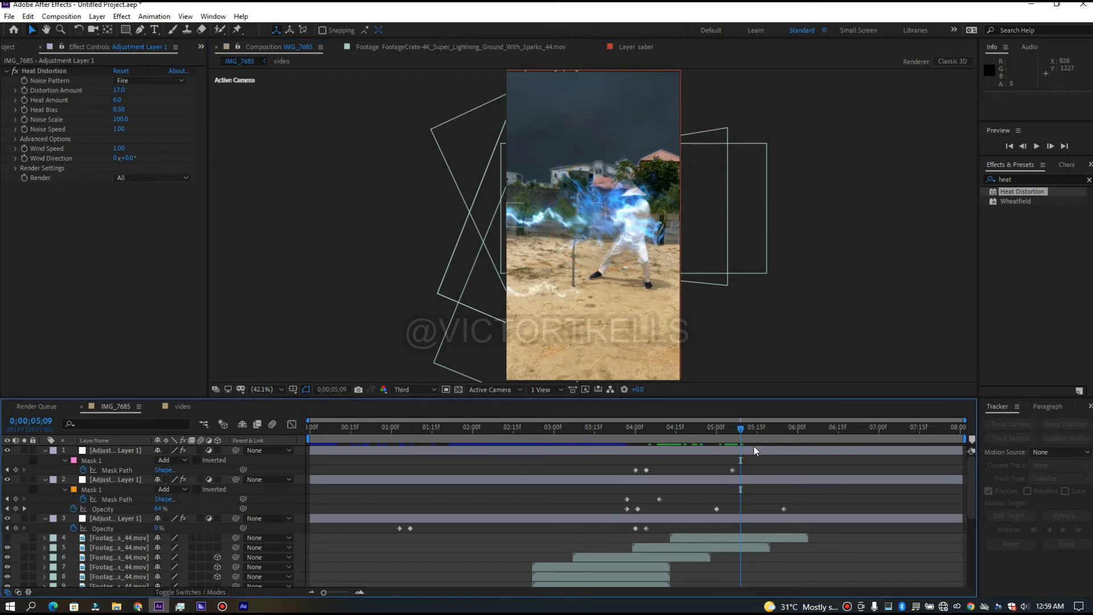
left_click(615, 207)
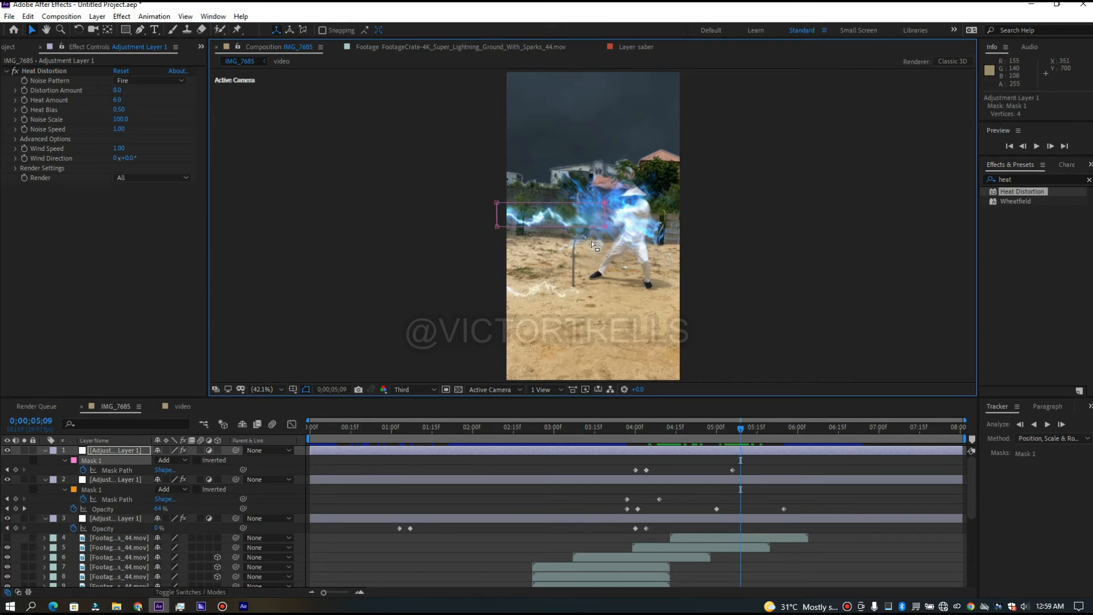
left_click_drag(605, 227, 496, 227)
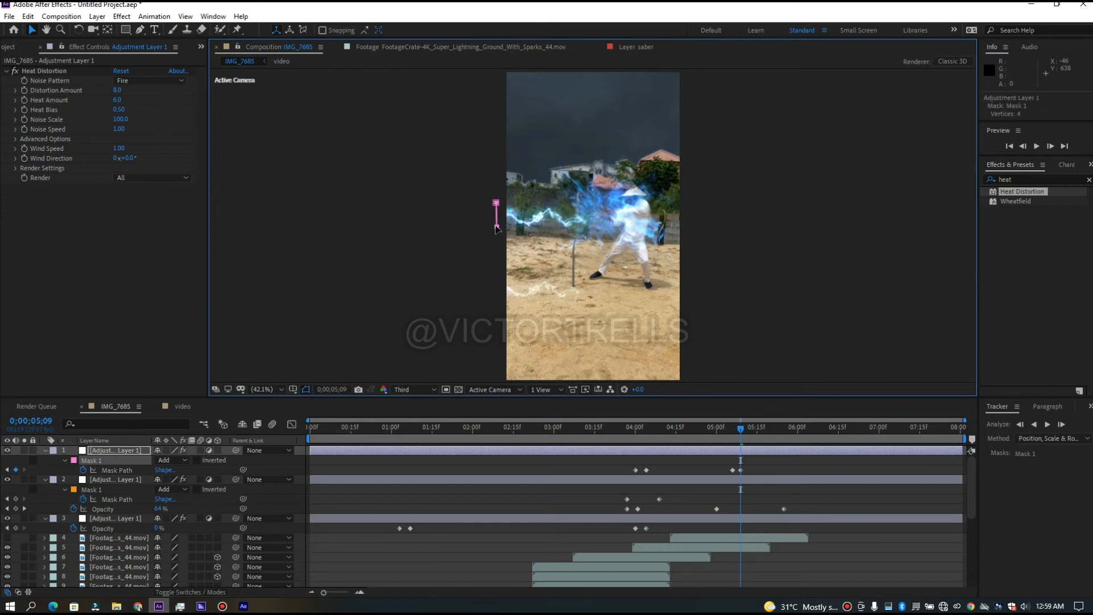
left_click_drag(726, 432, 684, 435)
key("space")
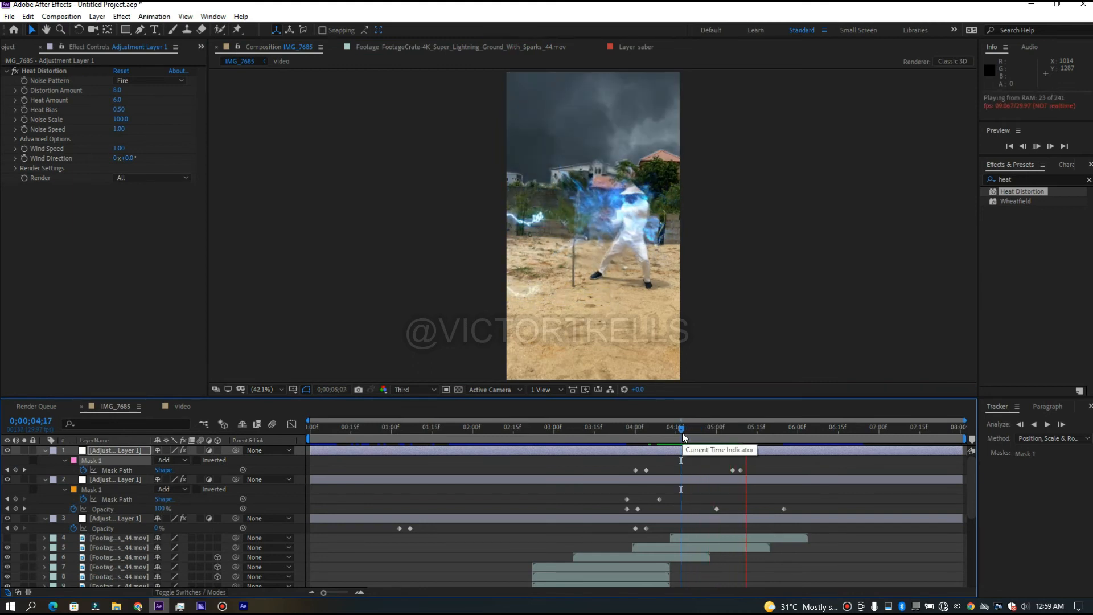
- Play the lightning blast from 0;00;03;22 and again from 0;00;04;01 to examine the masked heat distortion
left_click(614, 434)
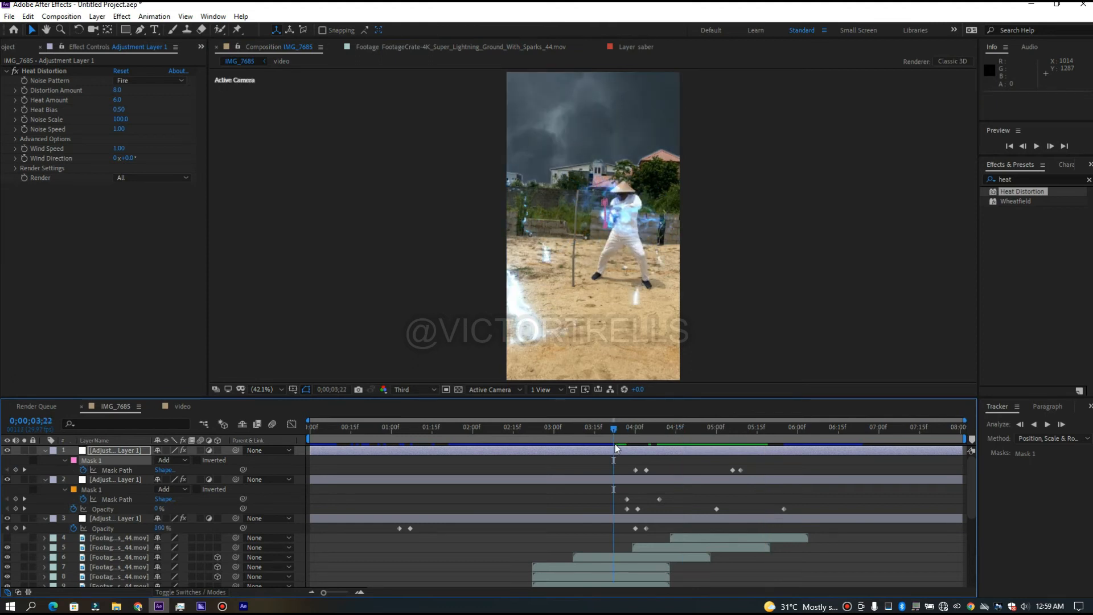
key("space")
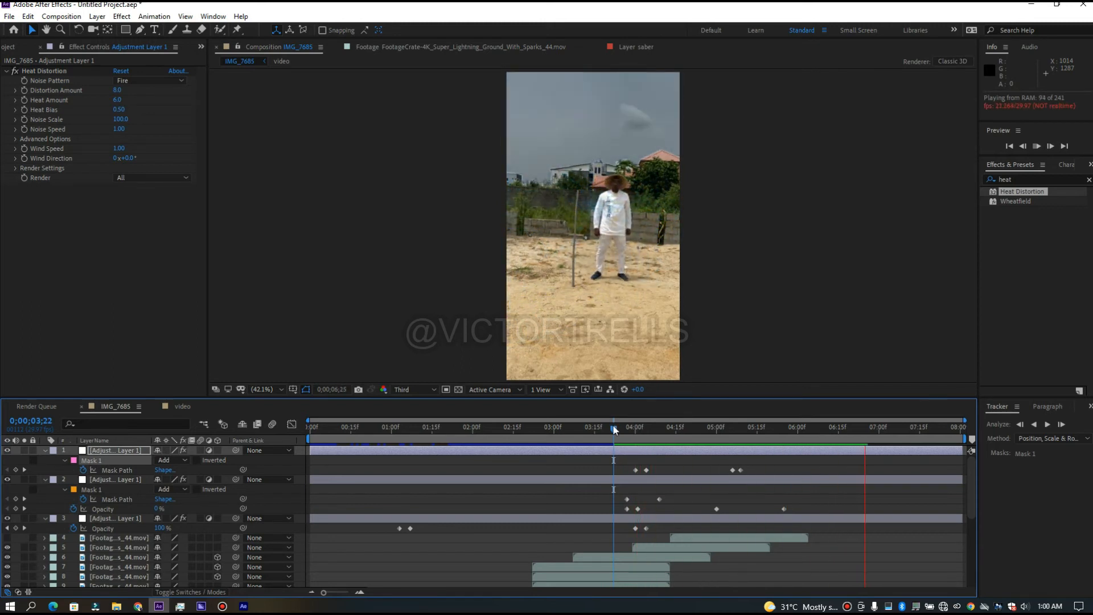
left_click(637, 427)
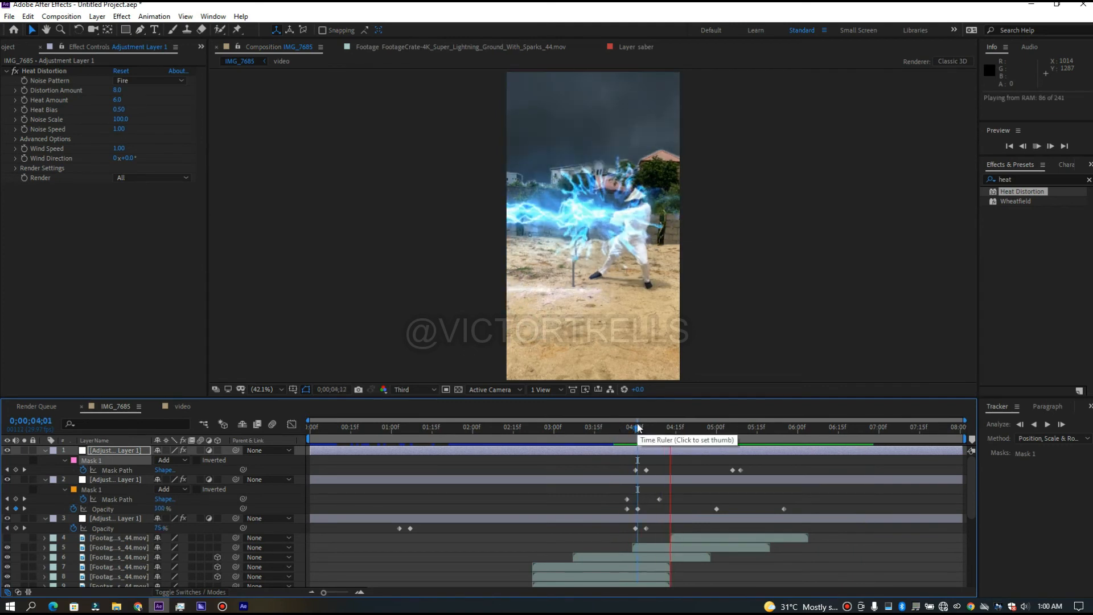
- Go to 0;00;01;15, where the first sky lightning appears, and create a black solid named body light
left_click_drag(637, 428, 438, 419)
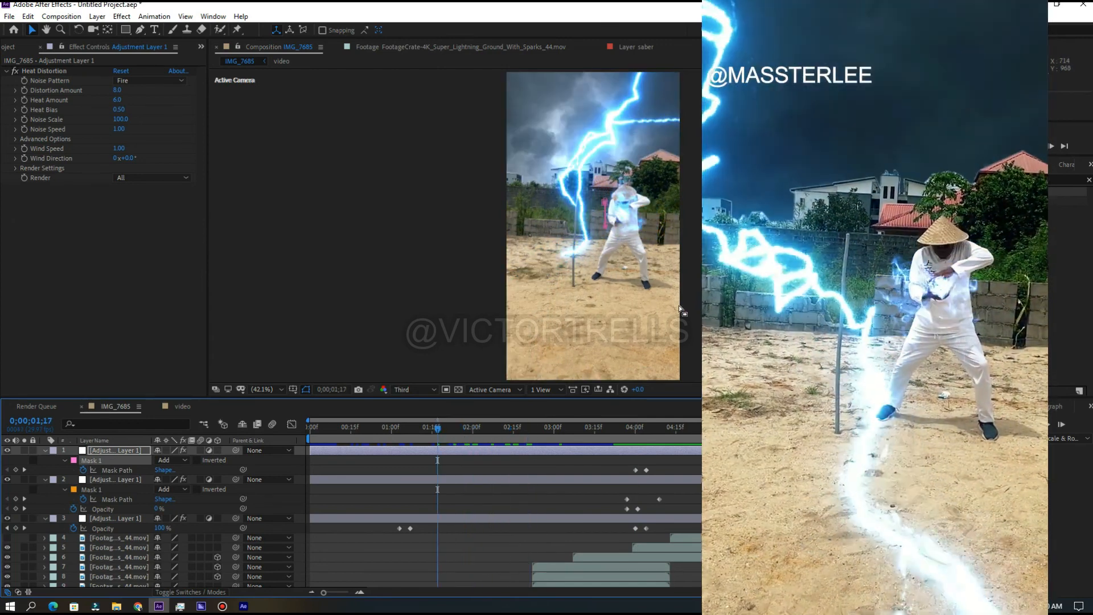
mouse_move(439, 429)
left_mouse_down()
mouse_move(364, 432)
mouse_move(441, 434)
mouse_move(432, 430)
left_mouse_up()
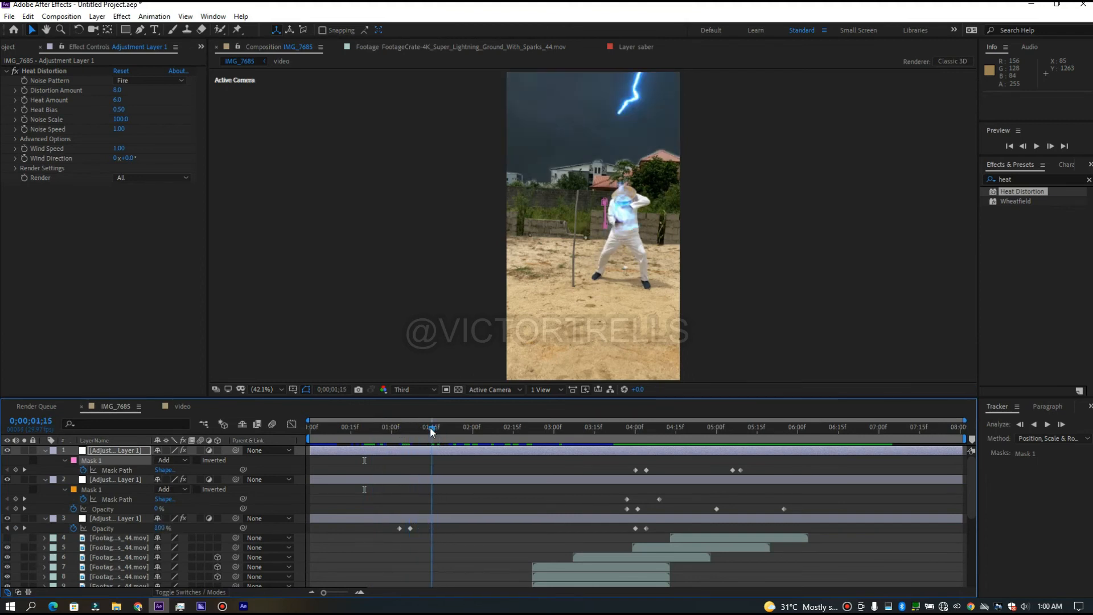
left_click(96, 16)
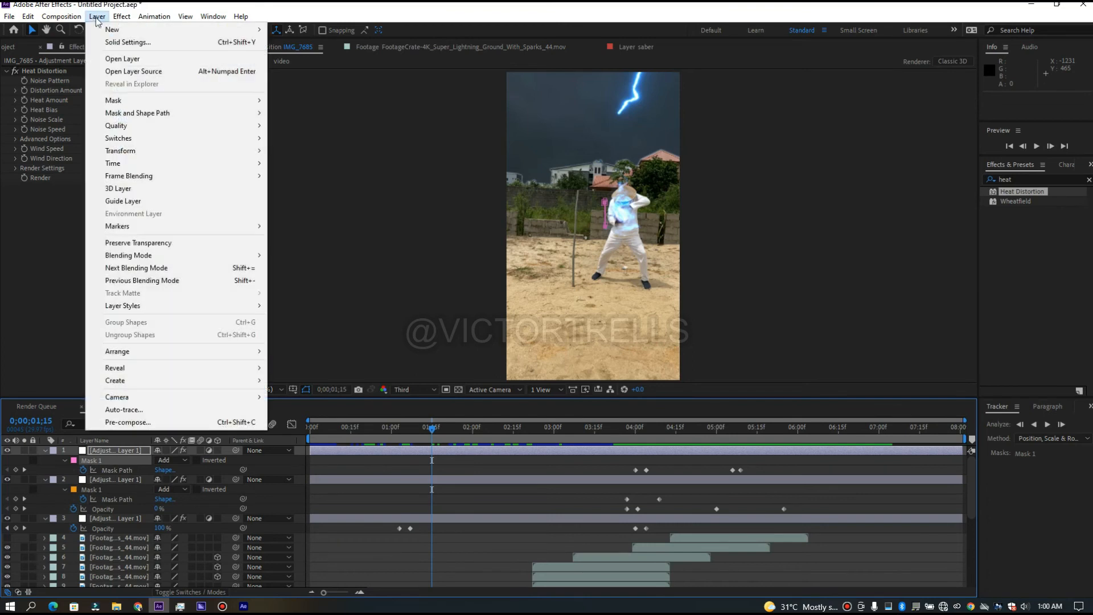
mouse_move(171, 32)
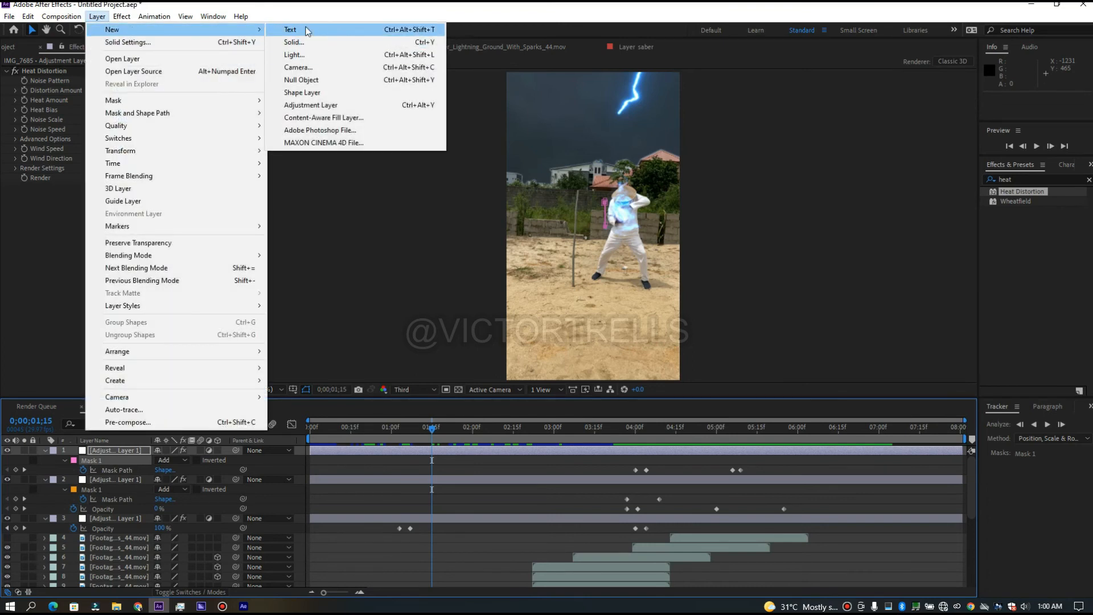
left_click(292, 42)
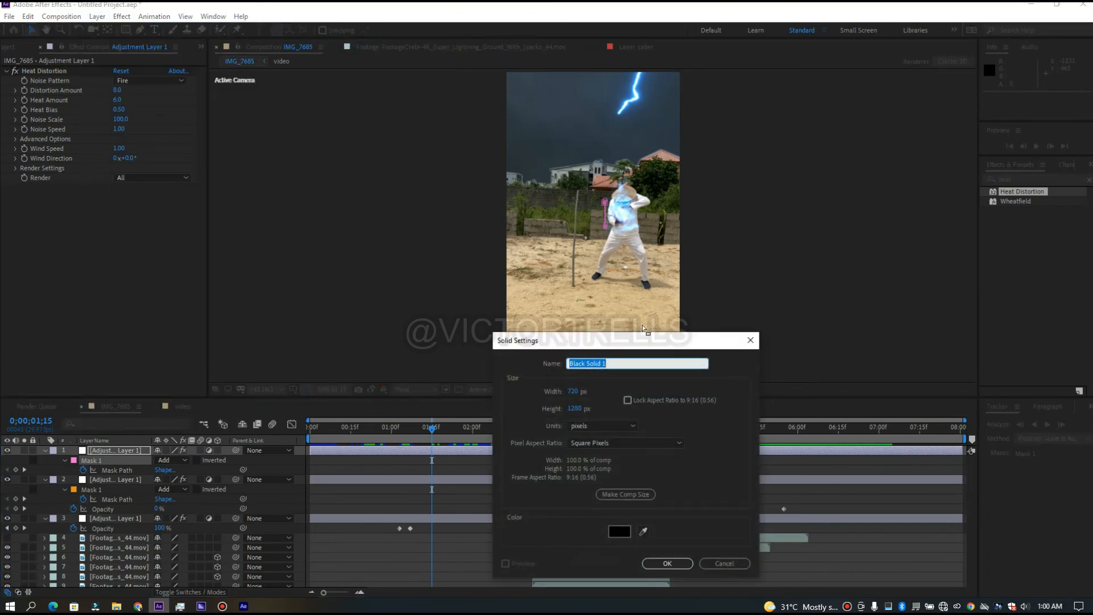
type("body light")
key("Return")
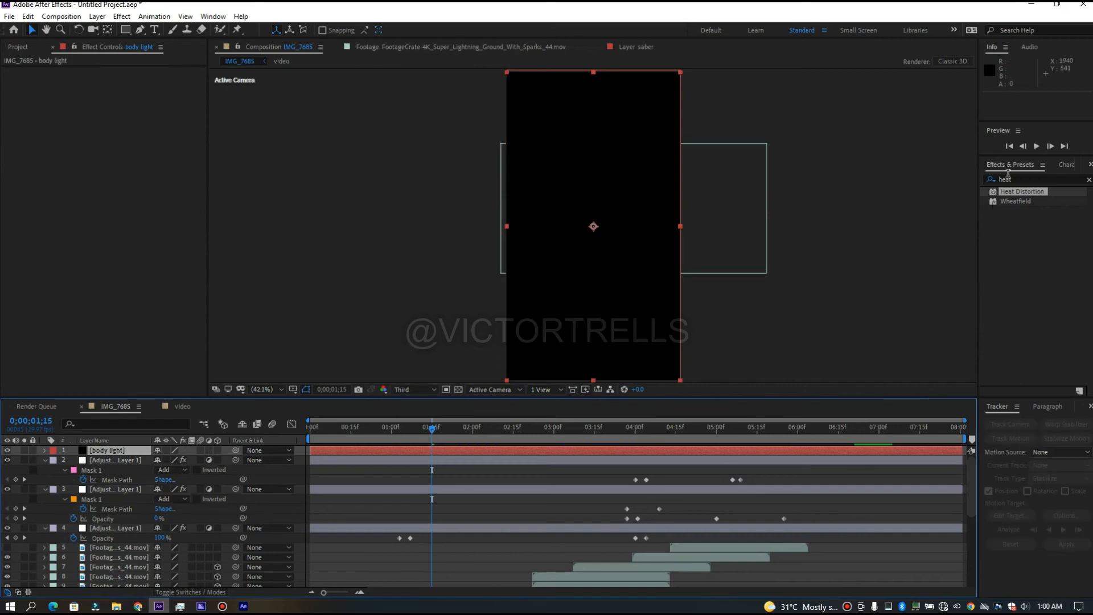
- Find the Saber effect and apply it to the body light solid
left_click(1024, 179)
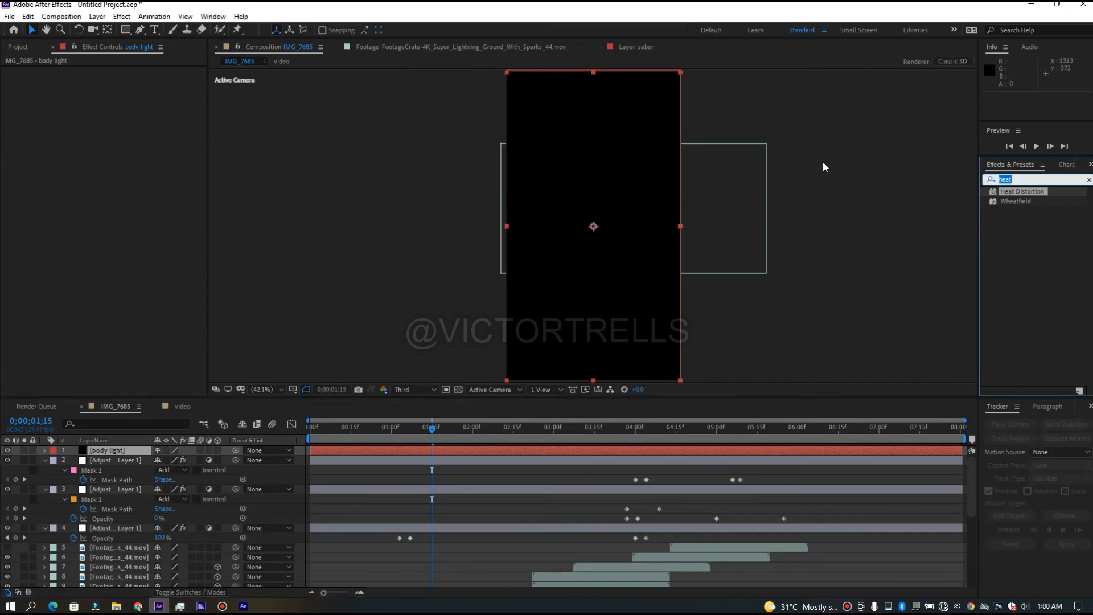
type("saber")
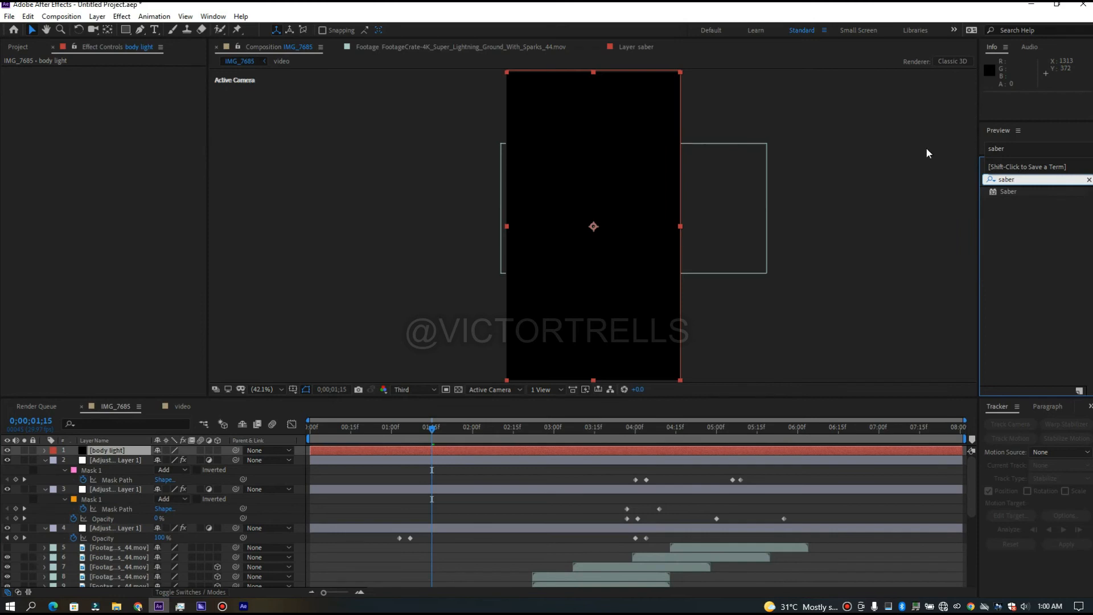
double_click(1012, 191)
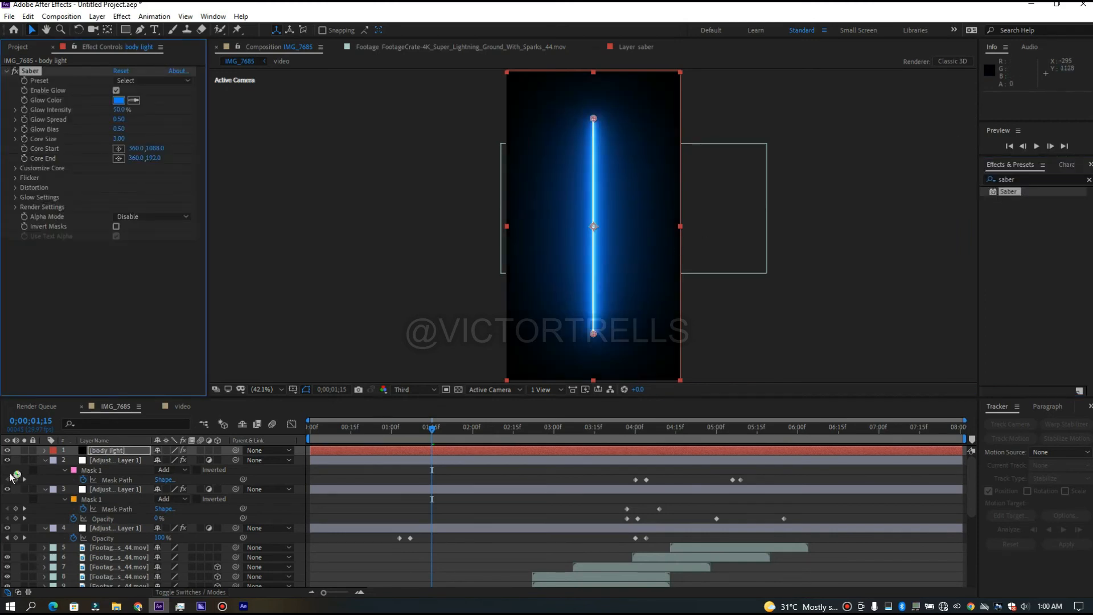
- Hide the body light layer and set the preview resolution to Full, with the man viewed at 100%
left_click(7, 450)
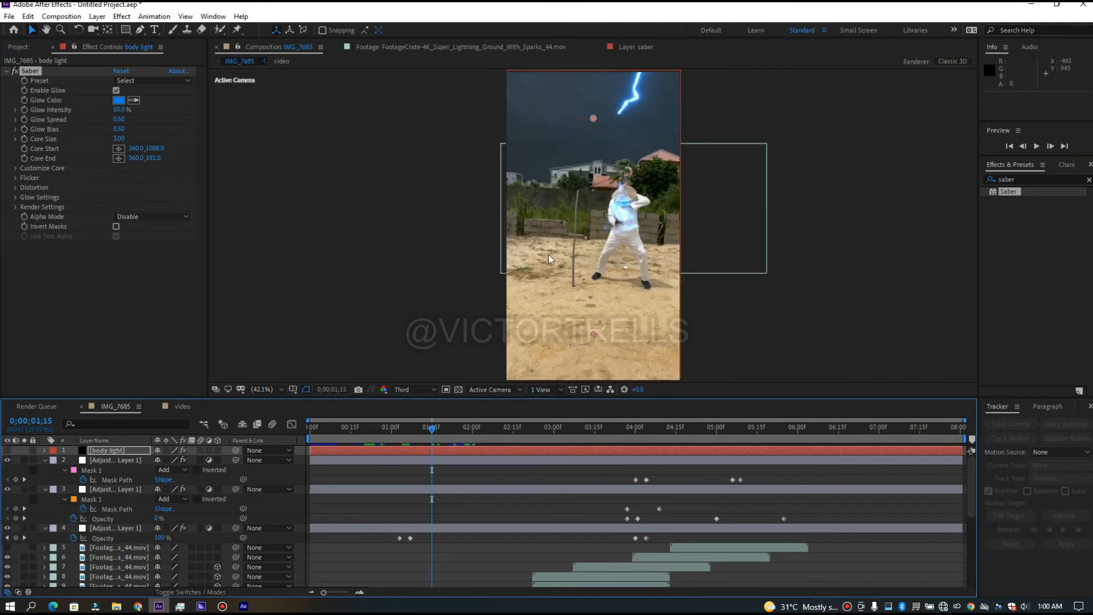
scroll(582, 234, "up", 4)
scroll(583, 234, "down", 6)
scroll(613, 207, "up", 4)
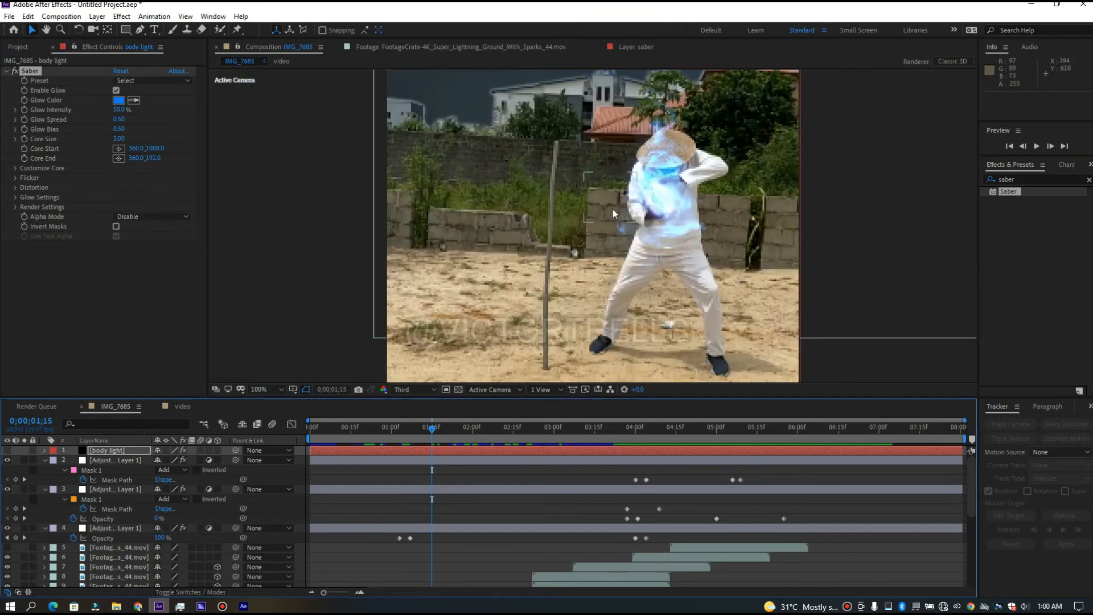
left_click(408, 392)
left_click(409, 435)
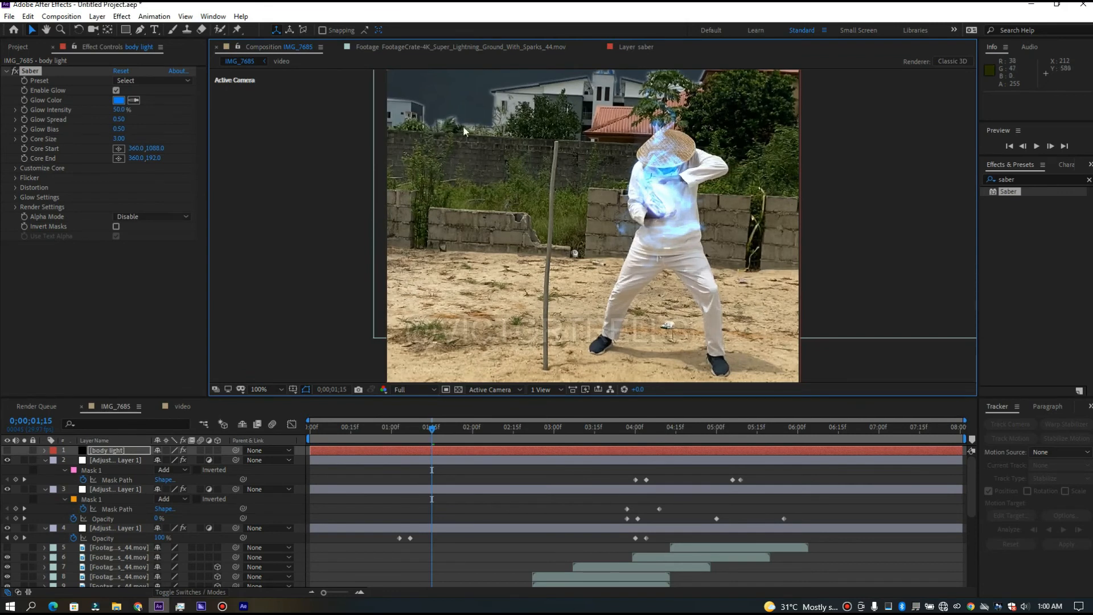
- Draw a short open three-point mask along the top of the man's hat on body light with the Pen tool
left_click(141, 30)
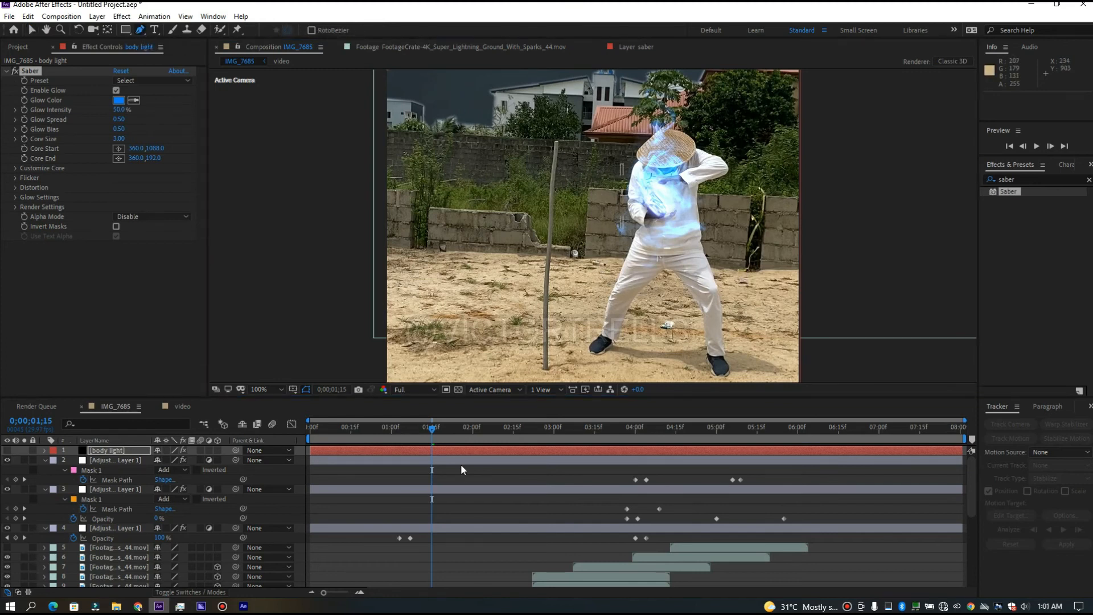
left_click(658, 130)
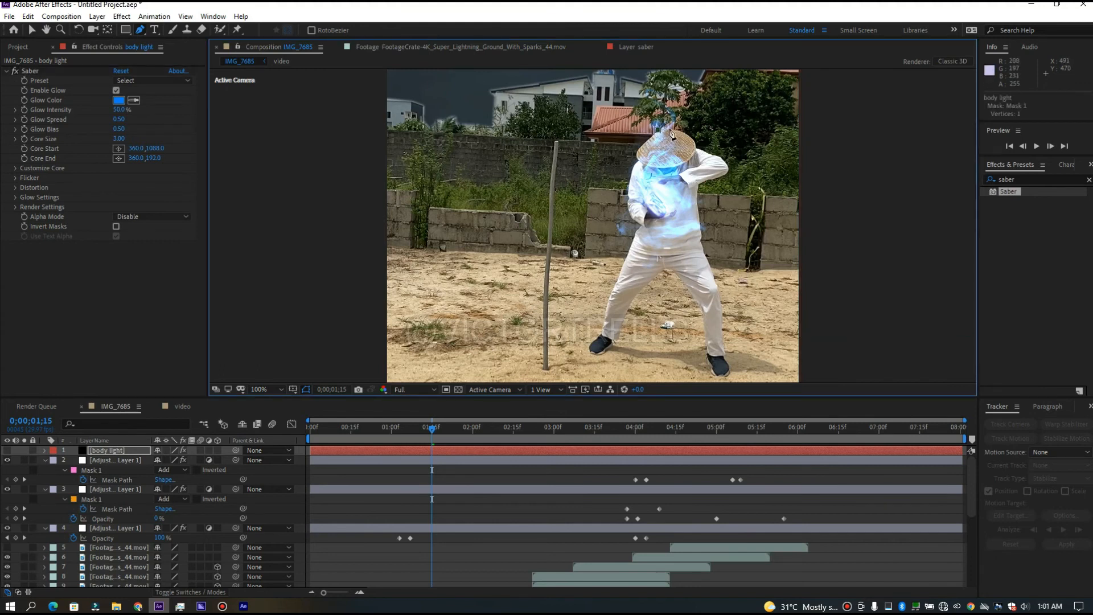
left_click(658, 131)
left_click(33, 31)
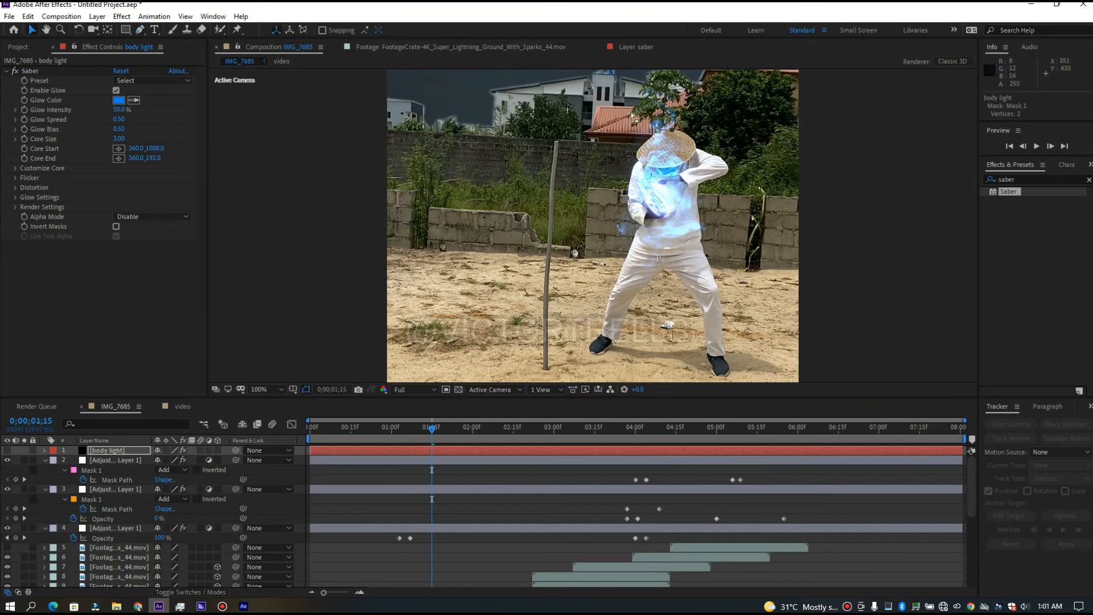
left_click(658, 132)
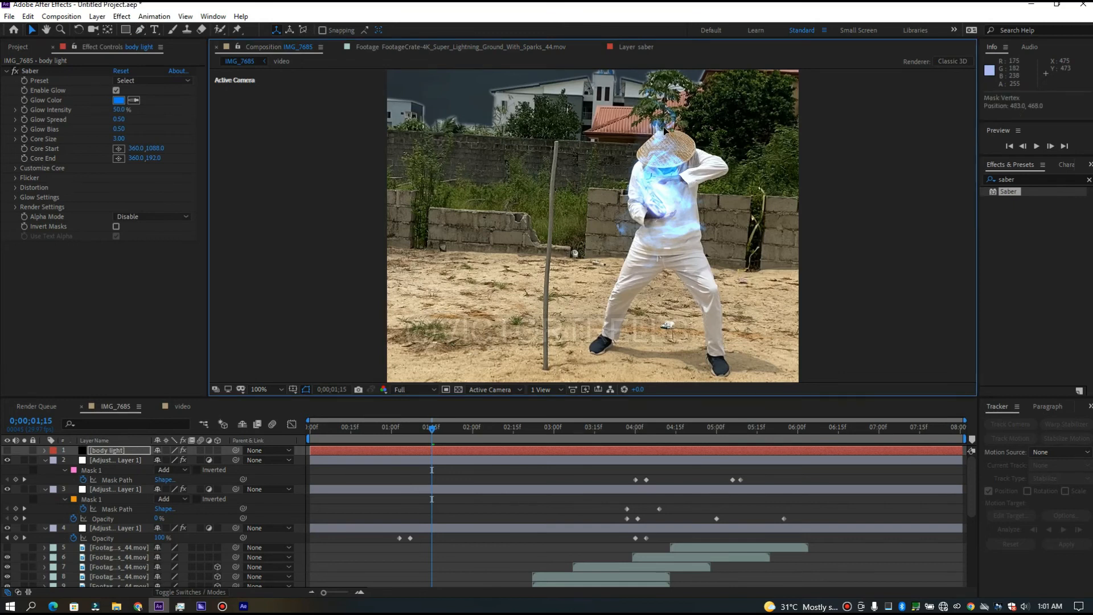
left_click_drag(664, 128, 666, 129)
left_click(140, 29)
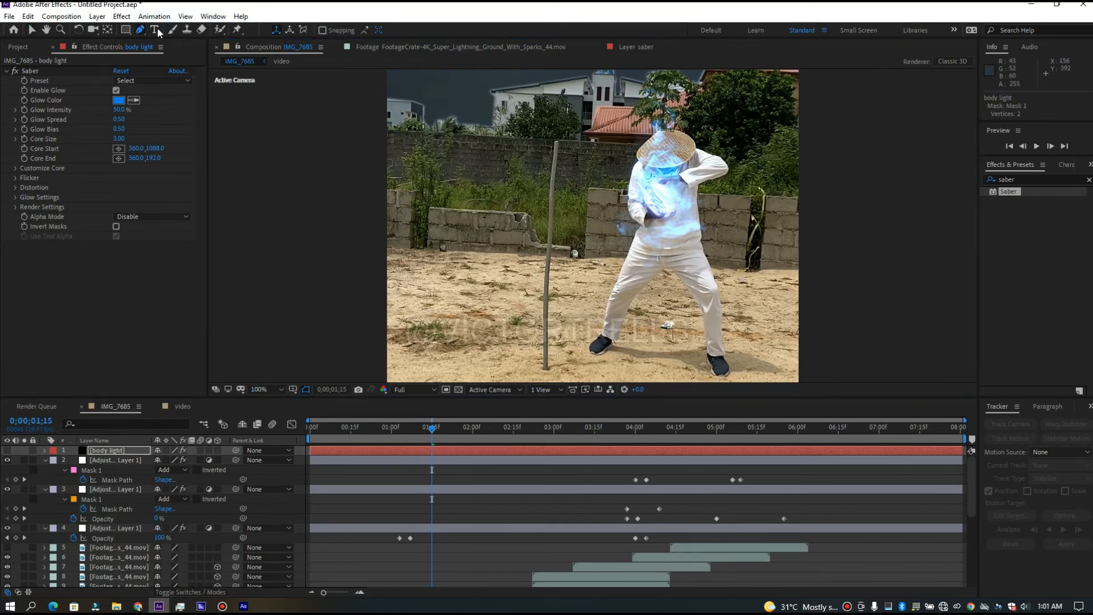
left_click(654, 138)
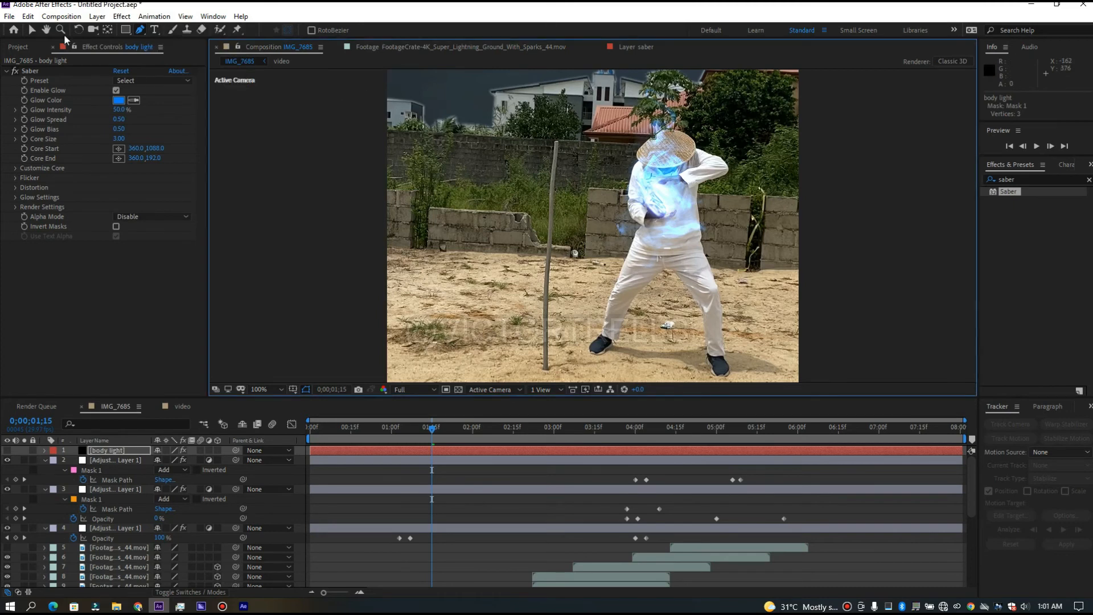
left_click(36, 31)
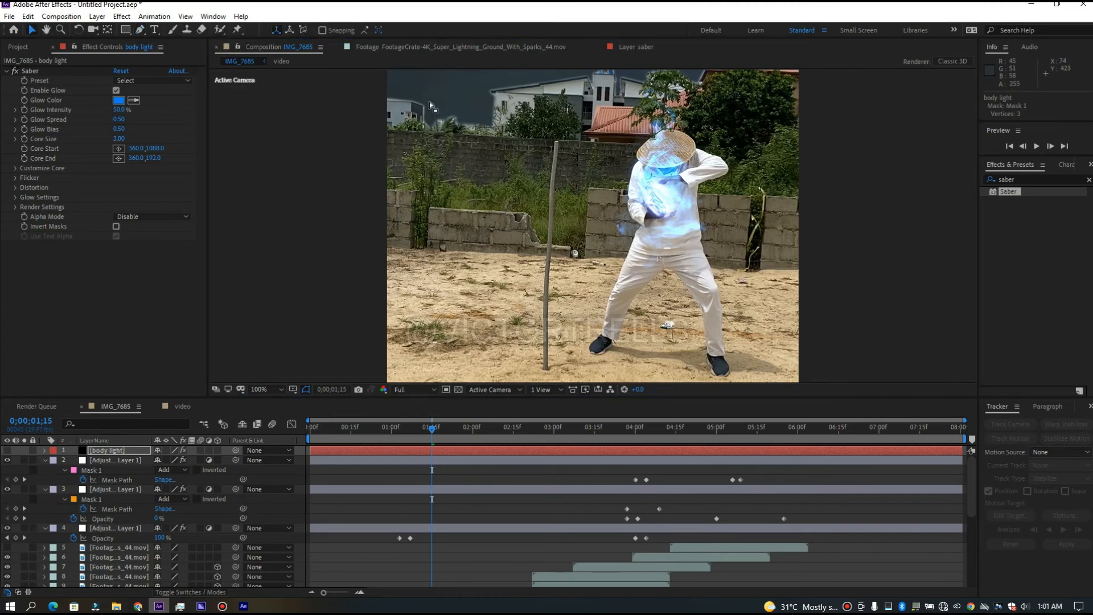
left_click(677, 131)
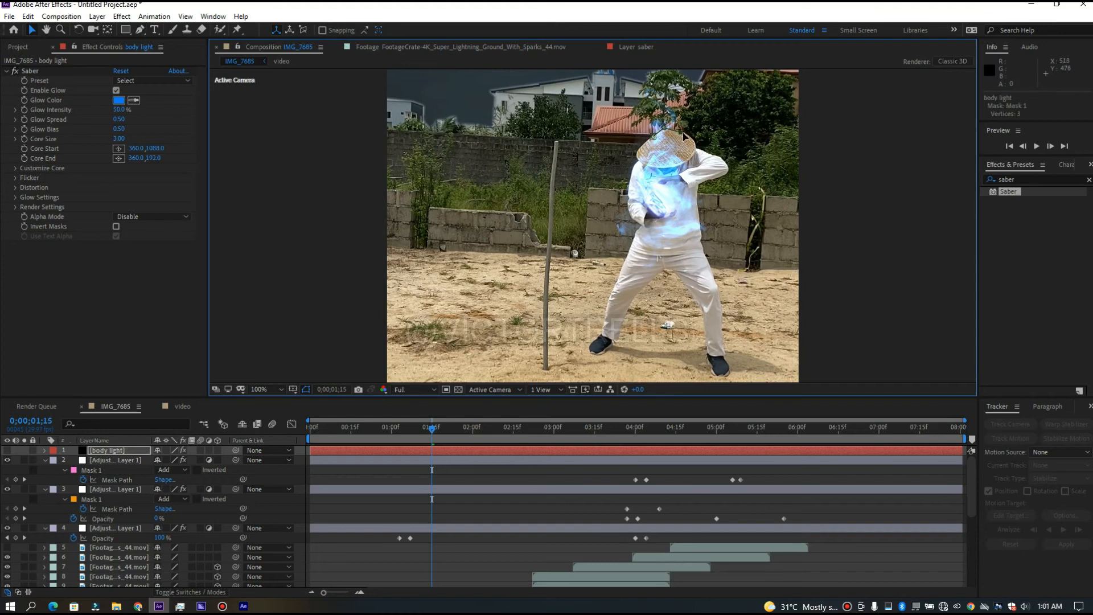
- Make the body light layer visible again and set its blending mode to Add
left_click(9, 453)
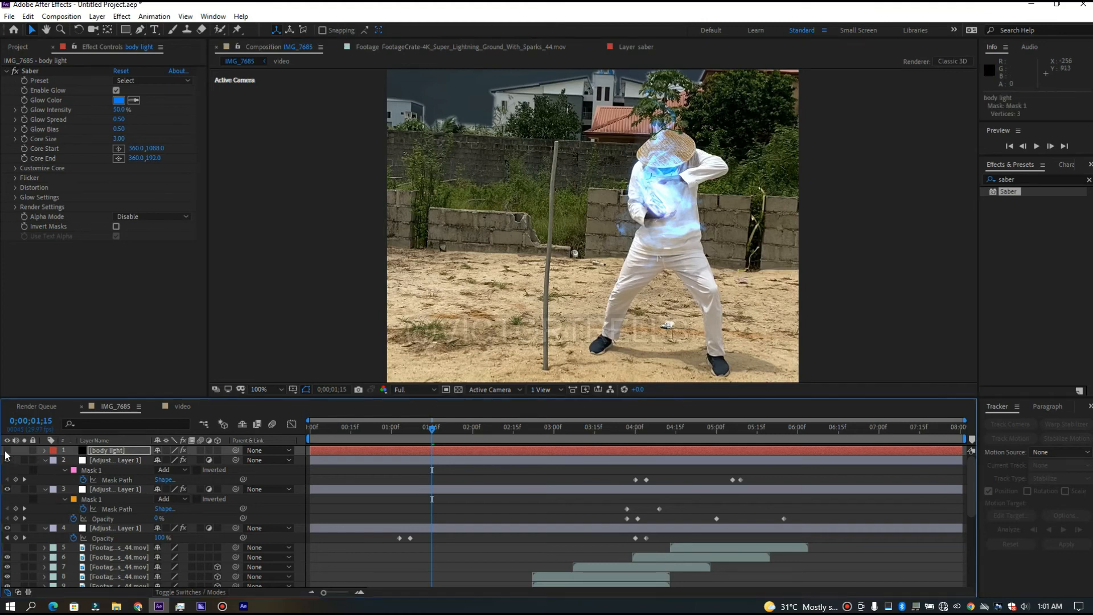
left_click(7, 460)
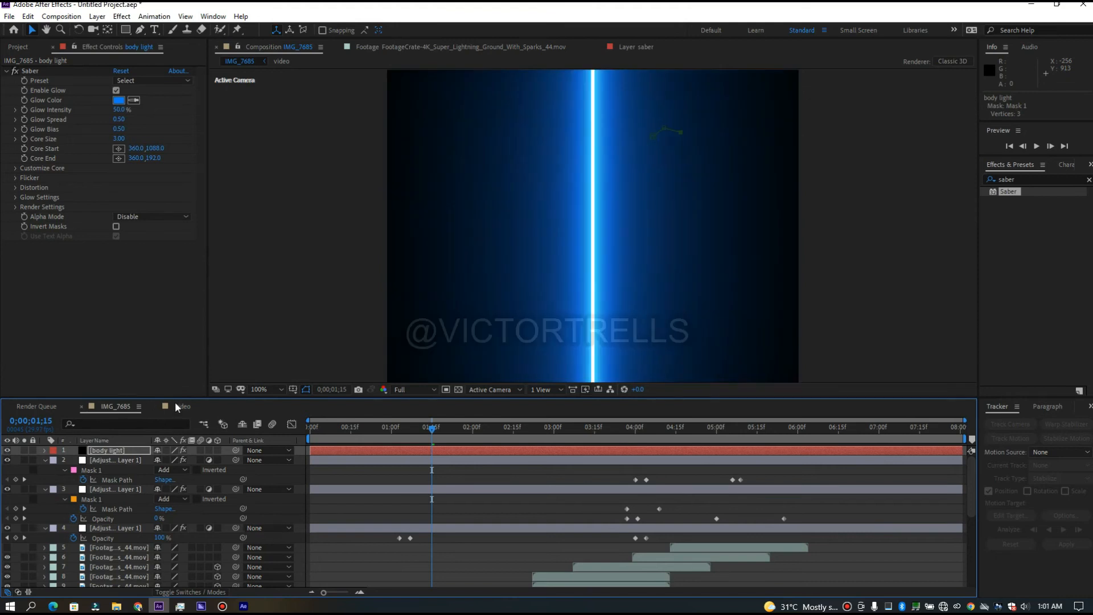
left_click(204, 592)
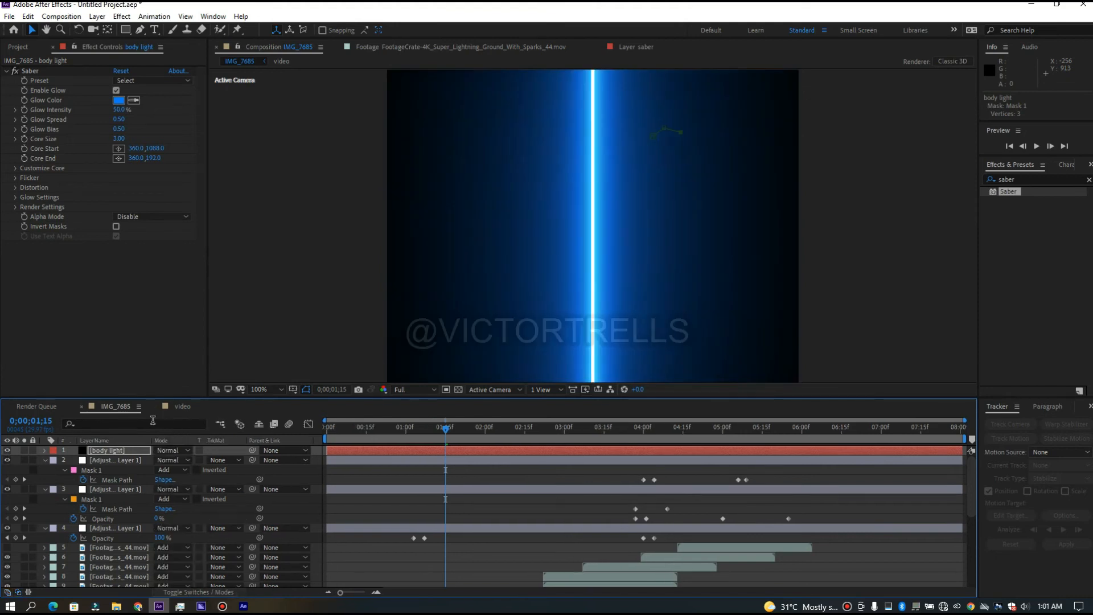
left_click(169, 449)
left_click(206, 219)
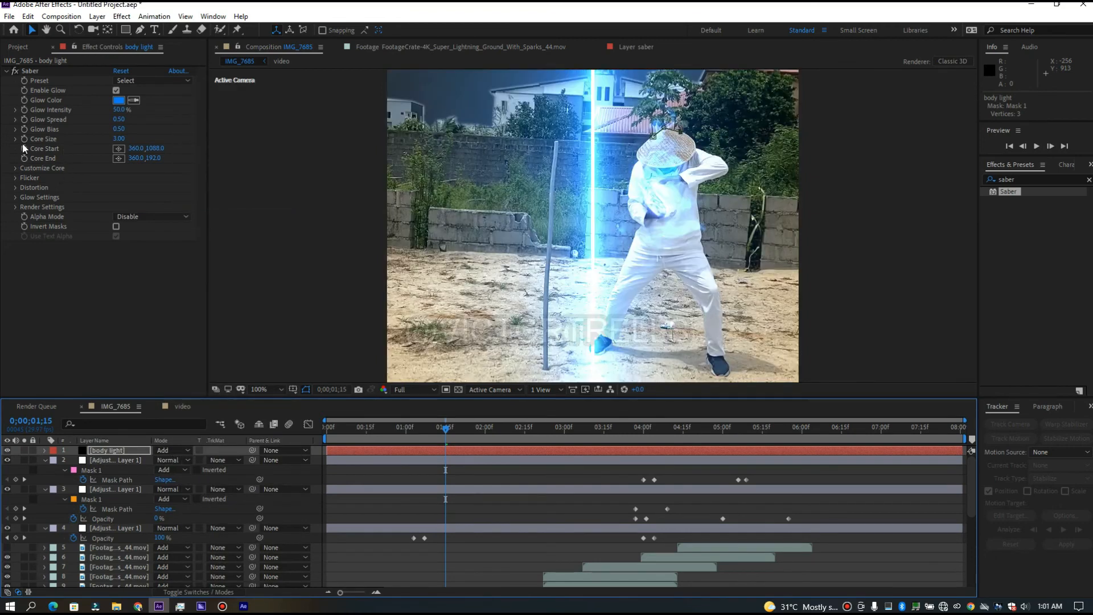
- Set Saber's Core Type to Layer Masks so the glow follows the mask on the hat
left_click(14, 168)
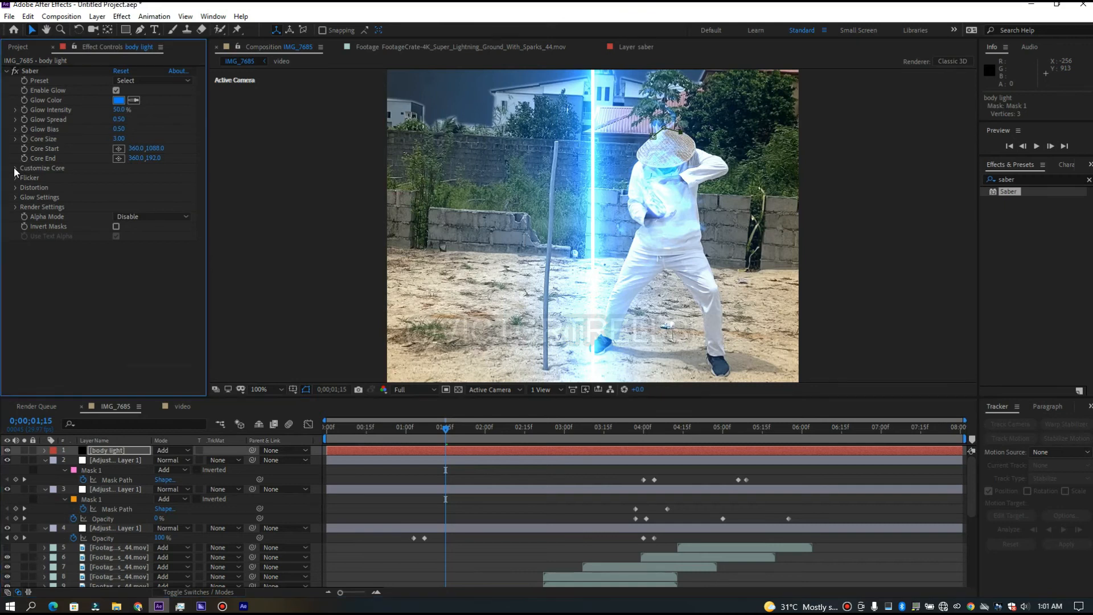
left_click(118, 177)
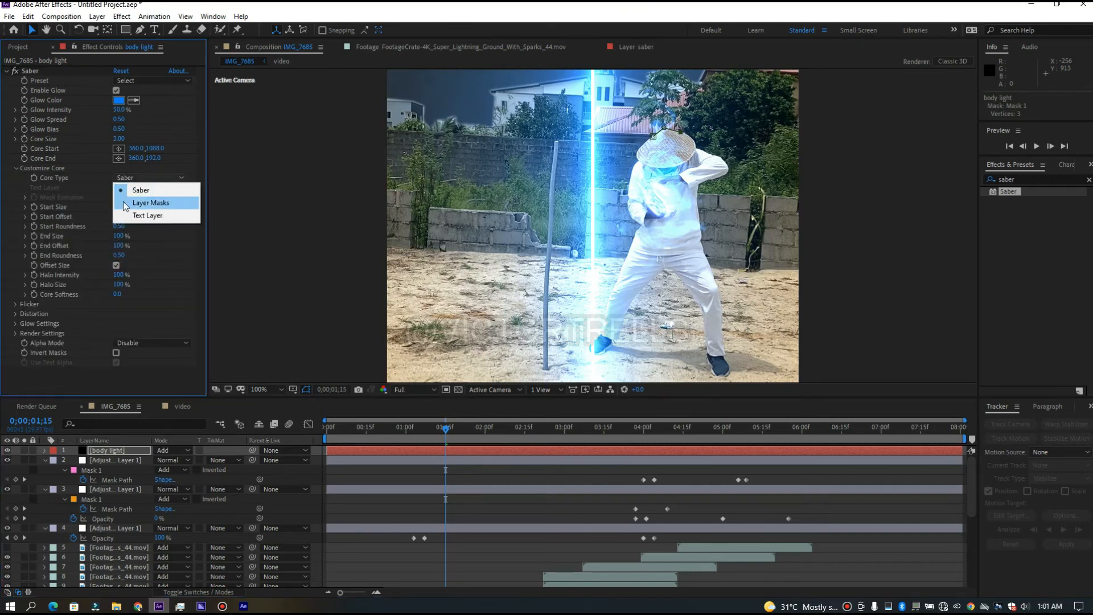
left_click(132, 206)
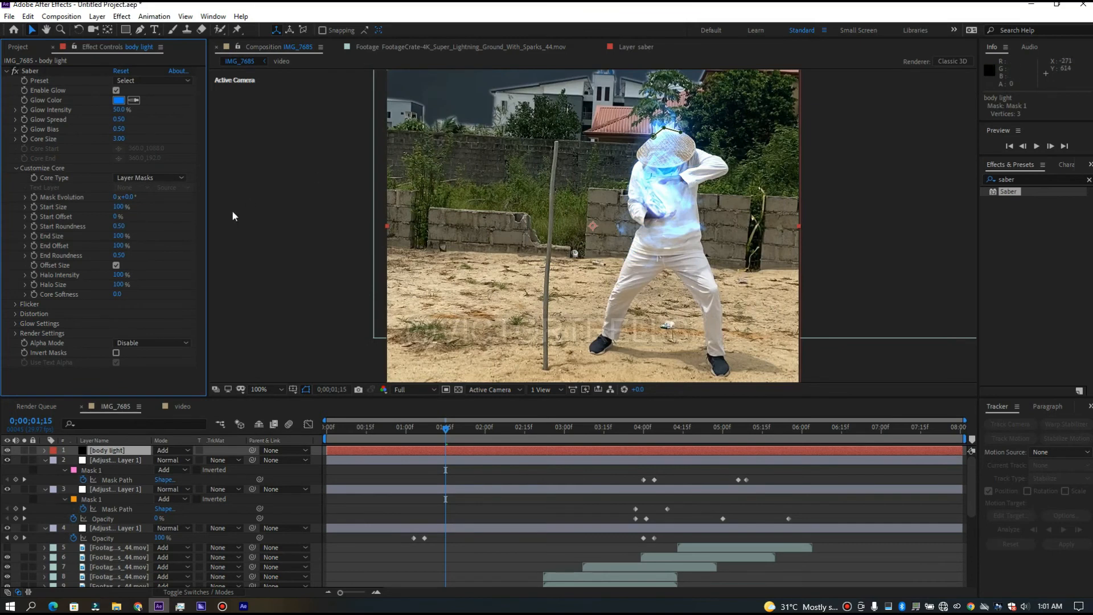
- Set Saber's Core Softness to 5.9, Start Roundness to 1.04 and End Roundness to 1.87
left_click_drag(116, 293, 147, 291)
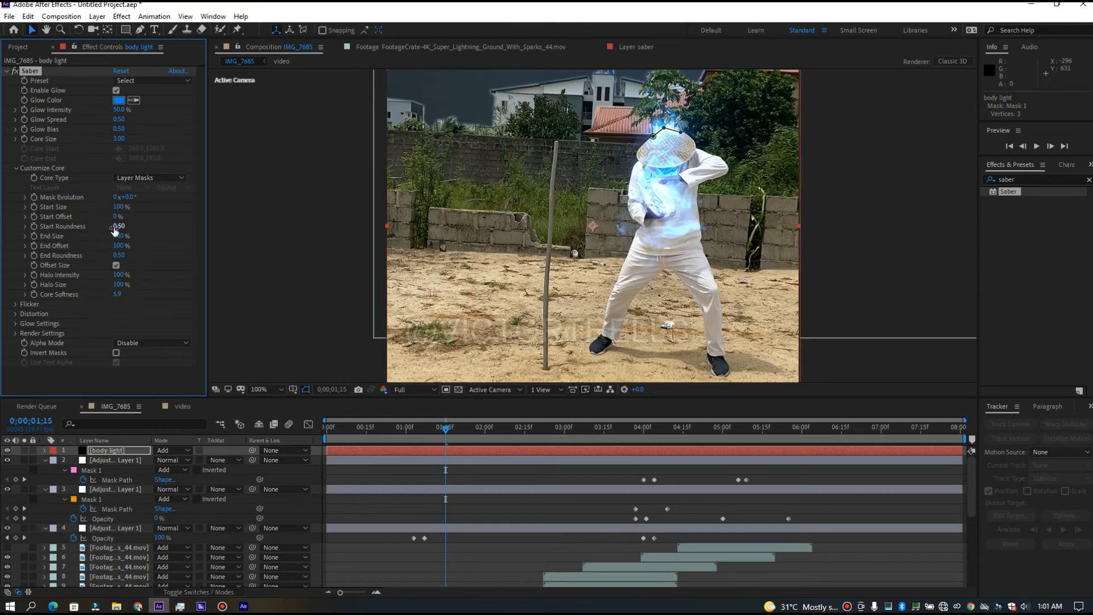
left_click_drag(140, 224, 142, 225)
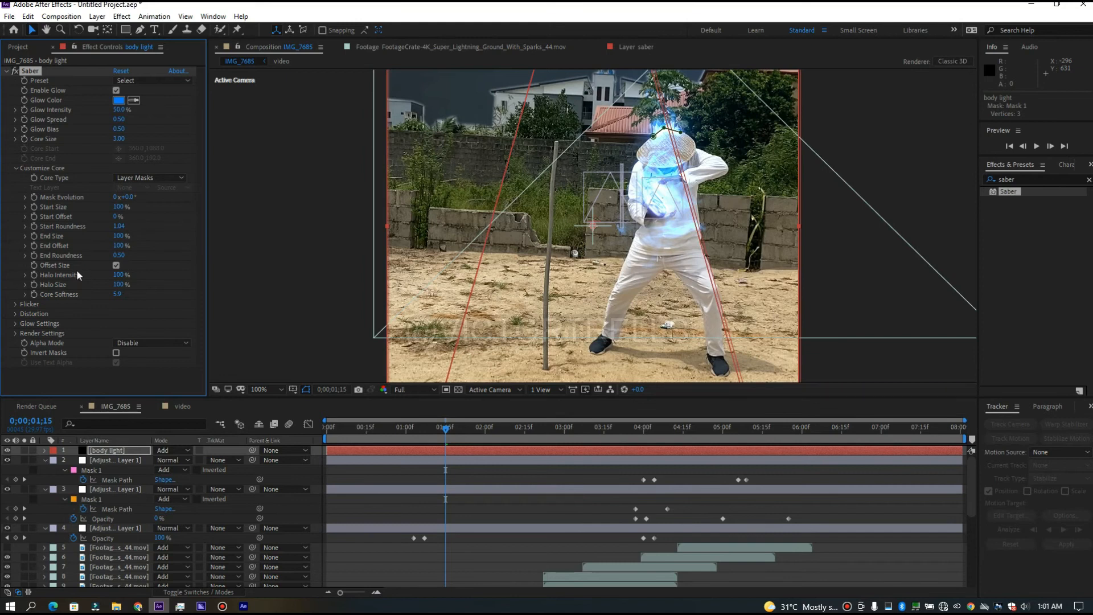
left_click_drag(183, 251, 311, 271)
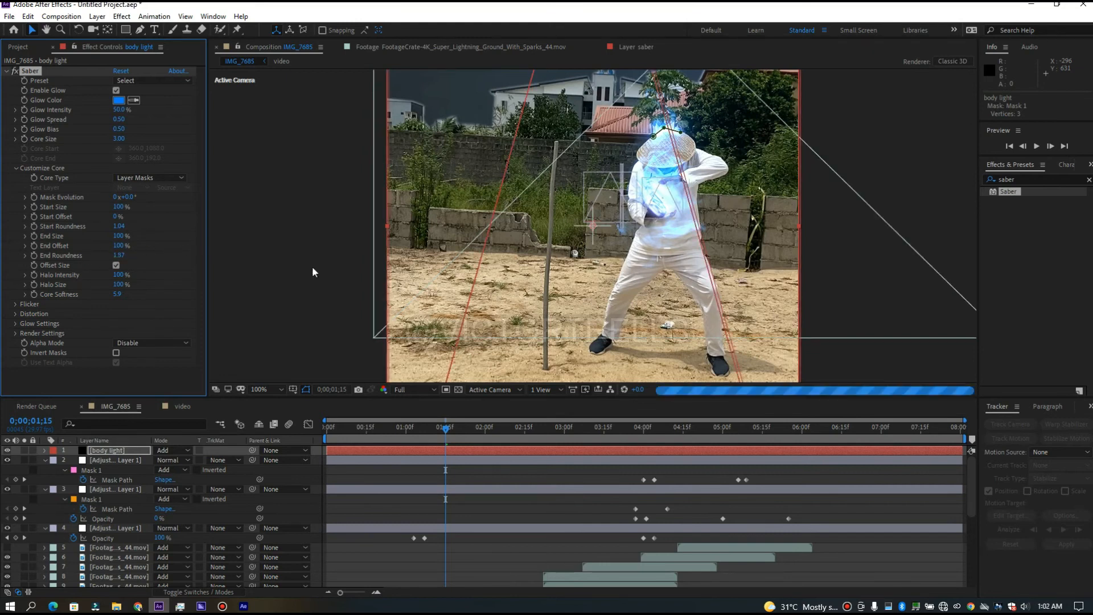
- Reveal body light's Mask Path and start keyframing it at 0;00;01;13
left_click(528, 460)
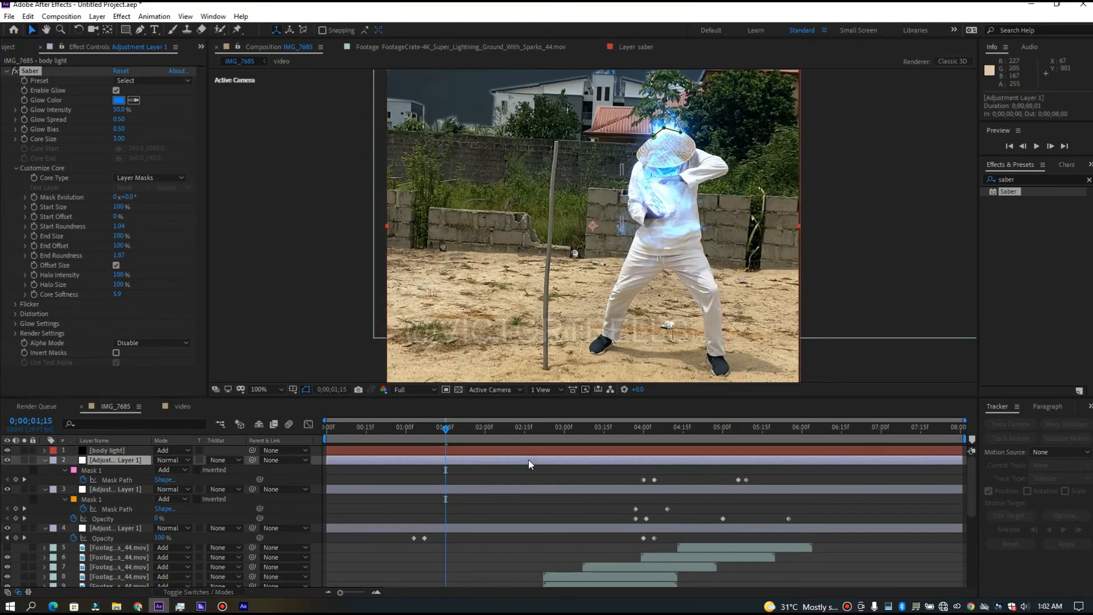
left_click(457, 452)
key("m")
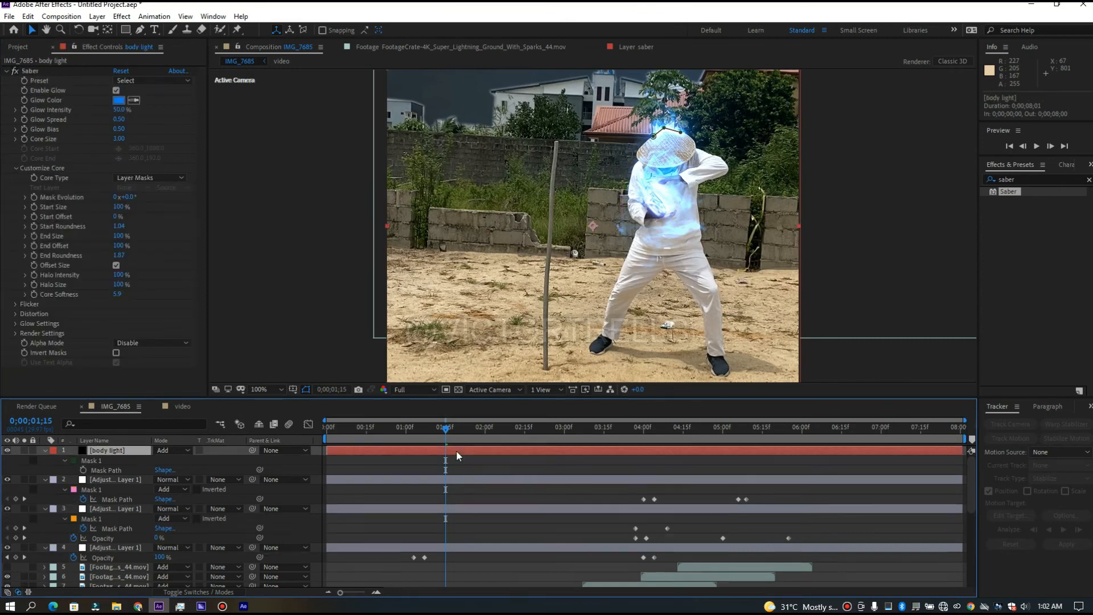
mouse_move(446, 430)
left_mouse_down()
mouse_move(431, 435)
mouse_move(444, 439)
left_mouse_up()
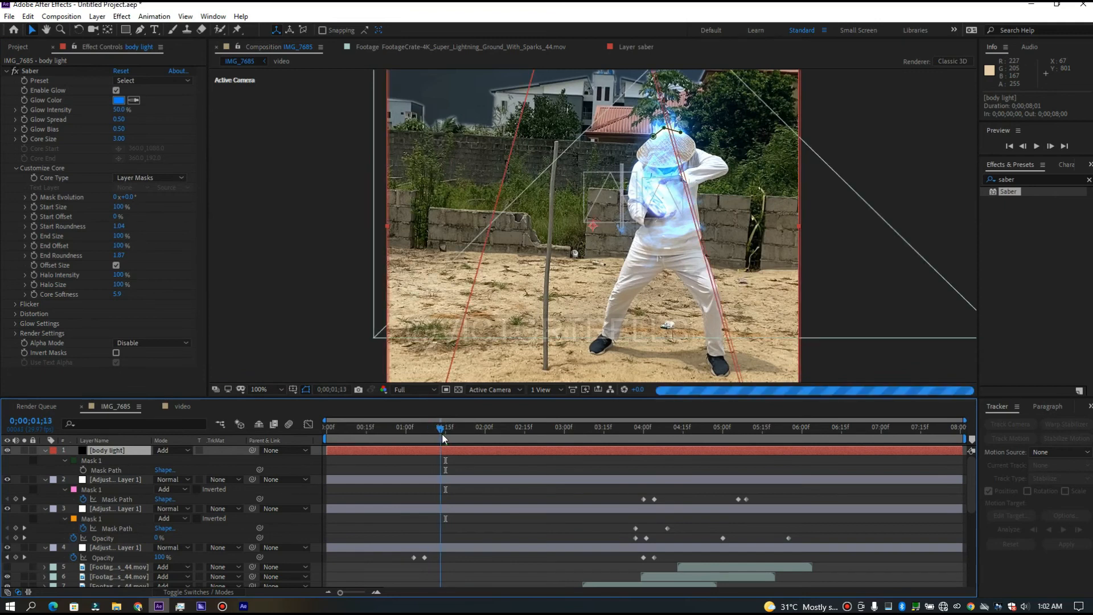
left_click(84, 470)
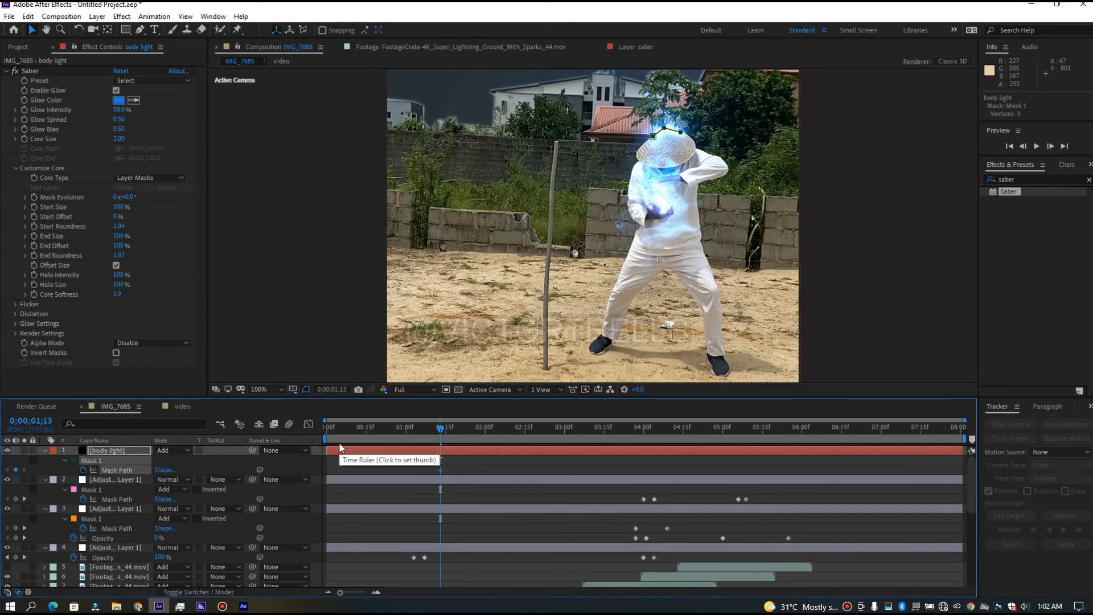
- At 0;00;02;00, move body light's three mask points from the hat down to form a line across the man's waist
left_click(446, 426)
left_click_drag(456, 427, 480, 429)
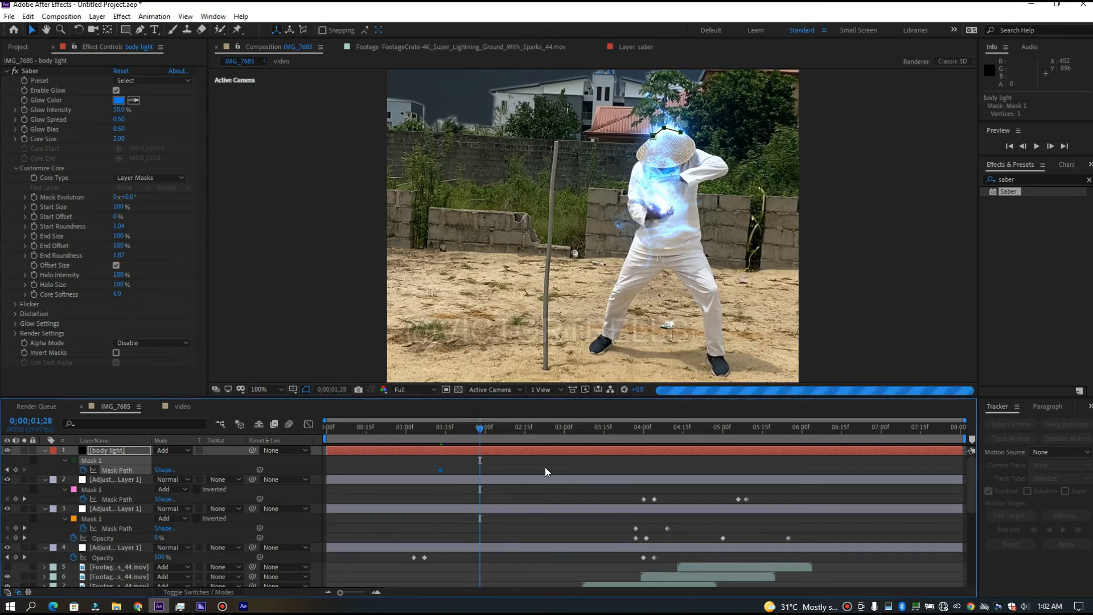
left_click_drag(483, 433, 485, 433)
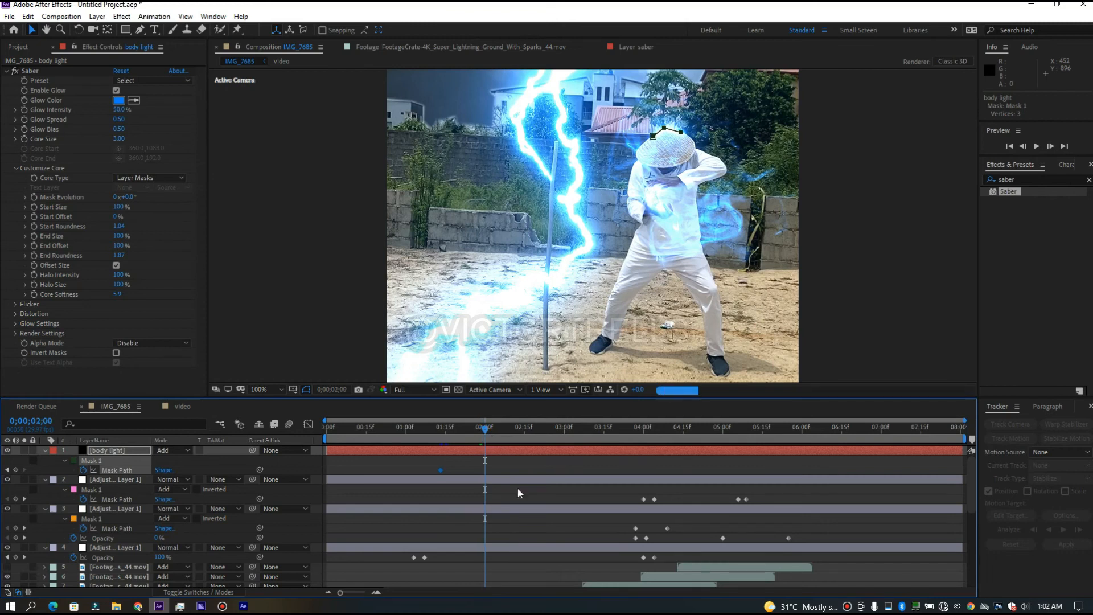
left_click(510, 447)
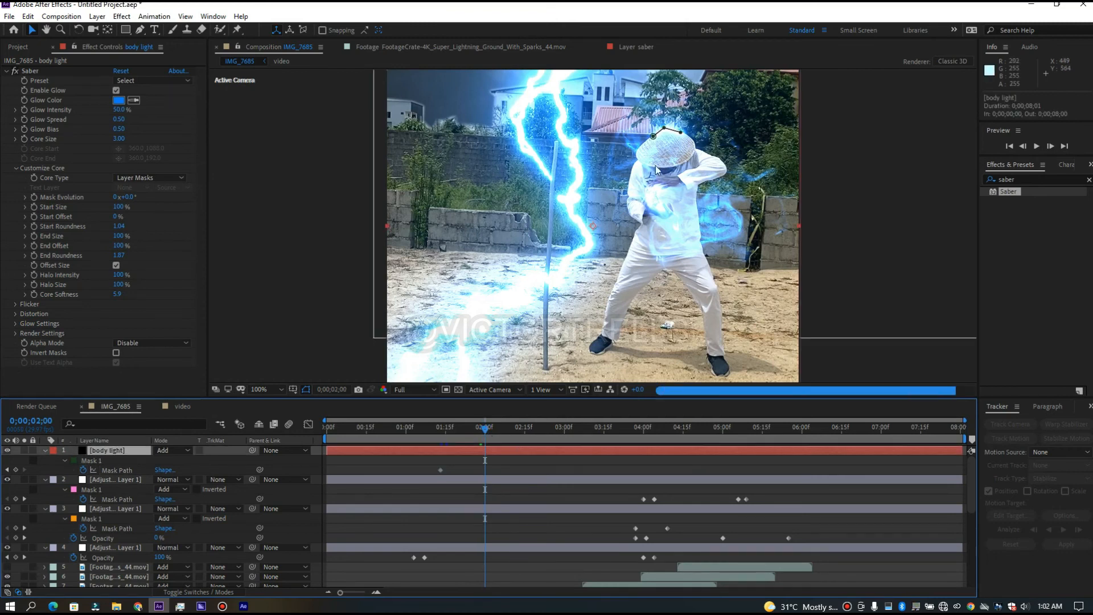
left_click_drag(653, 136, 630, 252)
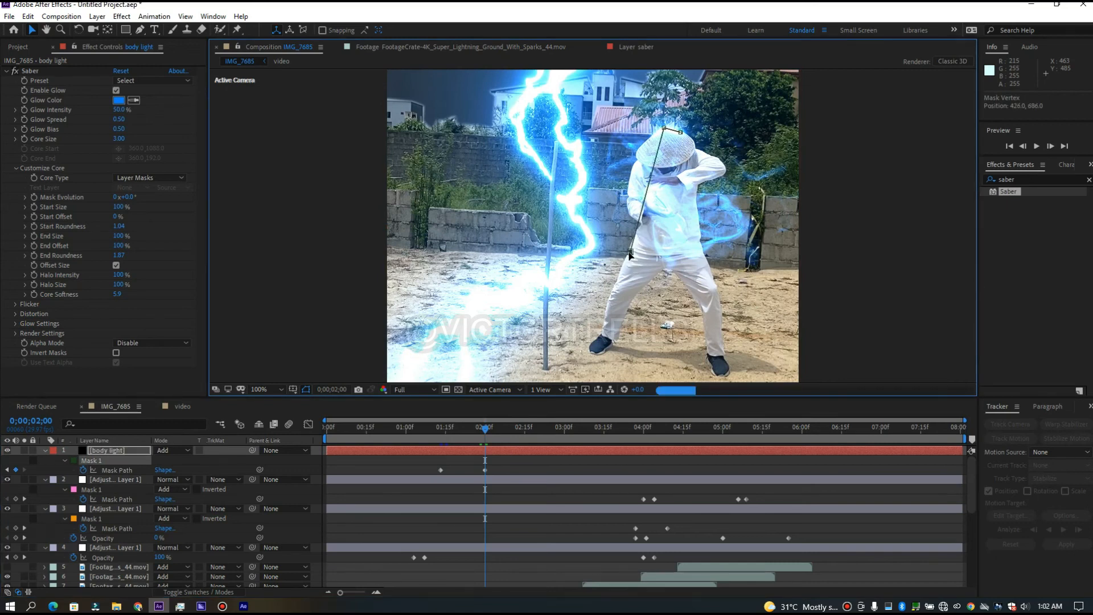
left_click_drag(664, 130, 667, 255)
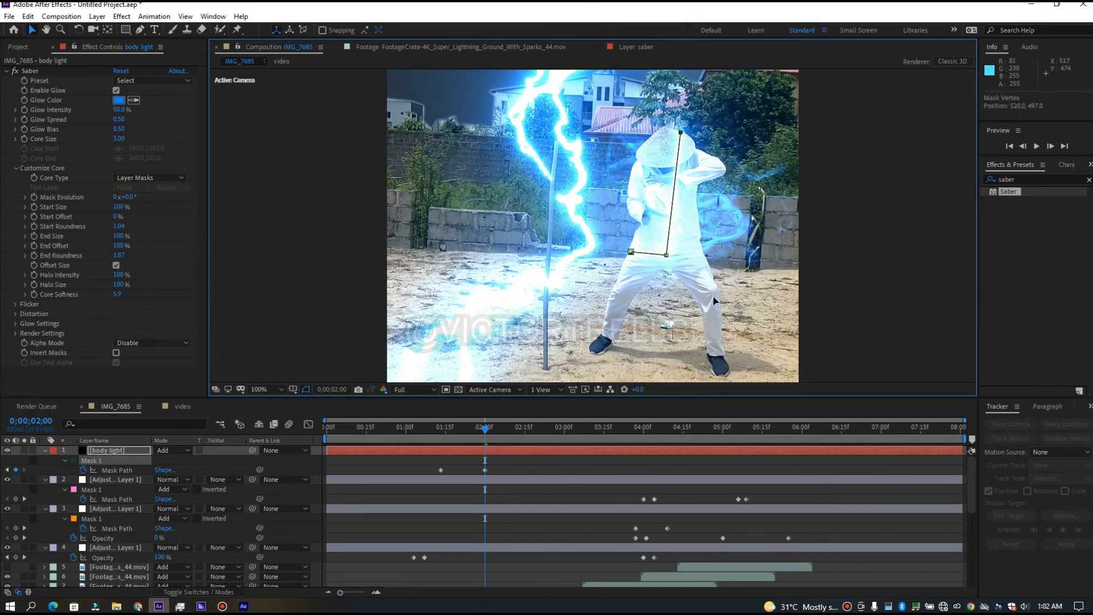
left_click_drag(681, 132, 704, 257)
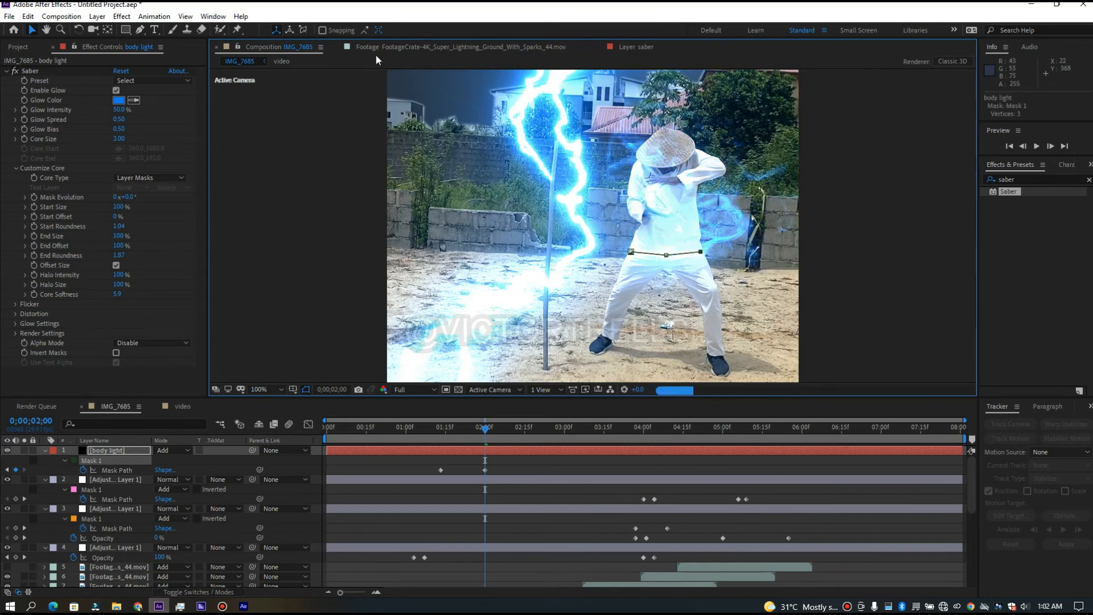
- Apply the Convert Vertex tool to the waist mask's middle point and set Saber's Glow Intensity to 40%
left_click(138, 30)
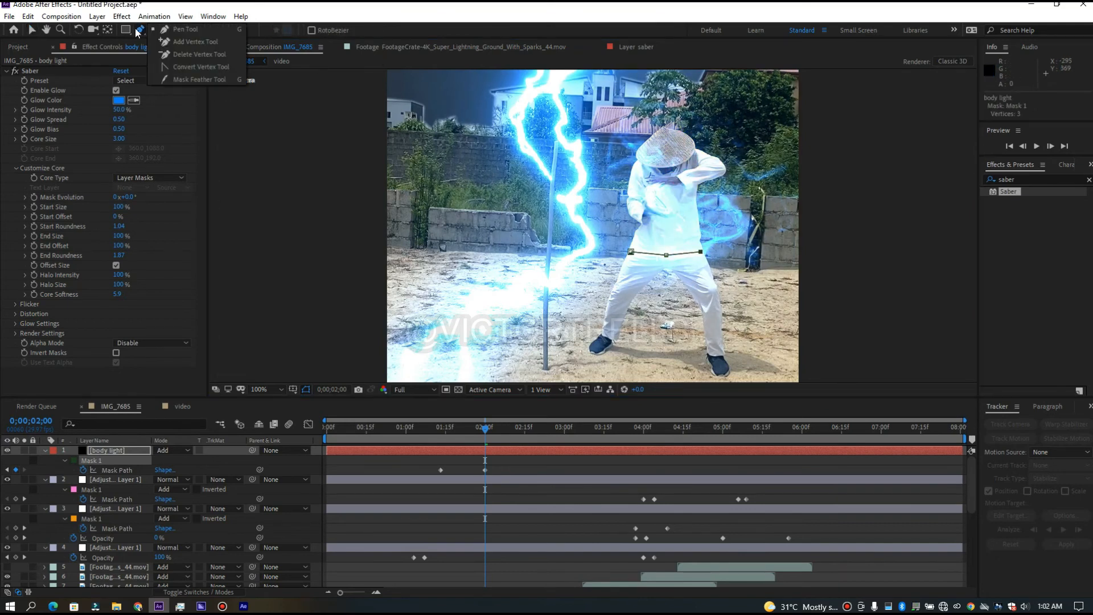
left_click(188, 67)
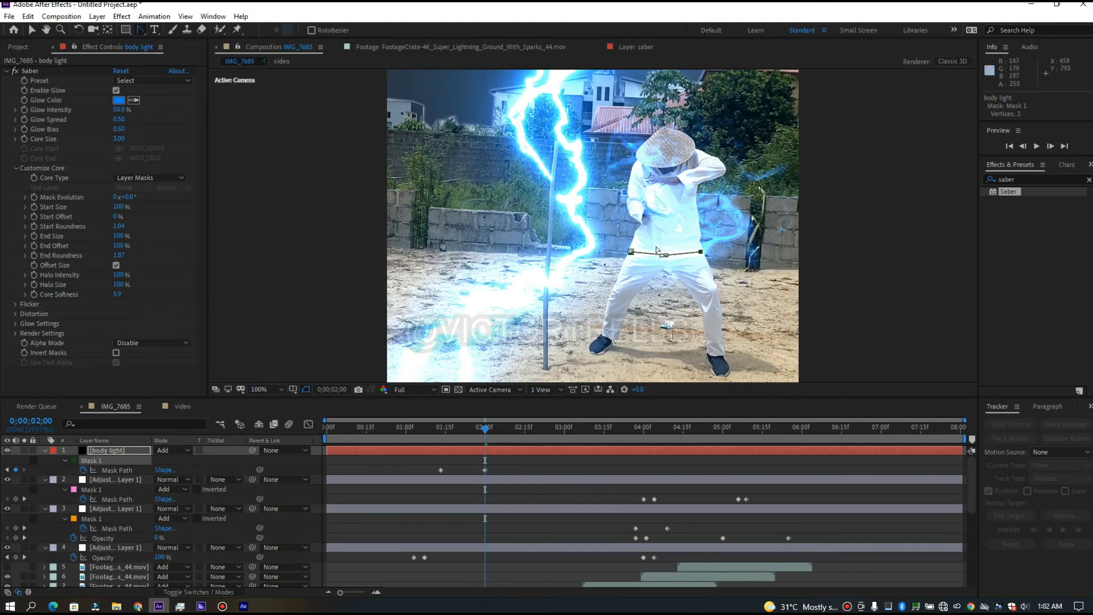
left_click(666, 256)
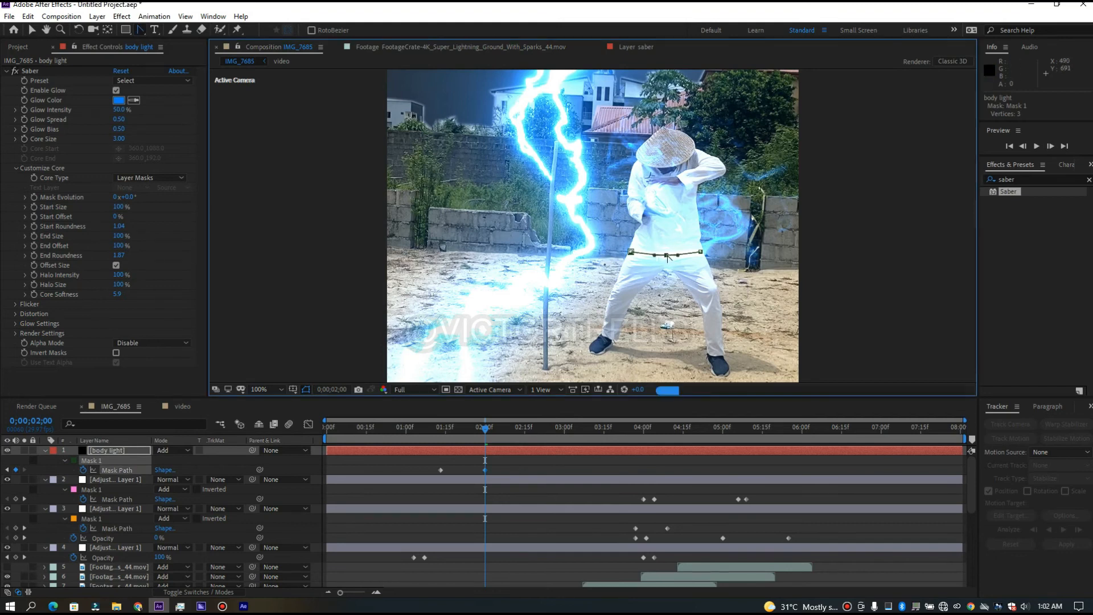
left_click(32, 30)
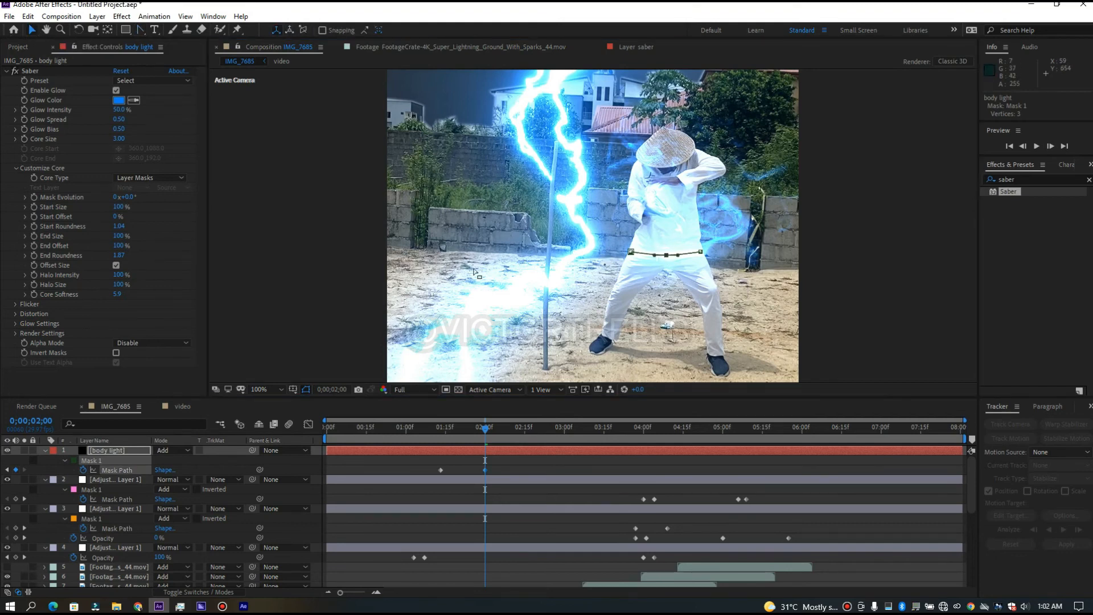
left_click(114, 111)
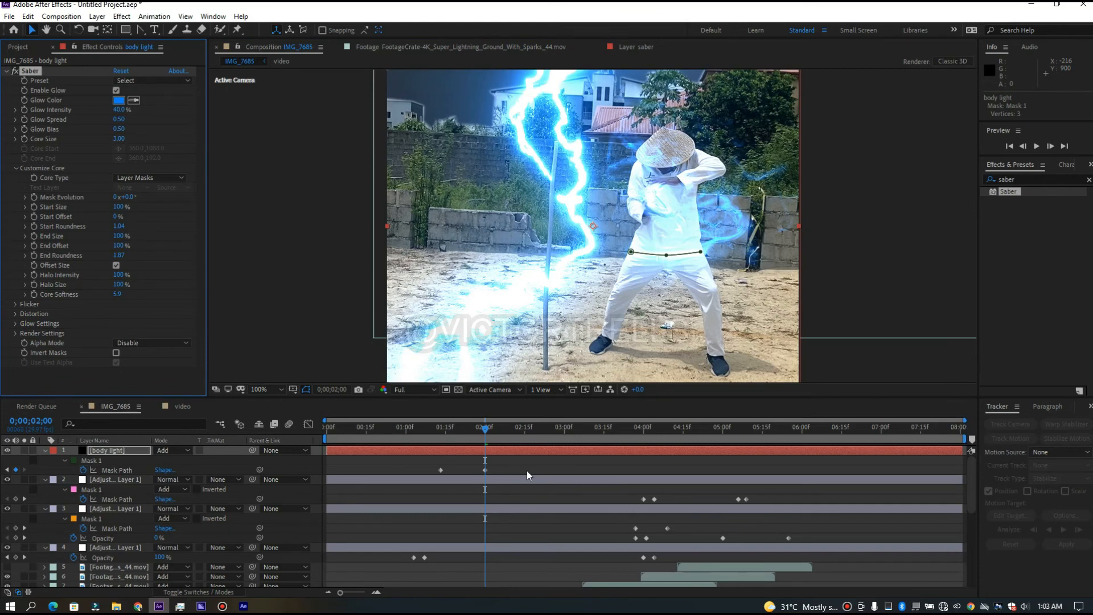
- Trim body light to run from 0;00;01;13 to 0;00;02;00 and play back the moving glow
key("alt+bracketright")
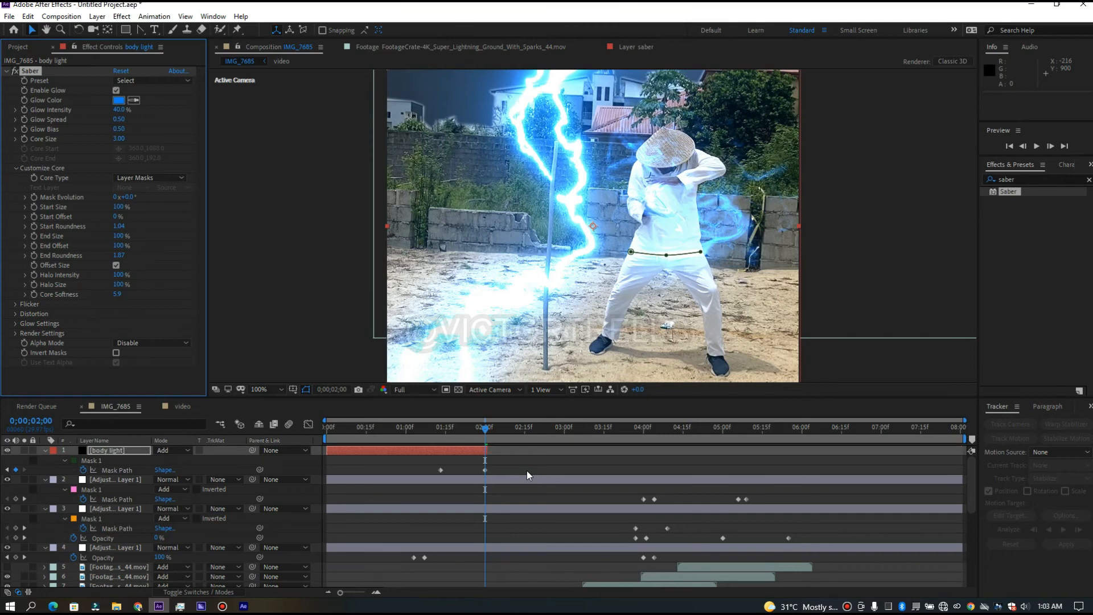
left_click_drag(485, 431, 441, 439)
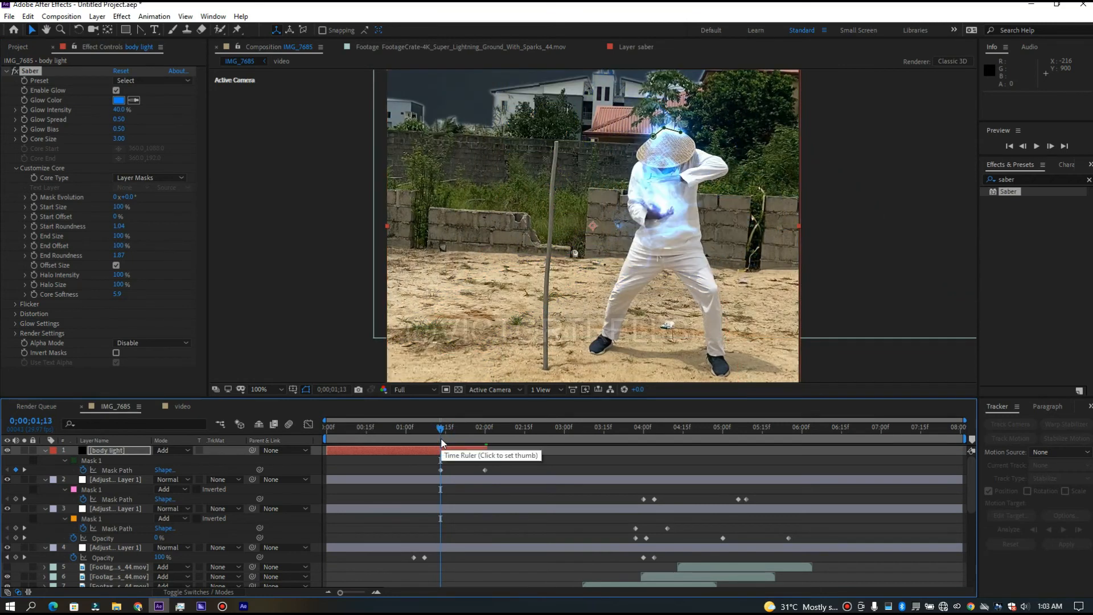
key("alt+bracketleft")
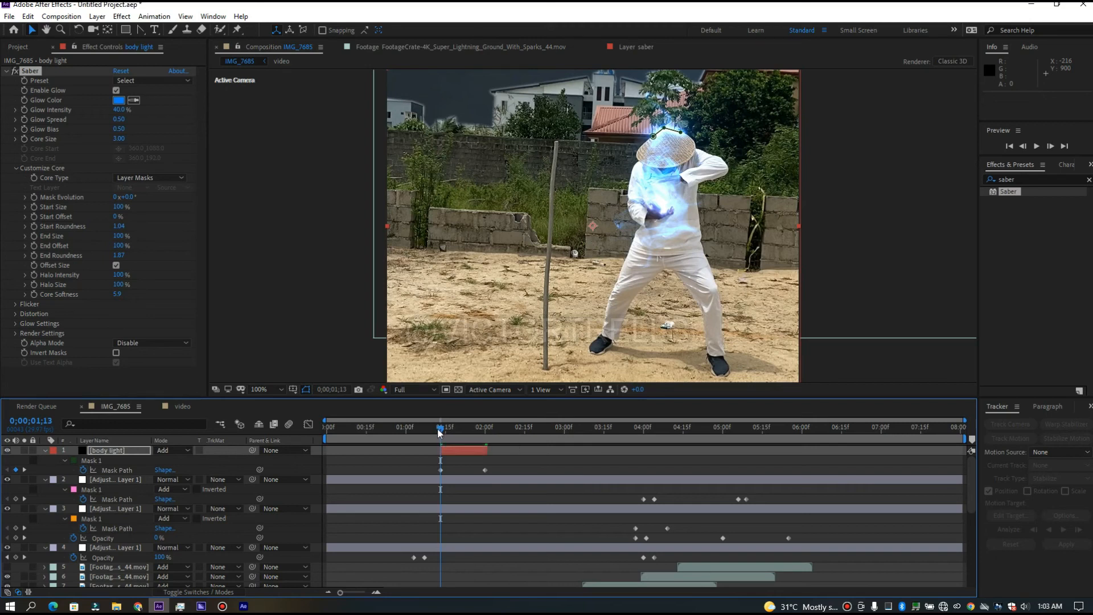
left_click(384, 428)
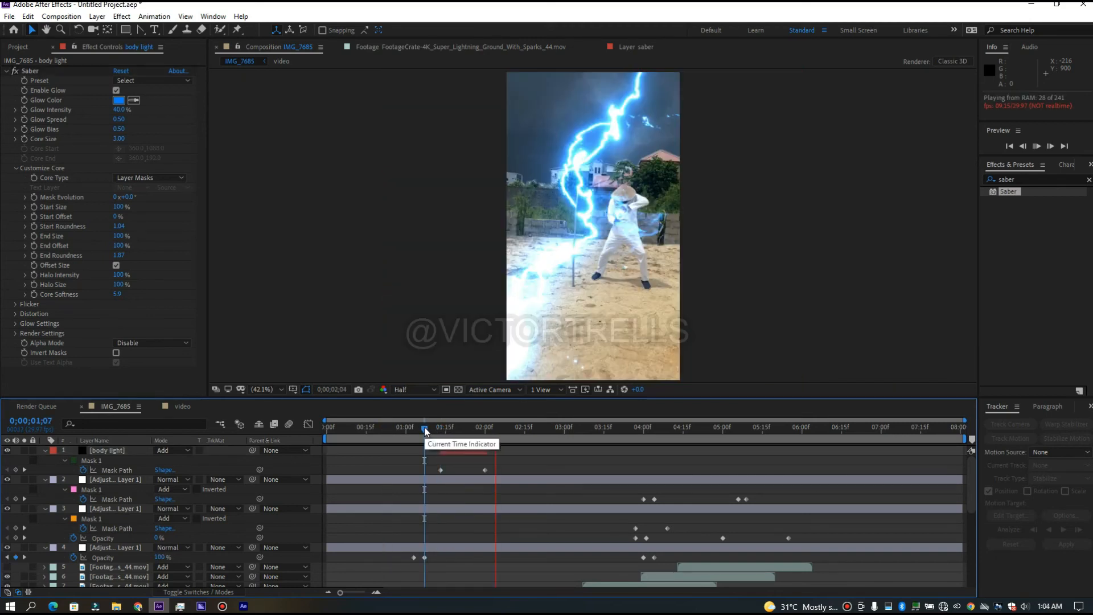
left_click_drag(424, 427, 428, 429)
key("space")
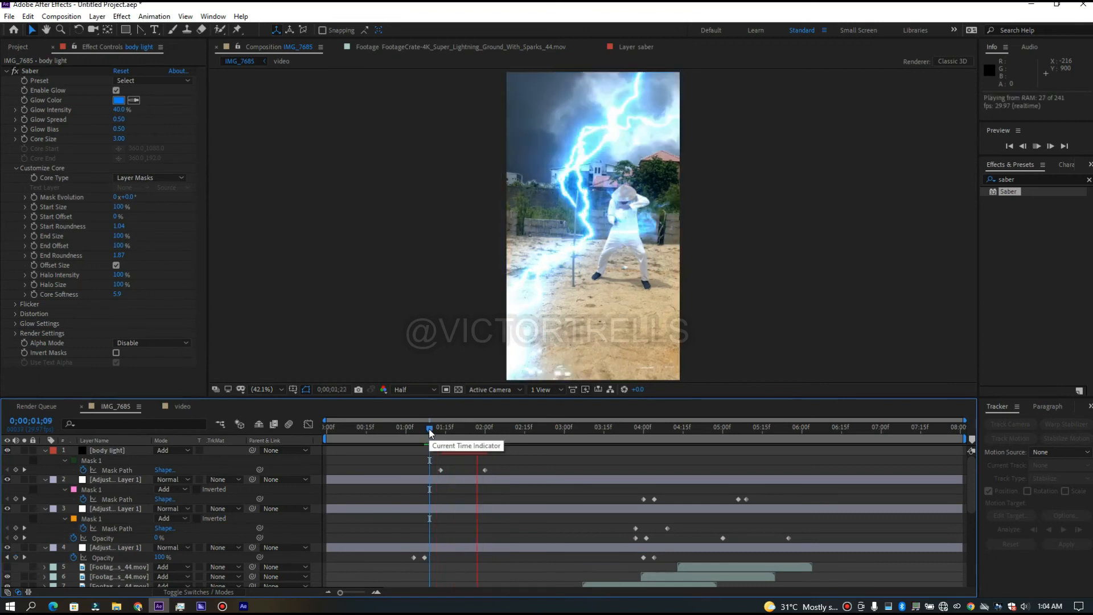
- Duplicate body light twice, staggering the copies to start at 0;00;01;15 and 0;00;01;18
left_click_drag(429, 426, 481, 441)
left_click(479, 449)
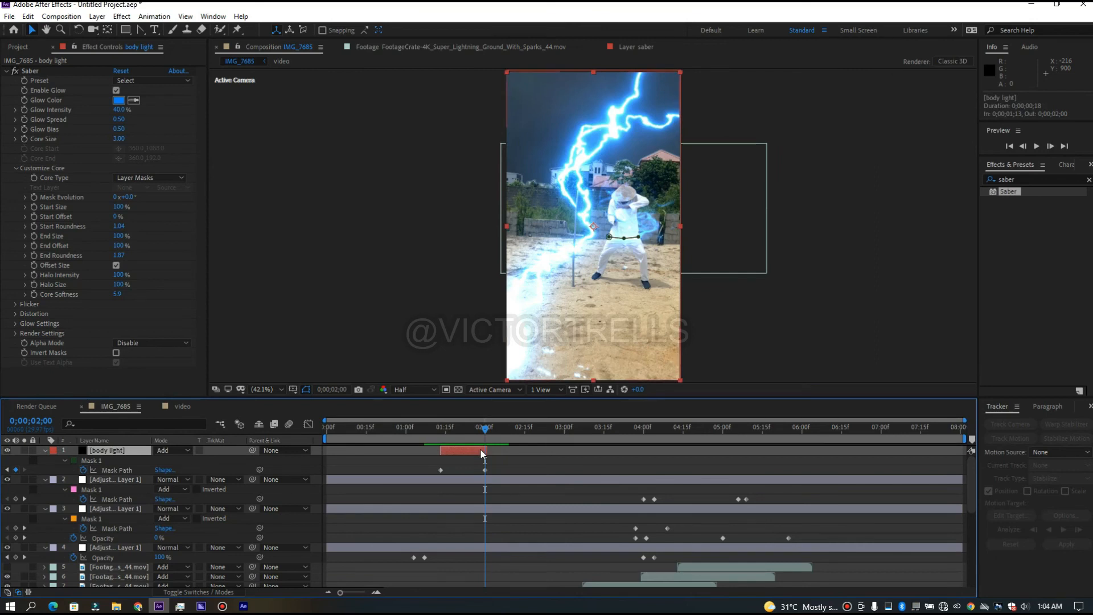
key("ctrl+d")
mouse_move(477, 449)
left_mouse_down()
mouse_move(531, 447)
mouse_move(484, 454)
left_mouse_up()
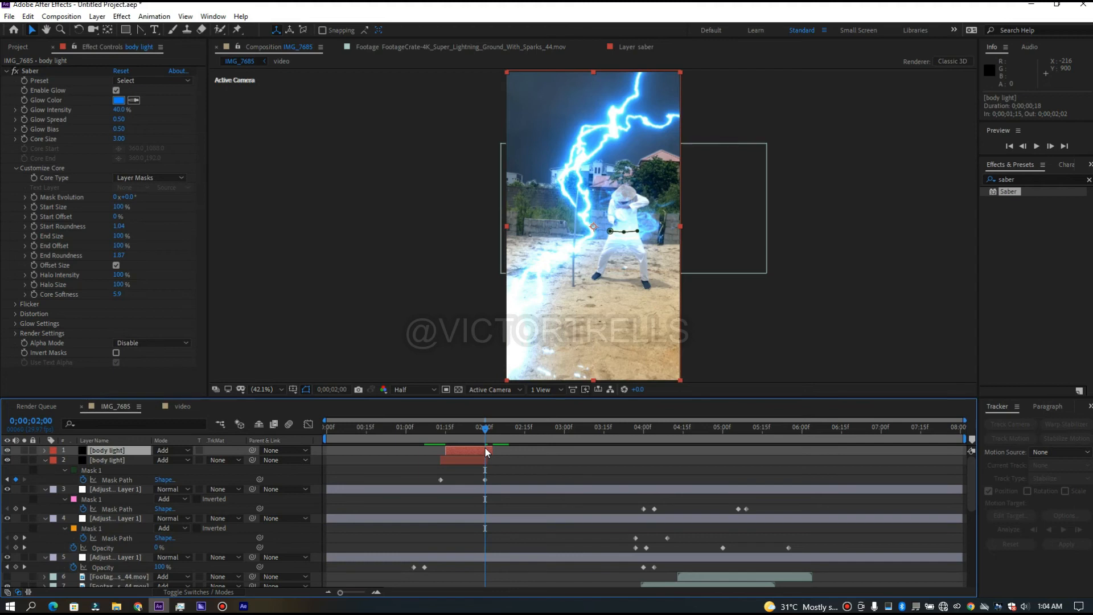
key("ctrl+d")
left_click_drag(482, 448, 438, 432)
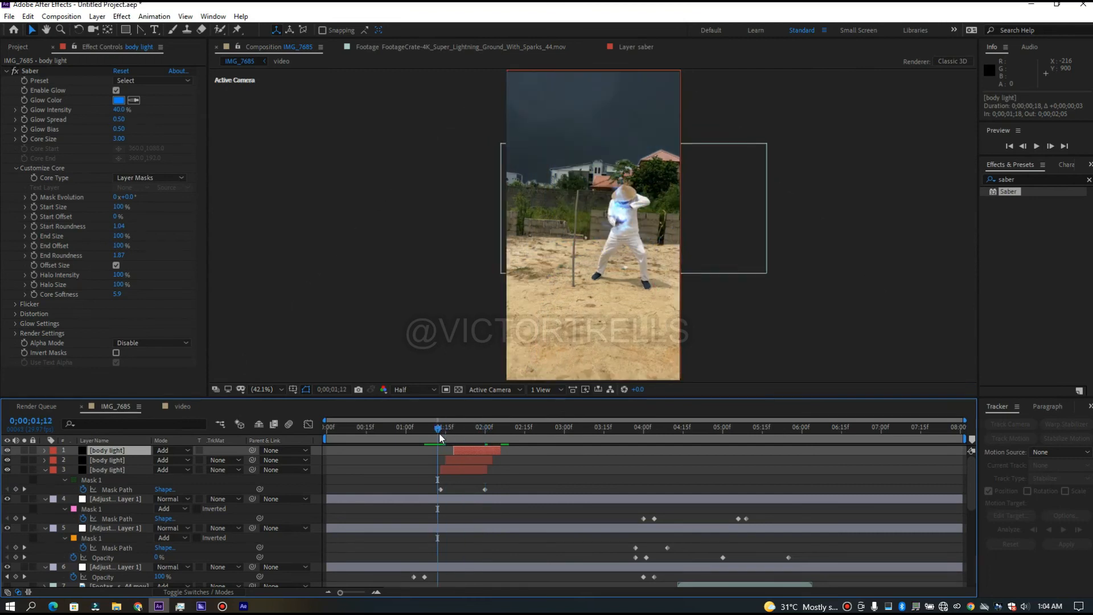
- Play back the composition and review the strikes, blast and body glow at several points up to 0;00;05;23
key("space")
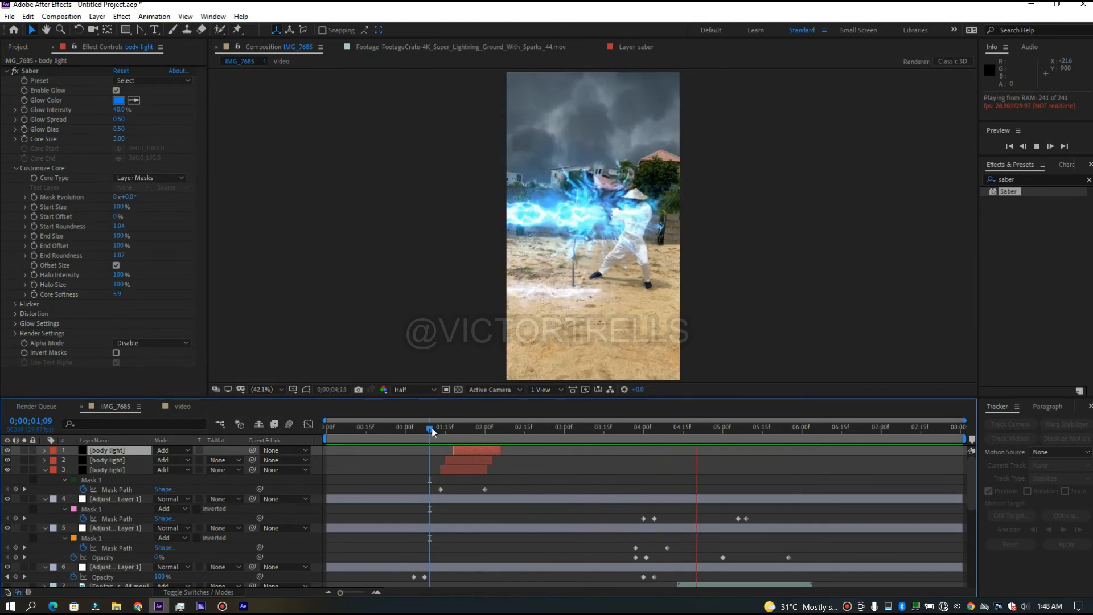
left_click(490, 427)
left_click_drag(535, 435, 667, 435)
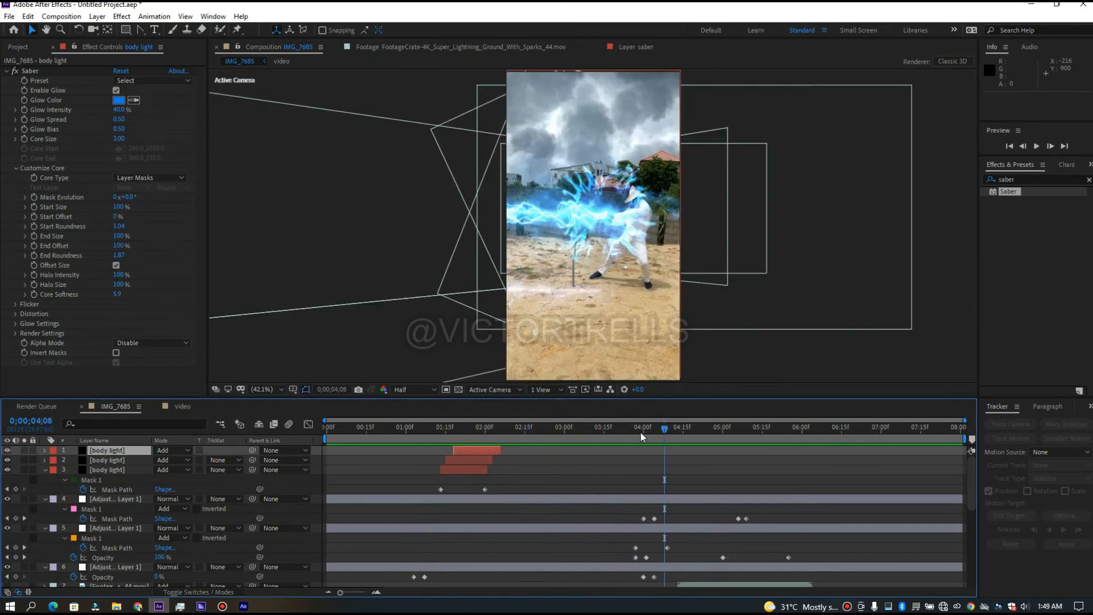
left_click_drag(715, 428, 723, 428)
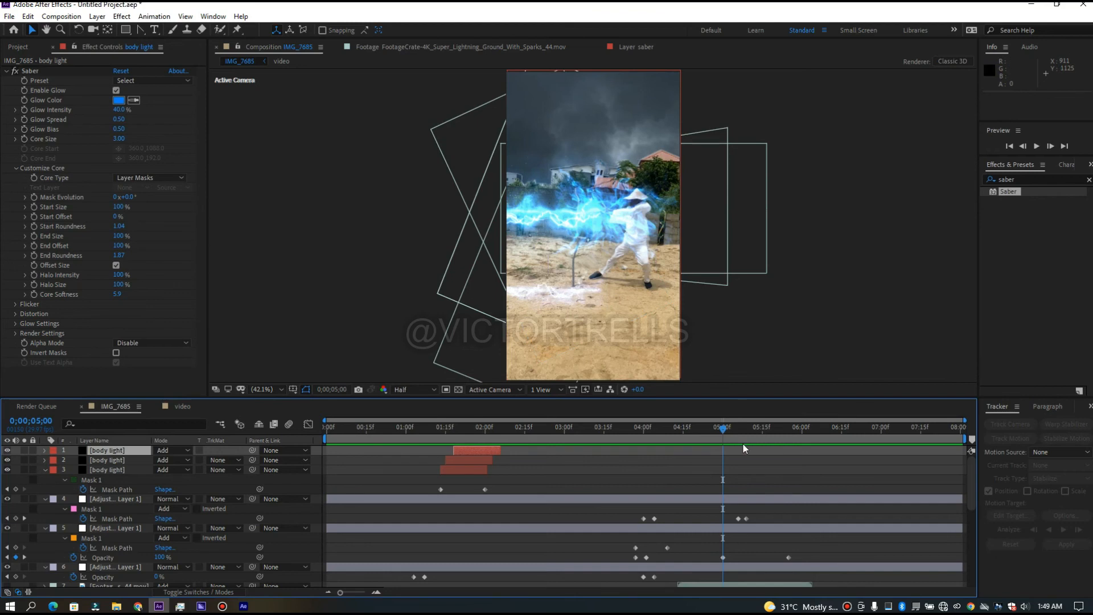
left_click(786, 427)
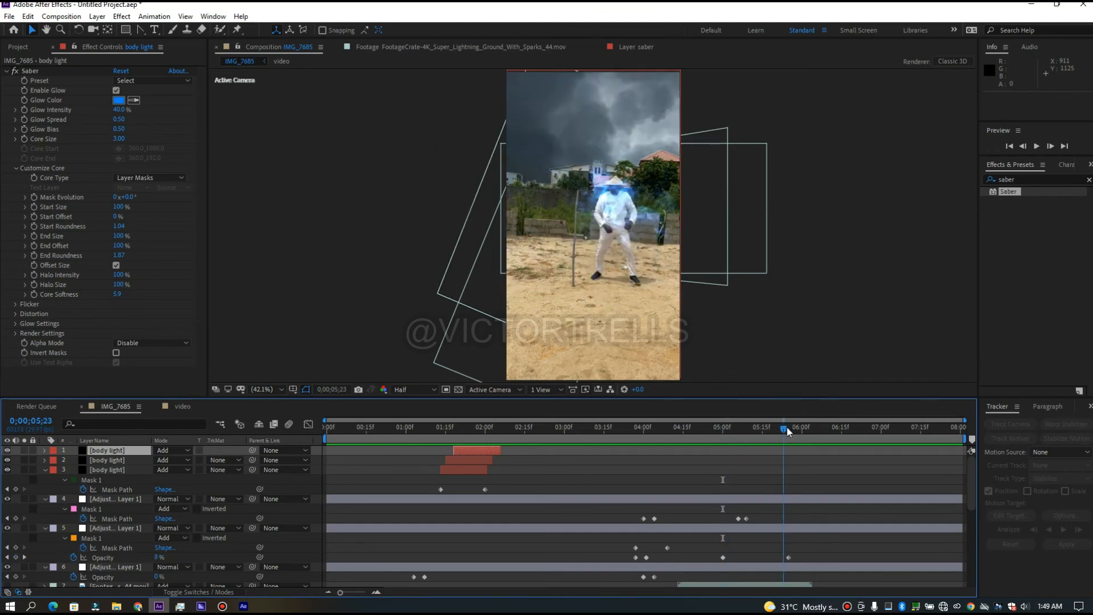
left_click(675, 427)
key("j")
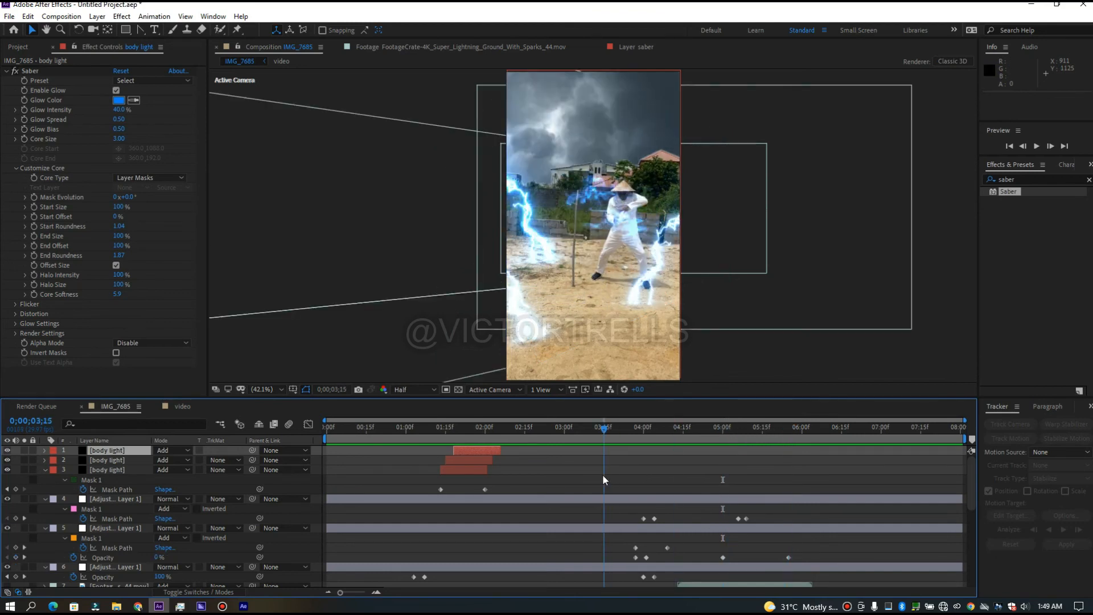
- With the current time at 0;00;04;11 during the blast, add a new adjustment layer above all body light layers
key("Page_Down")
key("Page_Down")
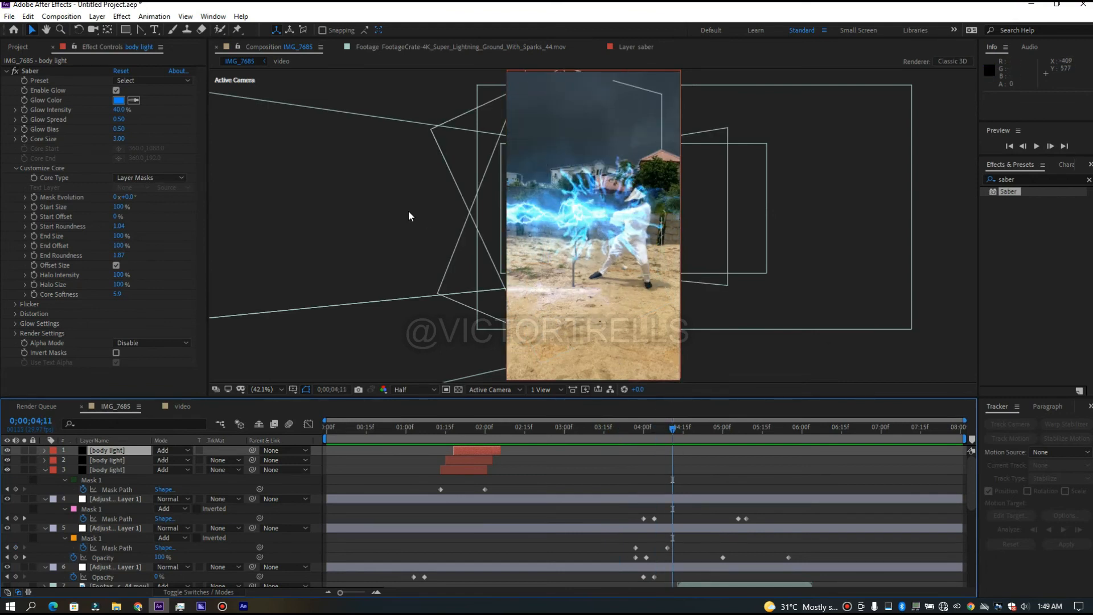
left_click(97, 16)
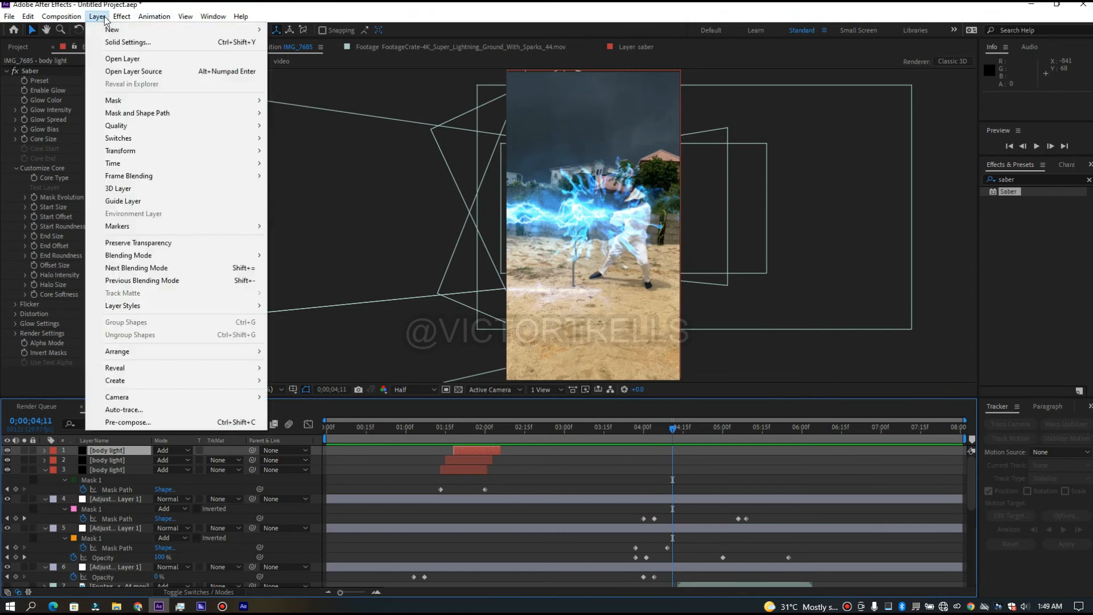
mouse_move(114, 35)
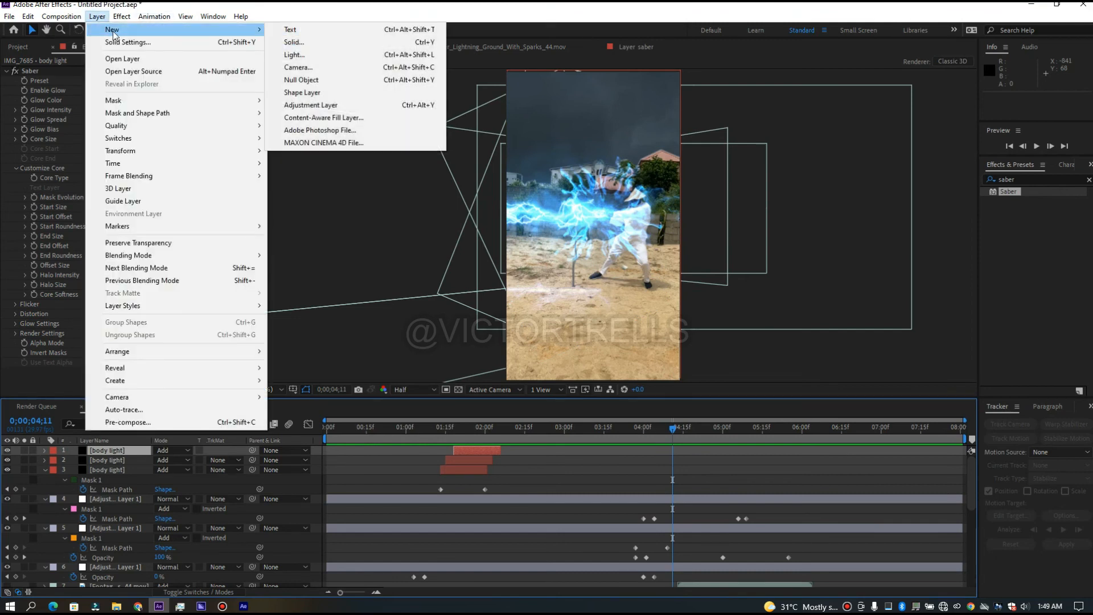
left_click(312, 106)
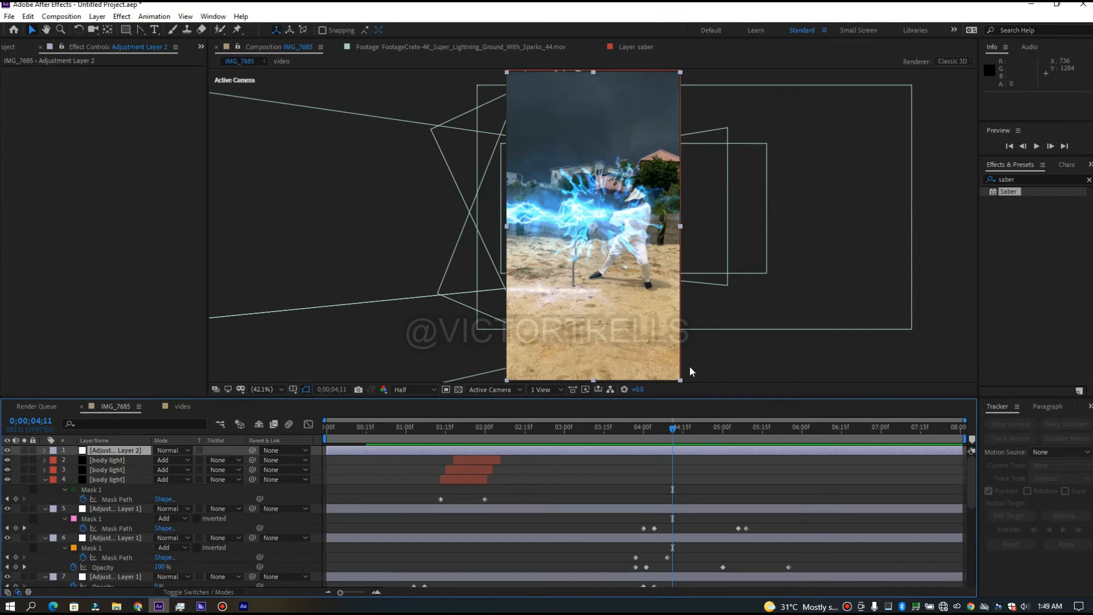
- Find the Curves effect and apply it to Adjustment Layer 2
left_click(1024, 179)
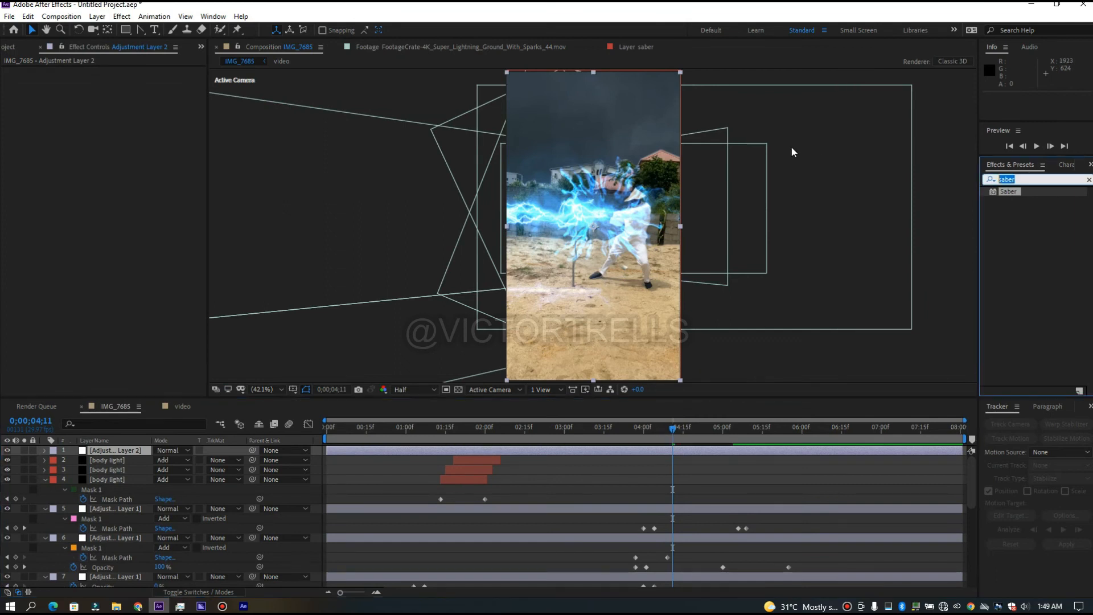
type("v")
key("BackSpace")
type("cure")
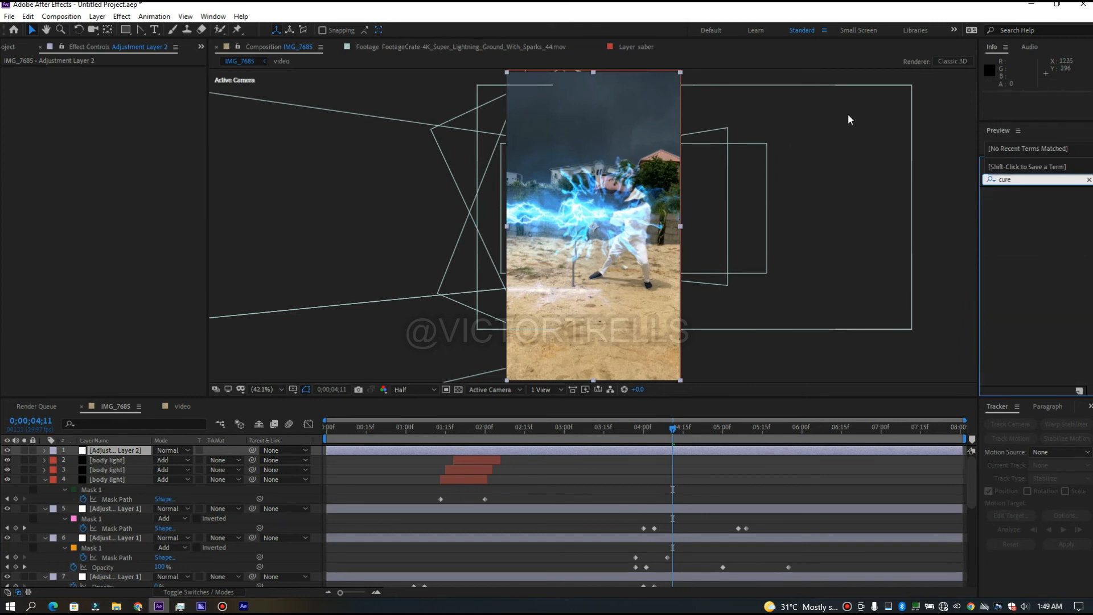
key("BackSpace")
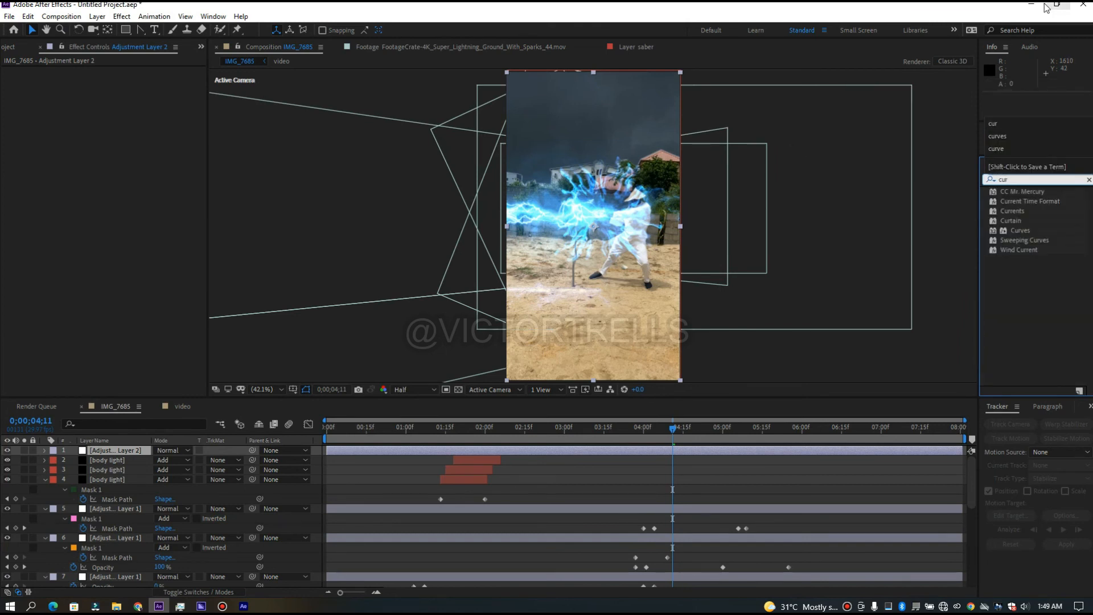
left_click(1018, 231)
double_click(1019, 230)
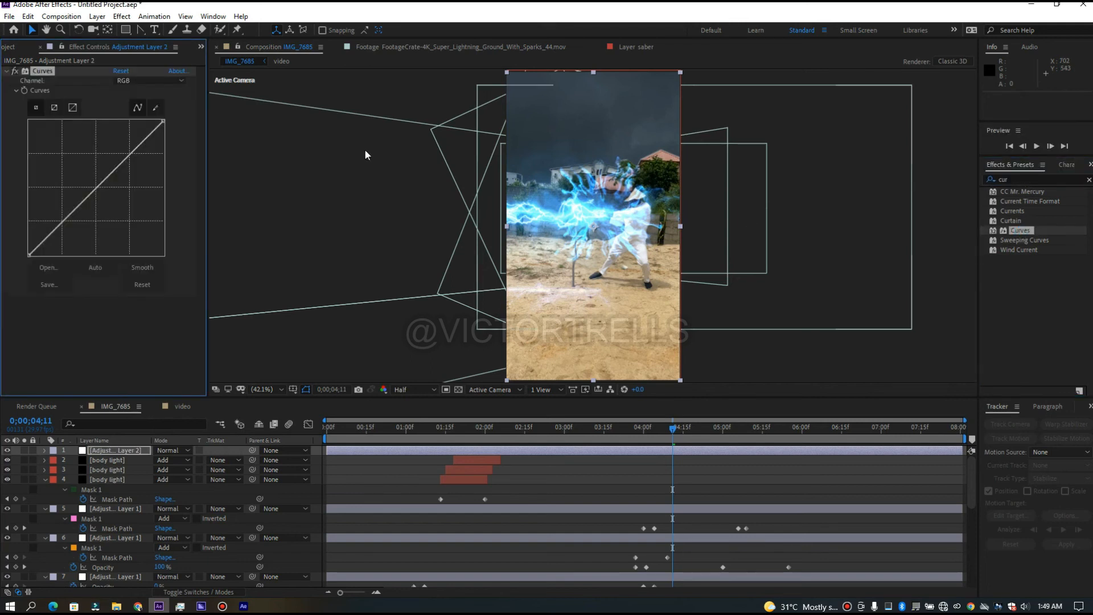
- Switch Curves to the Blue channel and raise the middle of its curve slightly to tint the image blue
left_click(148, 81)
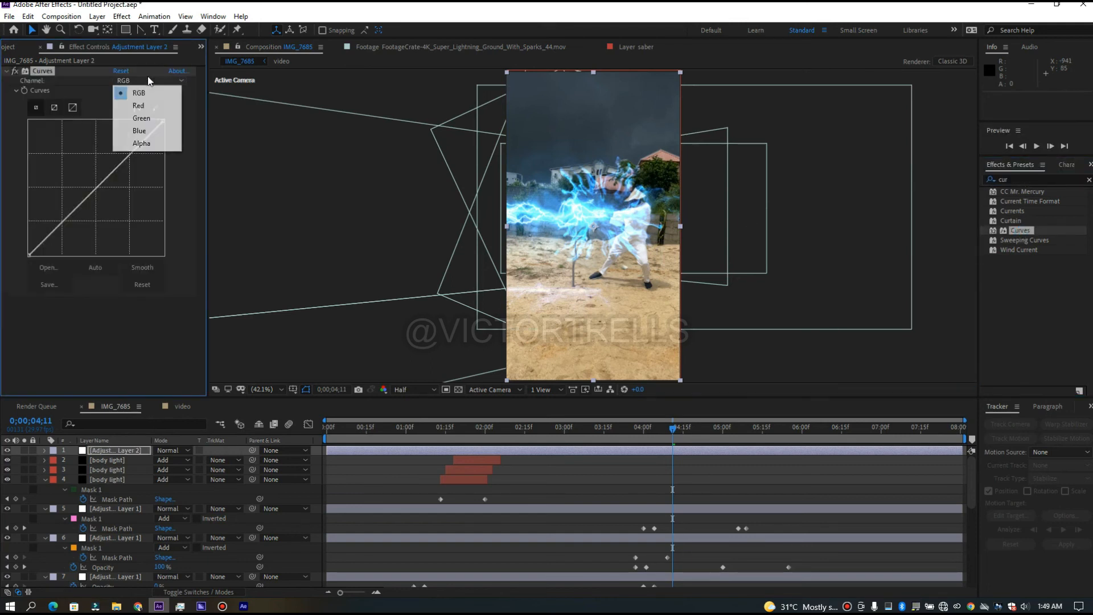
left_click(141, 130)
mouse_move(98, 186)
left_mouse_down()
mouse_move(83, 172)
mouse_move(90, 183)
left_mouse_up()
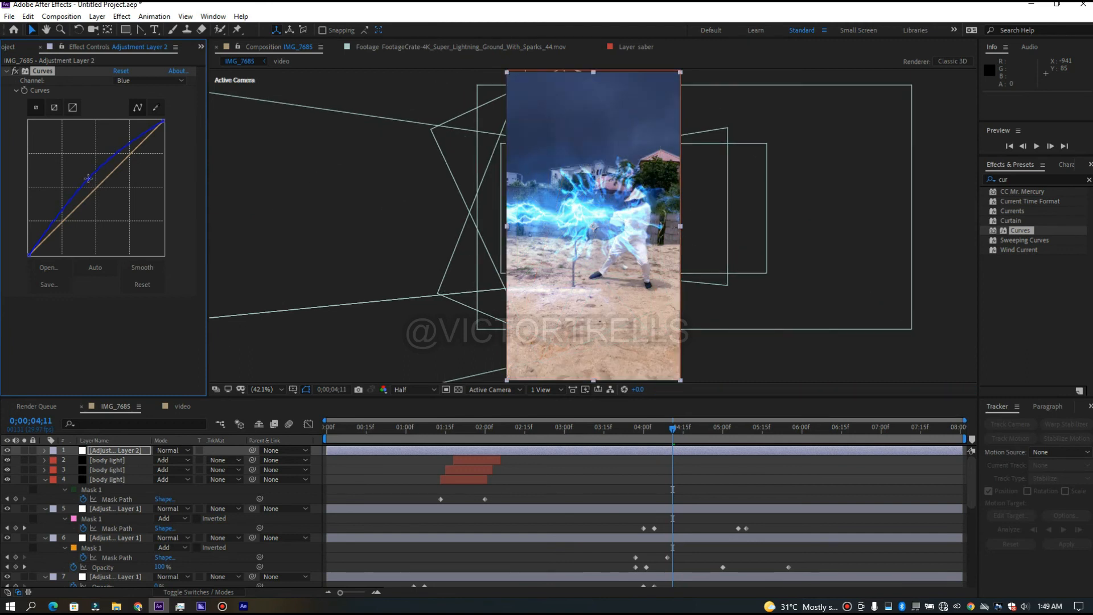
- With the Pen tool, draw a closed mask on Adjustment Layer 2 around the lightning blast and the man's front side
left_click(140, 30)
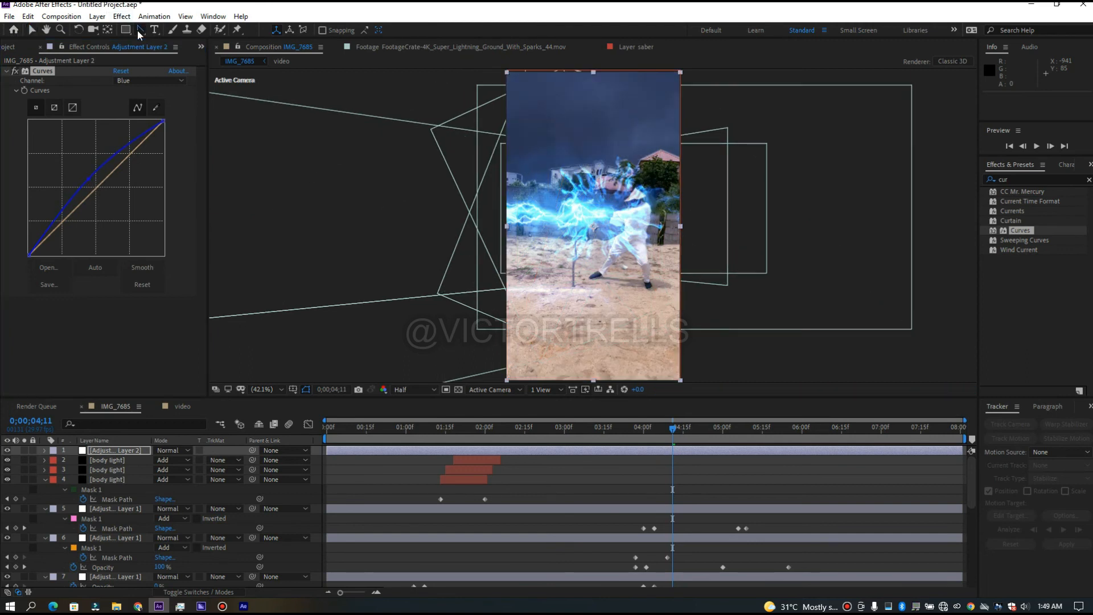
left_click(138, 29)
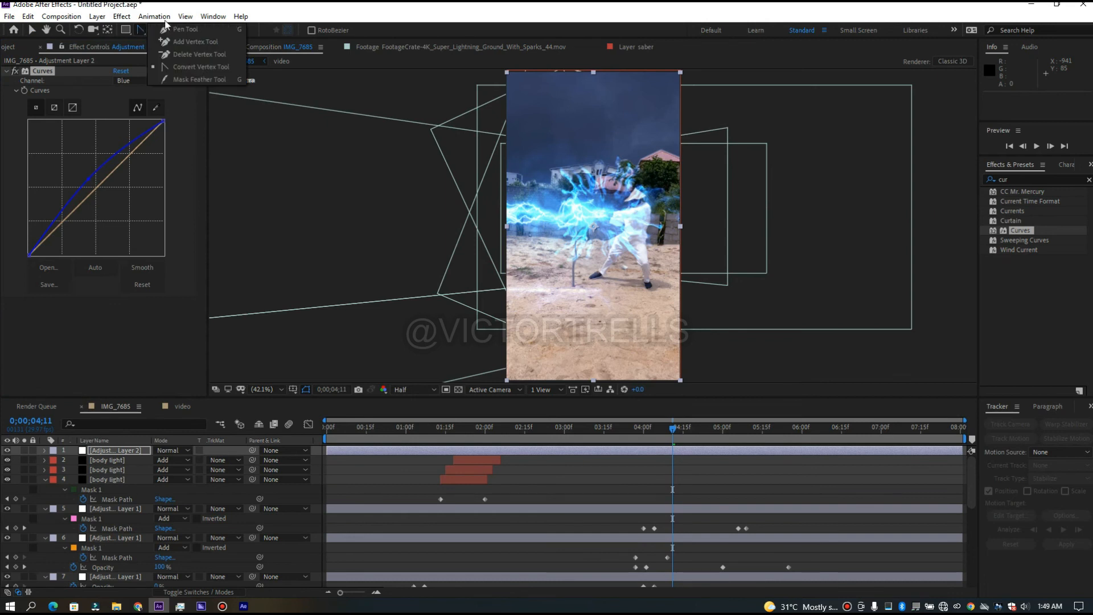
left_click(180, 30)
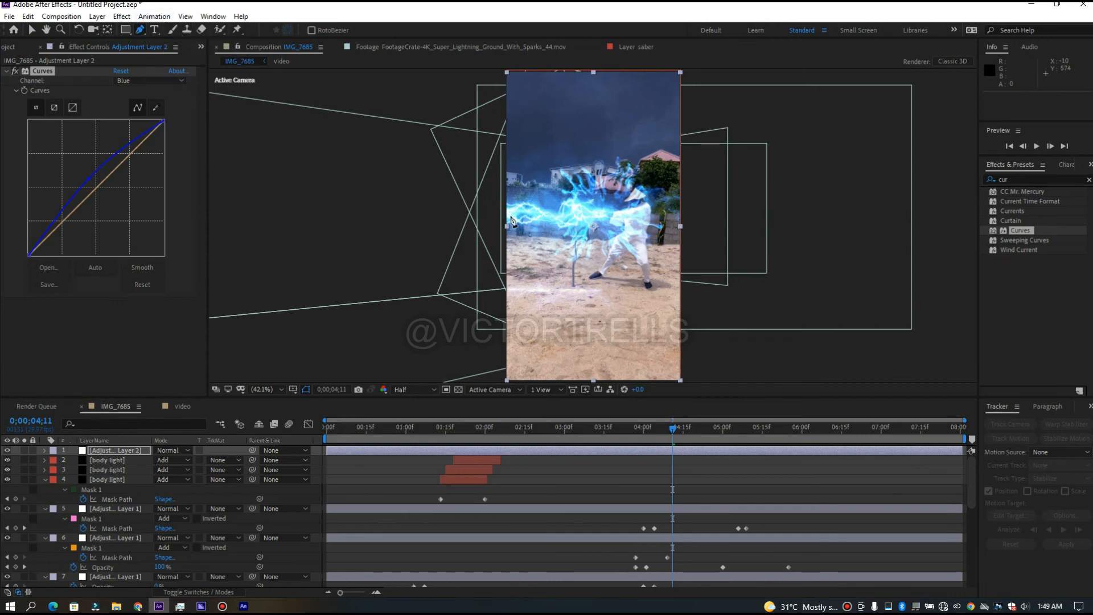
left_click(640, 211)
left_click(629, 241)
left_click_drag(617, 281, 603, 281)
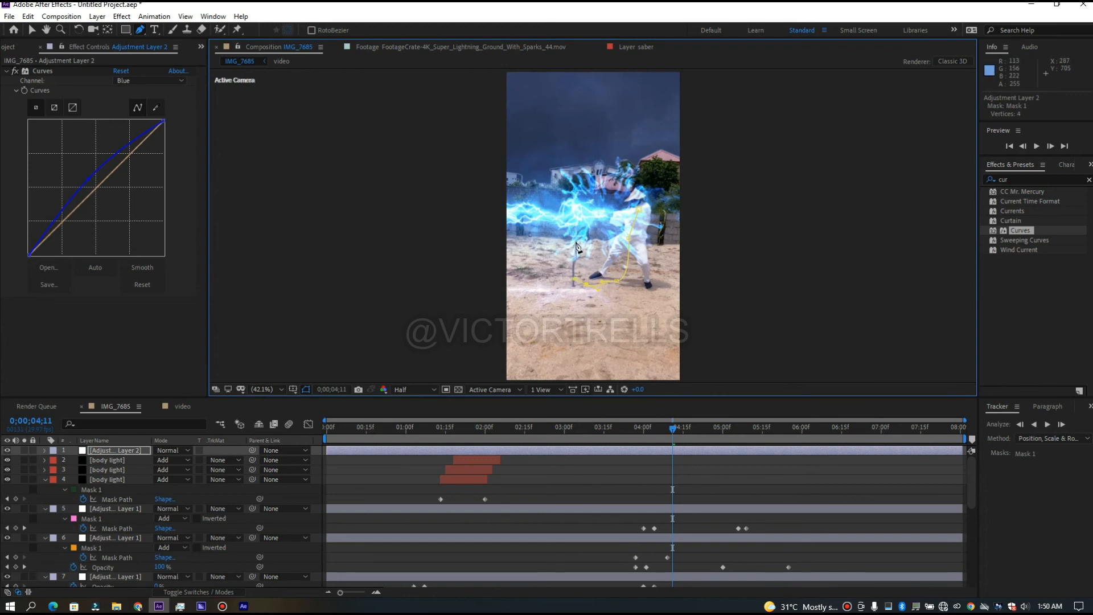
left_click(531, 280)
left_click_drag(557, 167, 638, 168)
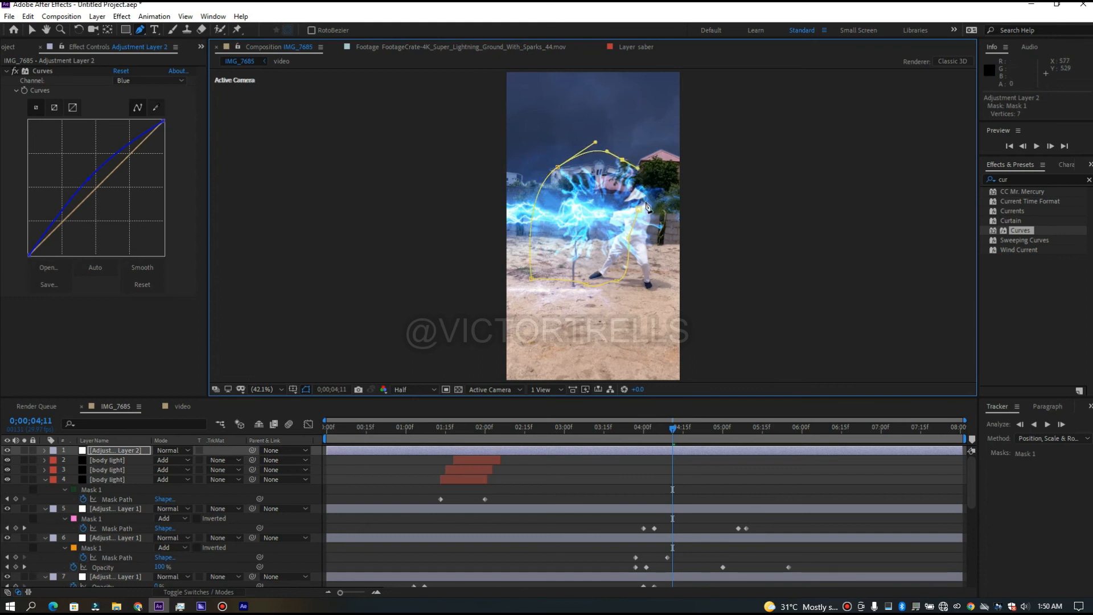
left_click(639, 209)
- Set the Mask Feather of Adjustment Layer 2's mask to 64 pixels
left_click(699, 482)
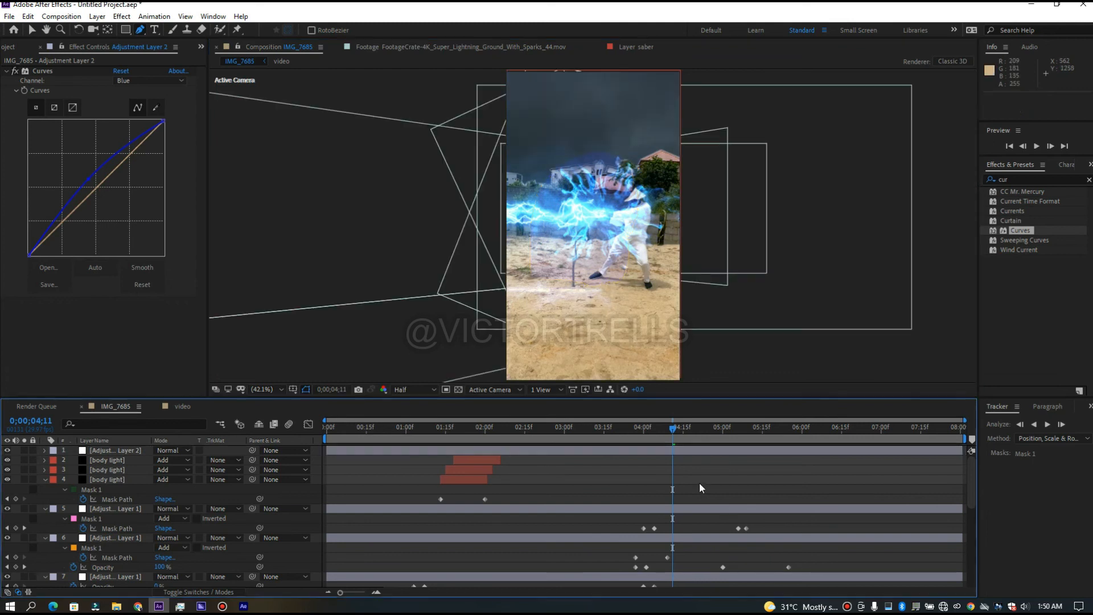
left_click(681, 450)
key("f")
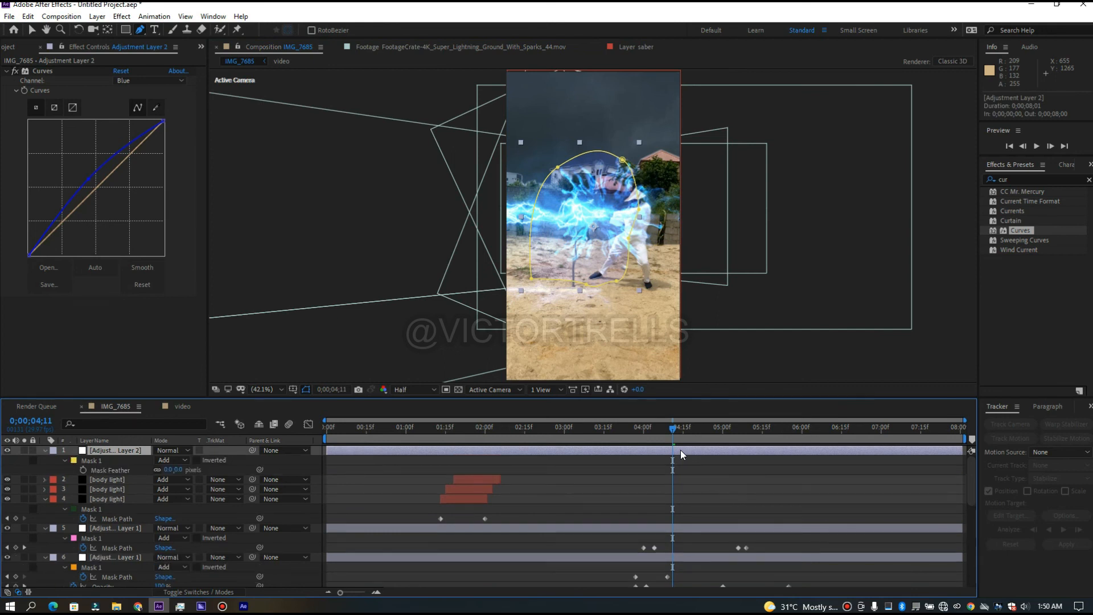
left_click_drag(167, 470, 193, 463)
left_click(698, 491)
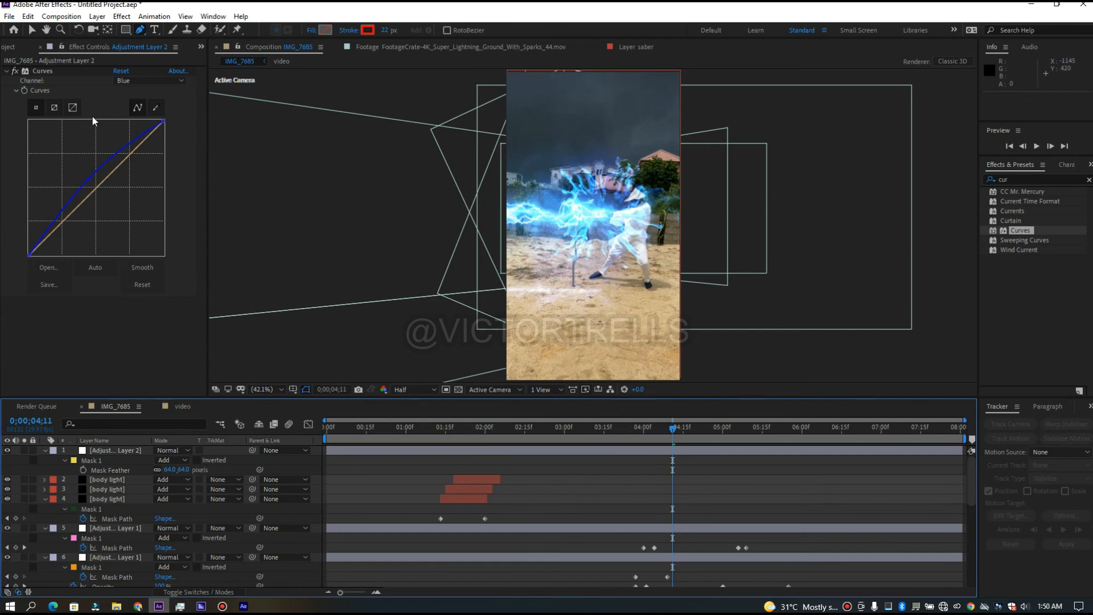
- Keyframe Adjustment Layer 2's Mask Path at its full shape and move that keyframe to 0;00;04;03
left_click(668, 452)
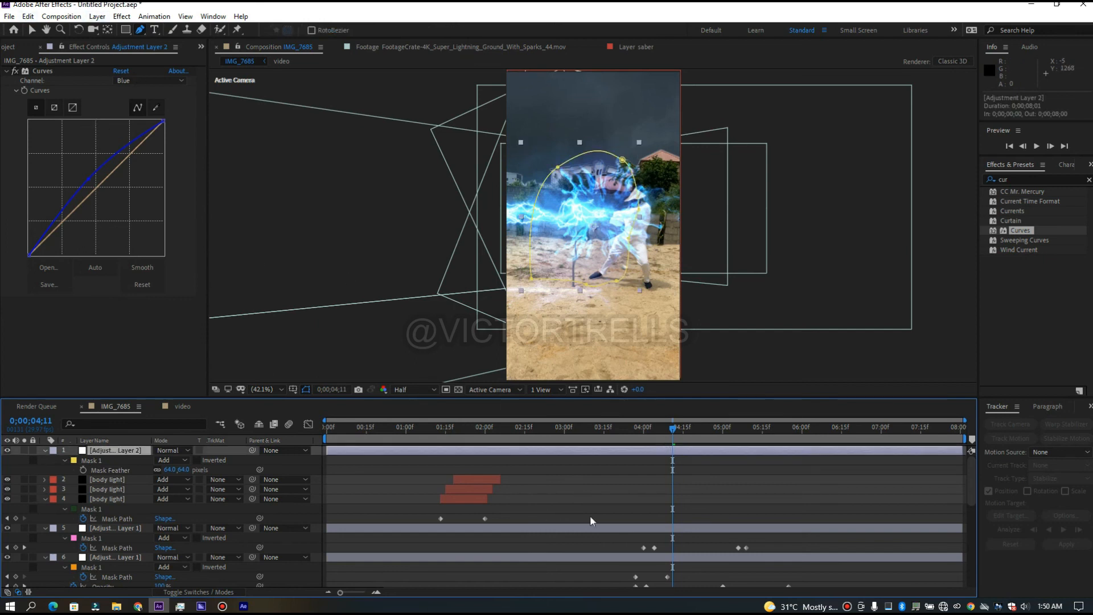
key("m")
key("m")
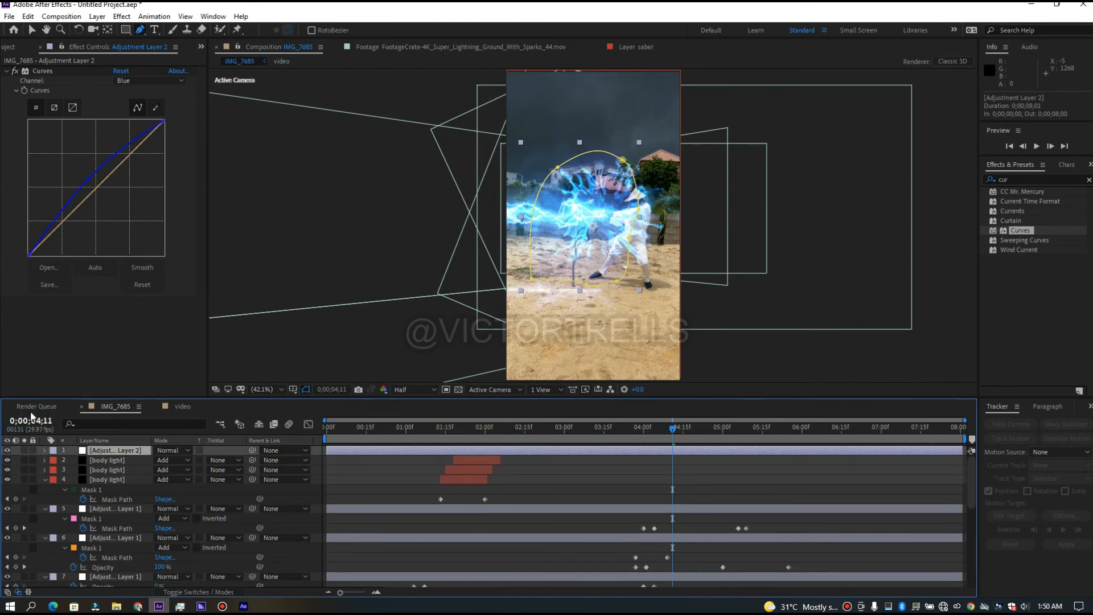
key("m")
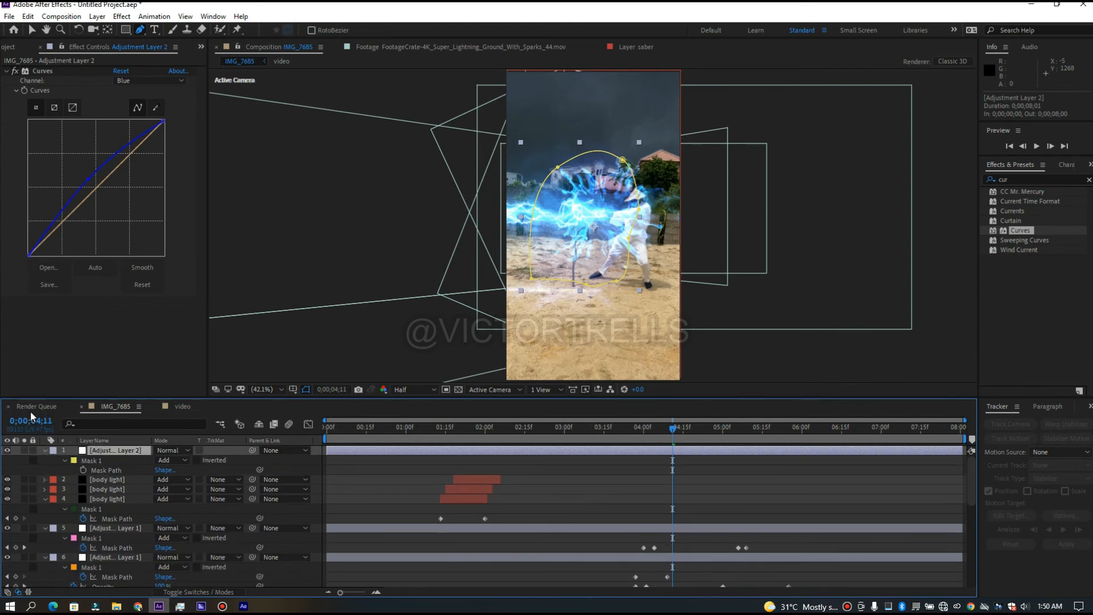
left_click(84, 469)
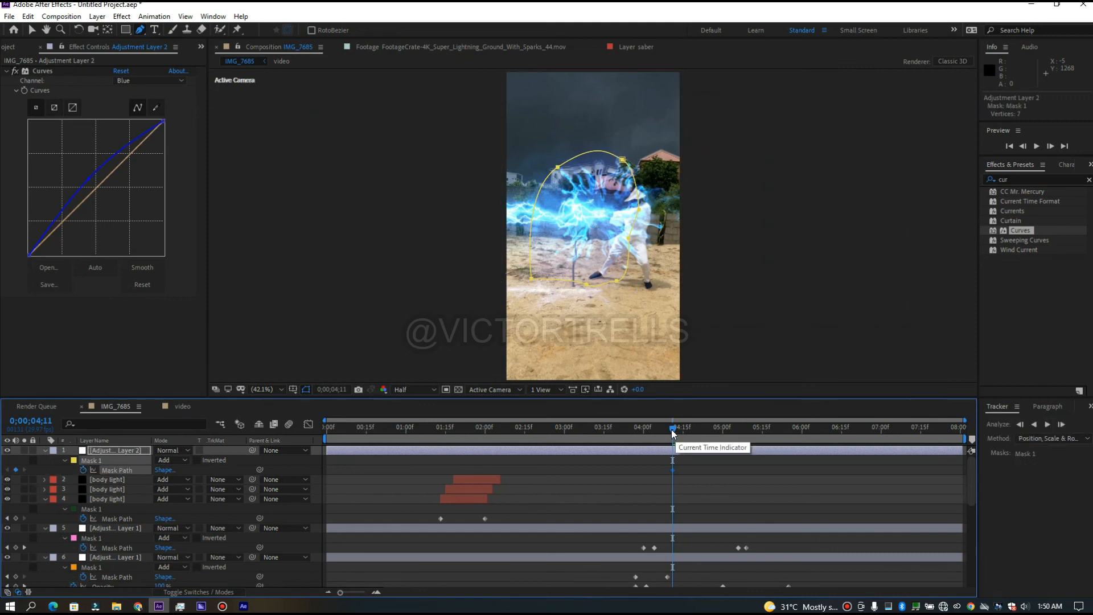
left_click(616, 438)
left_click_drag(615, 440, 645, 436)
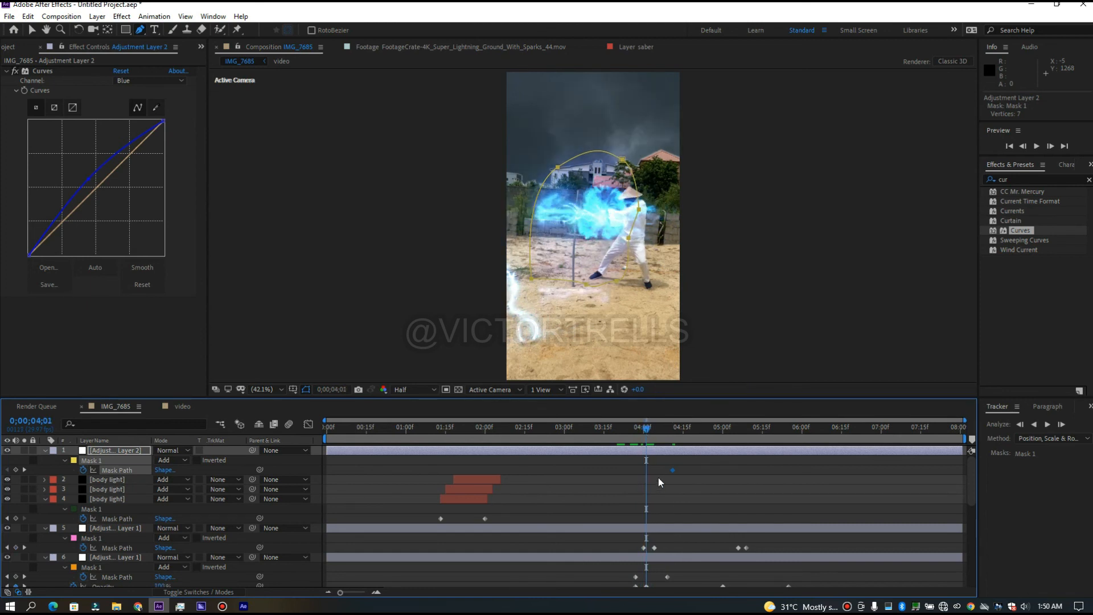
left_click_drag(672, 470, 645, 433)
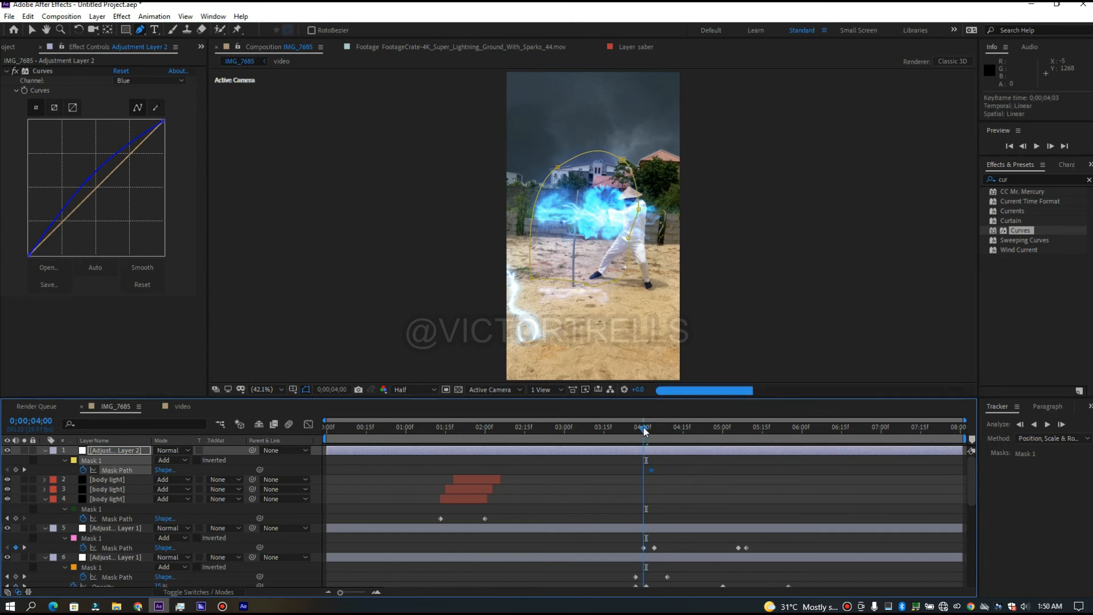
- At 0;00;04;00, pull the mask's points inward into a narrow shape along the man's body, creating the starting Mask Path keyframe
left_click(692, 460)
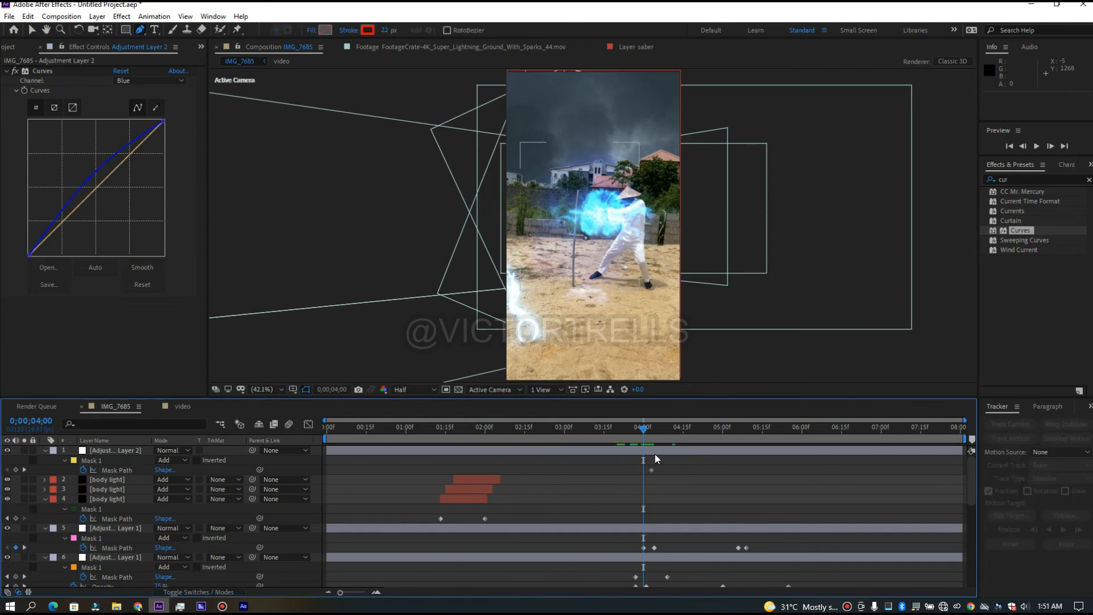
left_click(655, 452)
key("v")
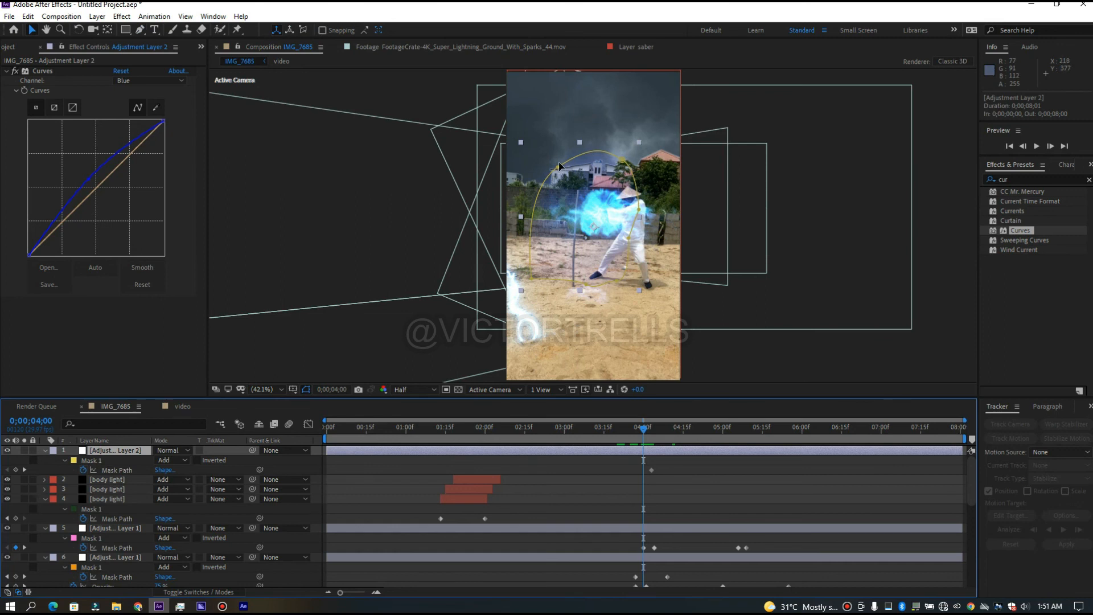
left_click(559, 167)
left_click_drag(558, 166, 609, 209)
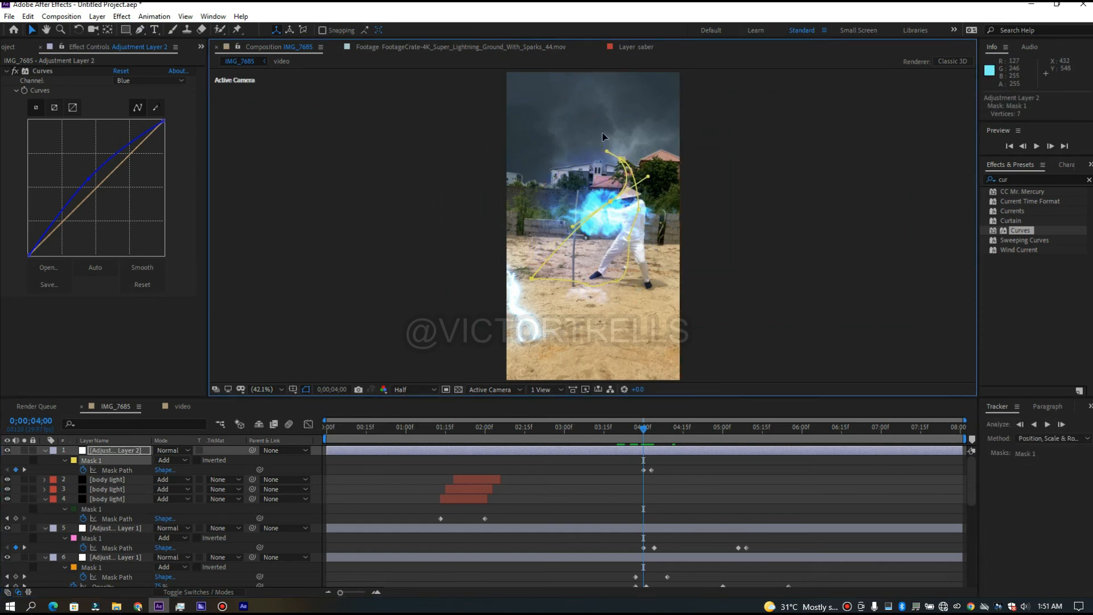
left_click_drag(622, 161, 630, 182)
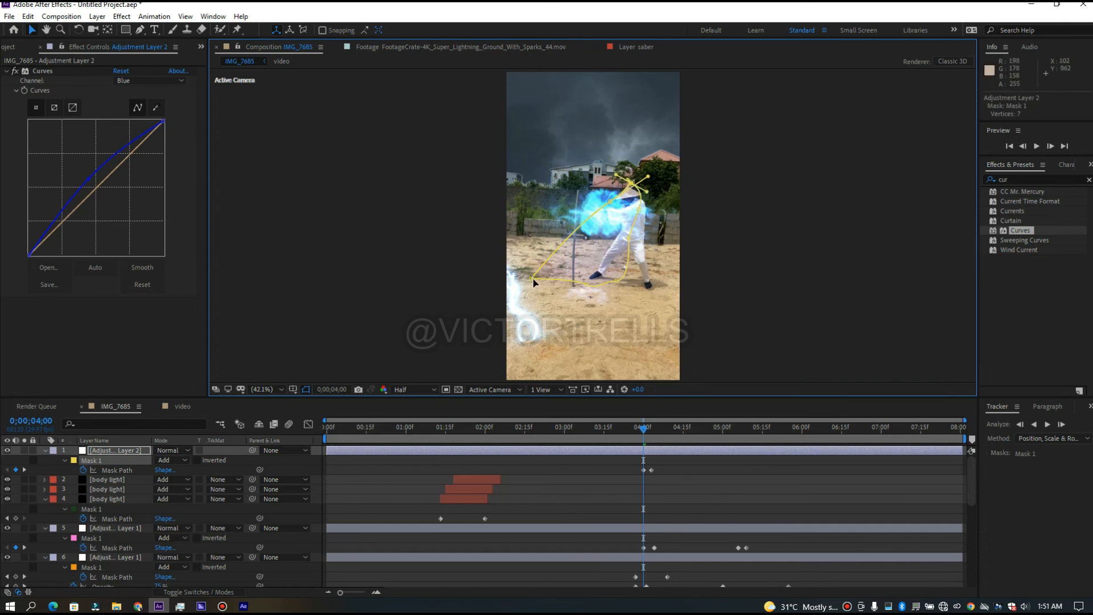
left_click_drag(533, 282, 596, 279)
left_click_drag(609, 202, 609, 261)
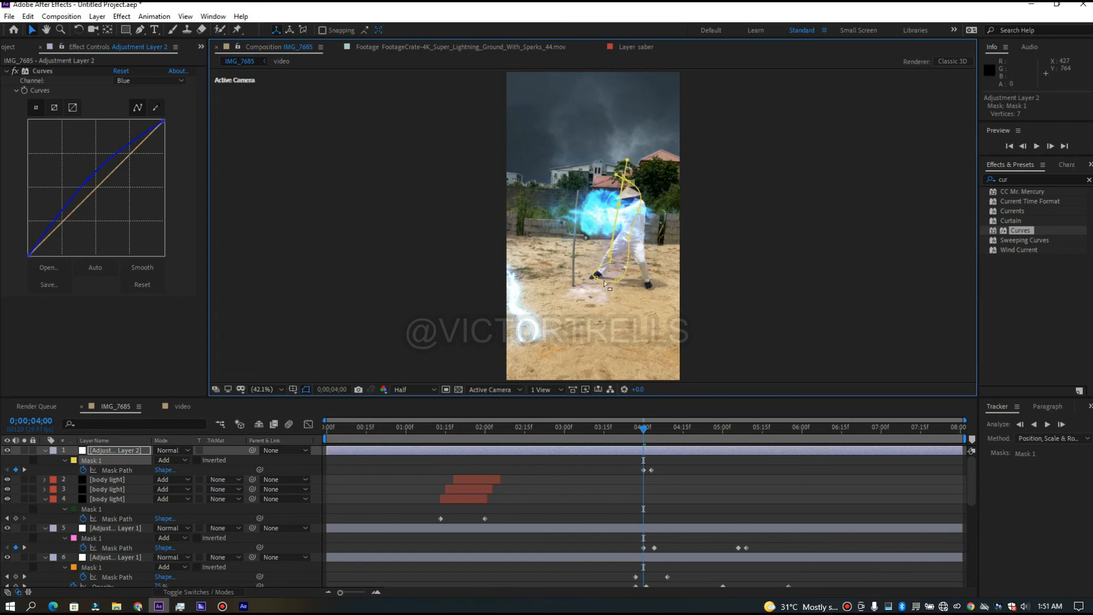
- Keyframe Adjustment Layer 2's Opacity at 0% on 0;00;03;28 and 100% on 0;00;04;00
key("t")
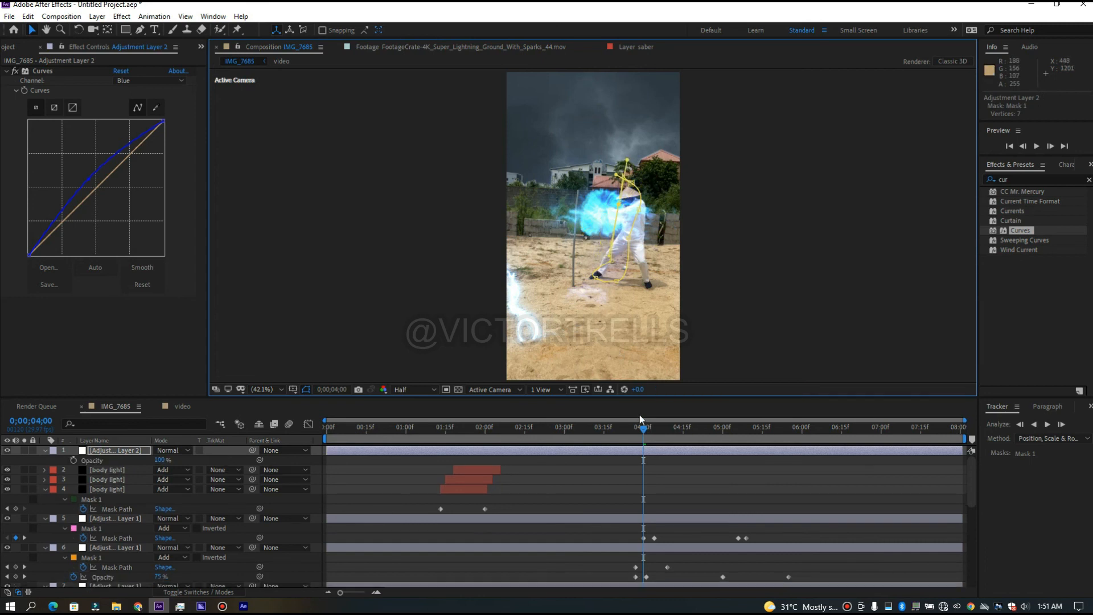
left_click(74, 459)
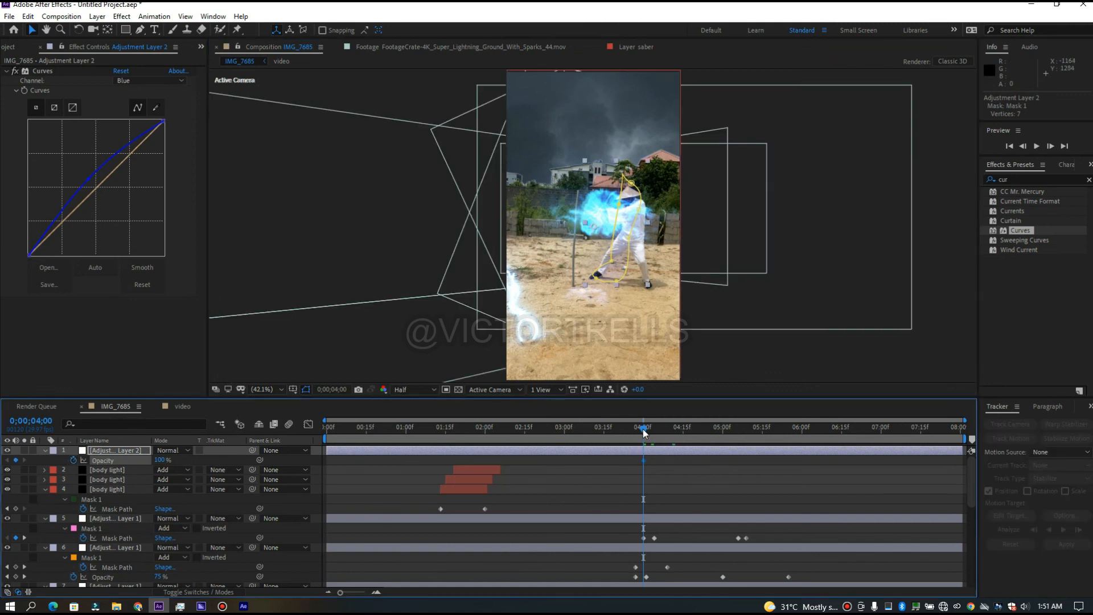
left_click_drag(643, 431, 638, 431)
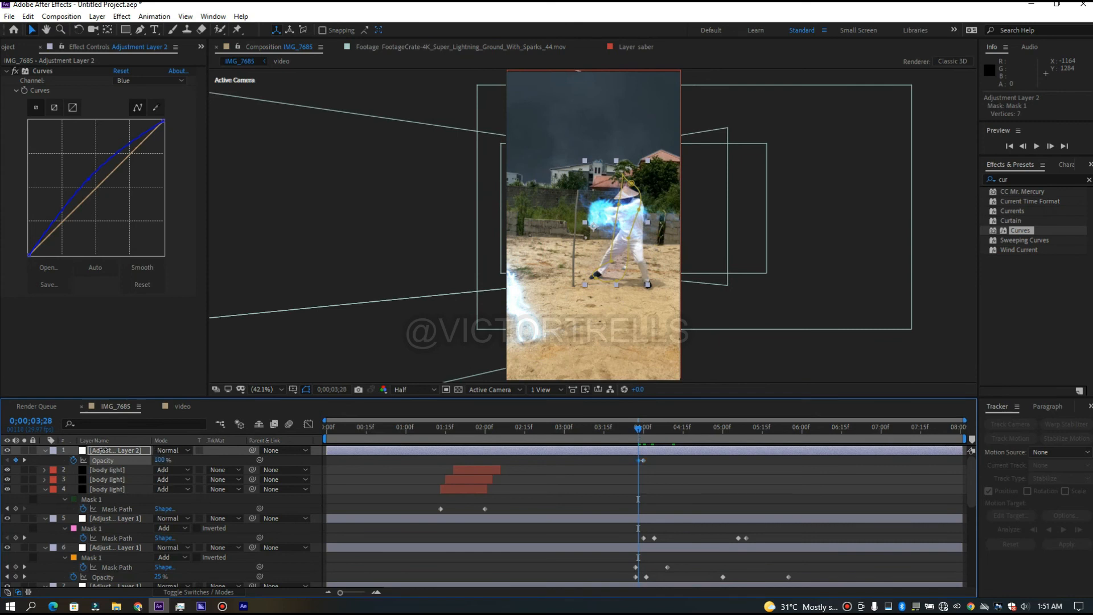
- Play back the blast from just before 0;00;04;00 and review the blue tint's fade-in and growth
key("space")
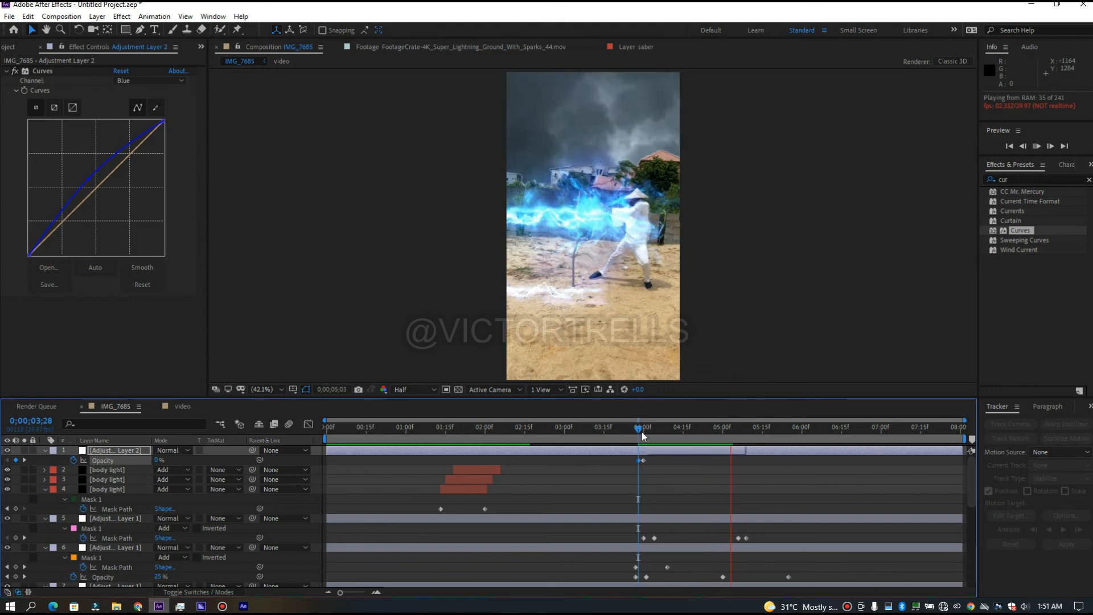
left_click(680, 433)
left_click_drag(705, 434, 640, 445)
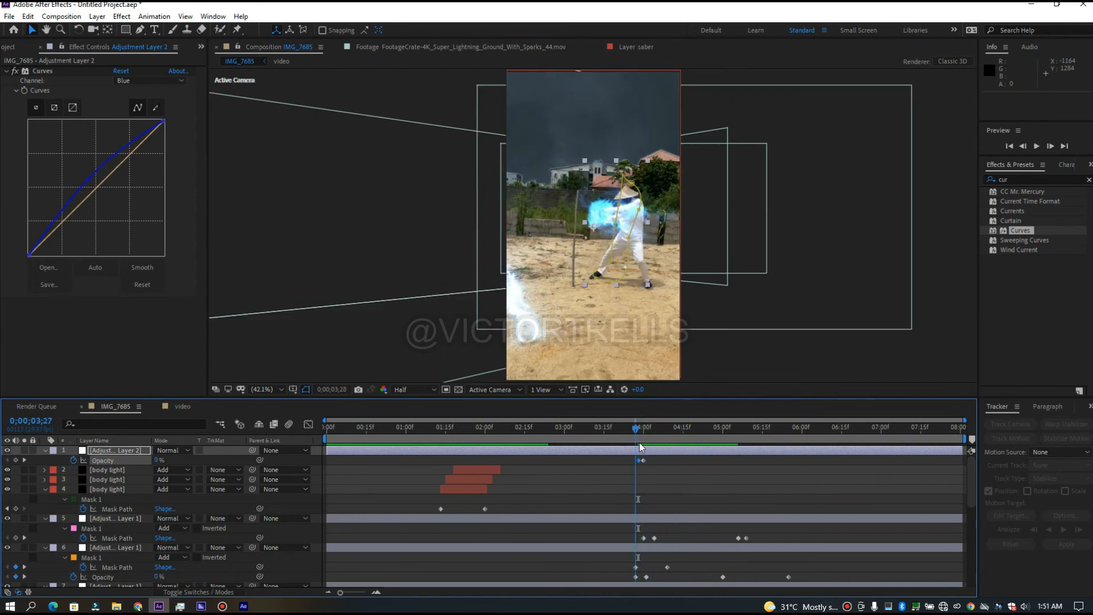
key("space")
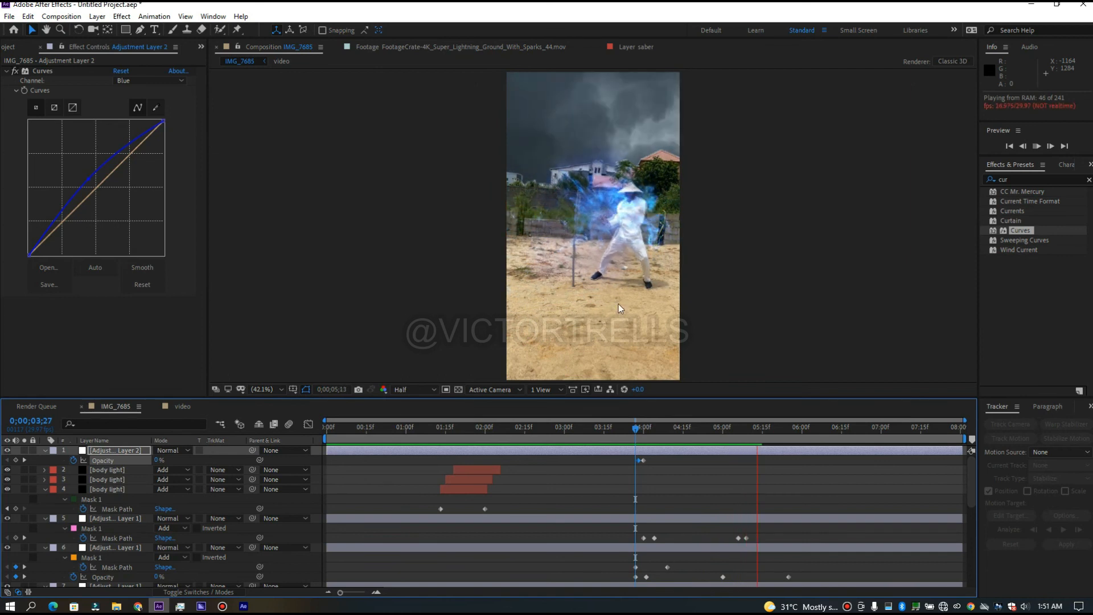
key("space")
mouse_move(648, 426)
left_mouse_down()
mouse_move(723, 435)
mouse_move(644, 444)
left_mouse_up()
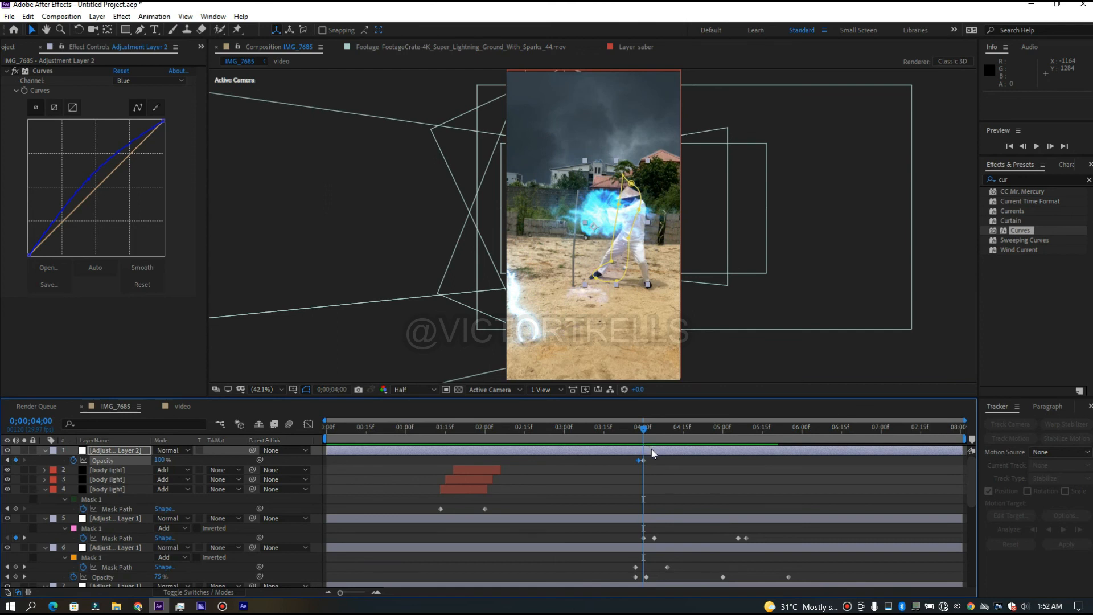
- At 0;00;04;03, stretch Adjustment Layer 2's mask by pulling its upper-left point outward beyond the frame's left edge, and preview the result
left_click(651, 449)
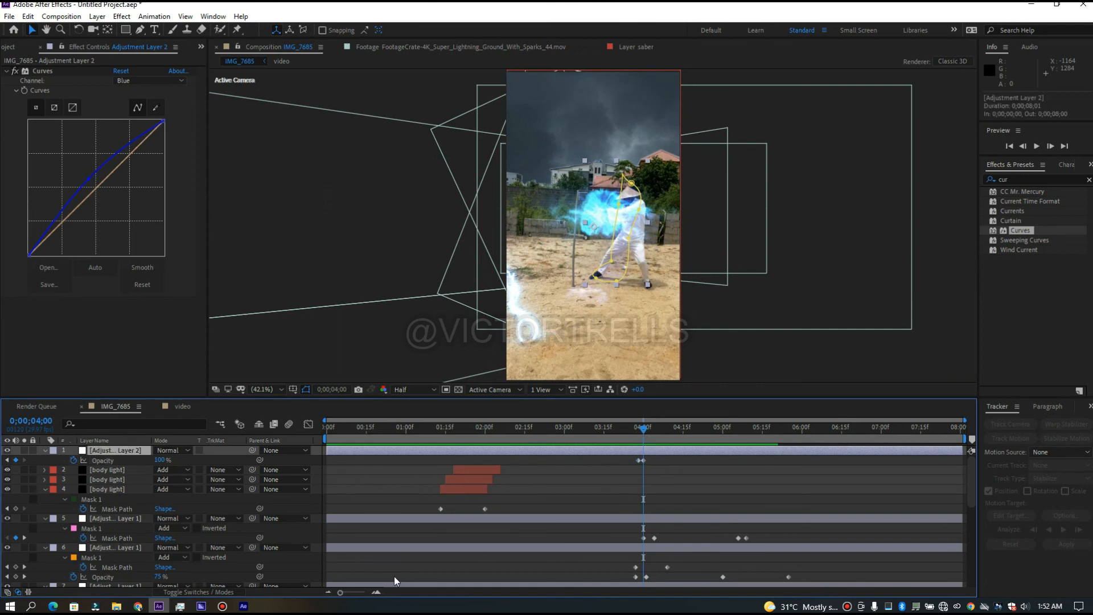
left_click(376, 591)
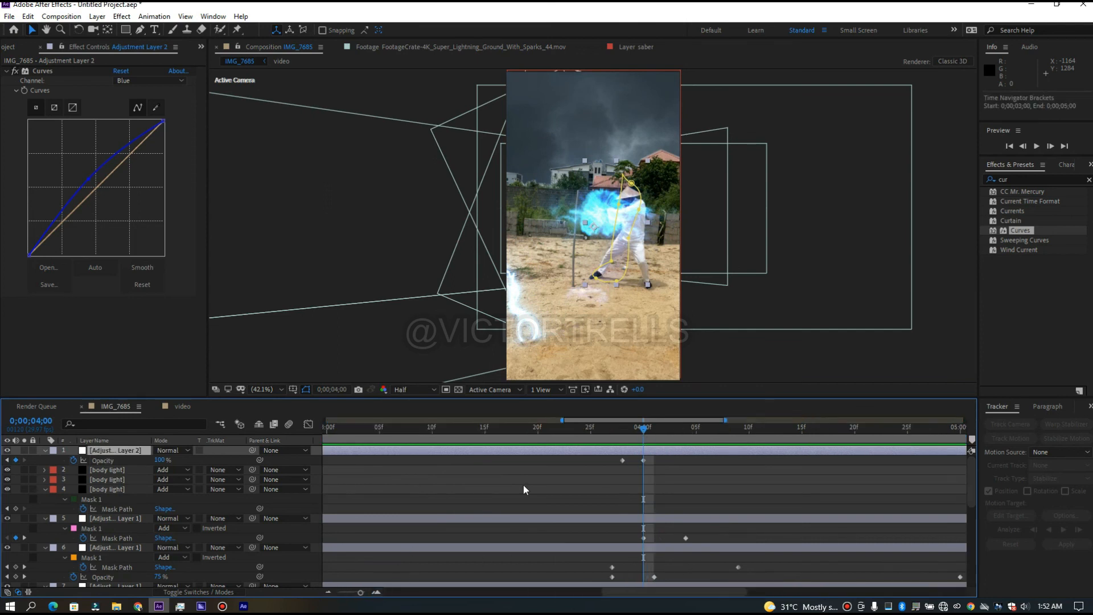
key("ctrl+v")
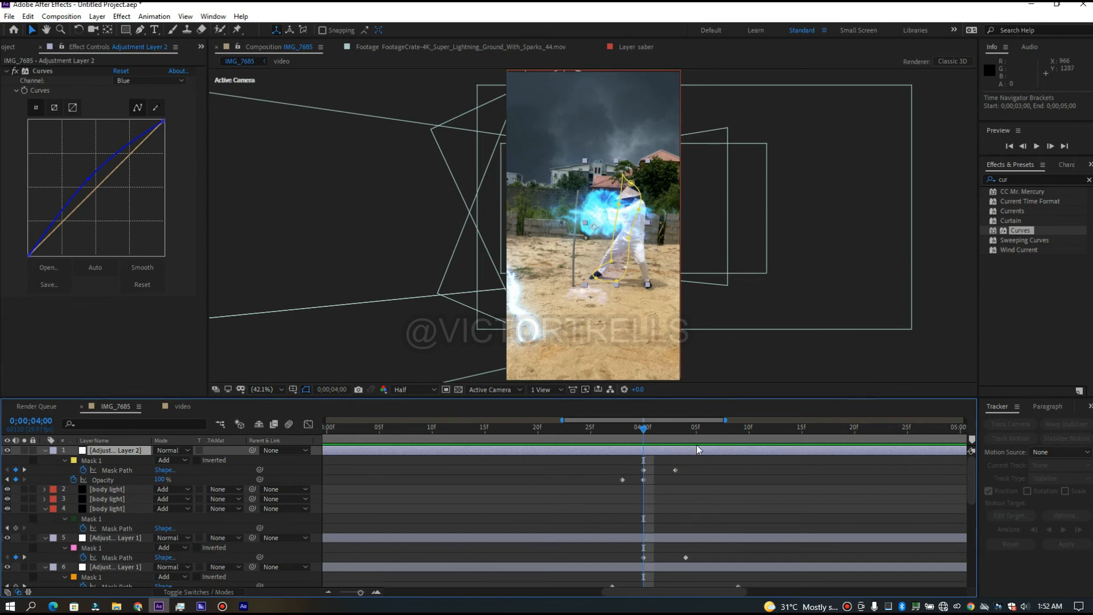
key("k")
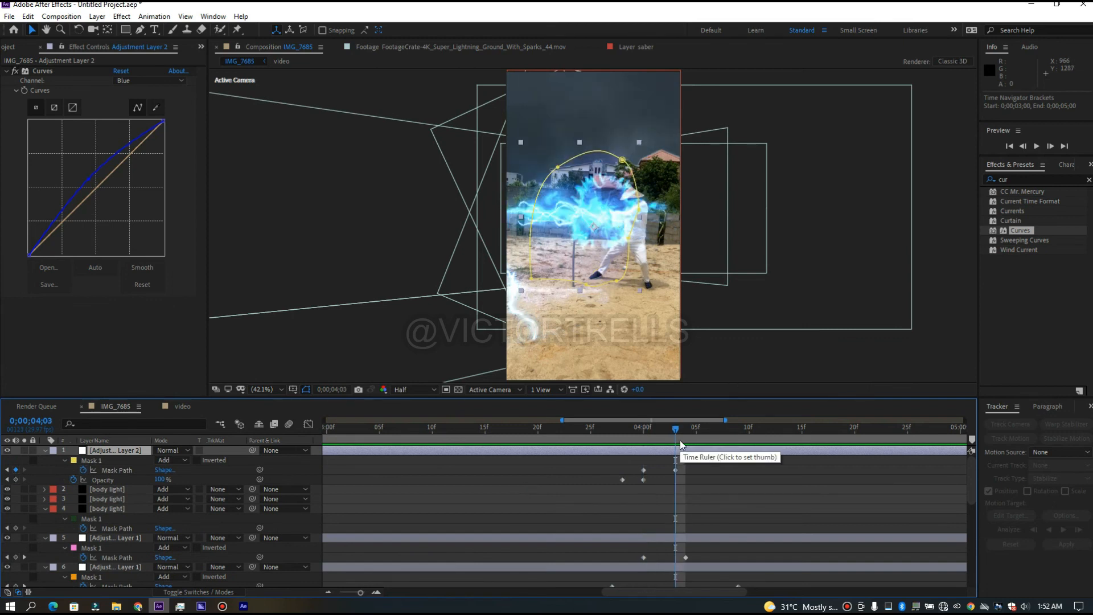
left_click_drag(558, 167, 486, 188)
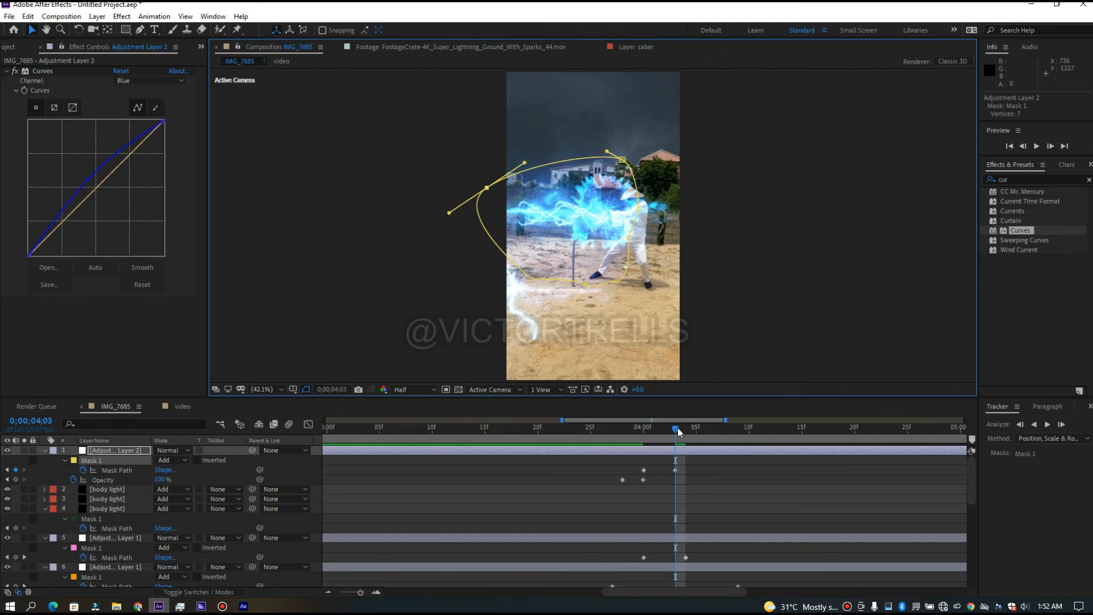
key("space")
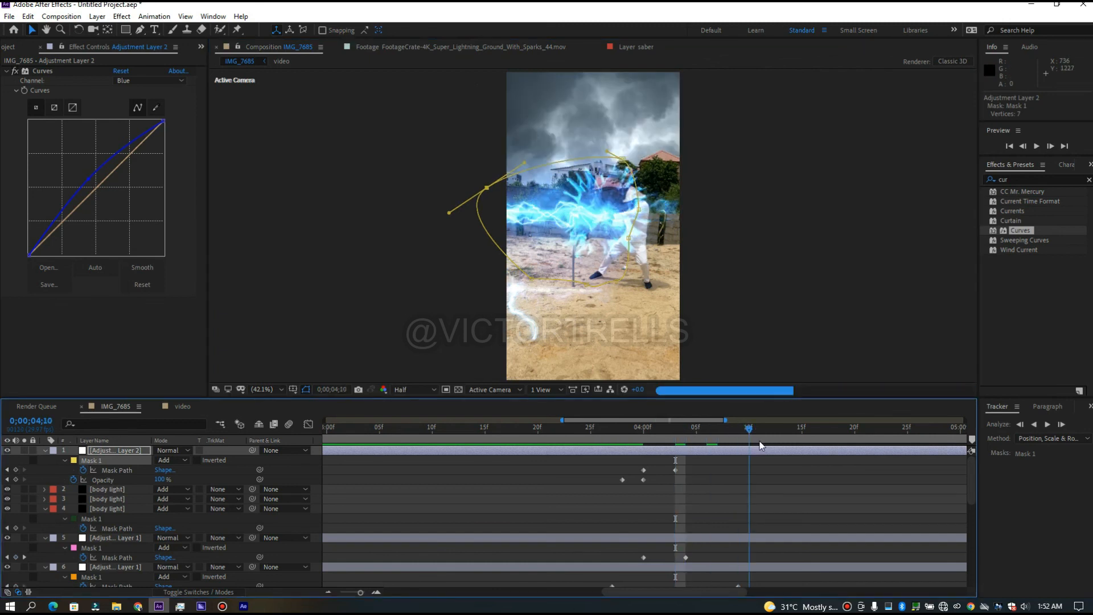
- Add a Mask Path keyframe holding Adjustment Layer 2's full mask shape near the blast's end, and place it at 0;00;05;13
left_click_drag(361, 593, 351, 594)
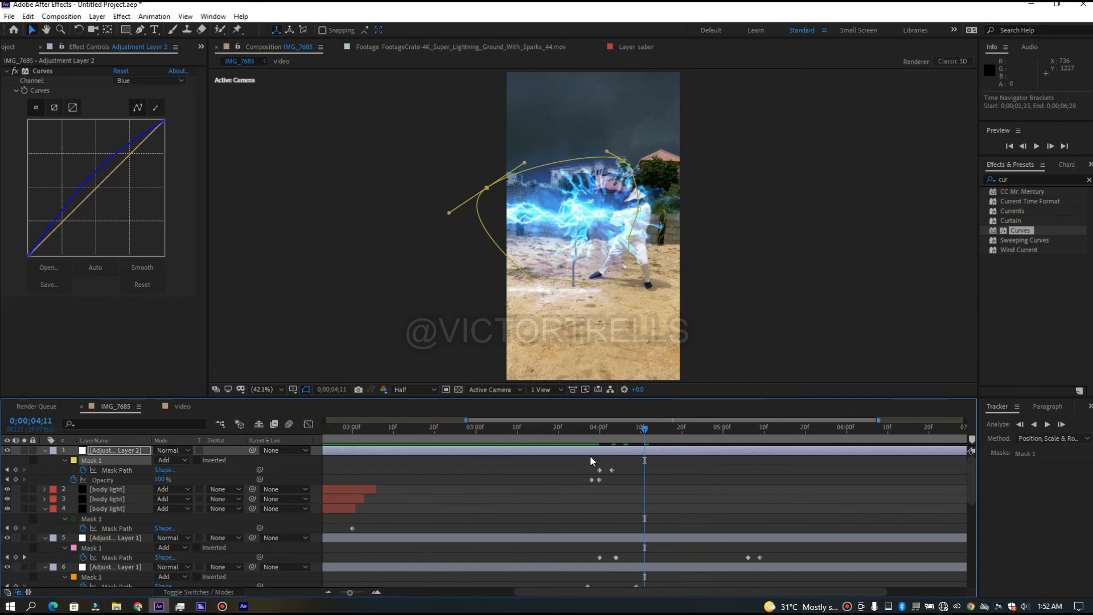
left_click_drag(657, 430, 678, 425)
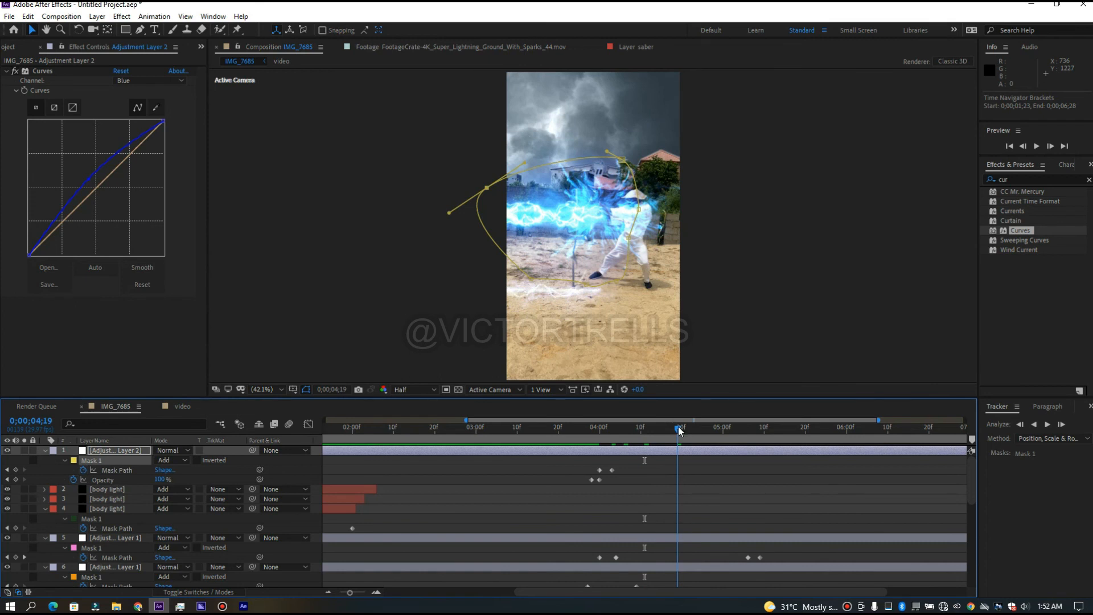
left_click_drag(679, 434, 786, 431)
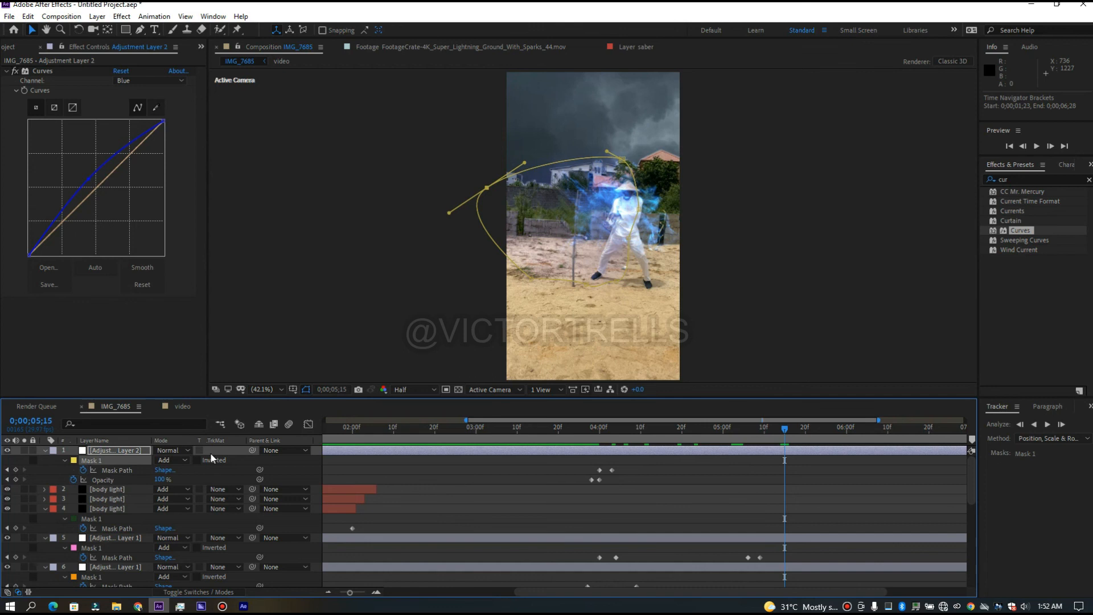
left_click(15, 470)
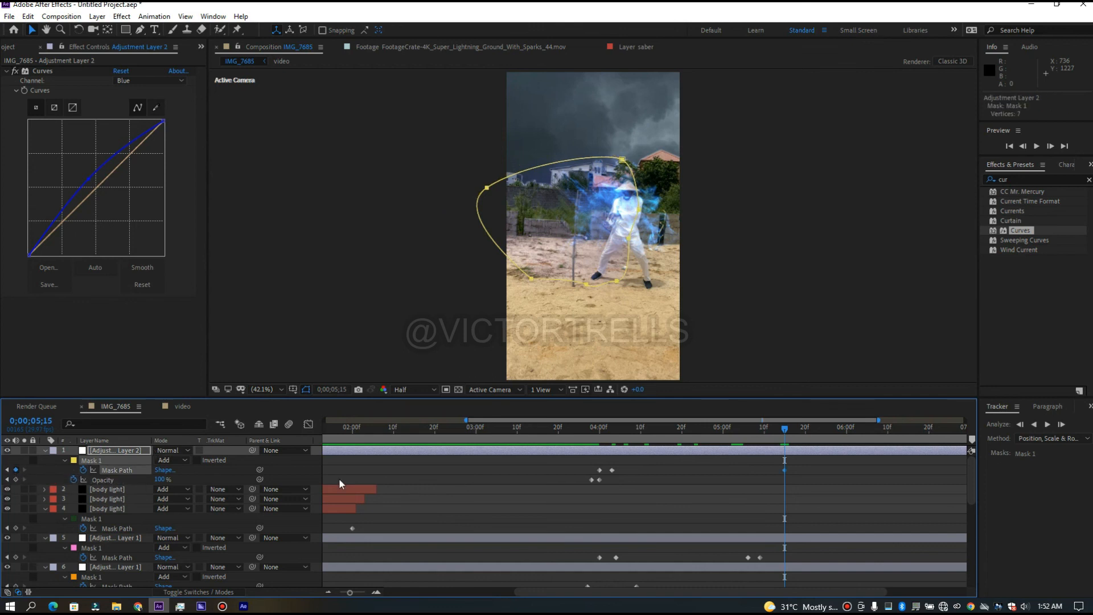
left_click_drag(784, 470, 778, 472)
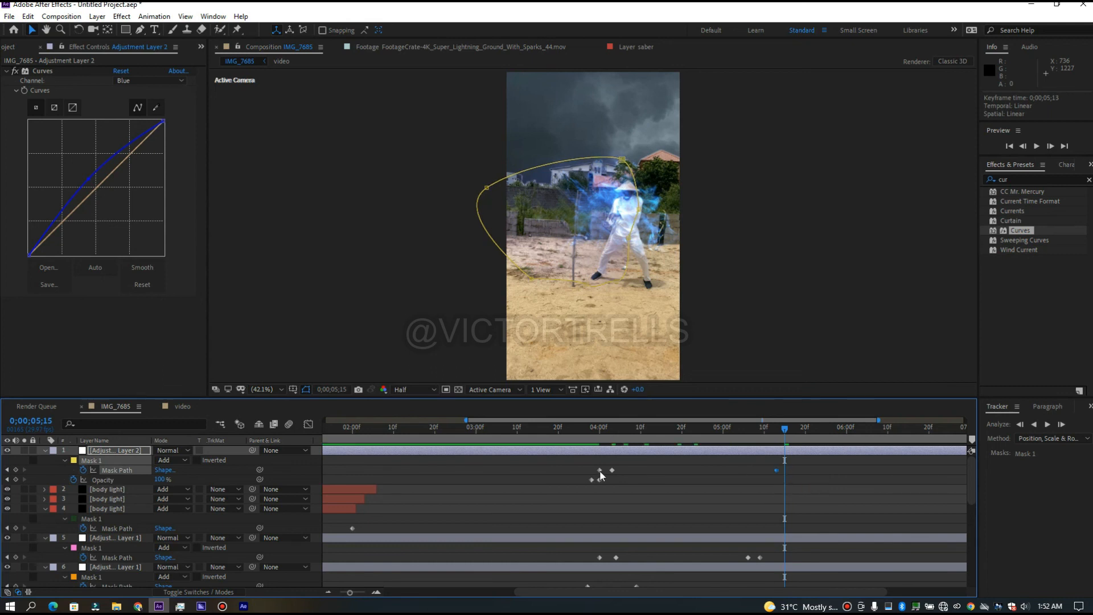
- Copy Adjustment Layer 2's narrow Mask Path keyframe from 0;00;04;00 to 0;00;05;16 and preview the mask shrinking
left_click(600, 431)
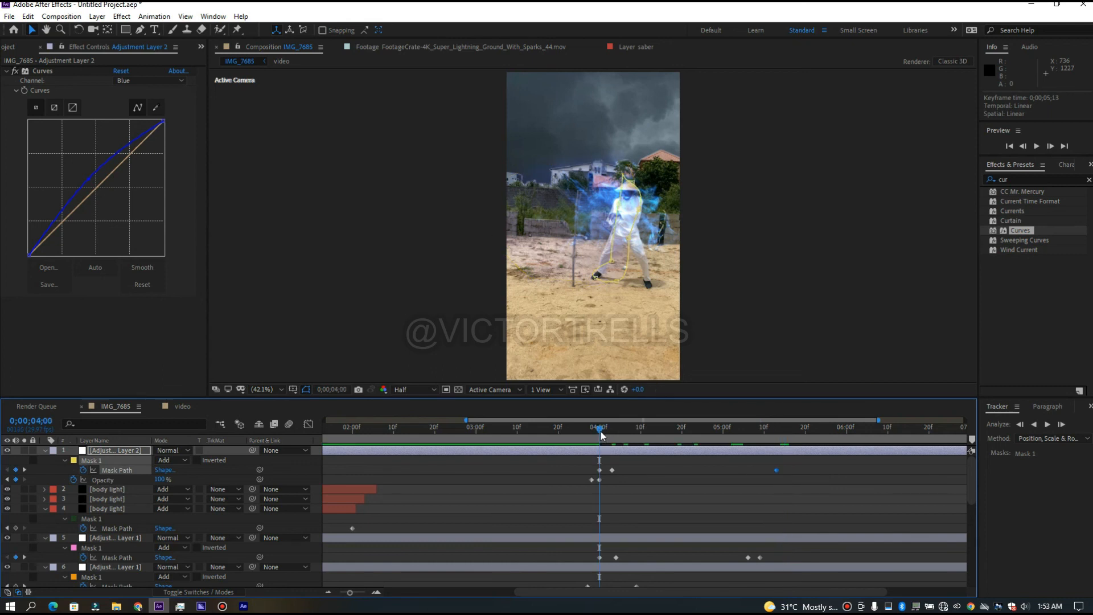
left_click(599, 471)
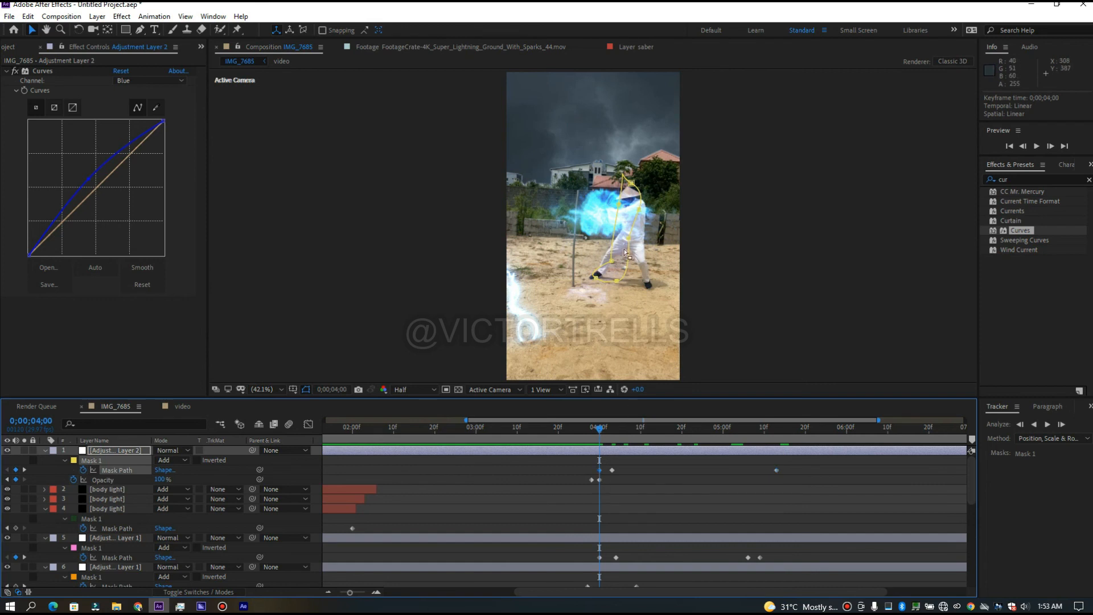
key("ctrl+c")
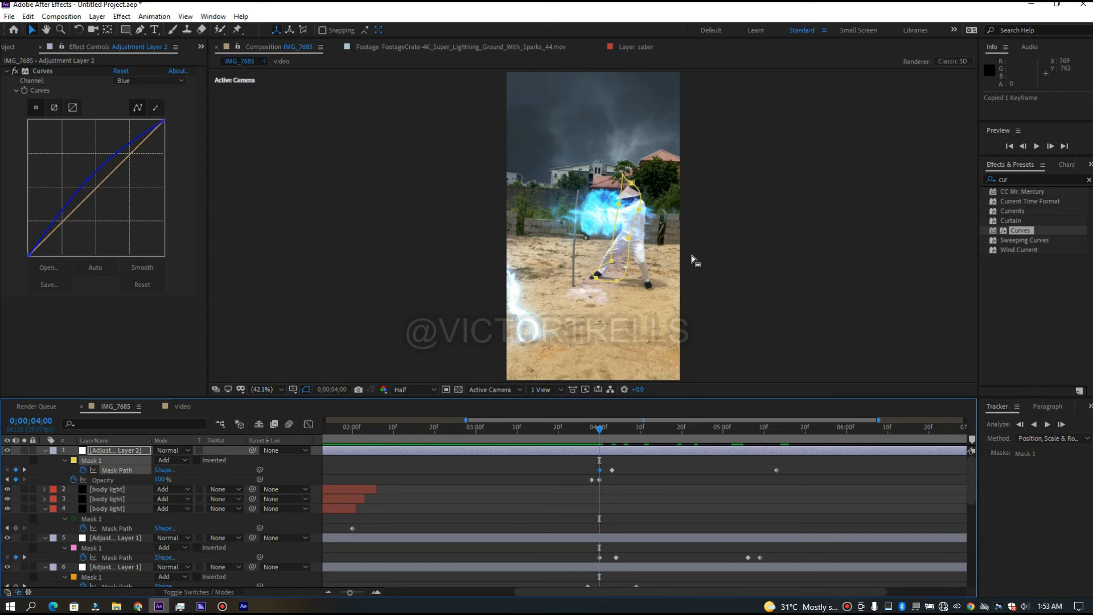
left_click(788, 432)
key("ctrl+v")
mouse_move(788, 435)
left_mouse_down()
mouse_move(764, 436)
mouse_move(774, 438)
left_mouse_up()
key("space")
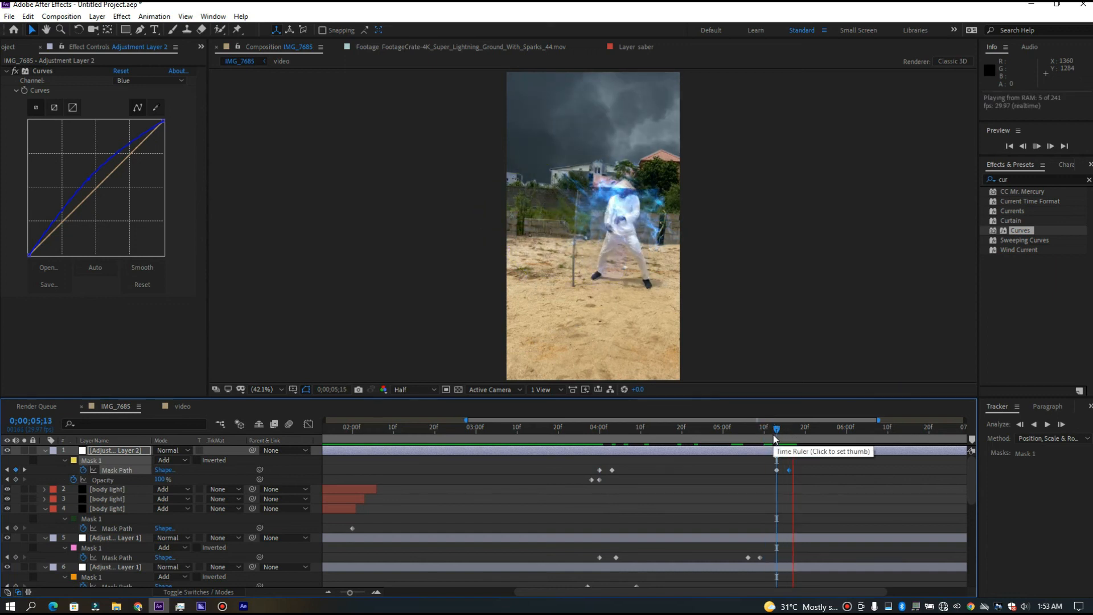
- Move the full-shape Mask Path keyframe from 0;00;05;13 to 0;00;05;08 so the shrink starts earlier, and play it back
left_click_drag(778, 436, 754, 433)
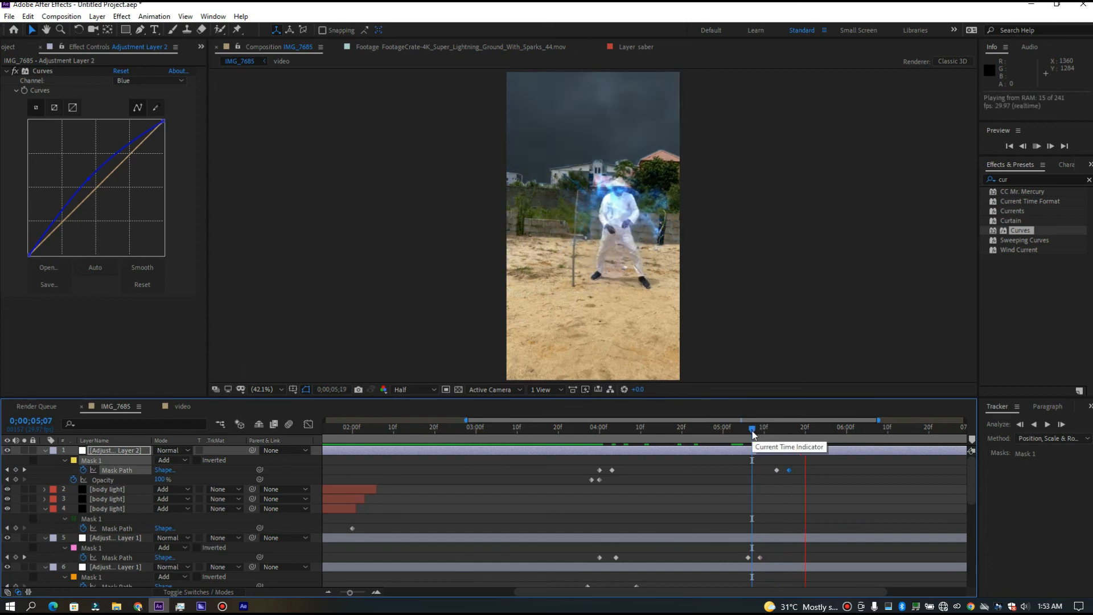
key("space")
left_click(784, 435)
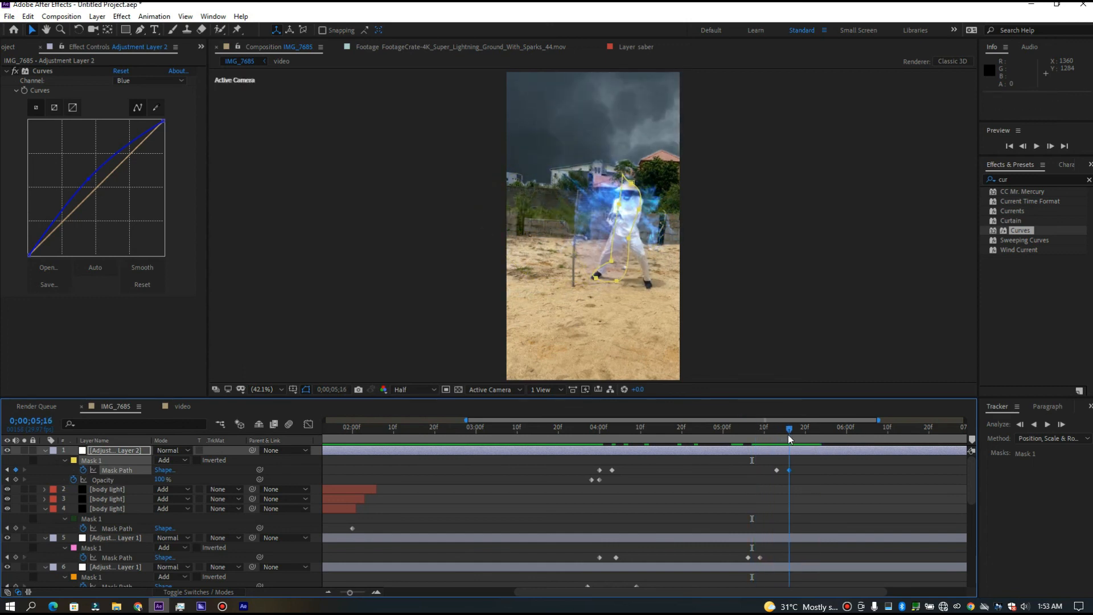
mouse_move(774, 435)
left_mouse_down()
mouse_move(785, 436)
mouse_move(758, 443)
left_mouse_up()
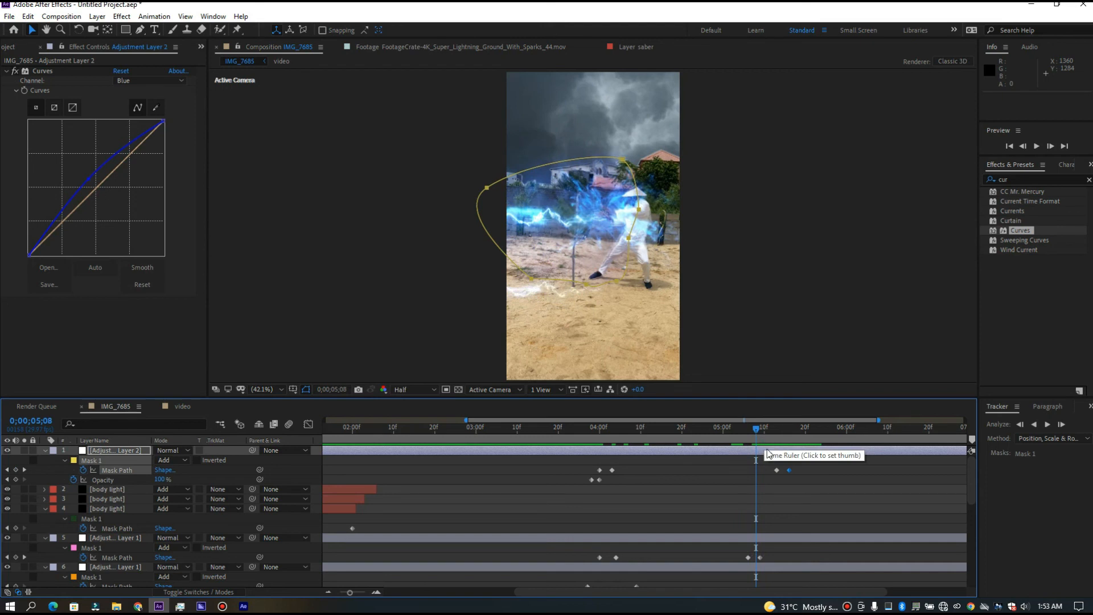
left_click(753, 428)
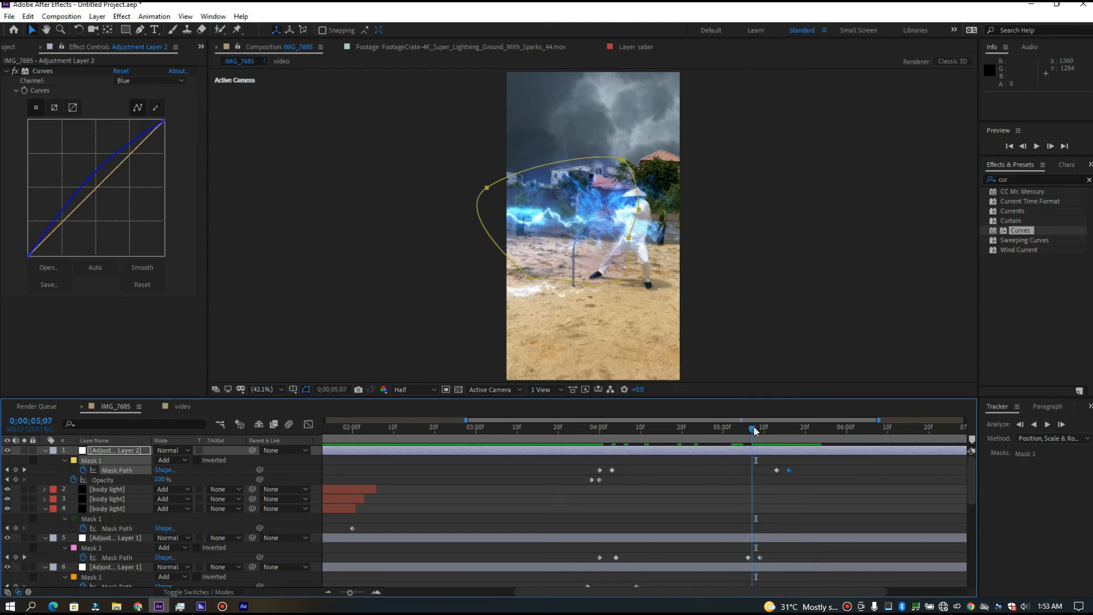
left_click_drag(775, 470, 756, 470)
key("space")
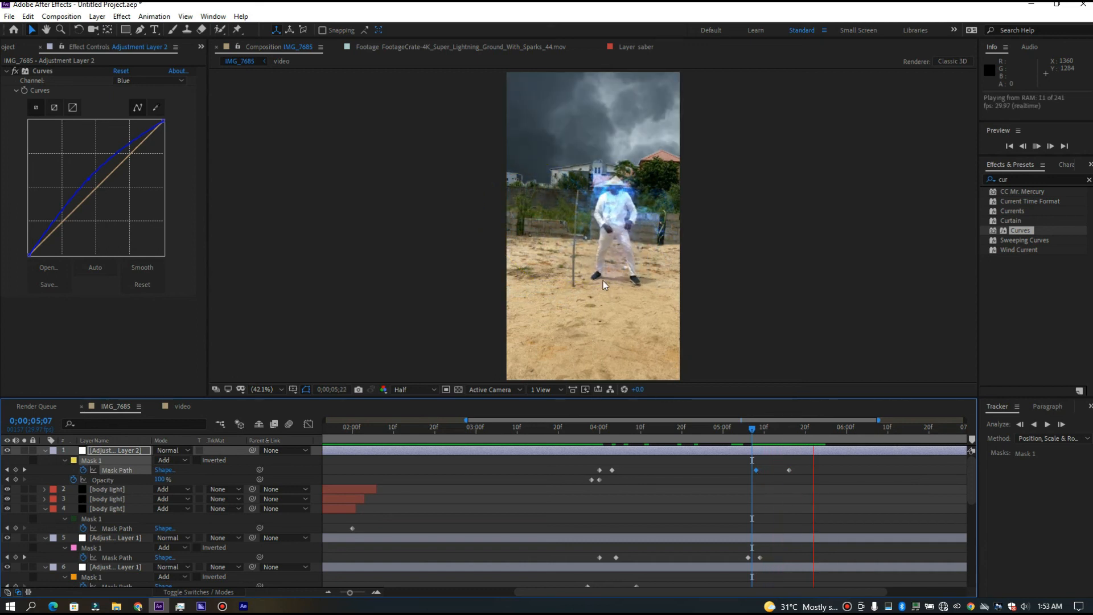
- Copy Adjustment Layer 2's two Opacity keyframes to the blast's end and reverse them, with 100% at 0;00;05;16 and 0% at 0;00;05;19
left_click(777, 434)
left_click_drag(780, 434, 783, 435)
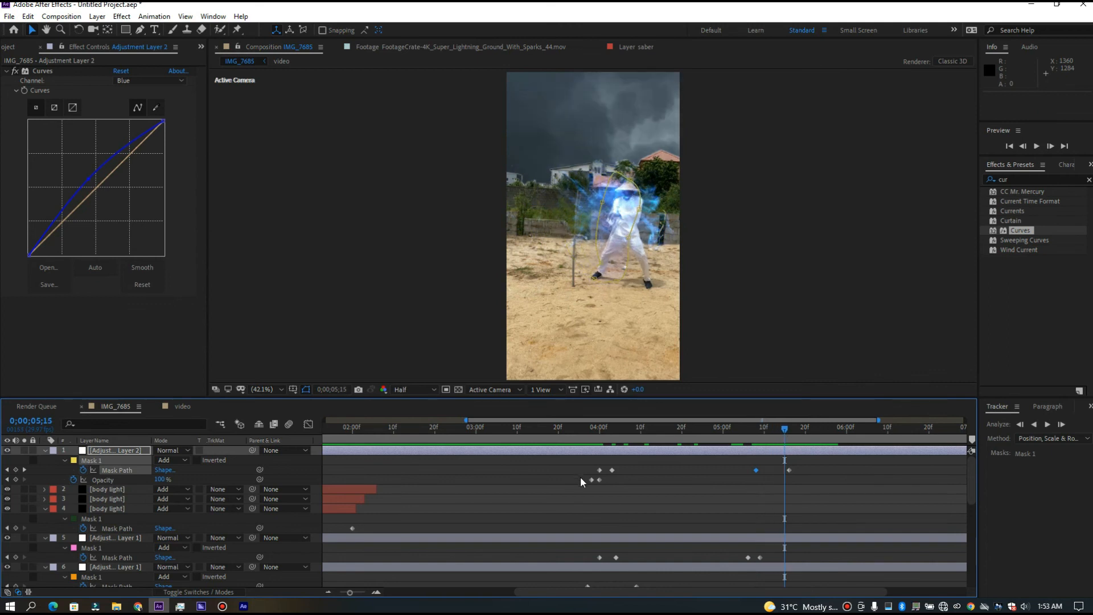
left_click_drag(579, 477, 609, 483)
key("ctrl+c")
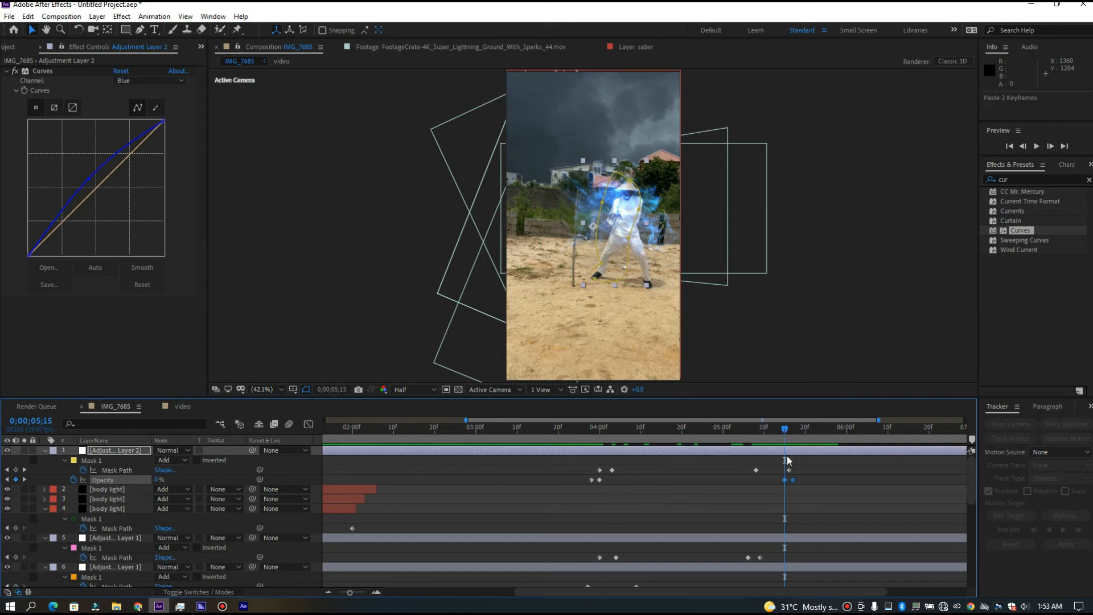
left_click(825, 492)
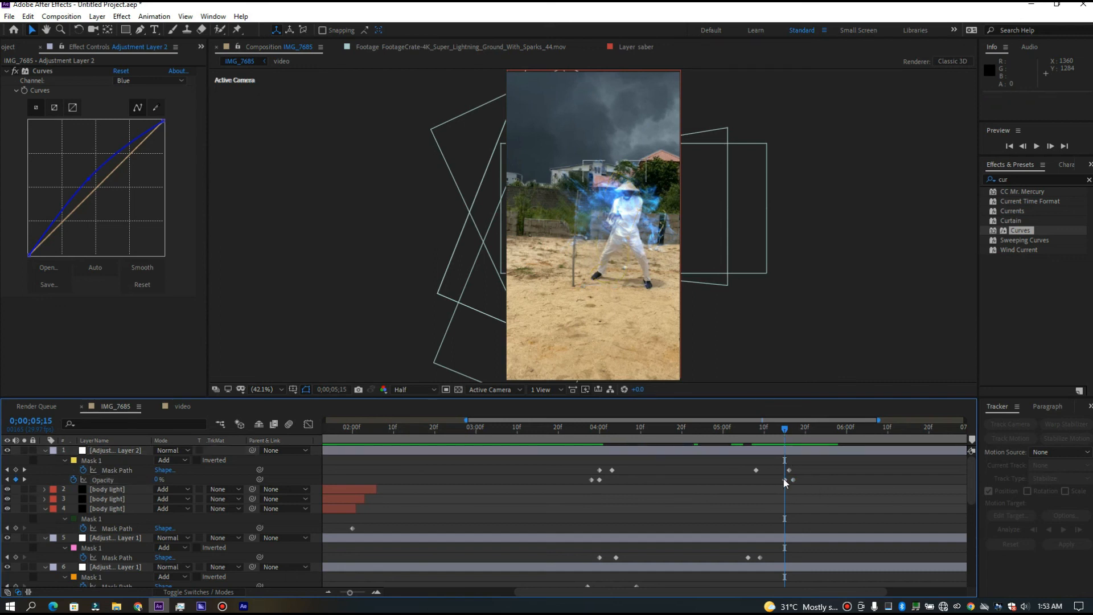
mouse_move(784, 480)
left_click_drag(793, 479, 773, 482)
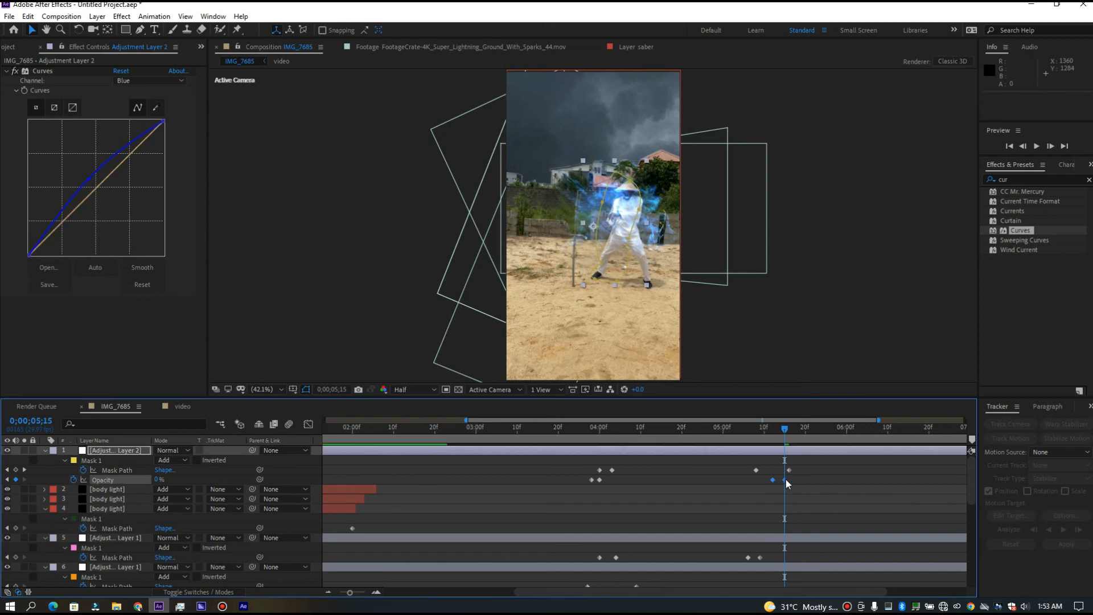
left_click_drag(784, 480, 800, 479)
- Play back the tint's fade-out and the whole blast from 0;00;03;19 to check the mask and Opacity animation
left_click(795, 438)
mouse_move(797, 433)
left_mouse_down()
mouse_move(808, 436)
mouse_move(781, 448)
left_mouse_up()
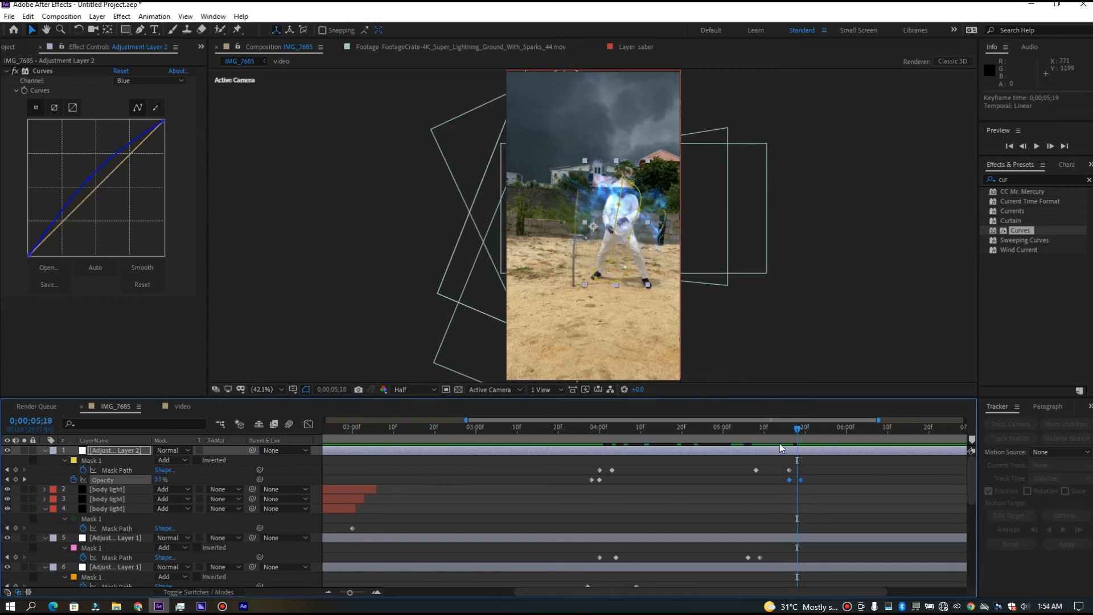
key("space")
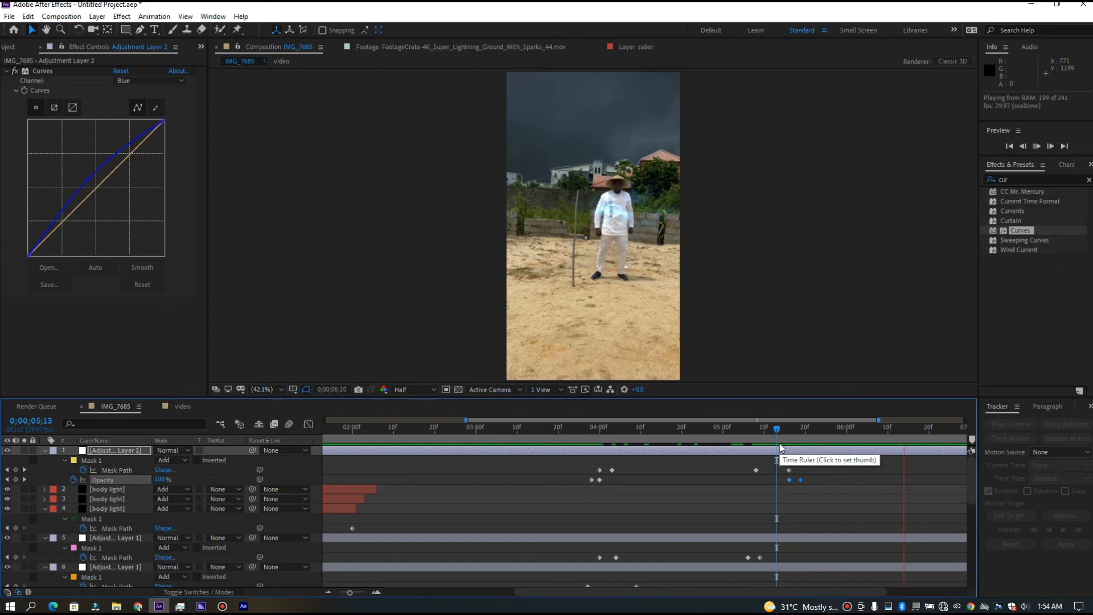
left_click(553, 442)
key("space")
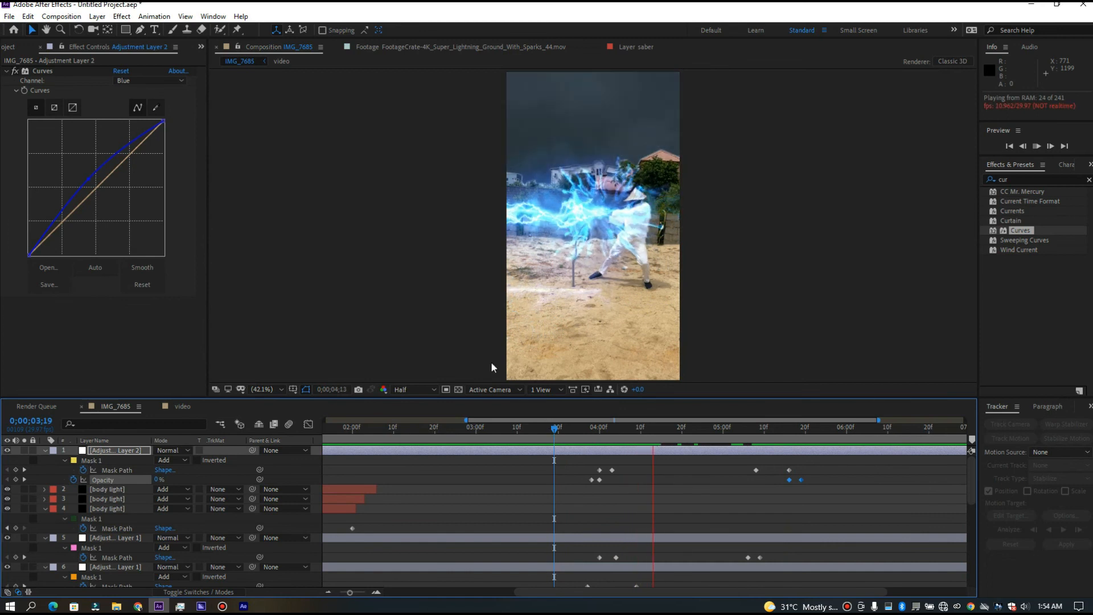
left_click_drag(571, 432, 588, 438)
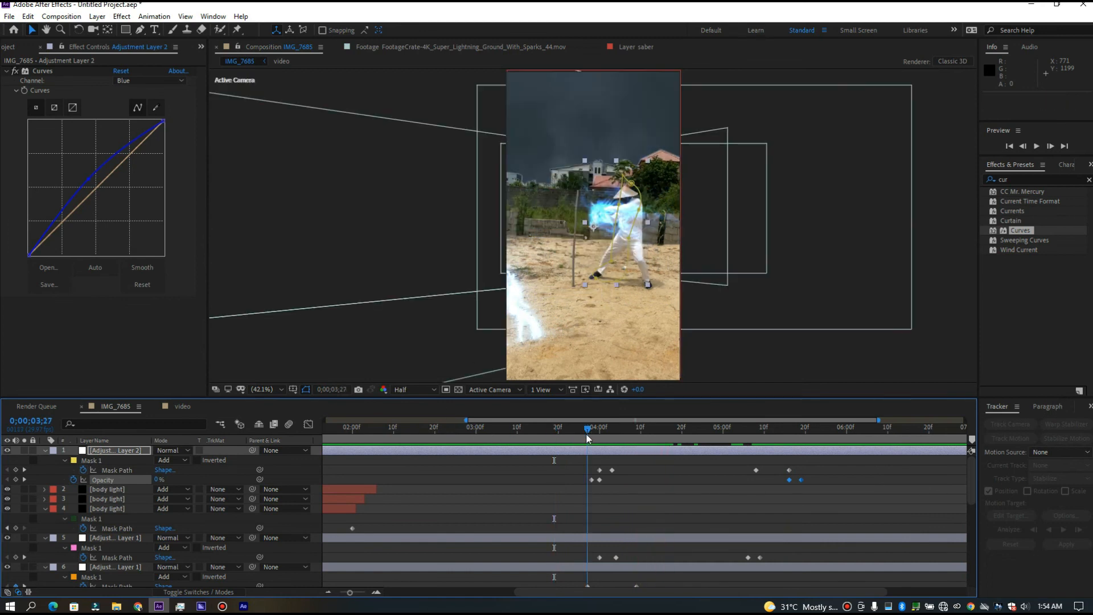
- Move Adjustment Layer 2 down the layer stack to just above the lightning footage layers, and scrub back through the blast
left_click_drag(350, 592, 329, 593)
left_click_drag(125, 448, 150, 493)
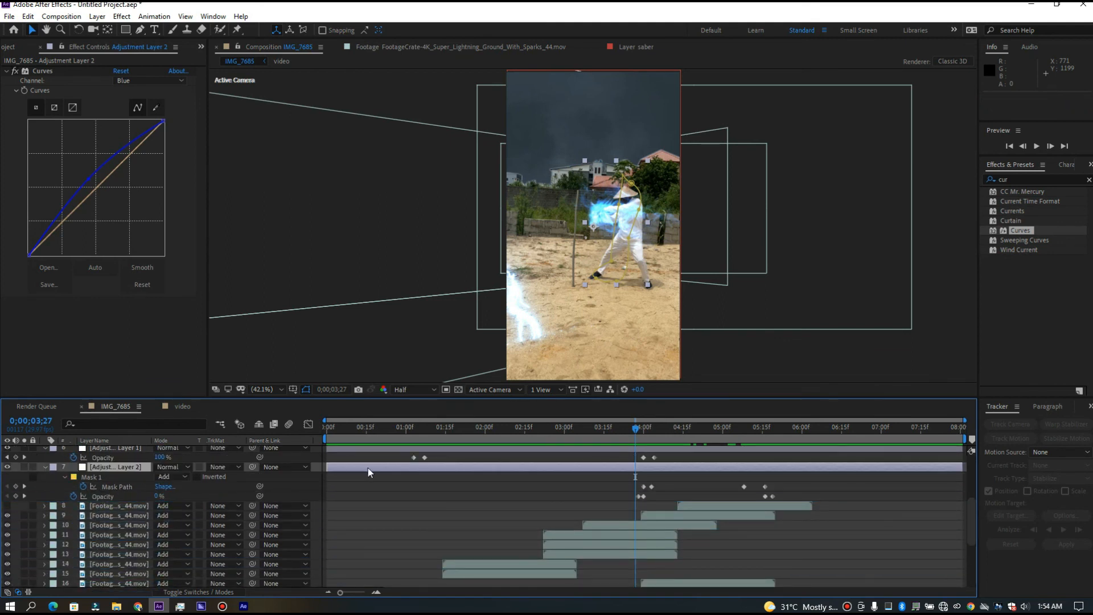
left_click_drag(632, 431, 544, 435)
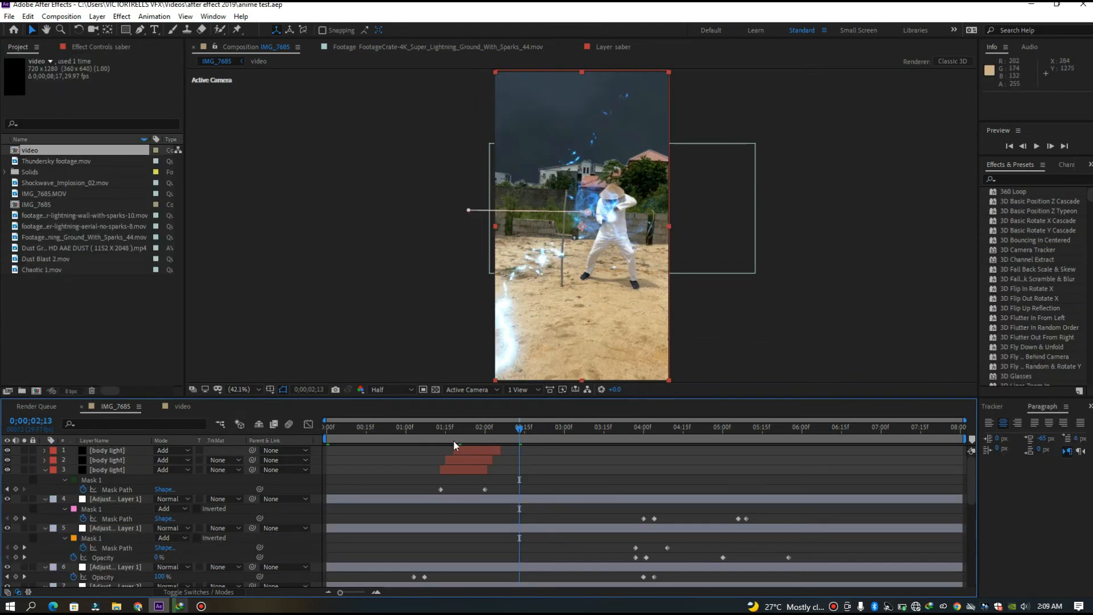
- Open the Dust Green Screen footage from the project and scrub through its first seconds to examine the rising dust
left_click_drag(521, 429, 502, 432)
left_click(51, 248)
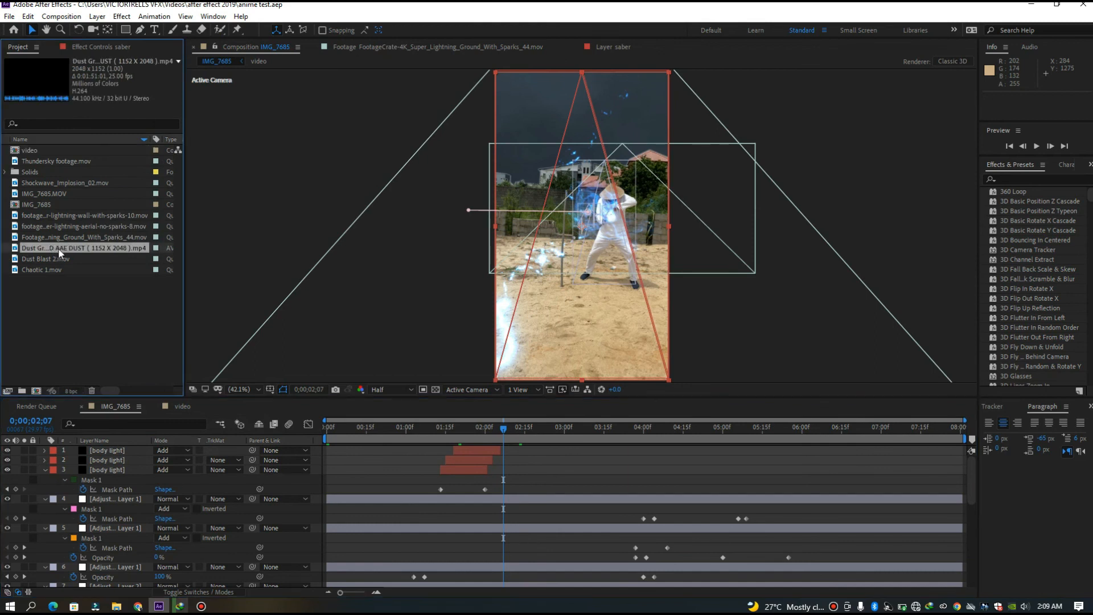
double_click(58, 247)
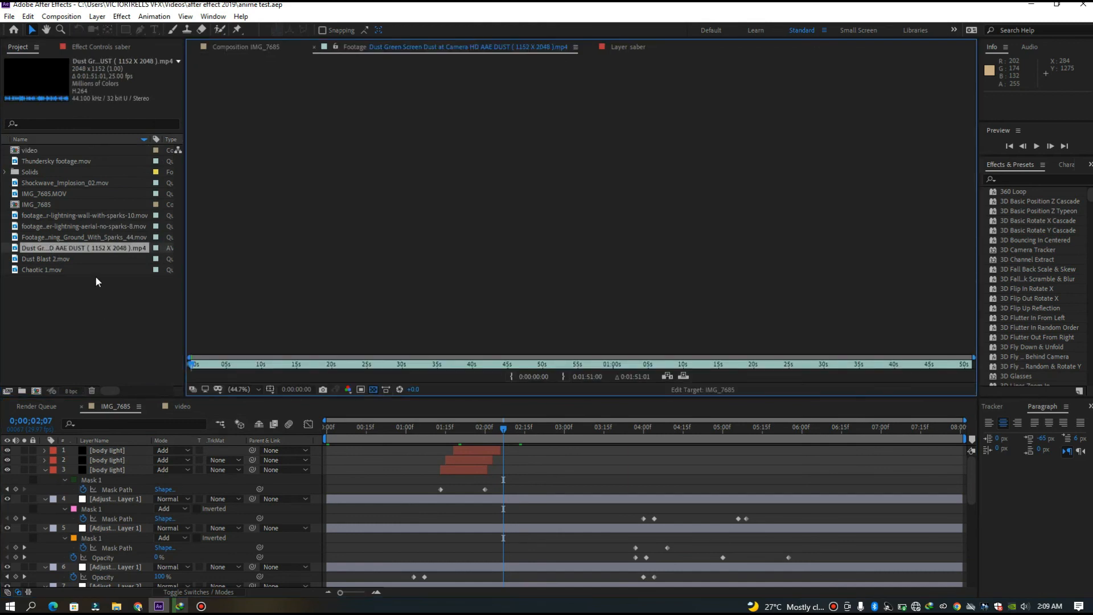
left_click(250, 46)
double_click(117, 248)
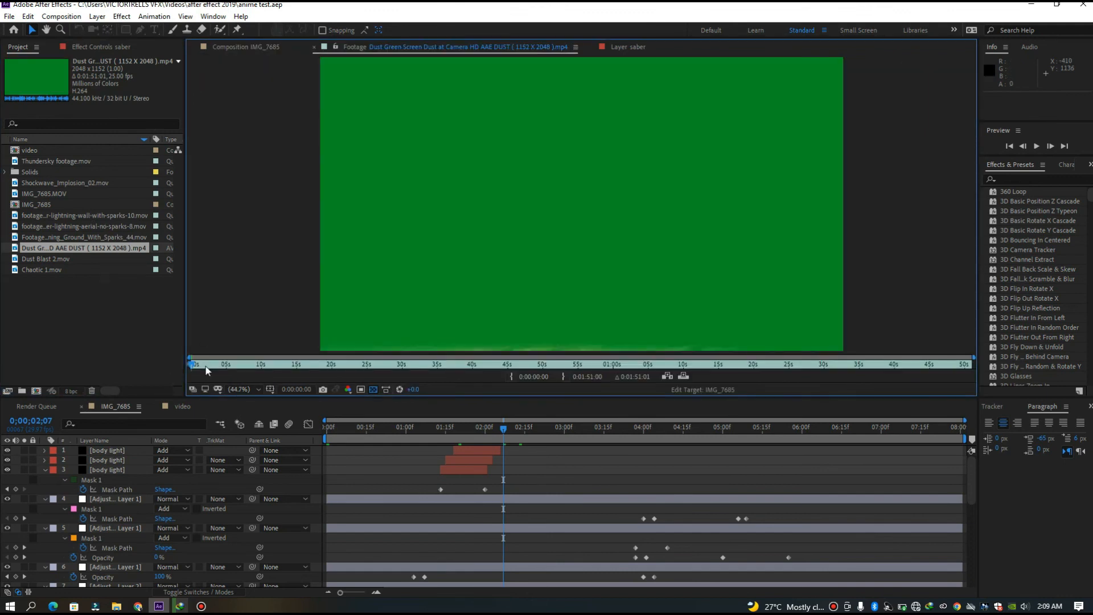
left_click_drag(194, 365, 223, 368)
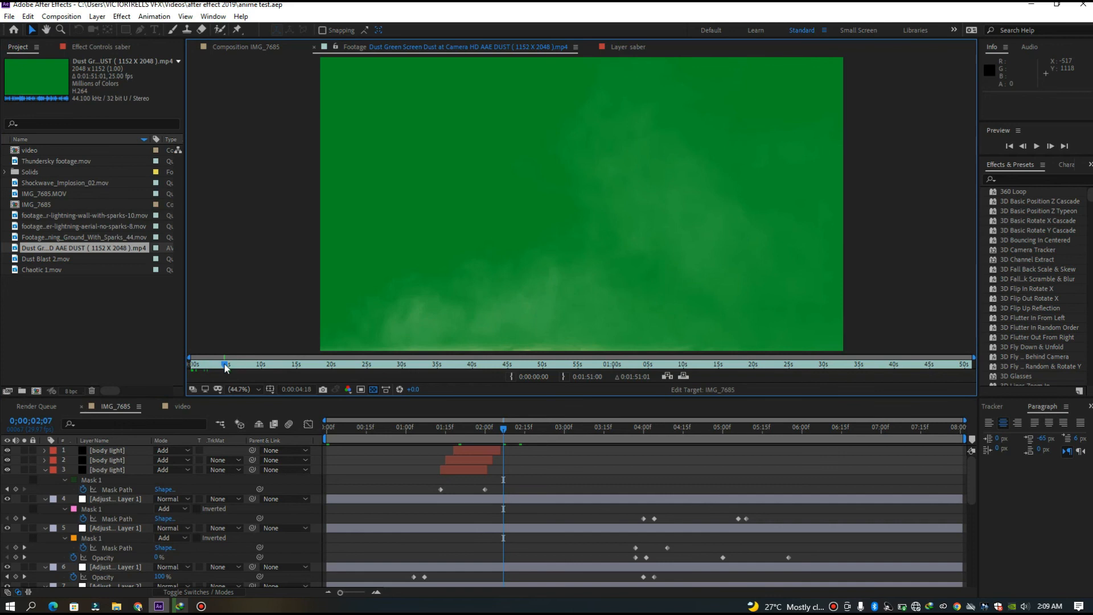
left_click_drag(231, 369, 239, 369)
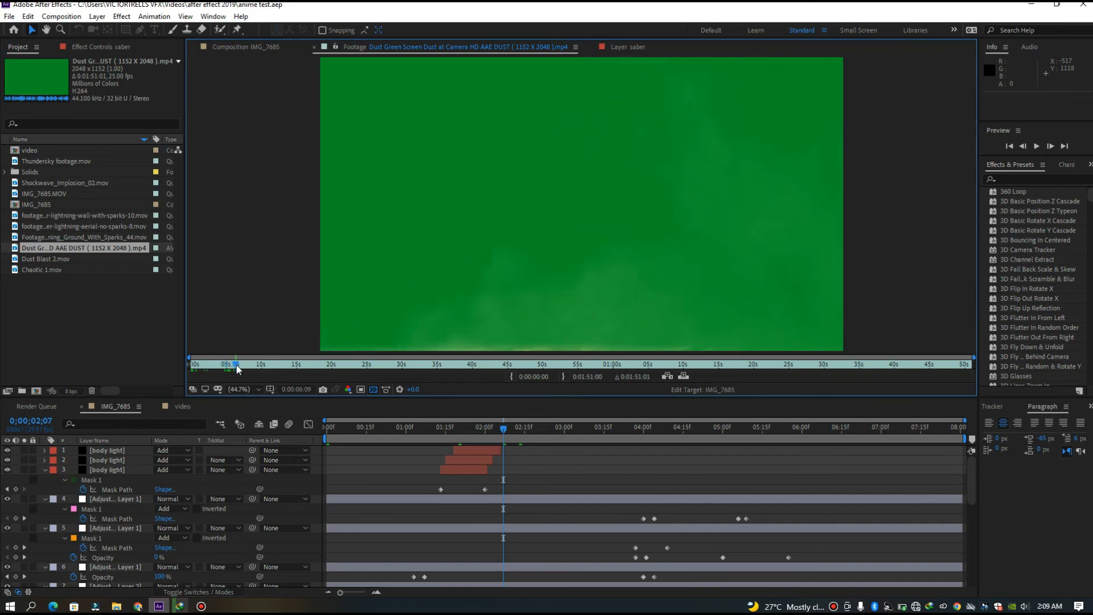
- Trim the Dust Green Screen footage to end at 0:00:06:23 and add it as IMG_7685's top layer, starting shortly before 0;00;02;00
left_click_drag(239, 368, 240, 367)
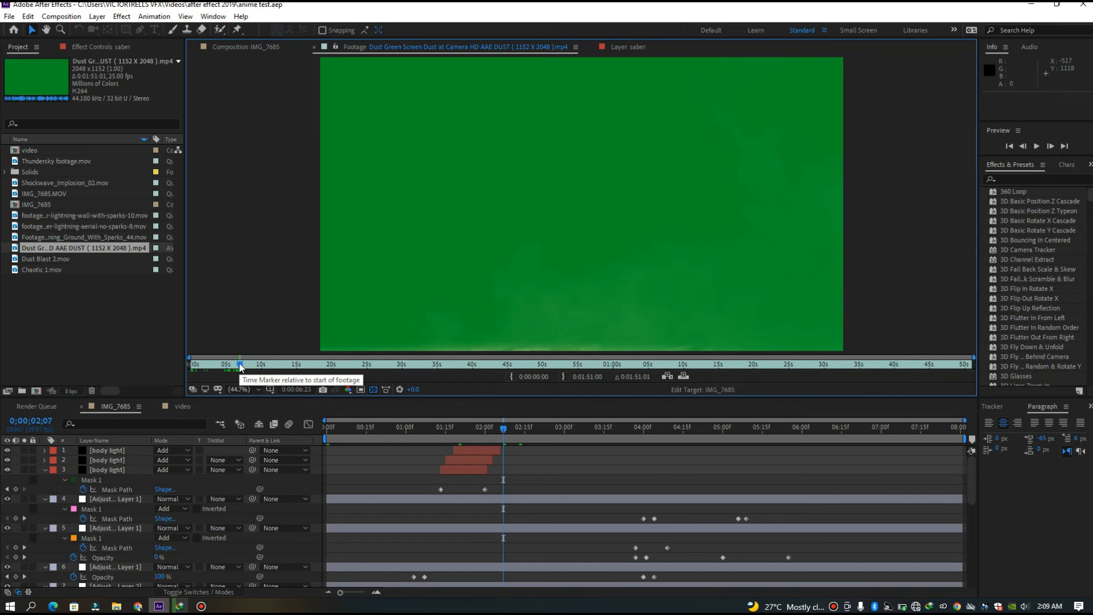
key("alt+bracketright")
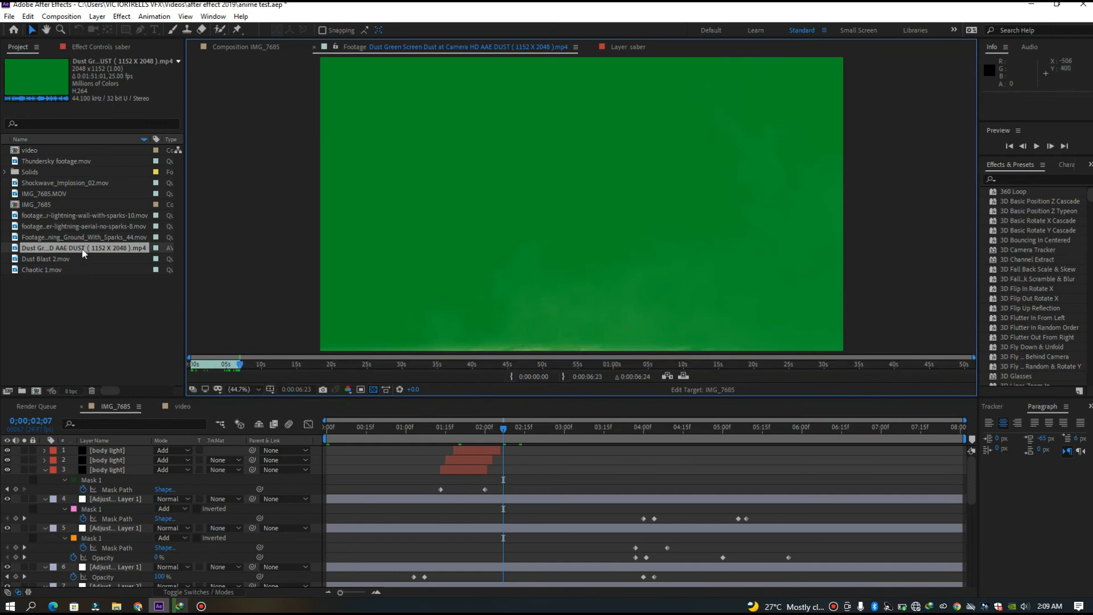
left_click(470, 447)
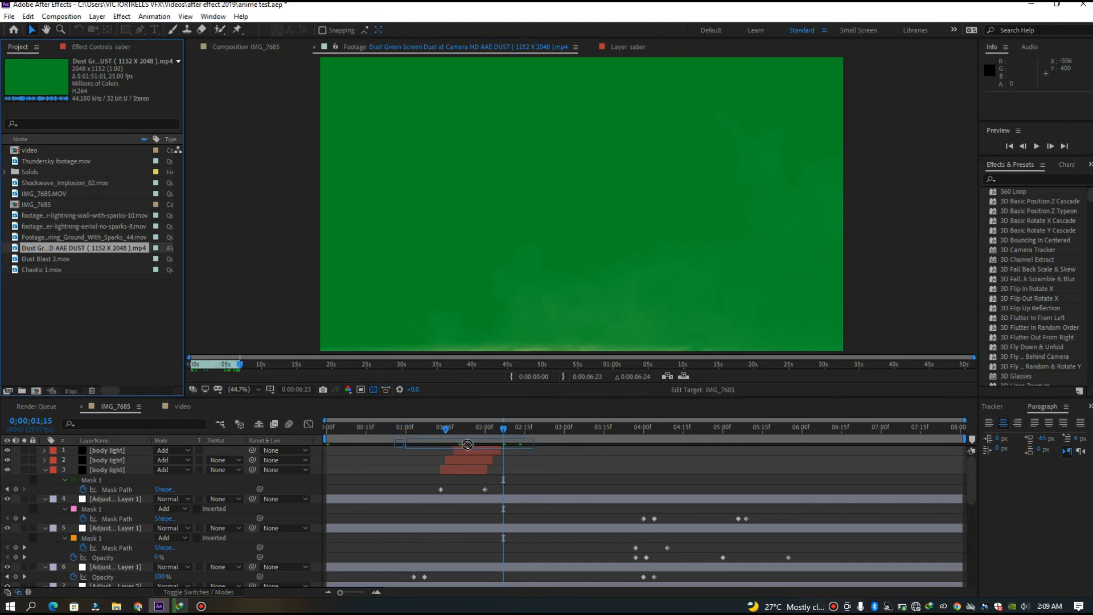
left_click_drag(470, 446, 469, 447)
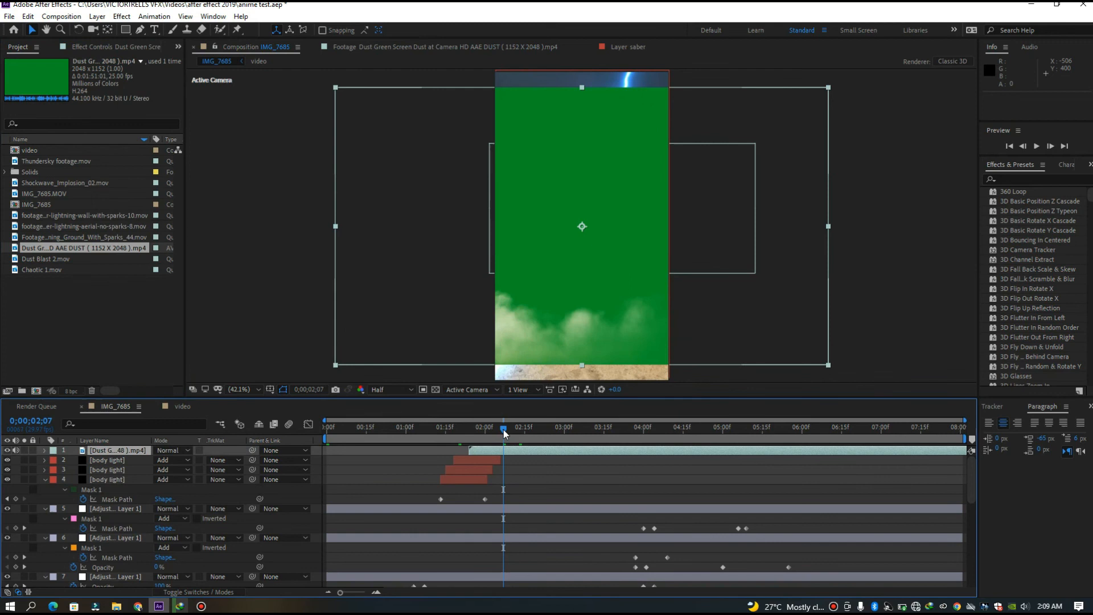
- Apply Keylight (1.2) to the dust layer and sample its green background as the Screen Colour
left_click_drag(503, 429, 497, 428)
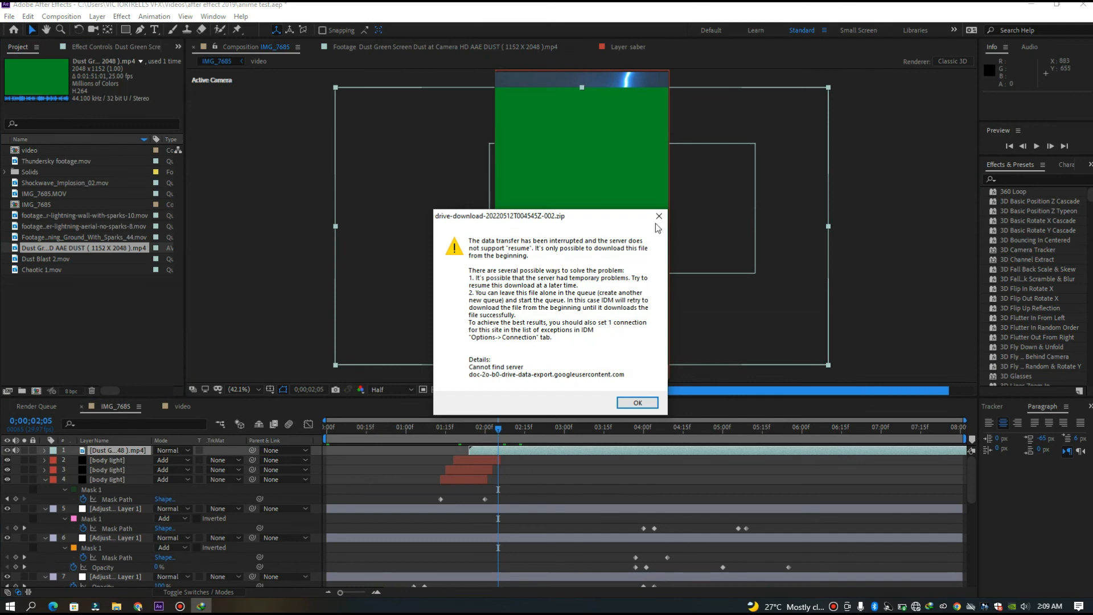
left_click(659, 216)
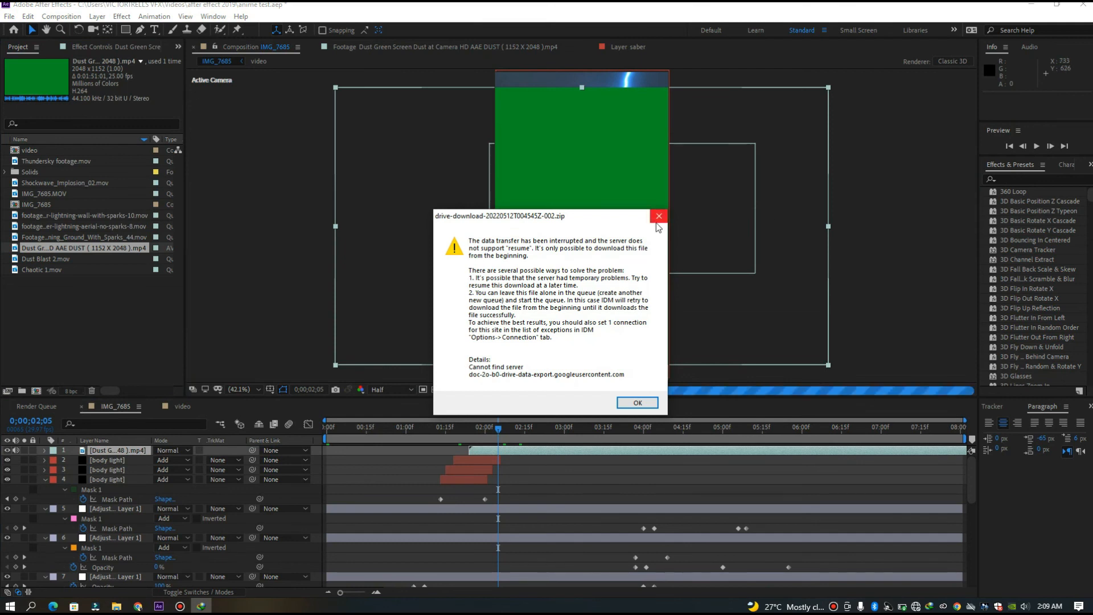
left_click(1003, 179)
type("k")
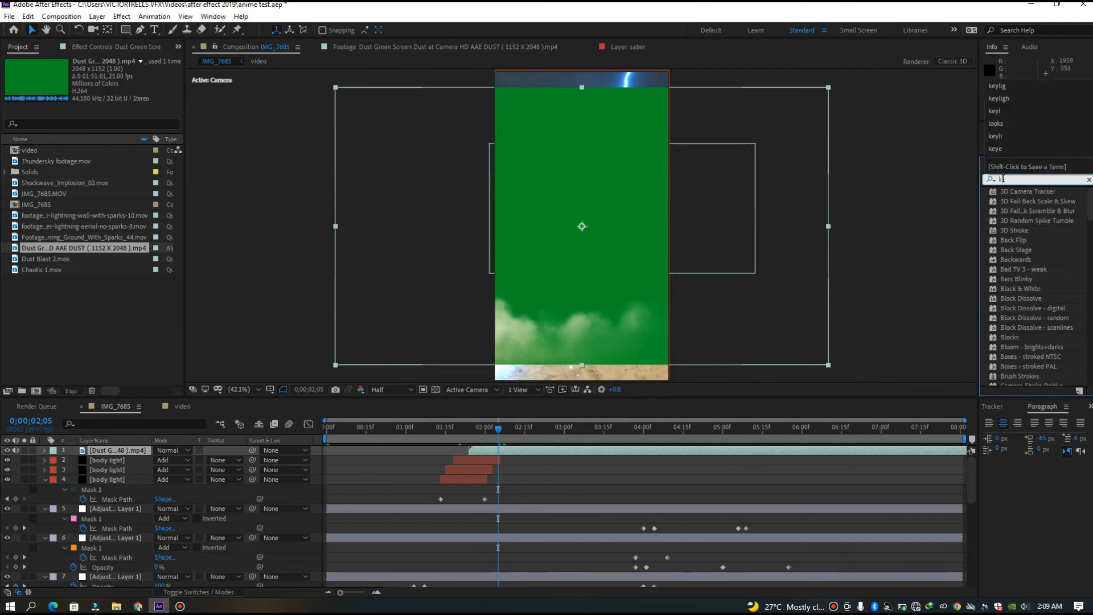
type("eyl")
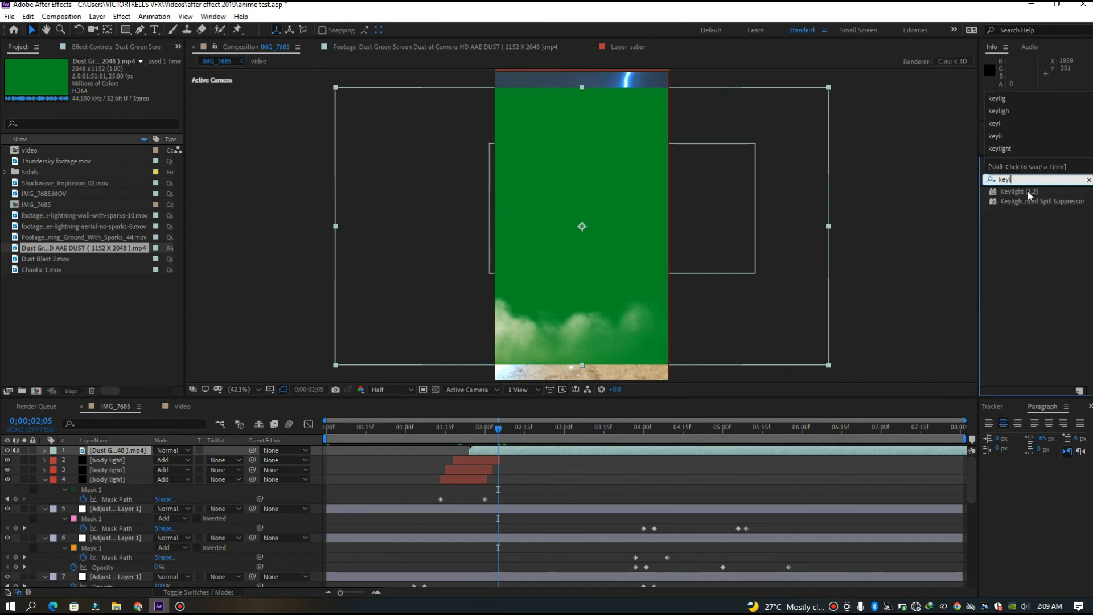
double_click(1025, 190)
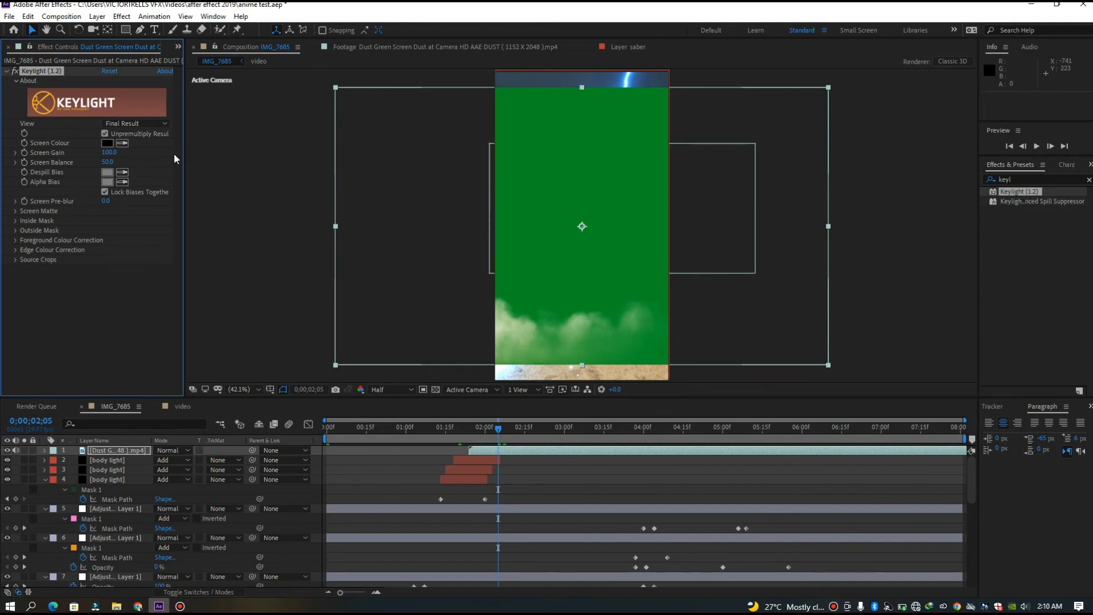
left_click(123, 142)
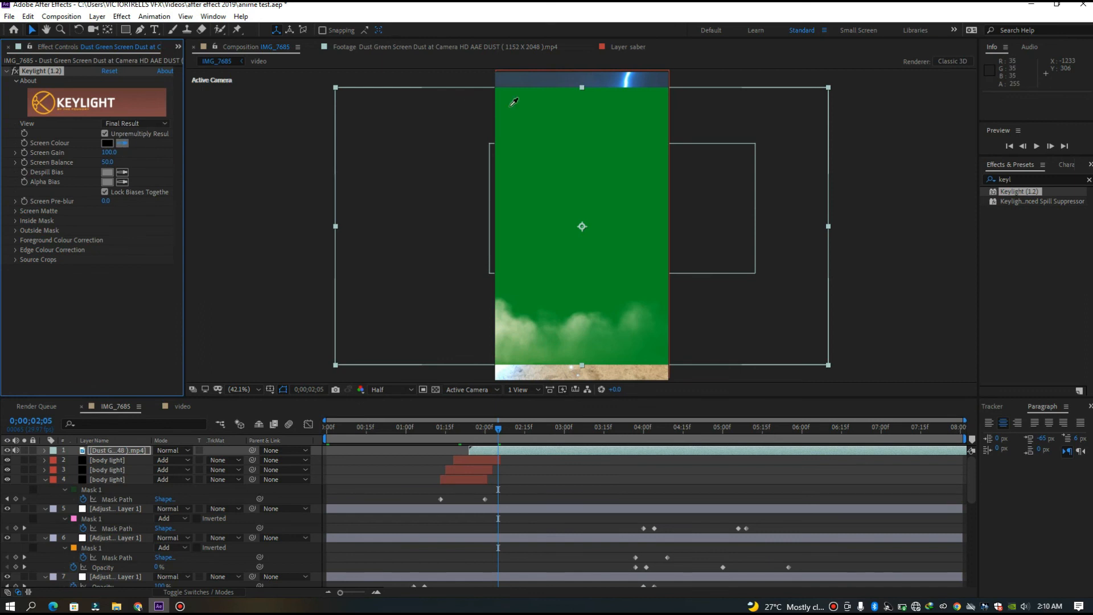
left_click(560, 149)
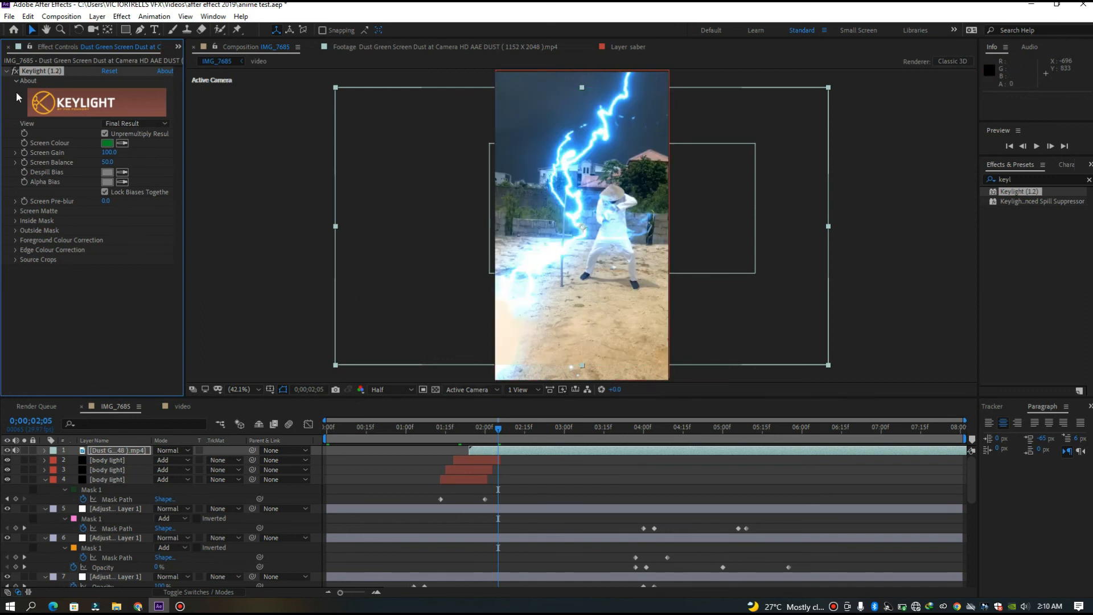
left_click(32, 31)
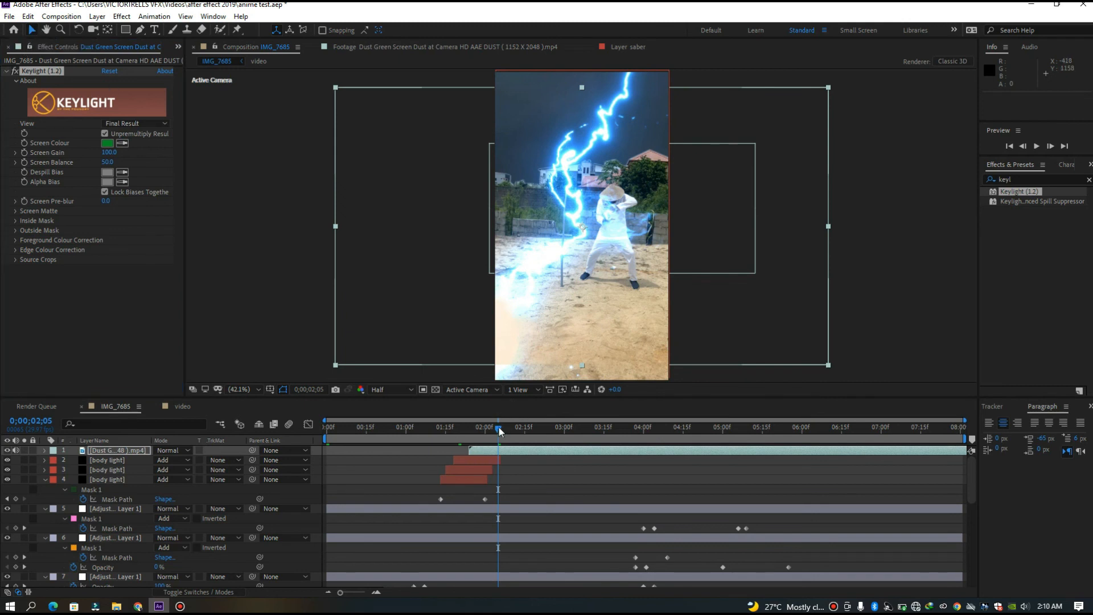
- Scrub on from 0;00;02;12 to check the keyed dust over the lightning strike
left_click(518, 427)
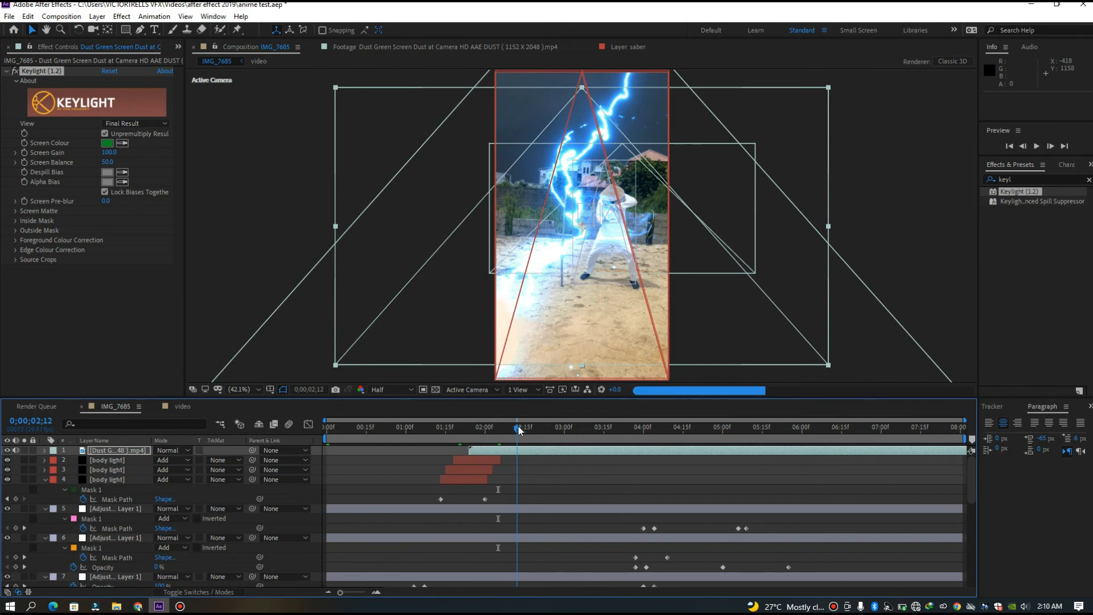
left_click(405, 388)
left_click(401, 447)
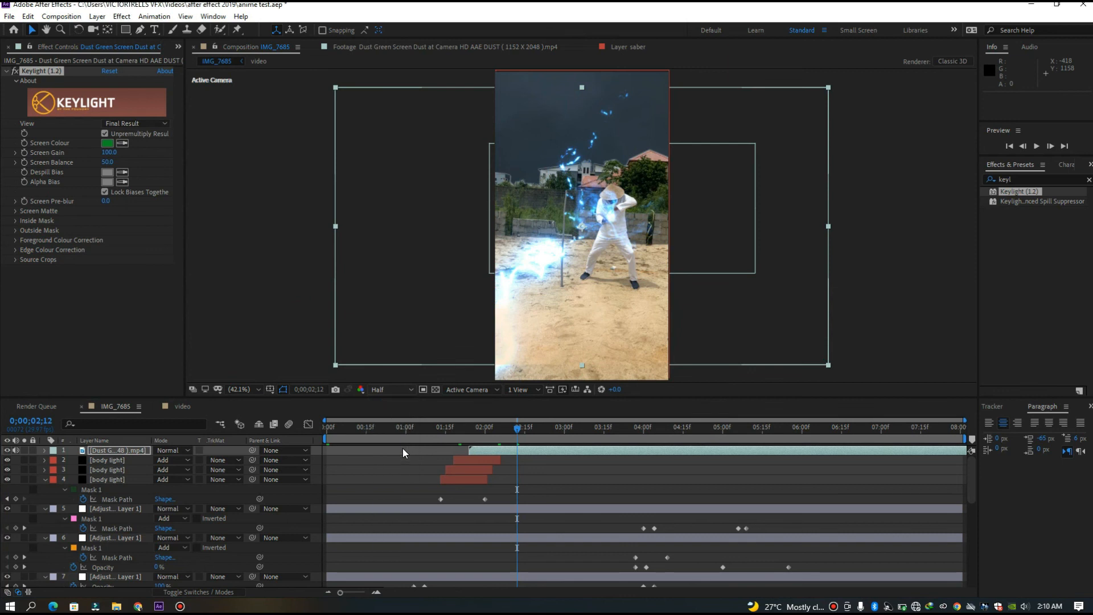
left_click_drag(518, 428, 551, 432)
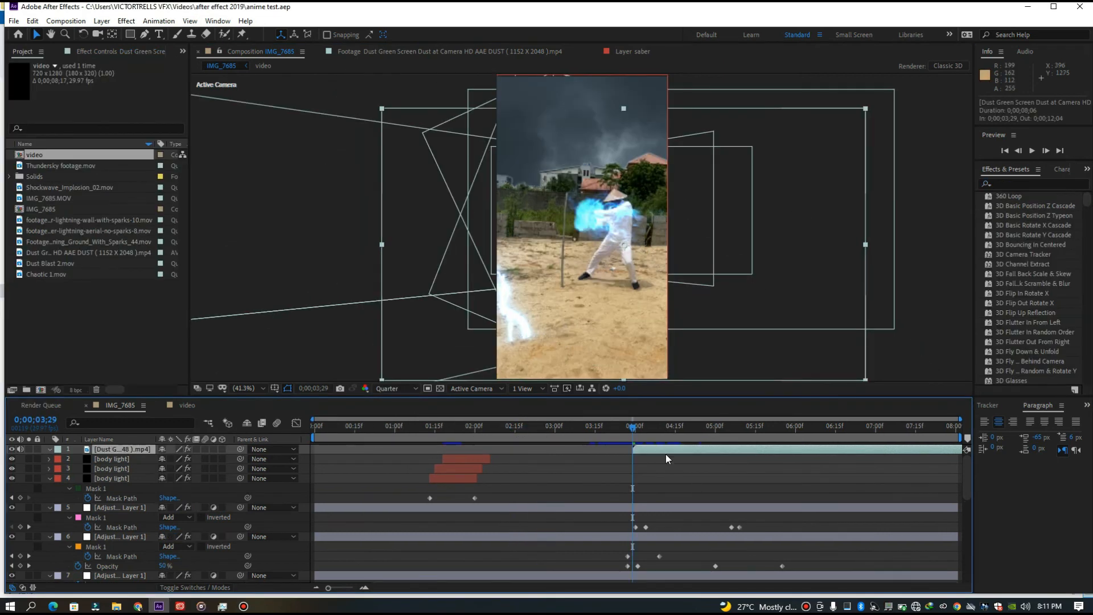
- At 0;00;04;28, move the keyed dust layer up so its base sits on the ground just below the man's feet
left_click(643, 427)
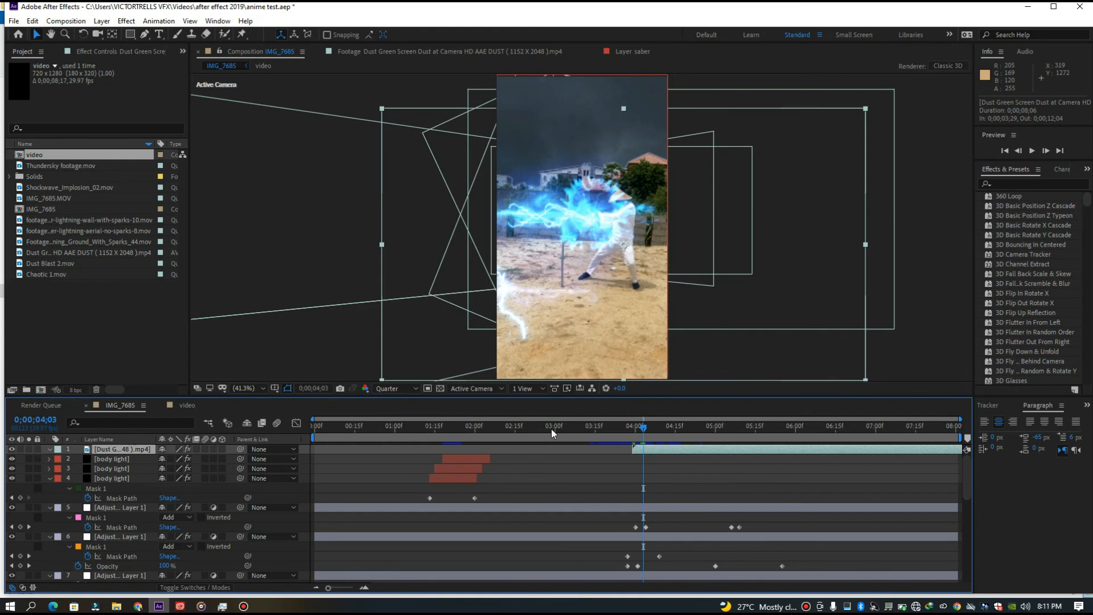
left_click_drag(643, 426, 648, 426)
left_click(712, 439)
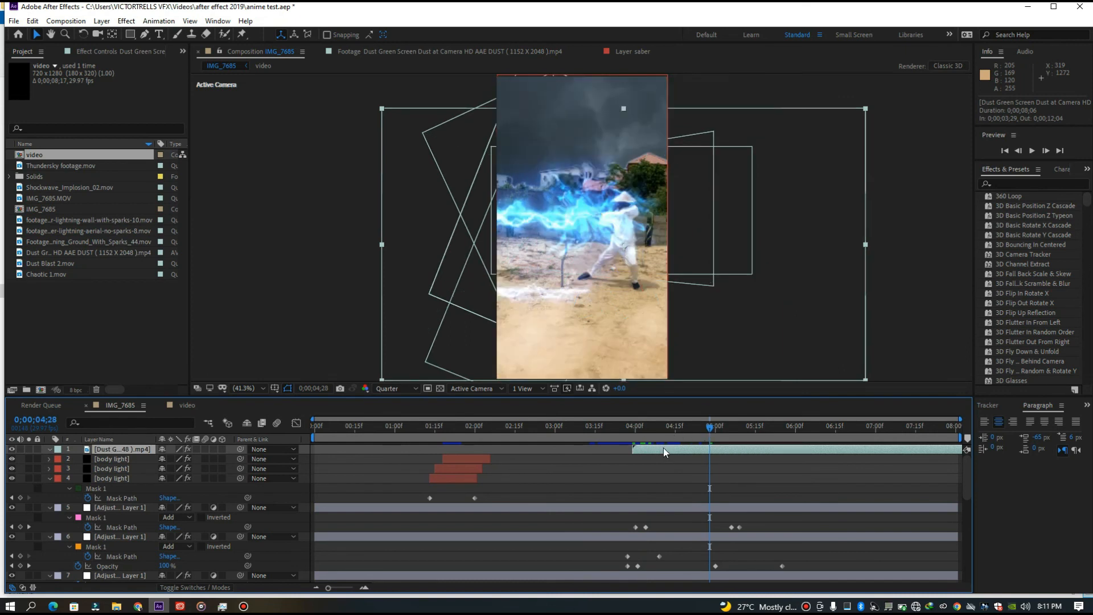
left_click_drag(568, 349, 578, 271)
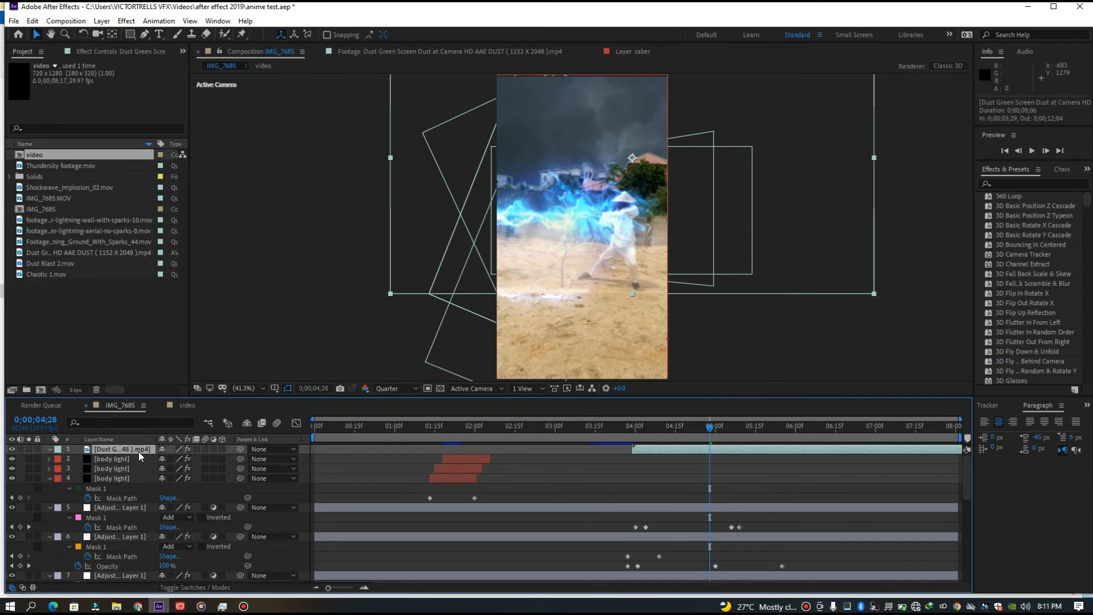
- Duplicate the dust layer as a 3D layer flipped to 180° X Rotation, and place the copy directly below the original dust
key("ctrl+d")
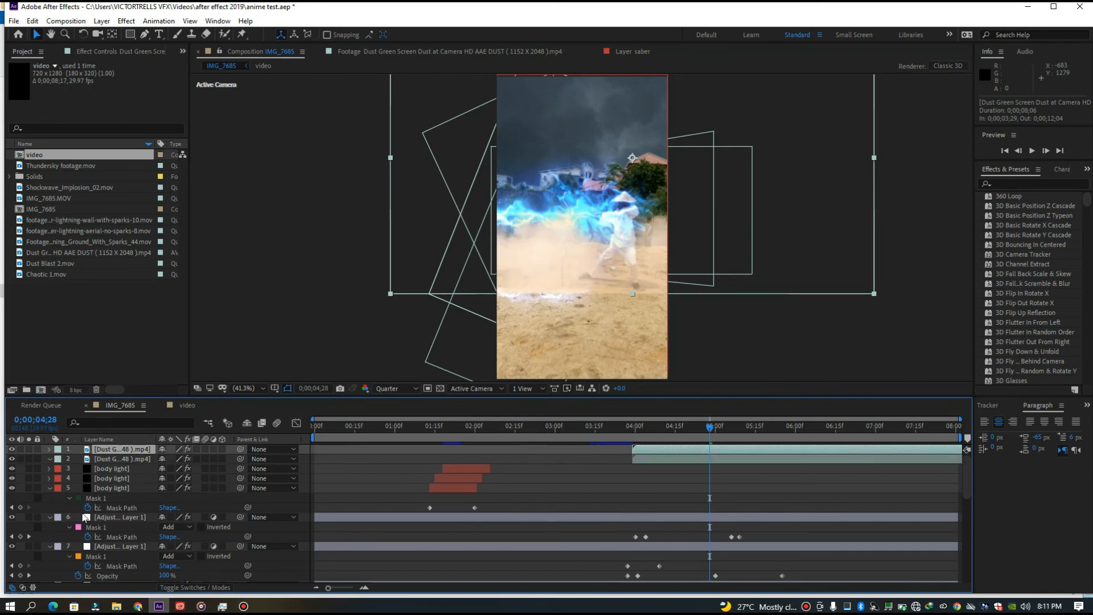
left_click(222, 449)
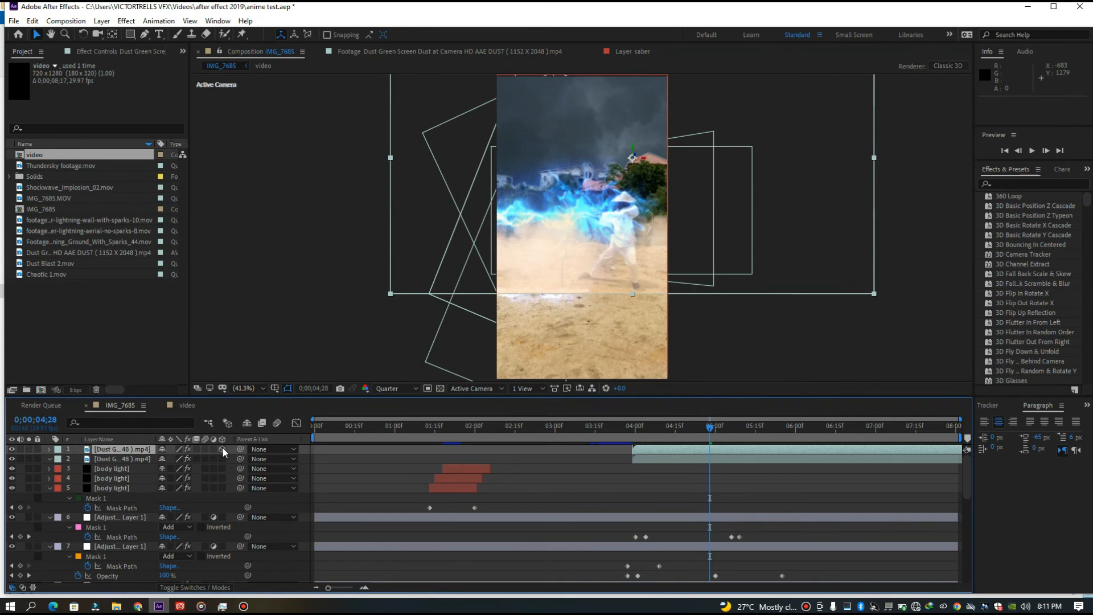
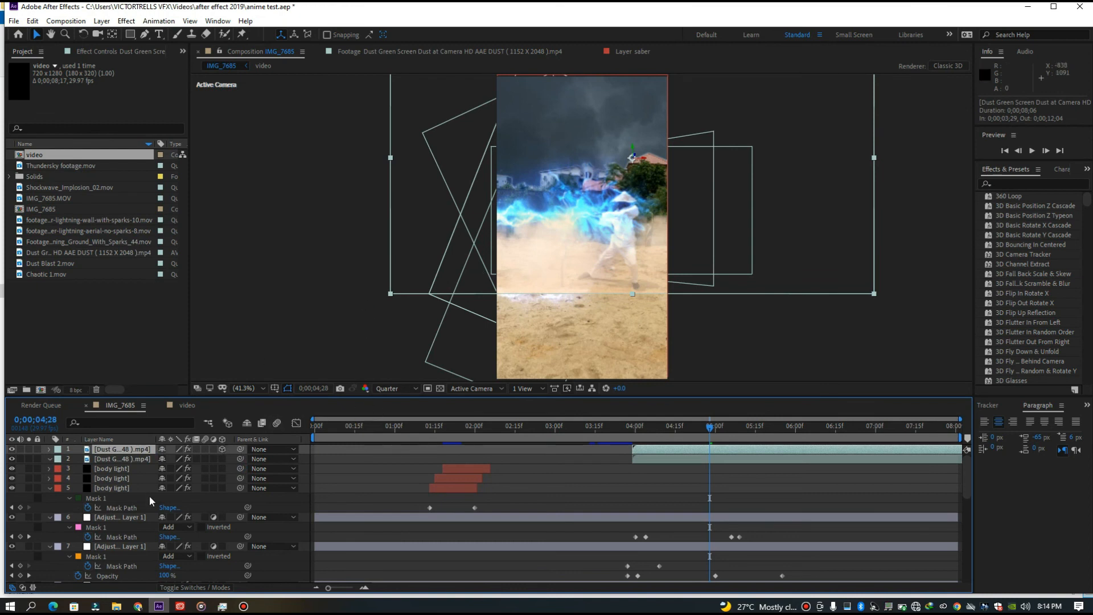
key("r")
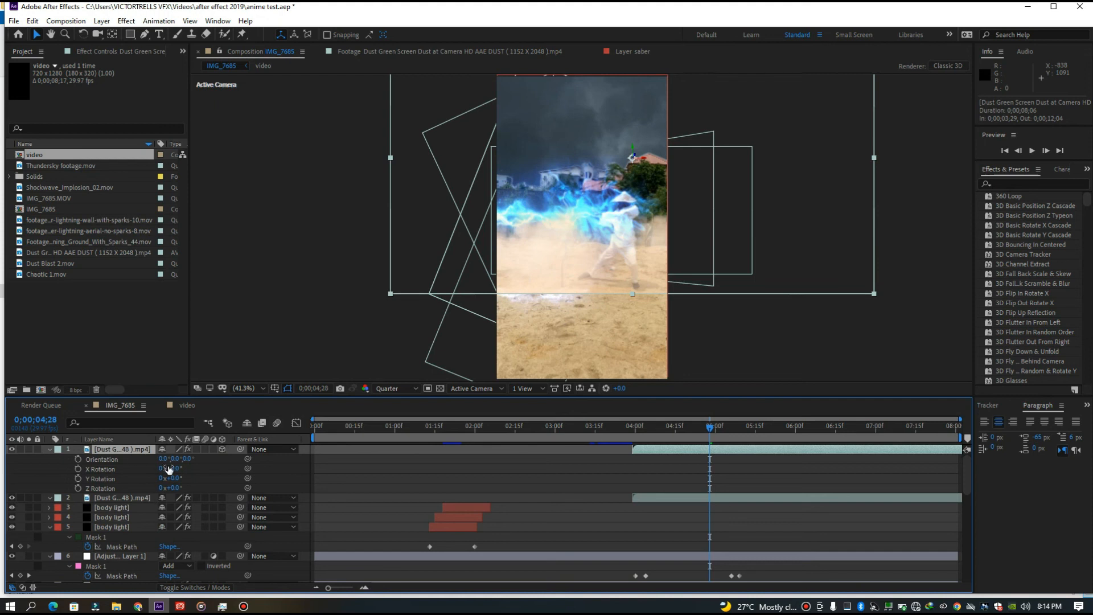
left_click_drag(173, 468, 264, 473)
left_click_drag(173, 468, 177, 468)
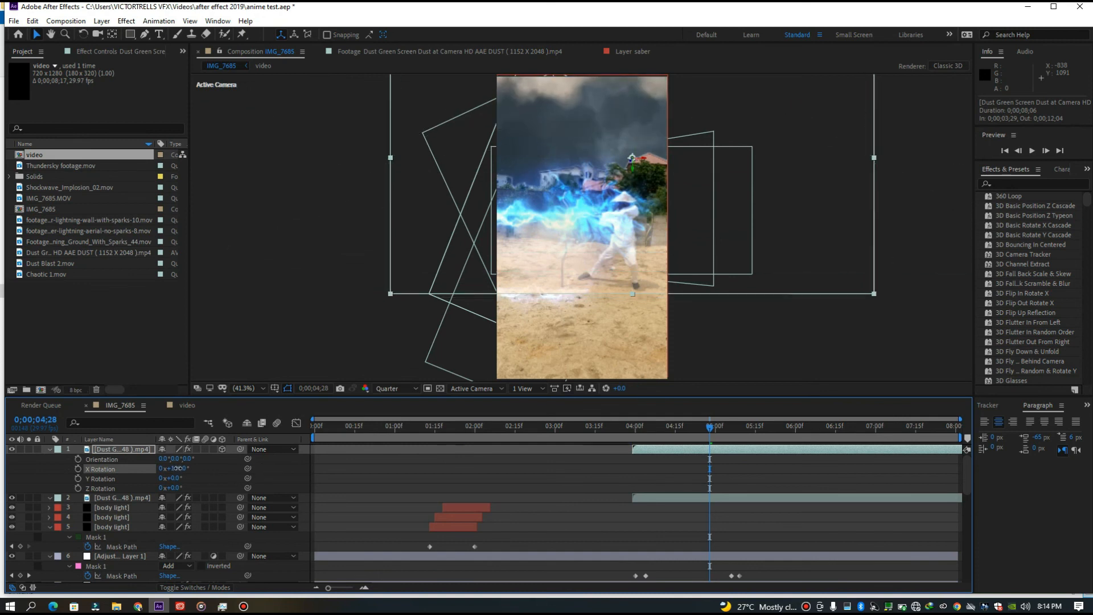
left_click_drag(586, 171, 586, 350)
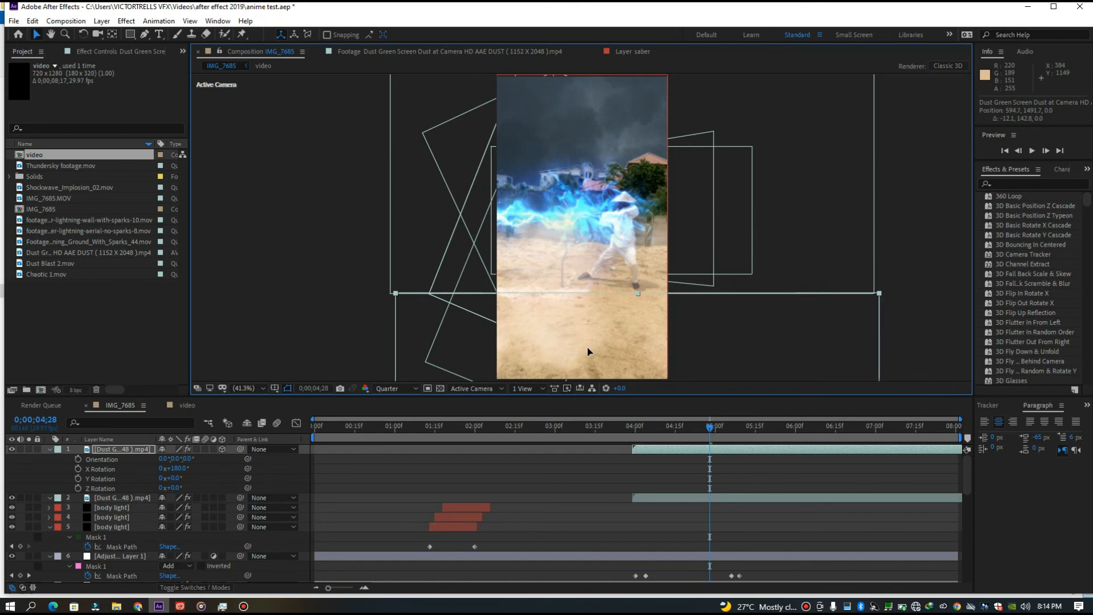
- Play back the blast from 0;00;03;26 and scrub to 0;00;04;22 to check the two mirrored dust layers
left_click(637, 437)
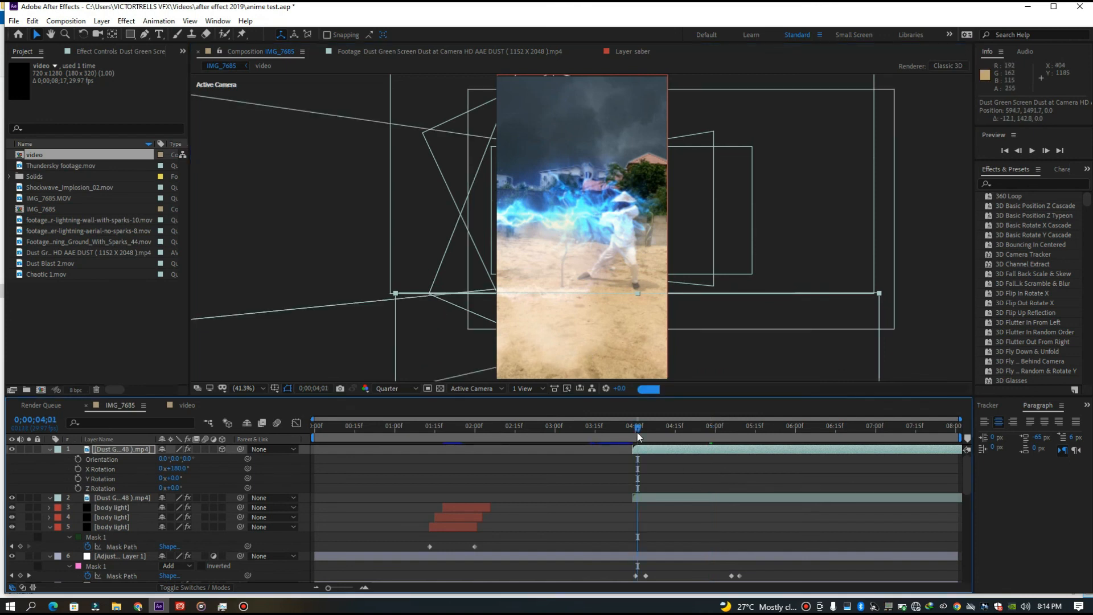
left_click_drag(637, 432, 629, 428)
key("space")
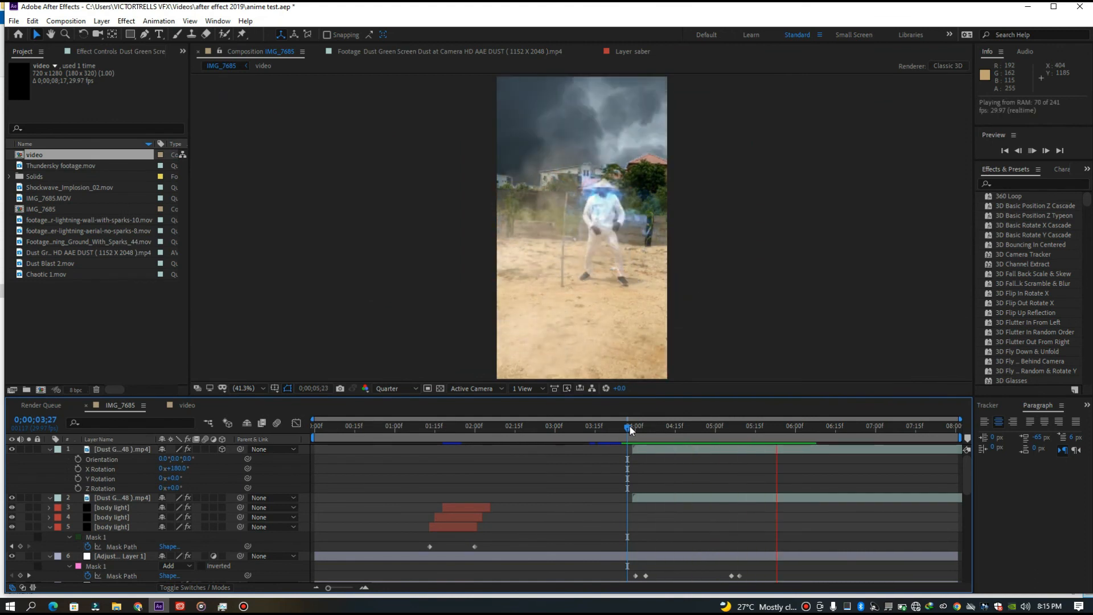
mouse_move(629, 427)
left_mouse_down()
mouse_move(684, 429)
mouse_move(627, 428)
left_mouse_up()
key("space")
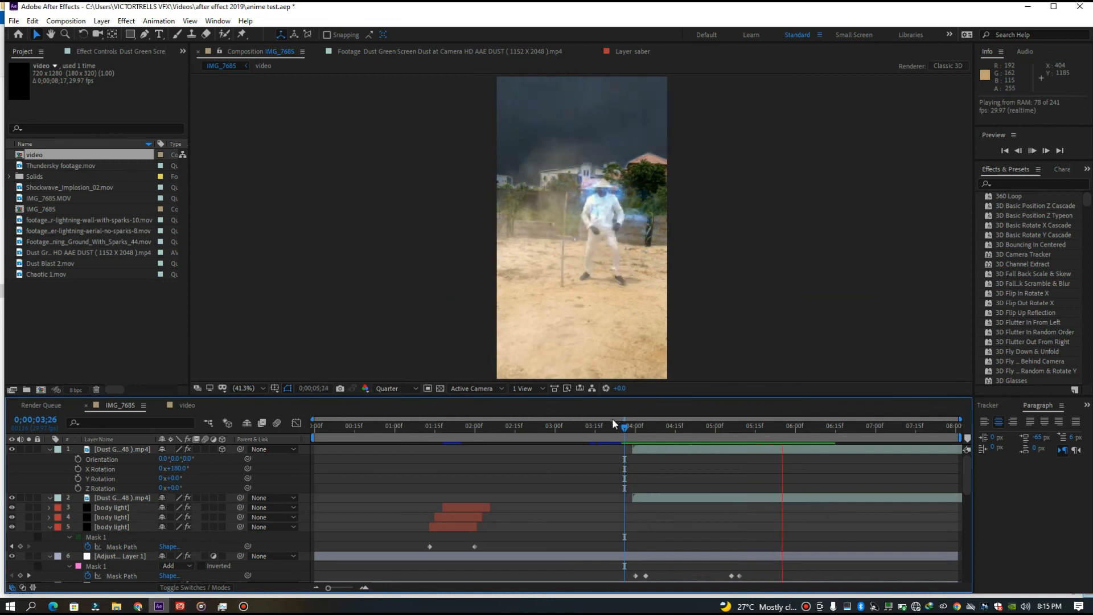
key("space")
left_click_drag(648, 429, 693, 436)
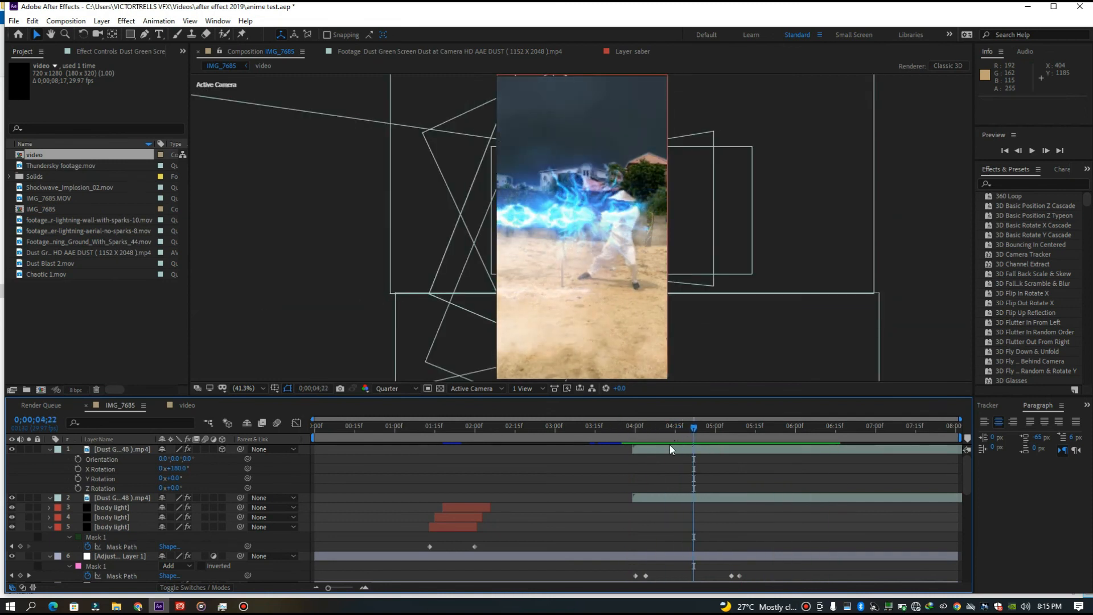
- Try to remove the seam by masking a thin strip along the flipped dust footage's base and setting the mask to Subtract
double_click(670, 448)
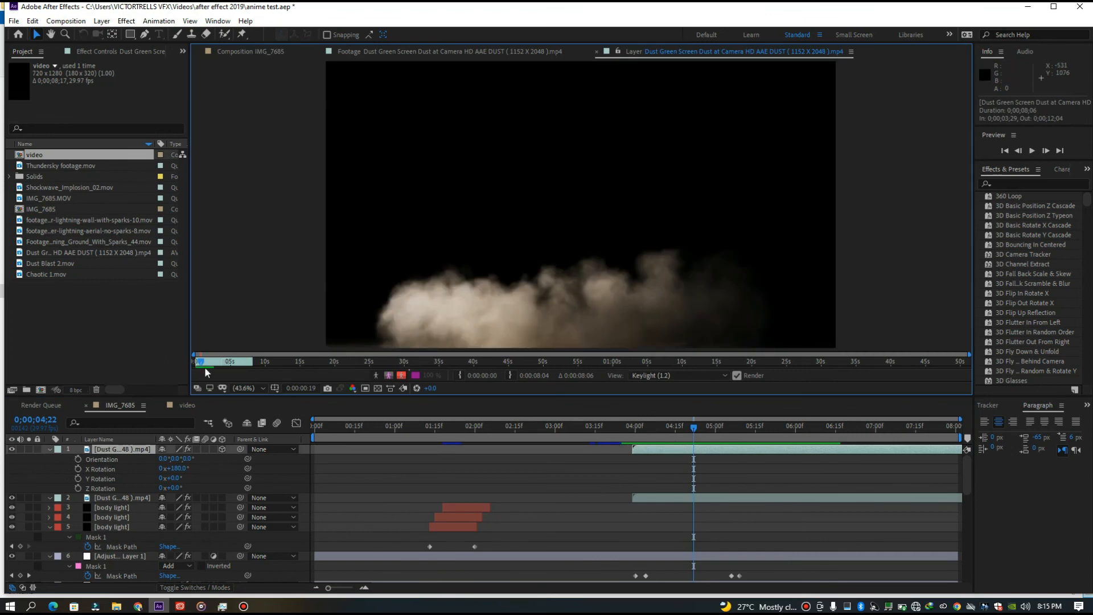
left_click(194, 362)
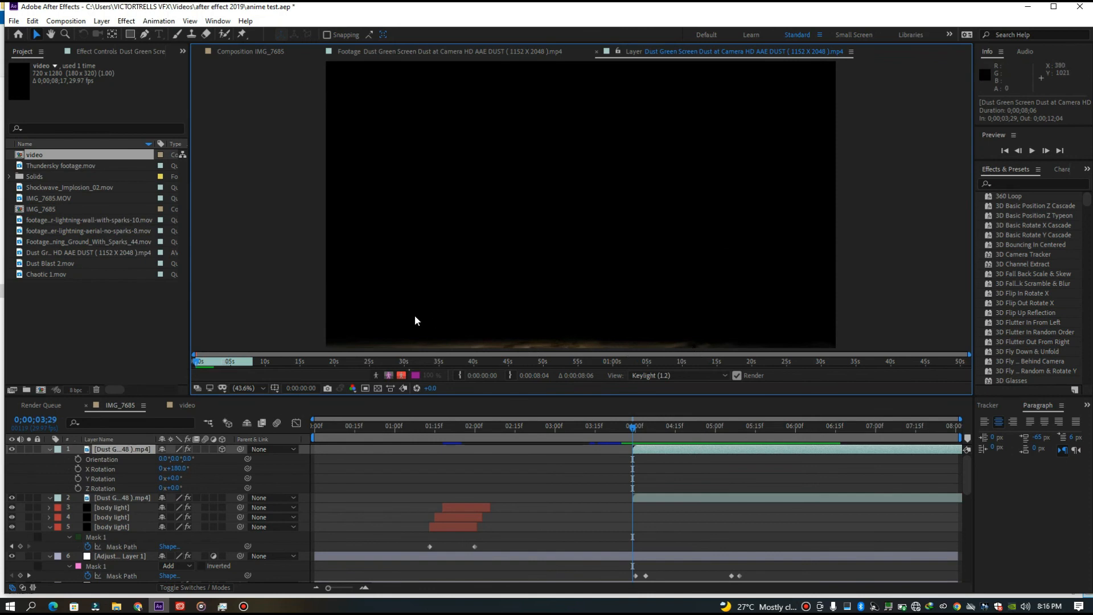
left_click(126, 35)
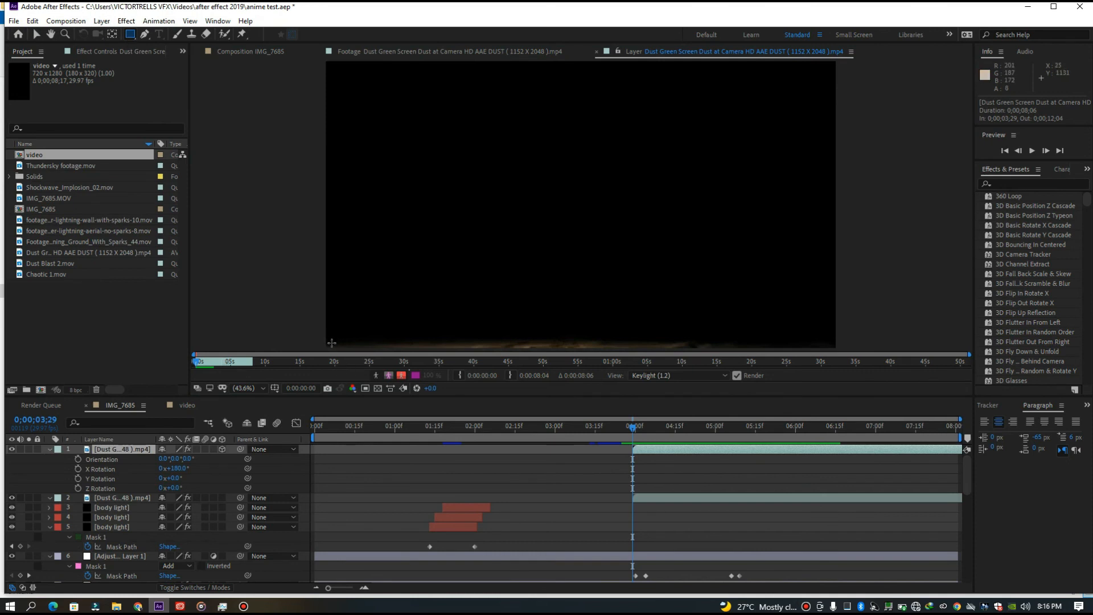
left_click_drag(646, 338, 757, 350)
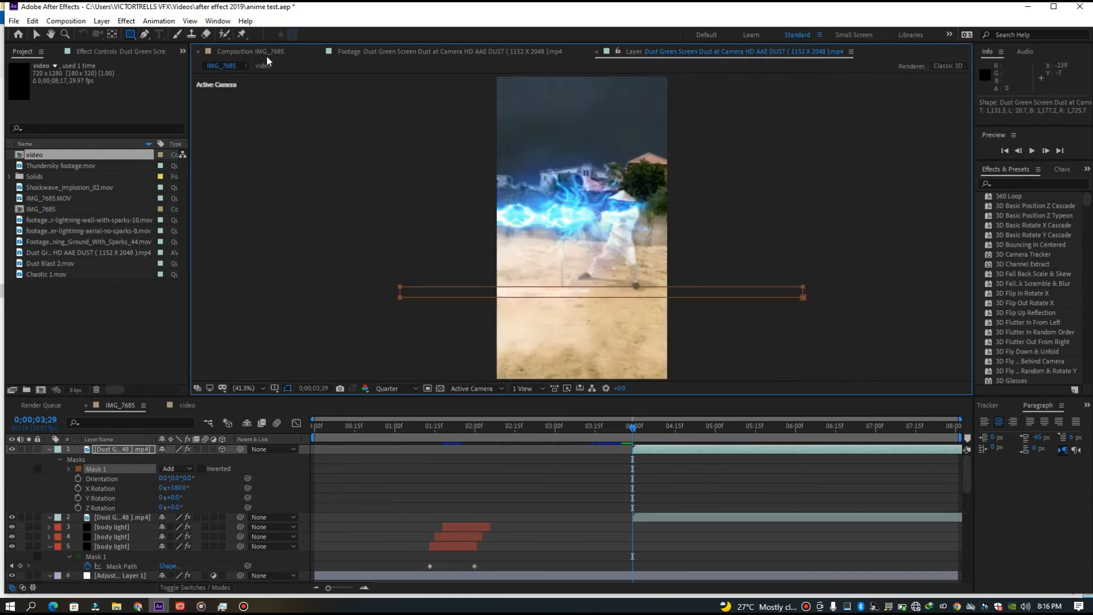
left_click(266, 55)
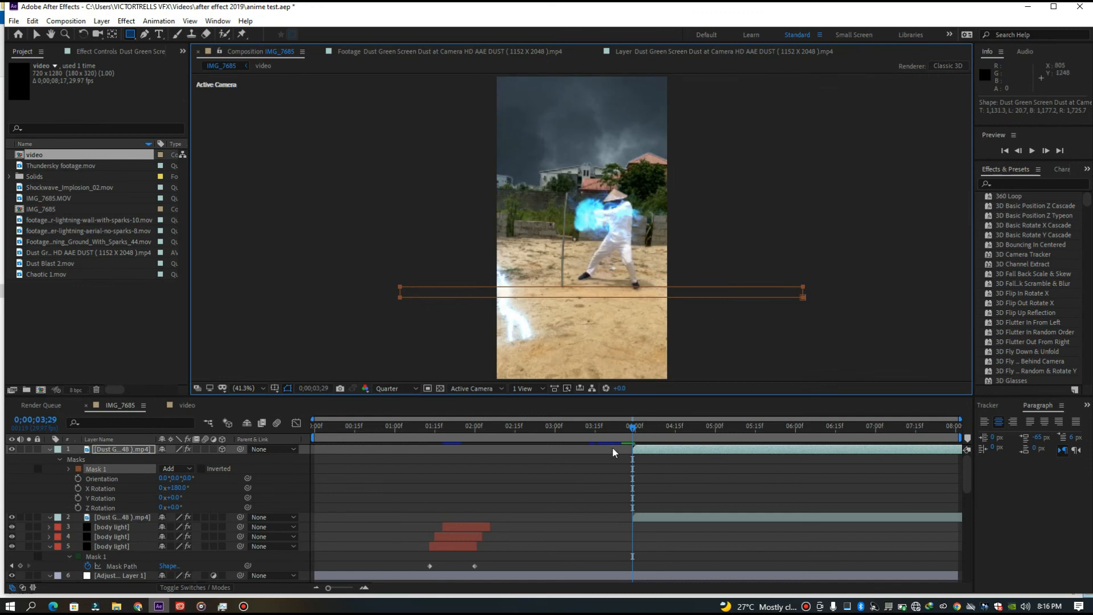
left_click(168, 469)
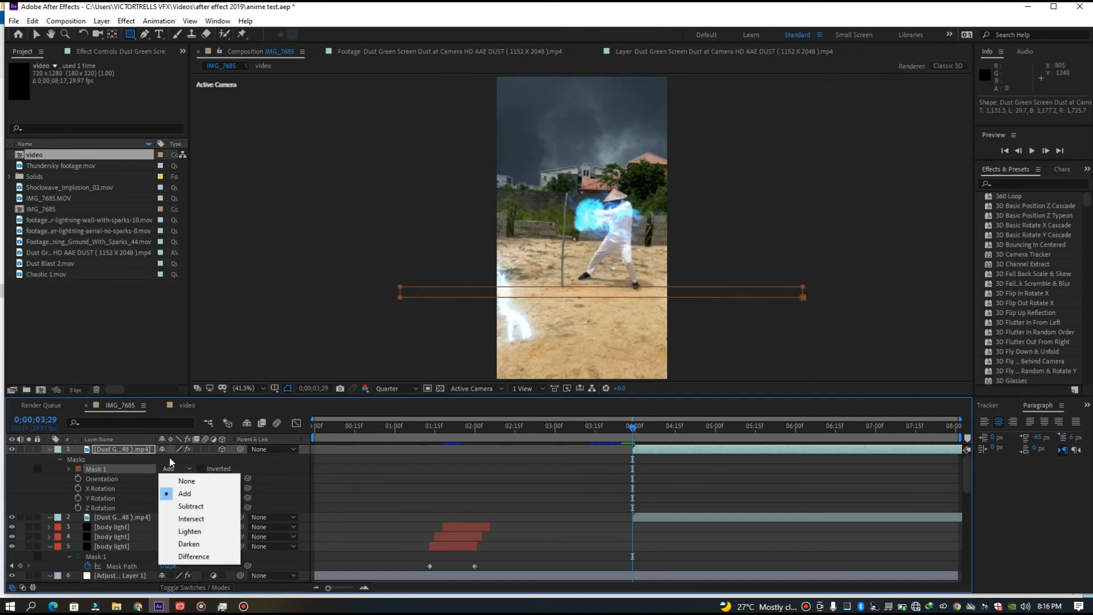
left_click(182, 507)
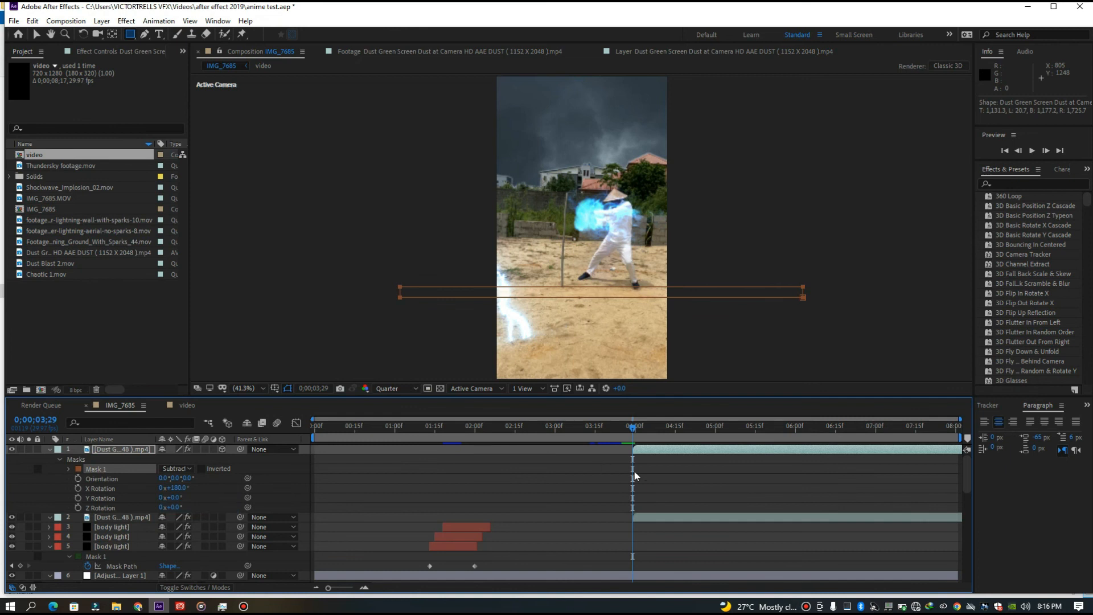
- Play back the blast with the subtracted strip, and delete Mask 1 from the flipped dust layer
left_click(652, 473)
key("space")
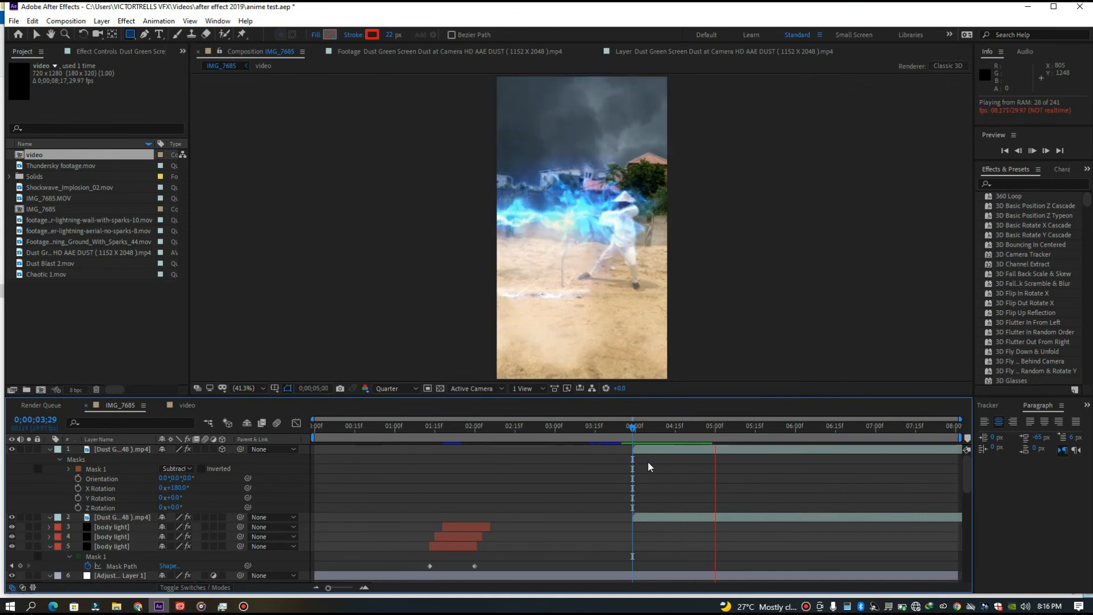
key("space")
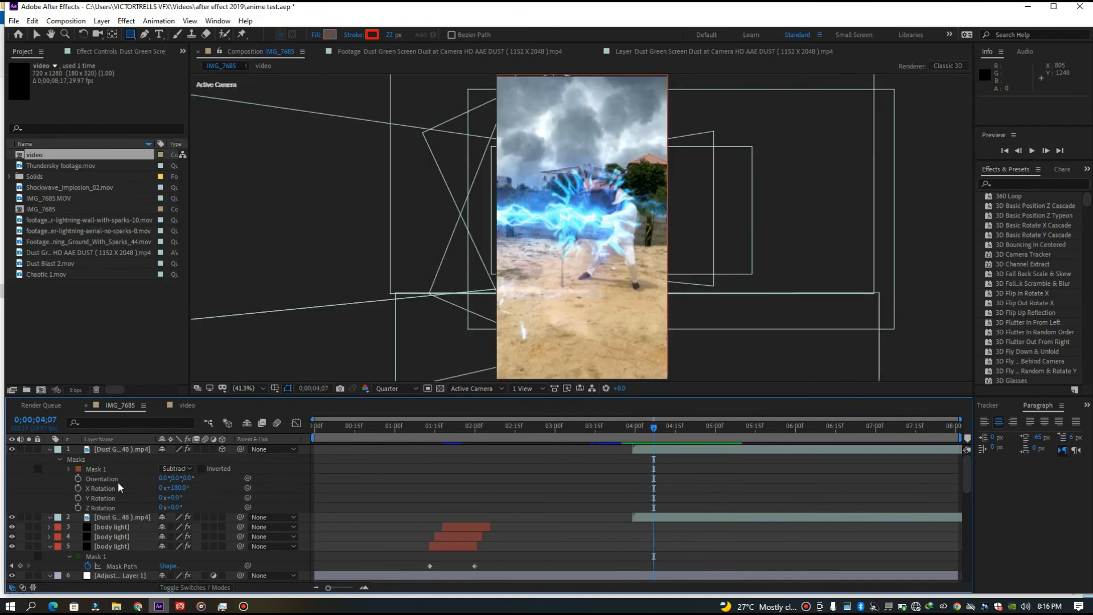
left_click(96, 469)
key("Delete")
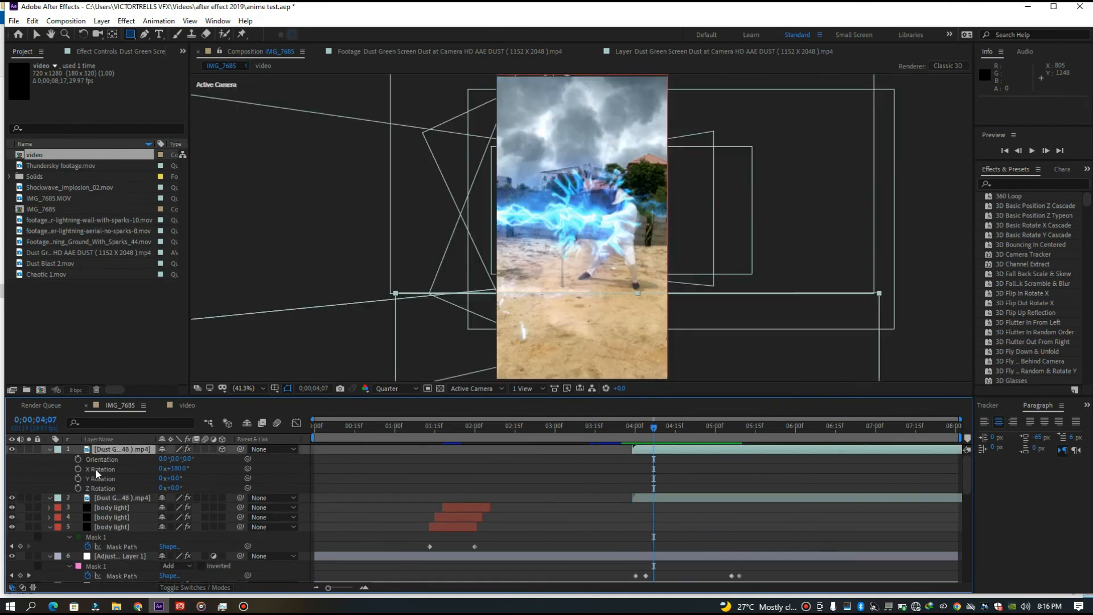
- Play back the composition, restarting from 0;00;01;09, to check the lightning strike and the man's body light
left_click_drag(654, 428, 642, 429)
key("space")
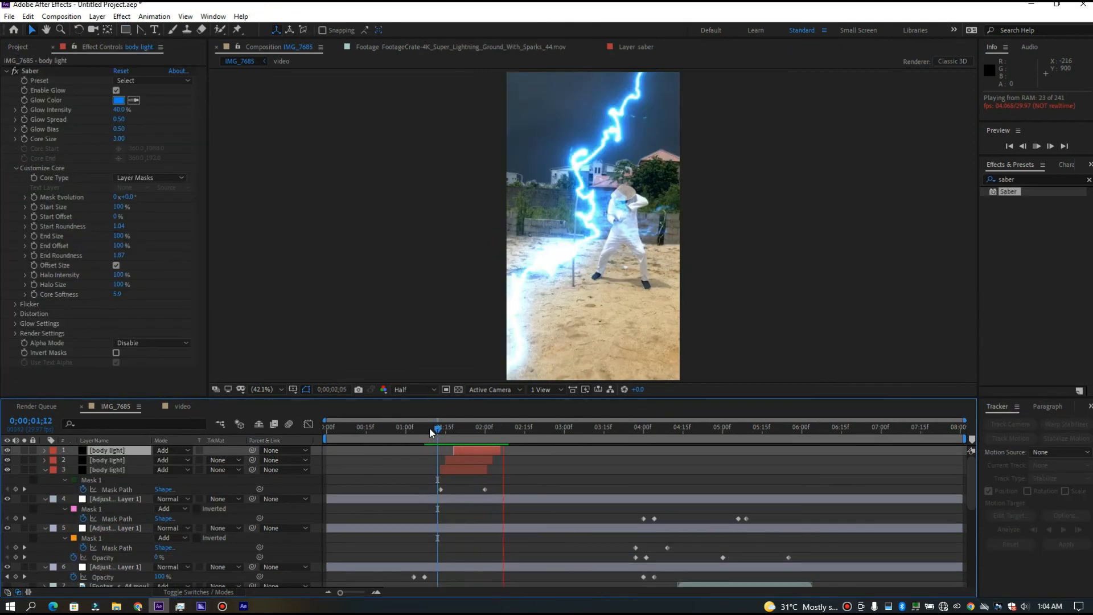
left_click(429, 428)
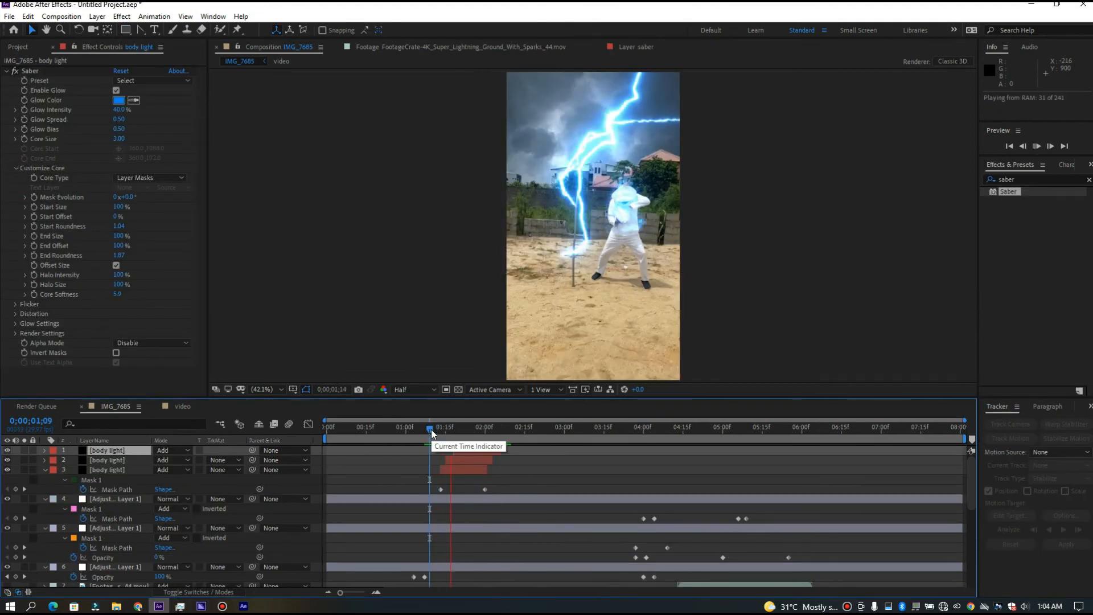